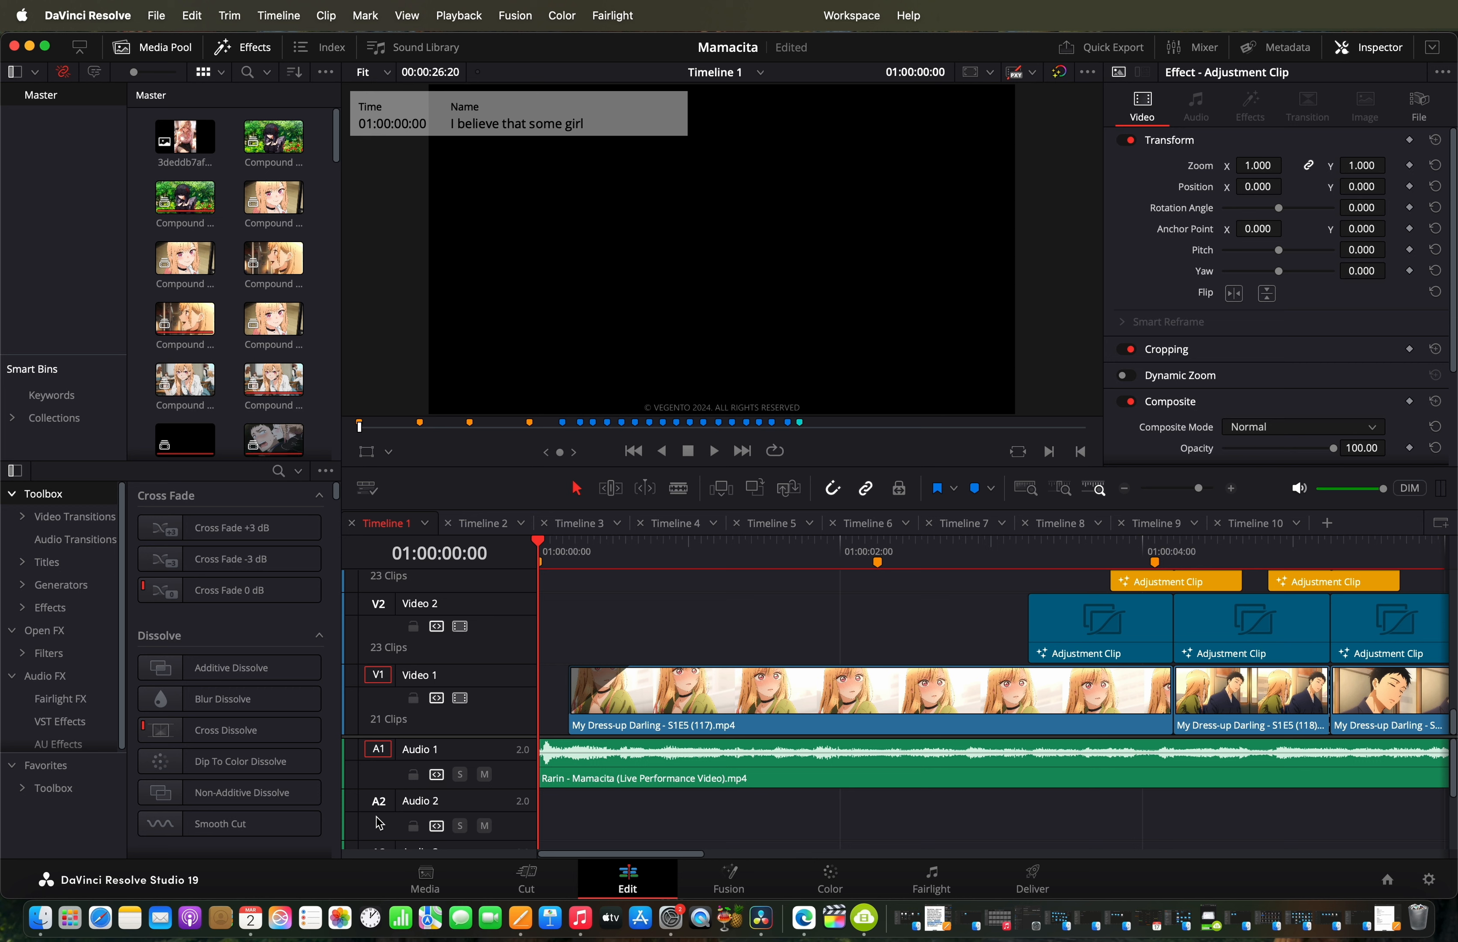
Step: Scrub through the opening shot, mute the timeline's audio monitoring, and park the playhead at 01:00:01:02
{"action": "mouse_move", "coordinate": [569, 560]}
{"action": "left_mouse_down"}
{"action": "mouse_move", "coordinate": [984, 595]}
{"action": "mouse_move", "coordinate": [920, 618]}
{"action": "mouse_move", "coordinate": [536, 643]}
{"action": "mouse_move", "coordinate": [873, 644]}
{"action": "left_mouse_up"}
{"action": "left_click", "coordinate": [1298, 488]}
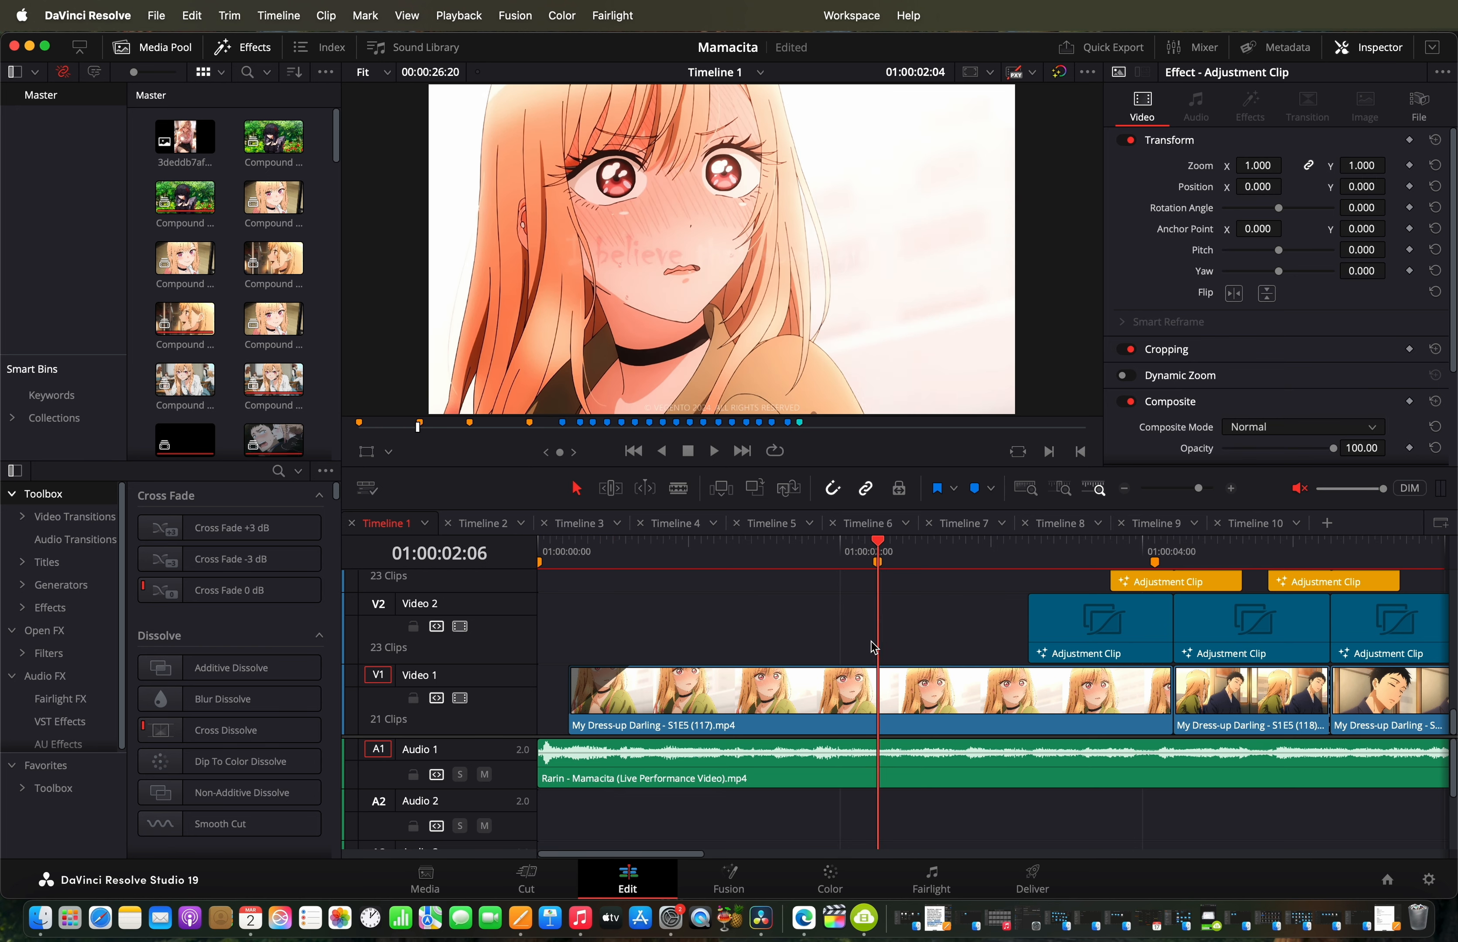
{"action": "left_click_drag", "start_coordinate": [814, 565], "coordinate": [701, 565]}
Step: Open the first adjustment clip on Video 13 in Fusion, inspect its Text1 node's settings, and return to the Edit page
{"action": "scroll", "coordinate": [826, 655], "scroll_direction": "up", "scroll_amount": 10}
{"action": "scroll", "coordinate": [828, 662], "scroll_direction": "up", "scroll_amount": 5}
{"action": "left_click", "coordinate": [721, 659]}
{"action": "right_click", "coordinate": [721, 692]}
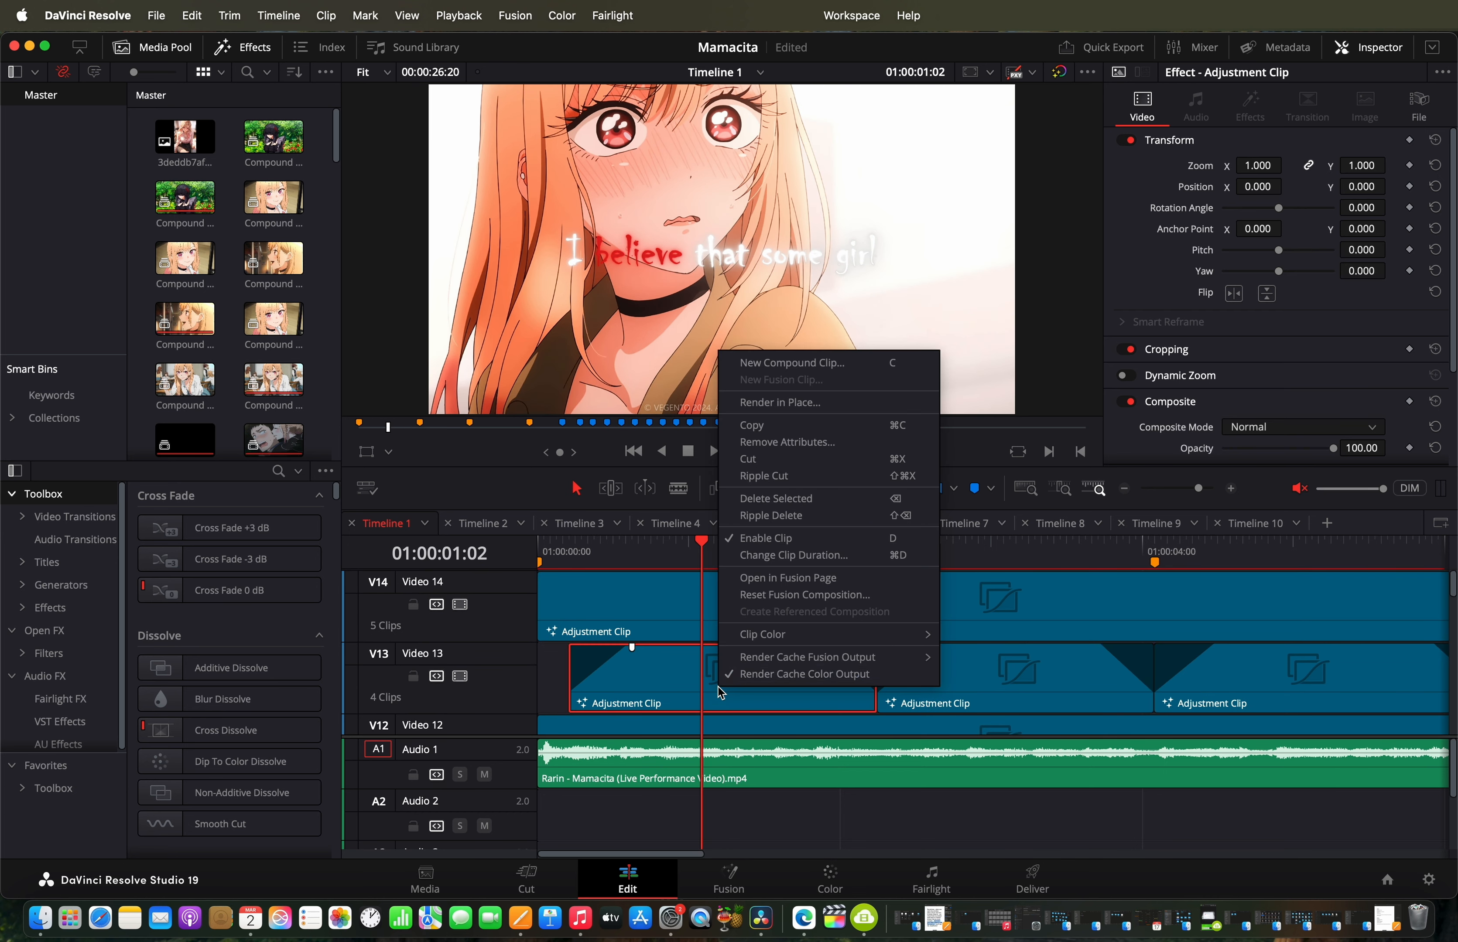
{"action": "left_click", "coordinate": [786, 579]}
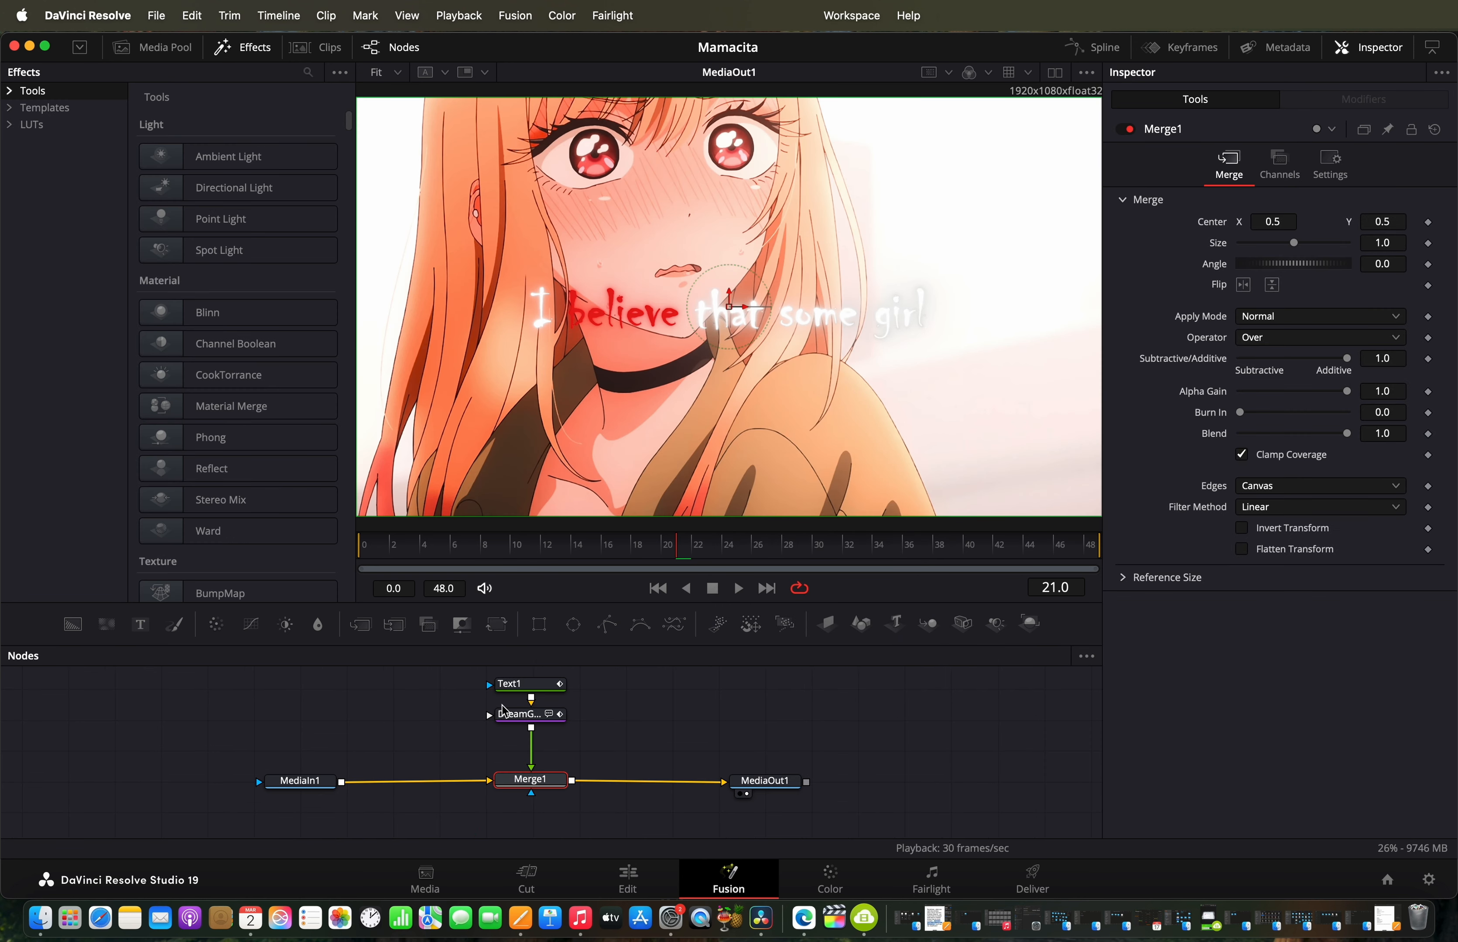
{"action": "left_click", "coordinate": [540, 690]}
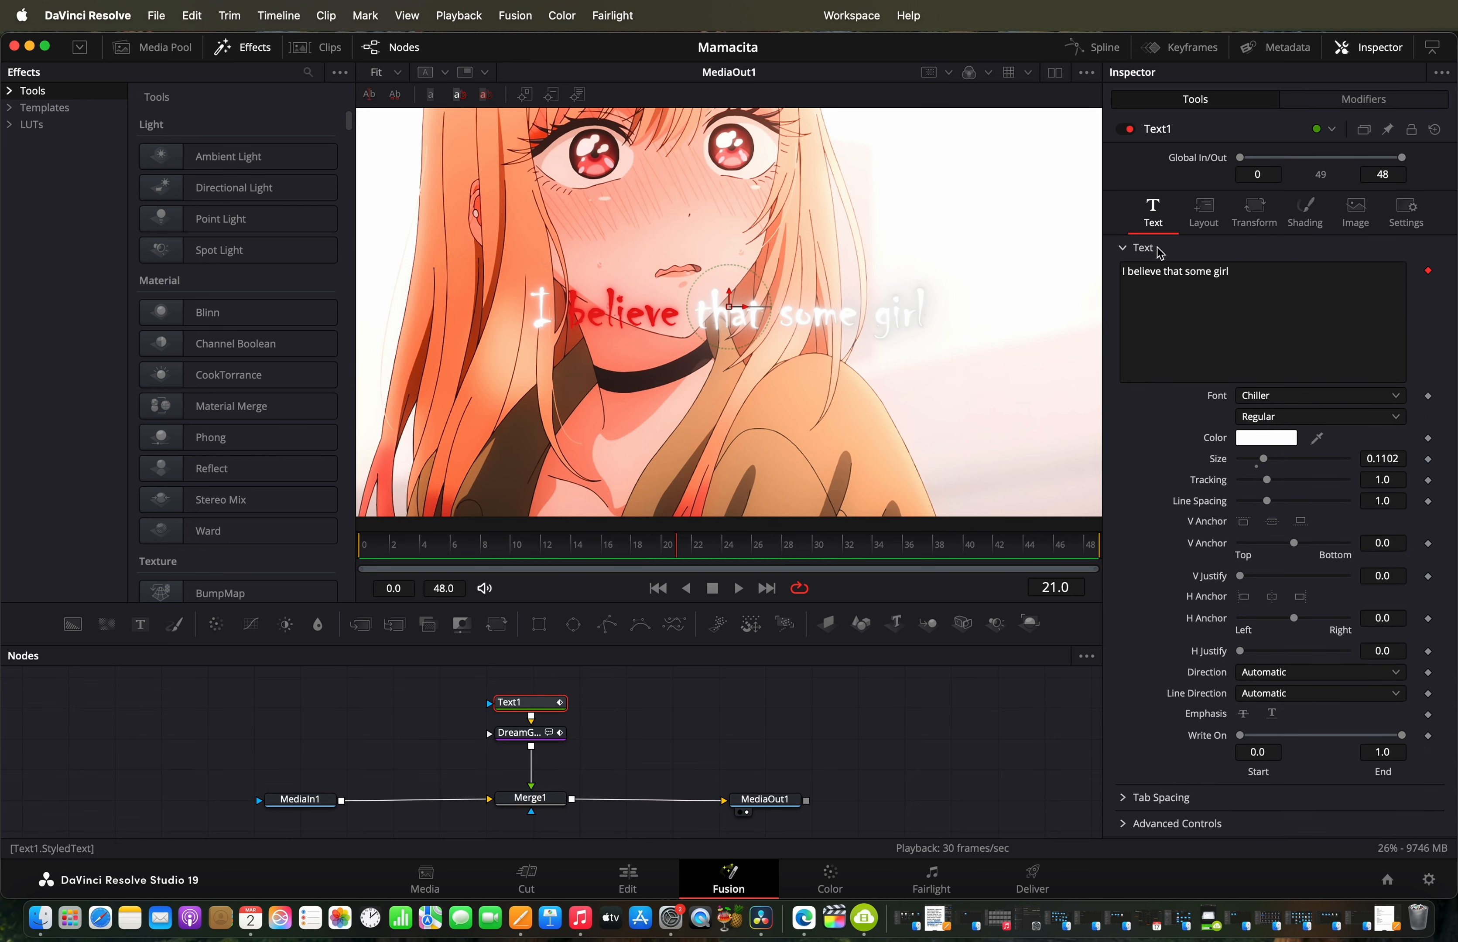
{"action": "left_click", "coordinate": [607, 891]}
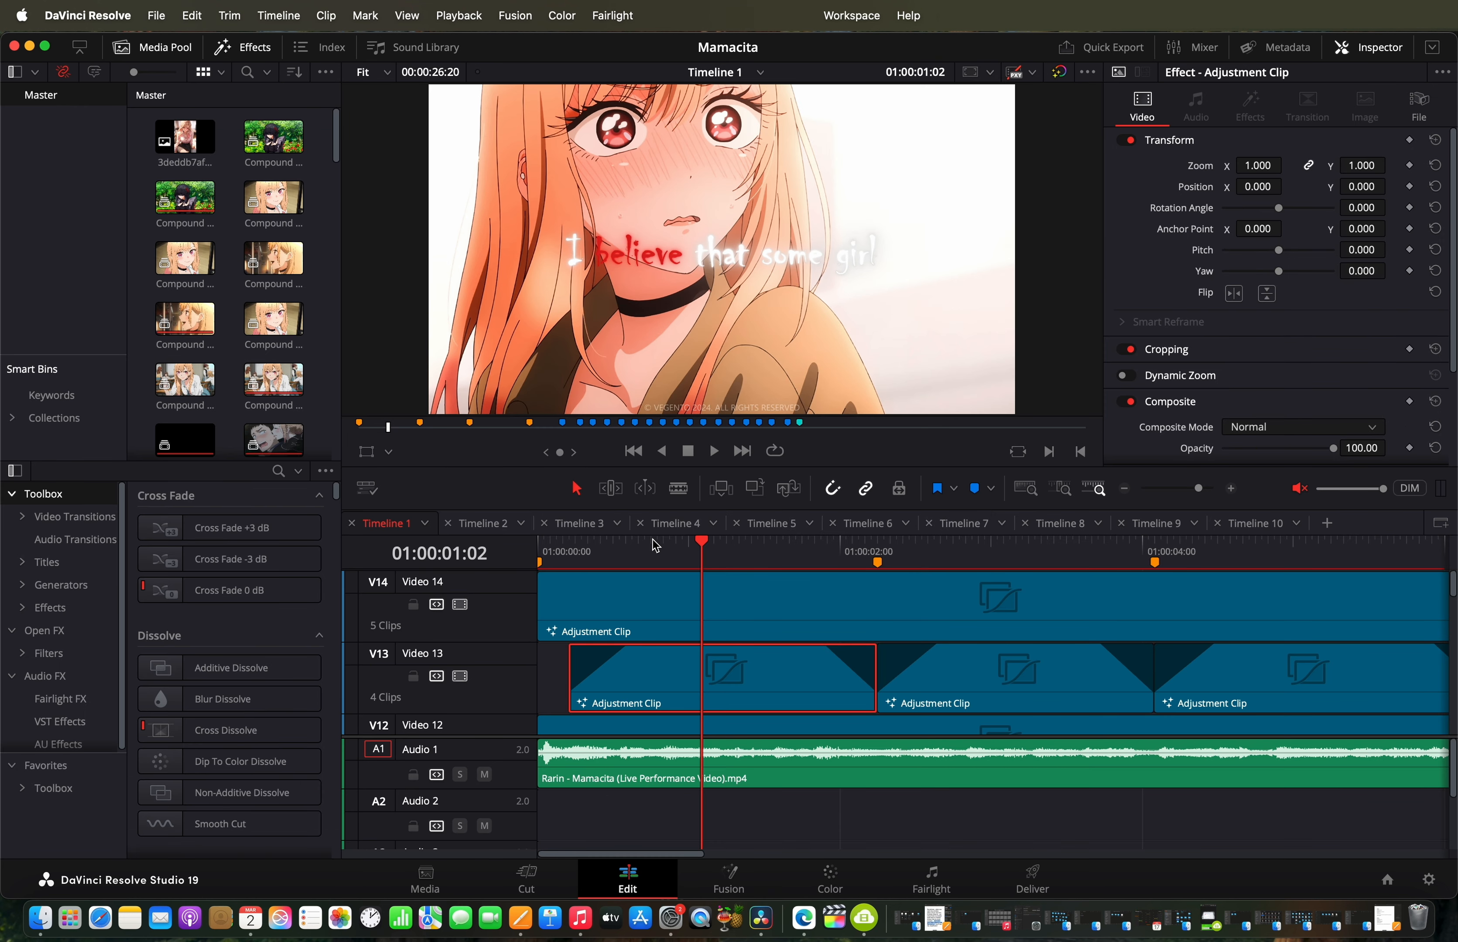
Step: View the Video 12 adjustment clip's node graph in Fusion at 01:00:01:05, and return to the Edit page
{"action": "left_click_drag", "start_coordinate": [655, 545], "coordinate": [720, 554]}
{"action": "scroll", "coordinate": [764, 661], "scroll_direction": "down", "scroll_amount": 3}
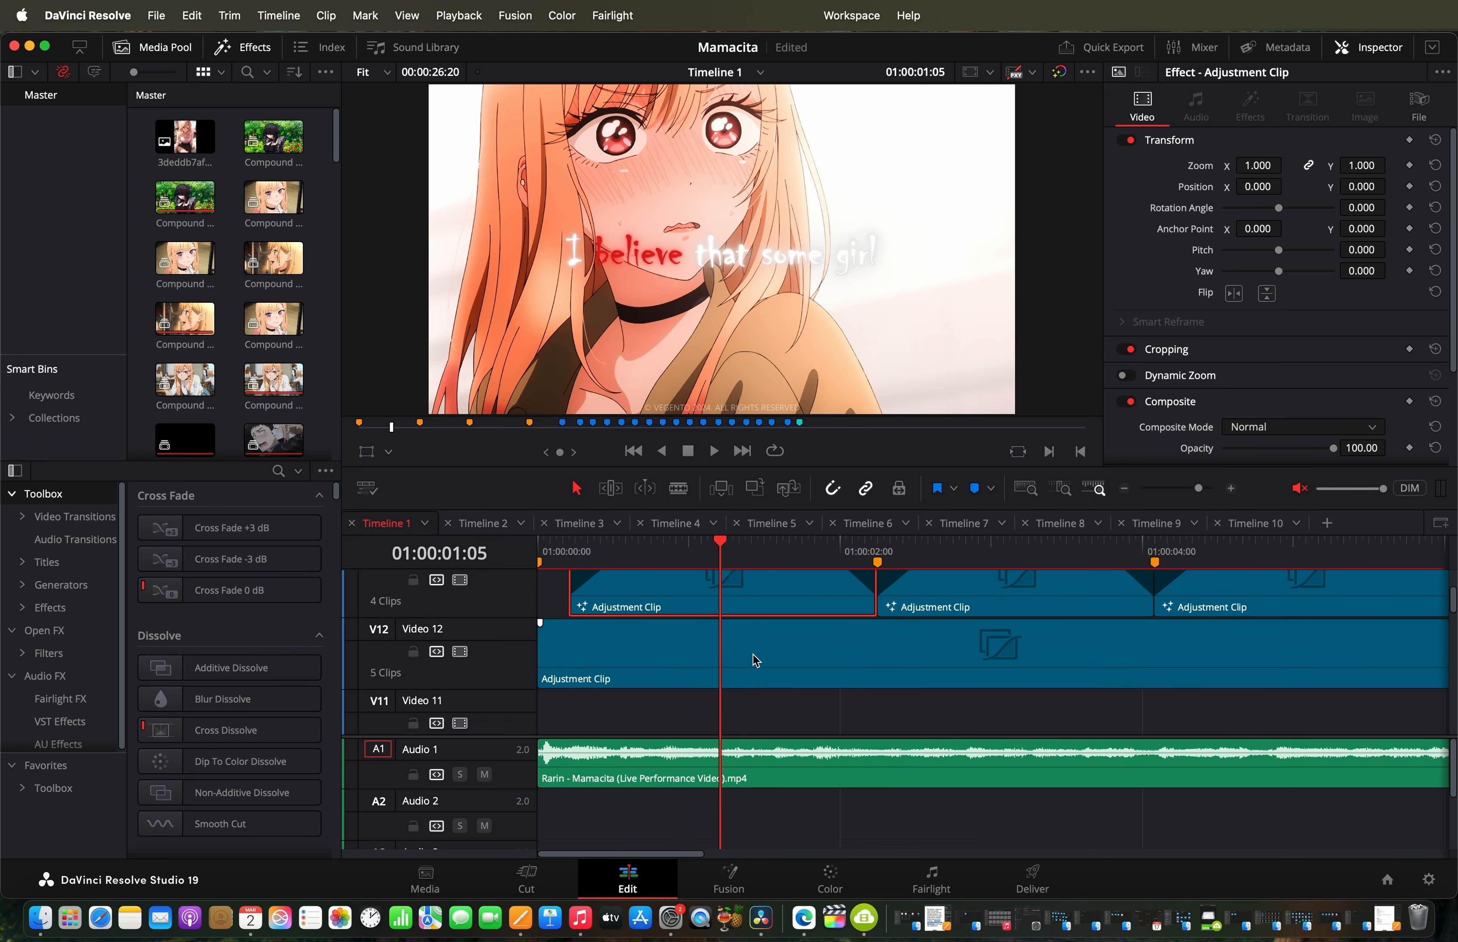
{"action": "left_click", "coordinate": [753, 659]}
{"action": "scroll", "coordinate": [753, 659], "scroll_direction": "up", "scroll_amount": 2}
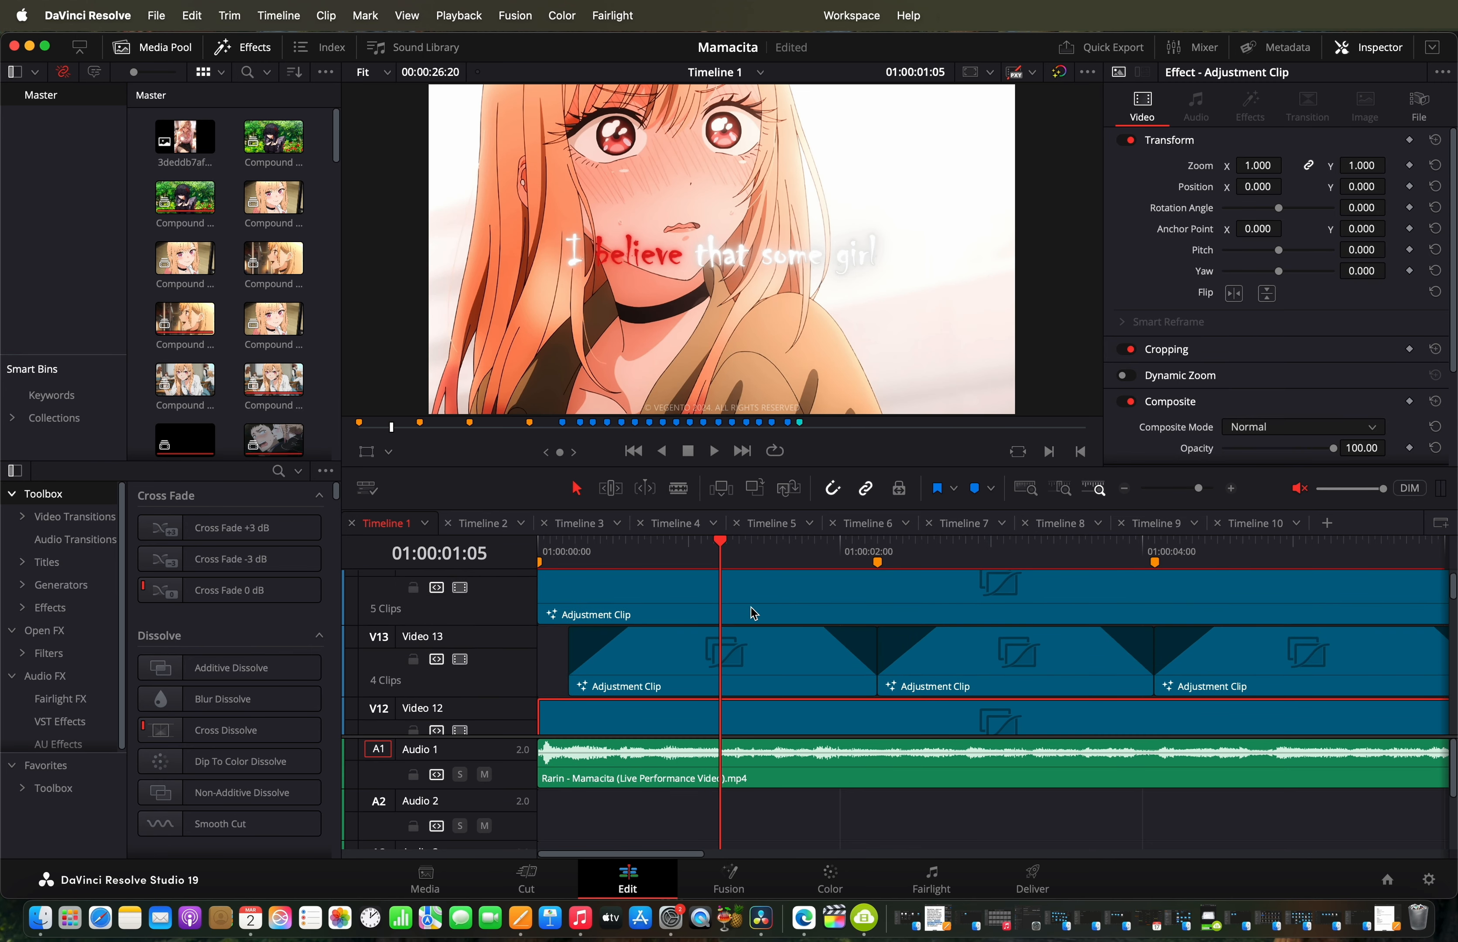
{"action": "right_click", "coordinate": [758, 712]}
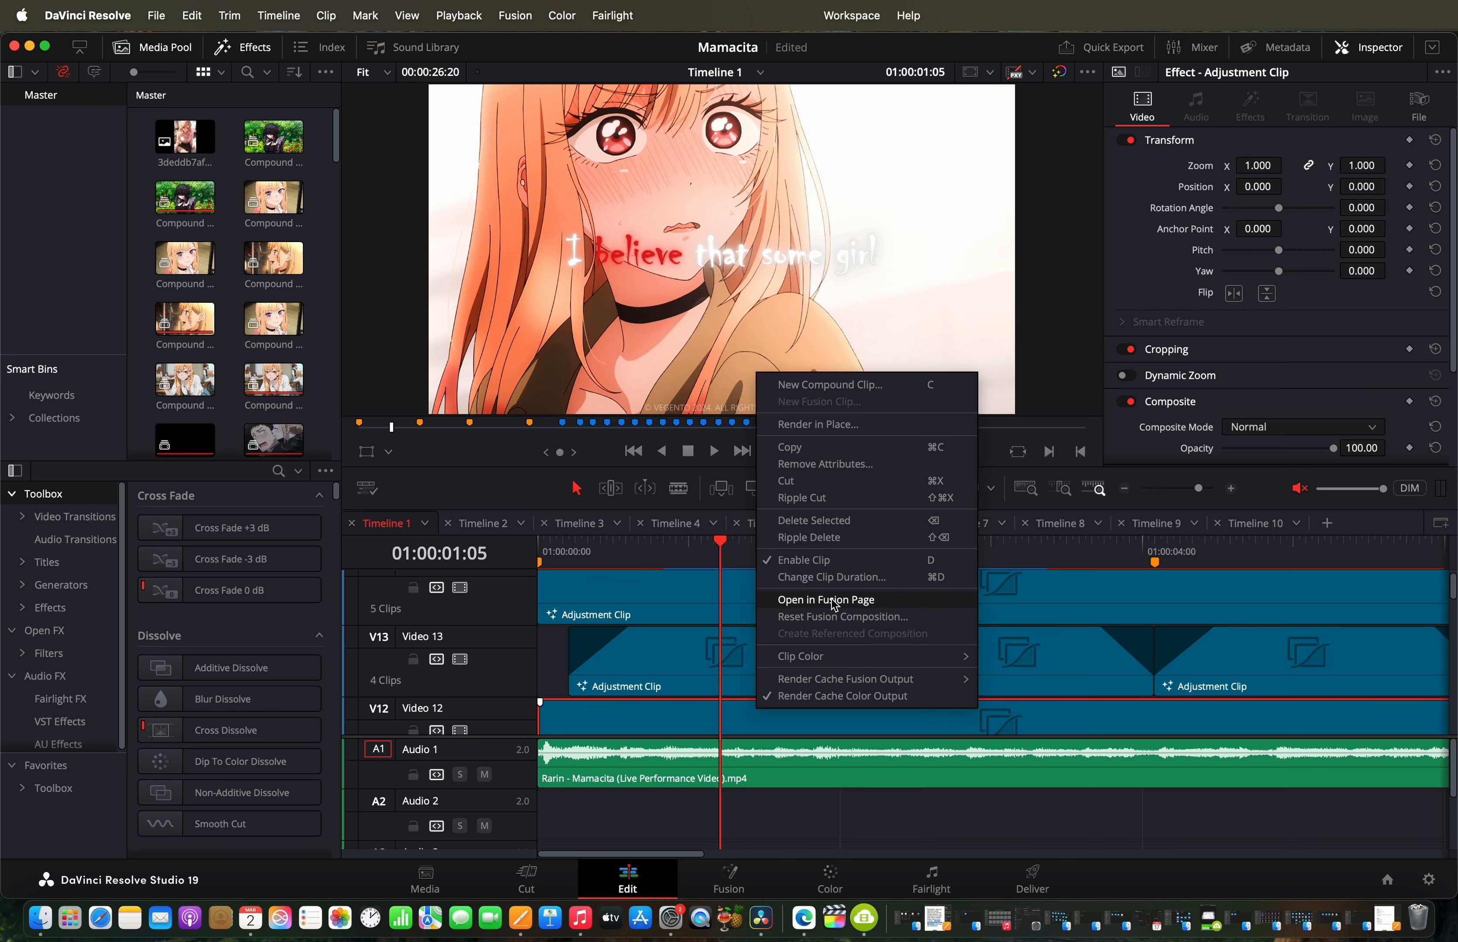
{"action": "left_click", "coordinate": [826, 600]}
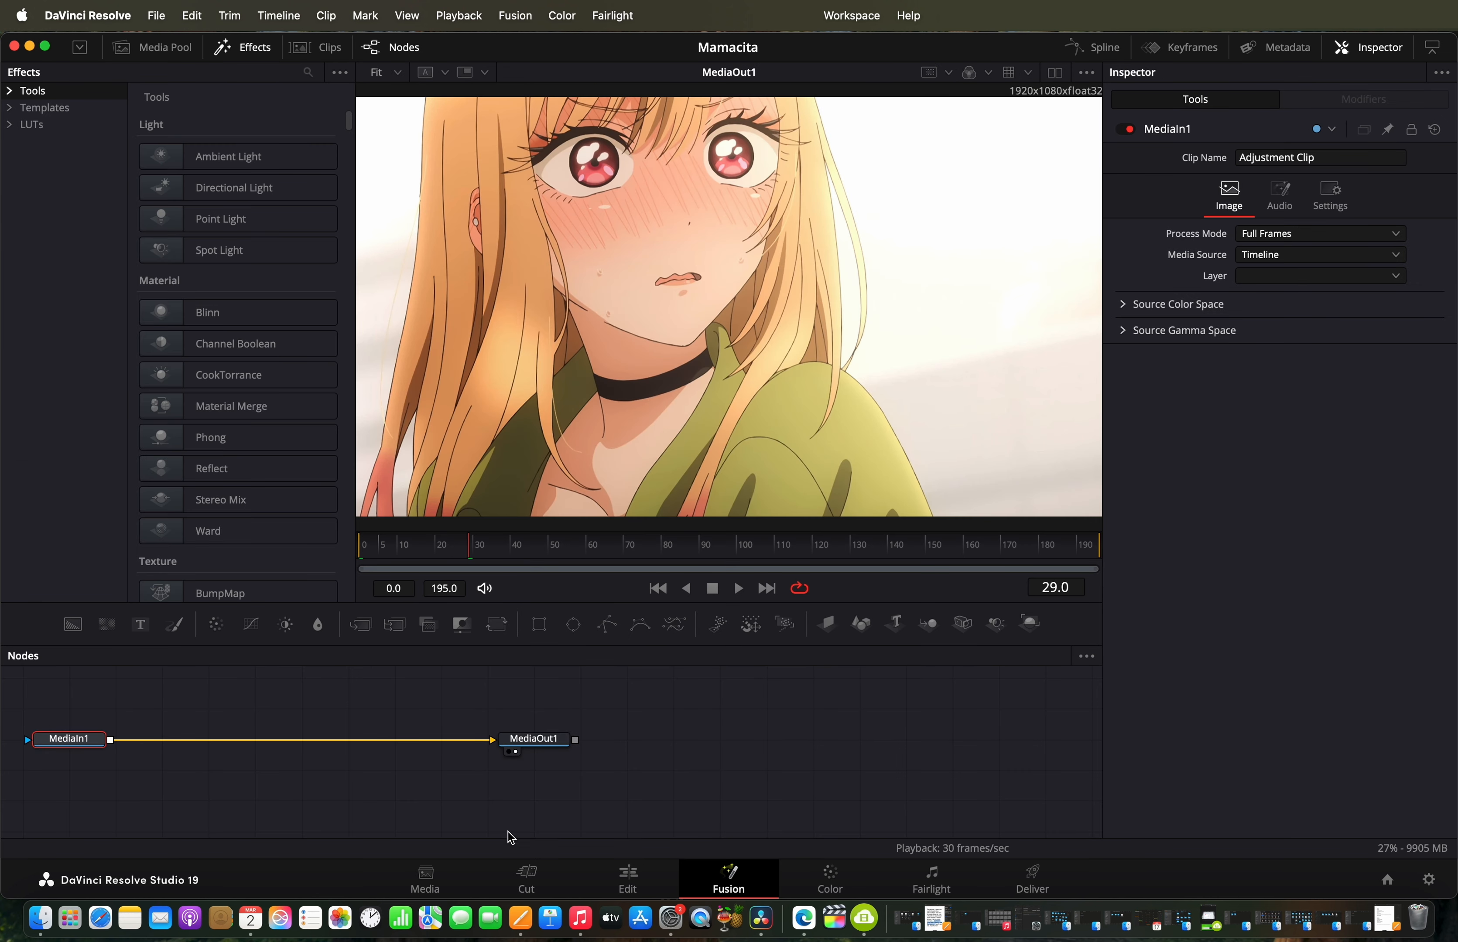
{"action": "scroll", "coordinate": [685, 409], "scroll_direction": "down", "scroll_amount": 2}
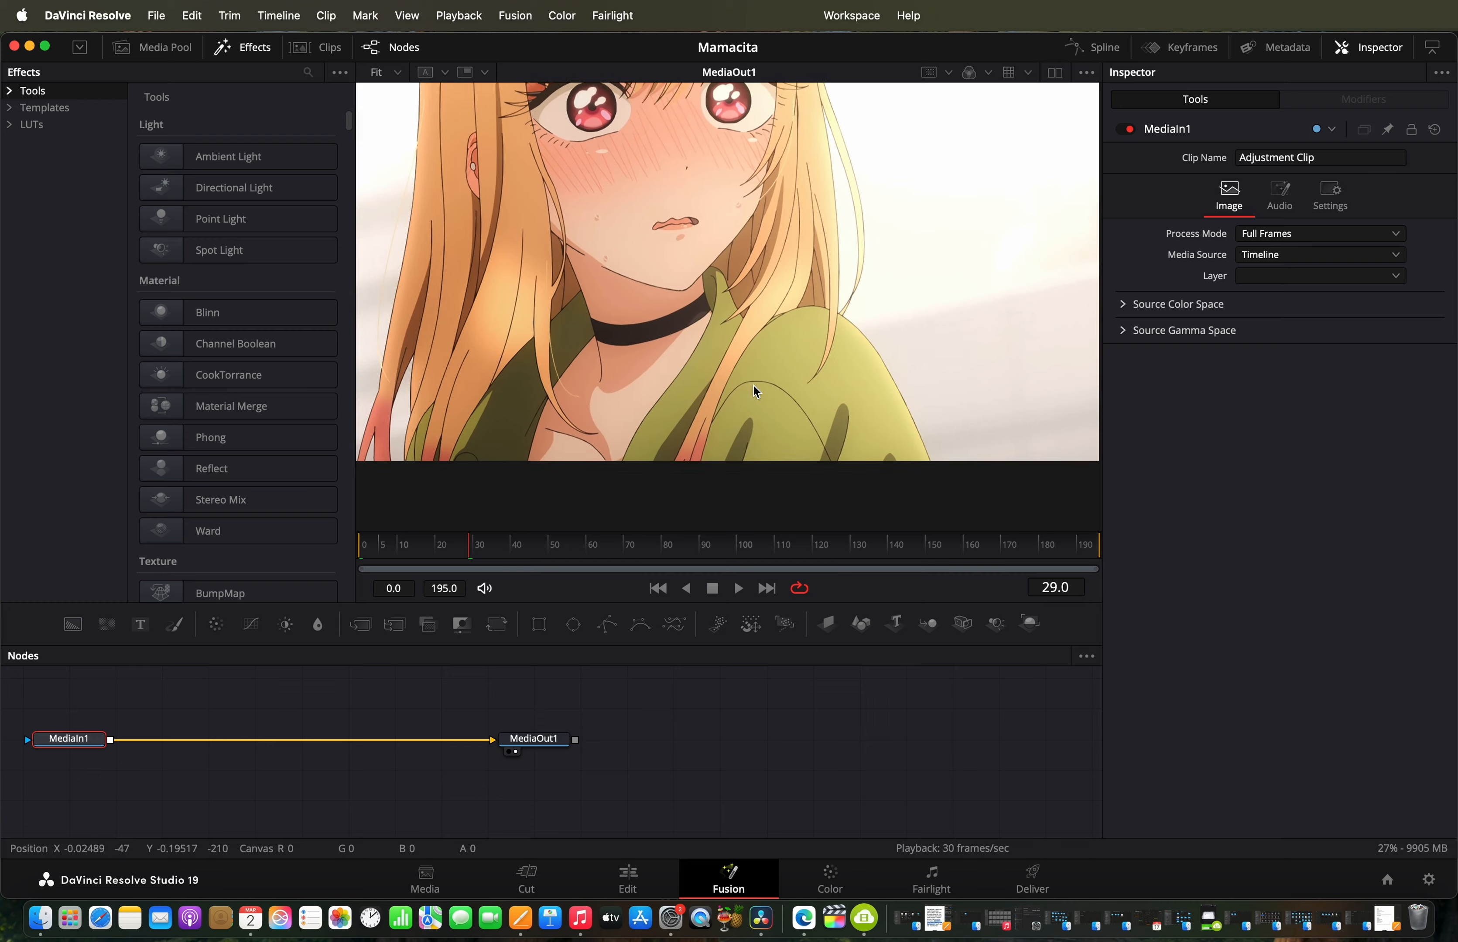
{"action": "left_click", "coordinate": [628, 880]}
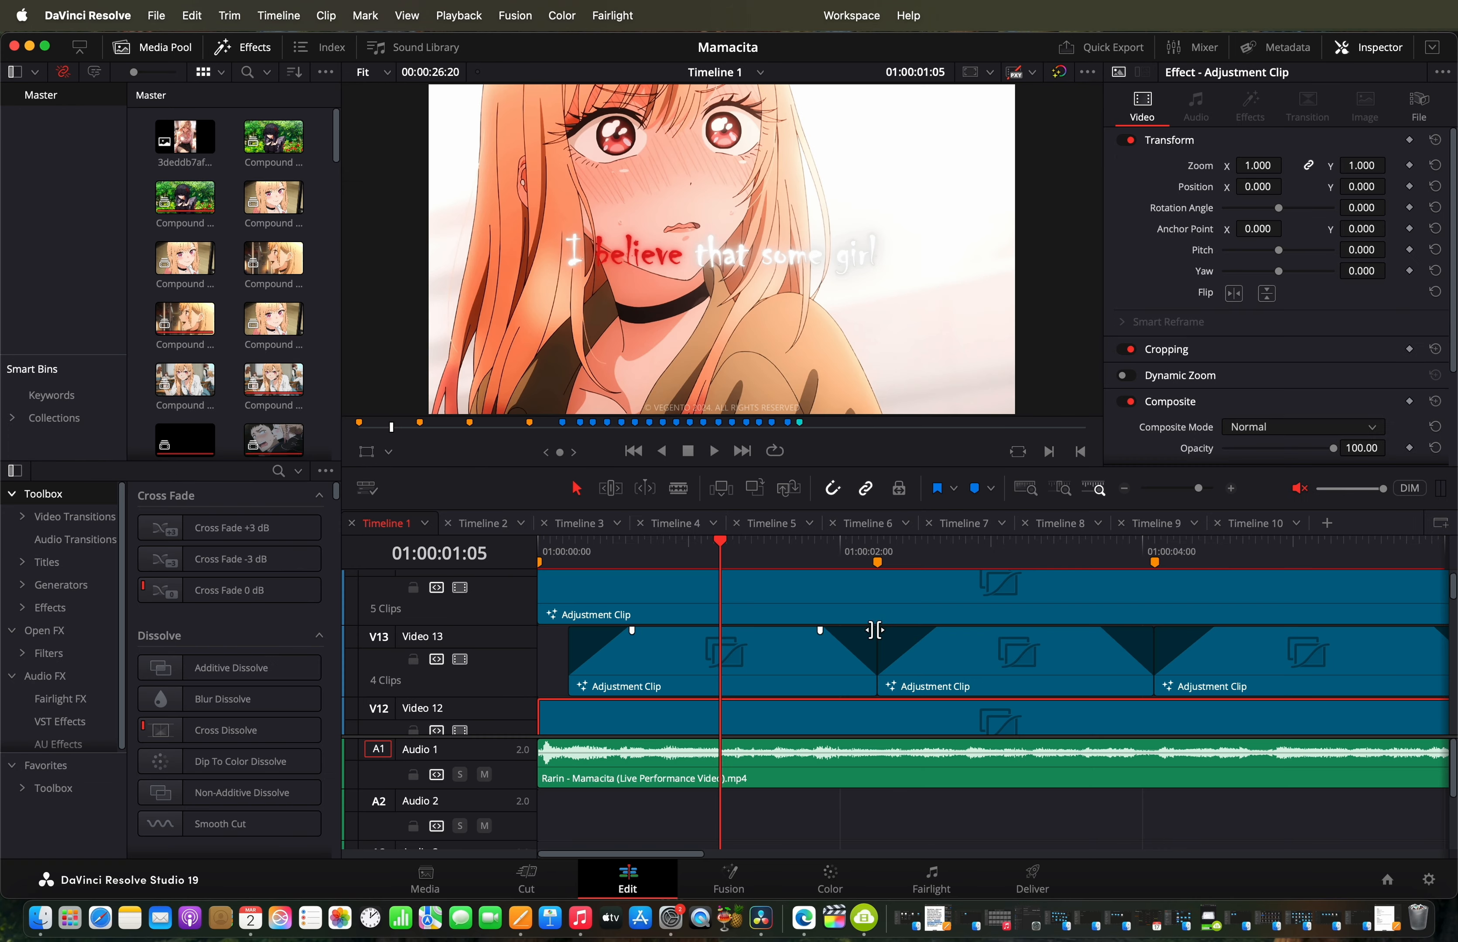
Step: Open the Video 14 adjustment clip in Fusion, examine its Merge1 and Transform1 nodes, and return to the Edit page
{"action": "scroll", "coordinate": [874, 630], "scroll_direction": "down", "scroll_amount": 2}
{"action": "scroll", "coordinate": [772, 653], "scroll_direction": "up", "scroll_amount": 2}
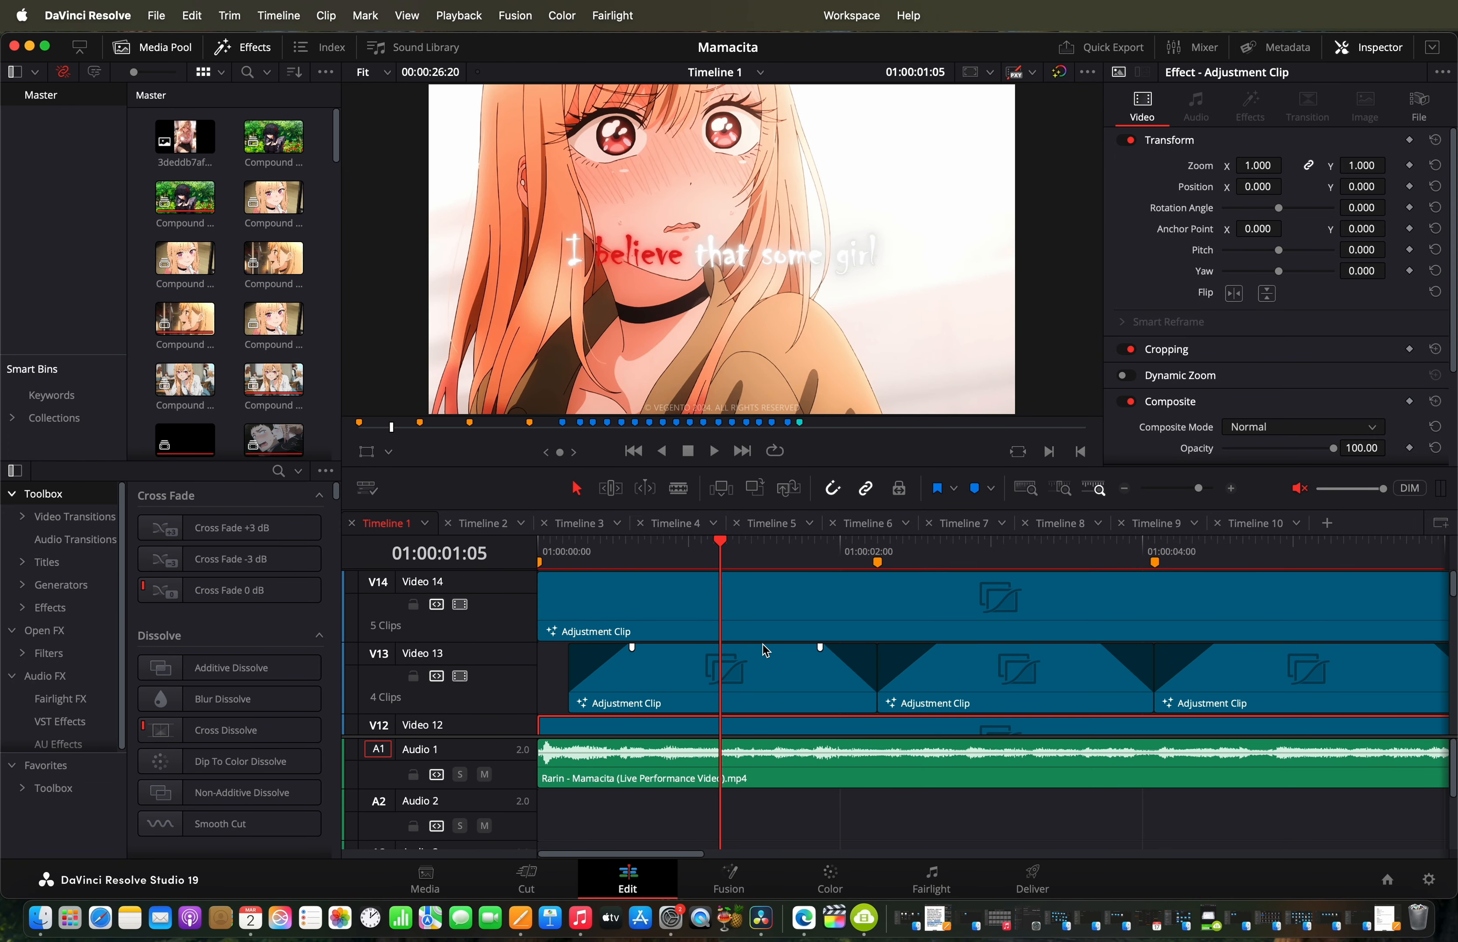
{"action": "right_click", "coordinate": [767, 630]}
{"action": "left_click", "coordinate": [864, 519]}
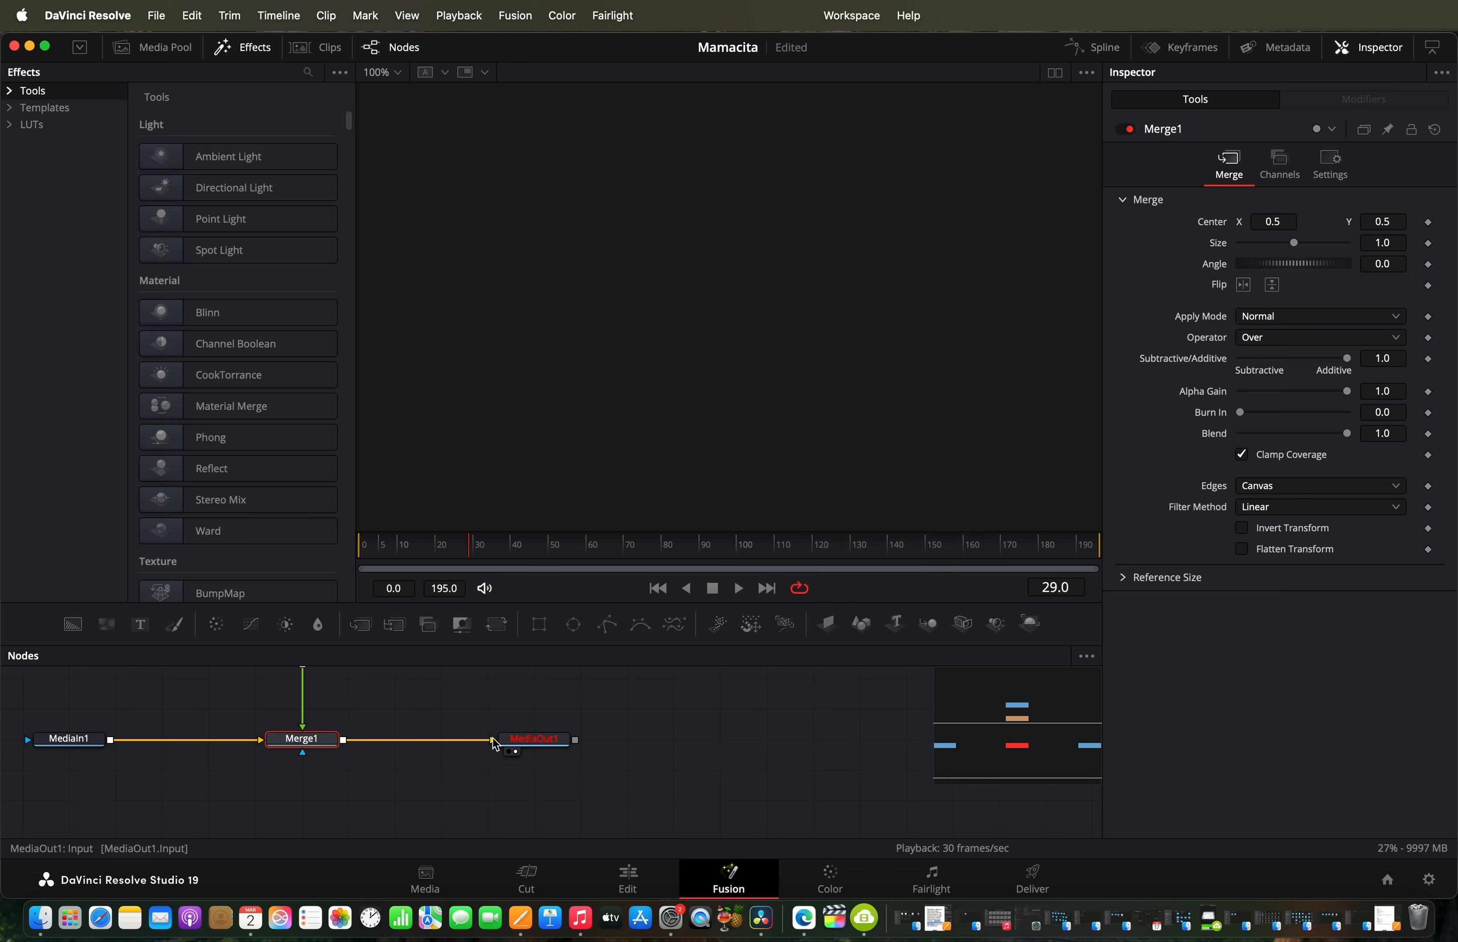
{"action": "scroll", "coordinate": [515, 797], "scroll_direction": "up", "scroll_amount": 3}
{"action": "scroll", "coordinate": [520, 802], "scroll_direction": "up", "scroll_amount": 1}
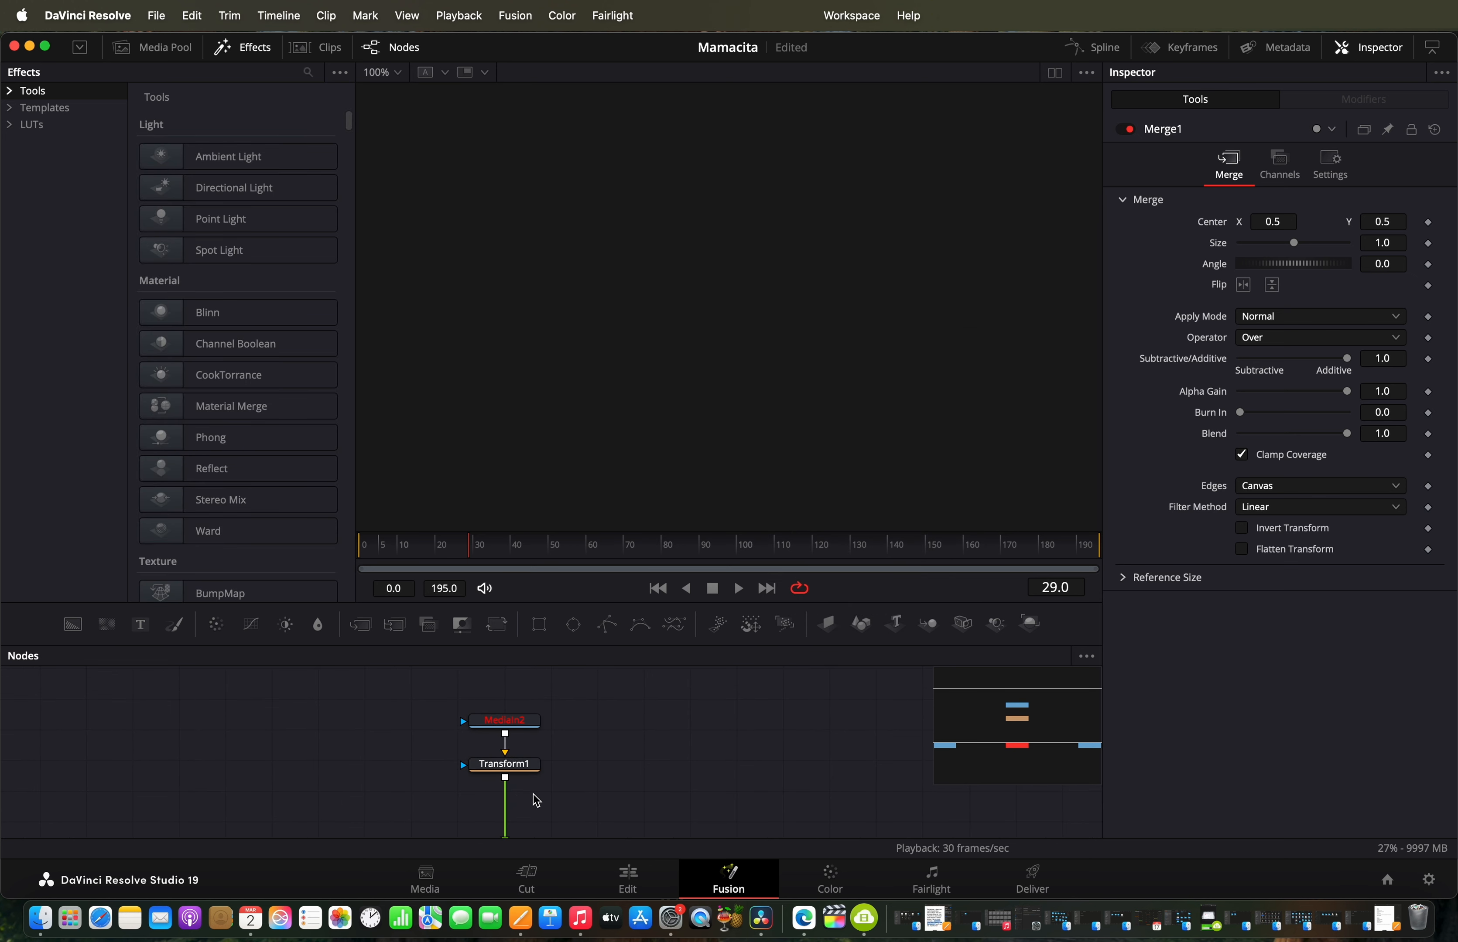
{"action": "left_click", "coordinate": [521, 551]}
{"action": "left_click_drag", "start_coordinate": [732, 565], "coordinate": [566, 597]}
{"action": "left_click", "coordinate": [634, 879]}
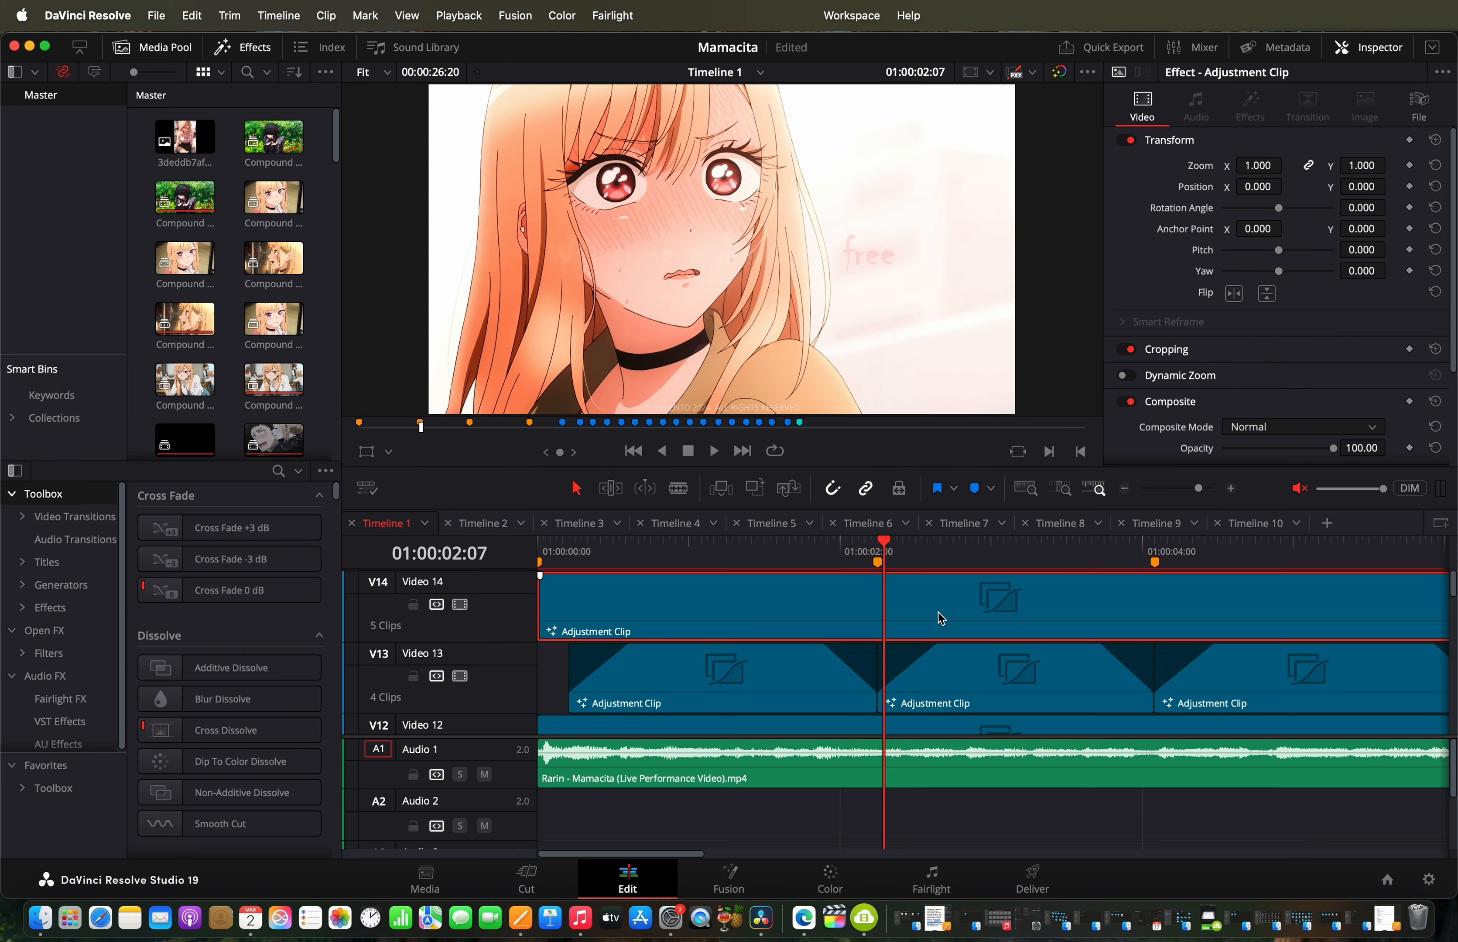
Step: Review the lower video tracks by scrubbing from the first shot through the transition into the second, up to 01:00:04:23
{"action": "scroll", "coordinate": [684, 760], "scroll_direction": "down", "scroll_amount": 3}
{"action": "scroll", "coordinate": [729, 830], "scroll_direction": "up", "scroll_amount": 3}
{"action": "scroll", "coordinate": [752, 718], "scroll_direction": "down", "scroll_amount": 10}
{"action": "scroll", "coordinate": [754, 716], "scroll_direction": "down", "scroll_amount": 2}
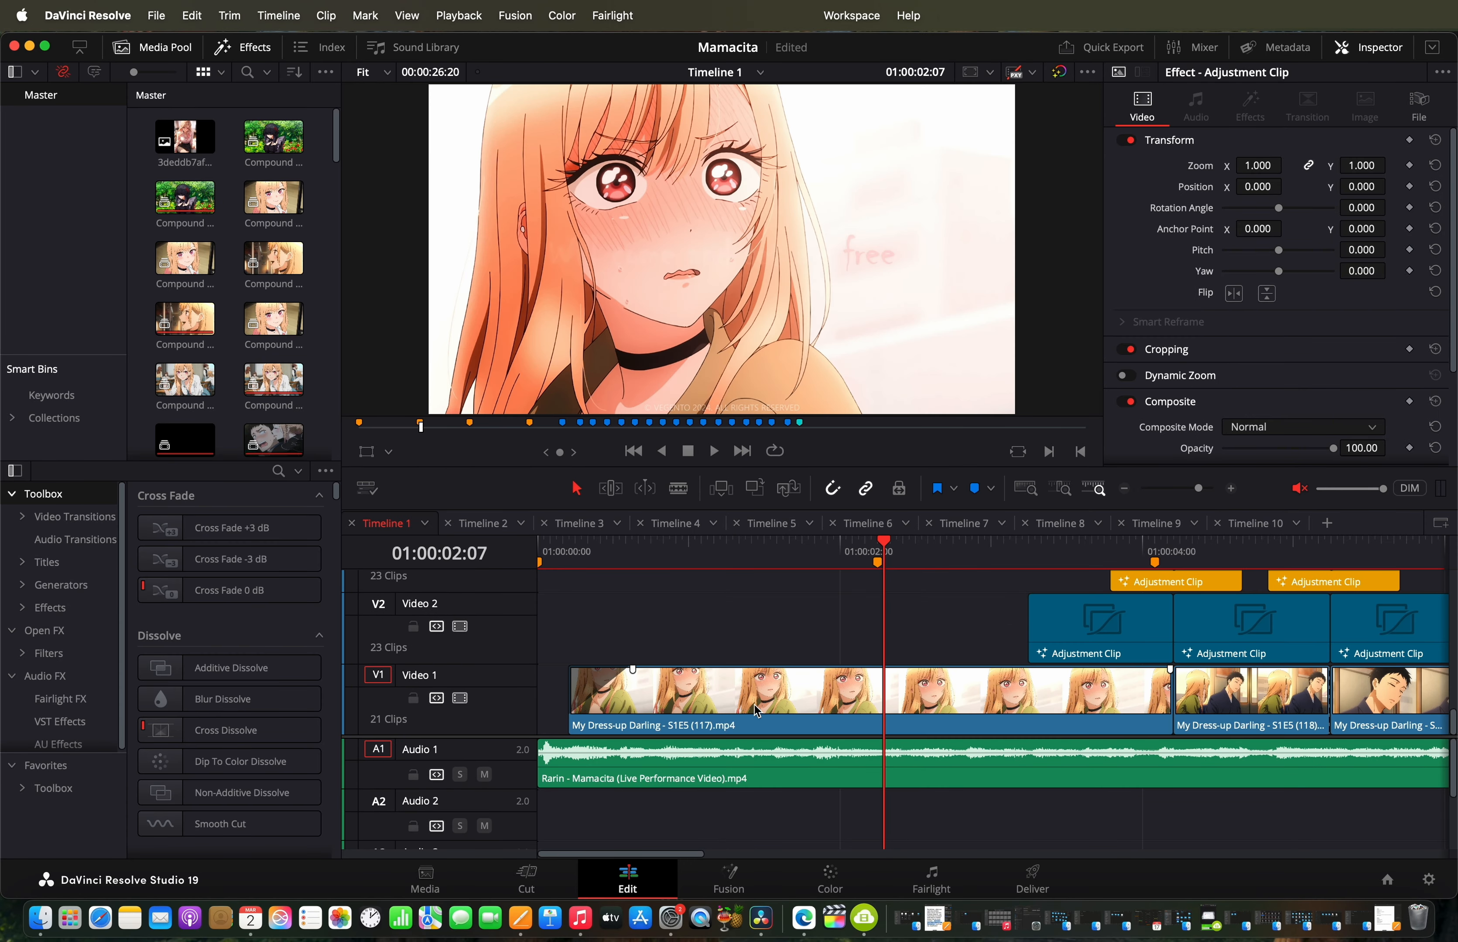
{"action": "left_click_drag", "start_coordinate": [883, 578], "coordinate": [997, 587]}
{"action": "scroll", "coordinate": [1044, 638], "scroll_direction": "right", "scroll_amount": 3}
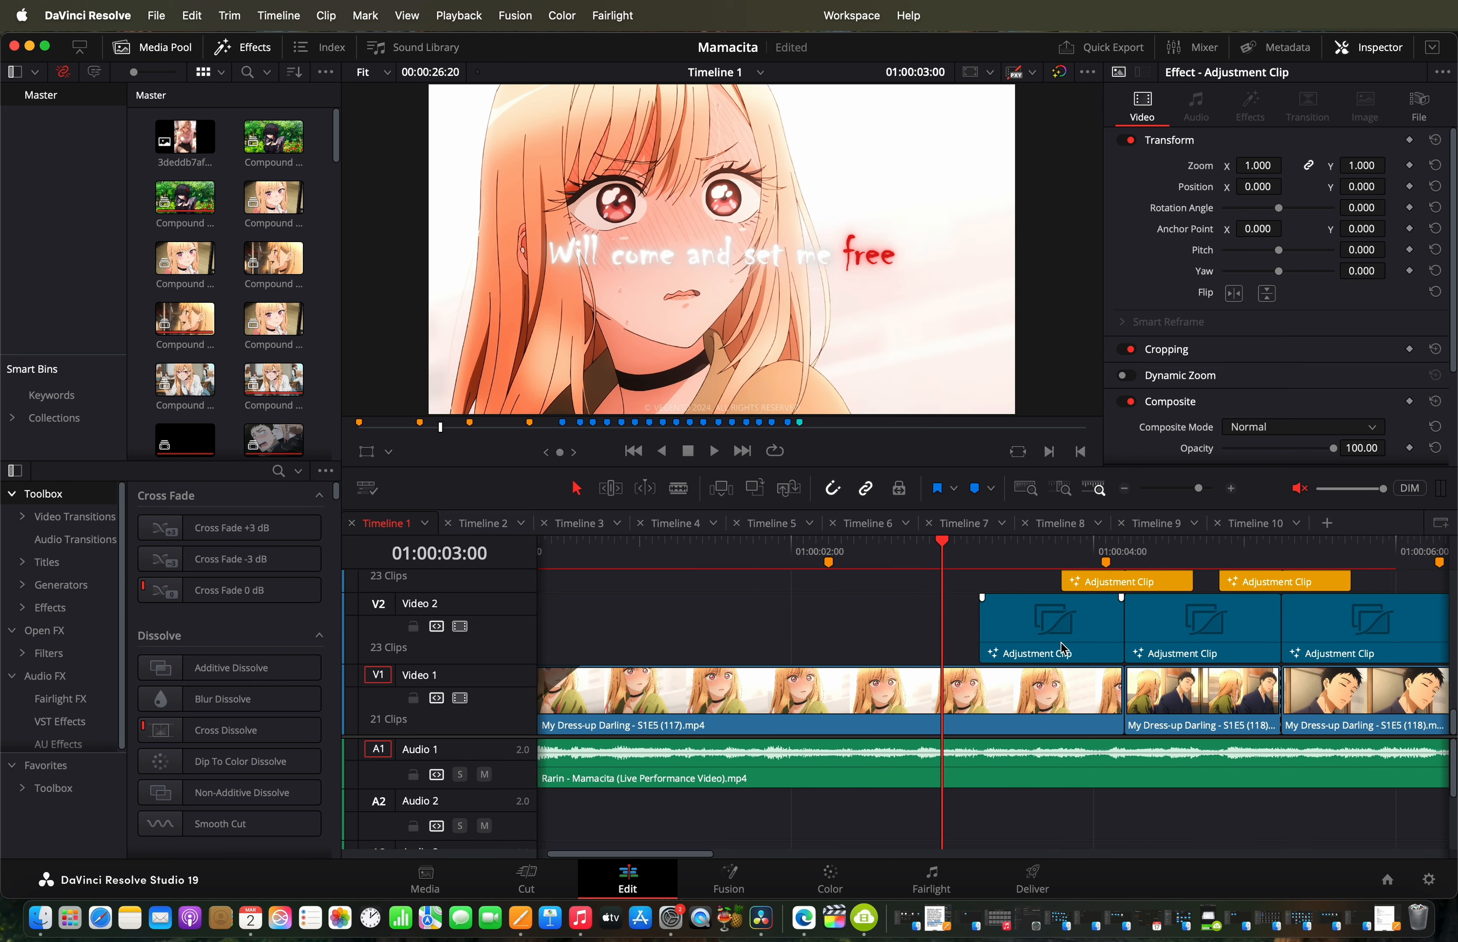
{"action": "left_click_drag", "start_coordinate": [840, 540], "coordinate": [901, 573]}
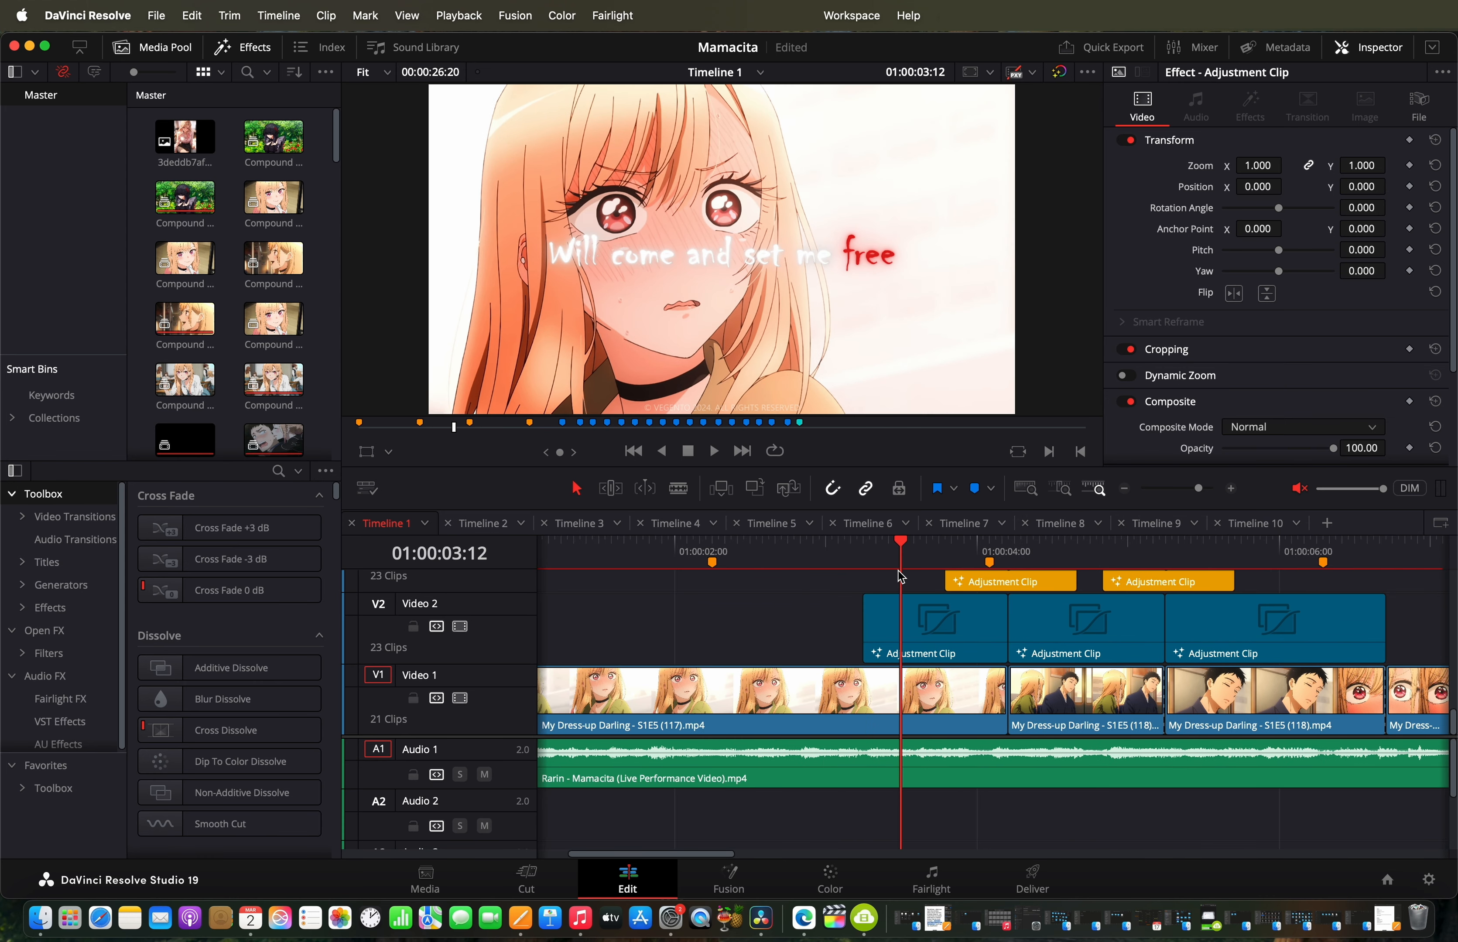
{"action": "scroll", "coordinate": [709, 559], "scroll_direction": "right", "scroll_amount": 3}
{"action": "mouse_move", "coordinate": [726, 547]}
{"action": "left_mouse_down"}
{"action": "mouse_move", "coordinate": [818, 566]}
{"action": "mouse_move", "coordinate": [743, 571]}
{"action": "left_mouse_up"}
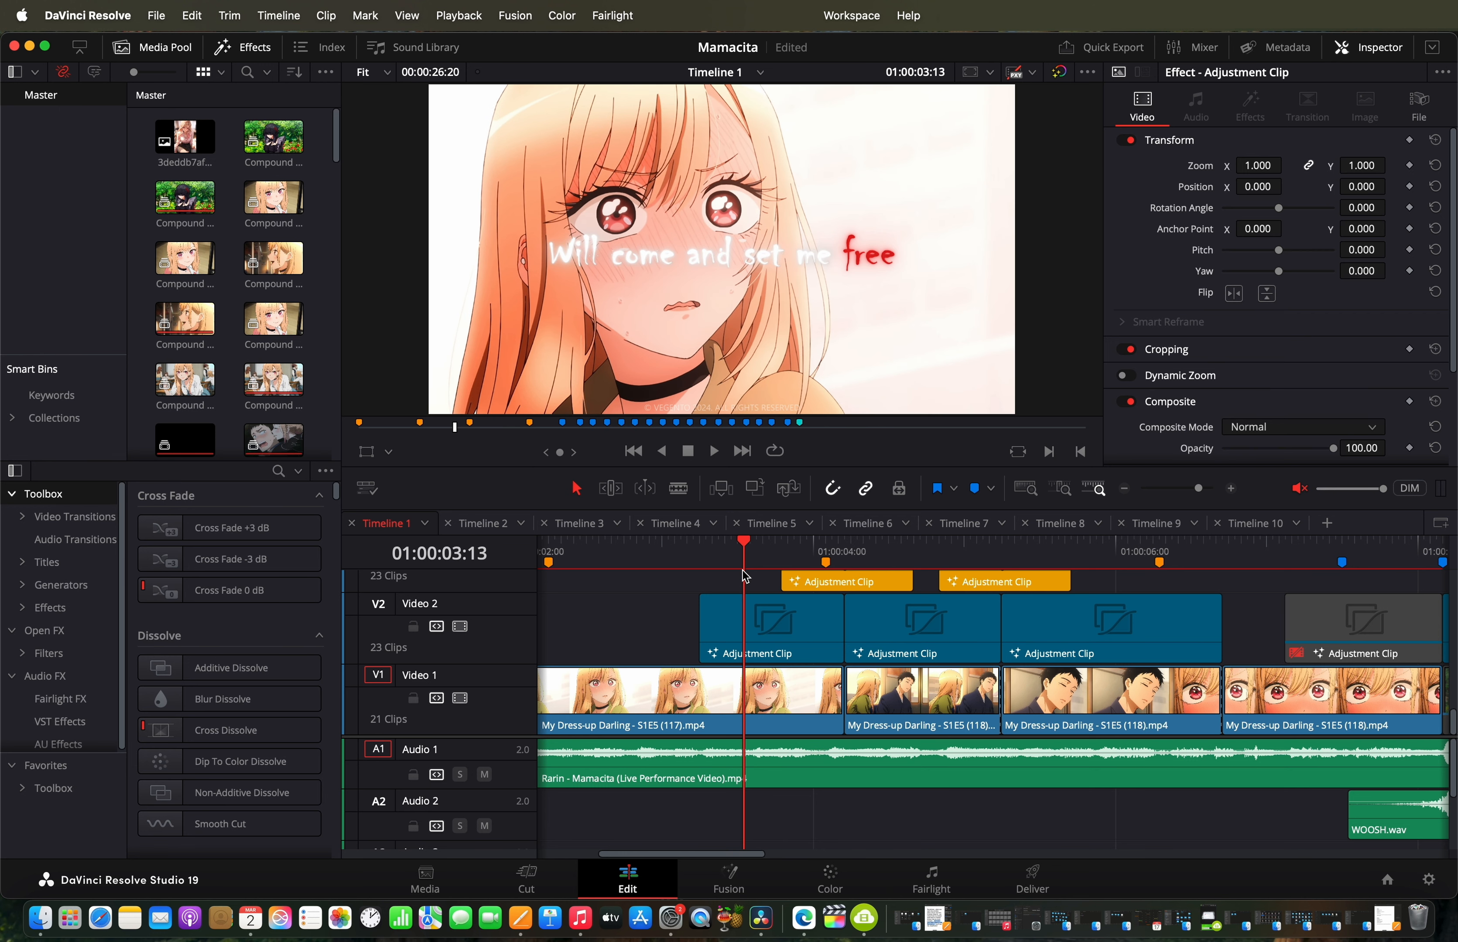
{"action": "left_click_drag", "start_coordinate": [746, 554], "coordinate": [962, 581]}
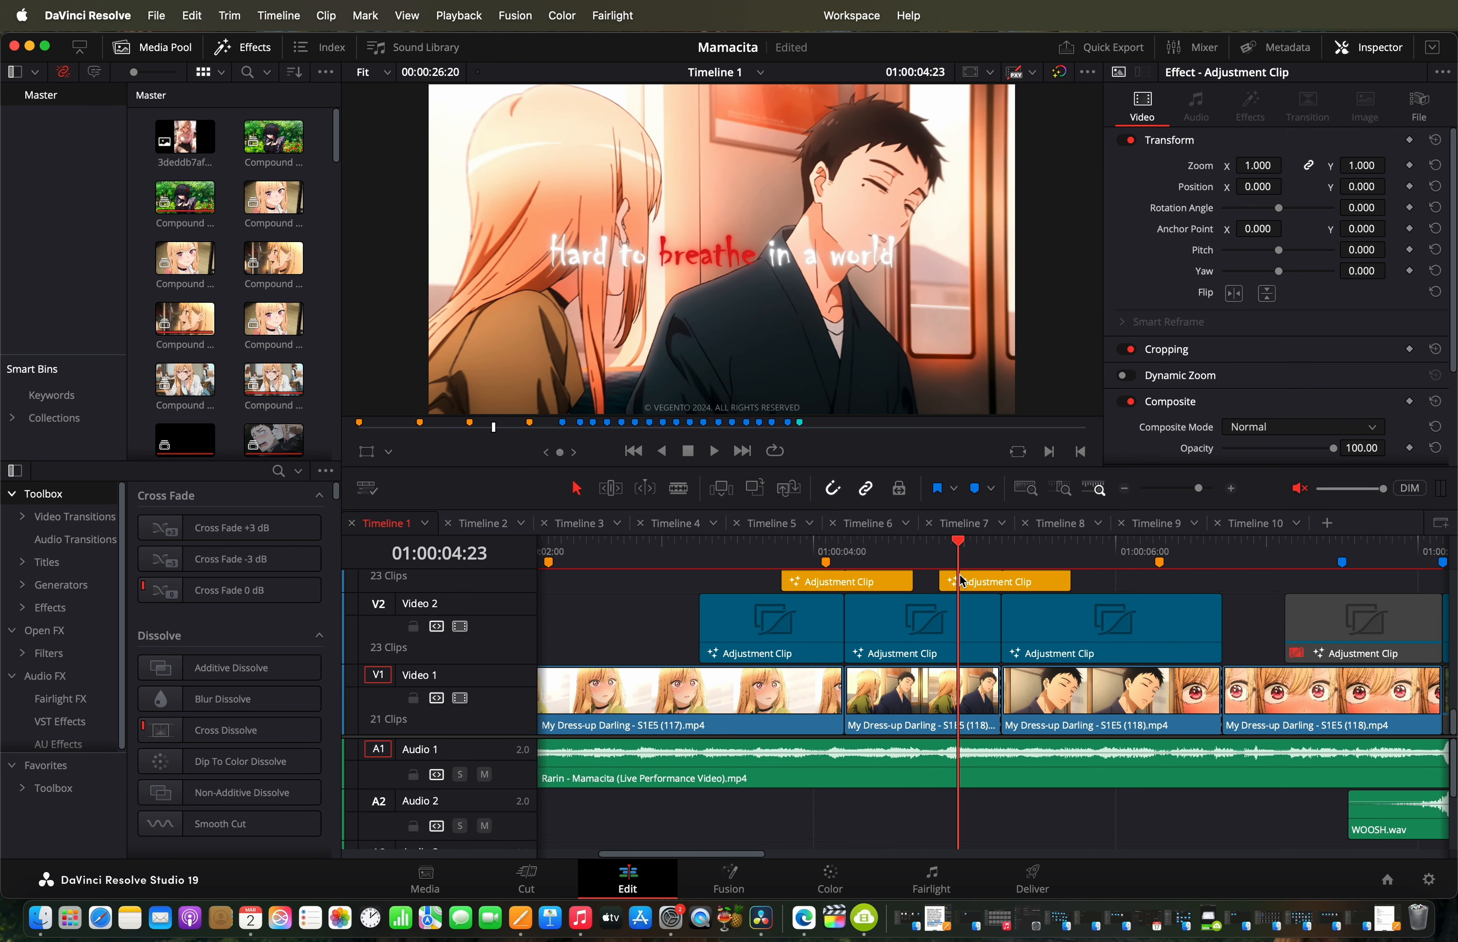
Step: Open the first adjustment clip on Video 2 in Fusion and show the TransformPivot1 node's controls
{"action": "left_click", "coordinate": [749, 547]}
{"action": "right_click", "coordinate": [759, 618]}
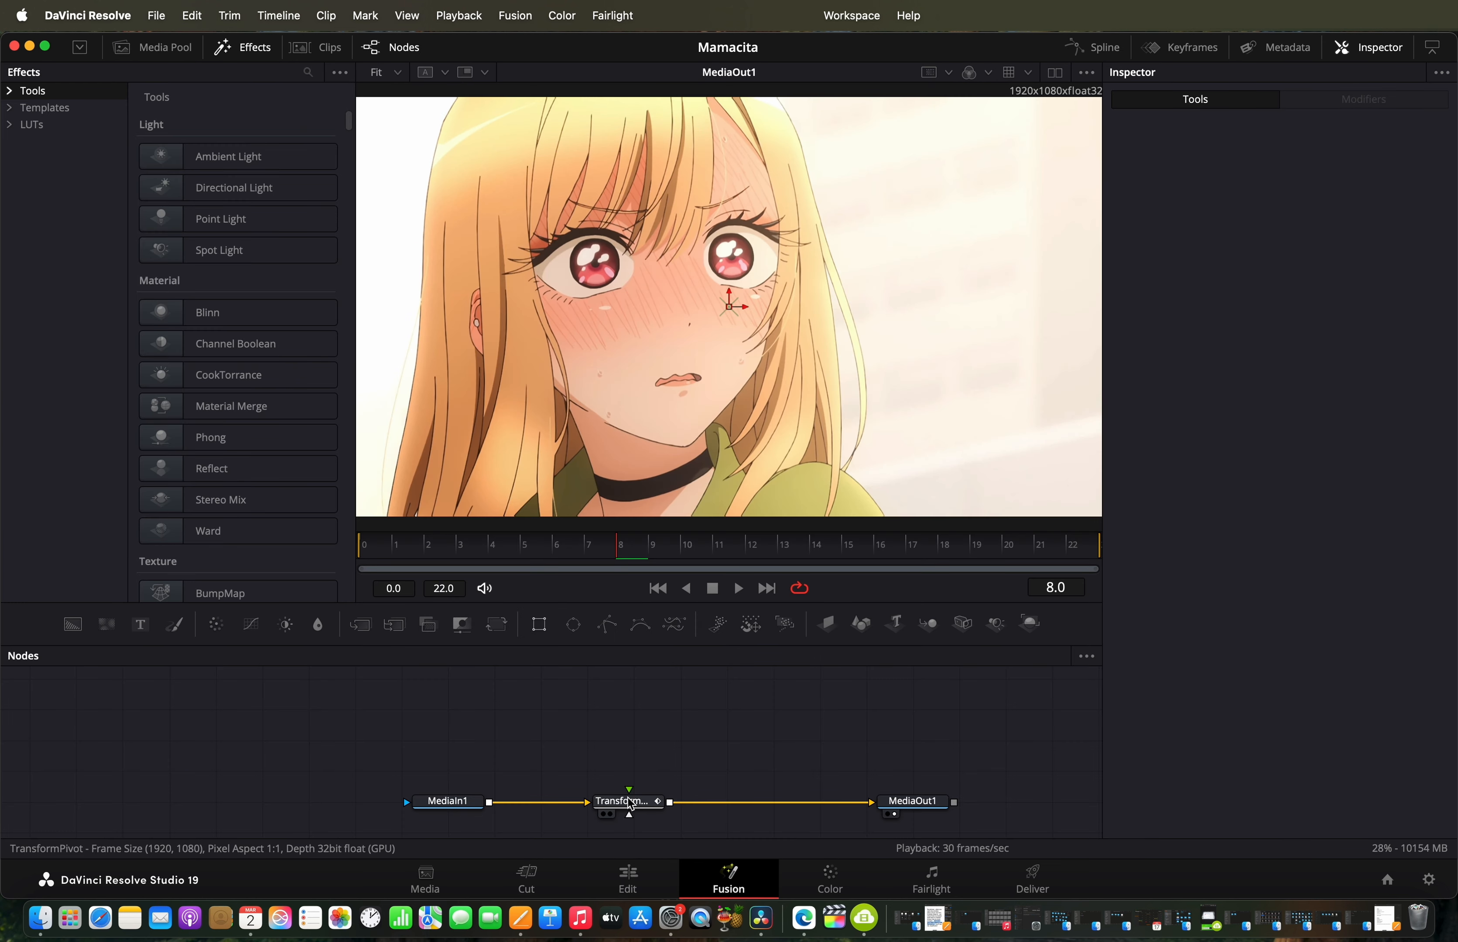
{"action": "left_click", "coordinate": [627, 798]}
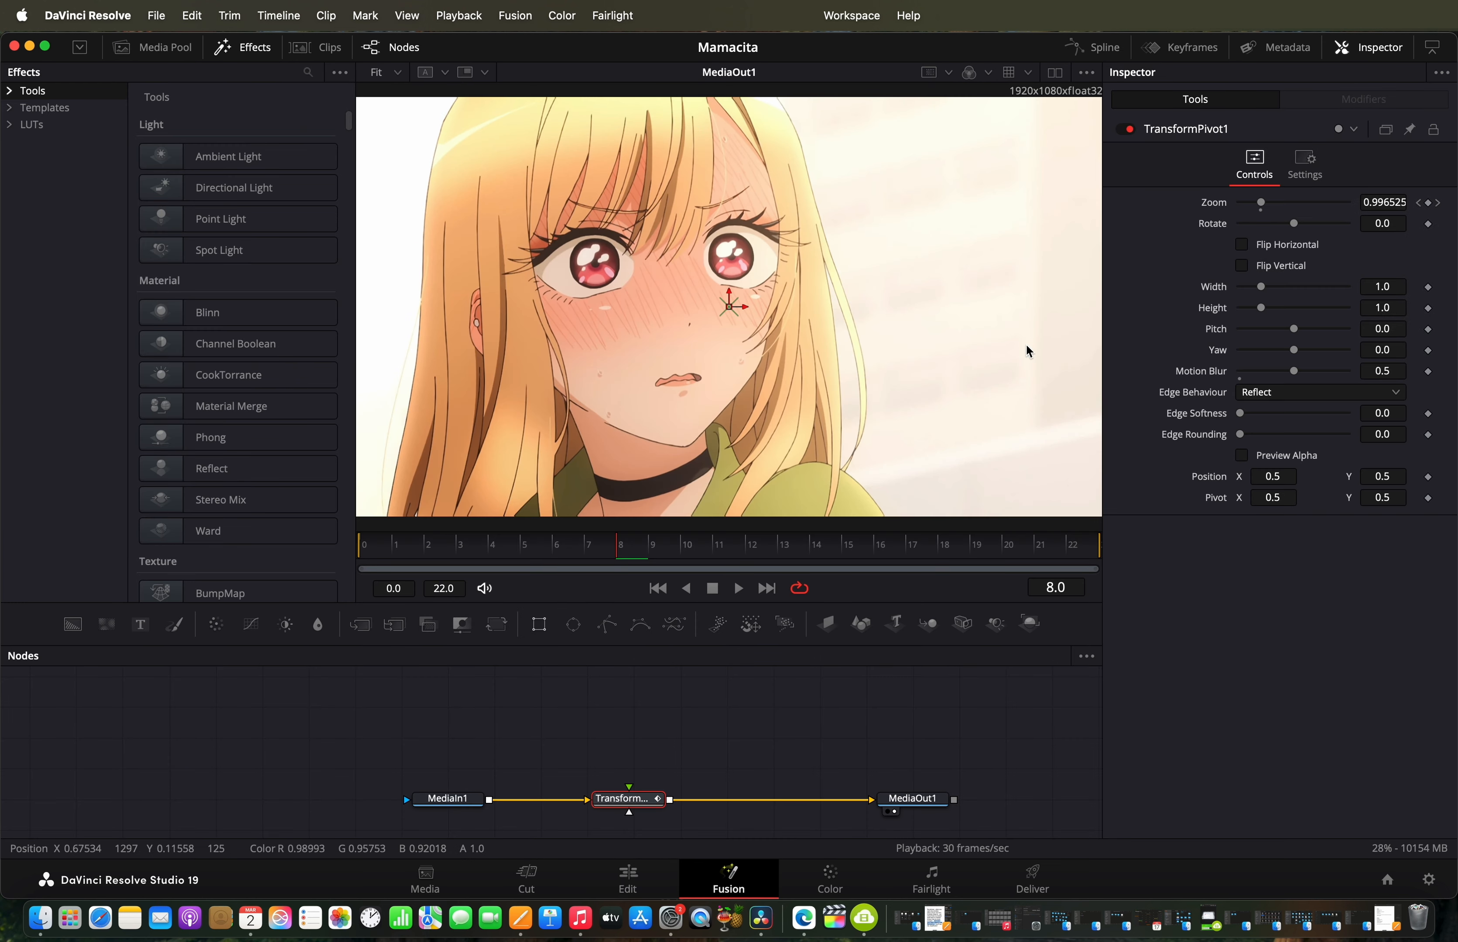
Step: Display TransformPivot1's Zoom curve in the Spline editor, fit it to the view, and select all its keyframes
{"action": "left_click", "coordinate": [1095, 47]}
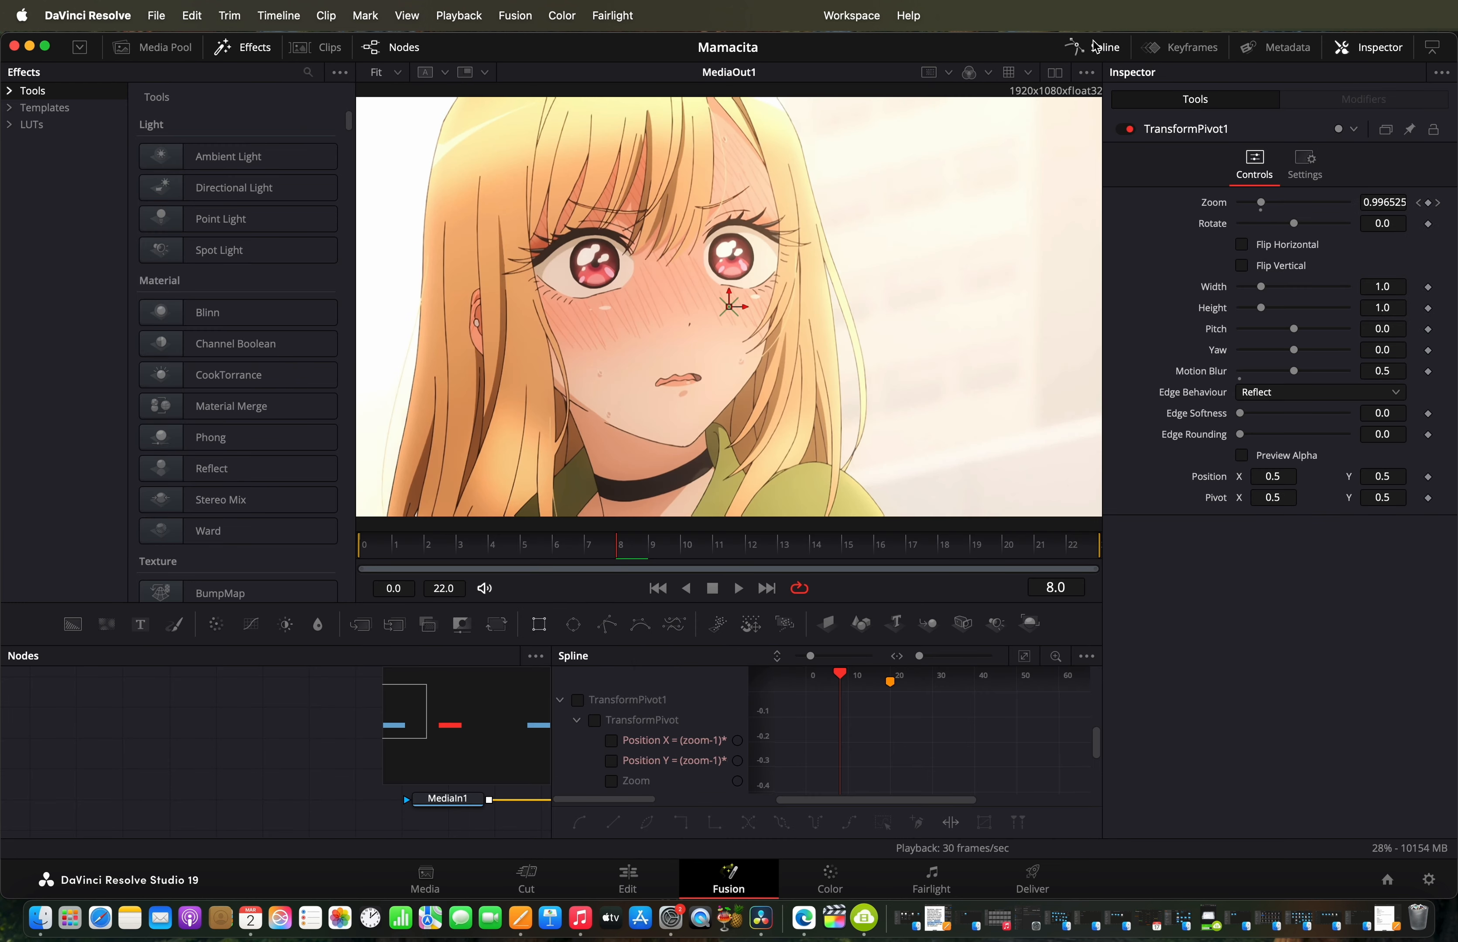
{"action": "left_click", "coordinate": [613, 781]}
{"action": "left_click", "coordinate": [1024, 657]}
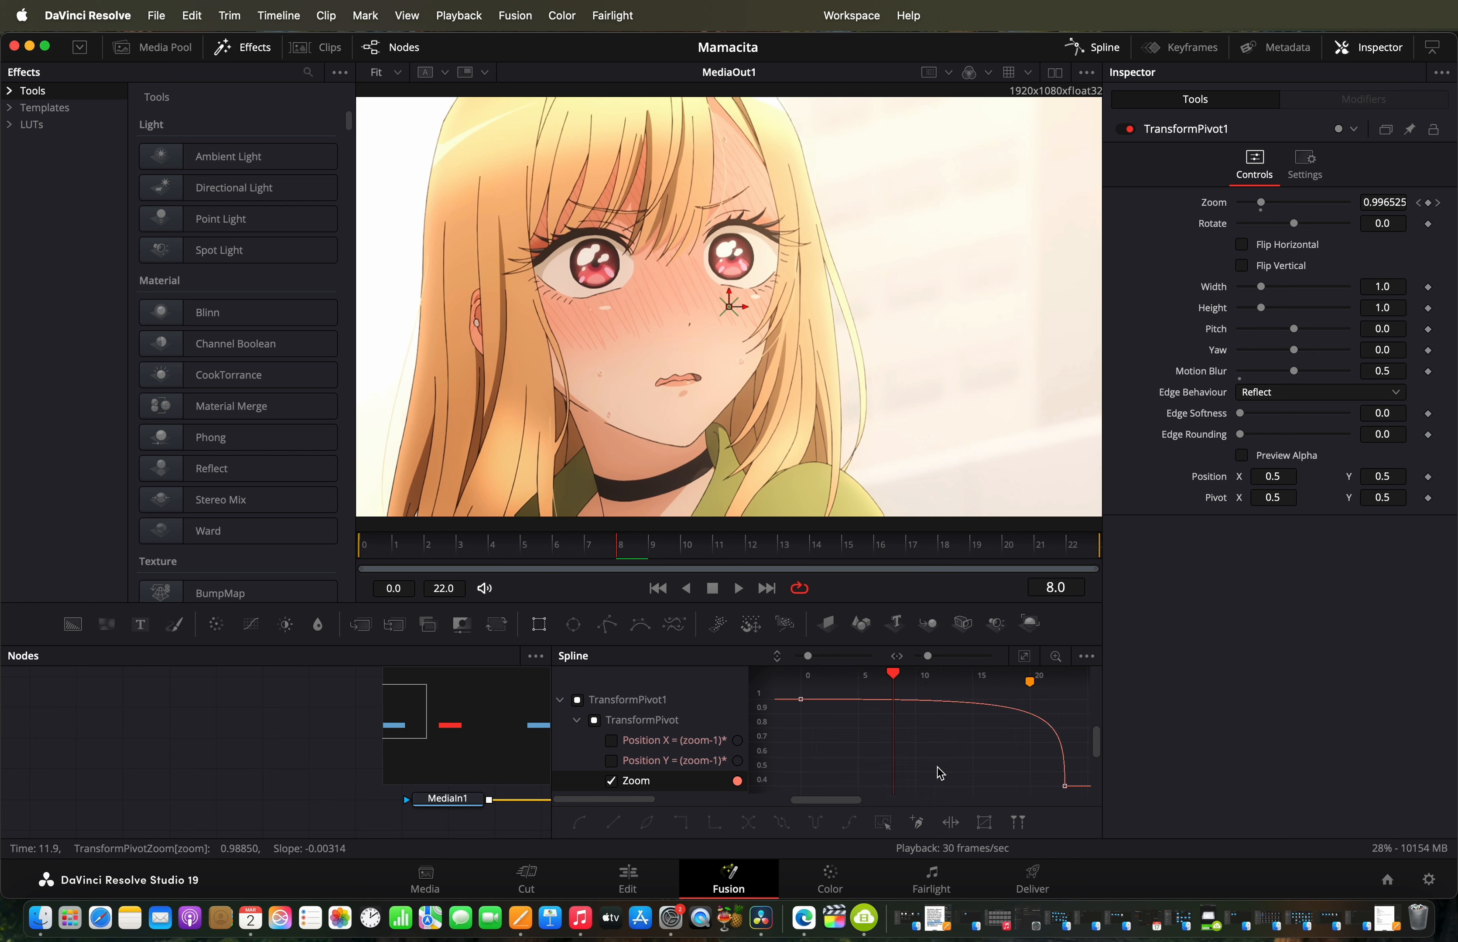
{"action": "key", "text": "super+a"}
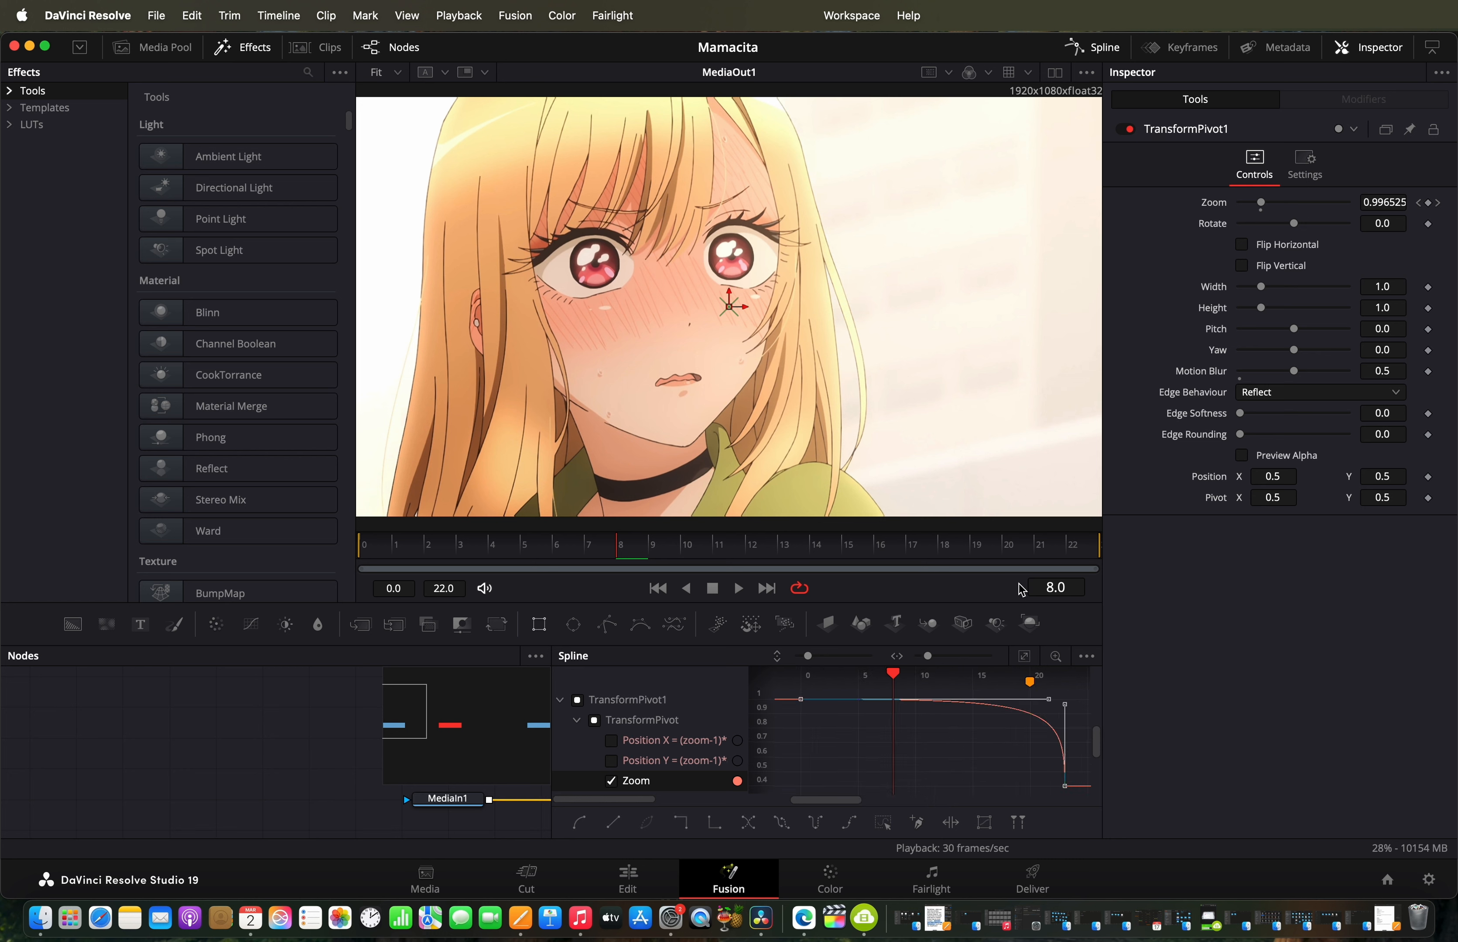
Step: Scrub the zoom animation to frame 22, close the Spline editor, and return to the Edit page
{"action": "left_click_drag", "start_coordinate": [777, 548], "coordinate": [1190, 555]}
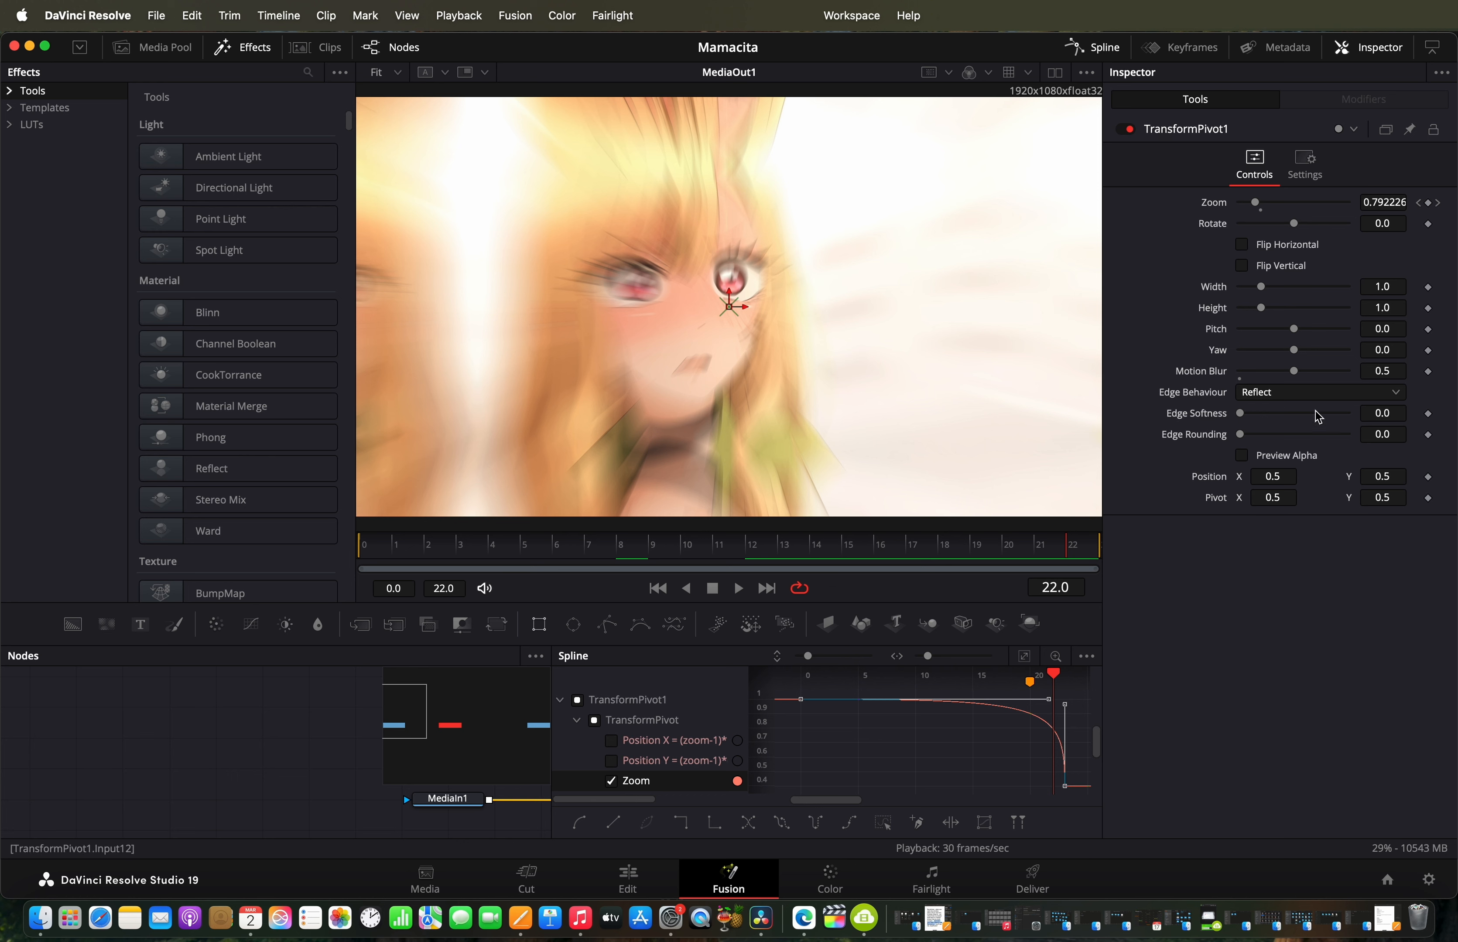
{"action": "left_click", "coordinate": [1075, 47]}
{"action": "left_click", "coordinate": [636, 875]}
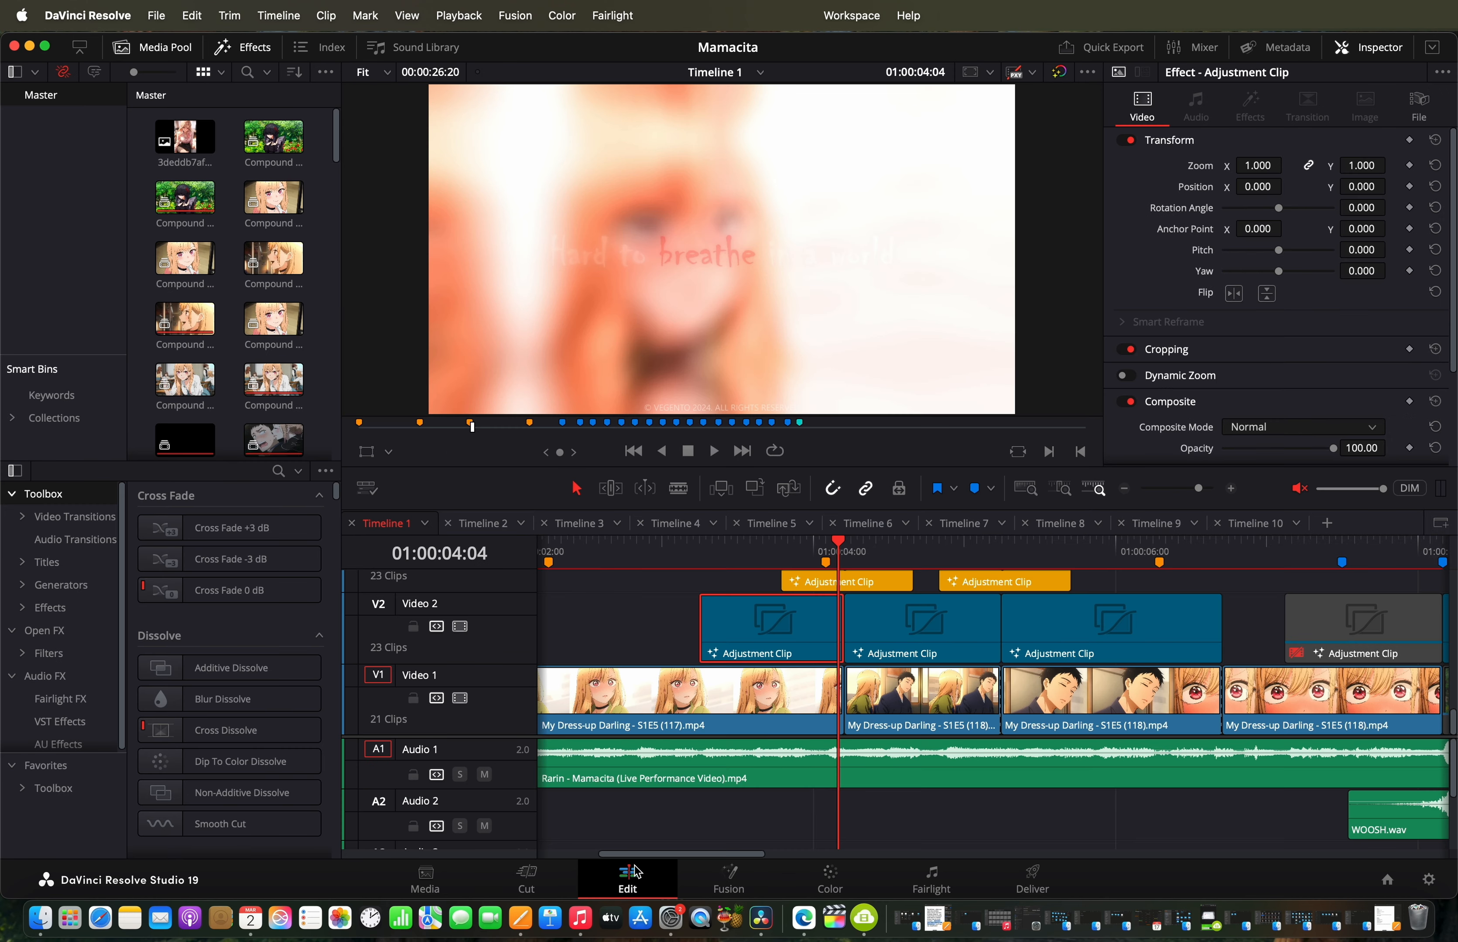
Step: Open the first orange adjustment clip on Video 3 in Fusion and inspect the LensBlur1 node's Settings and Controls
{"action": "scroll", "coordinate": [861, 554], "scroll_direction": "up", "scroll_amount": 3}
{"action": "left_click", "coordinate": [857, 552]}
{"action": "left_click", "coordinate": [862, 654]}
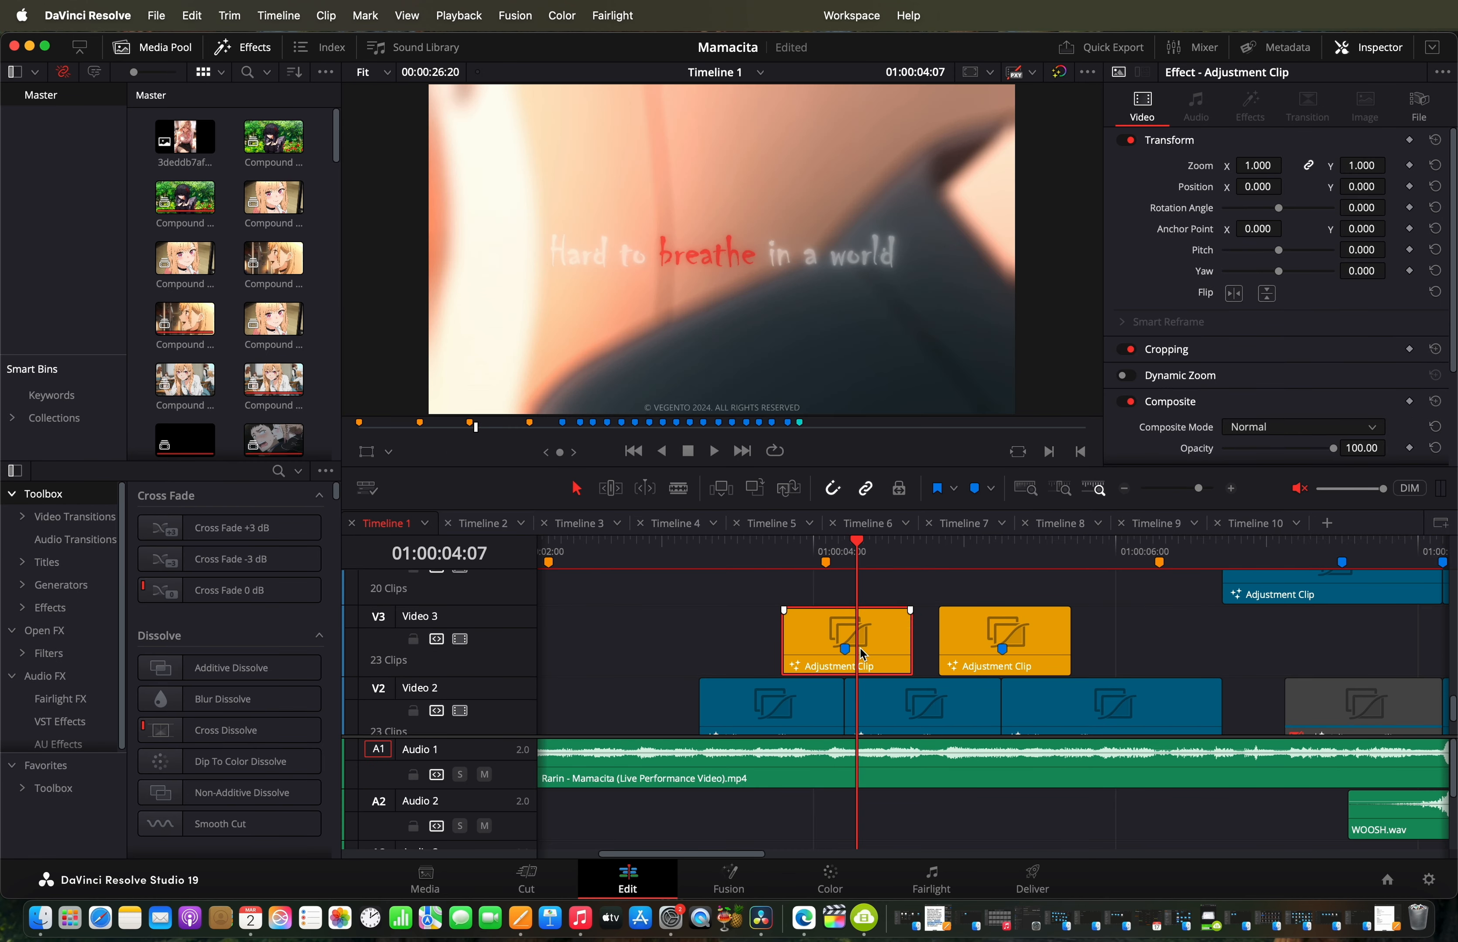
{"action": "right_click", "coordinate": [862, 654]}
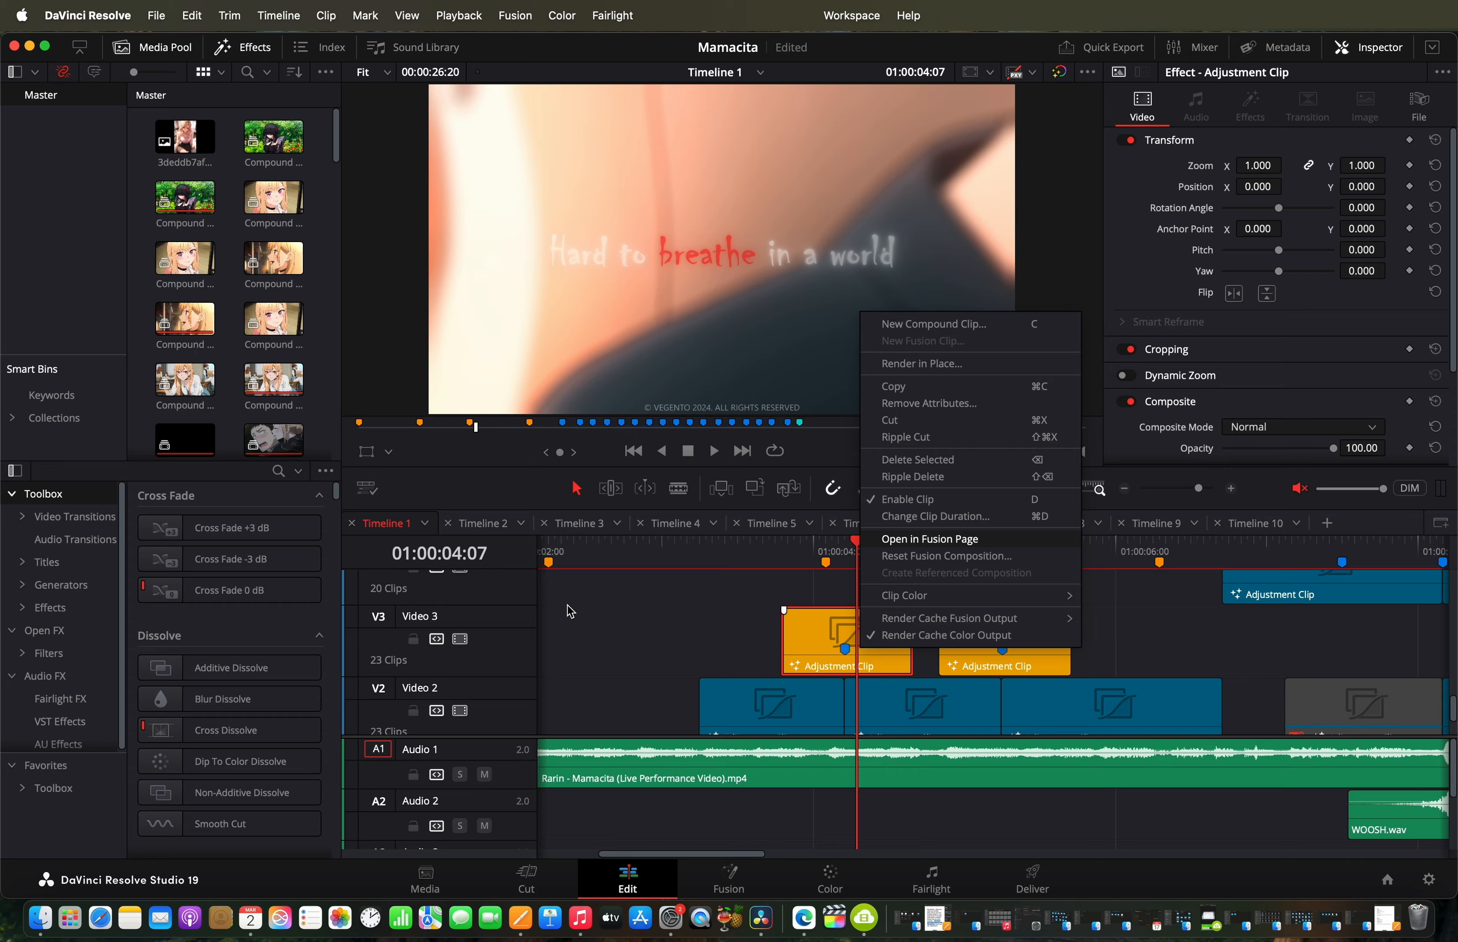
{"action": "left_click", "coordinate": [929, 540]}
{"action": "left_click_drag", "start_coordinate": [579, 813], "coordinate": [476, 811]}
{"action": "left_click", "coordinate": [1305, 163]}
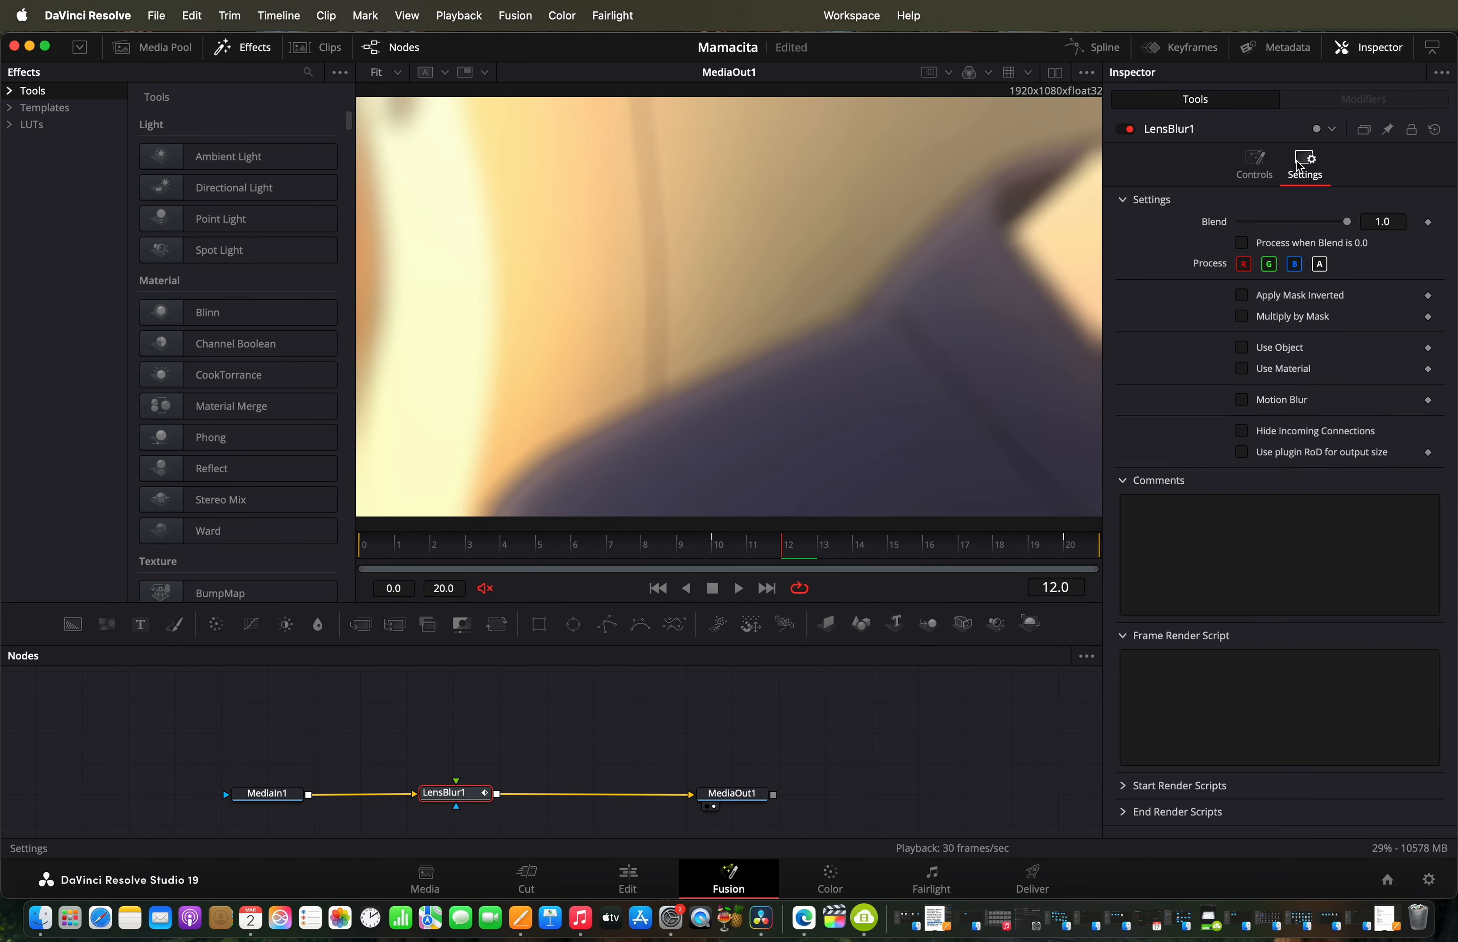
{"action": "left_click", "coordinate": [1257, 169]}
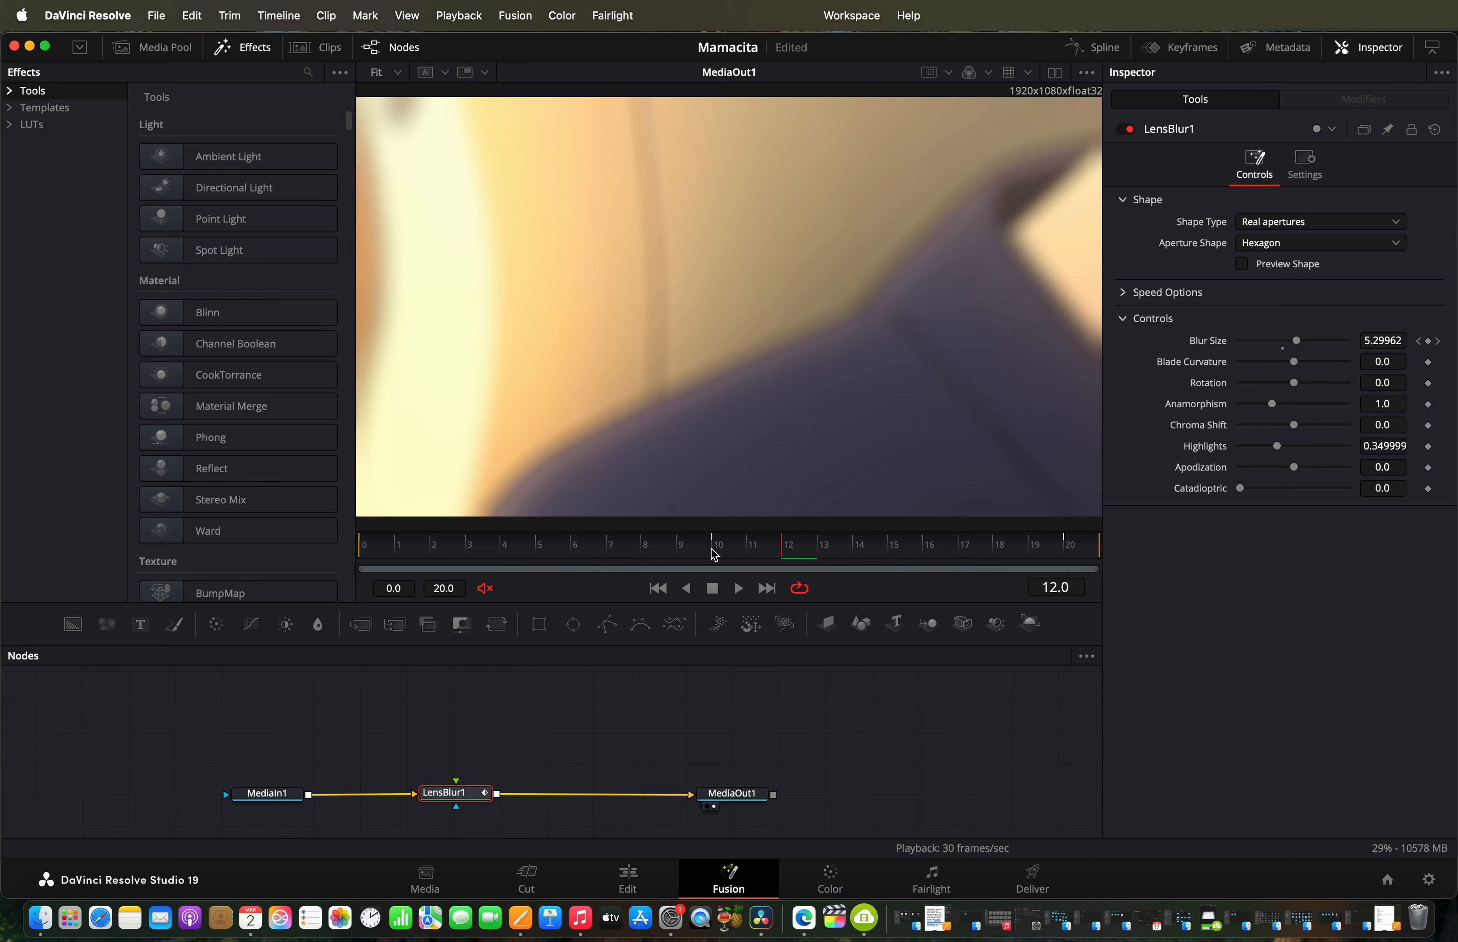
Step: Scrub through the lens blur's Blur Size animation to frame 20, and return to the Edit page
{"action": "left_click_drag", "start_coordinate": [714, 549], "coordinate": [1139, 556]}
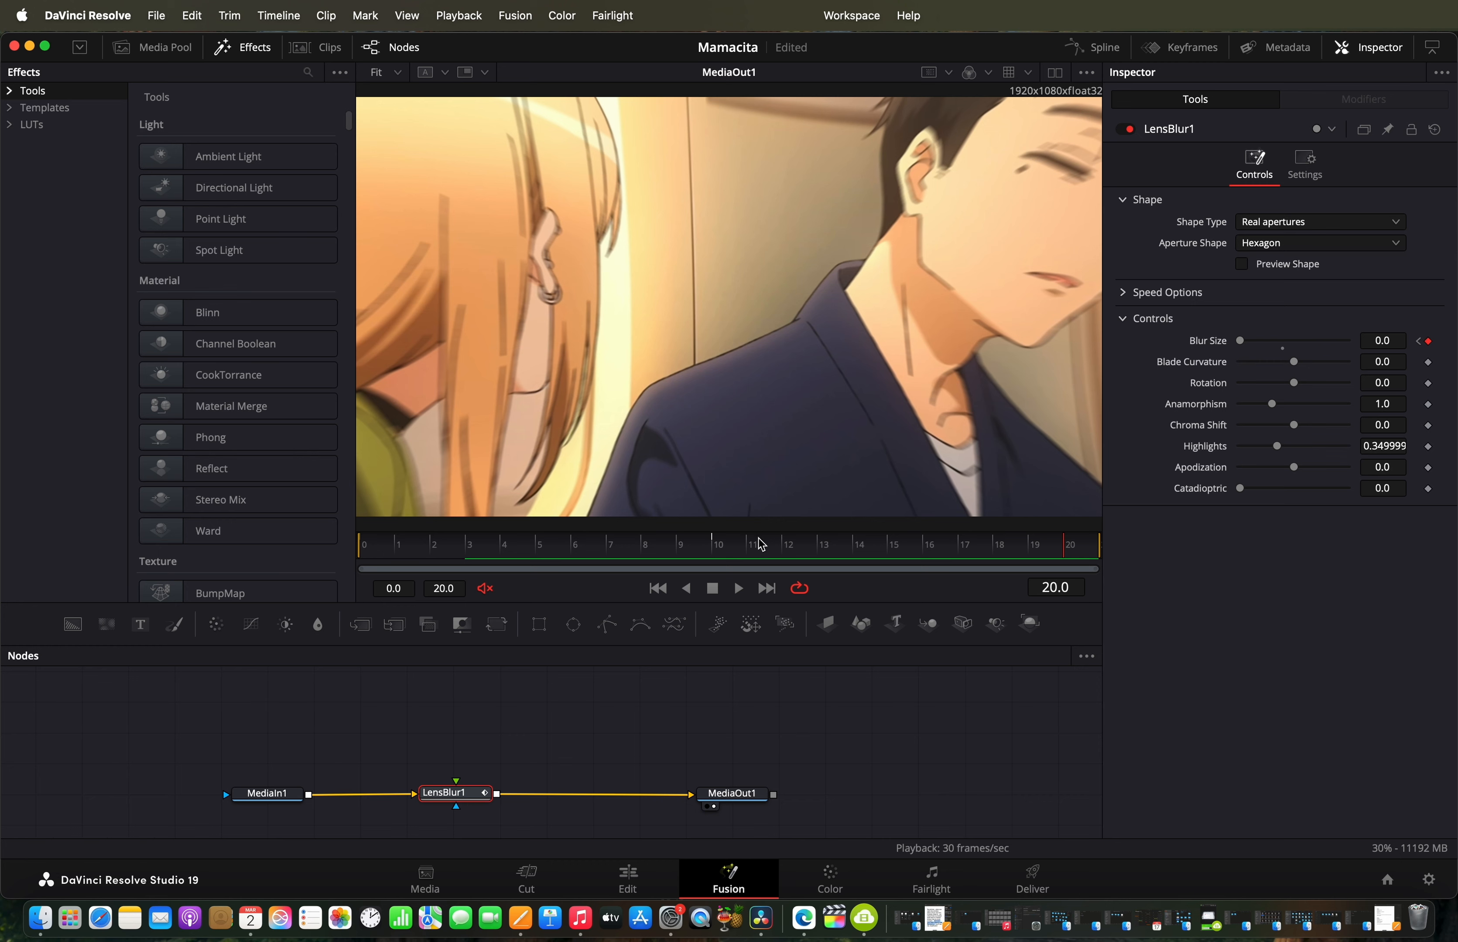
{"action": "left_click_drag", "start_coordinate": [732, 550], "coordinate": [1169, 515]}
{"action": "left_click", "coordinate": [608, 873]}
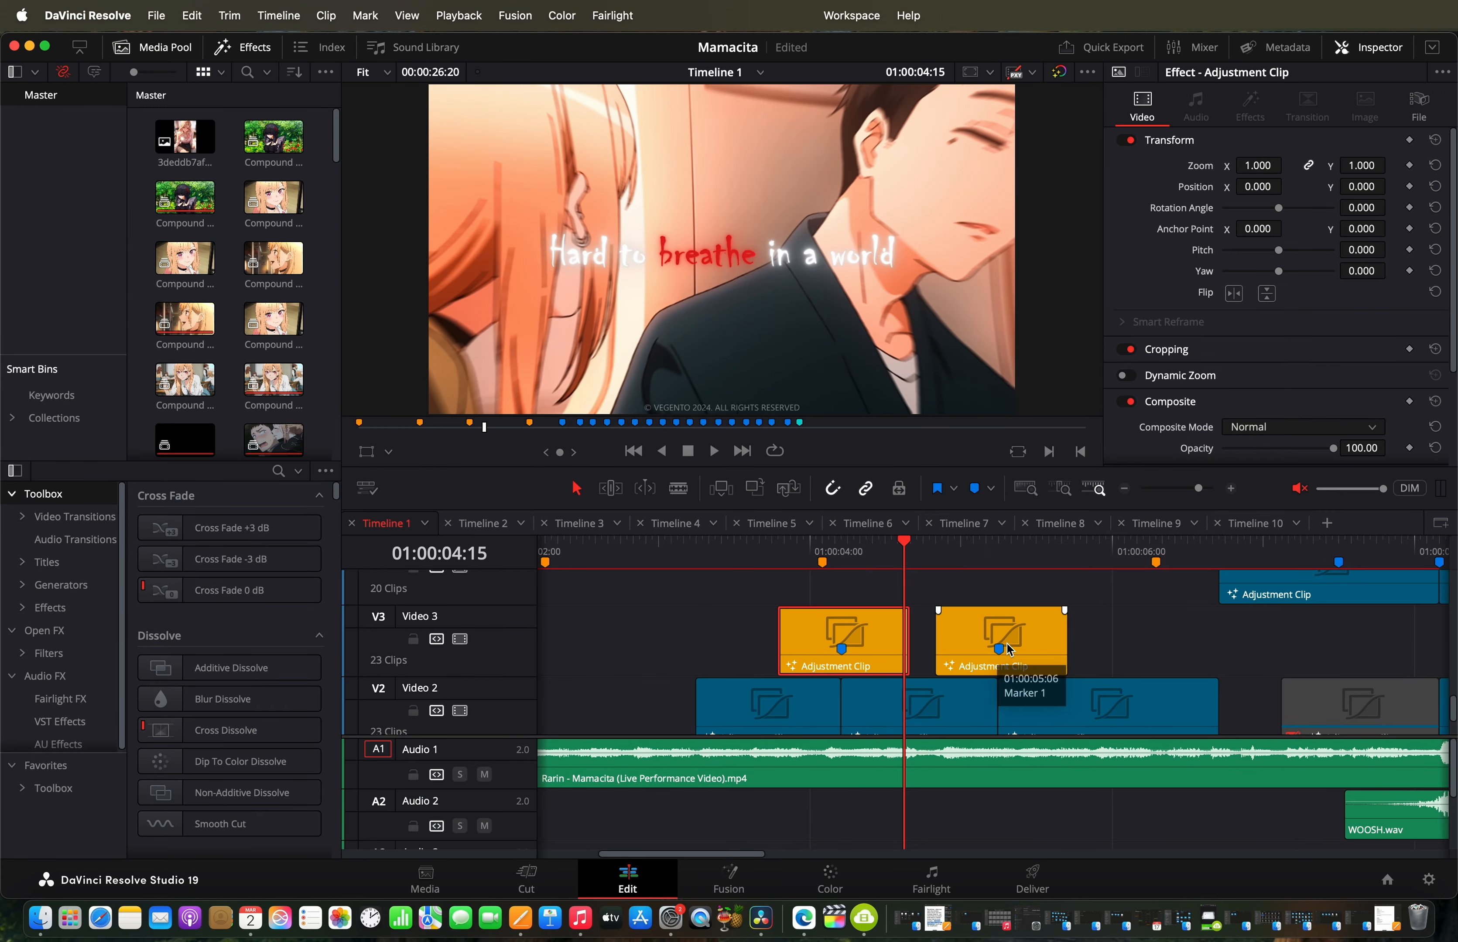
Step: Scrub the timeline across the second orange adjustment clip on Video 3, from 01:00:04:20 to 01:00:05:17
{"action": "scroll", "coordinate": [888, 612], "scroll_direction": "right", "scroll_amount": 3}
{"action": "left_click", "coordinate": [818, 552]}
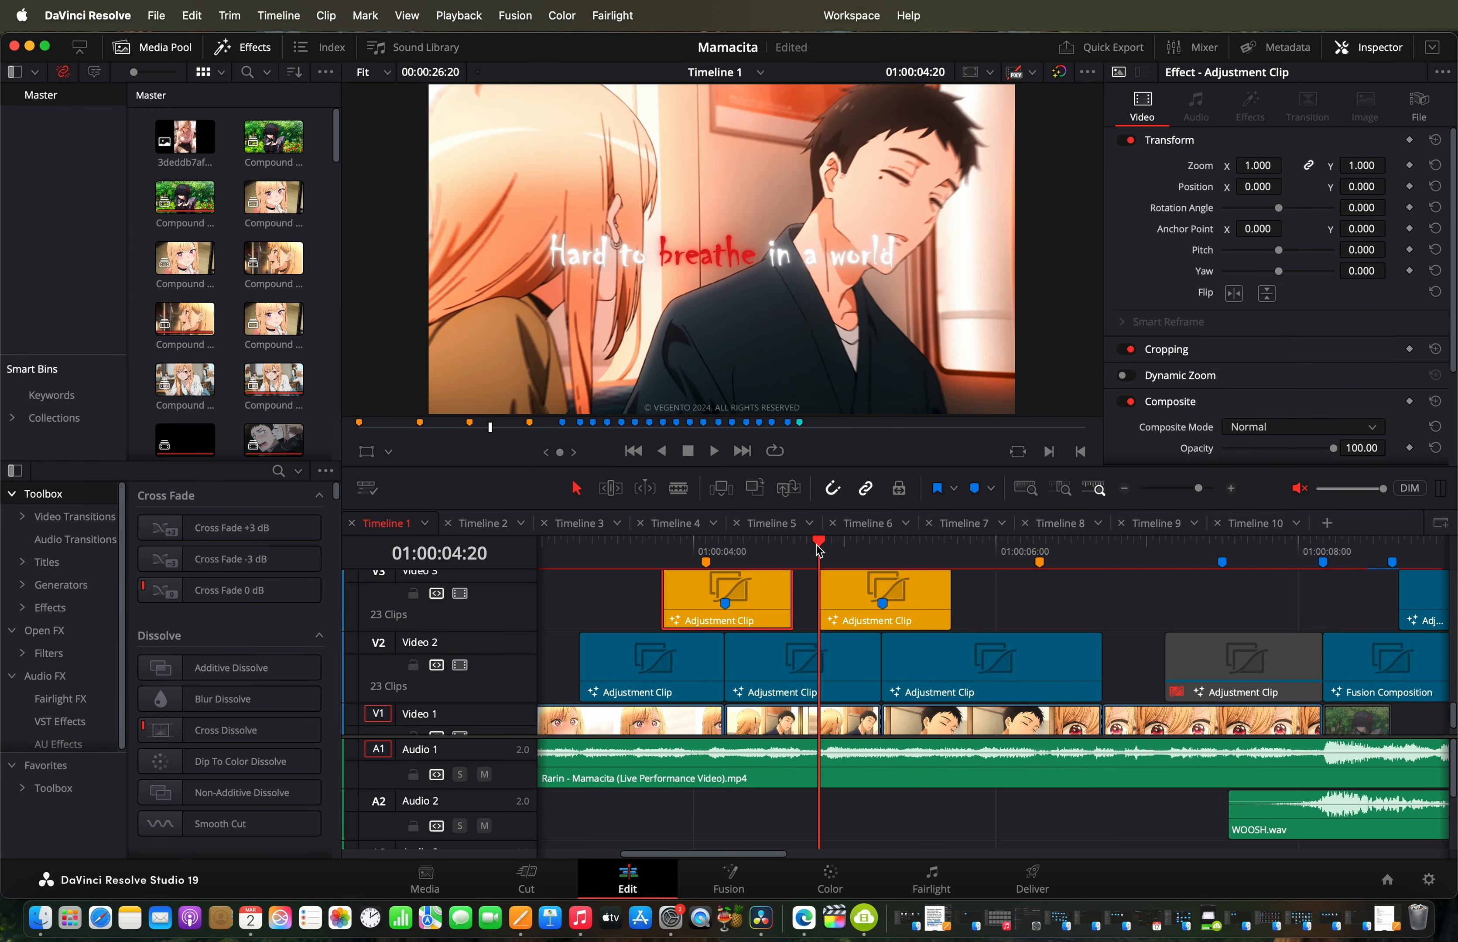
{"action": "left_click", "coordinate": [865, 553]}
{"action": "left_click_drag", "start_coordinate": [870, 559], "coordinate": [954, 555]}
Step: Open the adjustment clip below the orange clips on Video 2 in Fusion and scrub its LensDistort1 animation to frame 20
{"action": "right_click", "coordinate": [853, 661]}
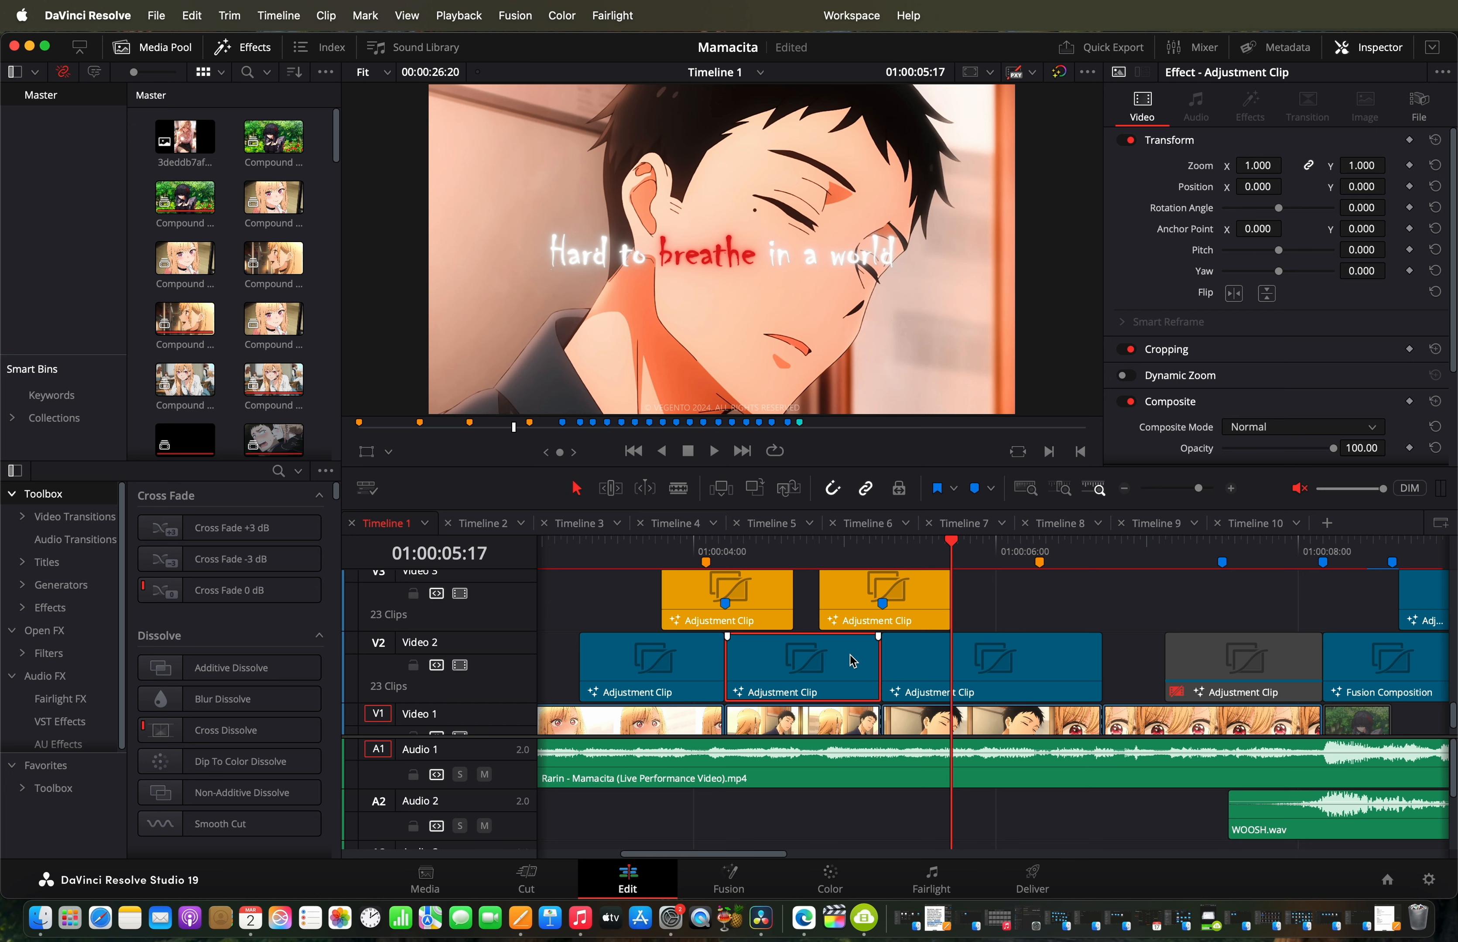
{"action": "left_click", "coordinate": [933, 546]}
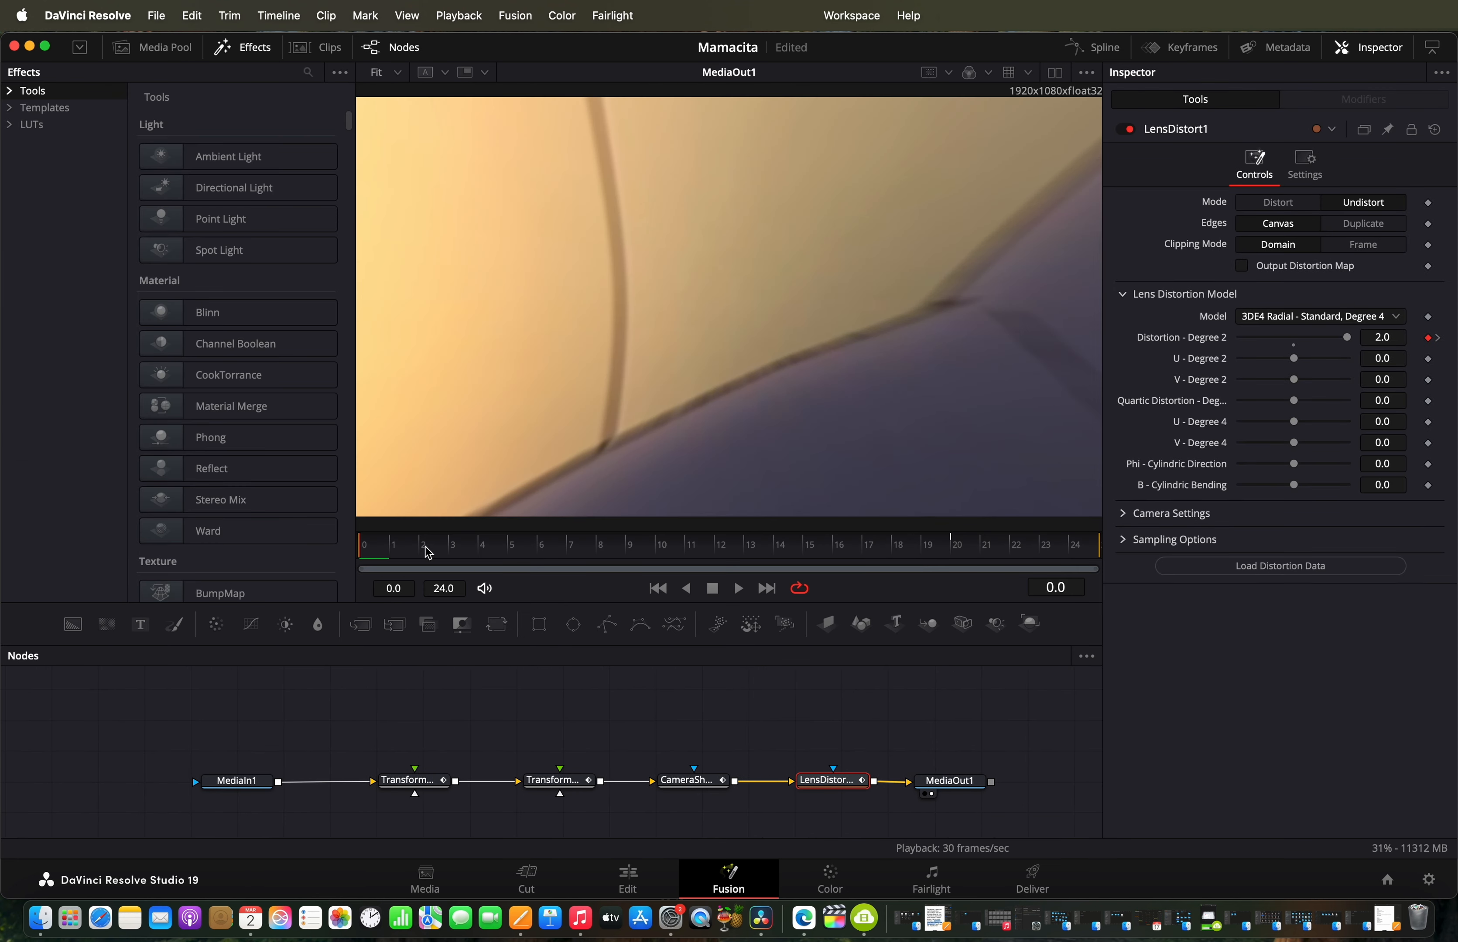
{"action": "left_click_drag", "start_coordinate": [414, 556], "coordinate": [773, 569]}
{"action": "left_click_drag", "start_coordinate": [875, 576], "coordinate": [929, 554]}
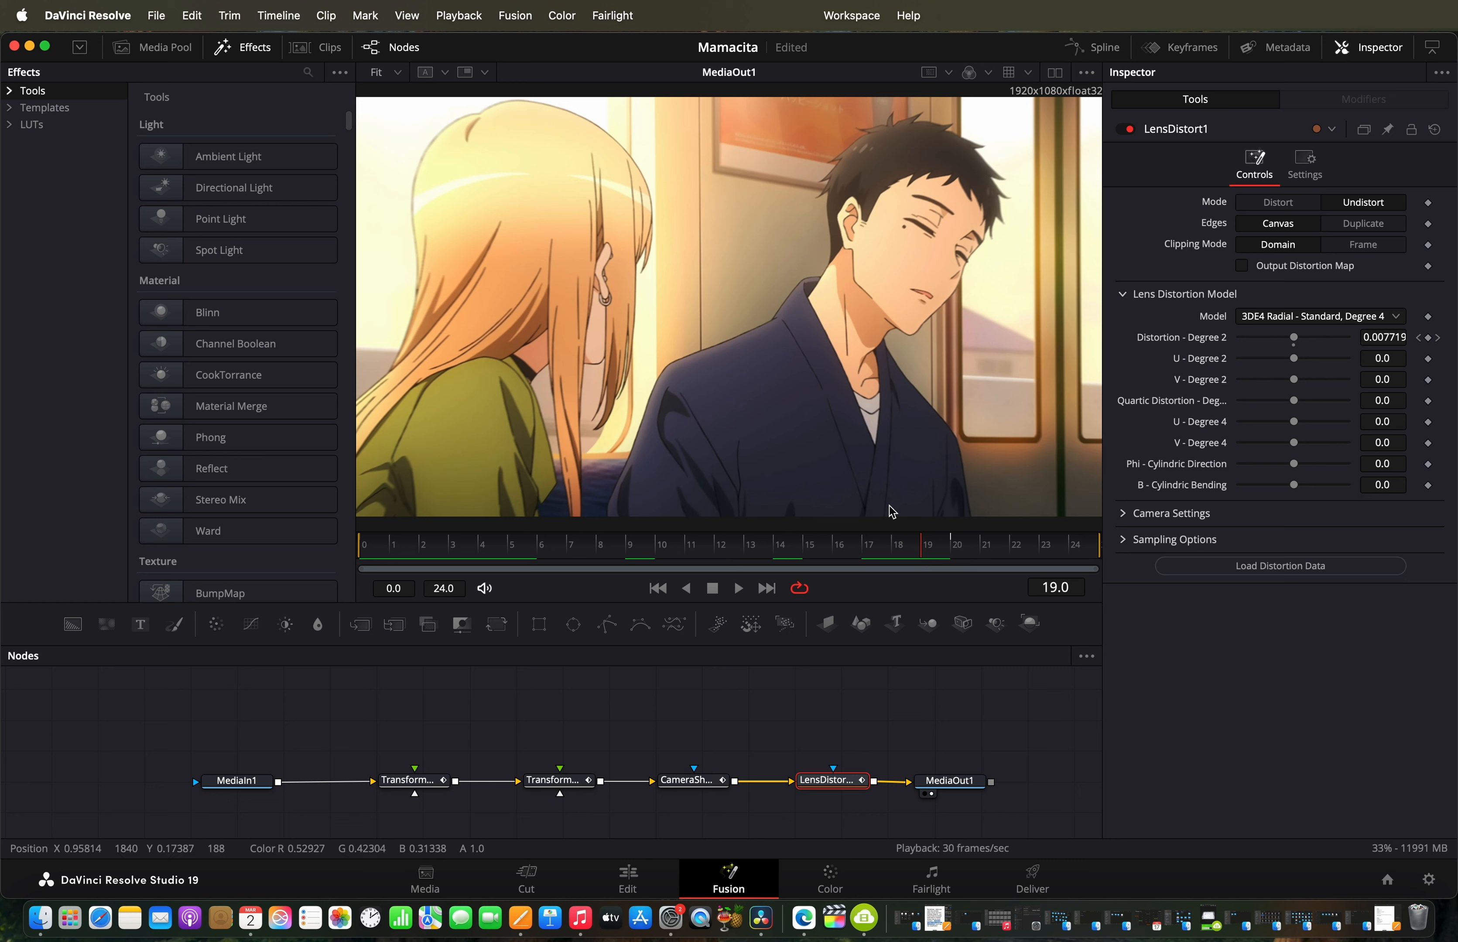
{"action": "left_click_drag", "start_coordinate": [471, 548], "coordinate": [329, 544]}
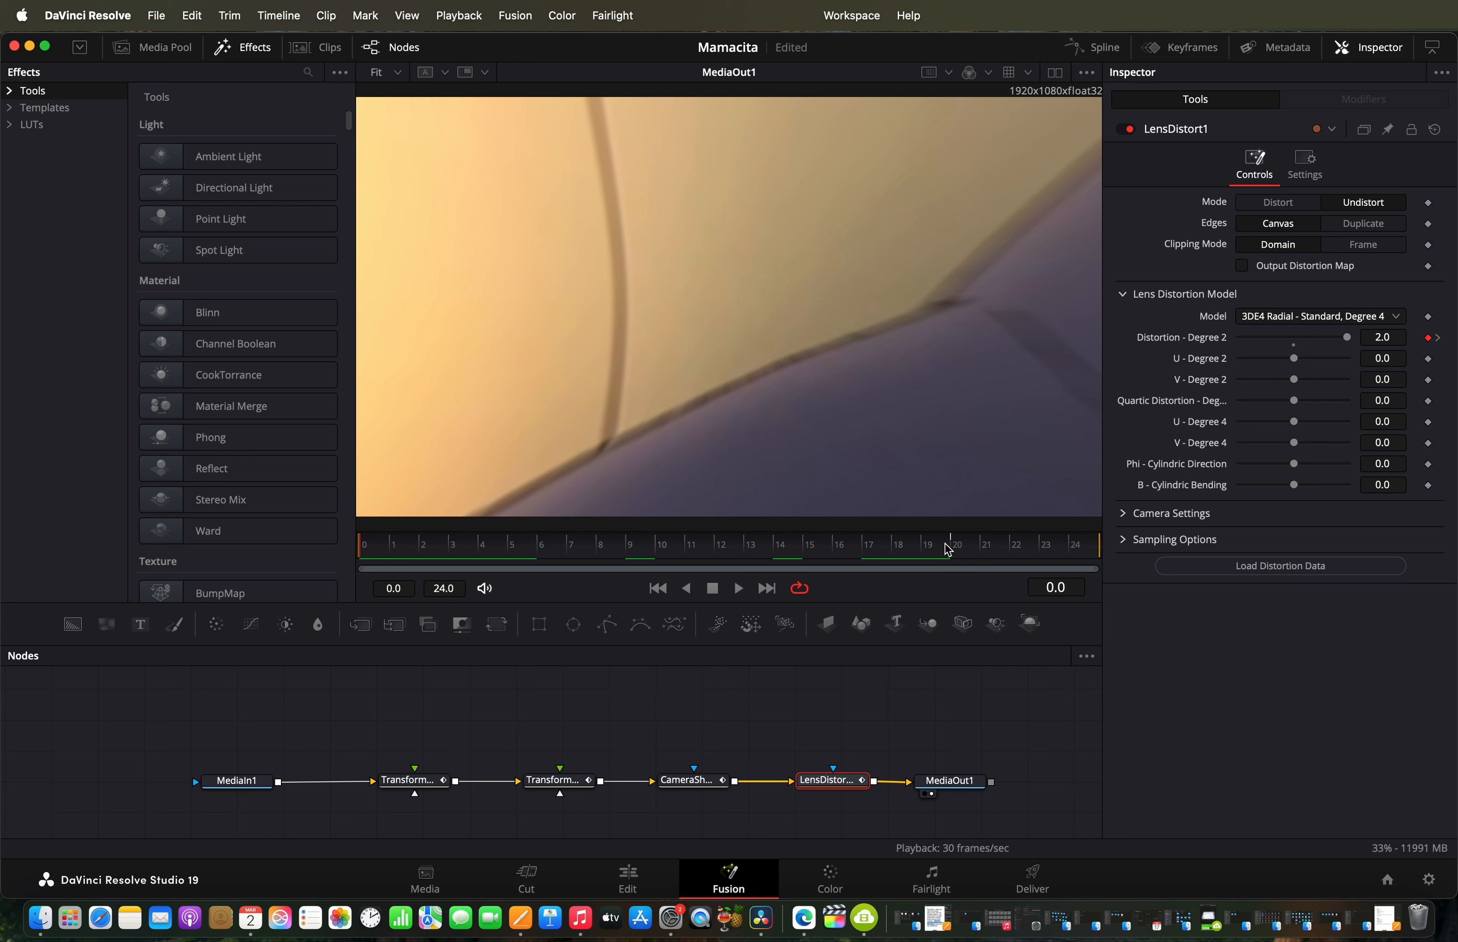
{"action": "left_click", "coordinate": [958, 548]}
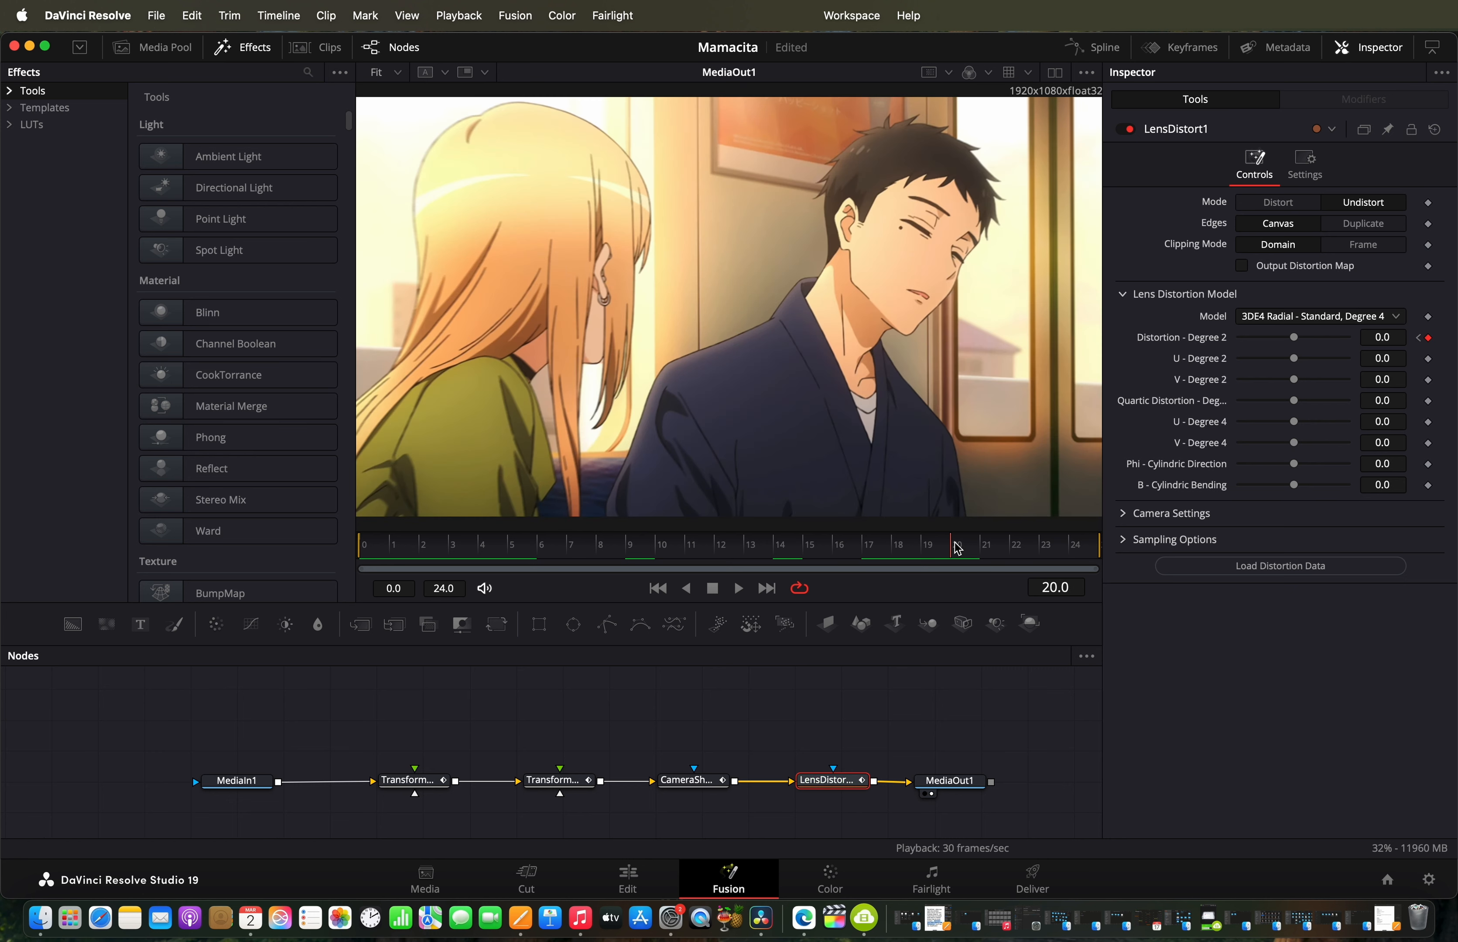
Step: Inspect the first transform node, TransformPivot1, and scrub its Zoom animation to the end and back to frame 19
{"action": "left_click", "coordinate": [423, 781]}
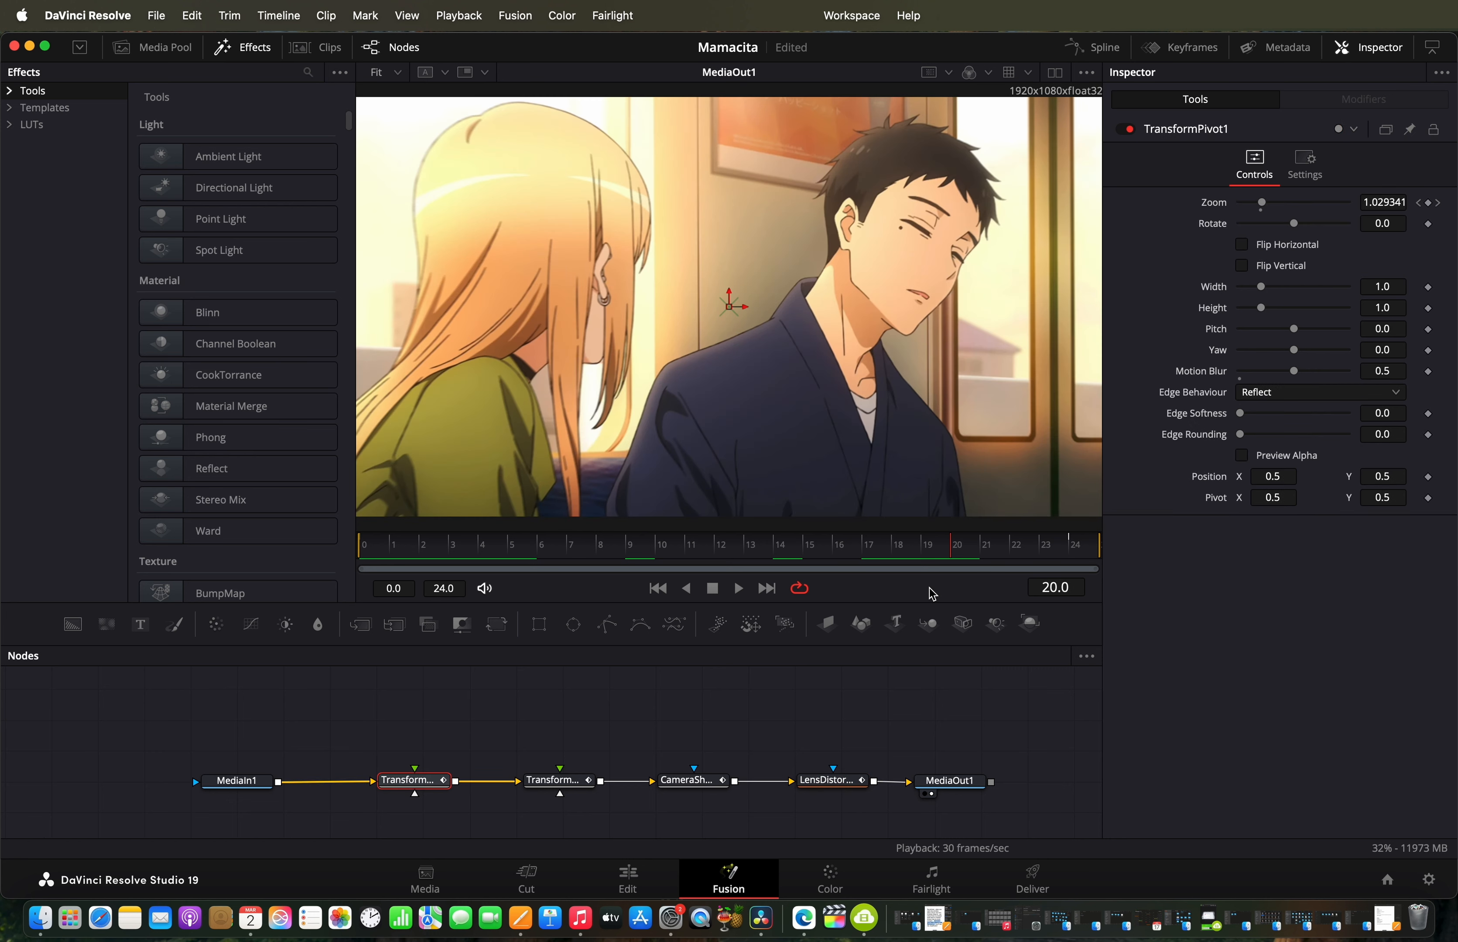
{"action": "left_click_drag", "start_coordinate": [983, 549], "coordinate": [604, 577]}
{"action": "left_click_drag", "start_coordinate": [836, 545], "coordinate": [1094, 541]}
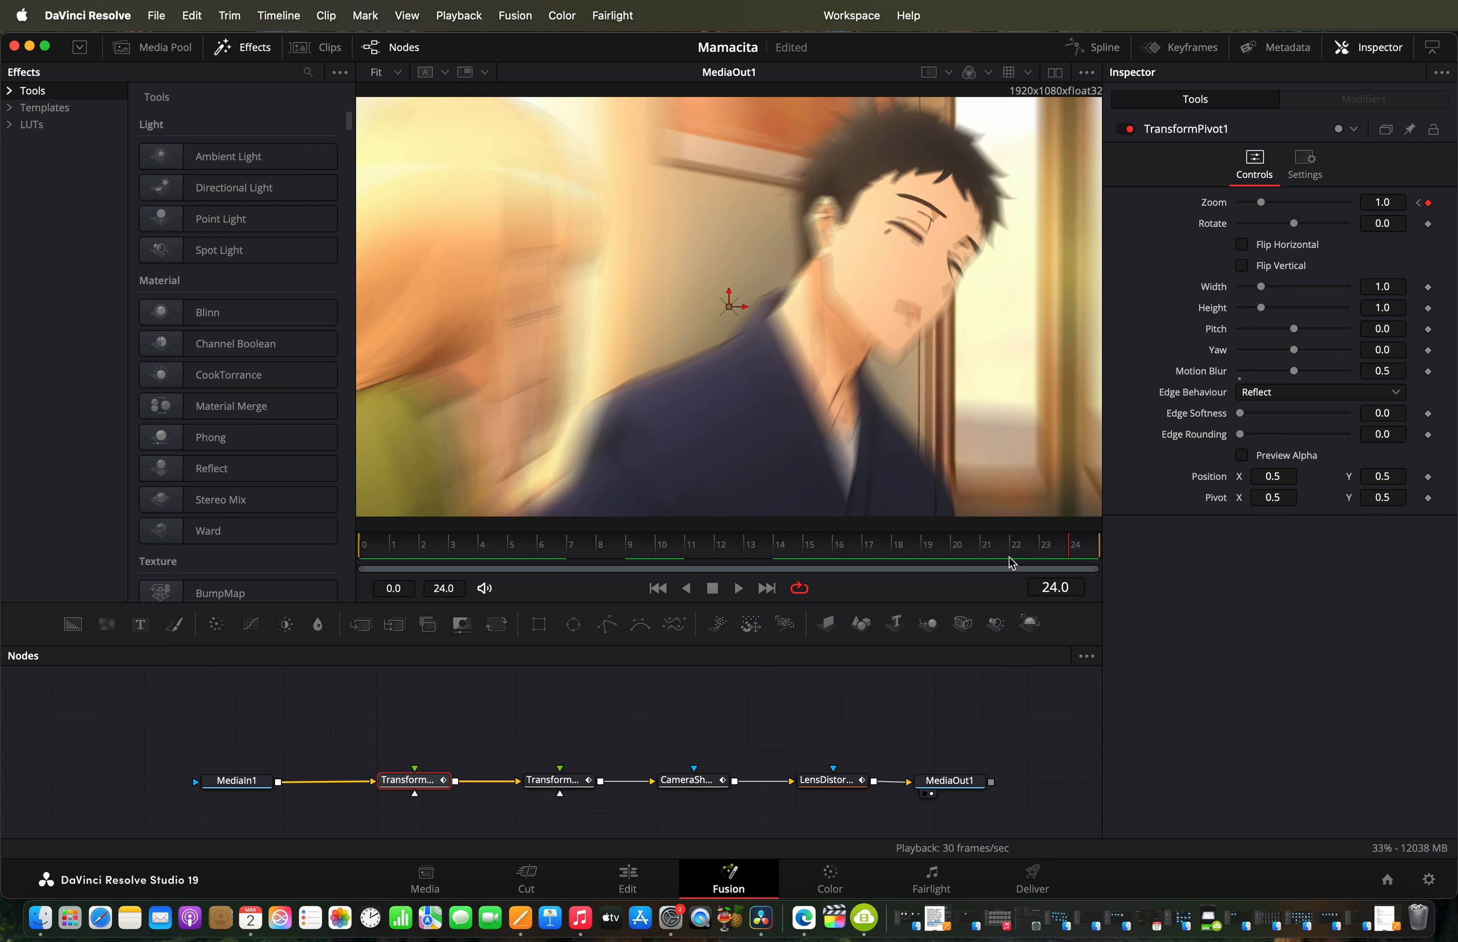
{"action": "left_click", "coordinate": [919, 547]}
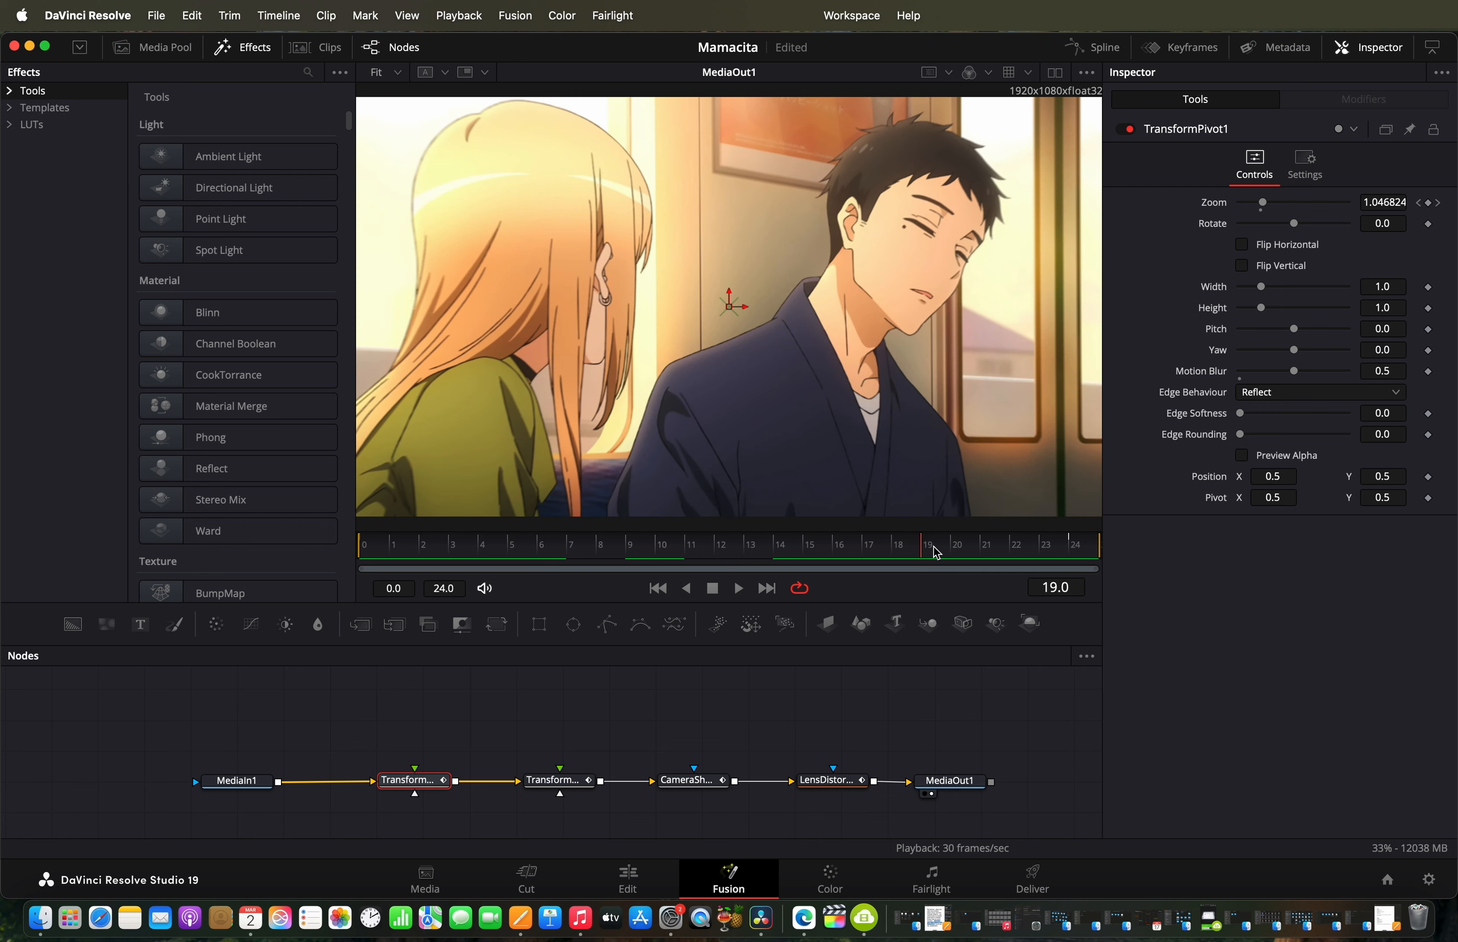
Step: Go back to frame 0 with LensDistort1 selected and view its distortion Model options, keeping 3DE4 Radial - Standard, Degree 4
{"action": "left_click", "coordinate": [838, 780]}
{"action": "left_click_drag", "start_coordinate": [627, 546], "coordinate": [263, 546]}
{"action": "left_click", "coordinate": [1326, 323]}
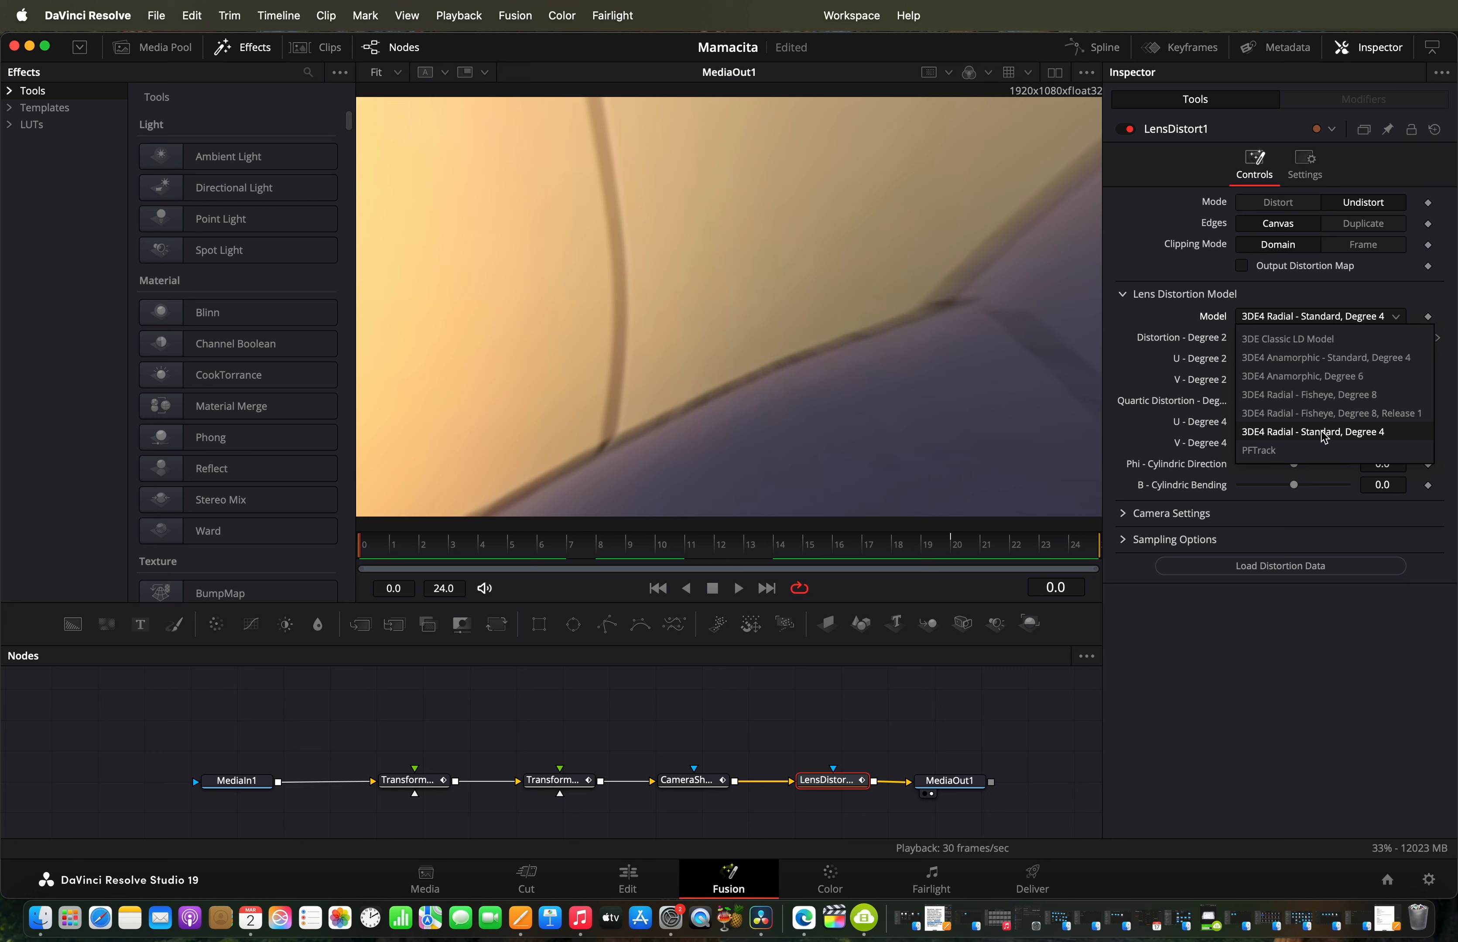
{"action": "left_click", "coordinate": [1149, 268]}
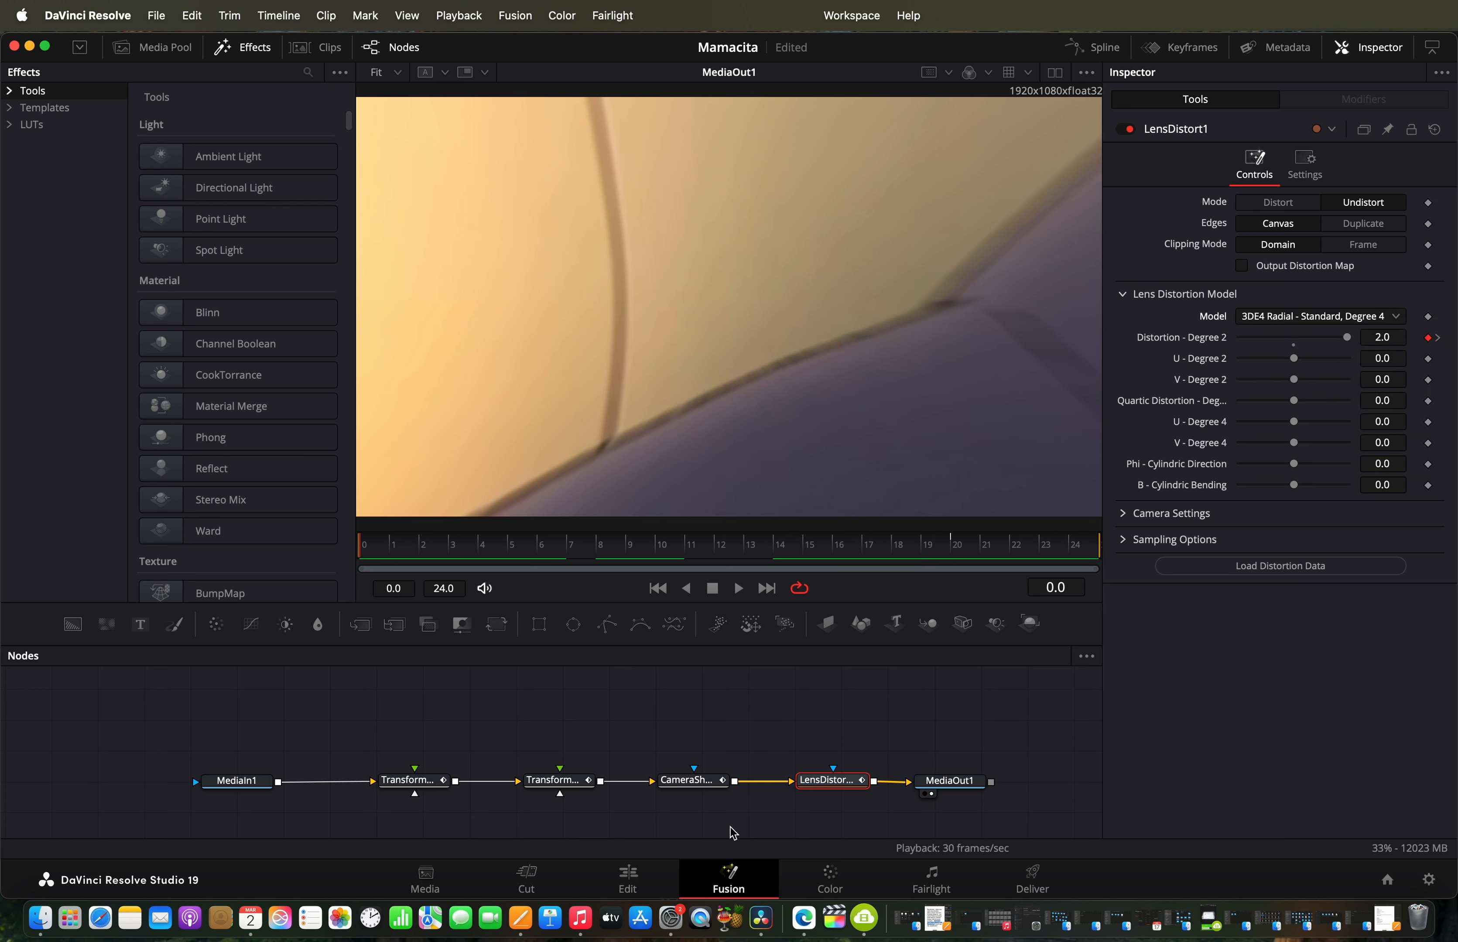
Step: Inspect the CameraShake1 node at frame 0 and display its Motion Scale curve in the Spline editor, fitted to the view
{"action": "left_click", "coordinate": [692, 782]}
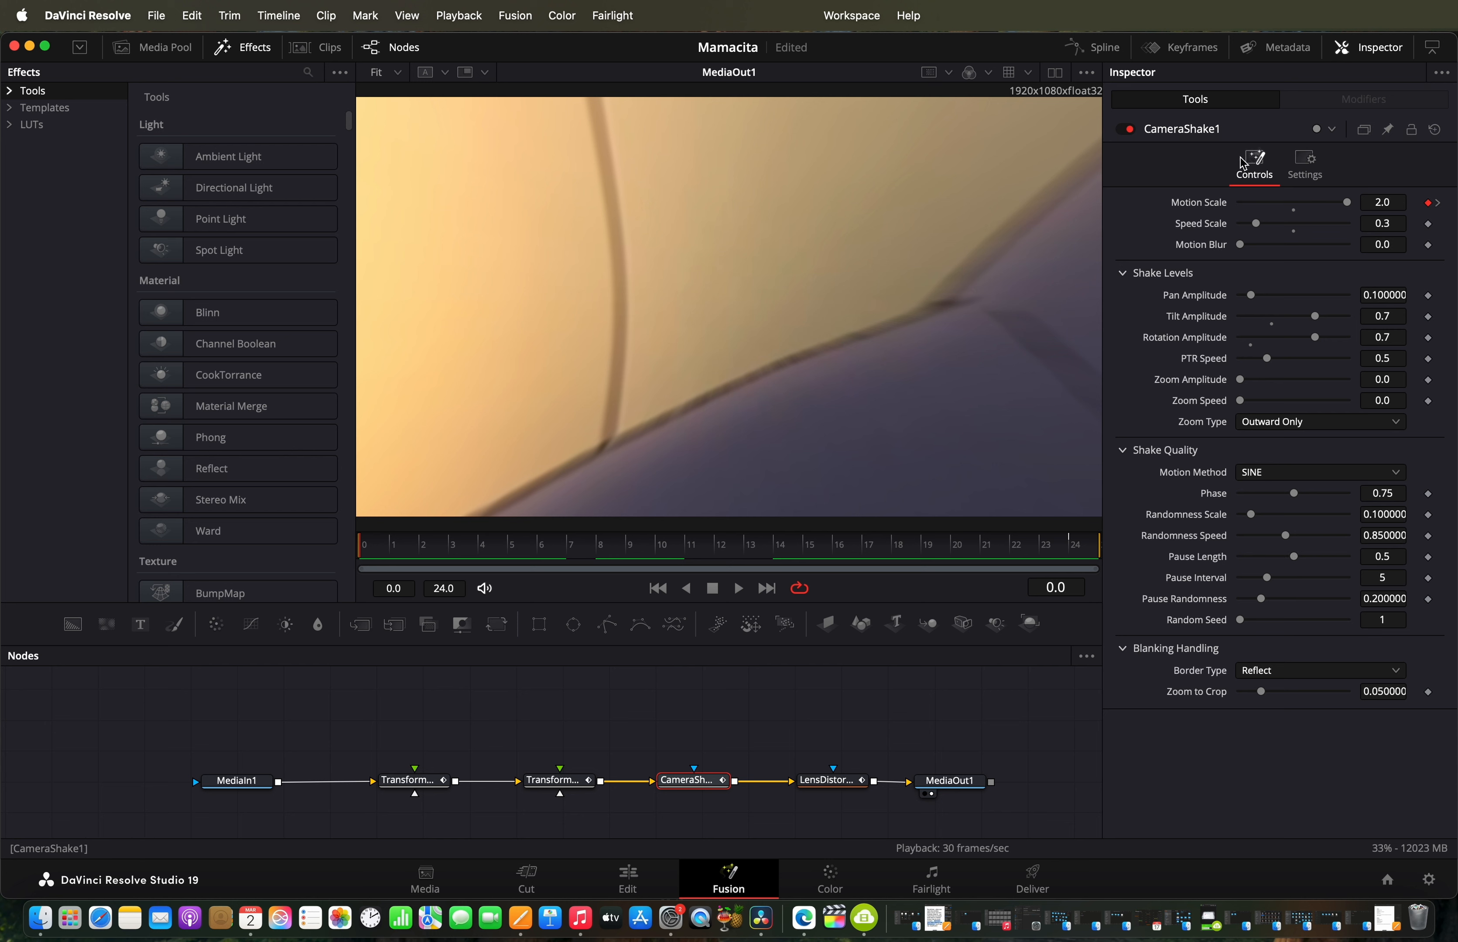
{"action": "left_click_drag", "start_coordinate": [420, 552], "coordinate": [316, 537]}
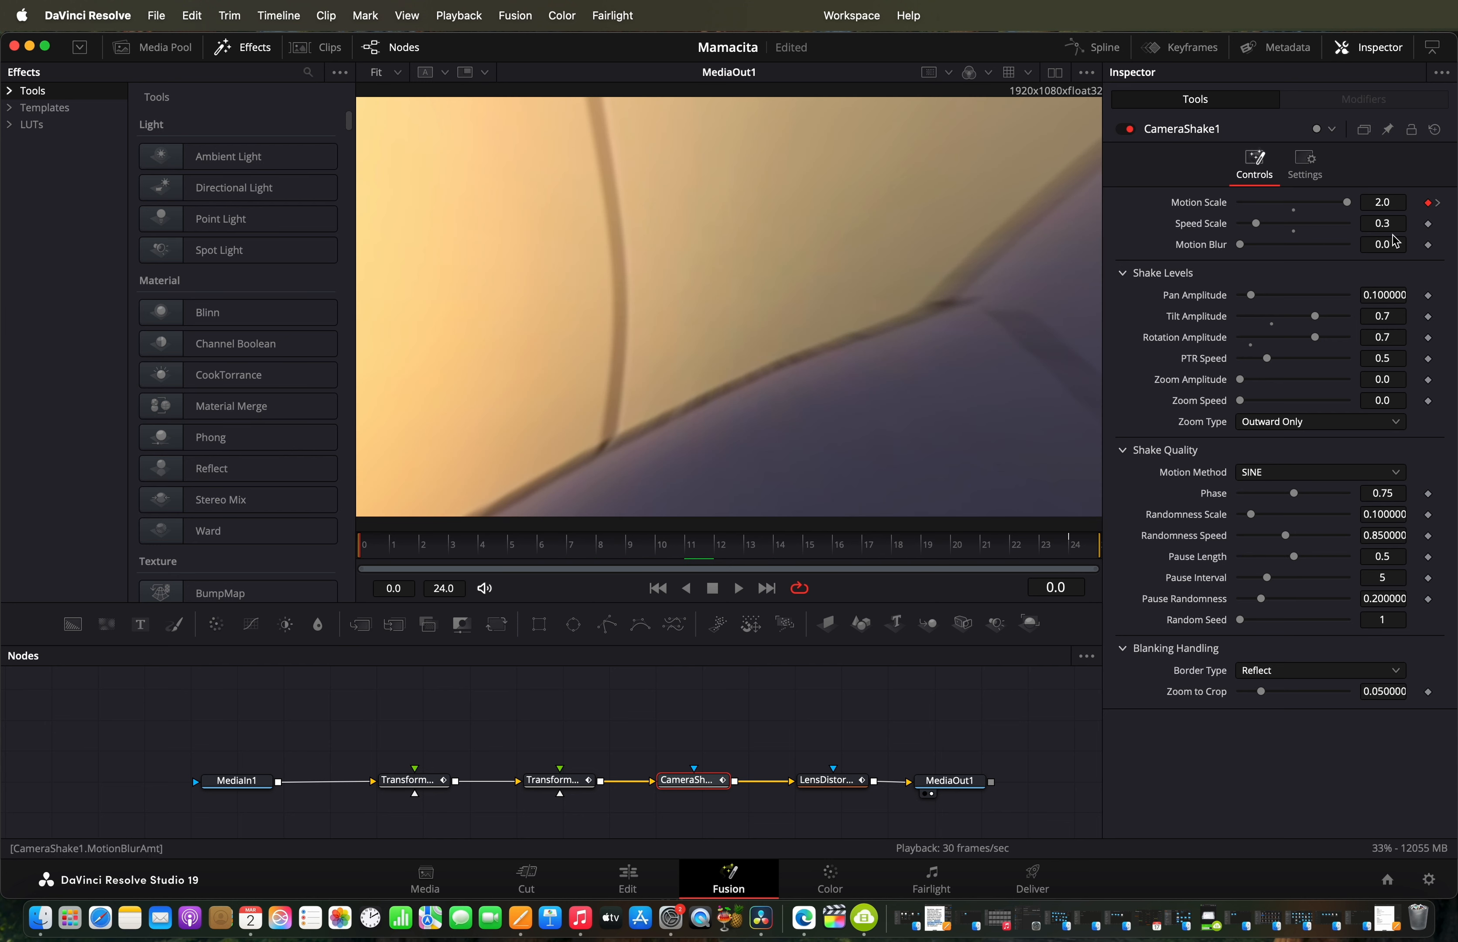
{"action": "left_click", "coordinate": [1085, 52]}
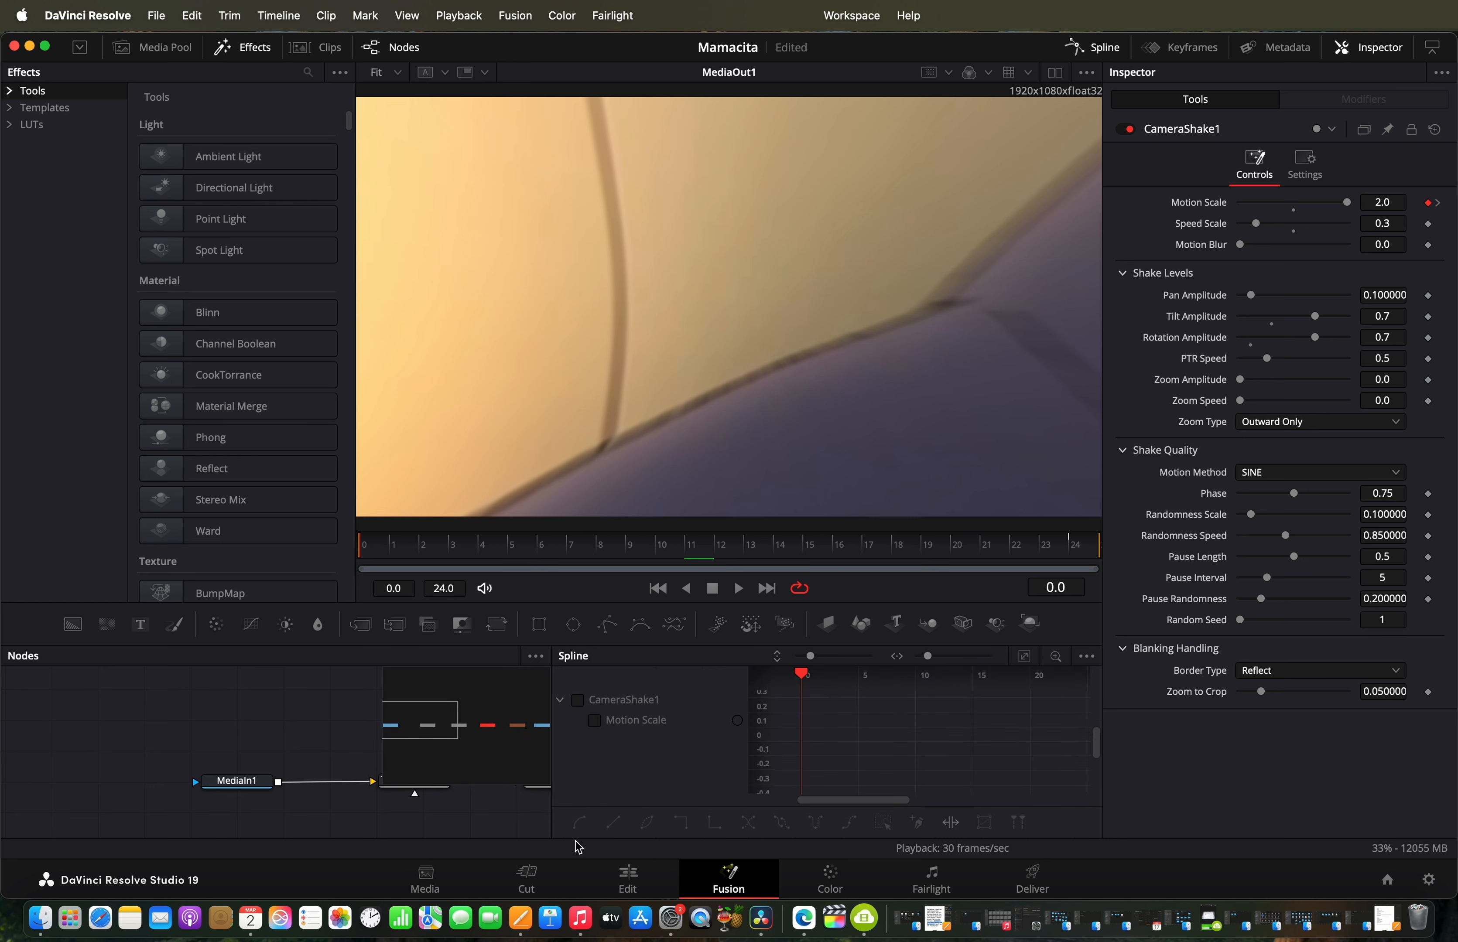
{"action": "left_click", "coordinate": [594, 721]}
{"action": "left_click", "coordinate": [1024, 657]}
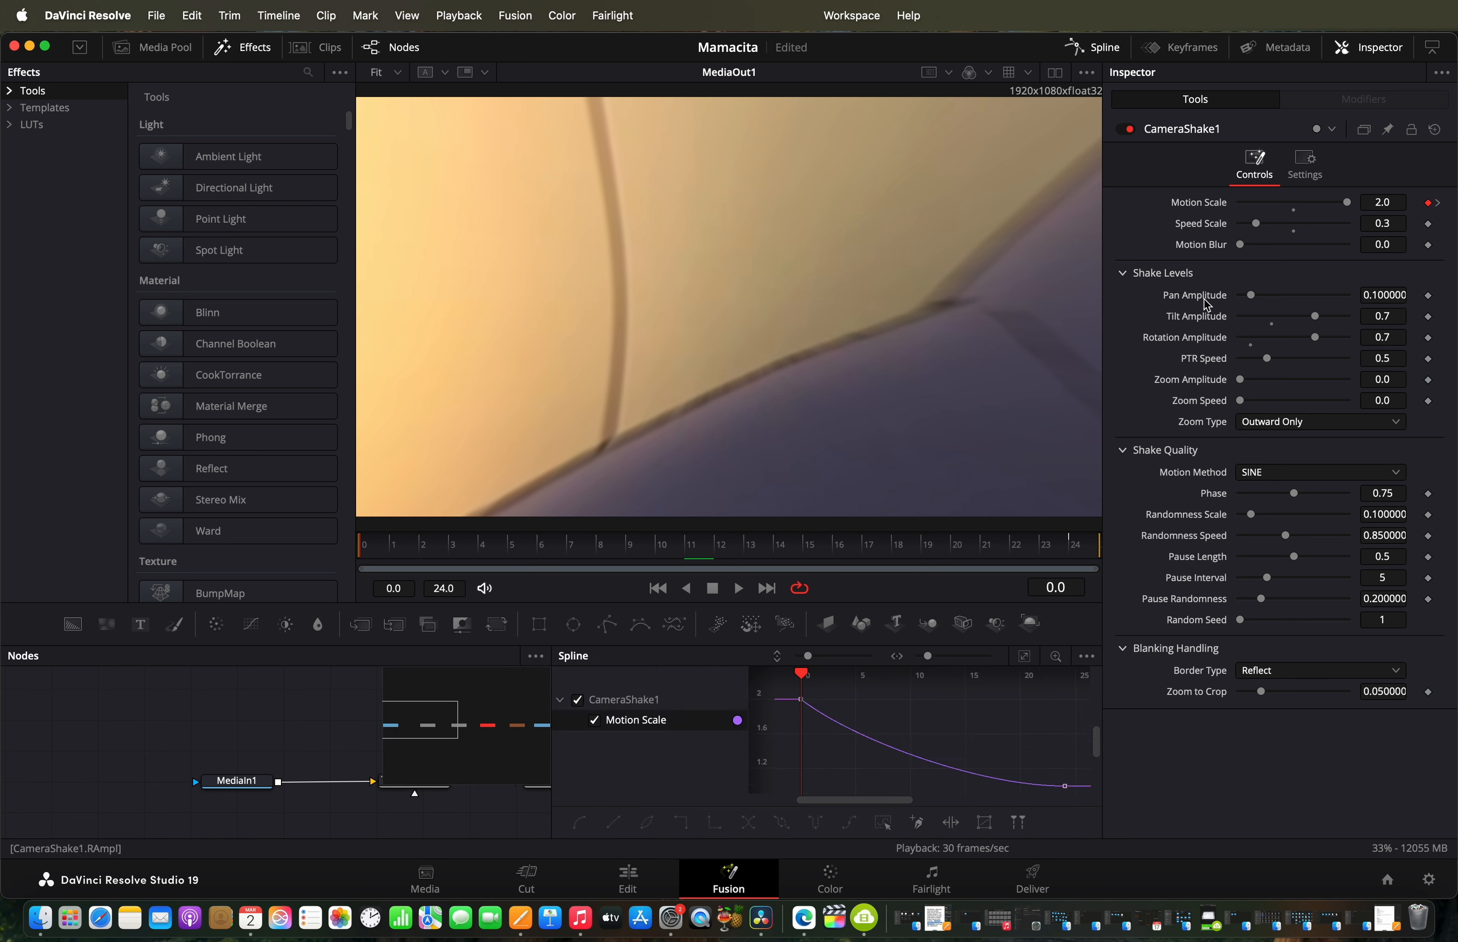
Step: Scrub the camera shake to frame 24, select all Motion Scale keyframes, then close the Spline editor and return to the Edit page
{"action": "left_click_drag", "start_coordinate": [698, 552], "coordinate": [1118, 550]}
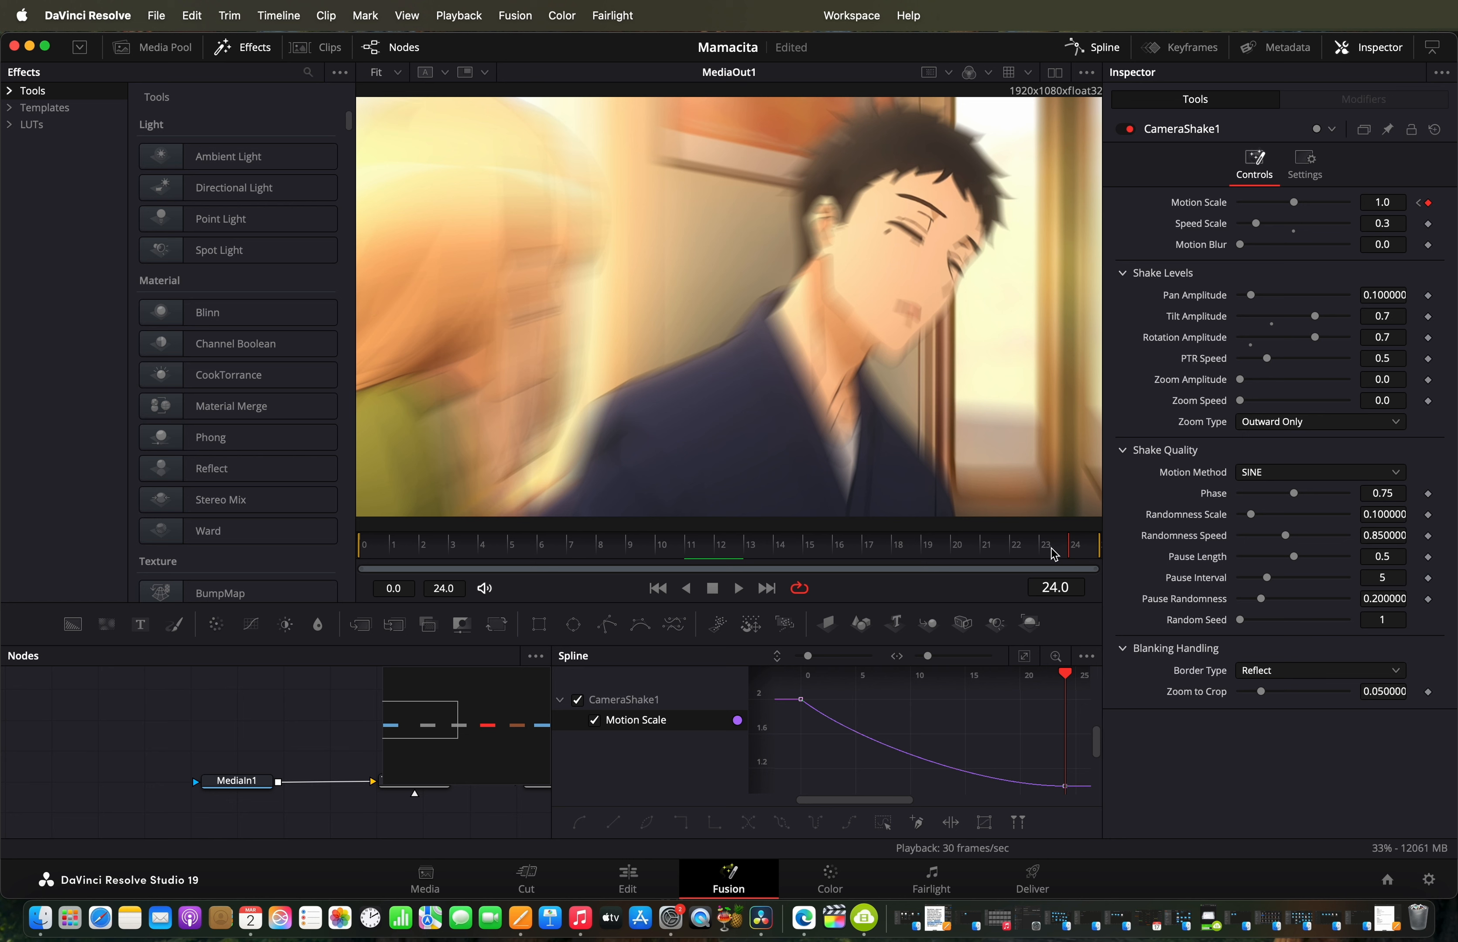
{"action": "left_click_drag", "start_coordinate": [1051, 550], "coordinate": [1123, 533]}
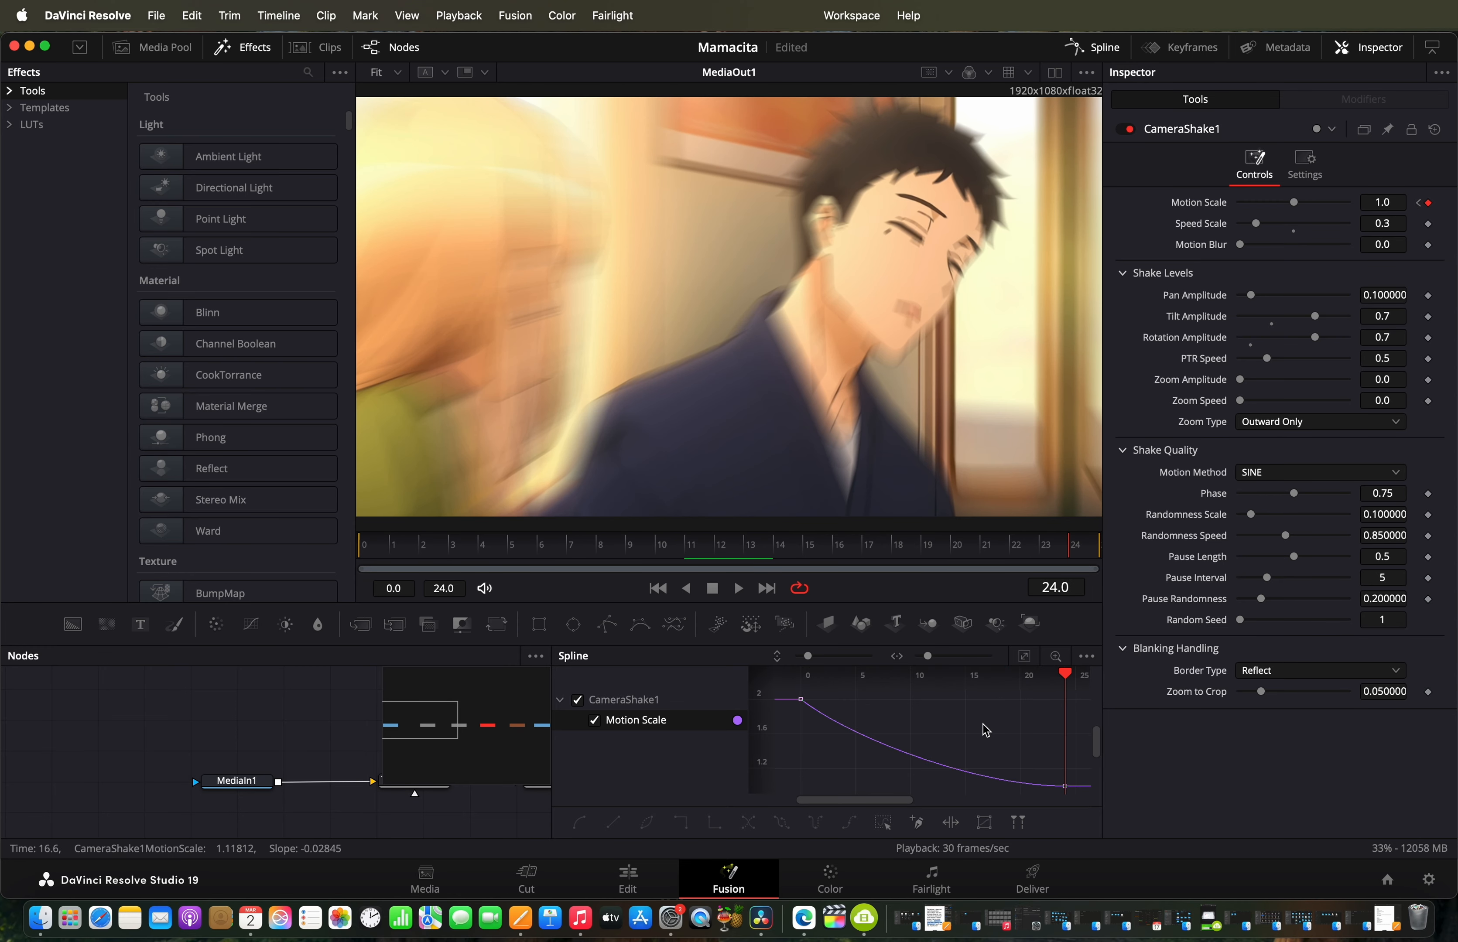
{"action": "key", "text": "super+a"}
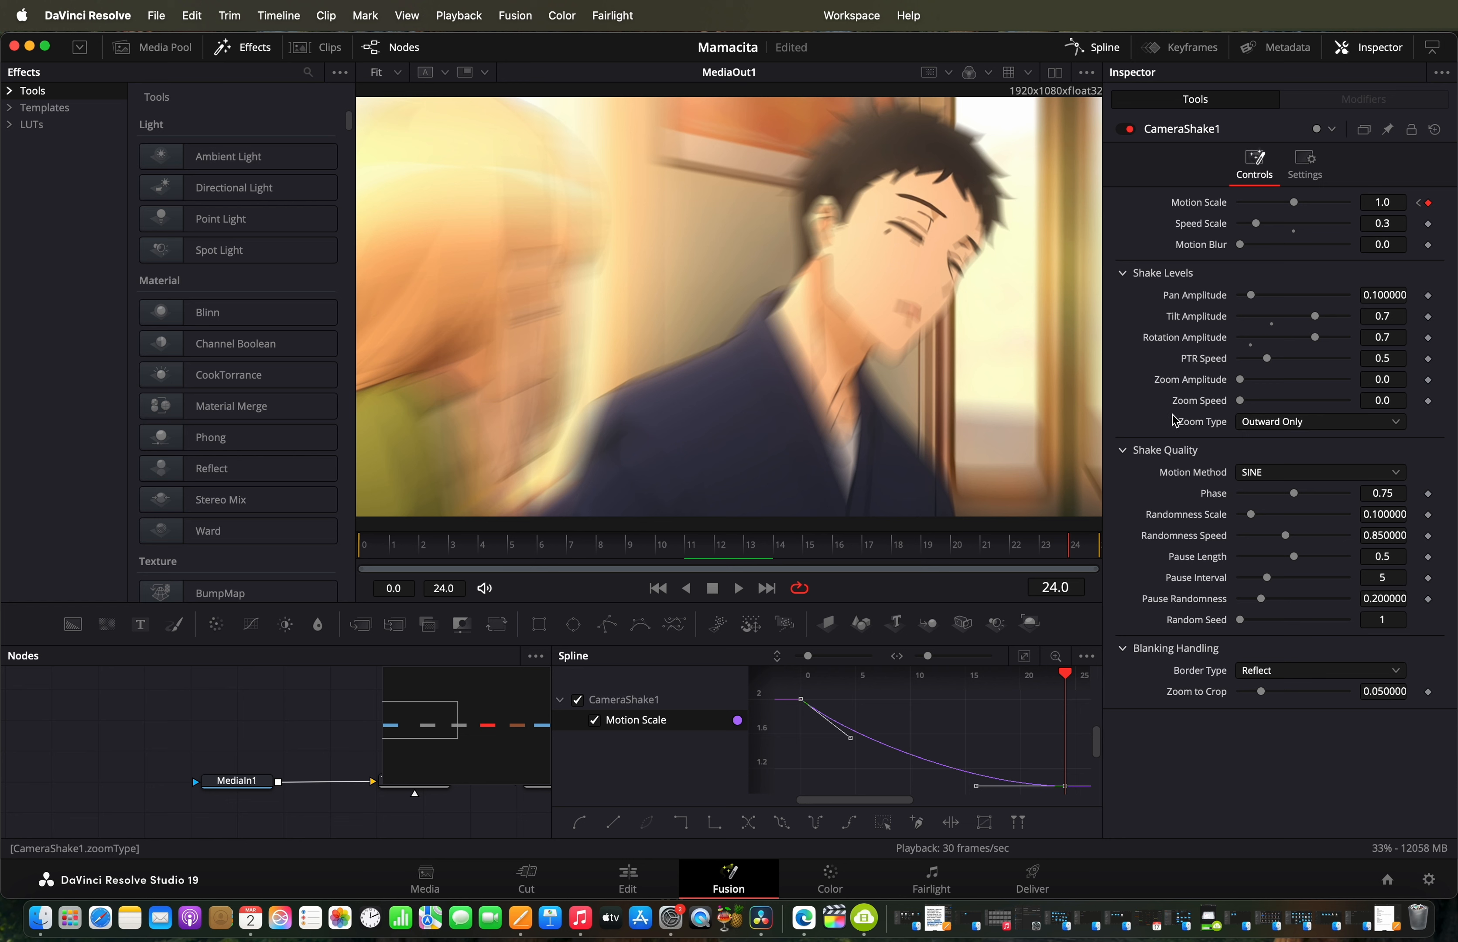
{"action": "left_click", "coordinate": [1097, 52]}
{"action": "left_click", "coordinate": [615, 869]}
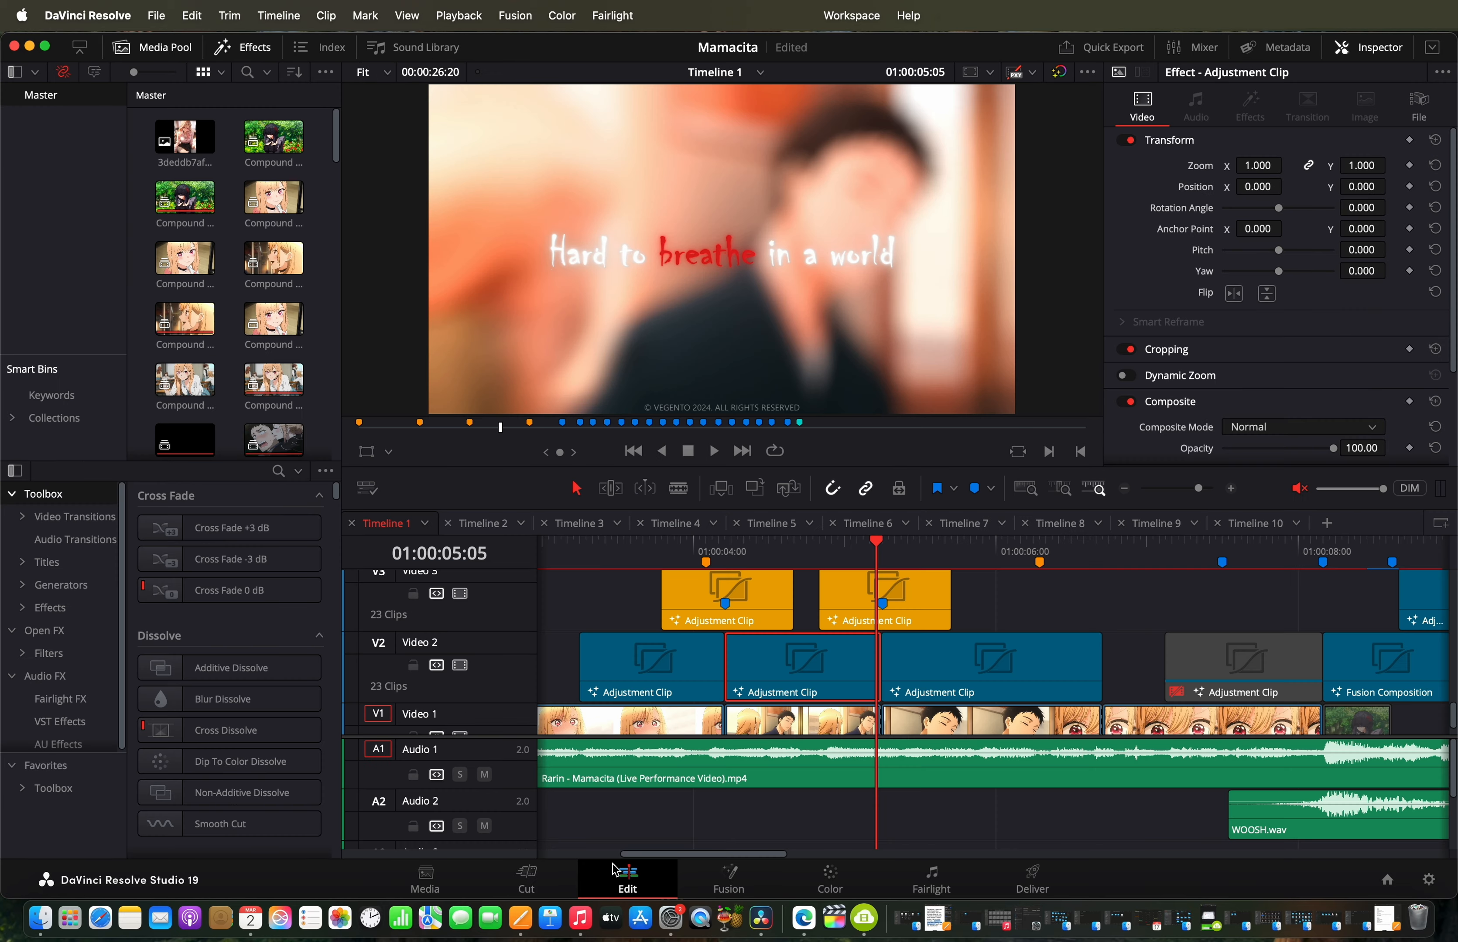
Step: Scrub the timeline forward past the second lyric line to 01:00:07:20
{"action": "left_click_drag", "start_coordinate": [908, 551], "coordinate": [1024, 574]}
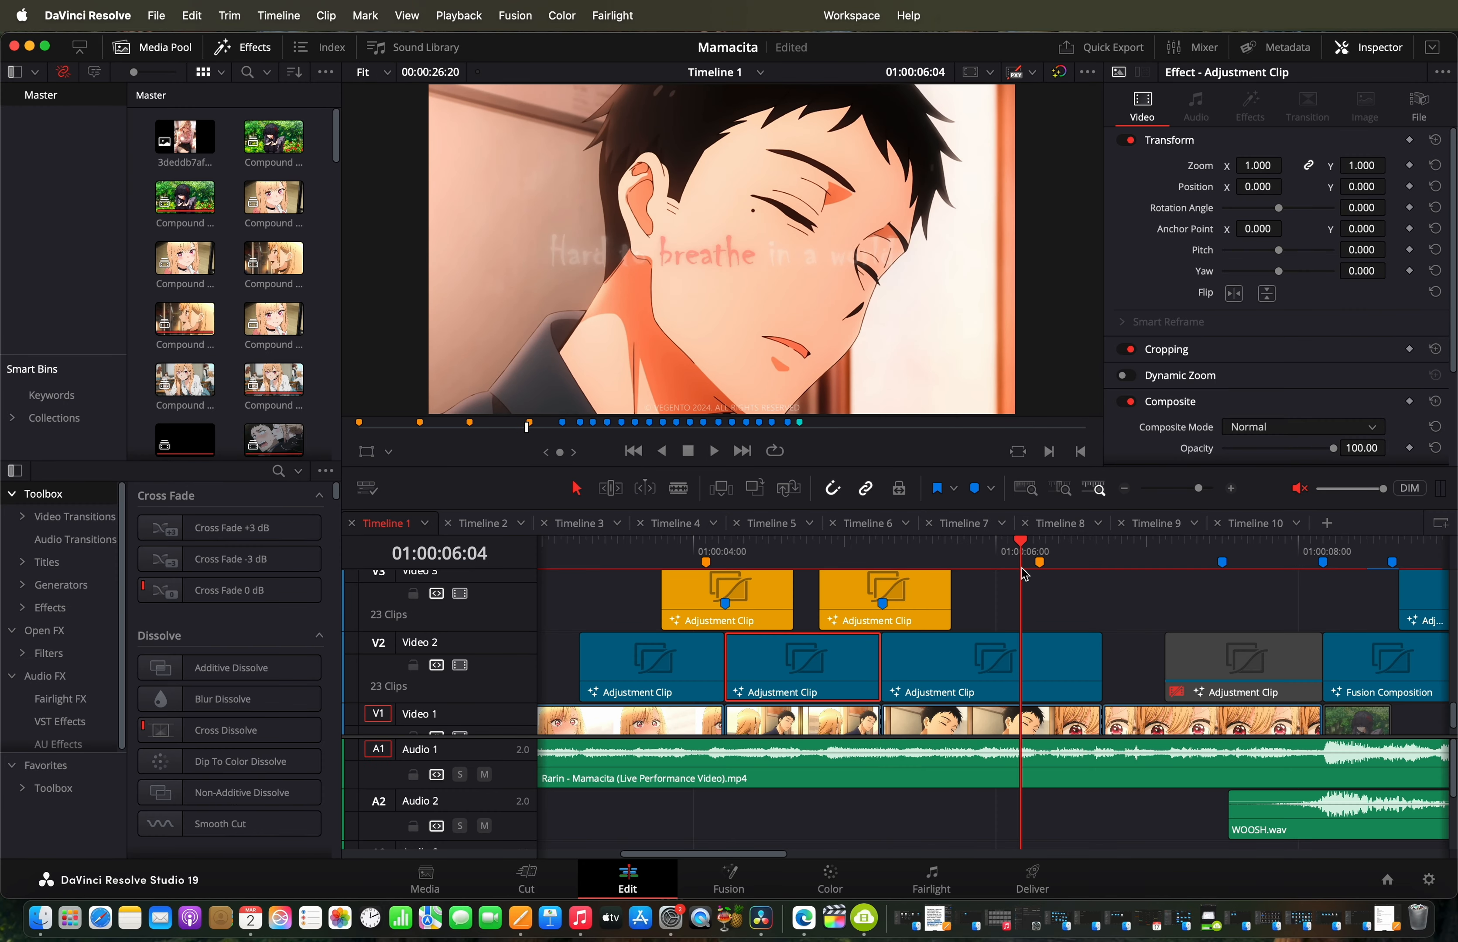
{"action": "scroll", "coordinate": [1011, 637], "scroll_direction": "right", "scroll_amount": 3}
{"action": "left_click_drag", "start_coordinate": [900, 558], "coordinate": [1100, 588]}
{"action": "scroll", "coordinate": [1098, 624], "scroll_direction": "right", "scroll_amount": 4}
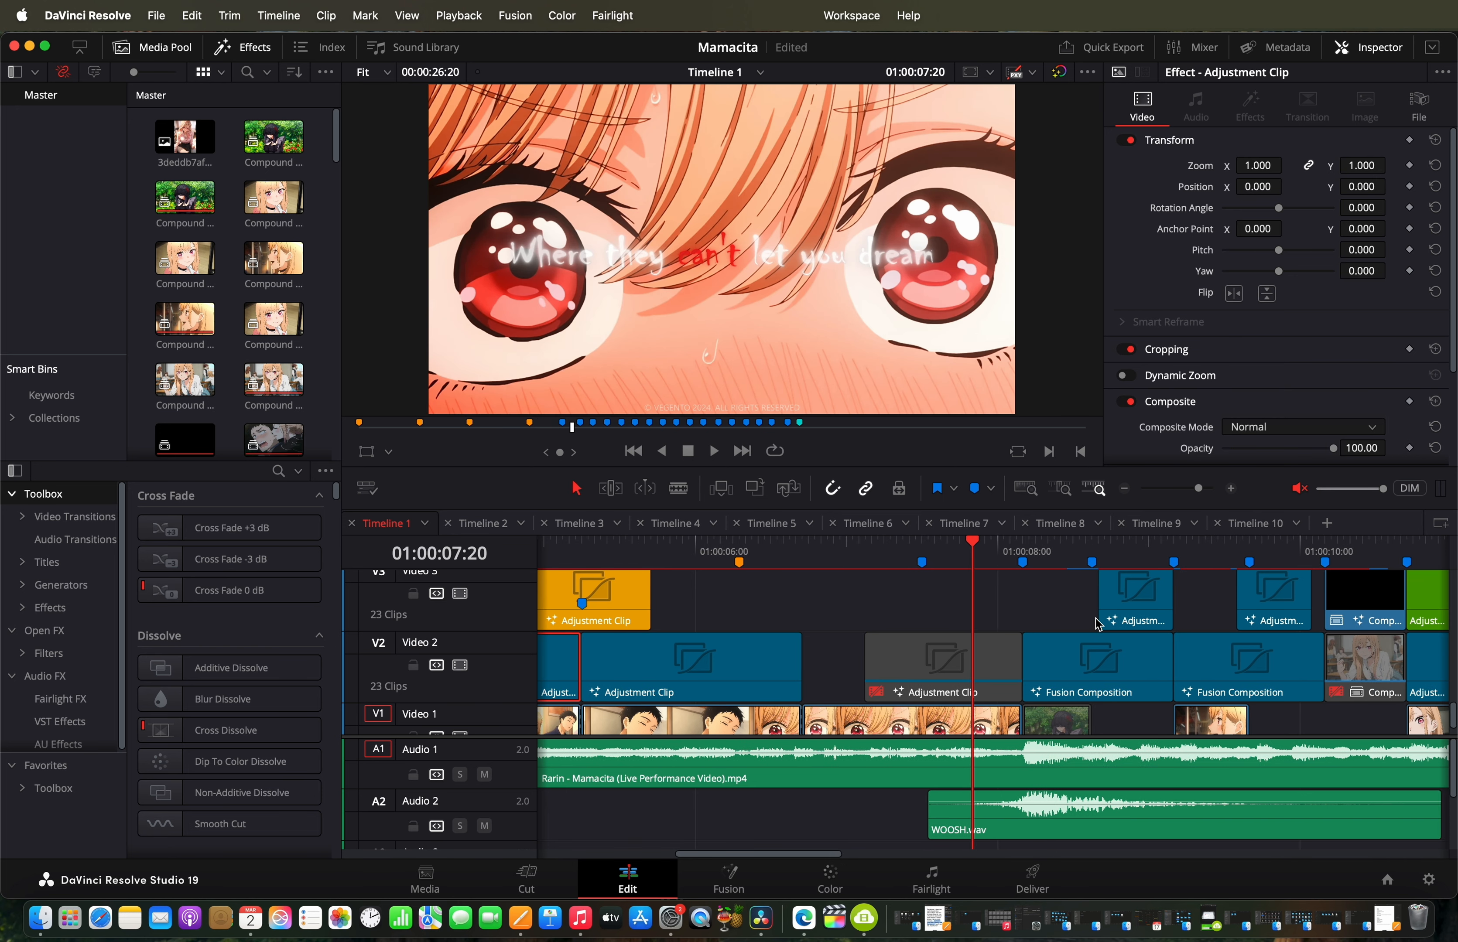
Step: Place the playhead at 01:00:07:23 and open the short blue adjustment clip on Video 5 in Fusion
{"action": "scroll", "coordinate": [1009, 668], "scroll_direction": "right", "scroll_amount": 4}
{"action": "scroll", "coordinate": [980, 665], "scroll_direction": "up", "scroll_amount": 8}
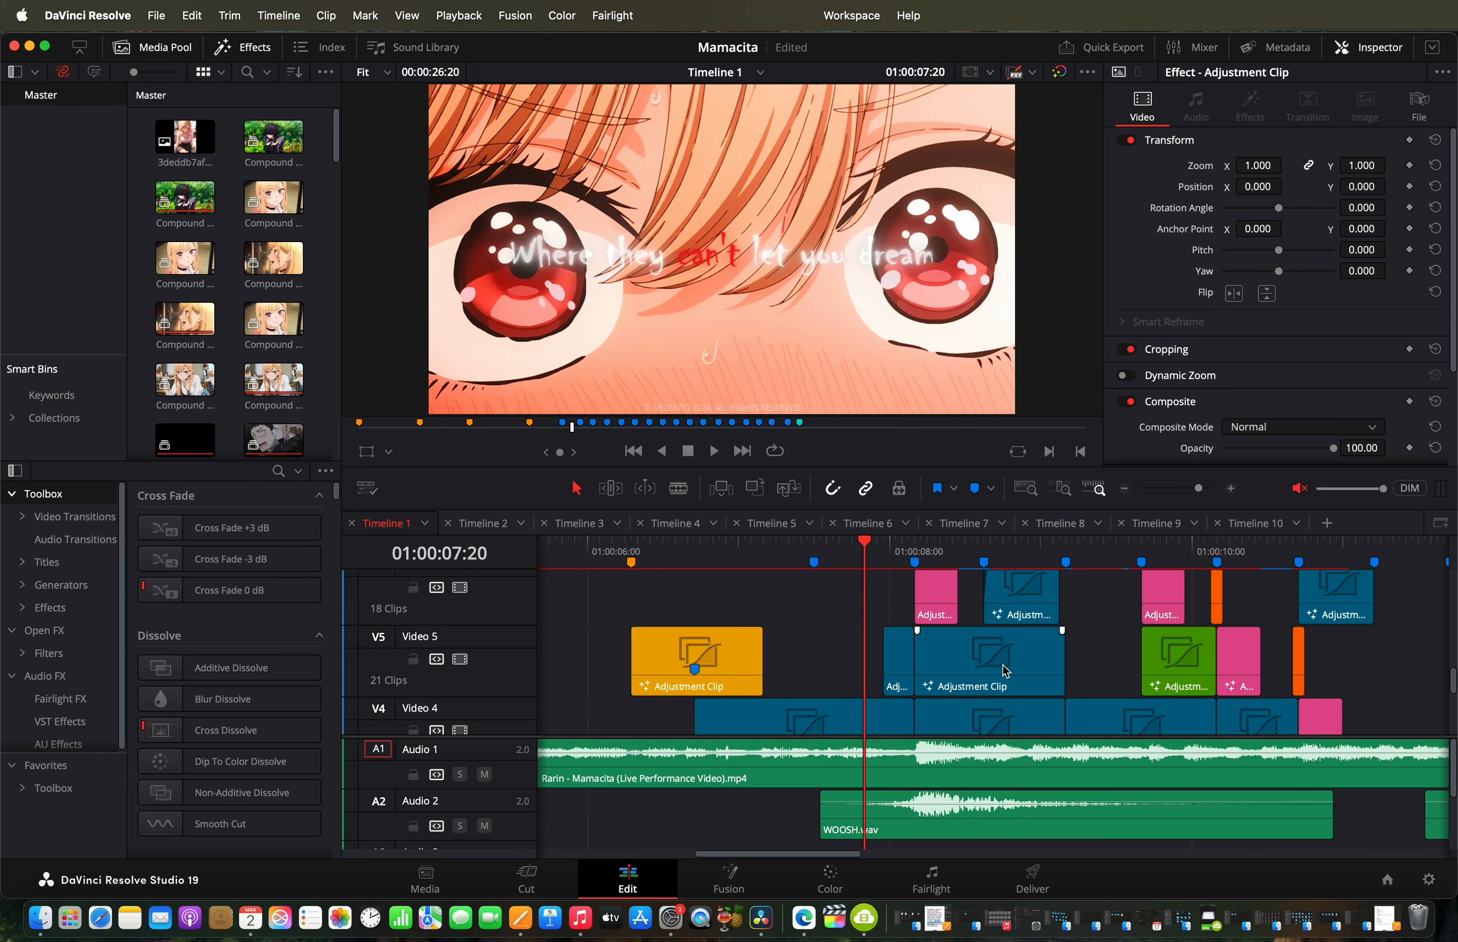
{"action": "scroll", "coordinate": [957, 660], "scroll_direction": "down", "scroll_amount": 2}
{"action": "left_click", "coordinate": [882, 554]}
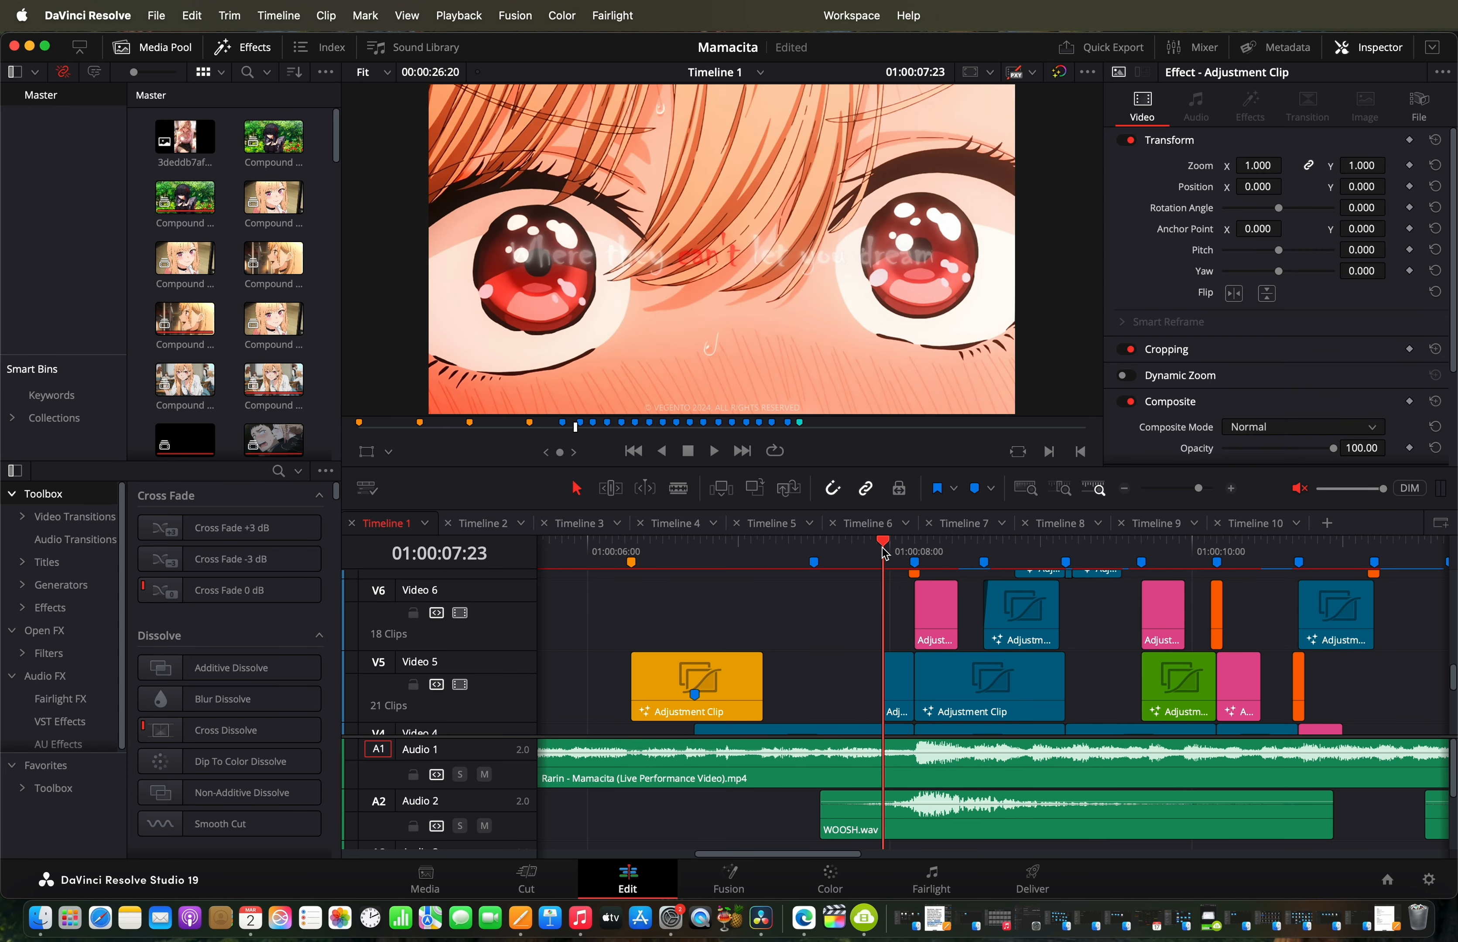
{"action": "right_click", "coordinate": [895, 677]}
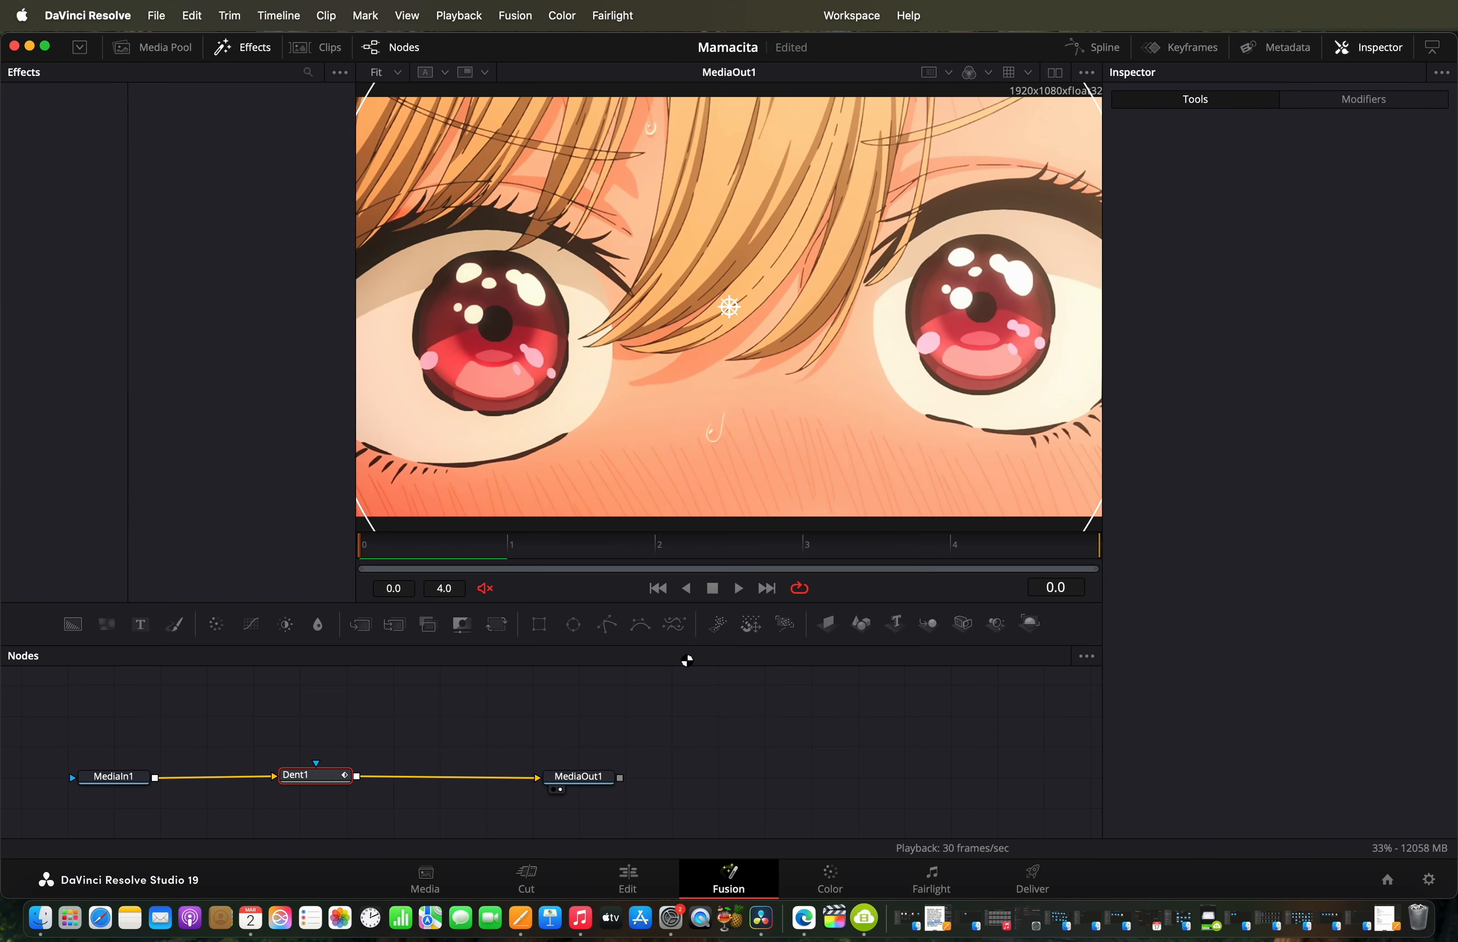
{"action": "scroll", "coordinate": [567, 802], "scroll_direction": "left", "scroll_amount": 3}
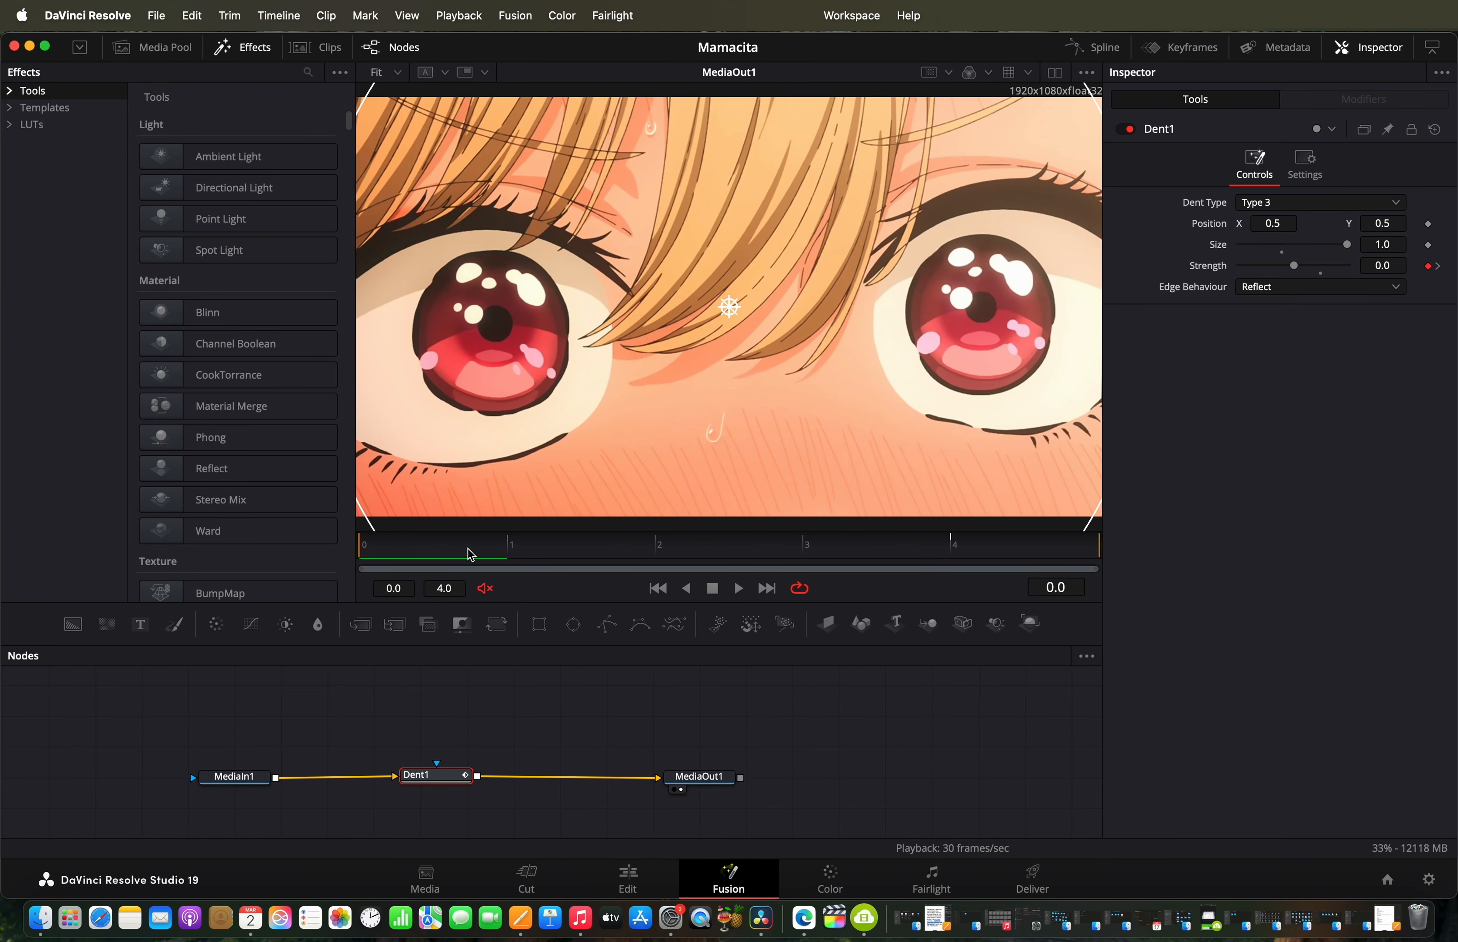
Step: Return to frame 0, look up "dent" in the Select Tool dialog, highlight the Dent tool, and cancel without adding it
{"action": "left_click_drag", "start_coordinate": [468, 549], "coordinate": [347, 552]}
{"action": "key", "text": "shift+space"}
{"action": "type", "text": "dent"}
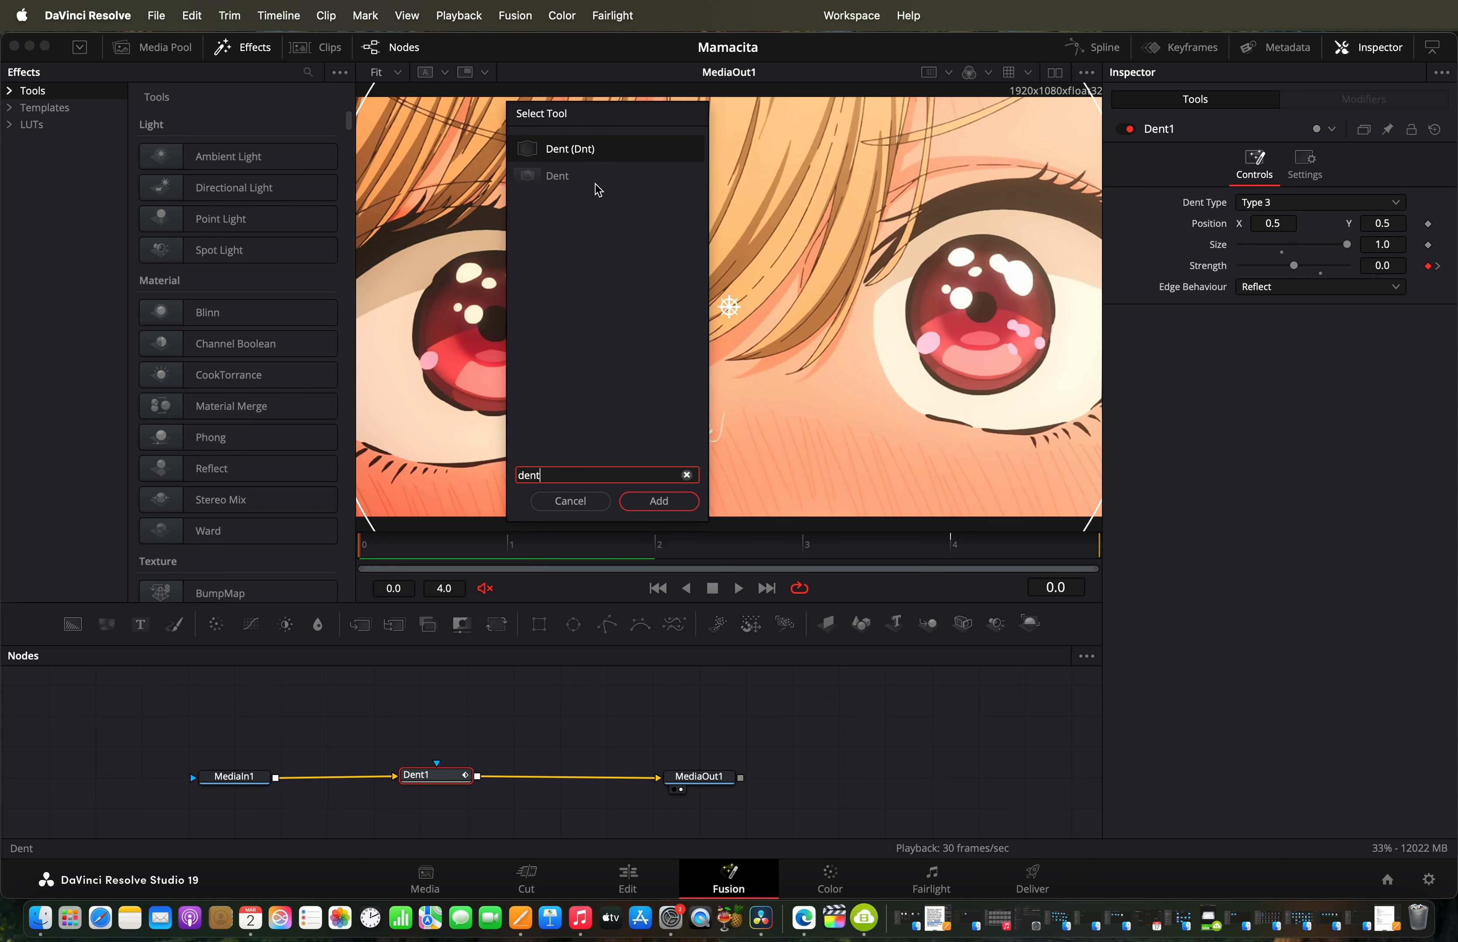
{"action": "left_click", "coordinate": [570, 183]}
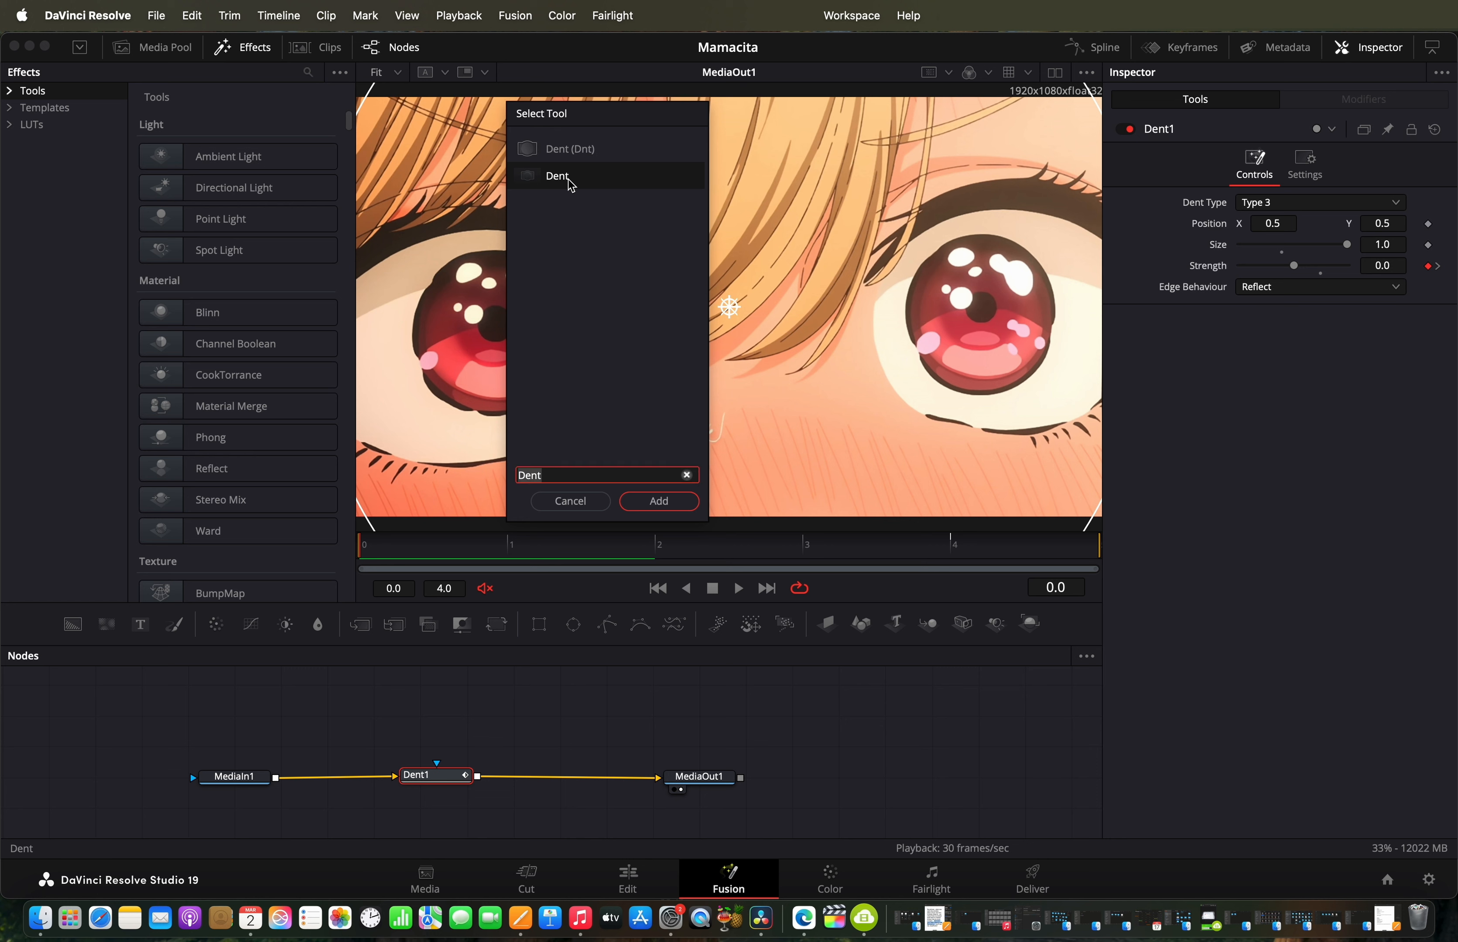
{"action": "left_click", "coordinate": [568, 500]}
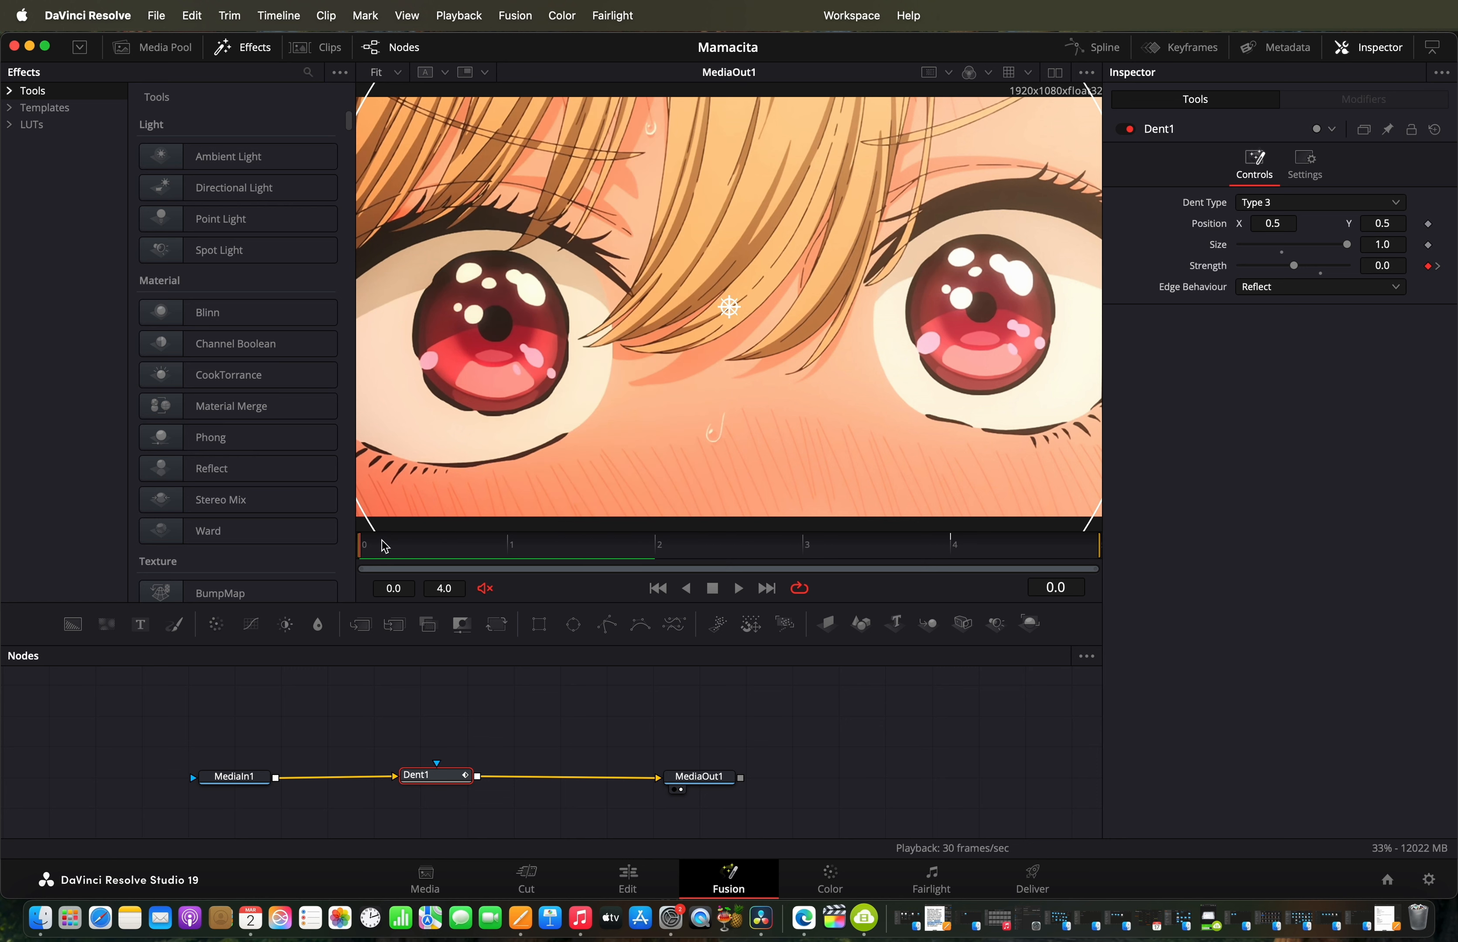
Step: Scrub Dent1's Strength animation to frame 4 and inspect the node's Settings and Controls
{"action": "left_click_drag", "start_coordinate": [380, 542], "coordinate": [953, 557]}
{"action": "left_click", "coordinate": [952, 556]}
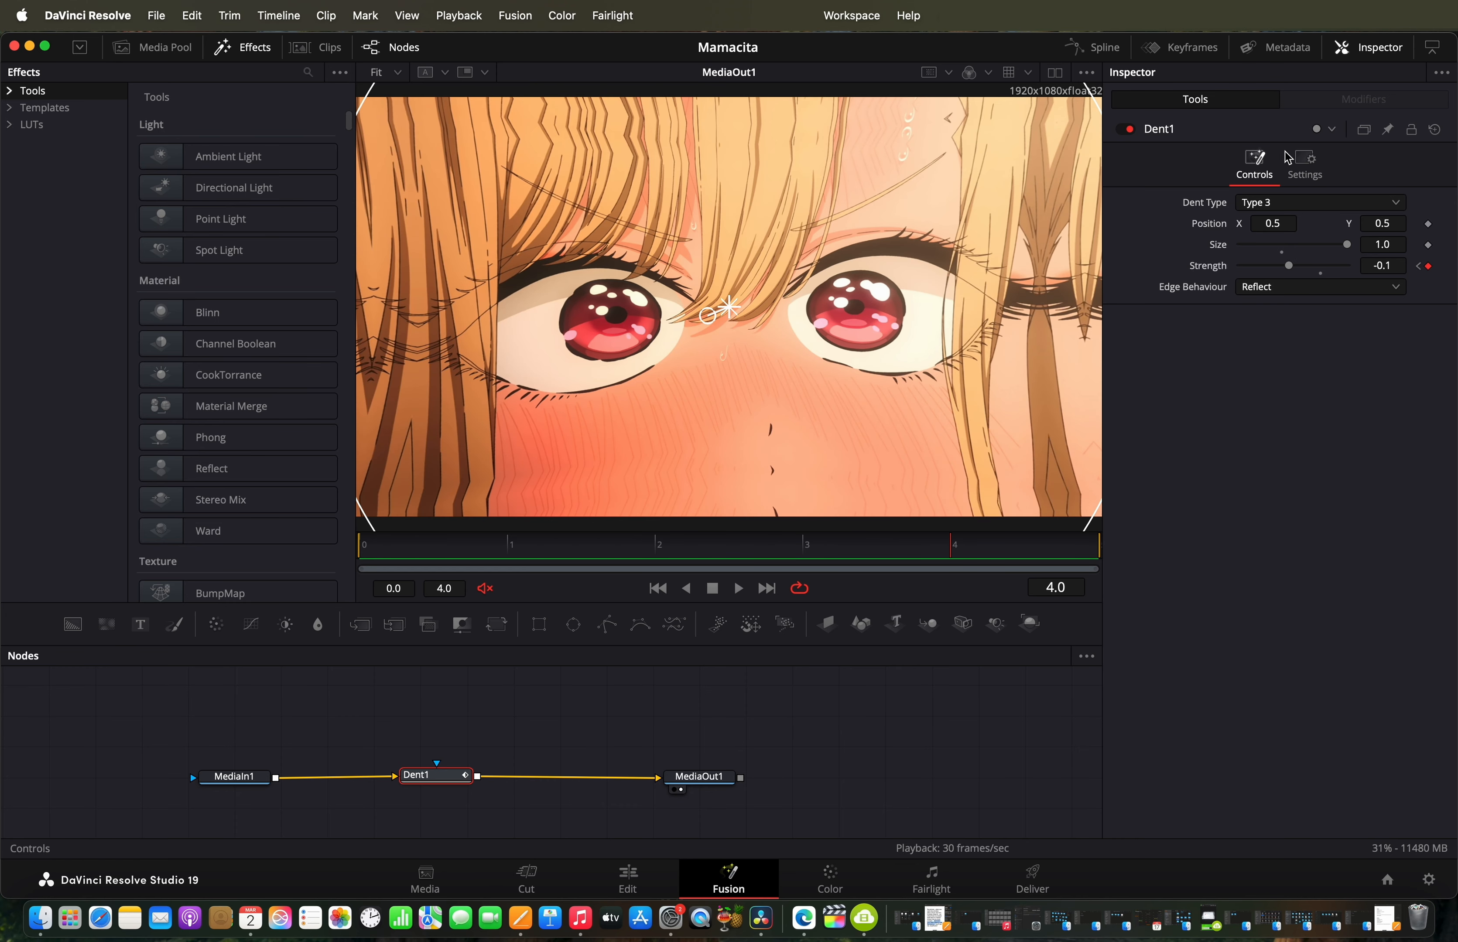
{"action": "left_click", "coordinate": [1301, 164]}
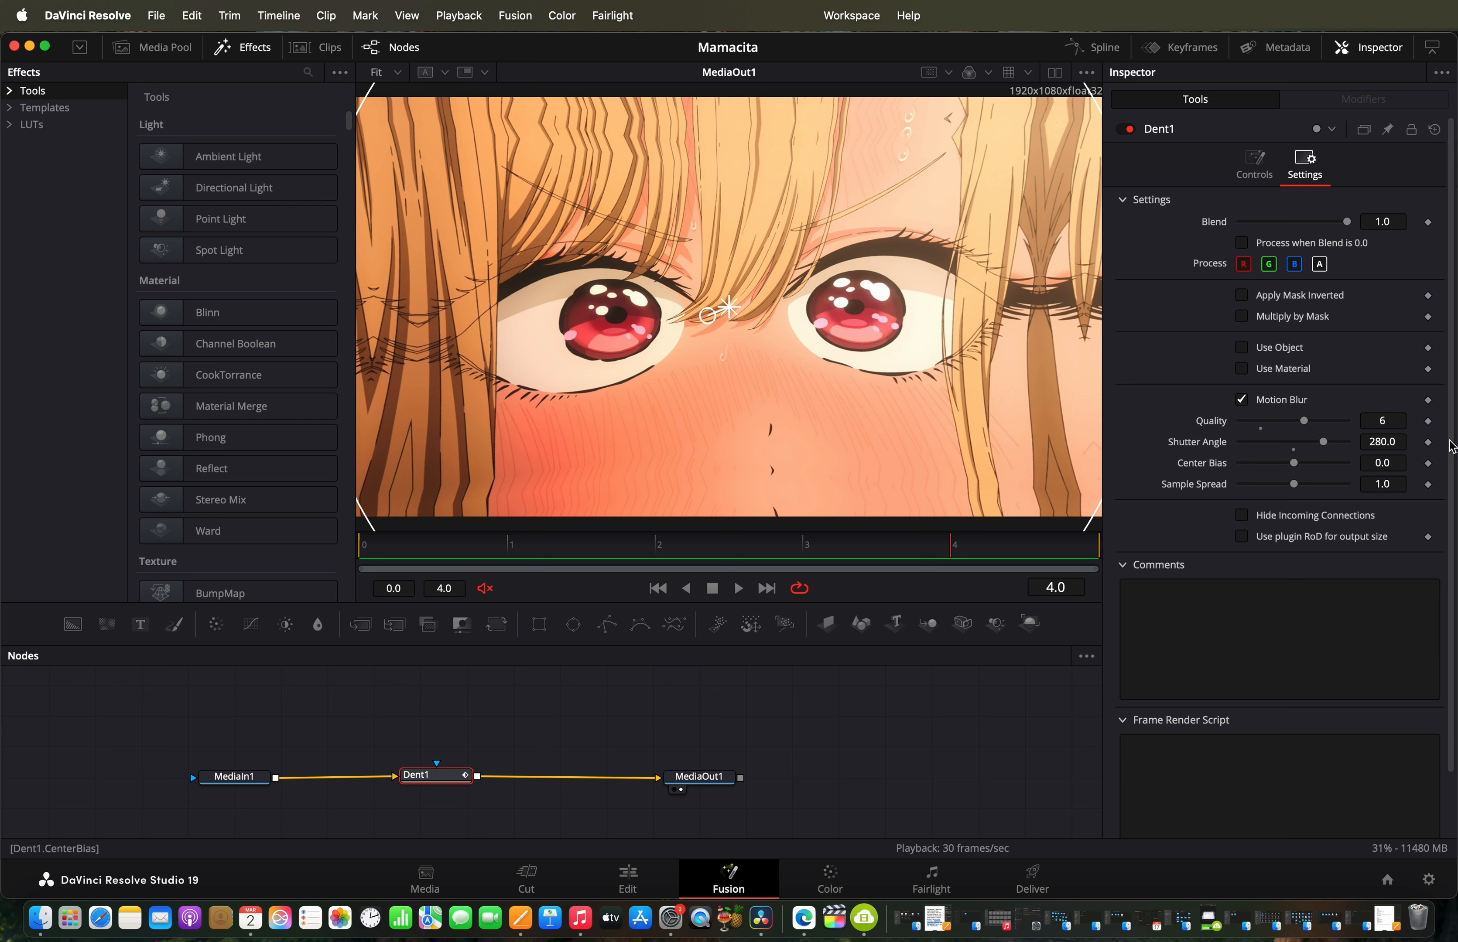
{"action": "left_click", "coordinate": [1254, 164]}
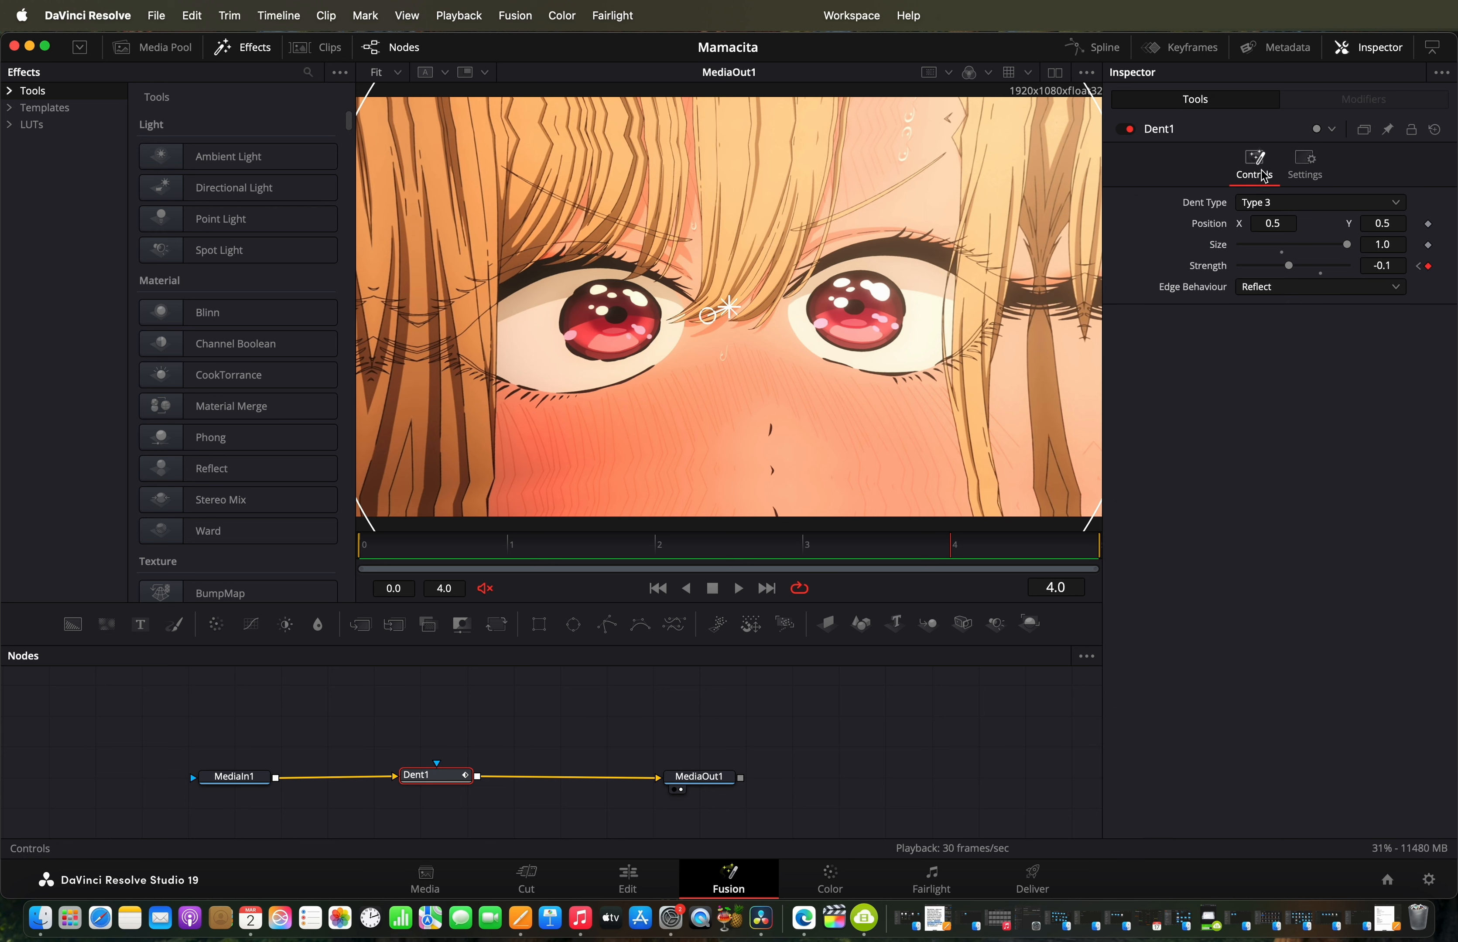
Step: Display Dent1's Strength curve in the Spline editor, fit it to the view, and select all its keyframes
{"action": "left_click", "coordinate": [1082, 49]}
{"action": "left_click", "coordinate": [630, 723]}
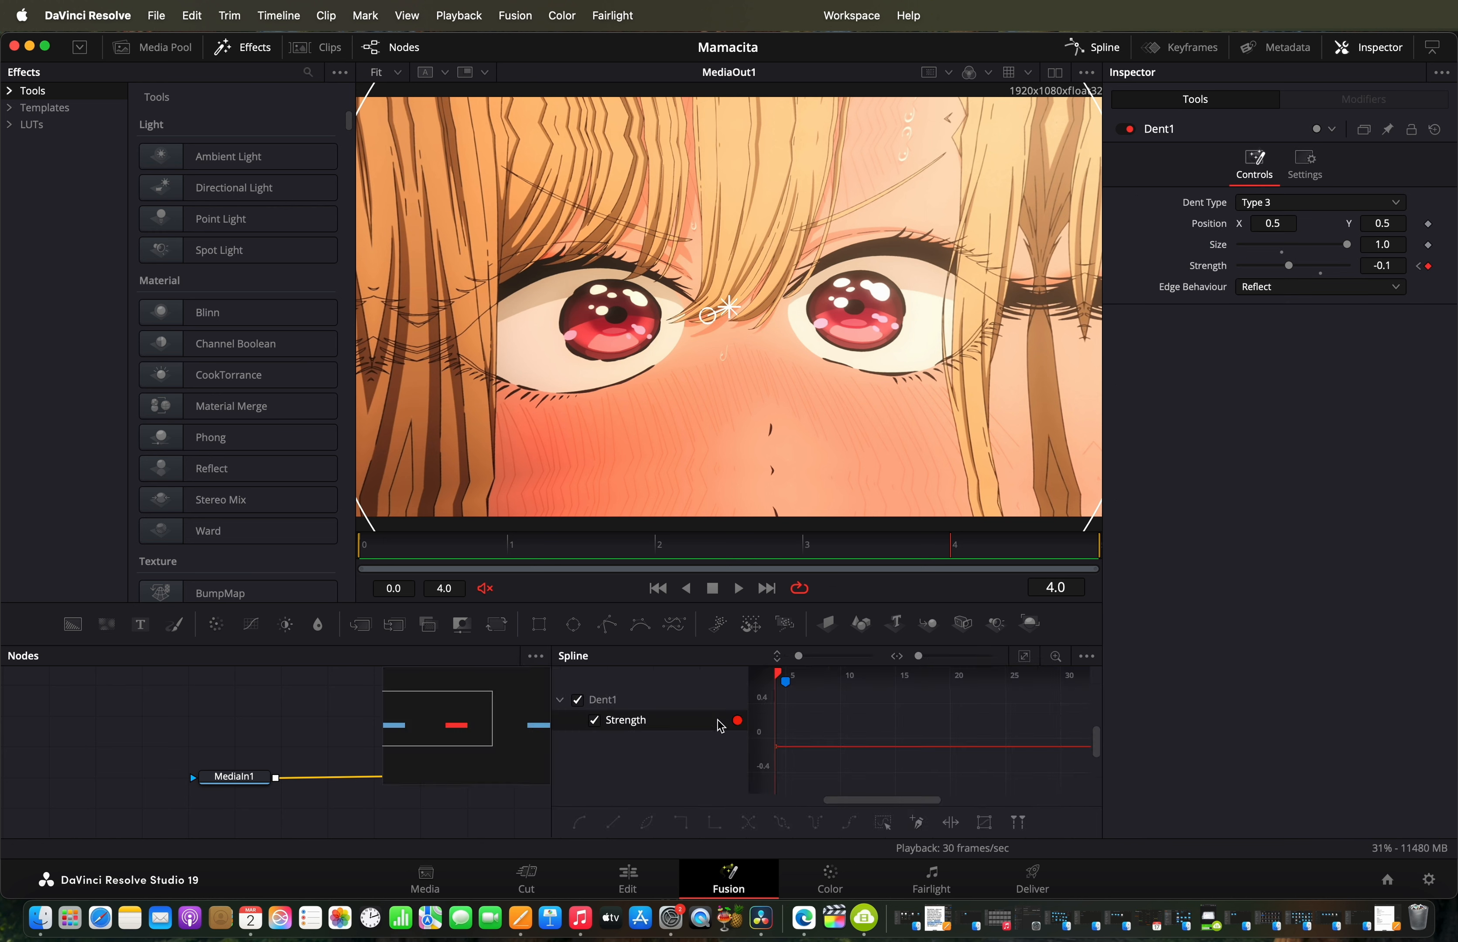
{"action": "left_click", "coordinate": [1033, 661]}
{"action": "key", "text": "super+a"}
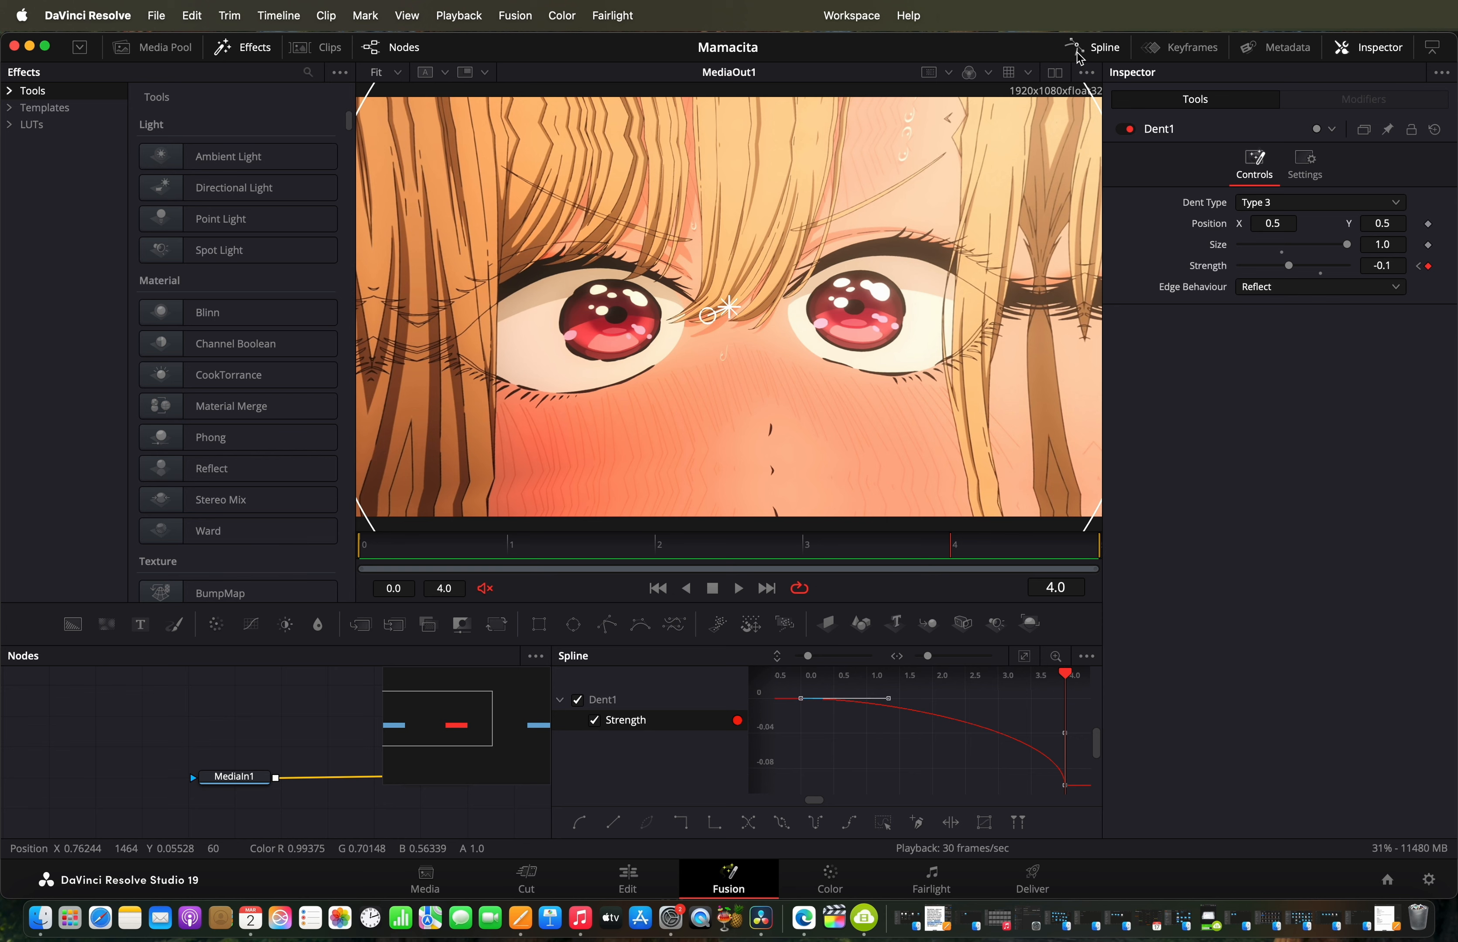
Step: Close the Spline editor, return to the Edit page, and step the playhead forward to Marker 5 at 01:00:08:04
{"action": "left_click", "coordinate": [1092, 47]}
{"action": "left_click", "coordinate": [629, 878]}
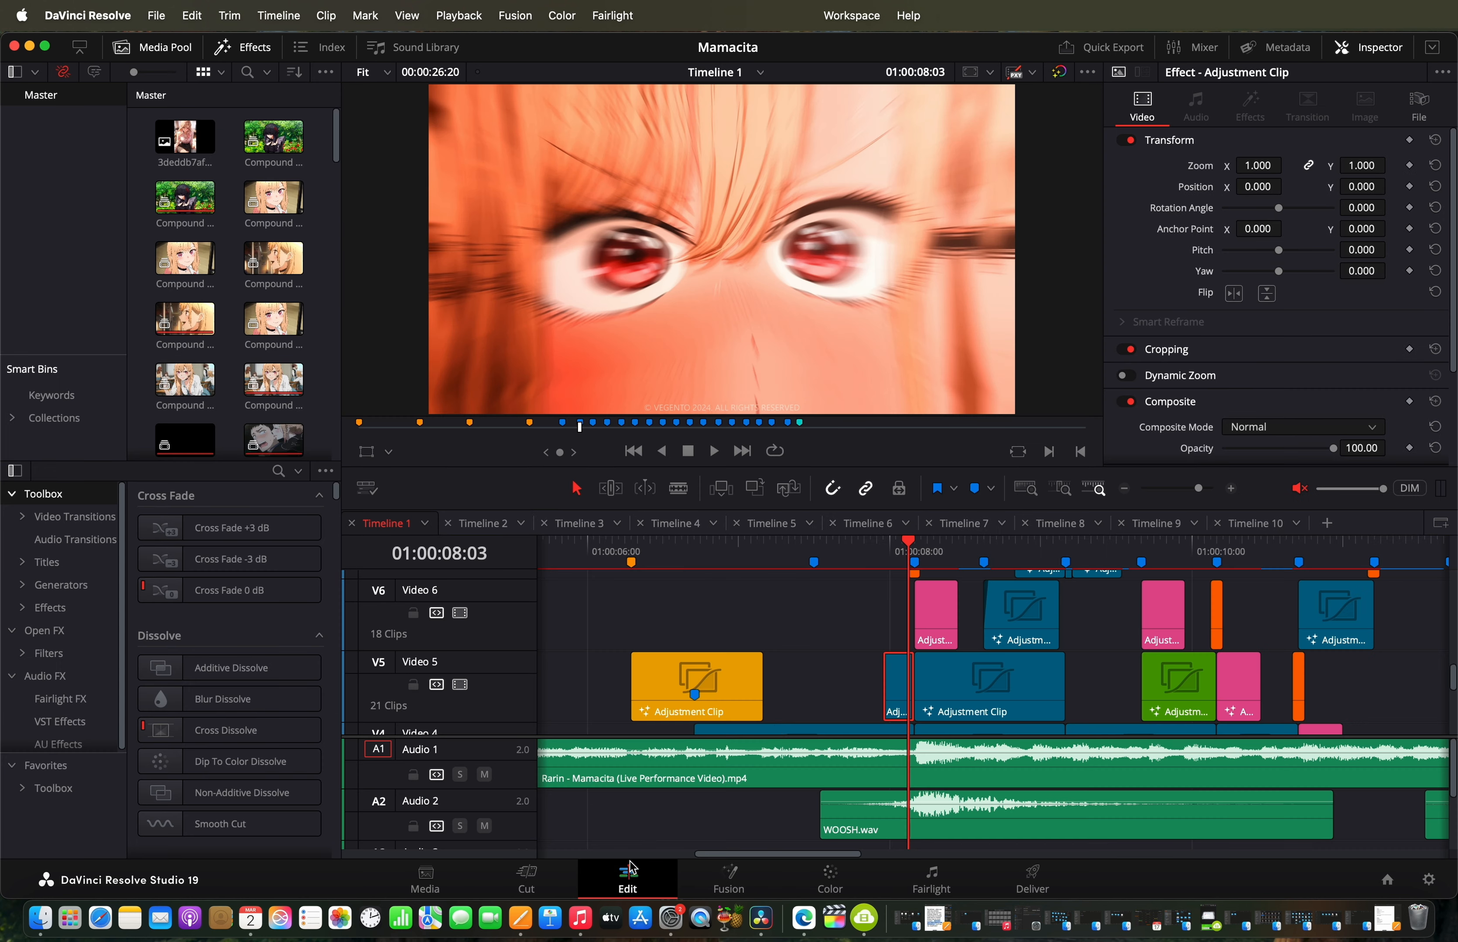
{"action": "key", "text": "Right"}
{"action": "key", "text": "Right"}
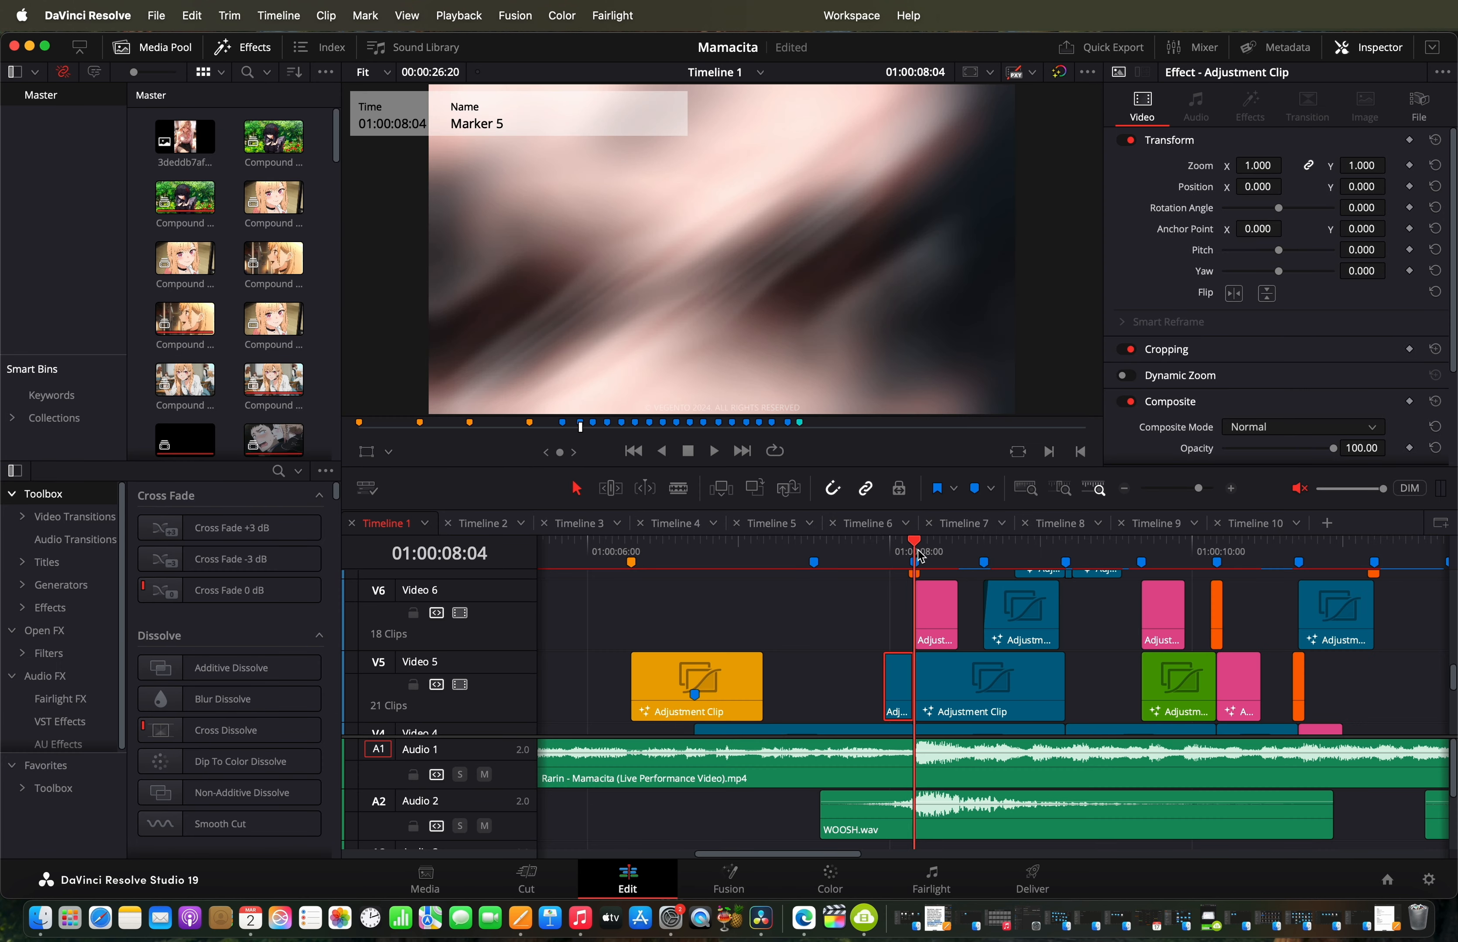
Step: Open the orange adjustment clip on Video 7 at Marker 5 in the Fusion page to examine its DirectionalBlur1 node
{"action": "key", "text": "Left"}
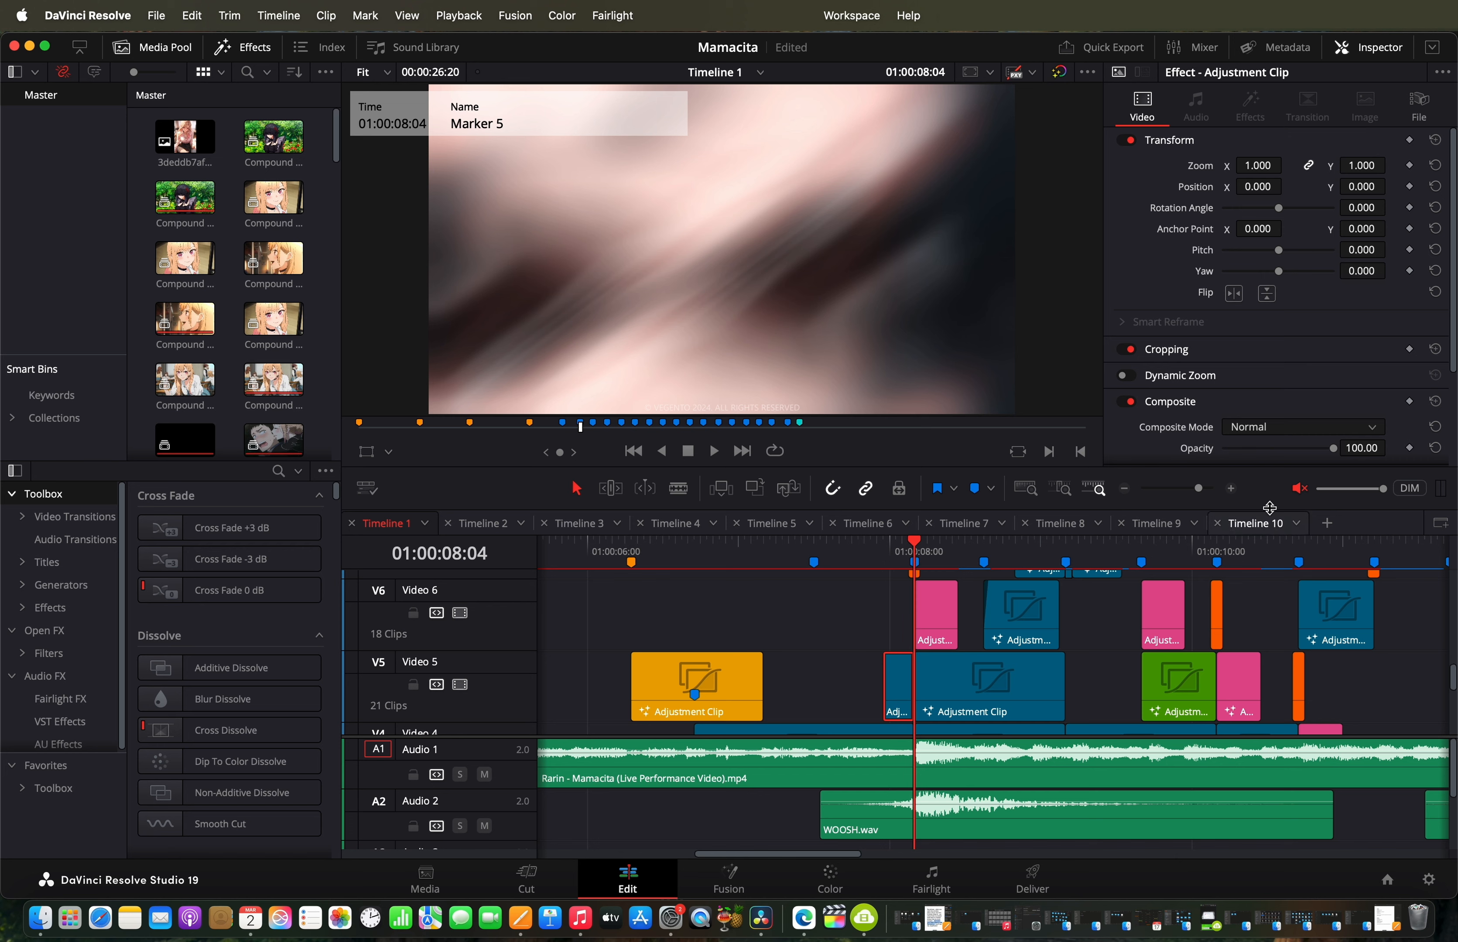
{"action": "left_click_drag", "start_coordinate": [1198, 489], "coordinate": [1207, 487]}
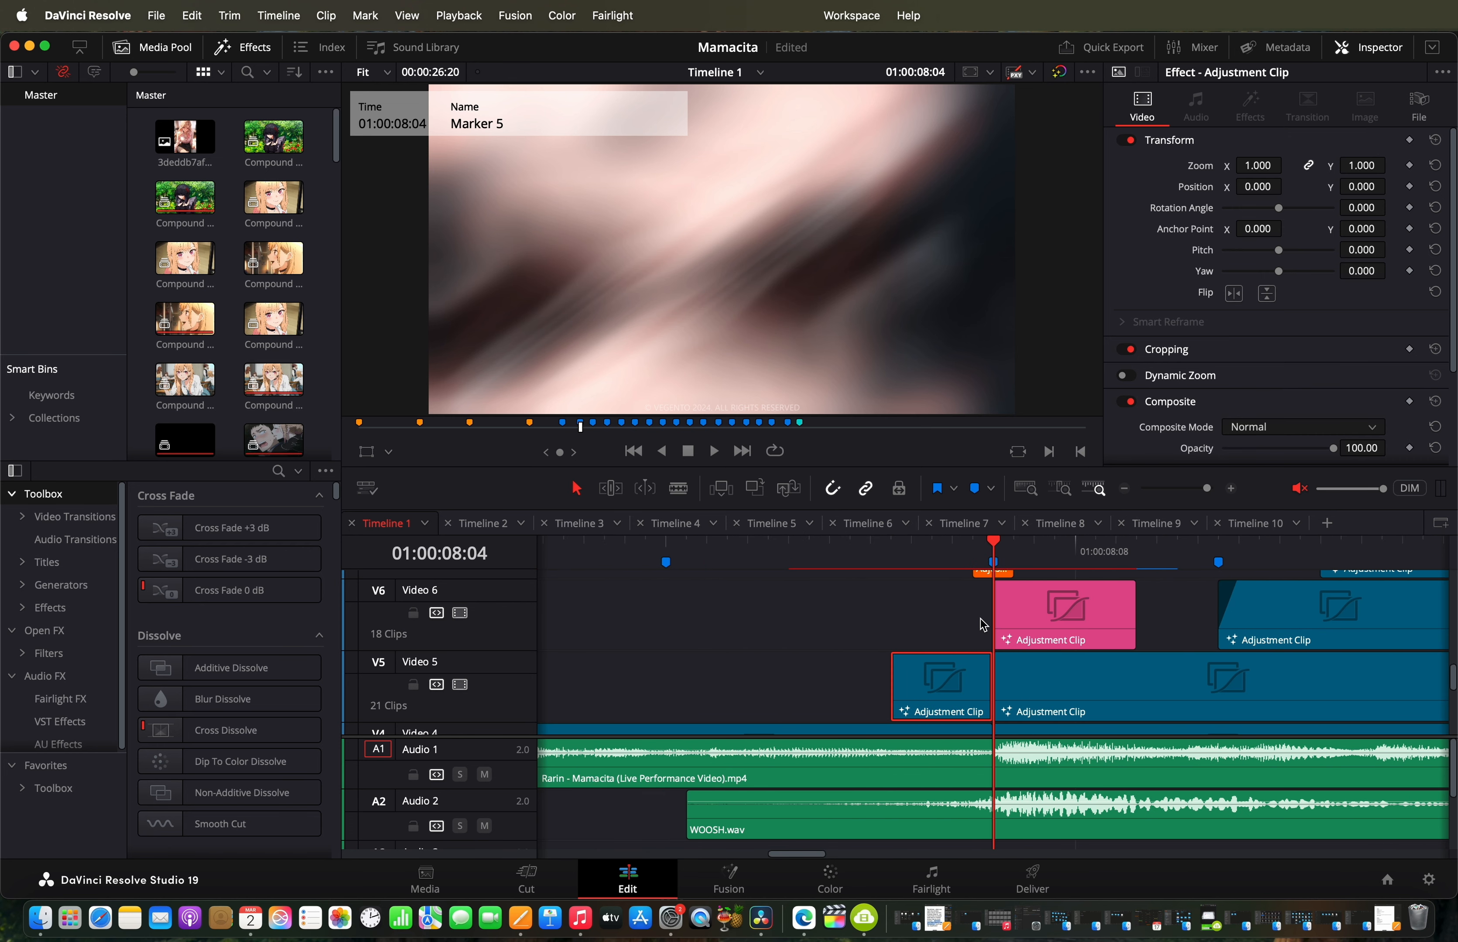
{"action": "scroll", "coordinate": [980, 618], "scroll_direction": "up", "scroll_amount": 3}
{"action": "right_click", "coordinate": [988, 642]}
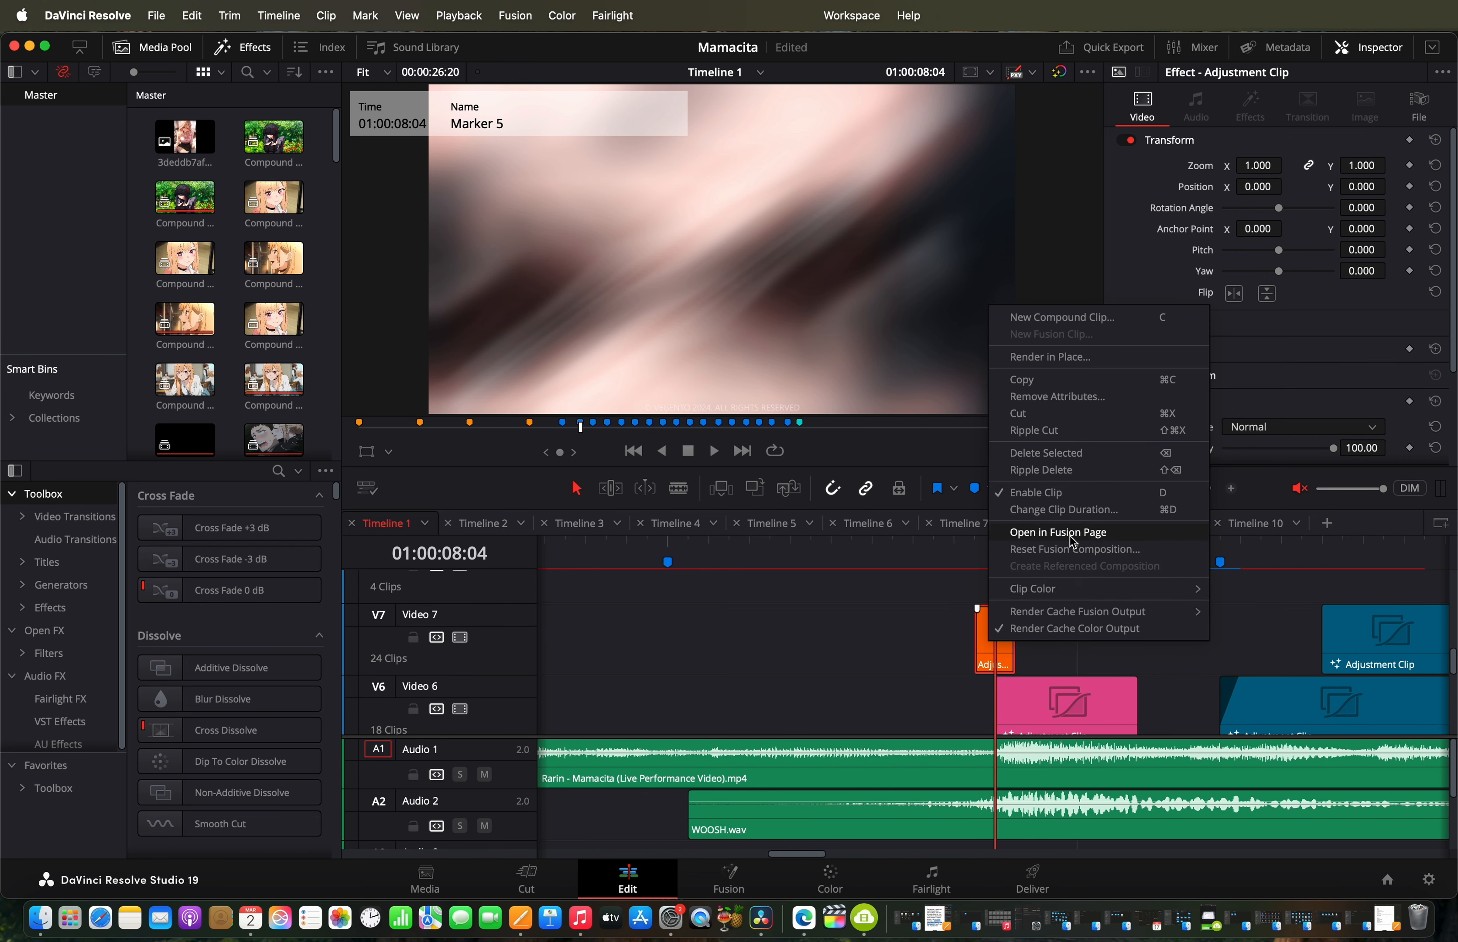
{"action": "key", "text": "Return"}
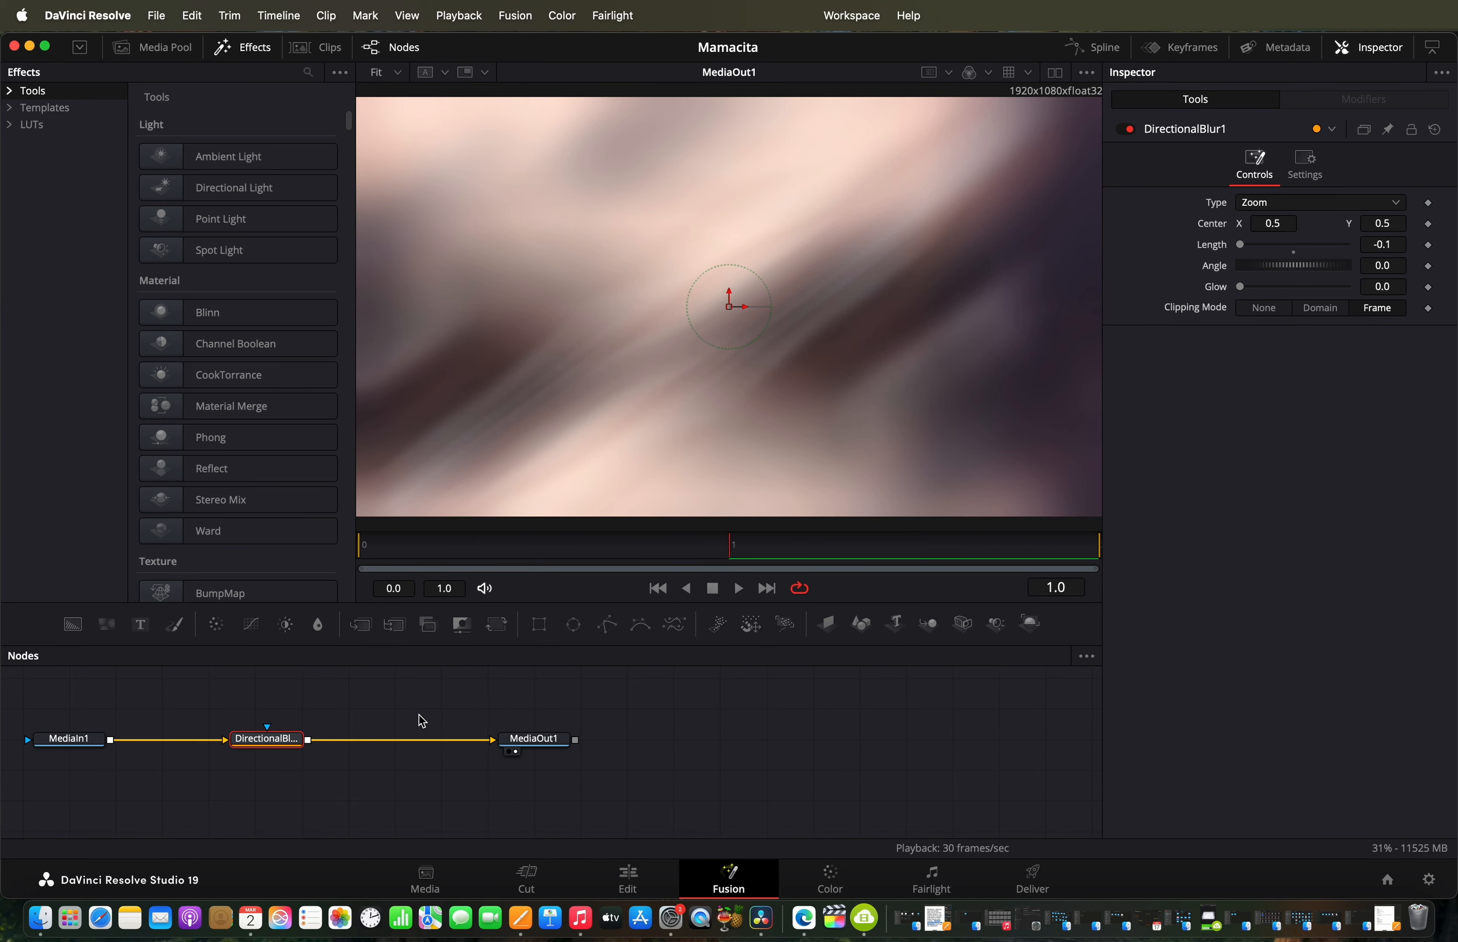
{"action": "left_click", "coordinate": [670, 557]}
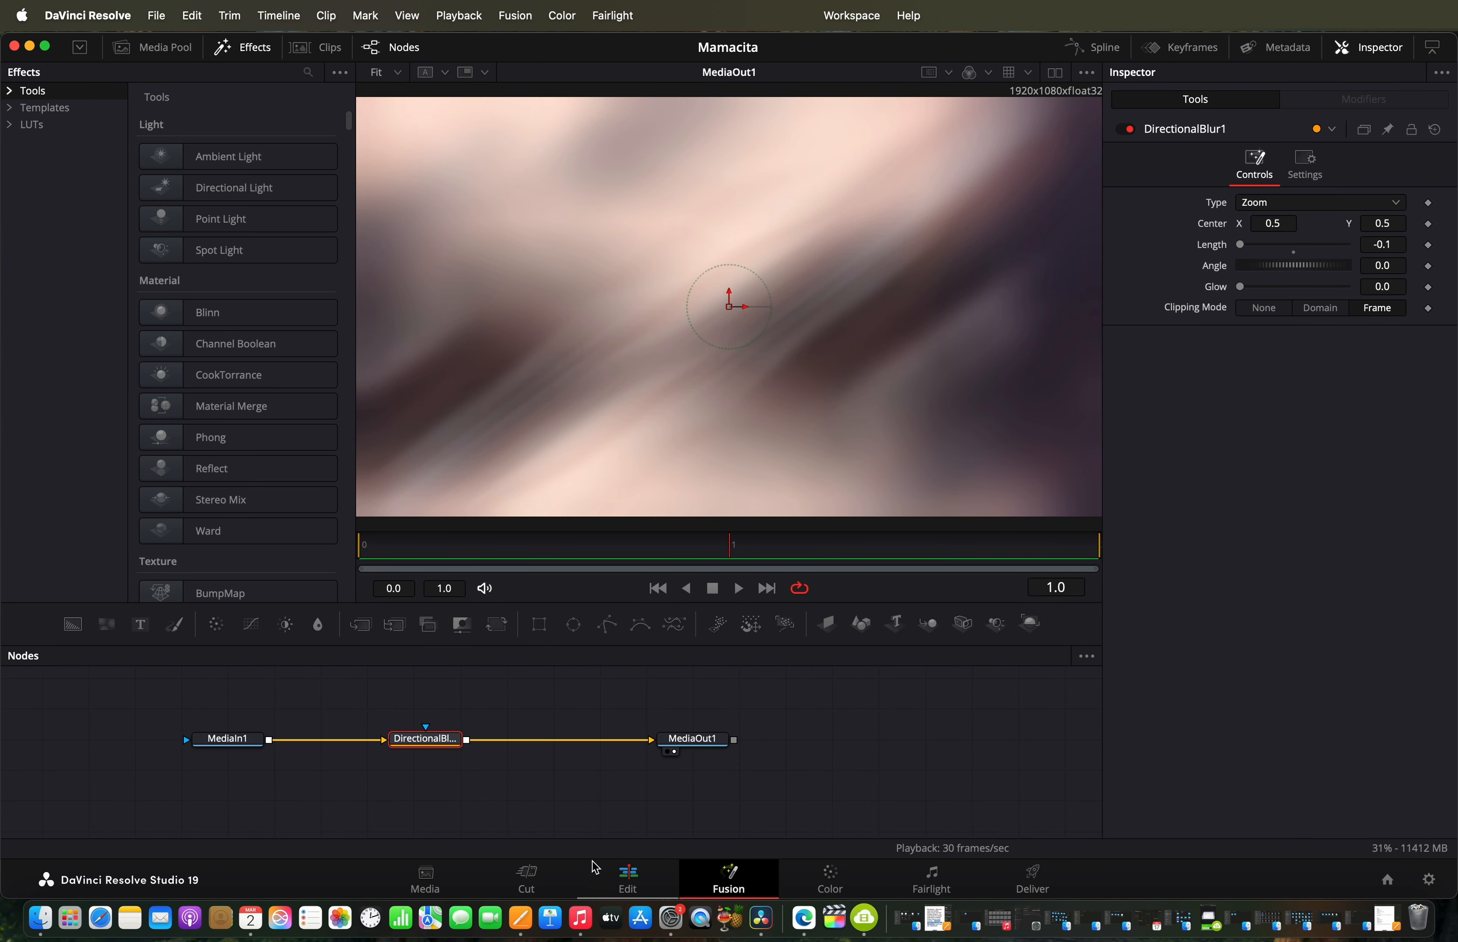
Step: Return to the Edit page and scrub the transition across Marker 5 from 01:00:08:01 to 01:00:08:09
{"action": "left_click", "coordinate": [631, 890]}
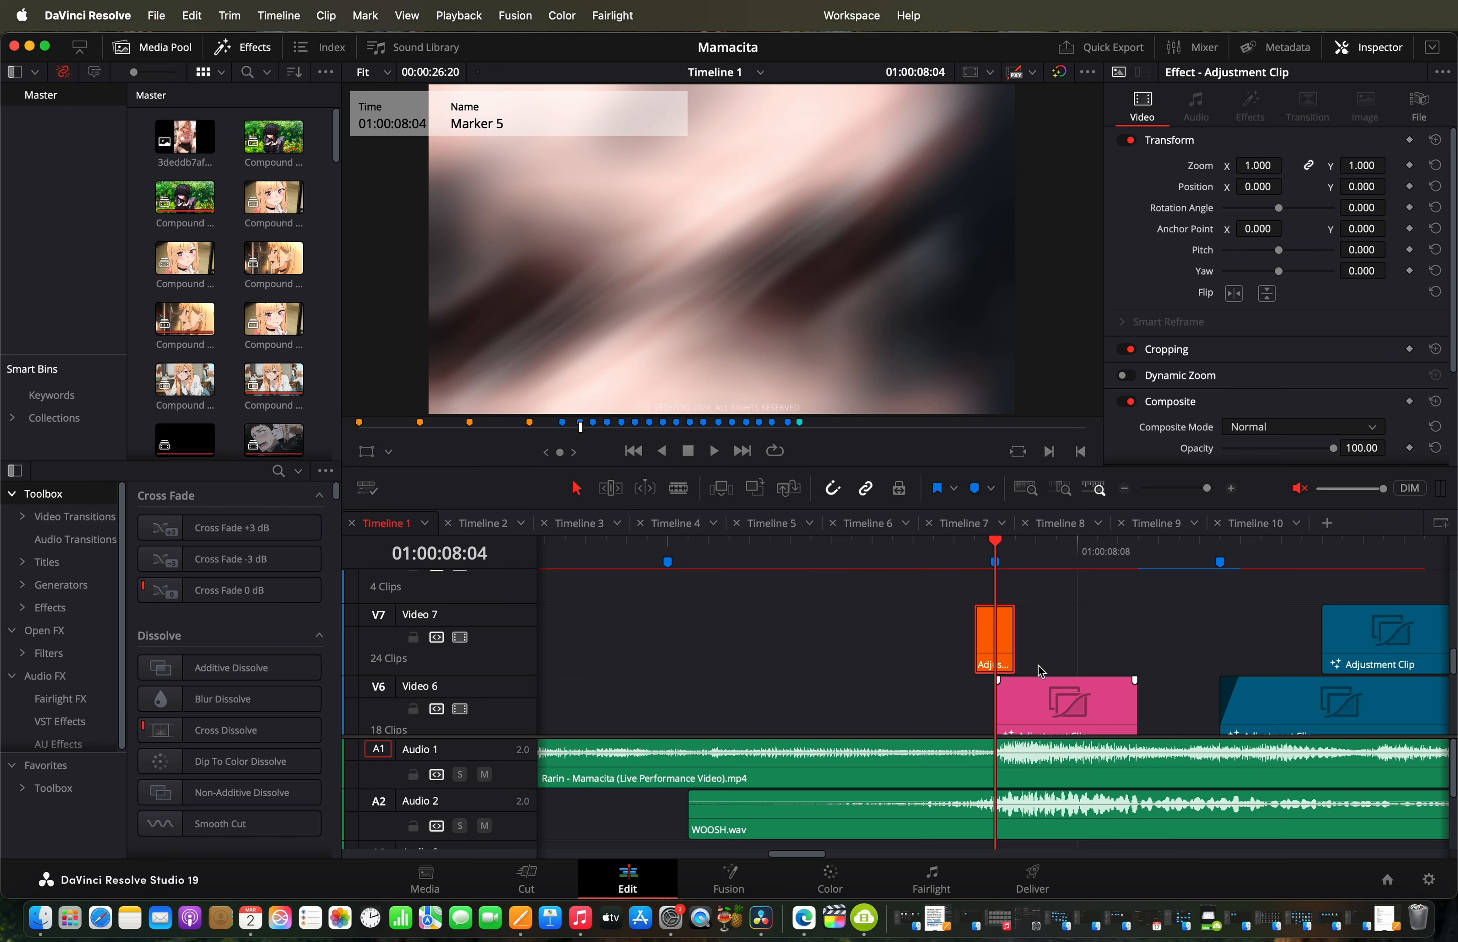
{"action": "left_click", "coordinate": [959, 561]}
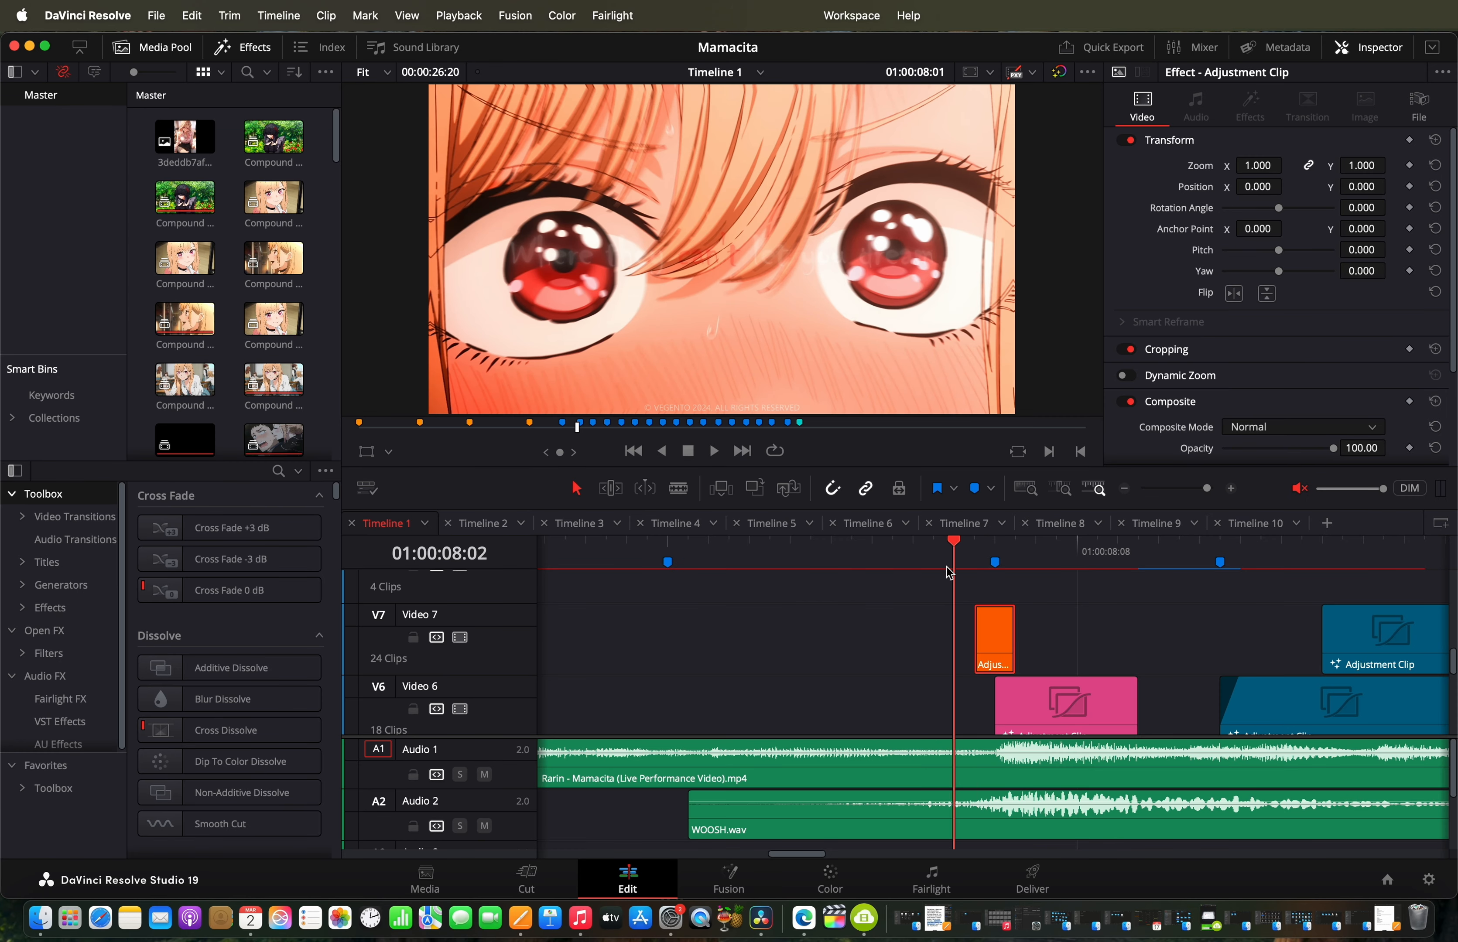
{"action": "left_click", "coordinate": [995, 564]}
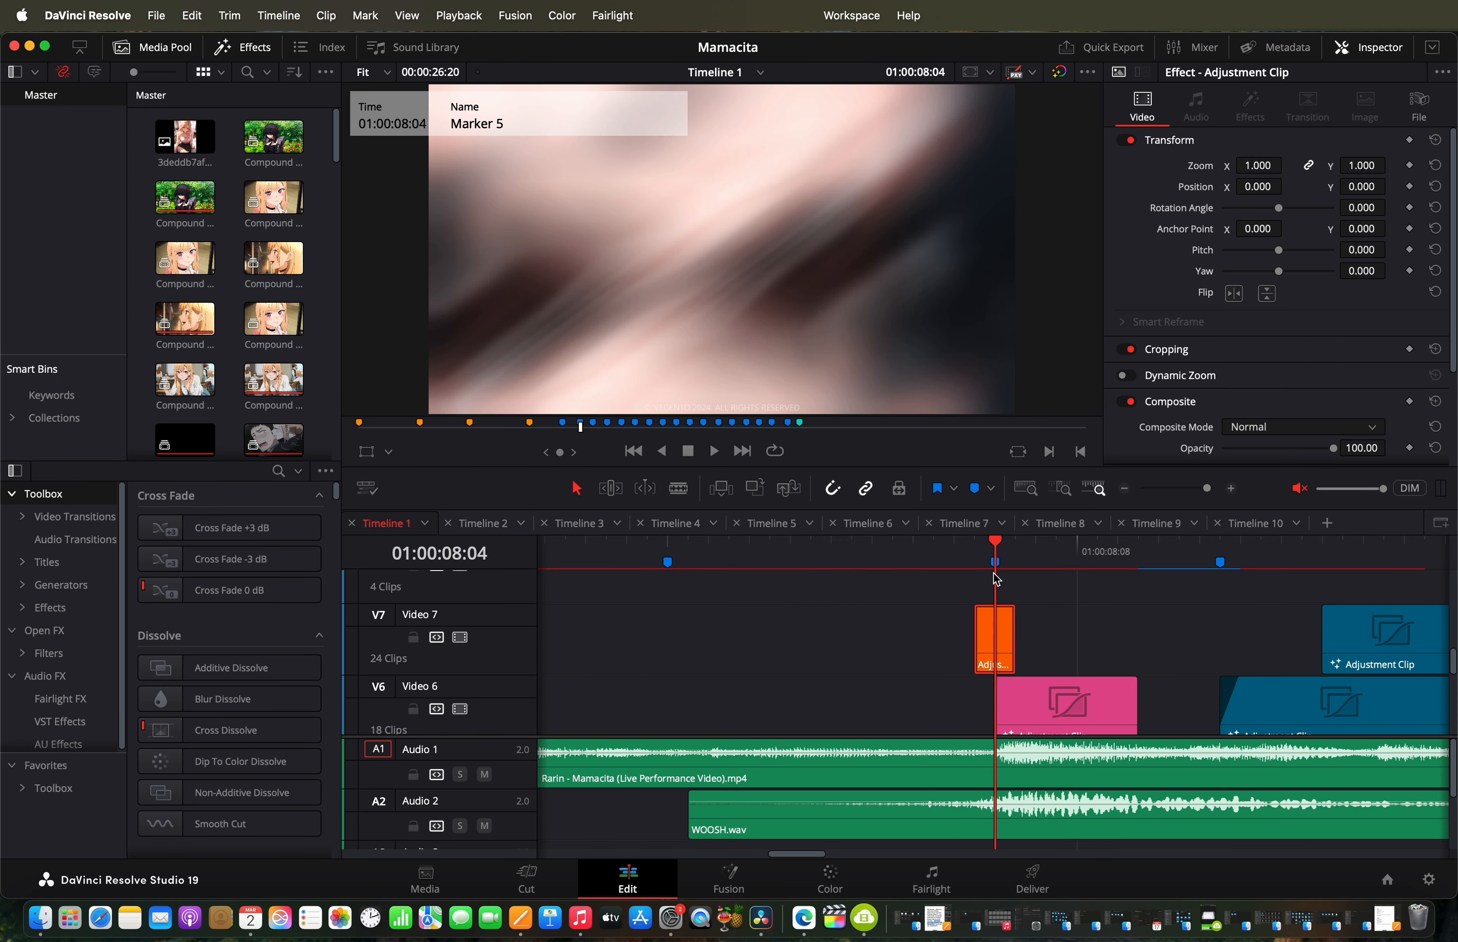
{"action": "left_click_drag", "start_coordinate": [1006, 548], "coordinate": [1096, 558]}
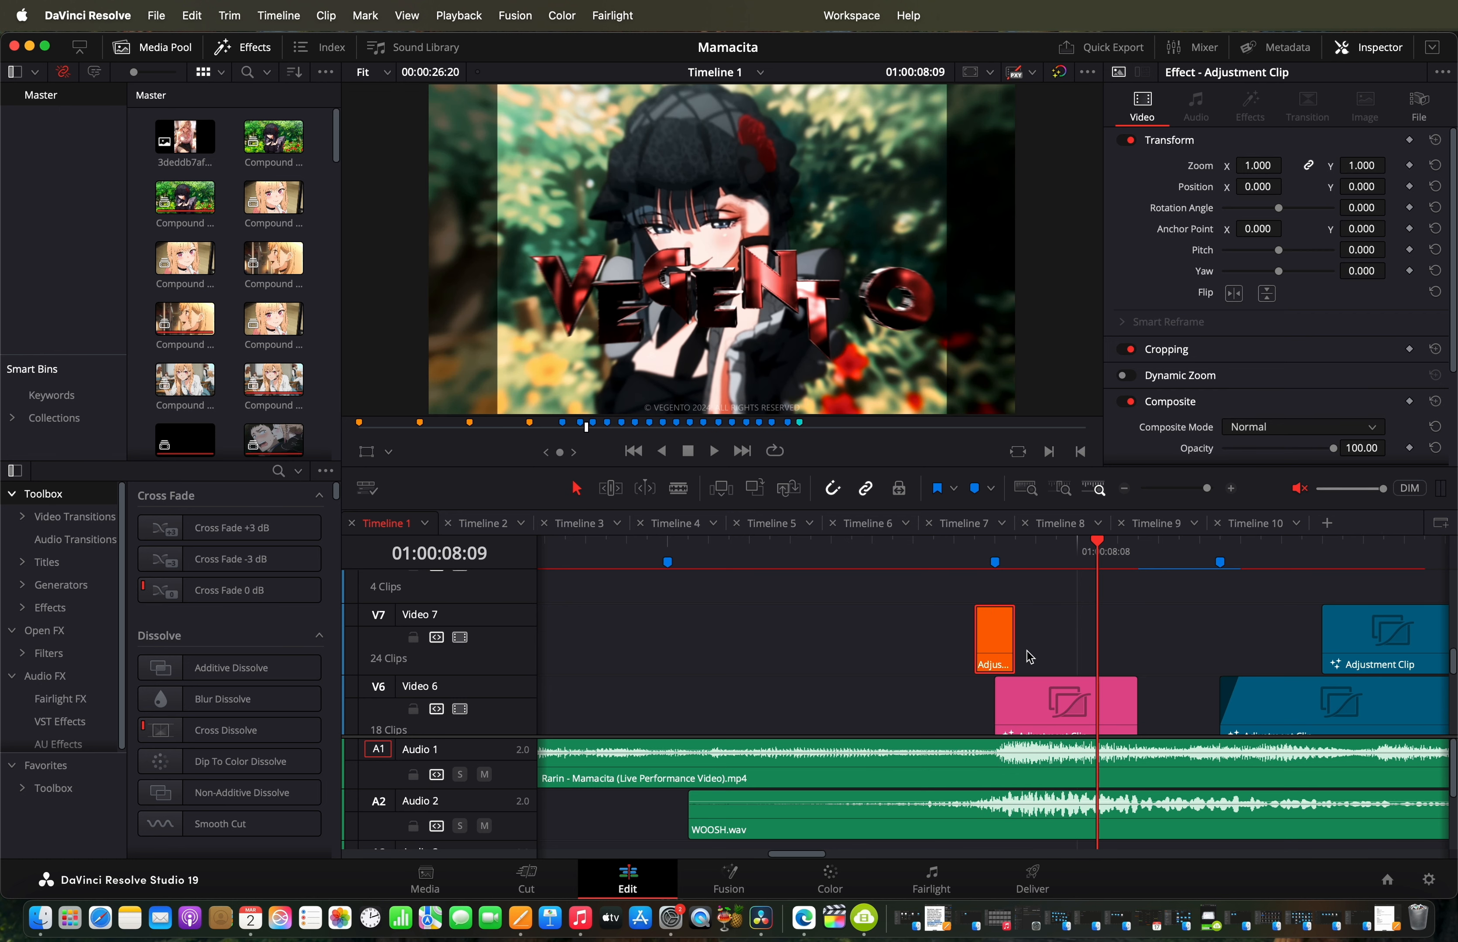
Step: Open the pink adjustment clip on Video 6 in the Fusion page and shift its Transform1 node closer to MediaOut1
{"action": "scroll", "coordinate": [1037, 681], "scroll_direction": "right", "scroll_amount": 2}
{"action": "scroll", "coordinate": [1035, 681], "scroll_direction": "right", "scroll_amount": 5}
{"action": "right_click", "coordinate": [895, 692]}
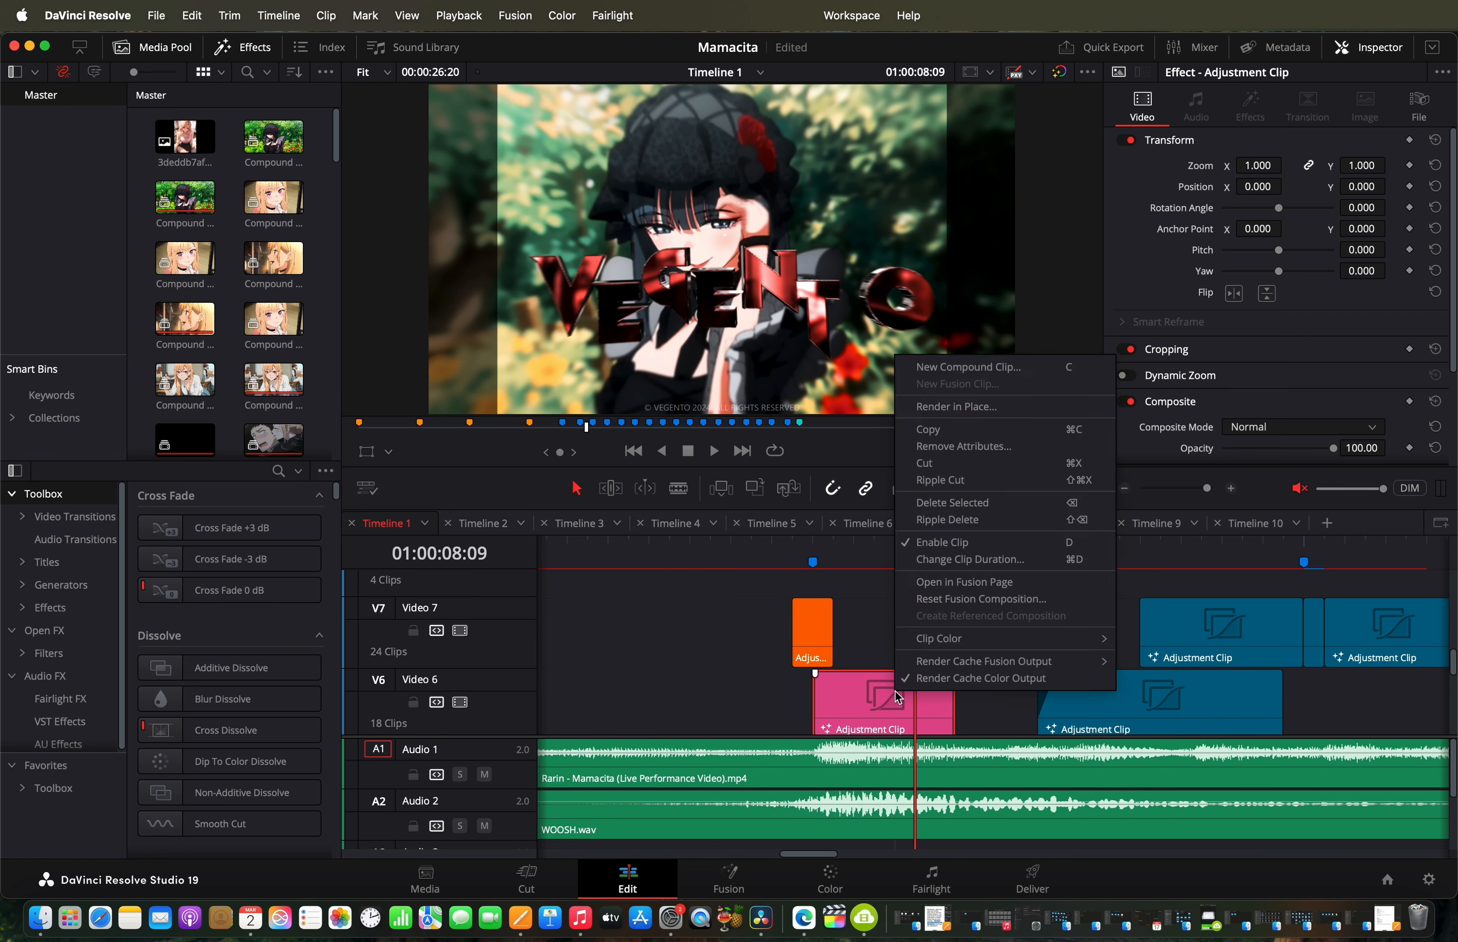
{"action": "left_click", "coordinate": [997, 585]}
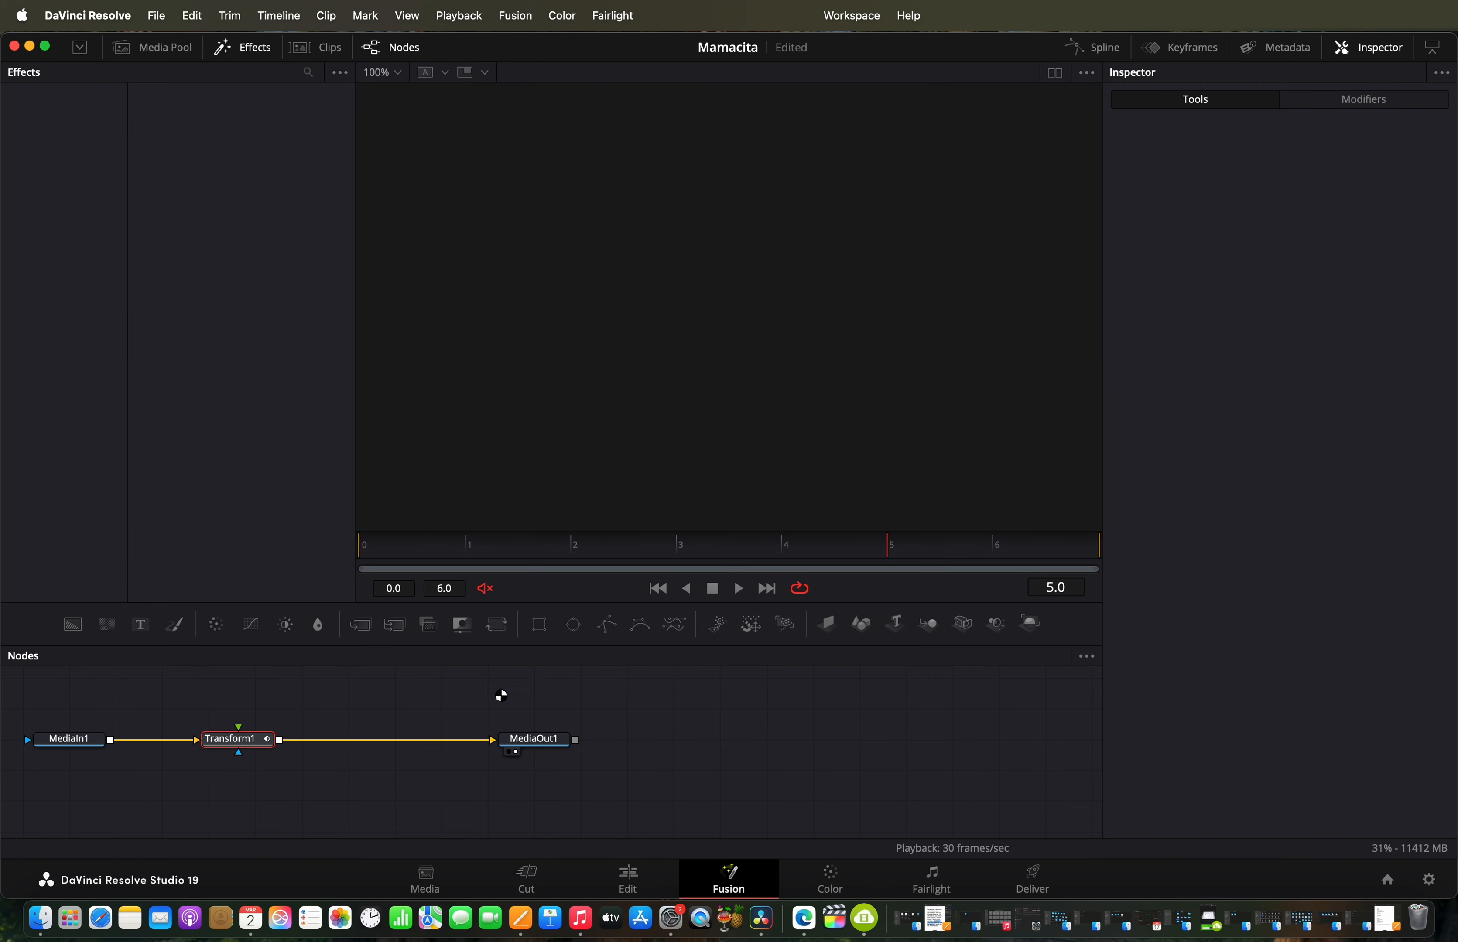
{"action": "left_click_drag", "start_coordinate": [356, 741], "coordinate": [453, 740]}
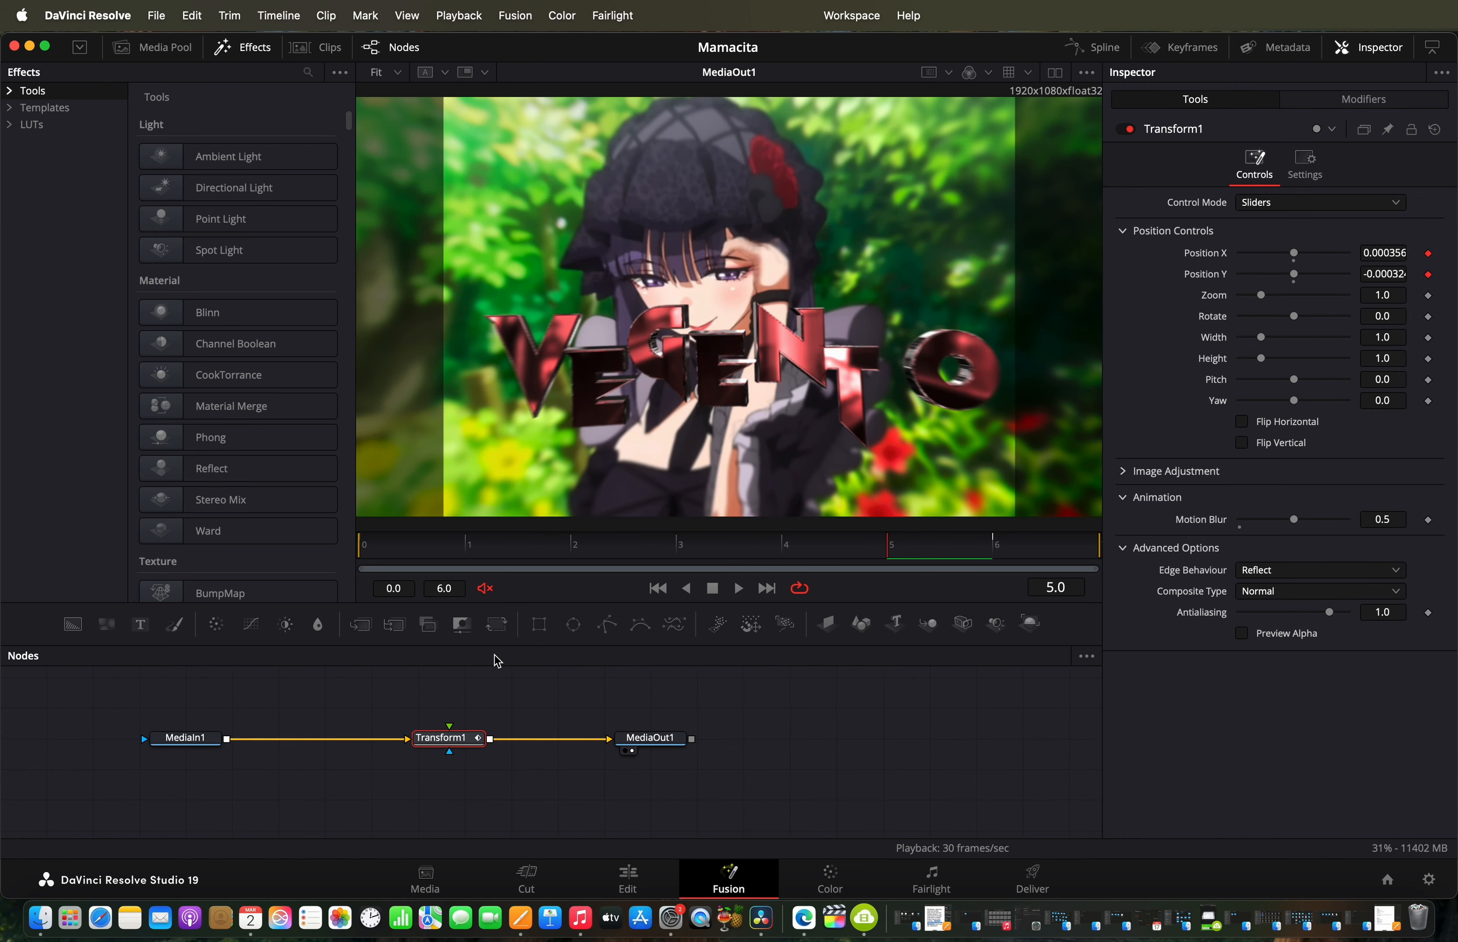
Step: Scrub and play Transform1's position shake between frames 0 and 6, ending back at frame 0
{"action": "left_click", "coordinate": [561, 551]}
{"action": "left_click_drag", "start_coordinate": [563, 558], "coordinate": [294, 556]}
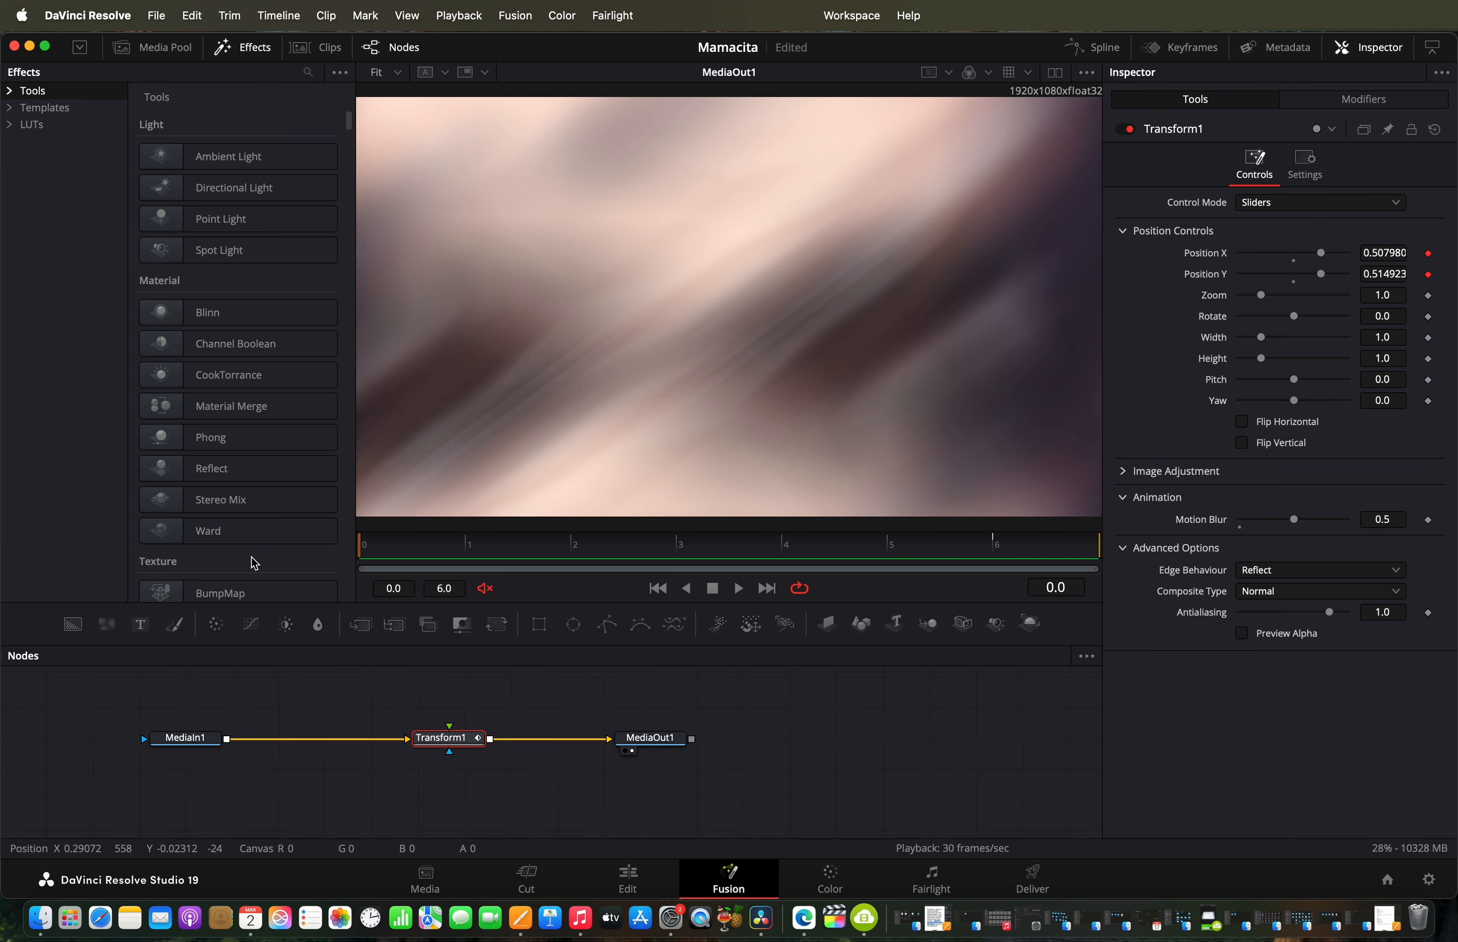
{"action": "left_click_drag", "start_coordinate": [909, 550], "coordinate": [1041, 548]}
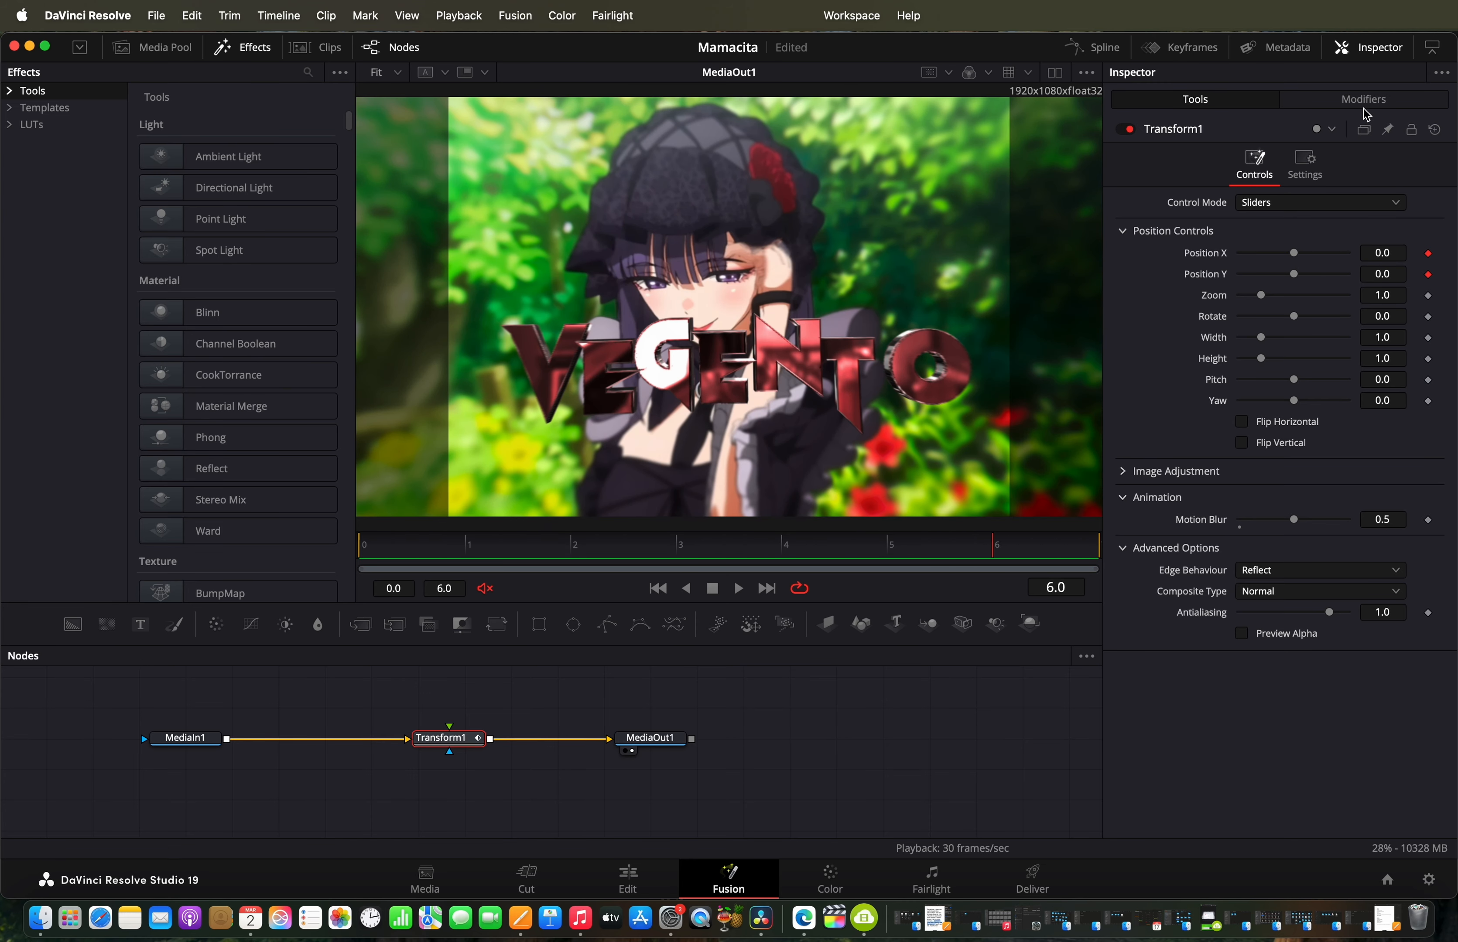
{"action": "left_click_drag", "start_coordinate": [668, 554], "coordinate": [414, 567]}
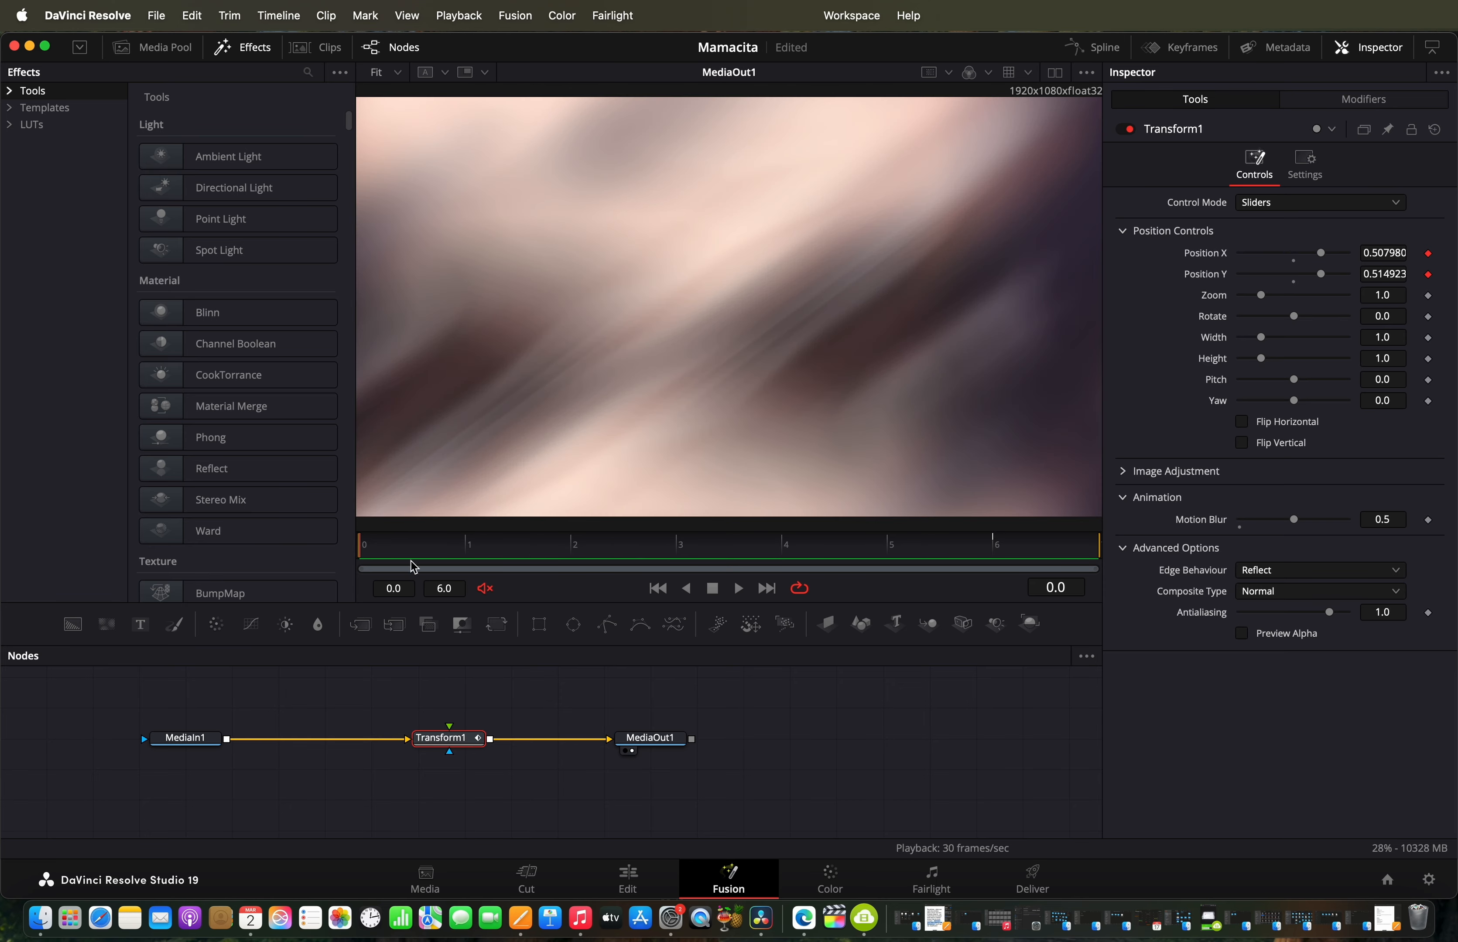
{"action": "key", "text": "space"}
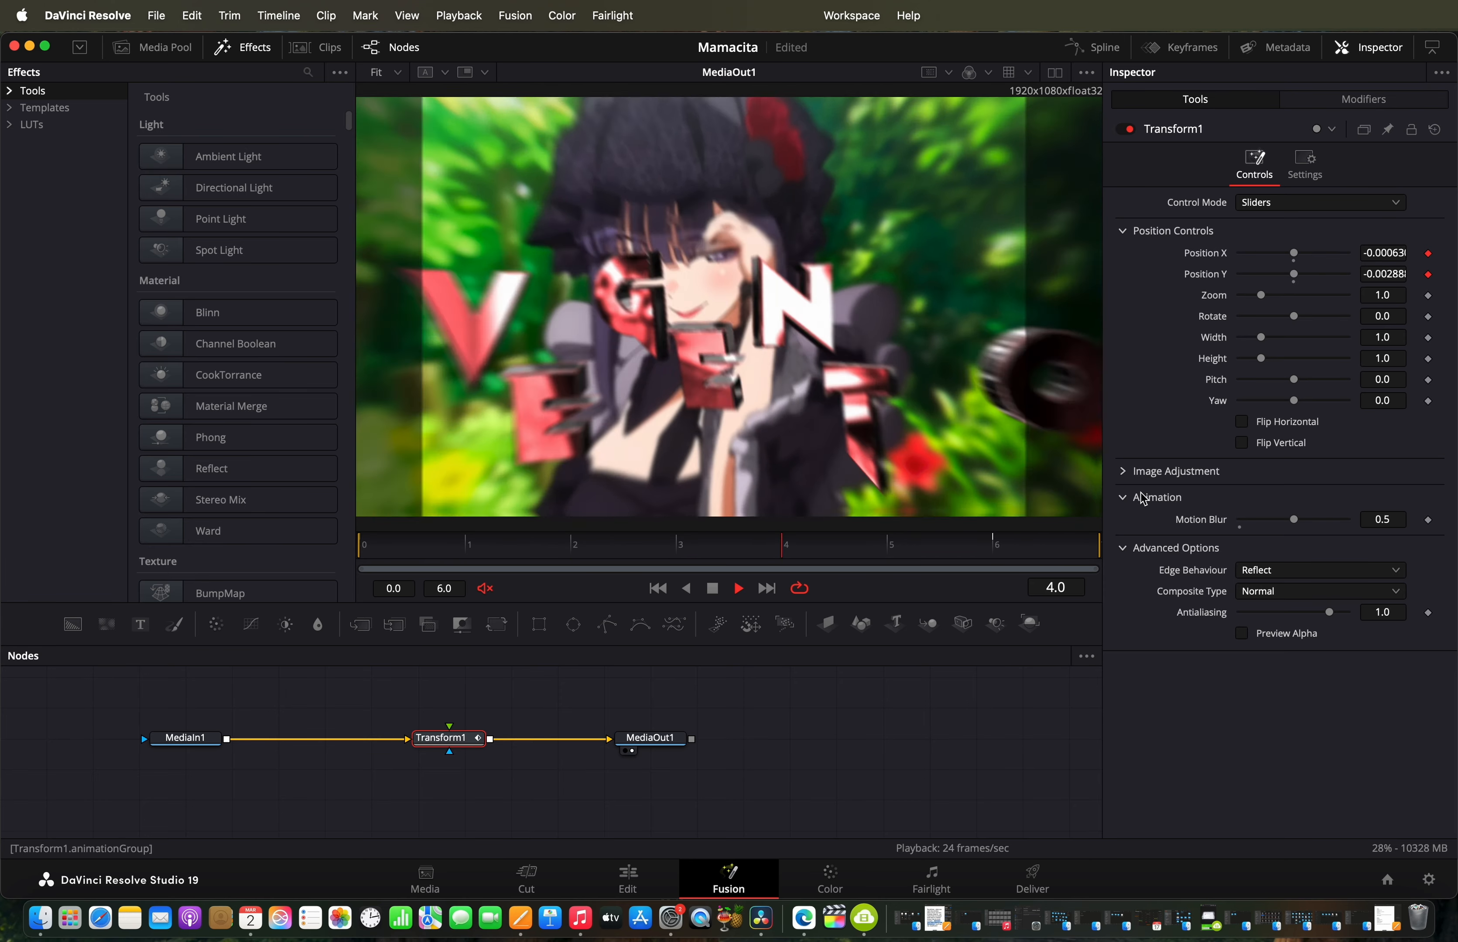
{"action": "key", "text": "space"}
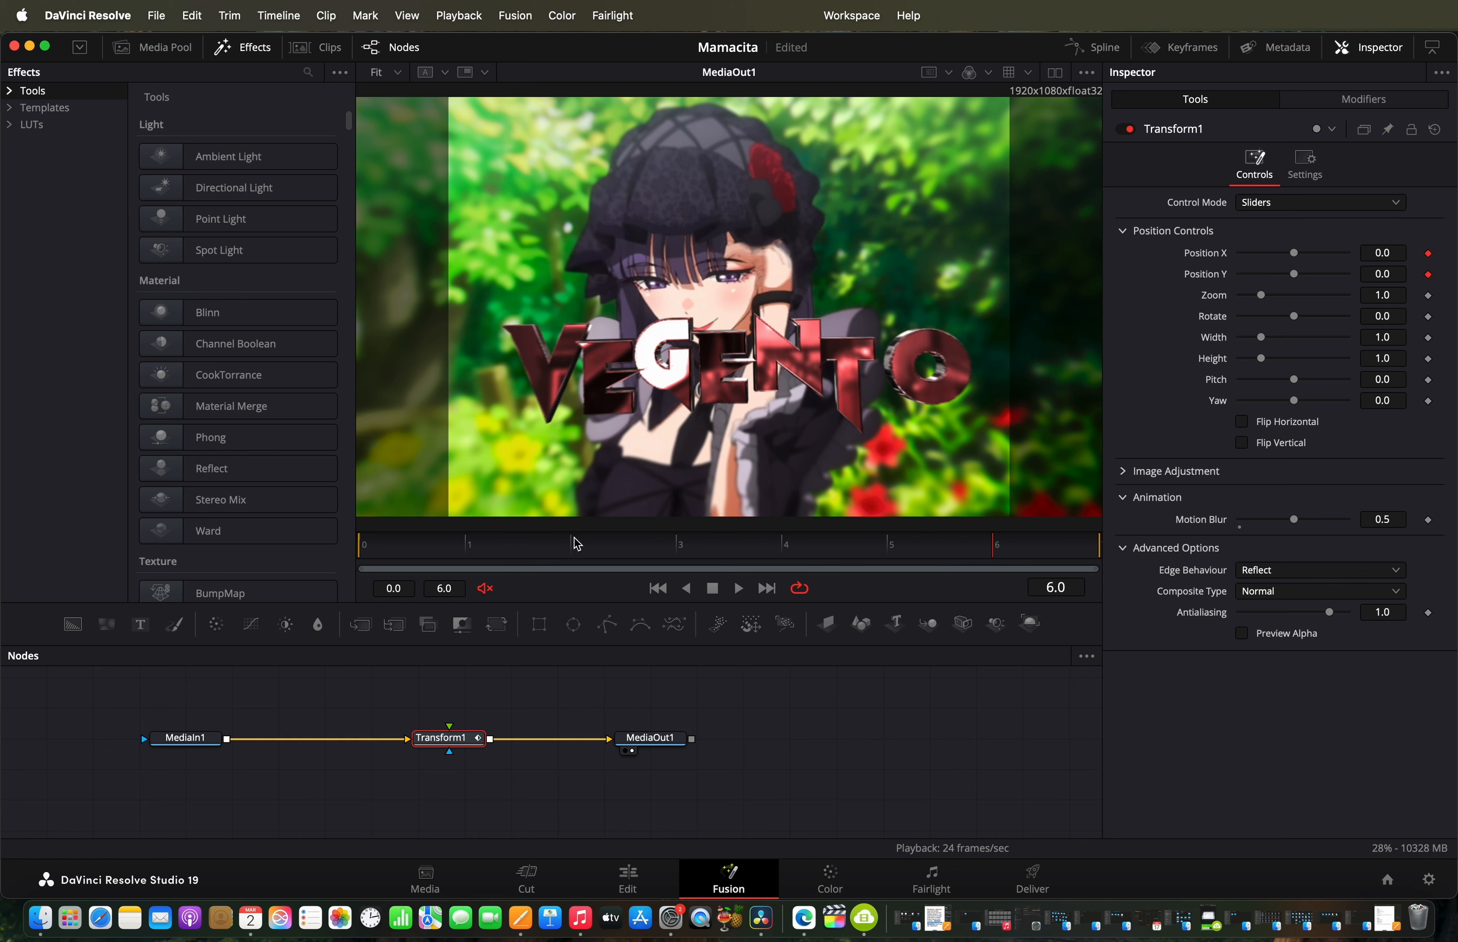
{"action": "left_click_drag", "start_coordinate": [575, 544], "coordinate": [370, 555]}
Step: Show Transform1's Shake modifiers at frame 0 to examine the Random Seed, Smoothness, Minimum and Maximum settings
{"action": "left_click", "coordinate": [1376, 104]}
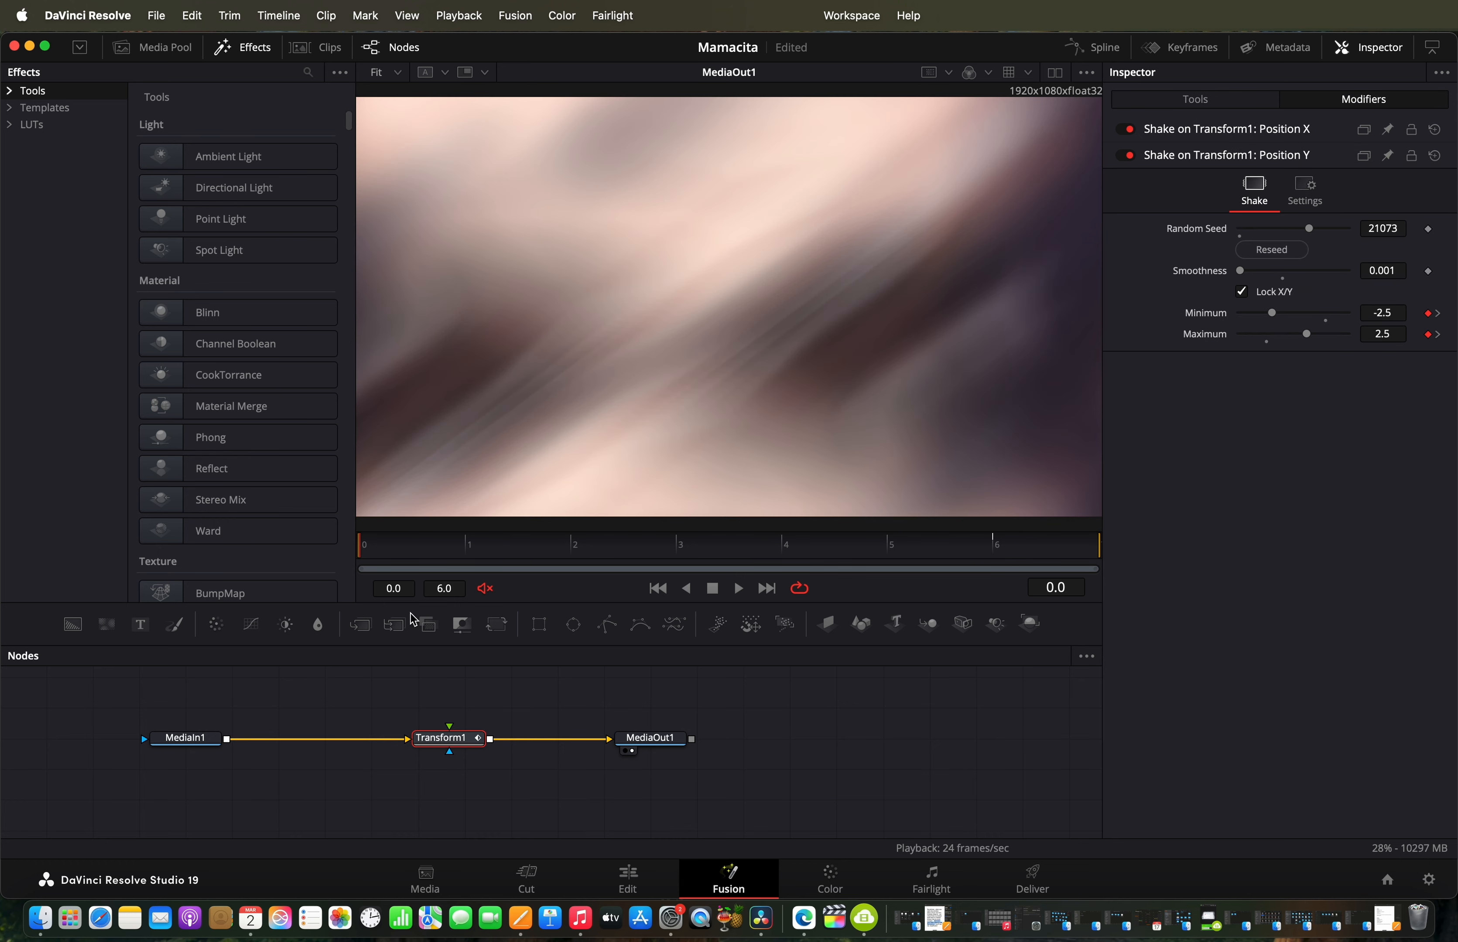
{"action": "left_click_drag", "start_coordinate": [399, 559], "coordinate": [361, 564]}
{"action": "right_click", "coordinate": [528, 589]}
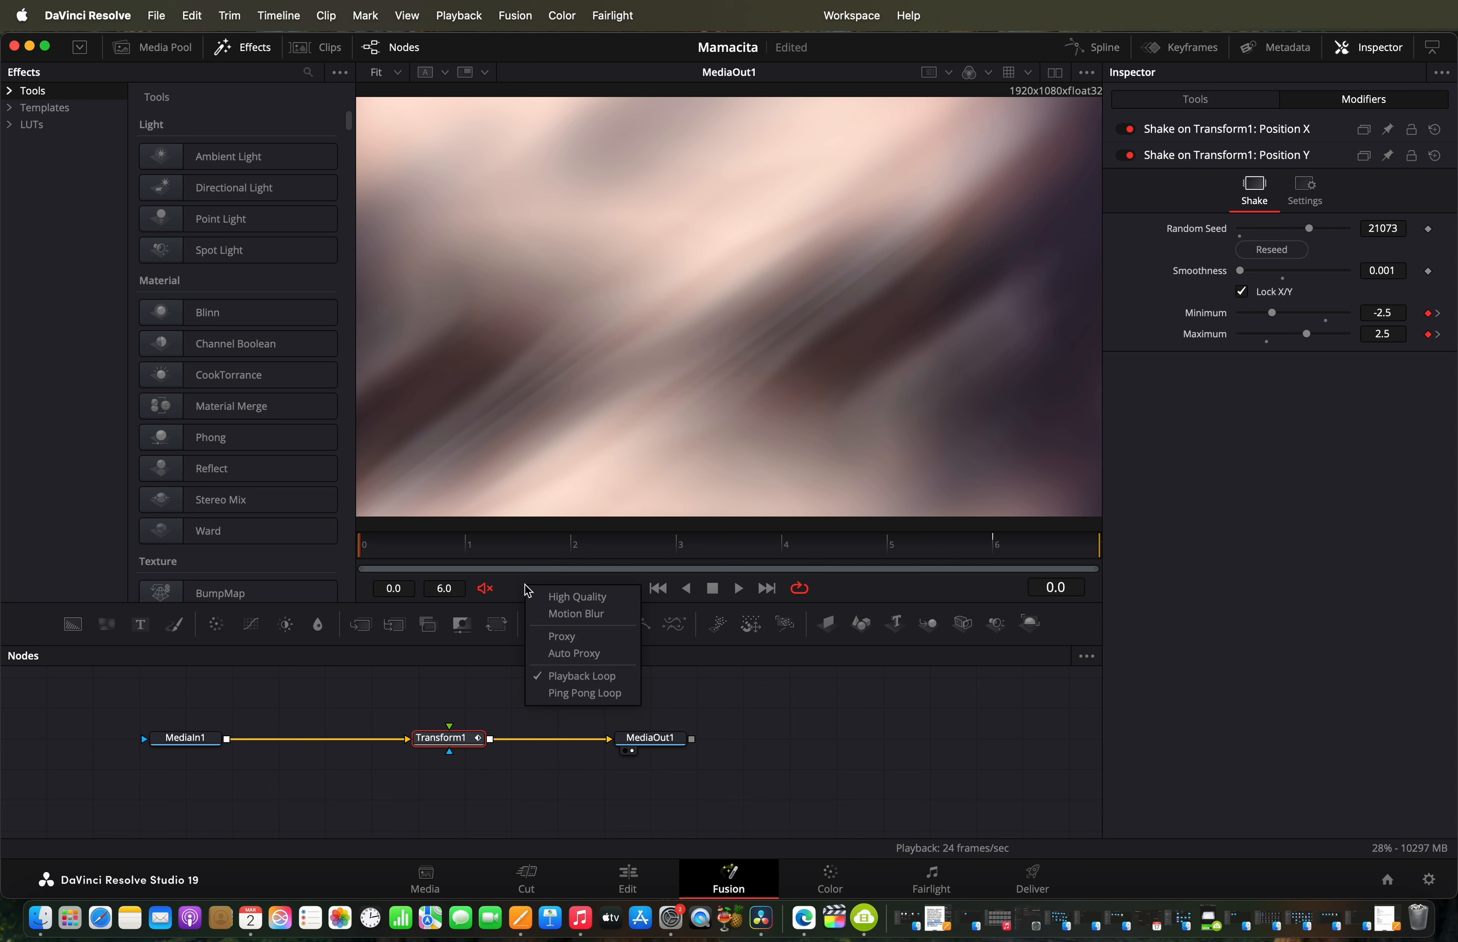
{"action": "key", "text": "Escape"}
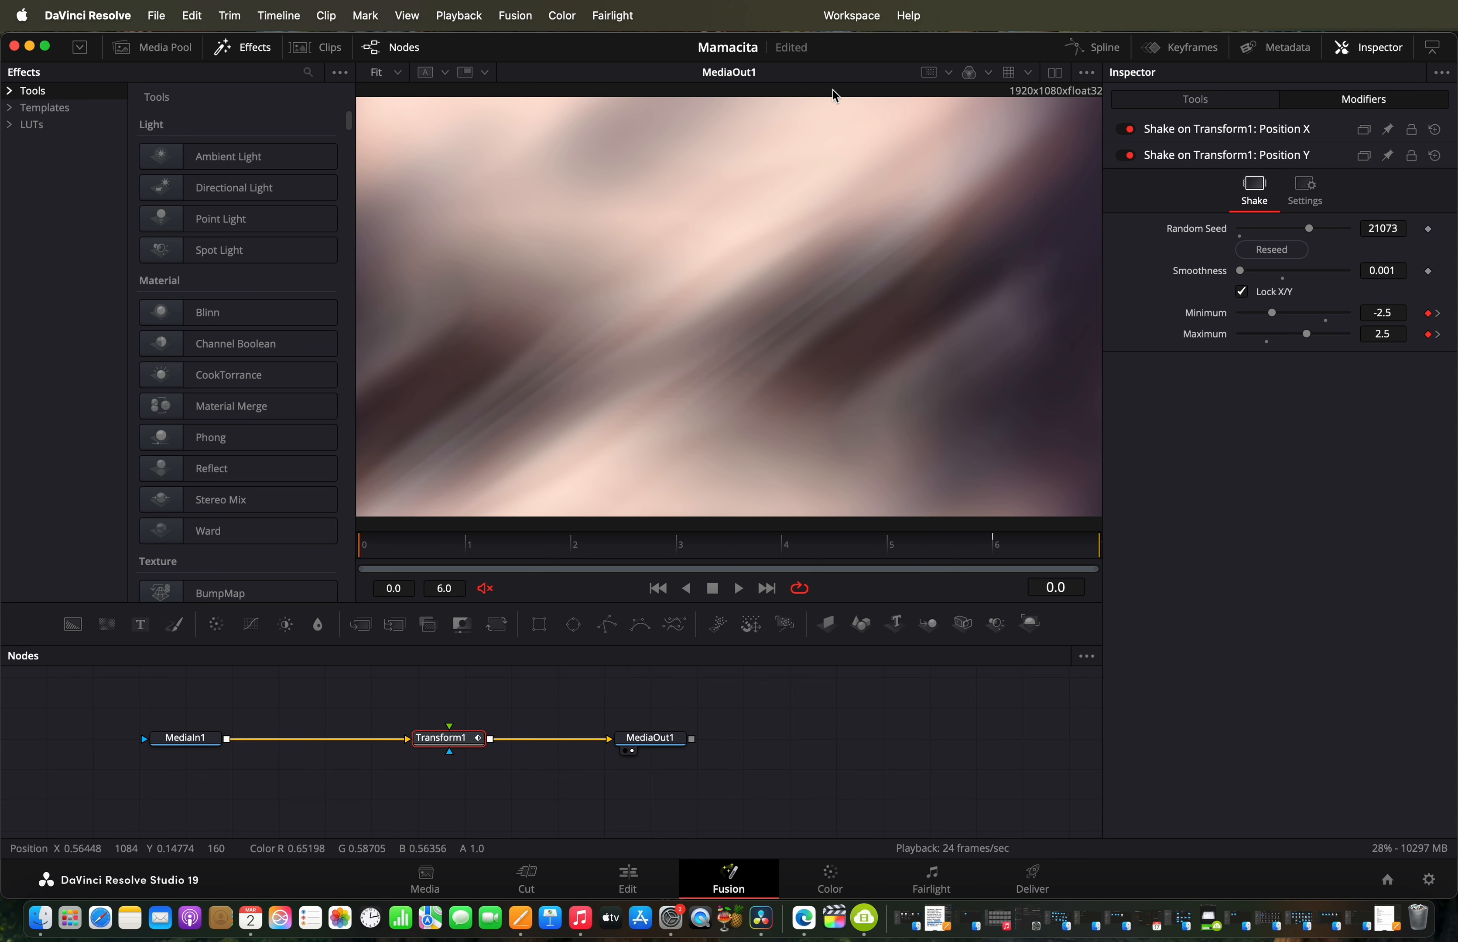
Step: Return to the Edit page and scrub the shake from Marker 5 to 01:00:08:10
{"action": "left_click", "coordinate": [631, 882]}
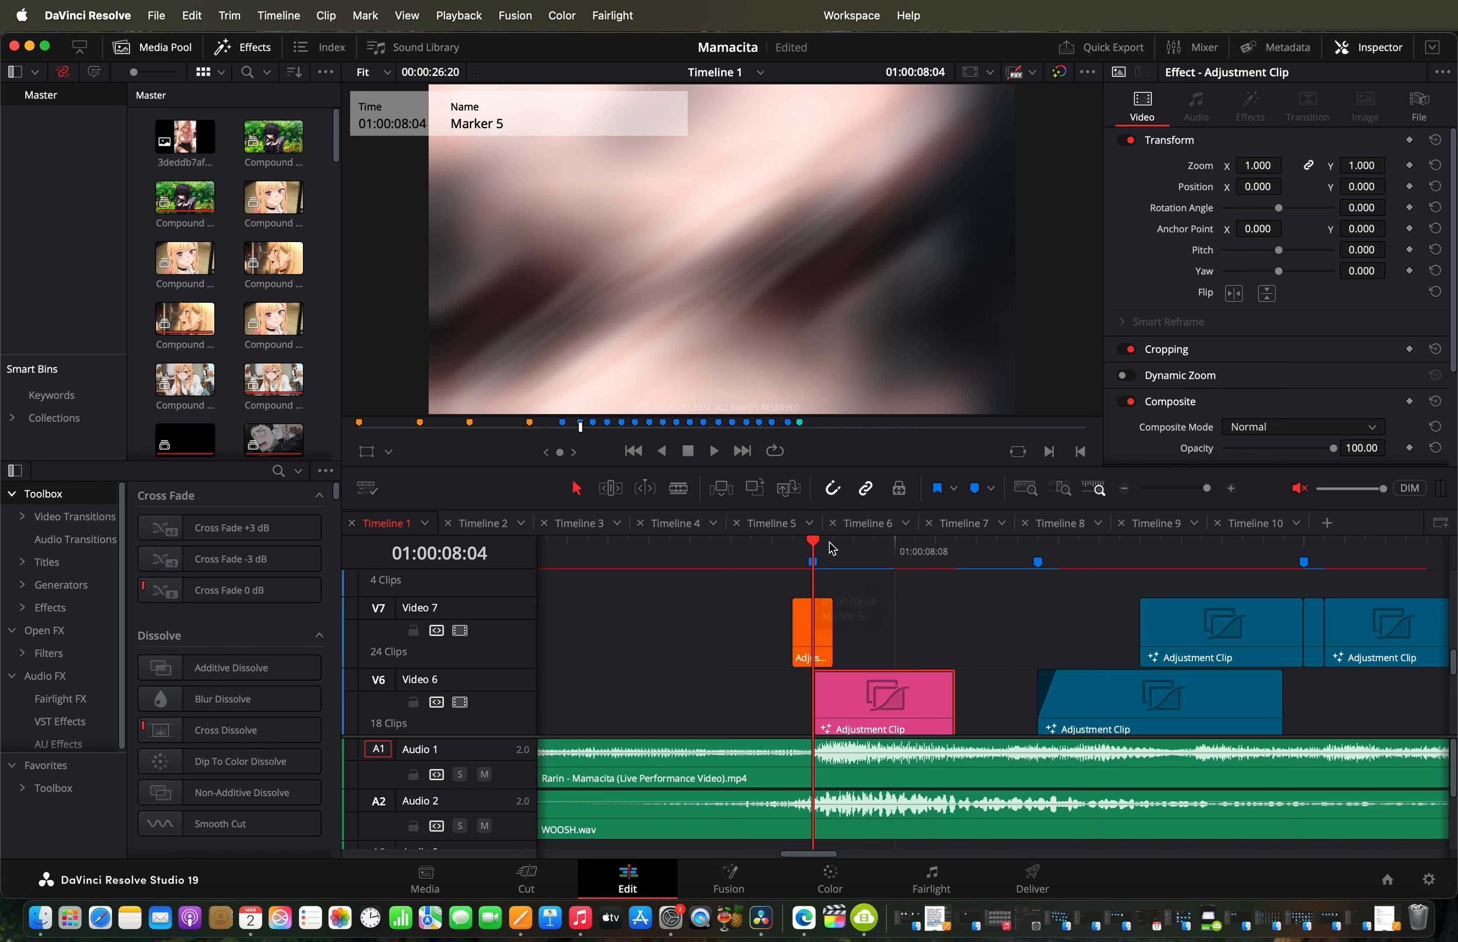
{"action": "left_click", "coordinate": [856, 553]}
{"action": "left_click_drag", "start_coordinate": [856, 553], "coordinate": [937, 592]}
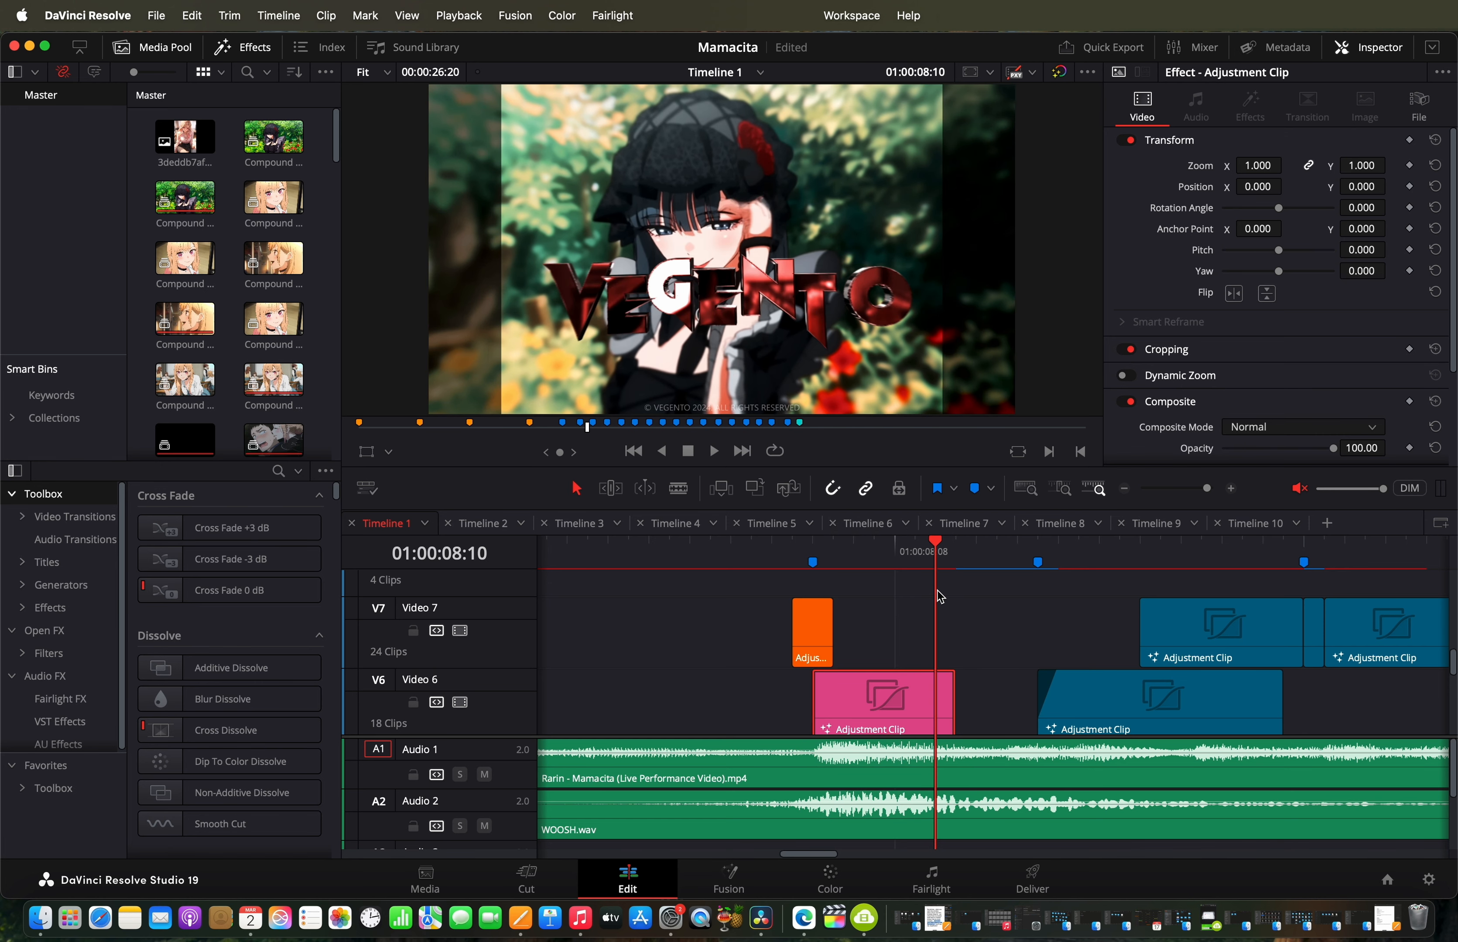
Step: Look through the stacked video tracks and open the Fusion Composition on Video 2 under the playhead in the Fusion page
{"action": "scroll", "coordinate": [947, 652], "scroll_direction": "up", "scroll_amount": 1}
{"action": "scroll", "coordinate": [948, 653], "scroll_direction": "up", "scroll_amount": 3}
{"action": "scroll", "coordinate": [947, 652], "scroll_direction": "down", "scroll_amount": 6}
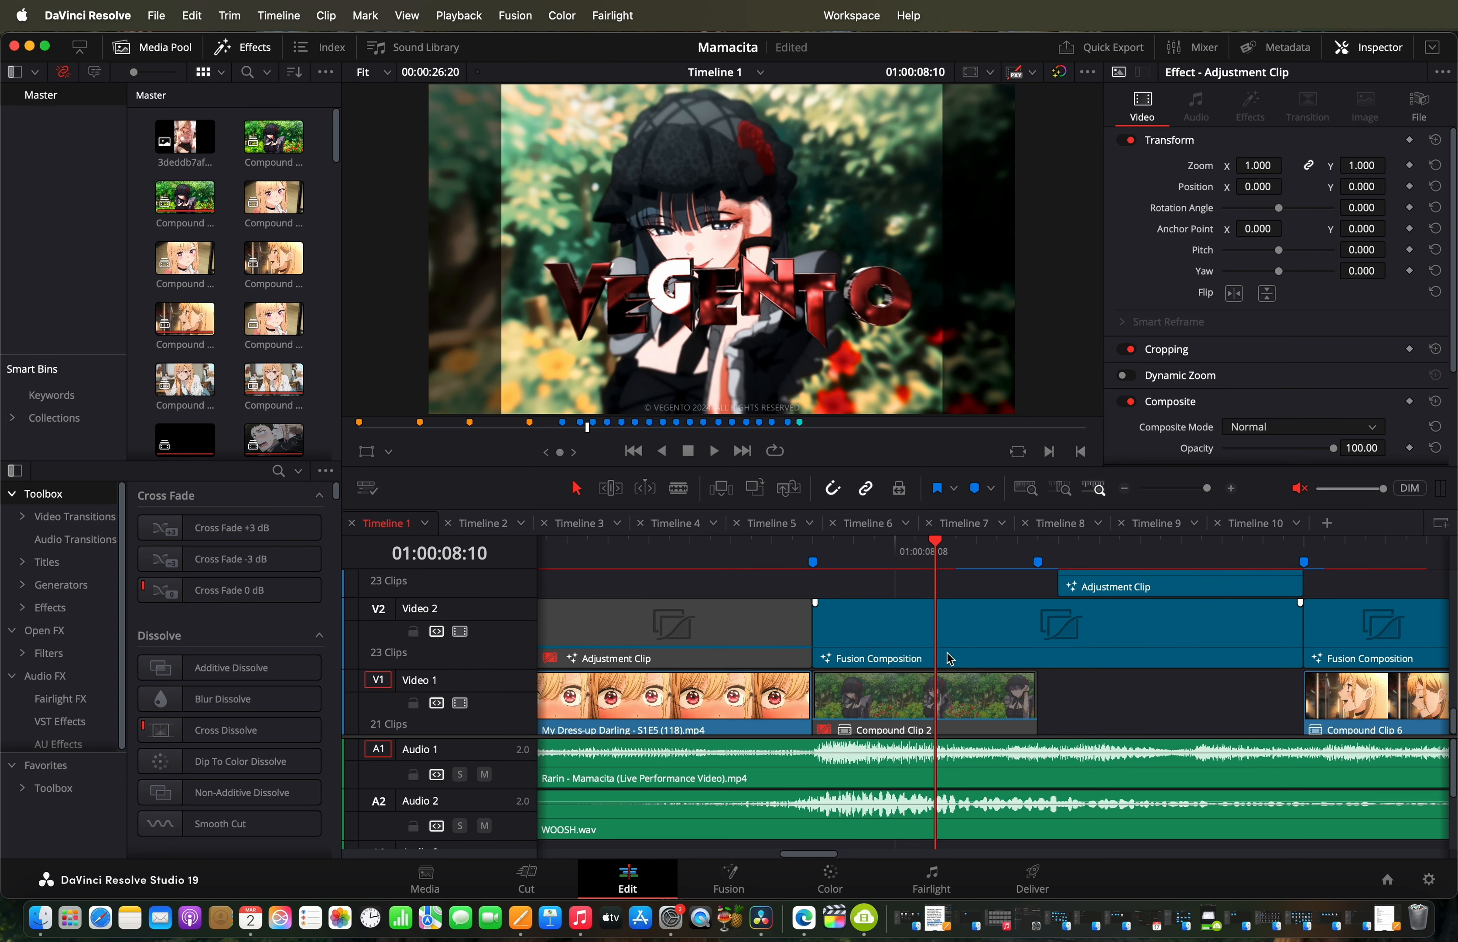
{"action": "scroll", "coordinate": [947, 652], "scroll_direction": "up", "scroll_amount": 2}
{"action": "scroll", "coordinate": [947, 653], "scroll_direction": "up", "scroll_amount": 5}
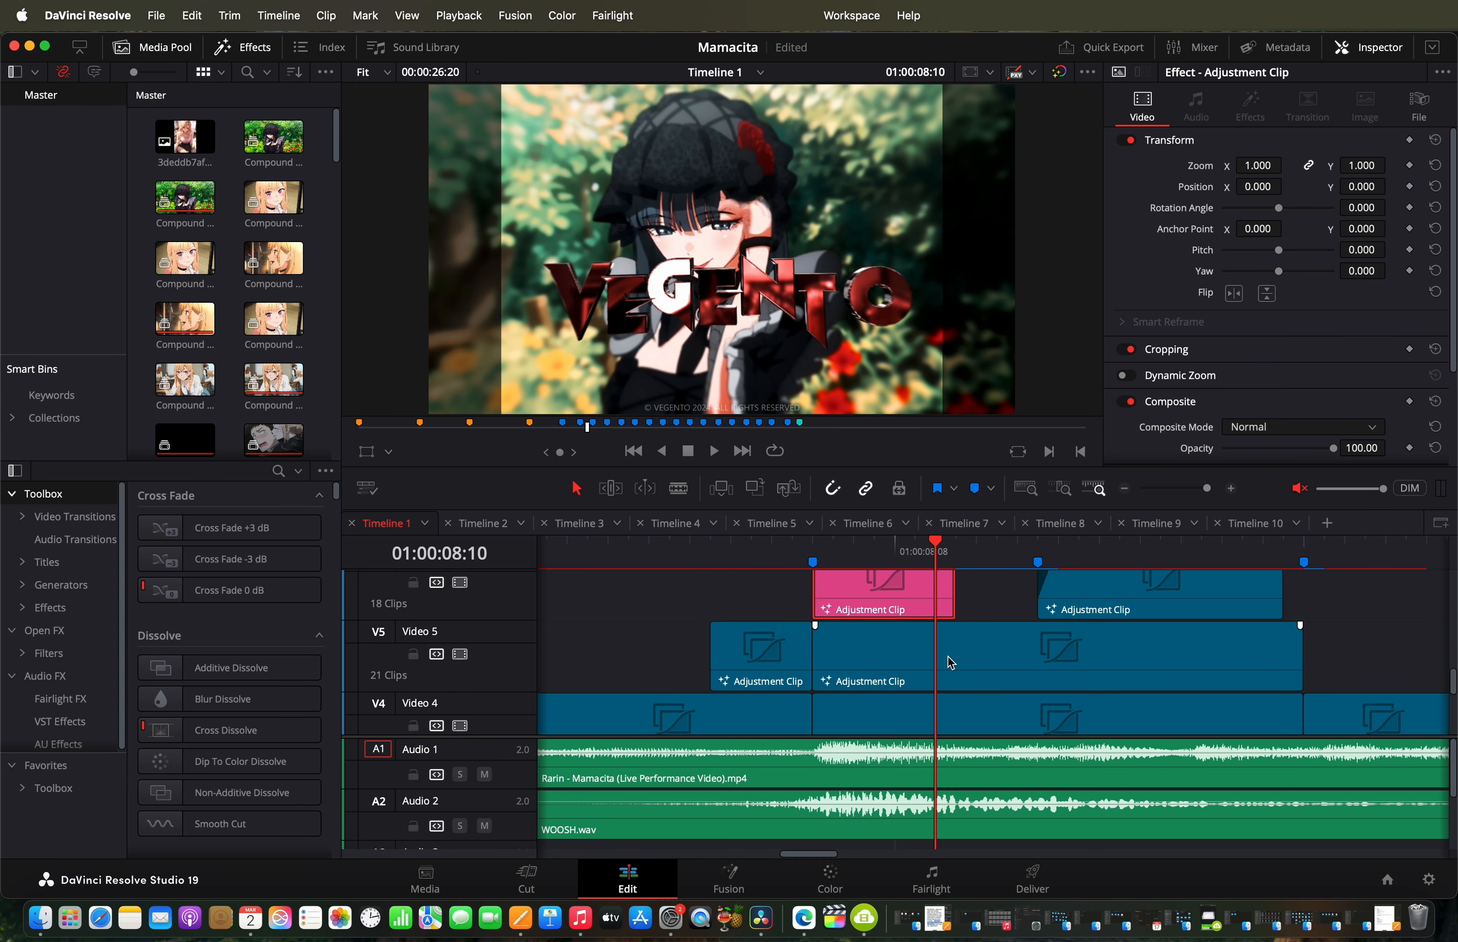
{"action": "scroll", "coordinate": [948, 643], "scroll_direction": "up", "scroll_amount": 3}
{"action": "scroll", "coordinate": [948, 657], "scroll_direction": "up", "scroll_amount": 1}
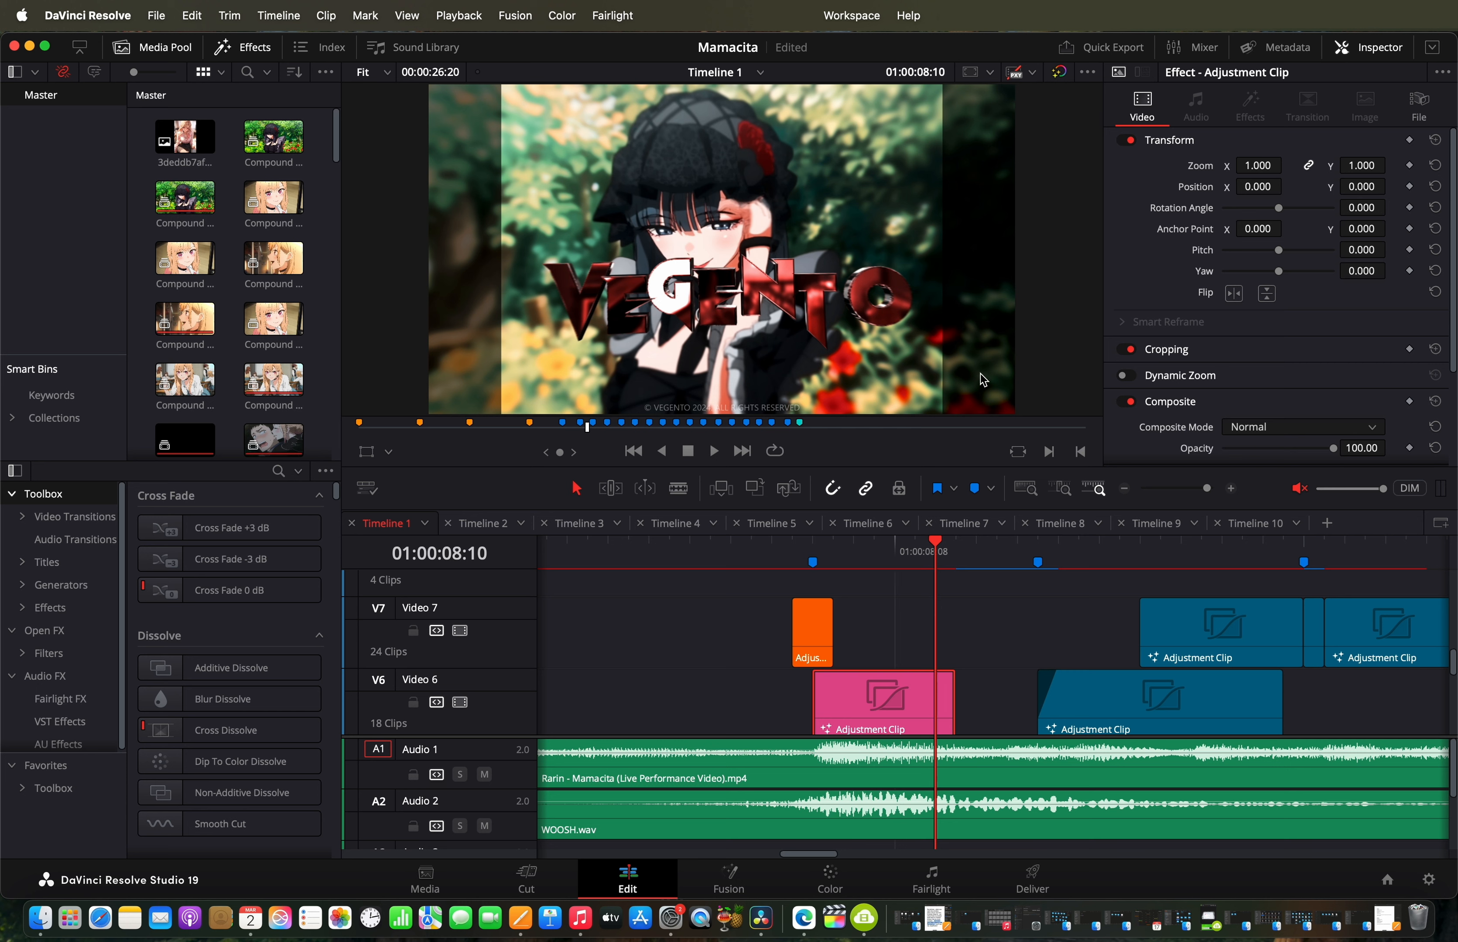
{"action": "scroll", "coordinate": [979, 690], "scroll_direction": "down", "scroll_amount": 5}
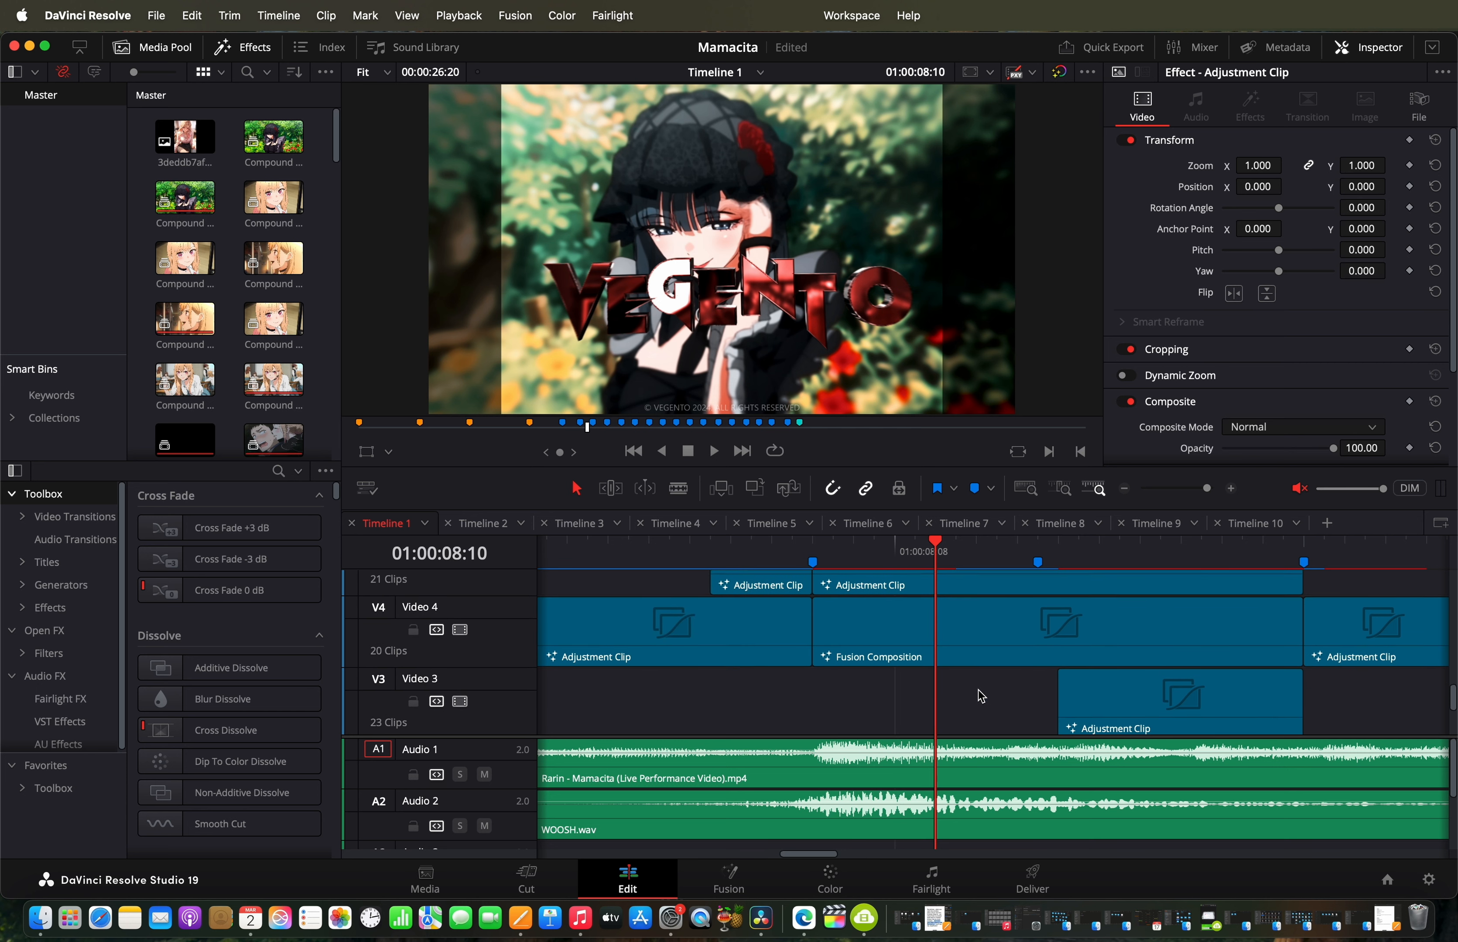
{"action": "left_click", "coordinate": [940, 641]}
{"action": "right_click", "coordinate": [962, 647]}
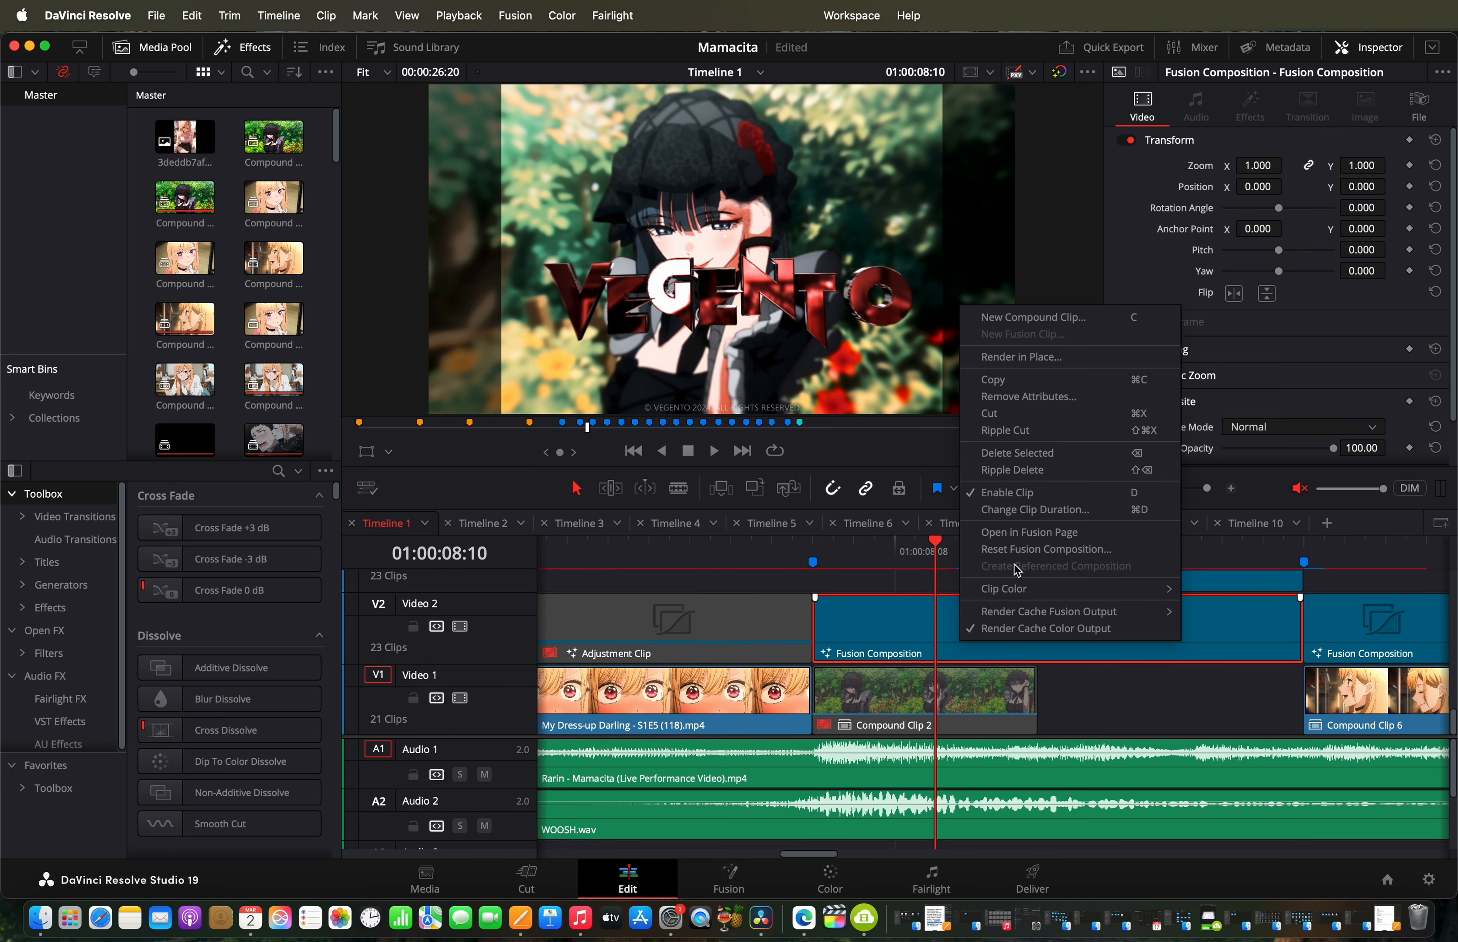
{"action": "left_click", "coordinate": [1028, 530]}
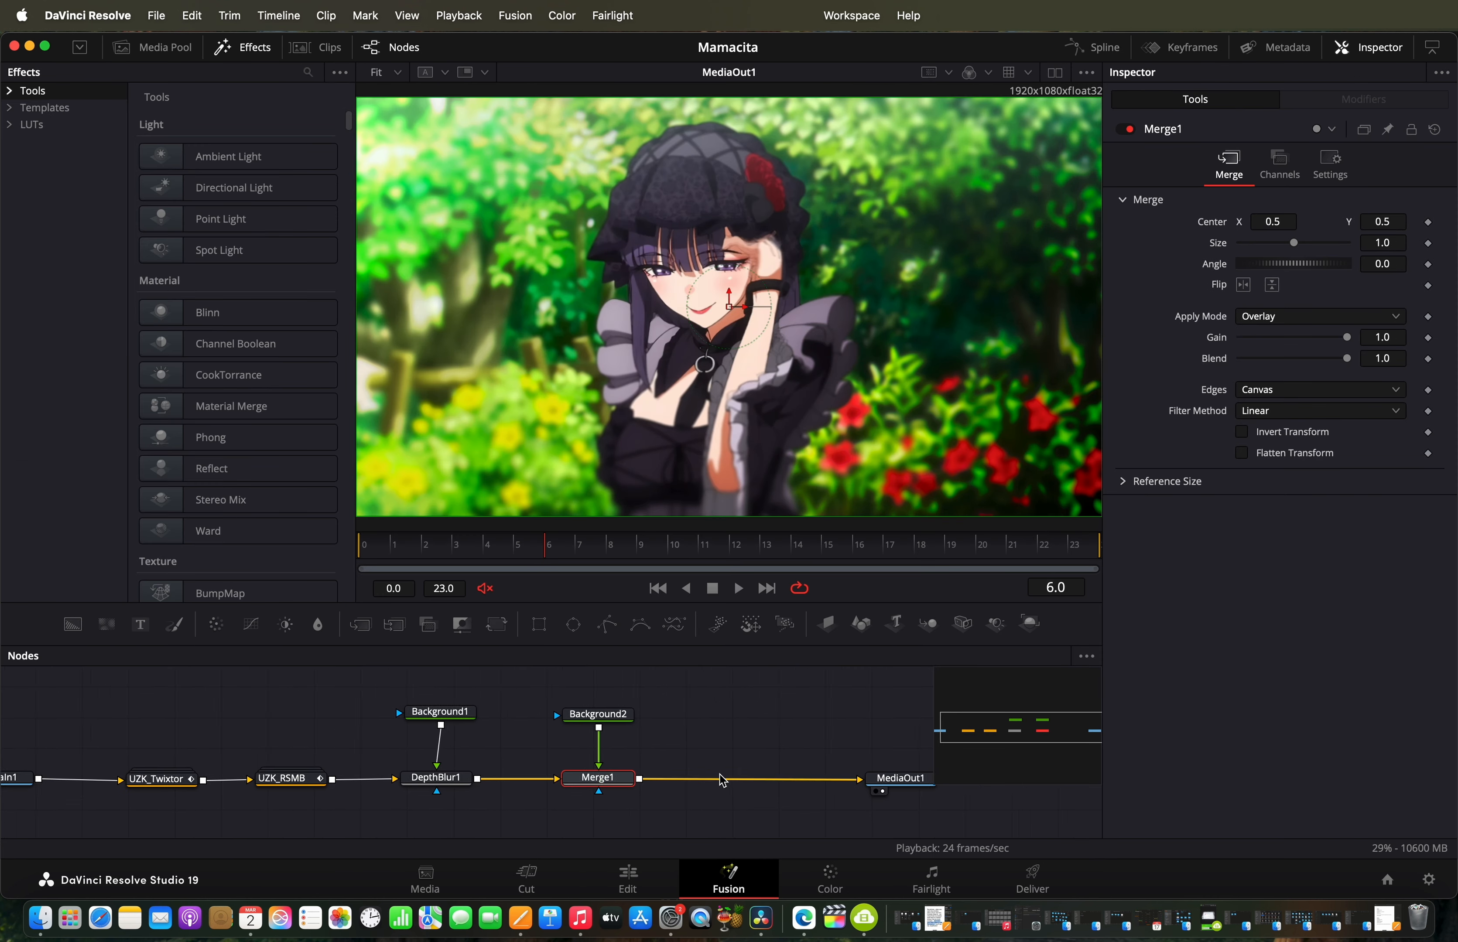
Step: Nudge the UZK_Twixtor and UZK_RSMB nodes slightly toward MediaIn1 and select both to inspect their controls
{"action": "scroll", "coordinate": [875, 735], "scroll_direction": "left", "scroll_amount": 2}
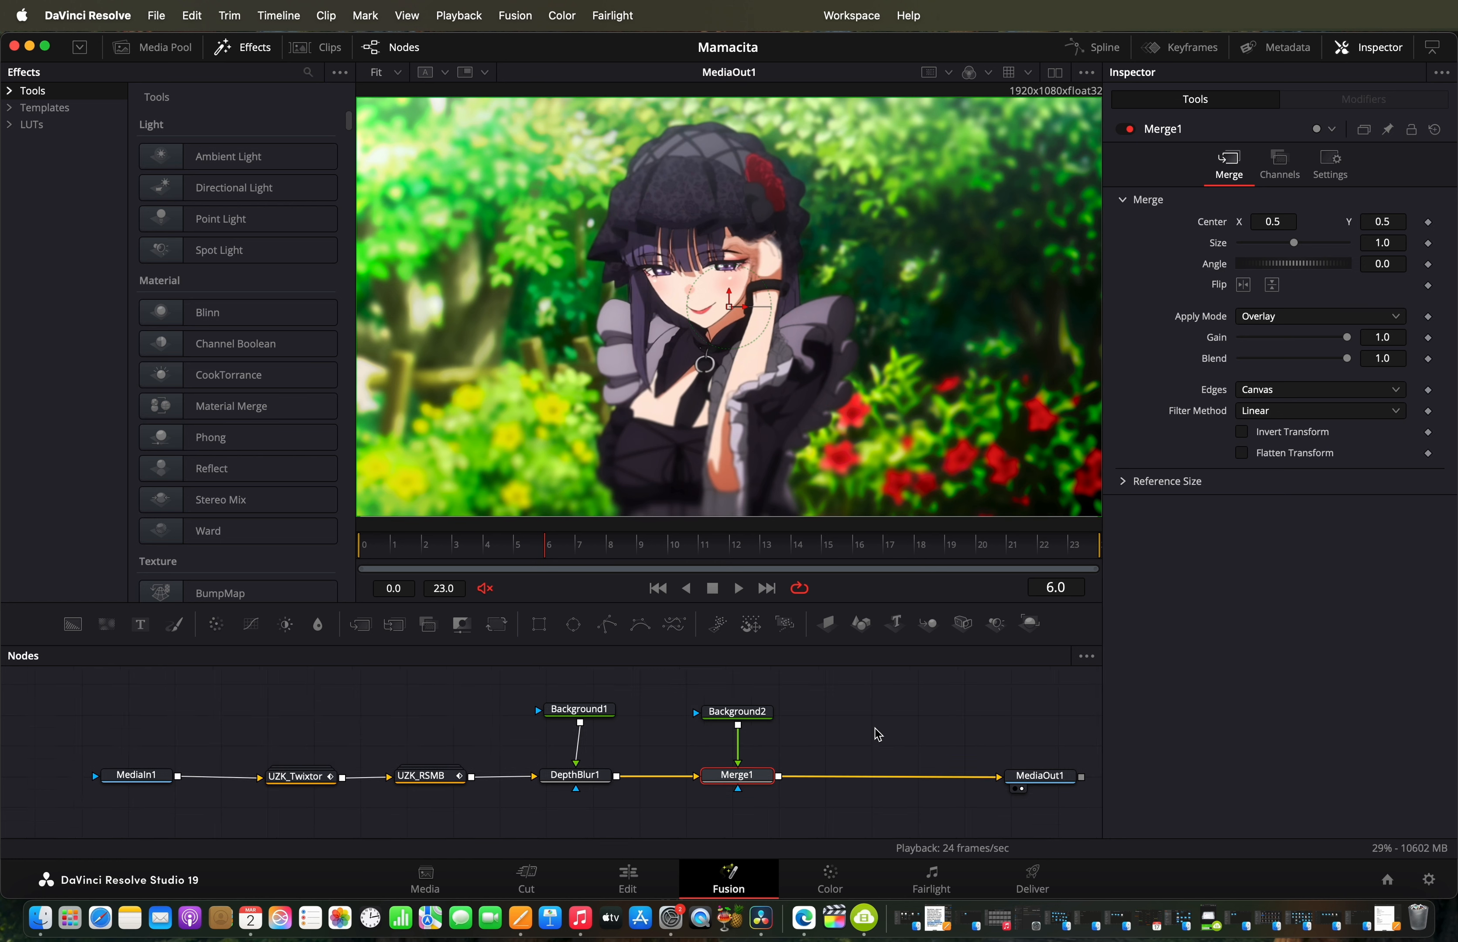
{"action": "scroll", "coordinate": [828, 736], "scroll_direction": "right", "scroll_amount": 2}
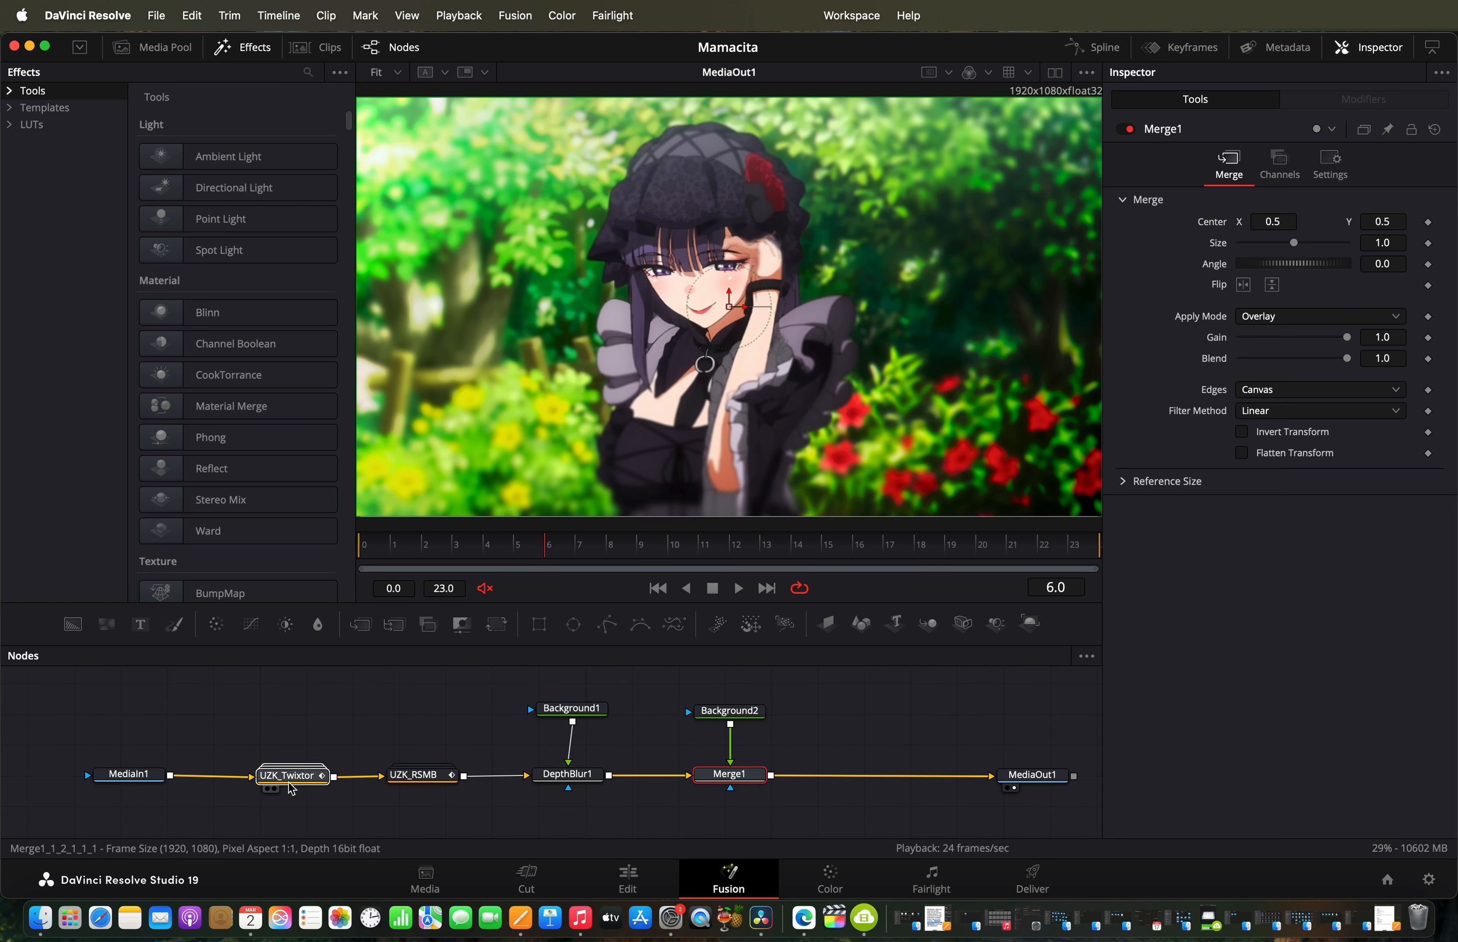
{"action": "left_click_drag", "start_coordinate": [293, 788], "coordinate": [282, 788]}
{"action": "left_click_drag", "start_coordinate": [417, 787], "coordinate": [415, 787]}
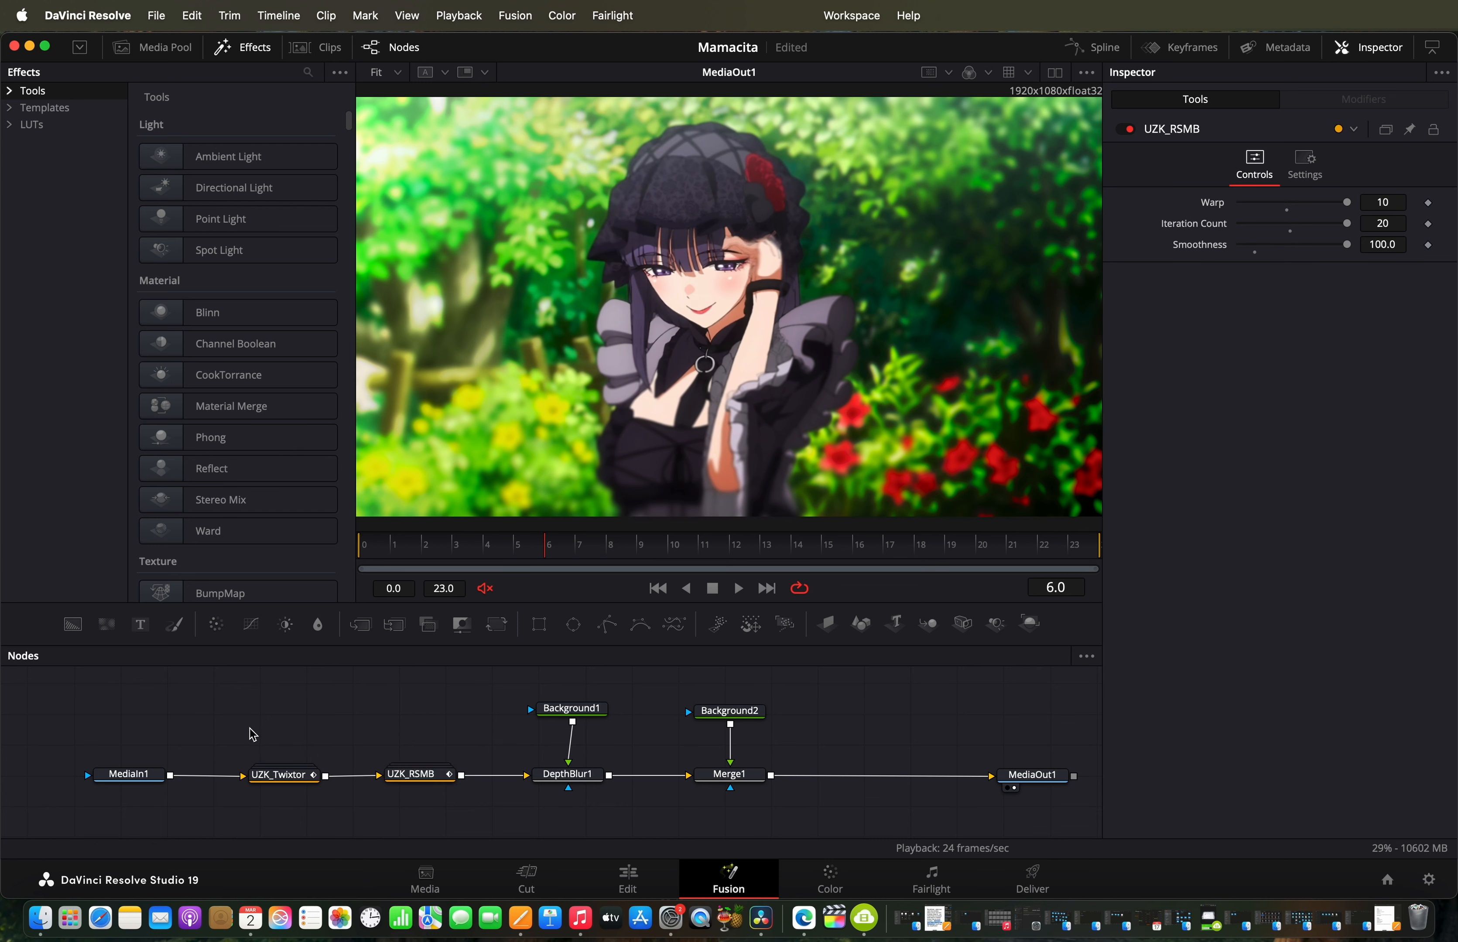
{"action": "left_click_drag", "start_coordinate": [236, 730], "coordinate": [480, 821]}
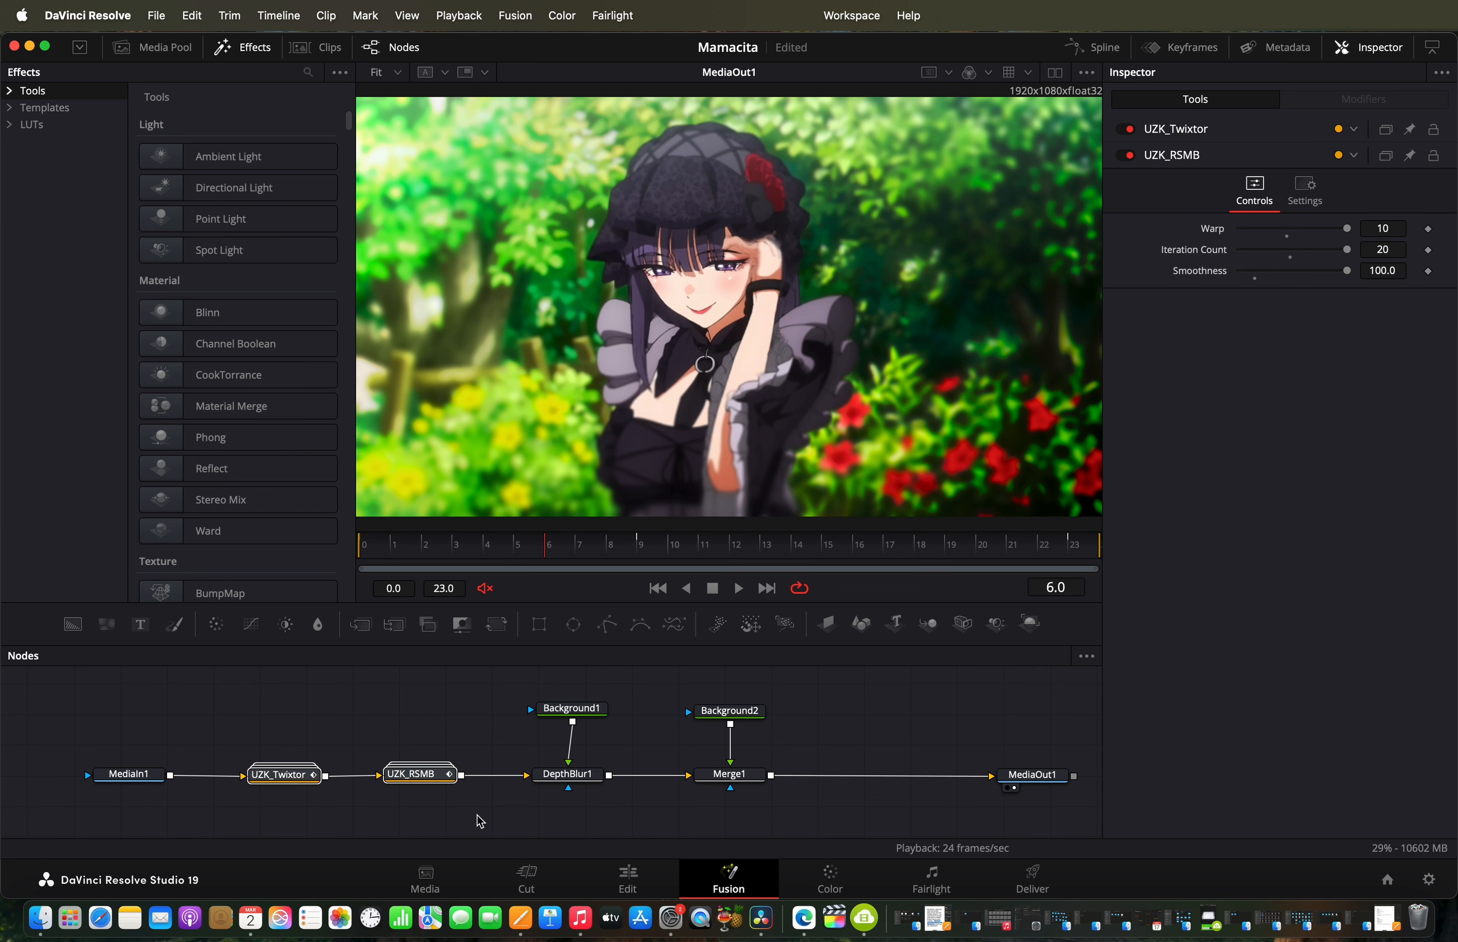
{"action": "left_click", "coordinate": [266, 693]}
{"action": "left_click_drag", "start_coordinate": [263, 694], "coordinate": [458, 790]}
Step: Select the Background1 node feeding DepthBlur1 to examine its radial gradient settings
{"action": "scroll", "coordinate": [552, 747], "scroll_direction": "right", "scroll_amount": 3}
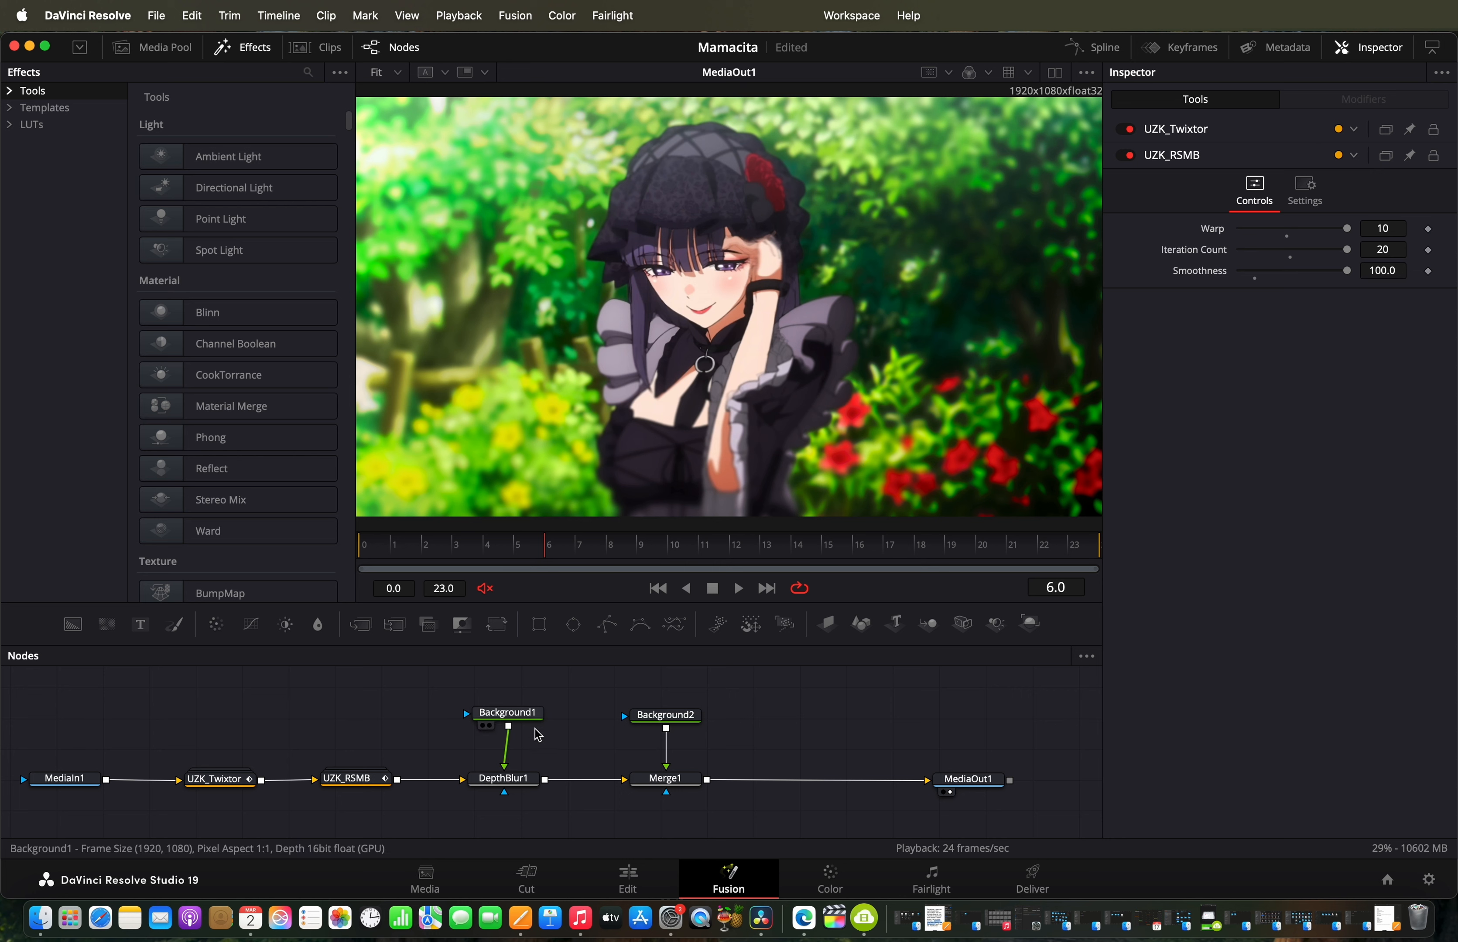
{"action": "left_click", "coordinate": [508, 713]}
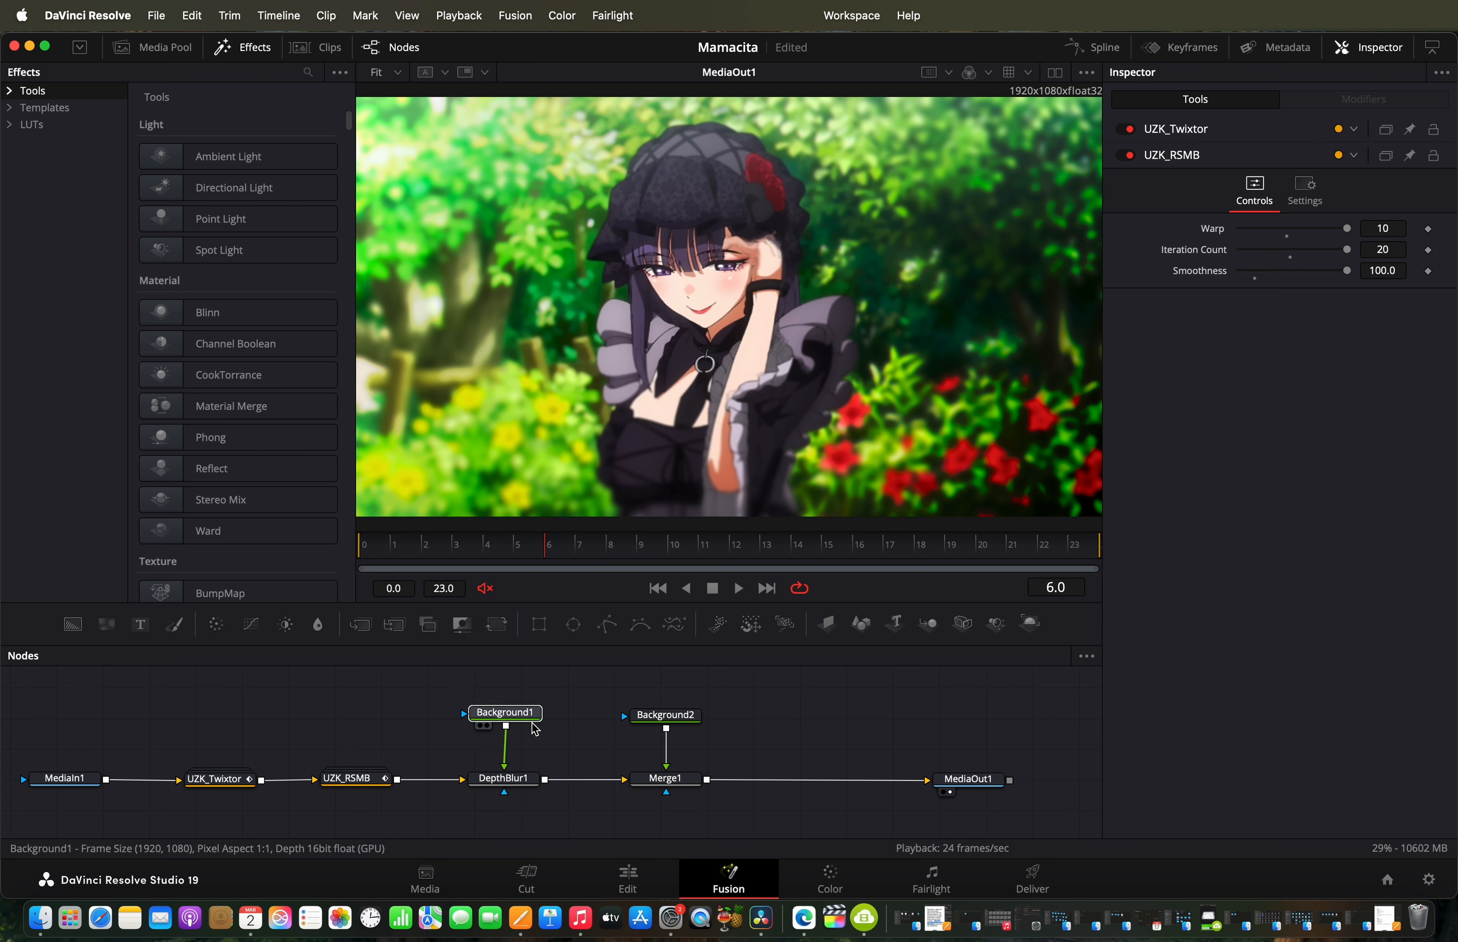
{"action": "left_click", "coordinate": [617, 767]}
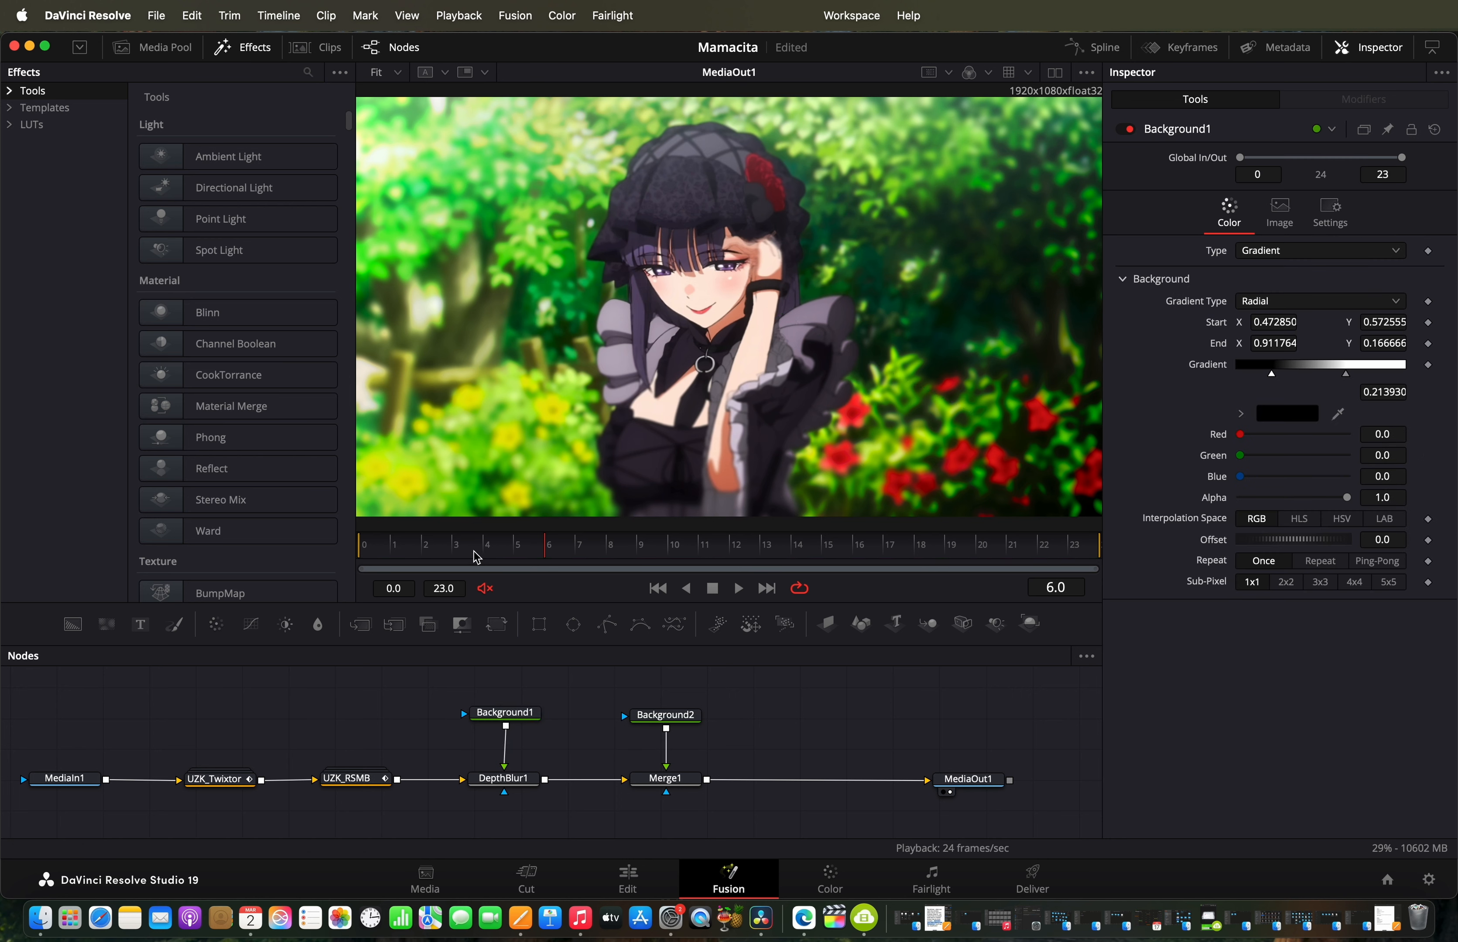
Step: Inspect the DepthBlur1 node's blur settings and display the Background1 radial gradient feeding it in the viewer
{"action": "left_click", "coordinate": [424, 556]}
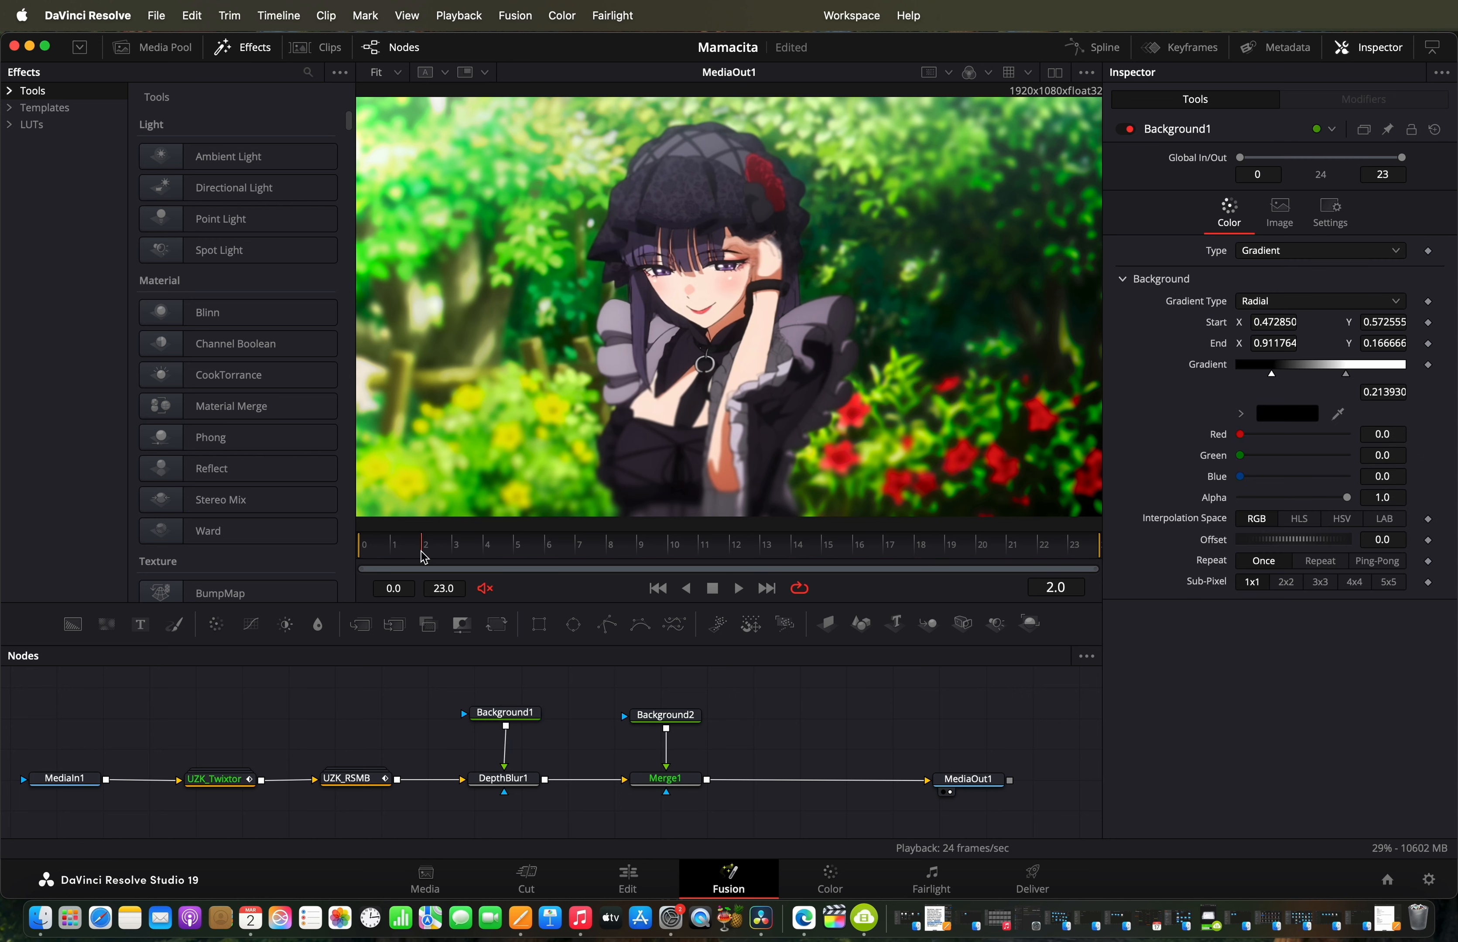
{"action": "left_click", "coordinate": [504, 781]}
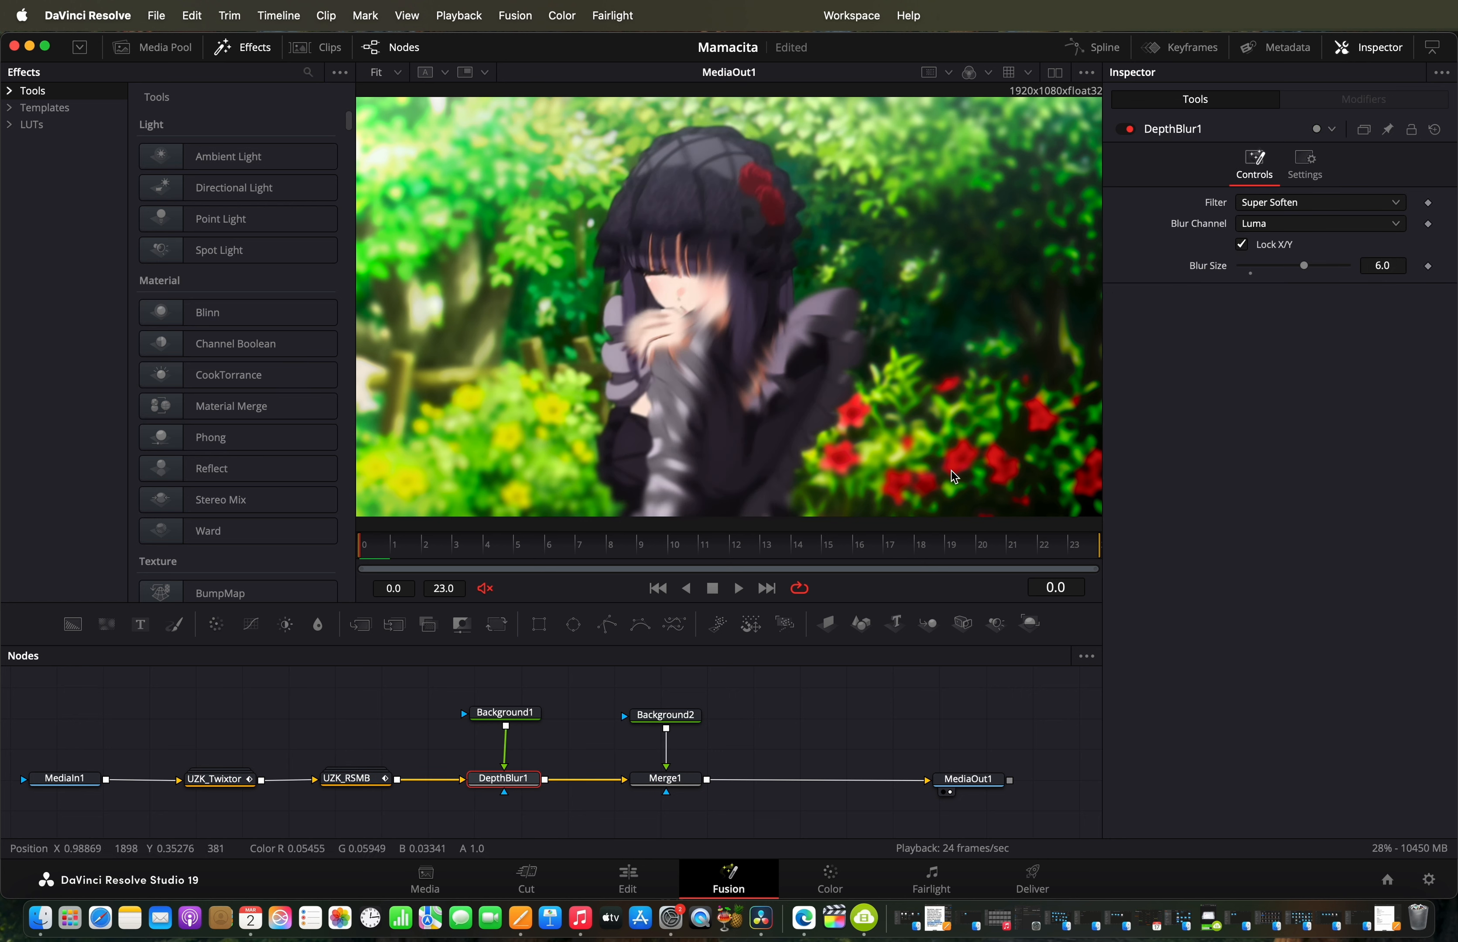
{"action": "left_click", "coordinate": [523, 723]}
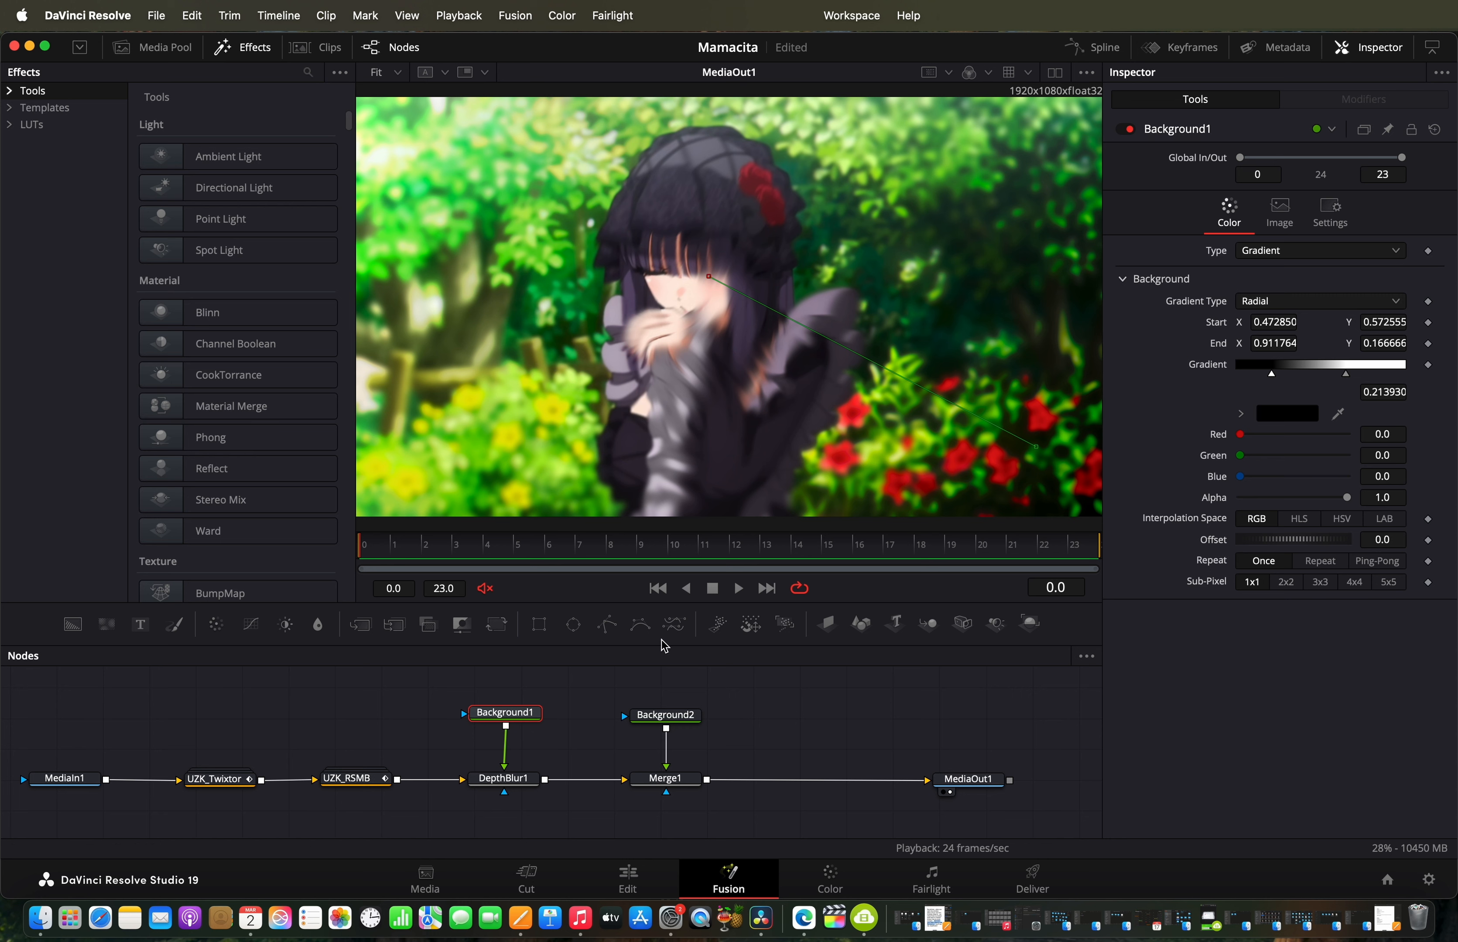
{"action": "left_click", "coordinate": [482, 727]}
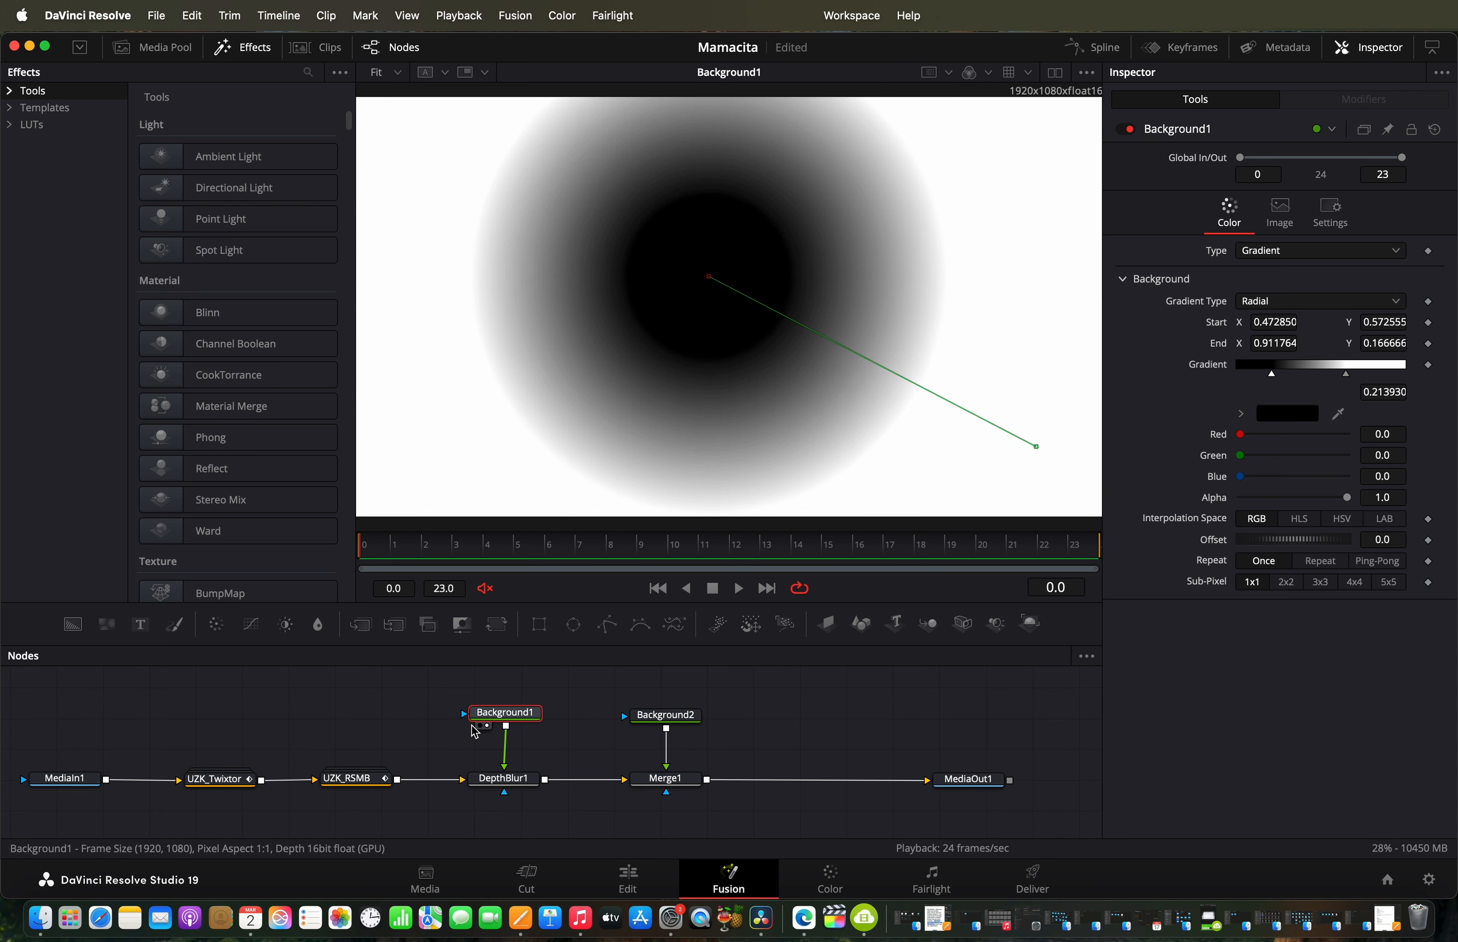
Step: View the Merge1 and Background2 outputs, inspect Merge1's settings, and scrub the final MediaOut1 result to frame 17
{"action": "left_click", "coordinate": [647, 793]}
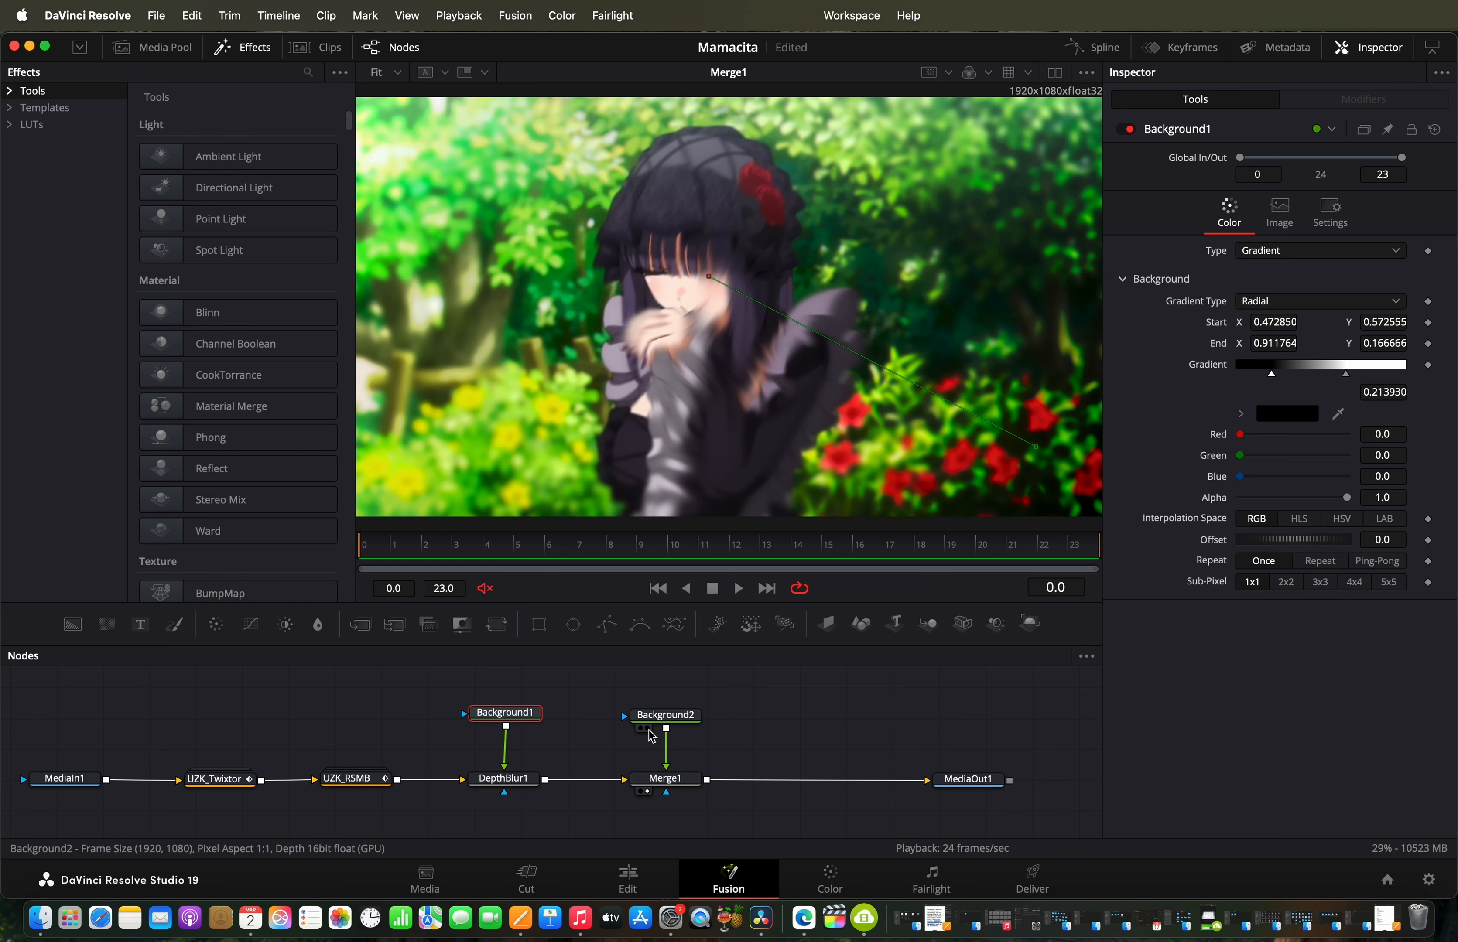
{"action": "left_click", "coordinate": [648, 732]}
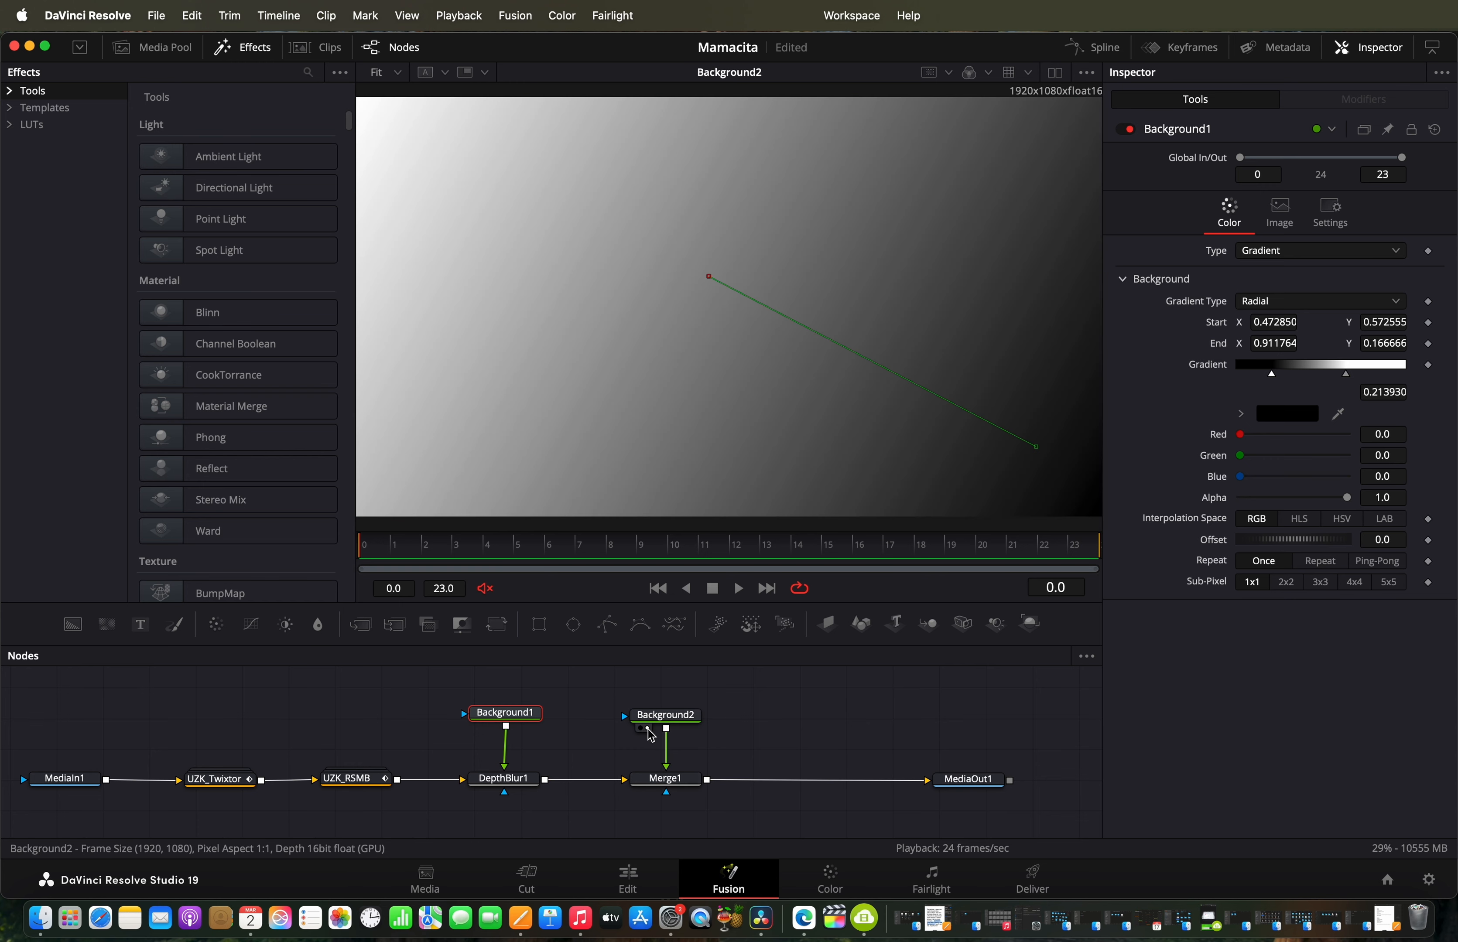
{"action": "left_click", "coordinate": [677, 788]}
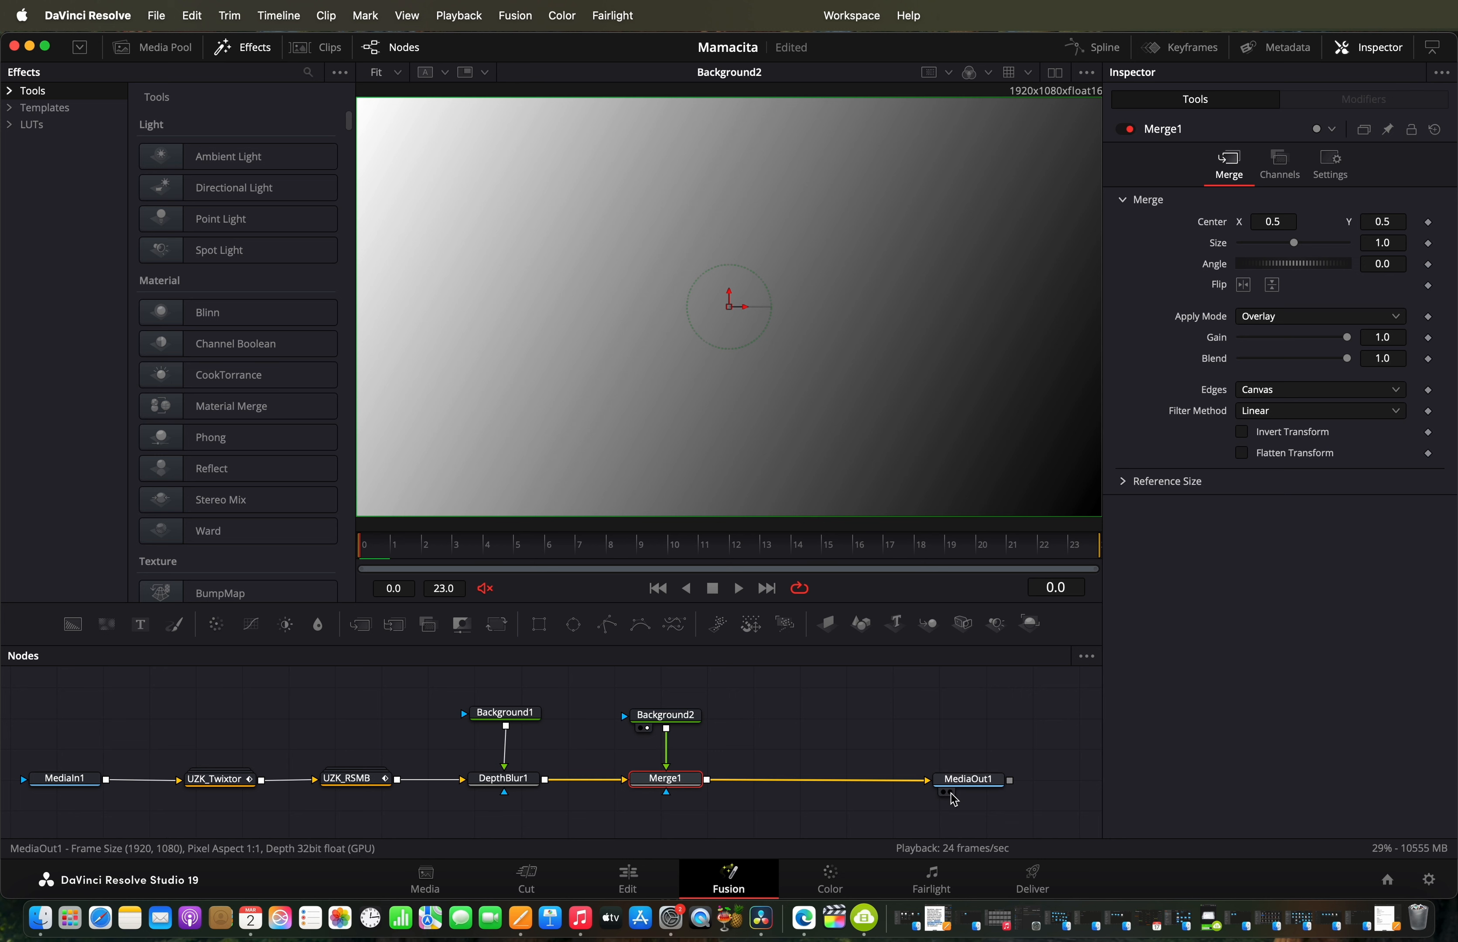
{"action": "left_click", "coordinate": [948, 792]}
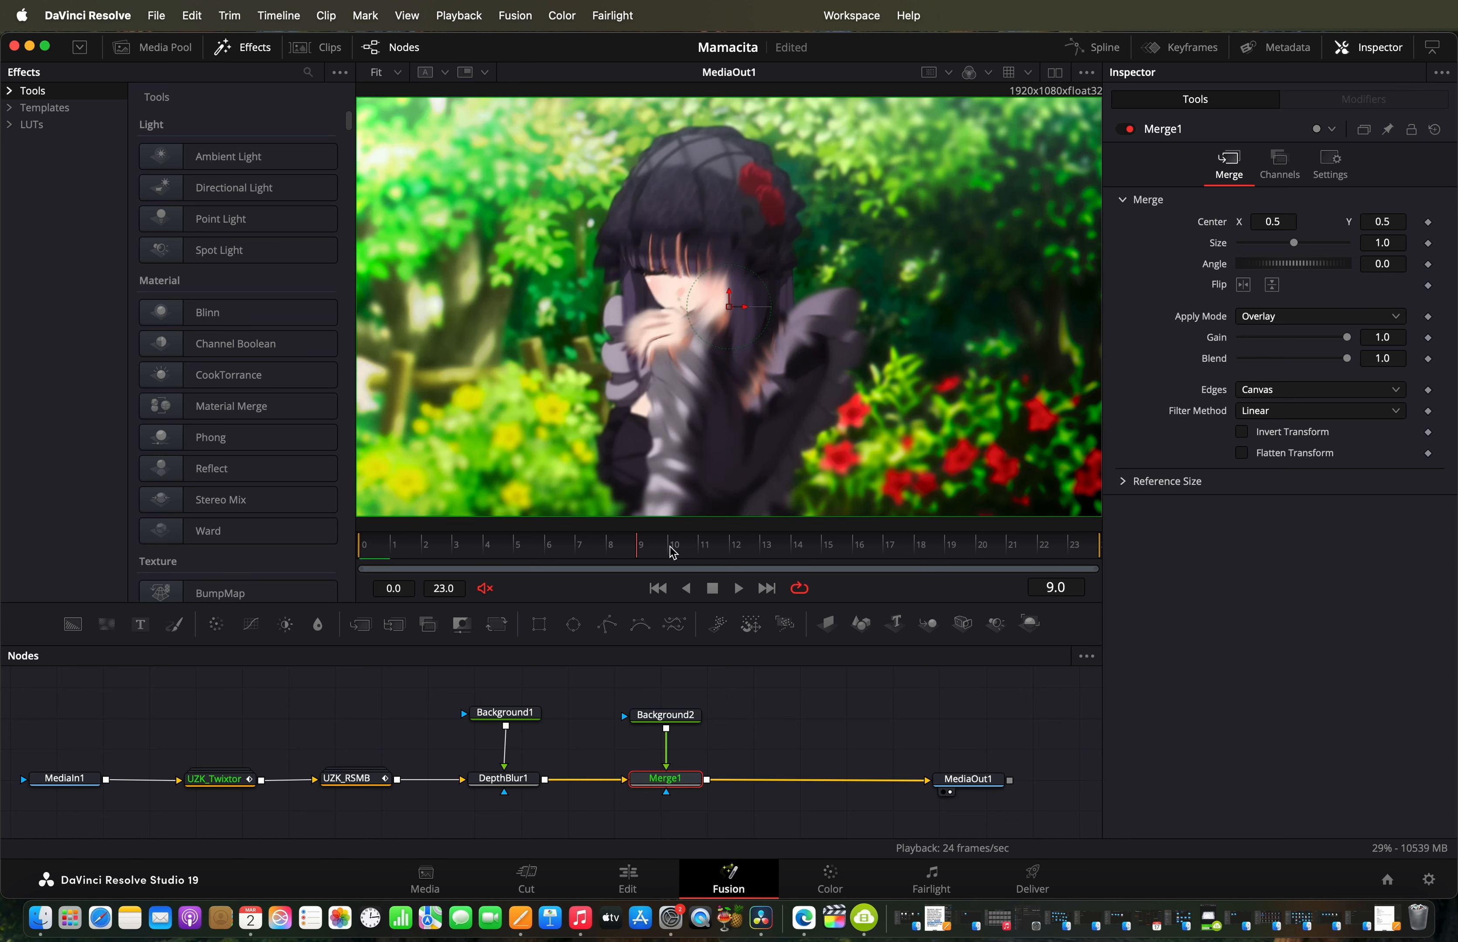
{"action": "left_click_drag", "start_coordinate": [748, 556], "coordinate": [817, 559]}
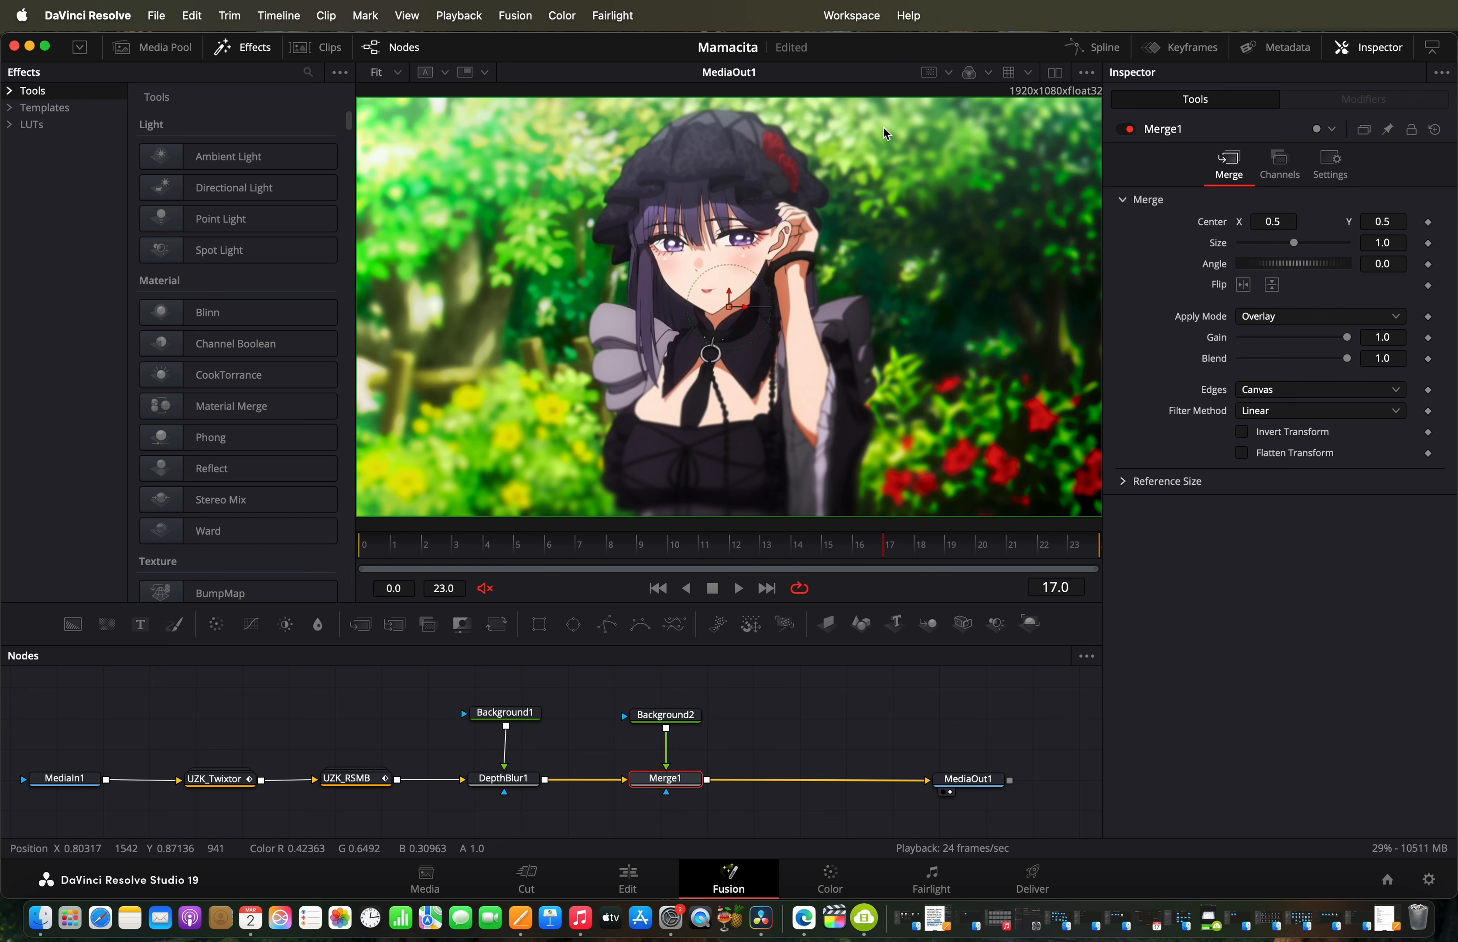
Step: Return to the Edit page and open the Video 3 Adjustment Clip under the playhead in the Fusion page
{"action": "left_click", "coordinate": [628, 880]}
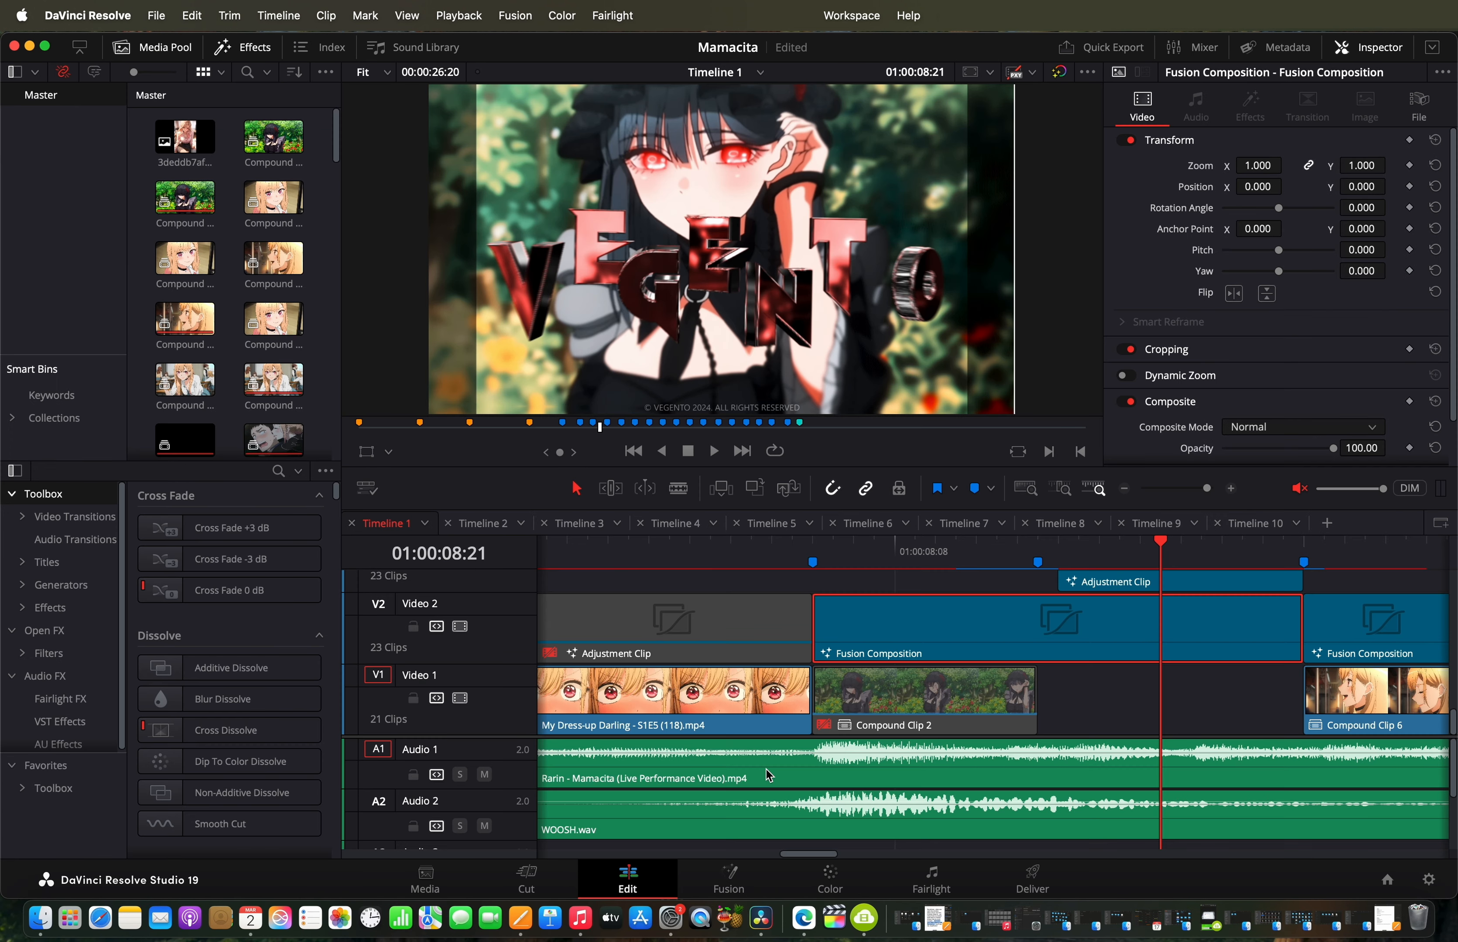
{"action": "scroll", "coordinate": [1039, 672], "scroll_direction": "up", "scroll_amount": 3}
{"action": "scroll", "coordinate": [1041, 680], "scroll_direction": "right", "scroll_amount": 3}
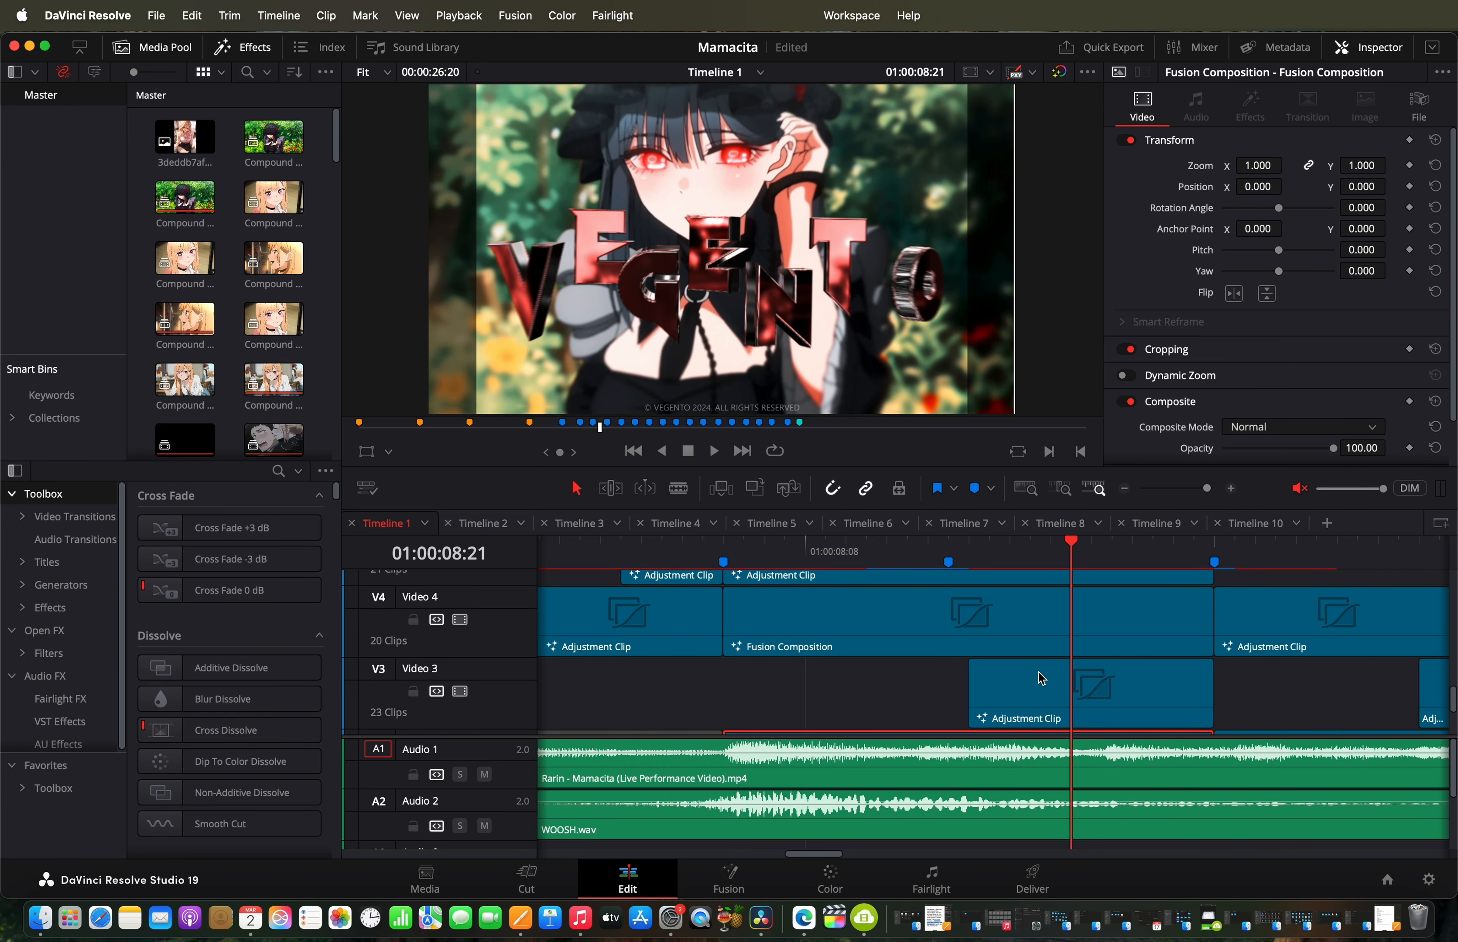
{"action": "left_click", "coordinate": [1076, 701]}
{"action": "right_click", "coordinate": [1076, 701]}
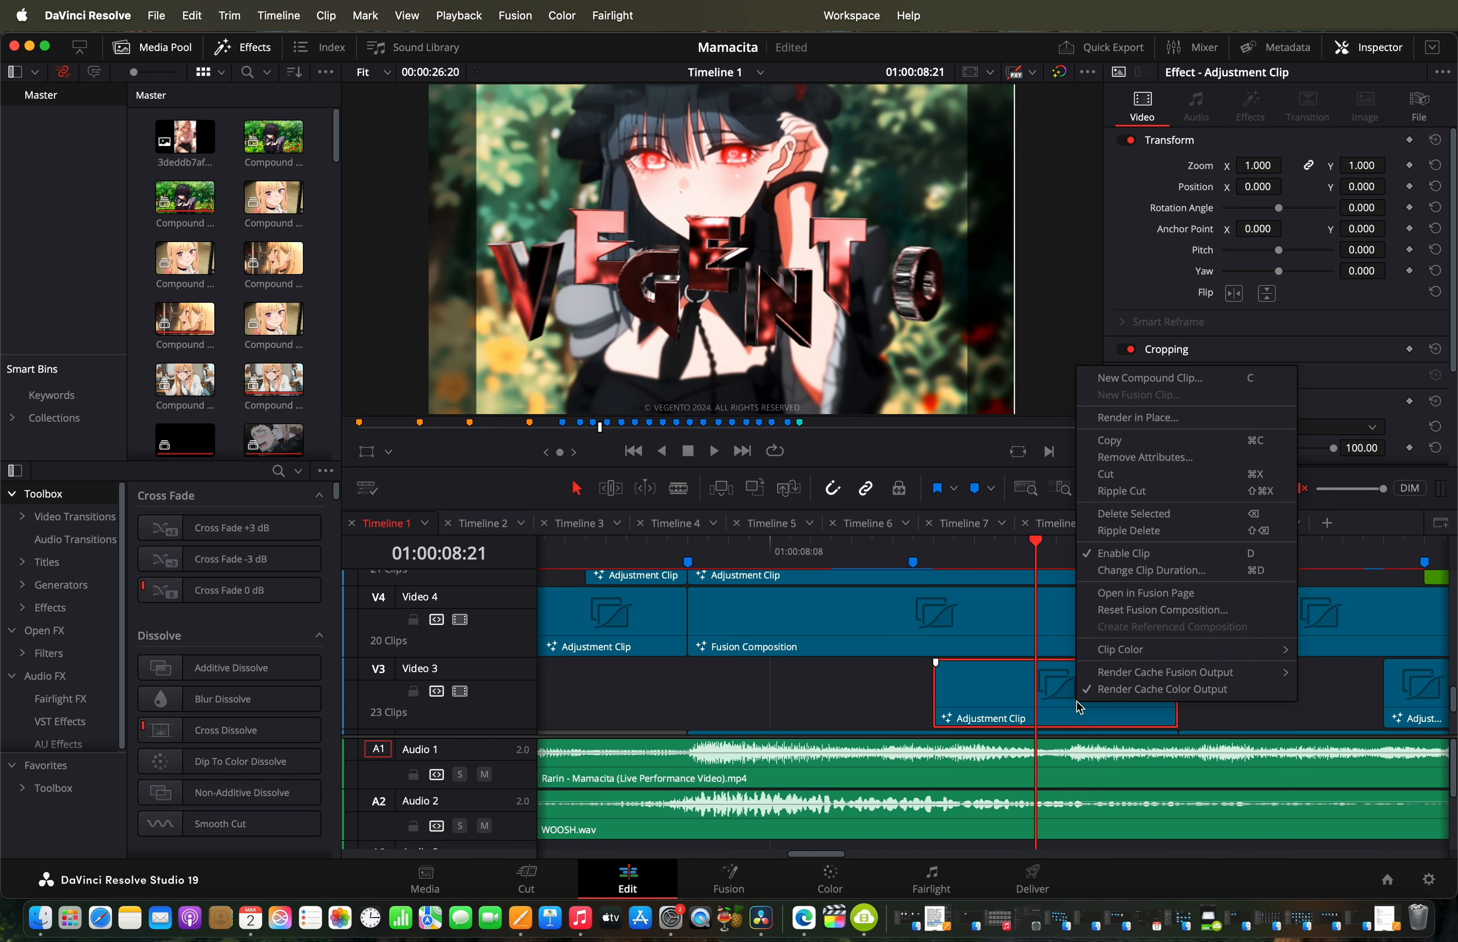
{"action": "left_click", "coordinate": [1144, 593]}
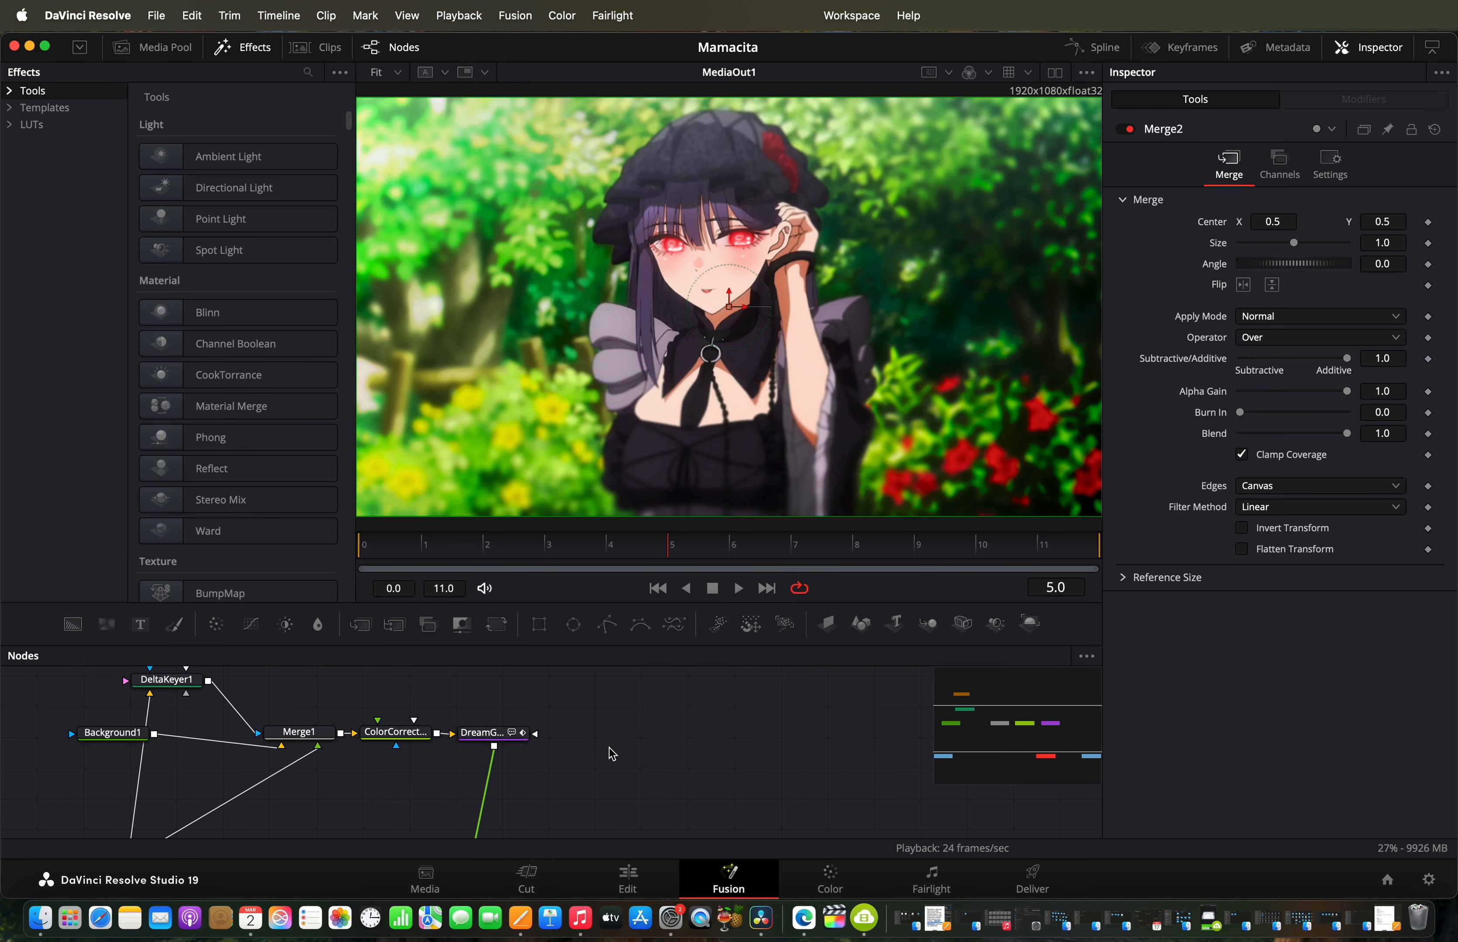
Step: Look through the adjustment clip's node graph and display the DreamGlow node's output in the viewer
{"action": "scroll", "coordinate": [612, 754], "scroll_direction": "left", "scroll_amount": 6}
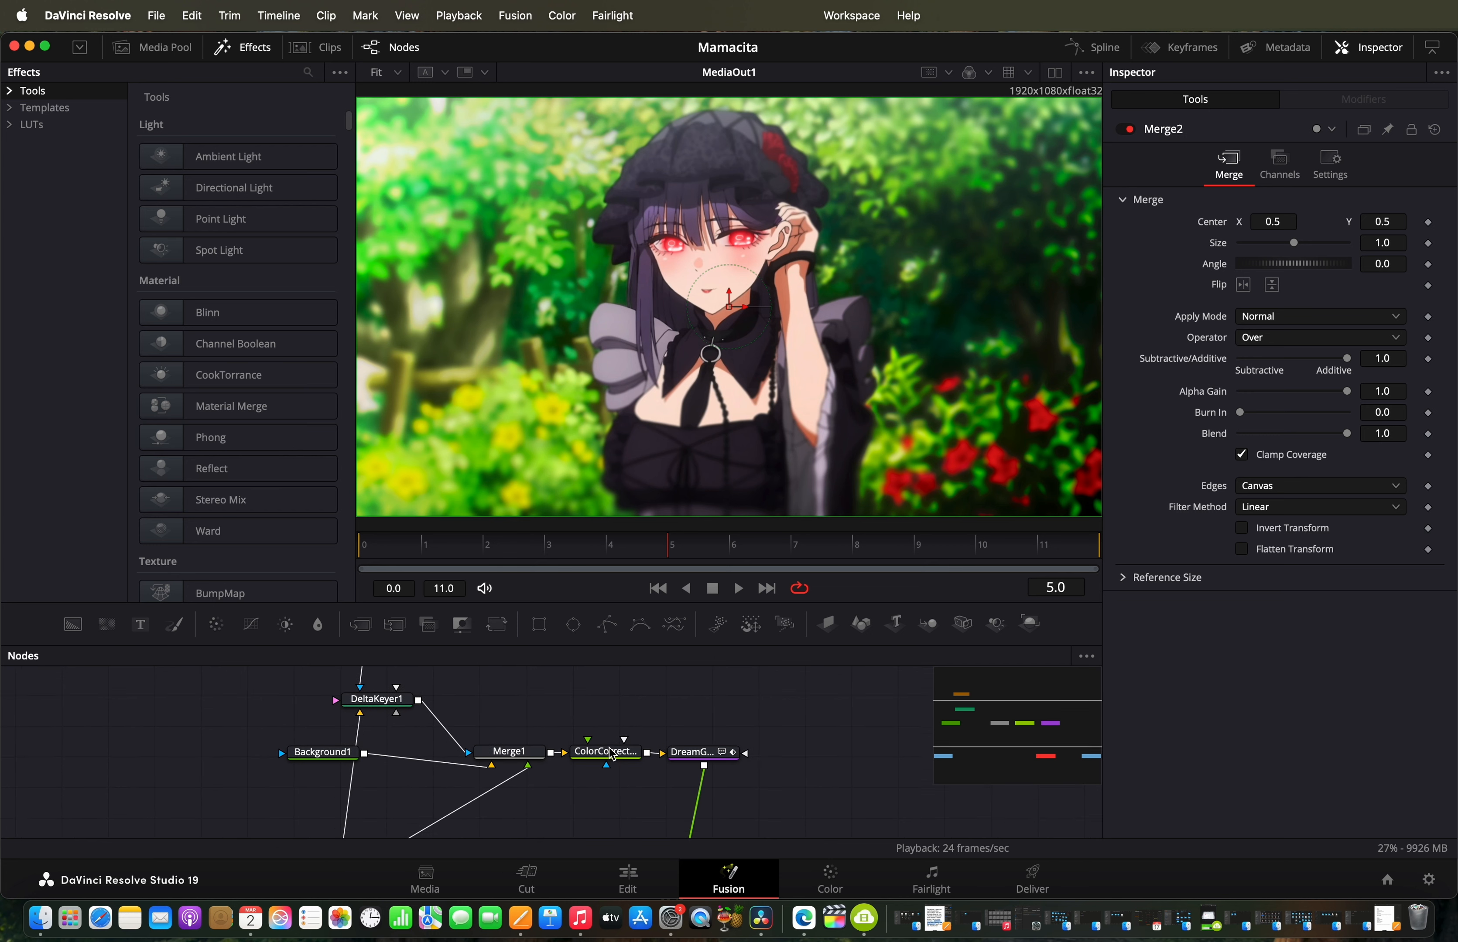
{"action": "scroll", "coordinate": [612, 754], "scroll_direction": "down", "scroll_amount": 3}
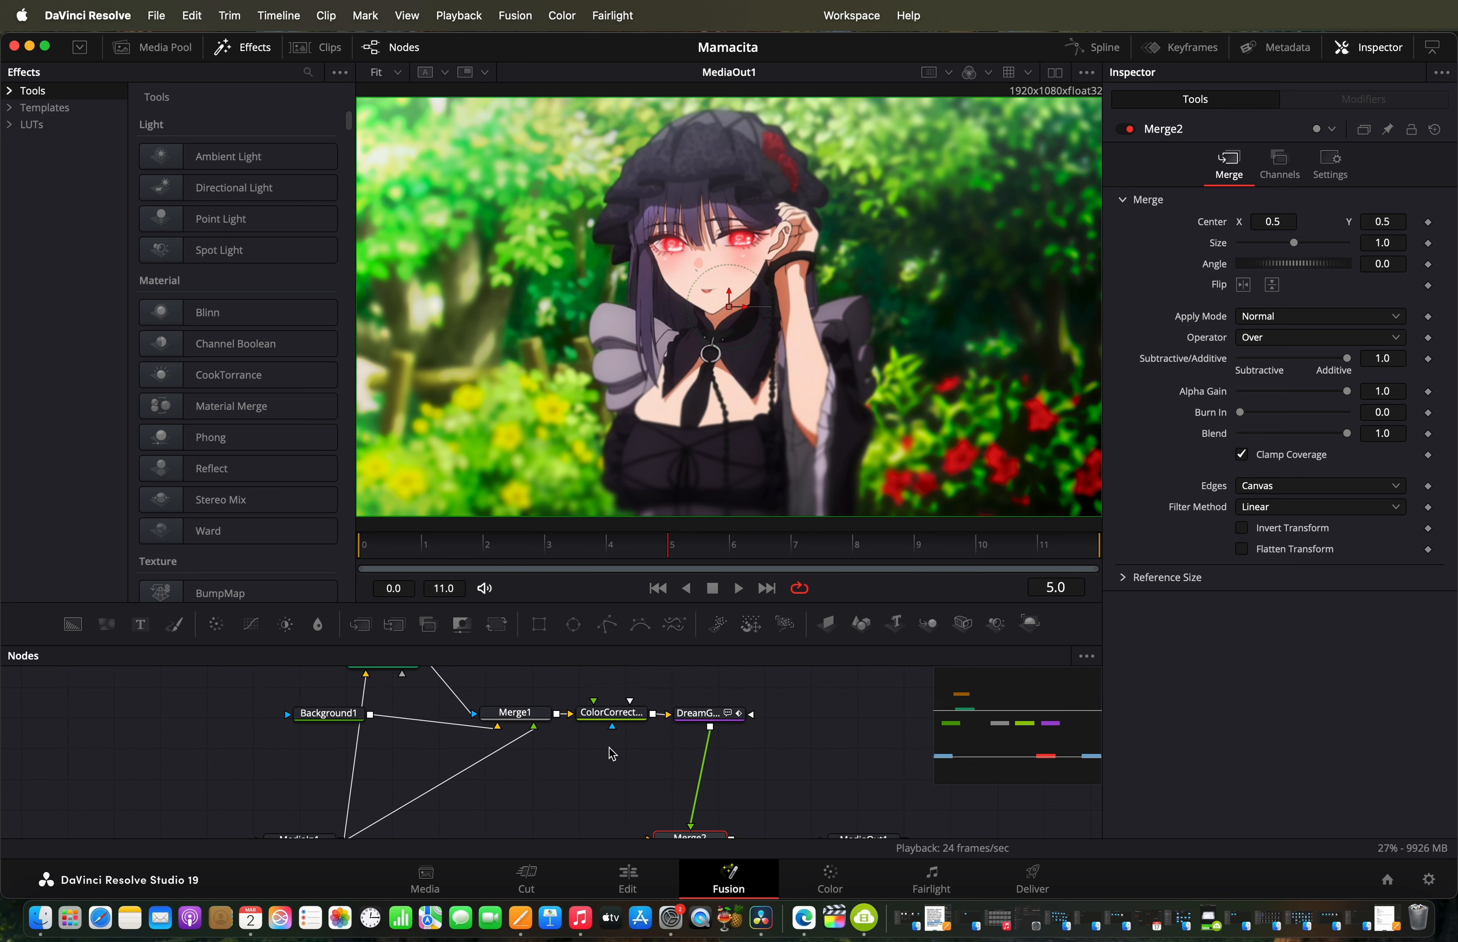
{"action": "scroll", "coordinate": [612, 754], "scroll_direction": "up", "scroll_amount": 5}
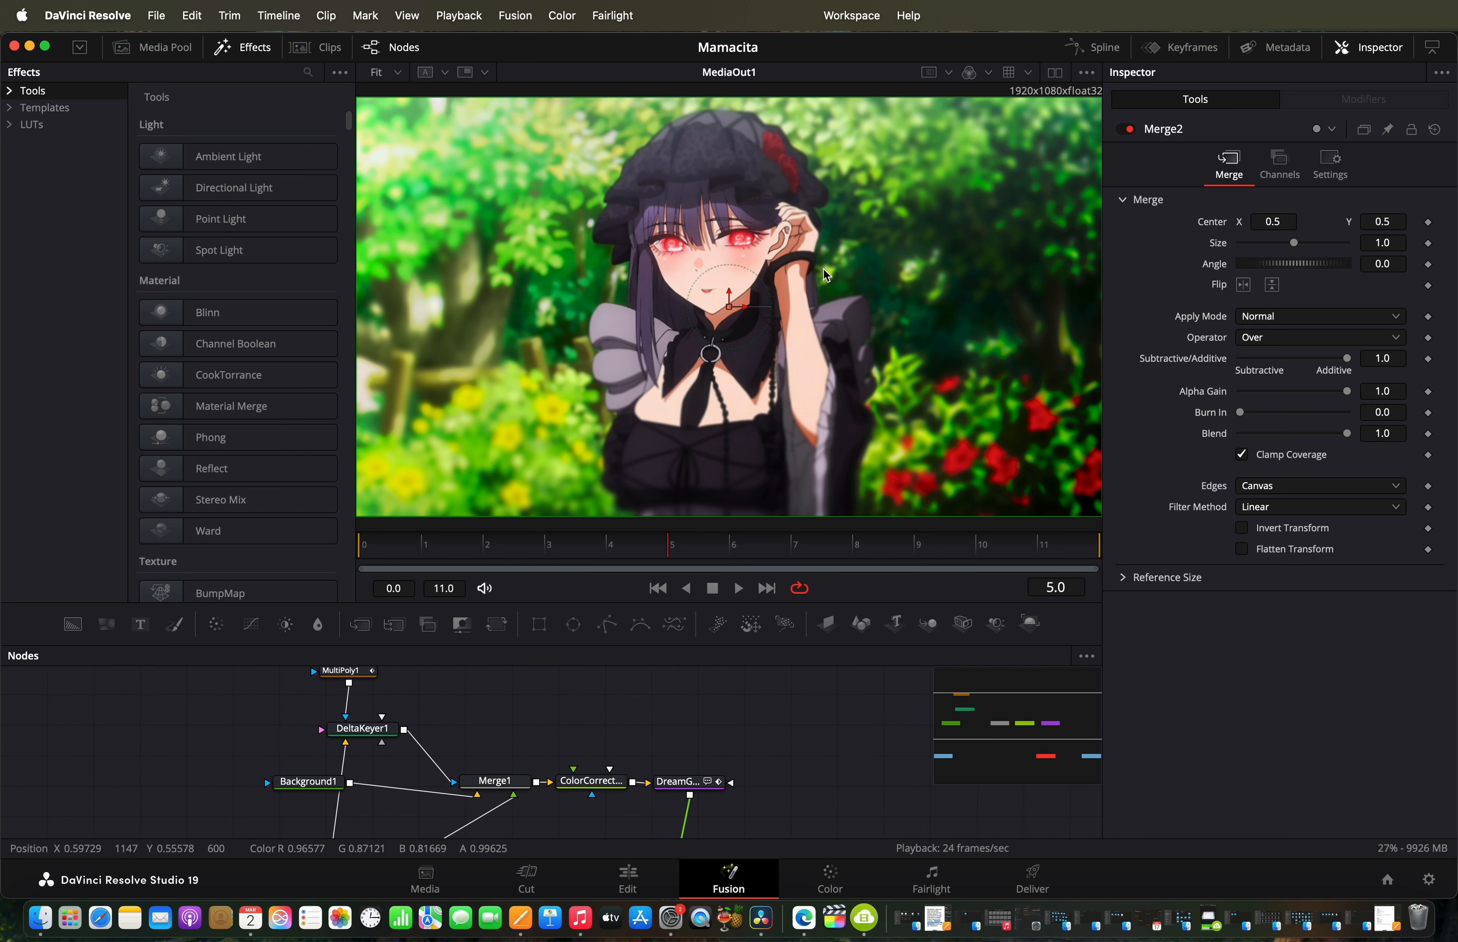
{"action": "scroll", "coordinate": [680, 753], "scroll_direction": "left", "scroll_amount": 3}
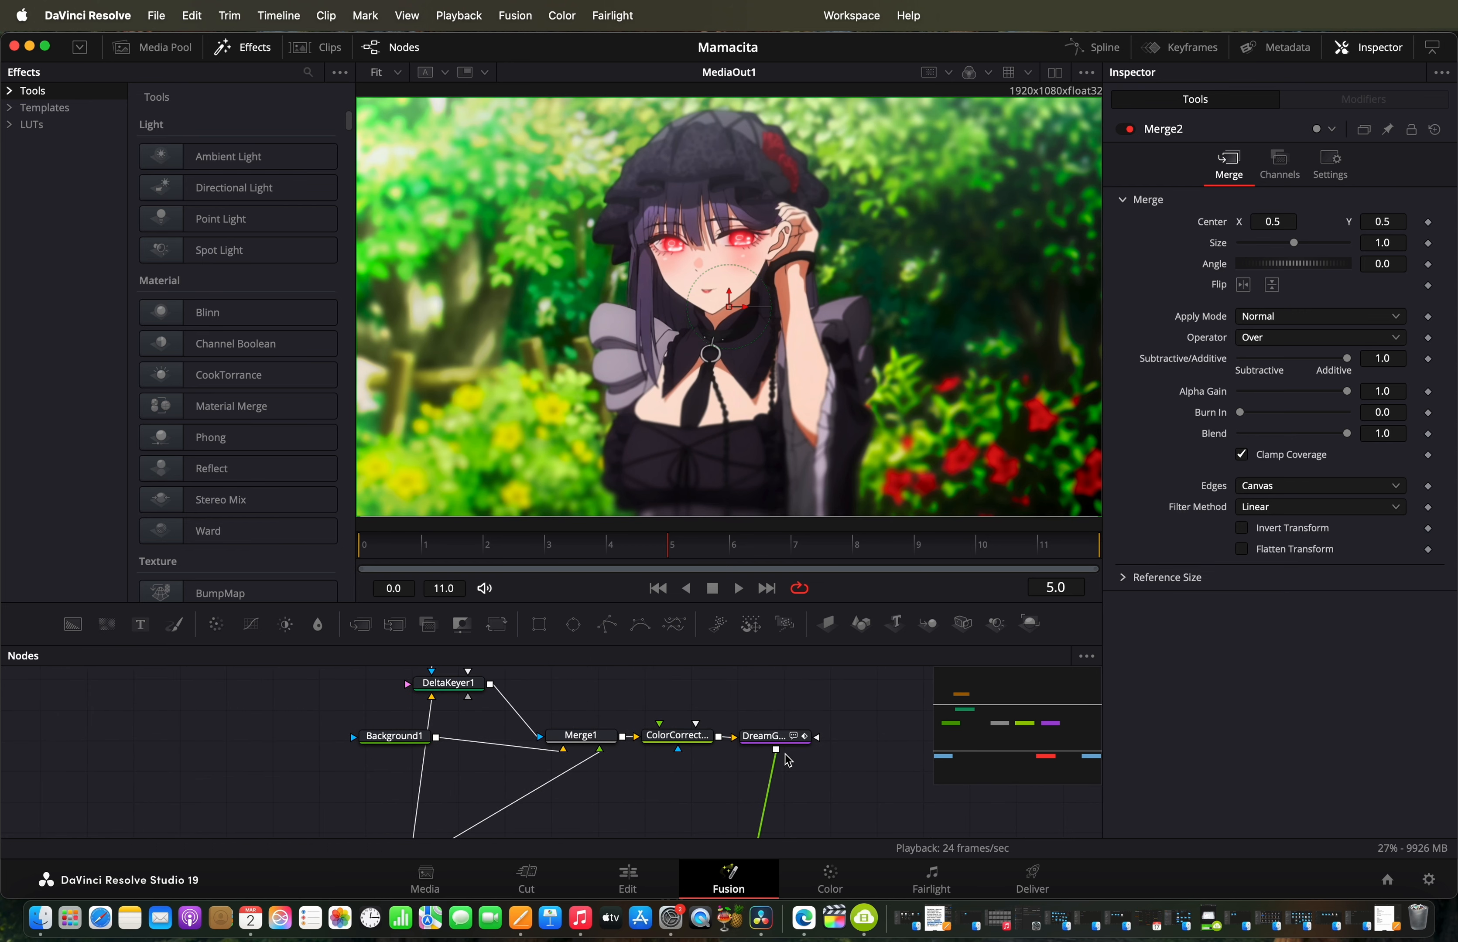
{"action": "left_click", "coordinate": [752, 749]}
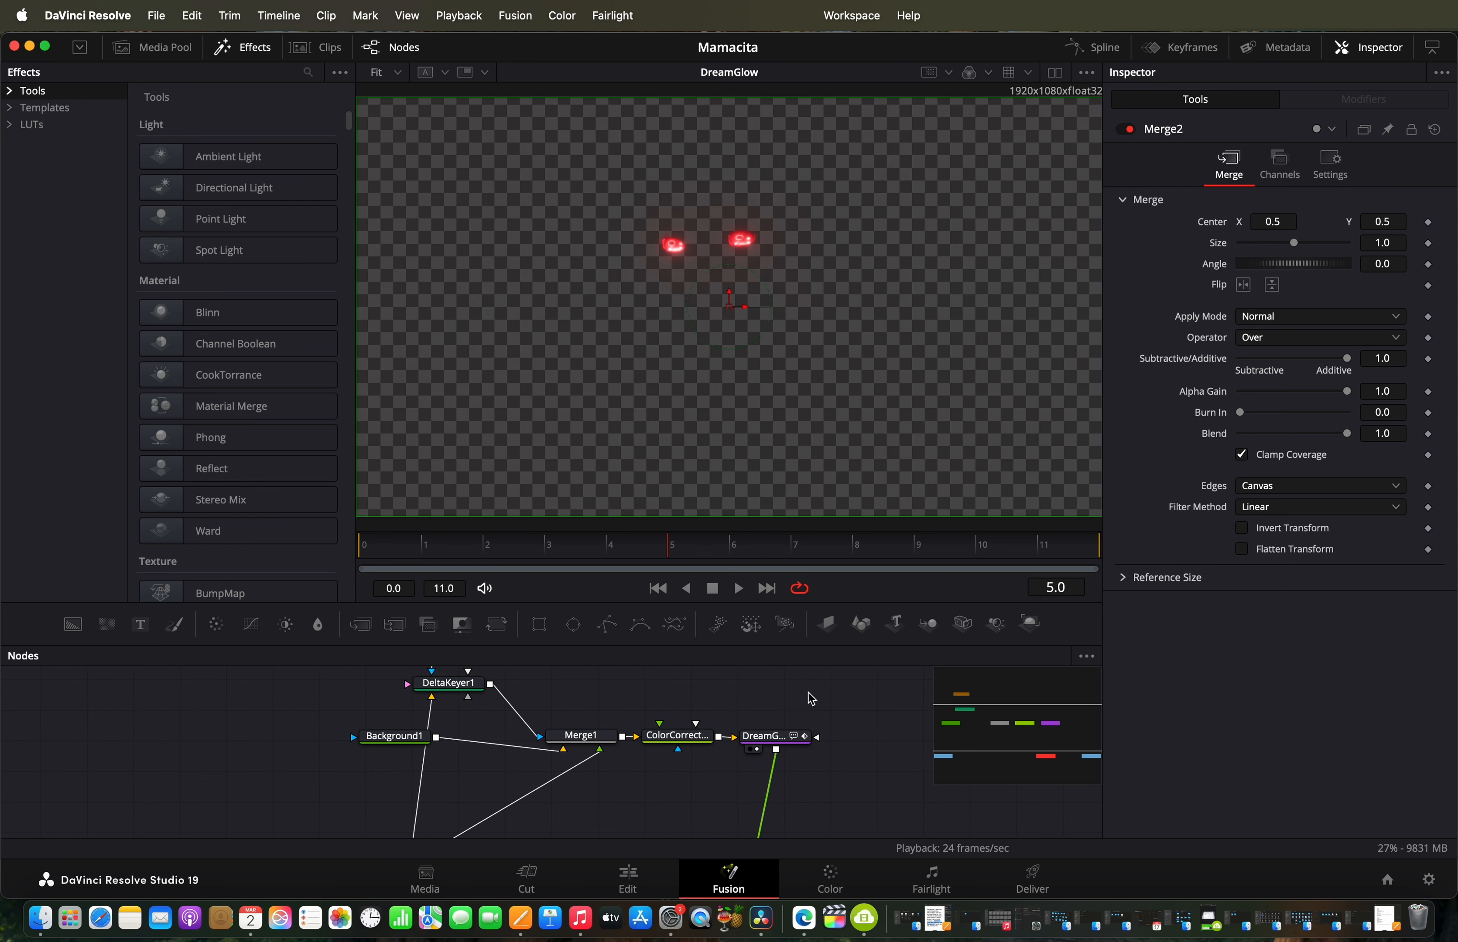
Step: Find the DeltaKeyer1 node below MultiPoly1, inspect its key settings and display its output in the viewer
{"action": "scroll", "coordinate": [620, 804], "scroll_direction": "up", "scroll_amount": 5}
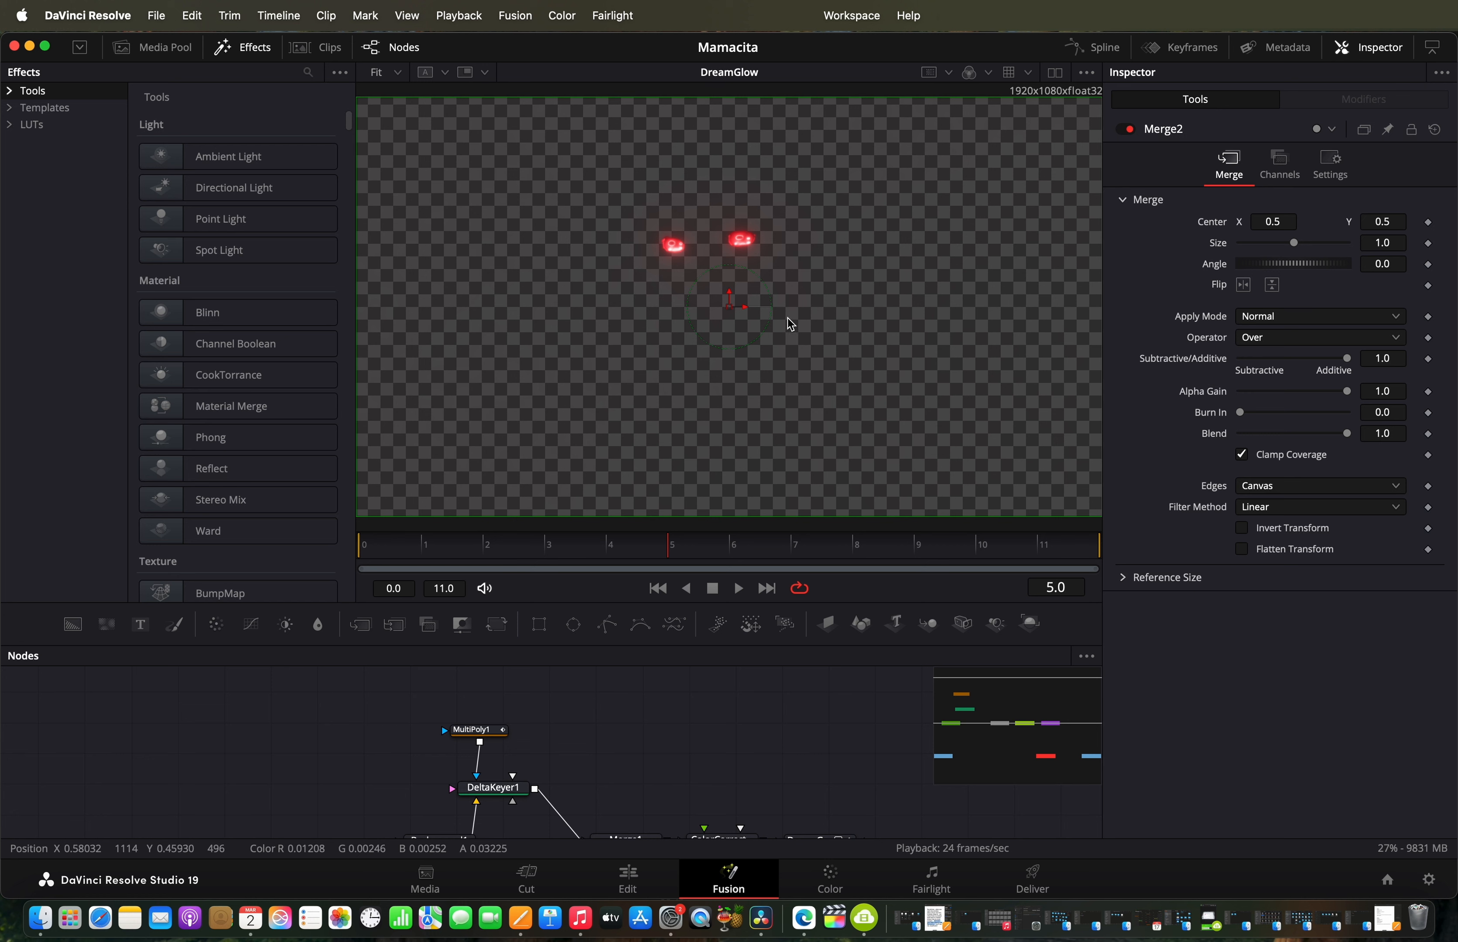
{"action": "scroll", "coordinate": [502, 807], "scroll_direction": "down", "scroll_amount": 4}
{"action": "left_click", "coordinate": [496, 737]}
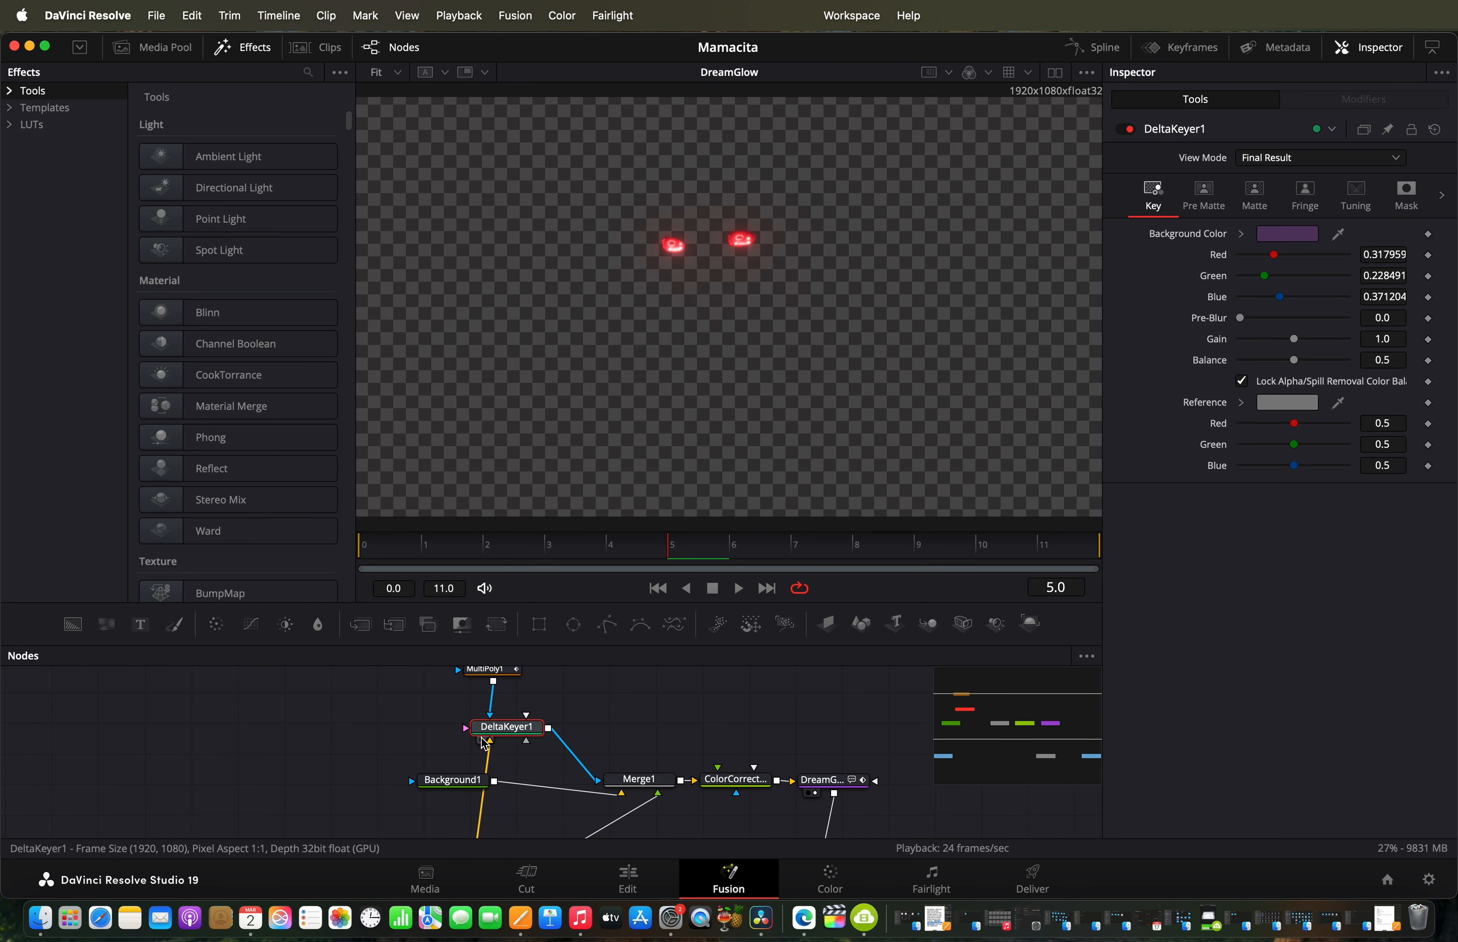
{"action": "left_click", "coordinate": [483, 741]}
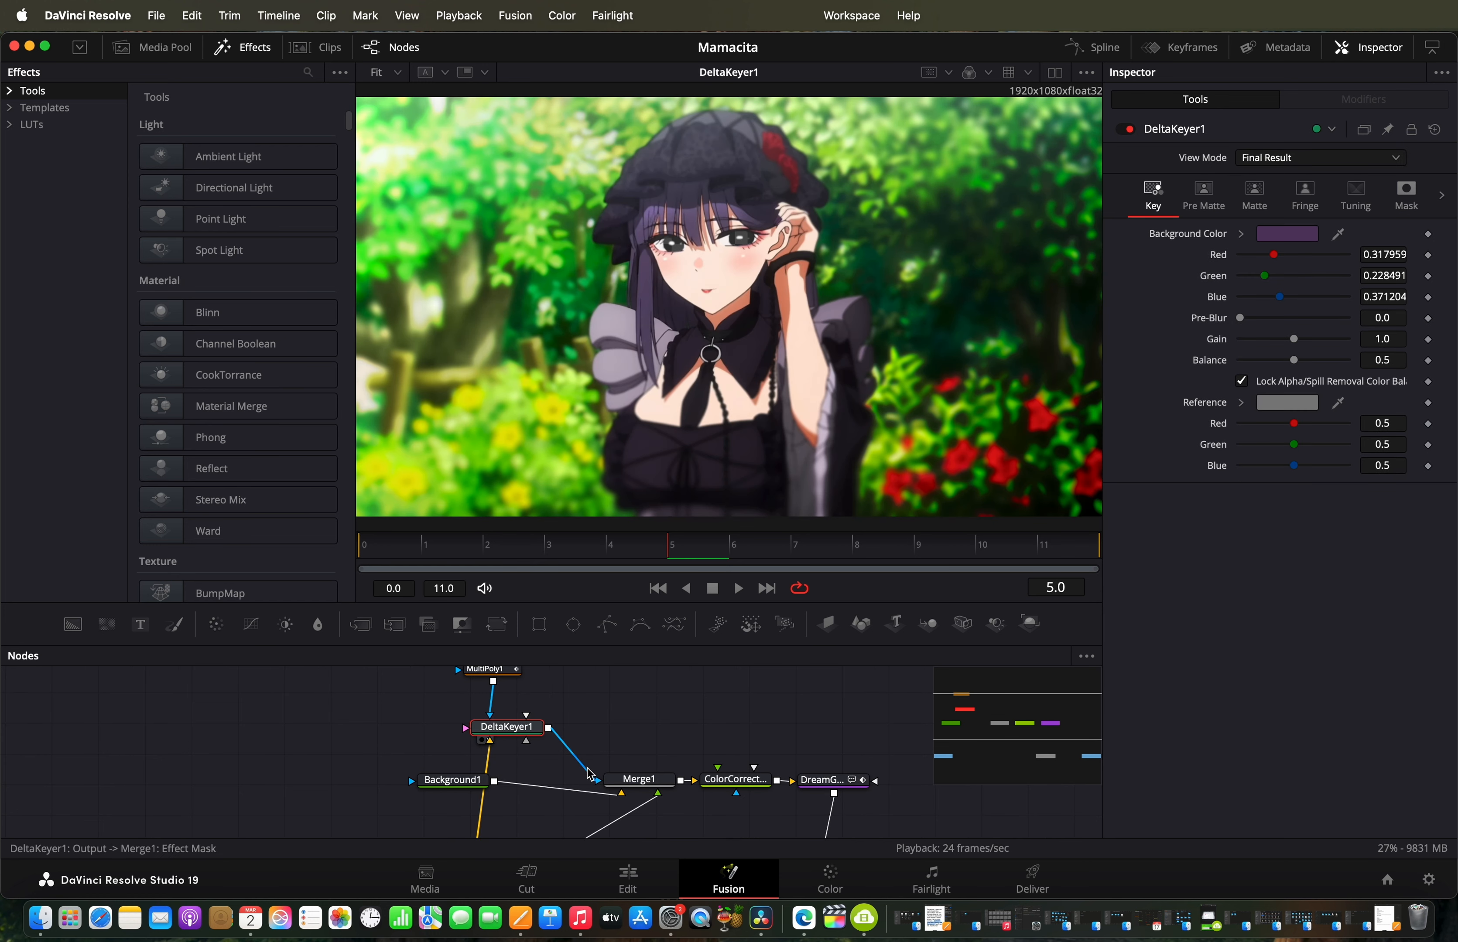
Step: Follow the eye effect through the chain by viewing the outputs of Merge1, ColorCorrector1 and DreamGlow in turn
{"action": "scroll", "coordinate": [590, 775], "scroll_direction": "down", "scroll_amount": 4}
{"action": "scroll", "coordinate": [590, 775], "scroll_direction": "right", "scroll_amount": 3}
{"action": "scroll", "coordinate": [589, 775], "scroll_direction": "up", "scroll_amount": 2}
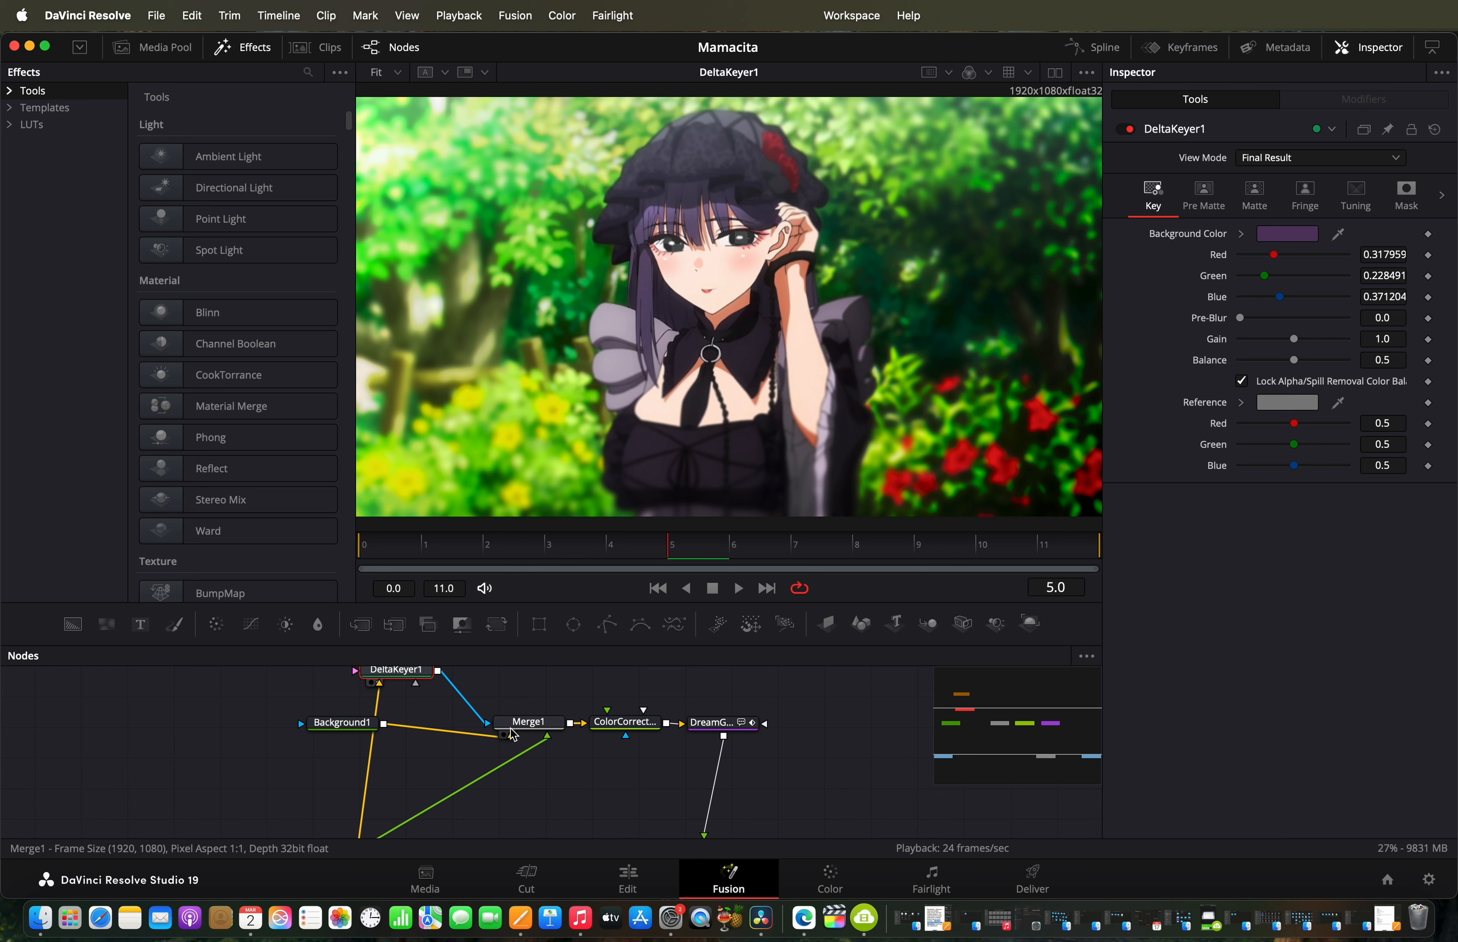
{"action": "left_click", "coordinate": [513, 730]}
{"action": "left_click", "coordinate": [503, 735]}
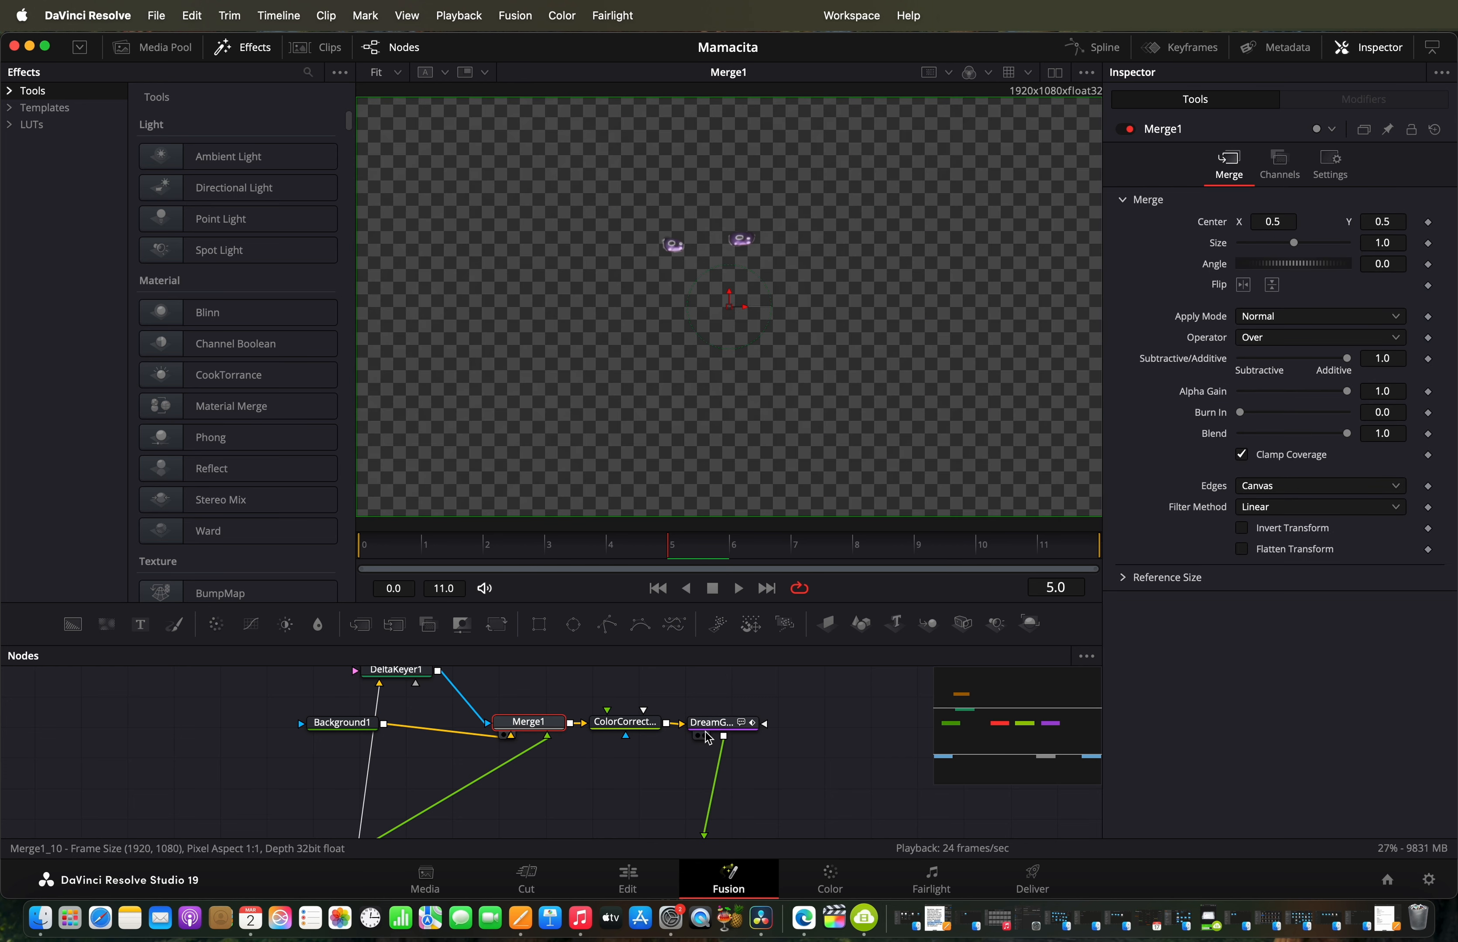
{"action": "scroll", "coordinate": [707, 734], "scroll_direction": "right", "scroll_amount": 2}
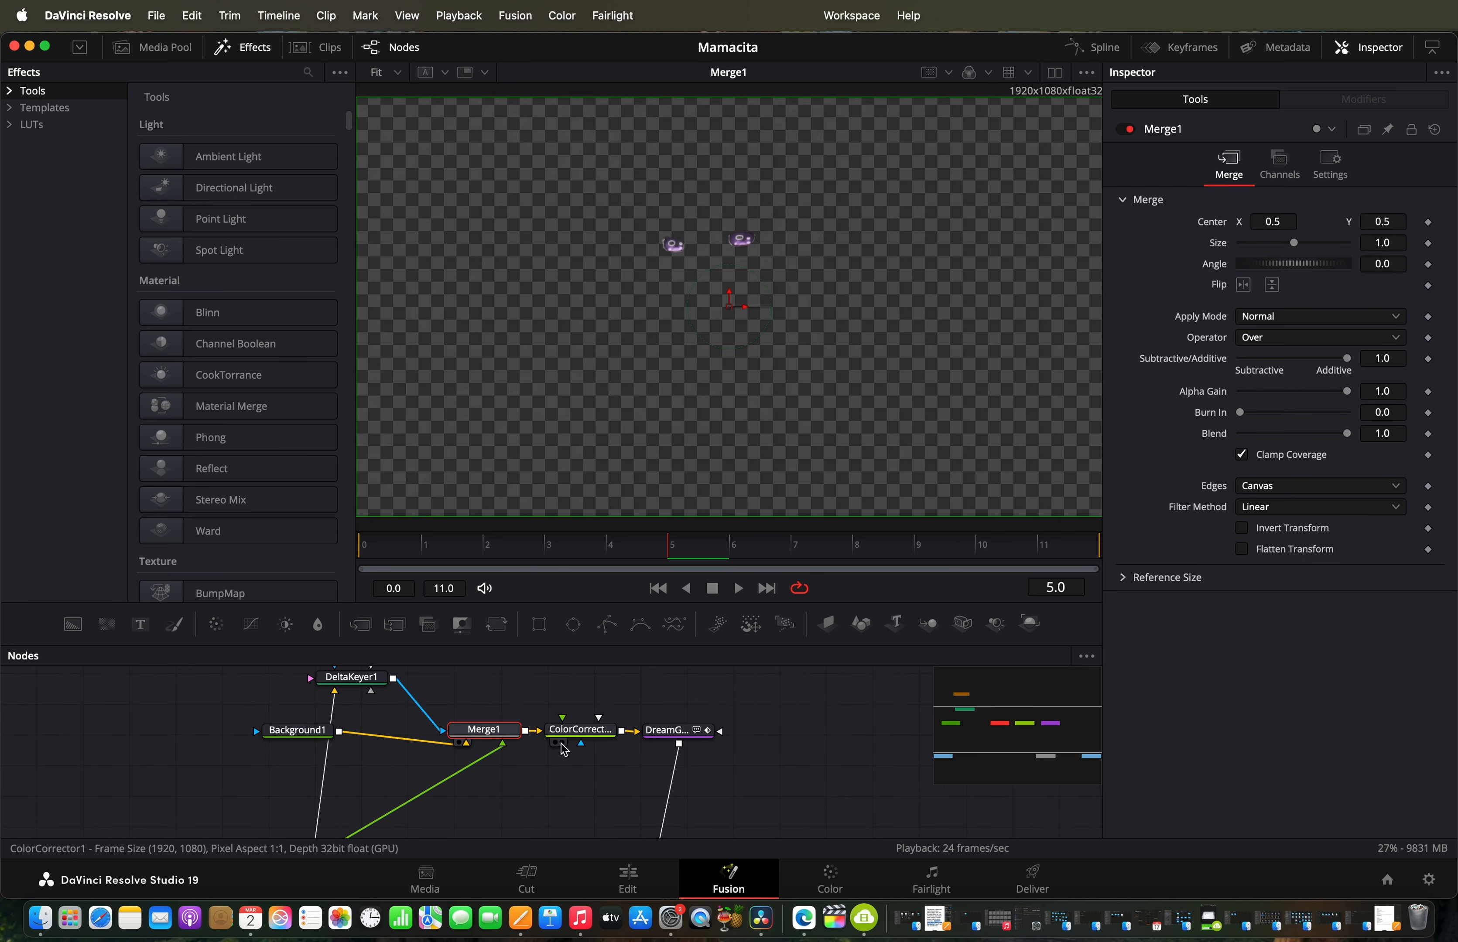
{"action": "left_click", "coordinate": [562, 744]}
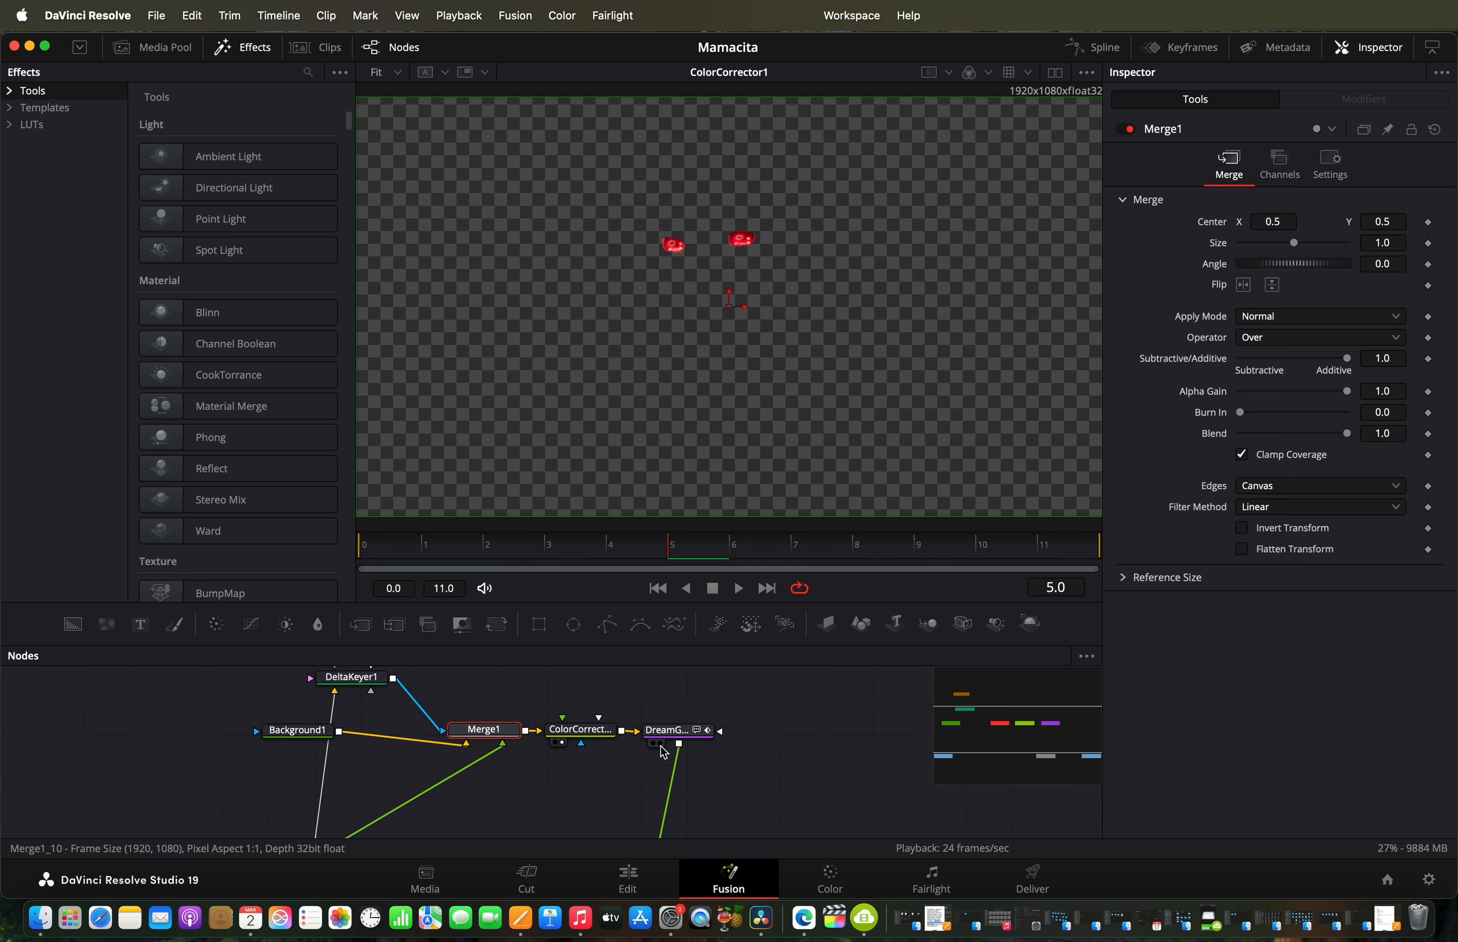
{"action": "left_click", "coordinate": [659, 743]}
Step: Display the finished glowing-eyes composite from MediaOut1 in the viewer
{"action": "scroll", "coordinate": [771, 814], "scroll_direction": "down", "scroll_amount": 2}
{"action": "scroll", "coordinate": [771, 813], "scroll_direction": "right", "scroll_amount": 3}
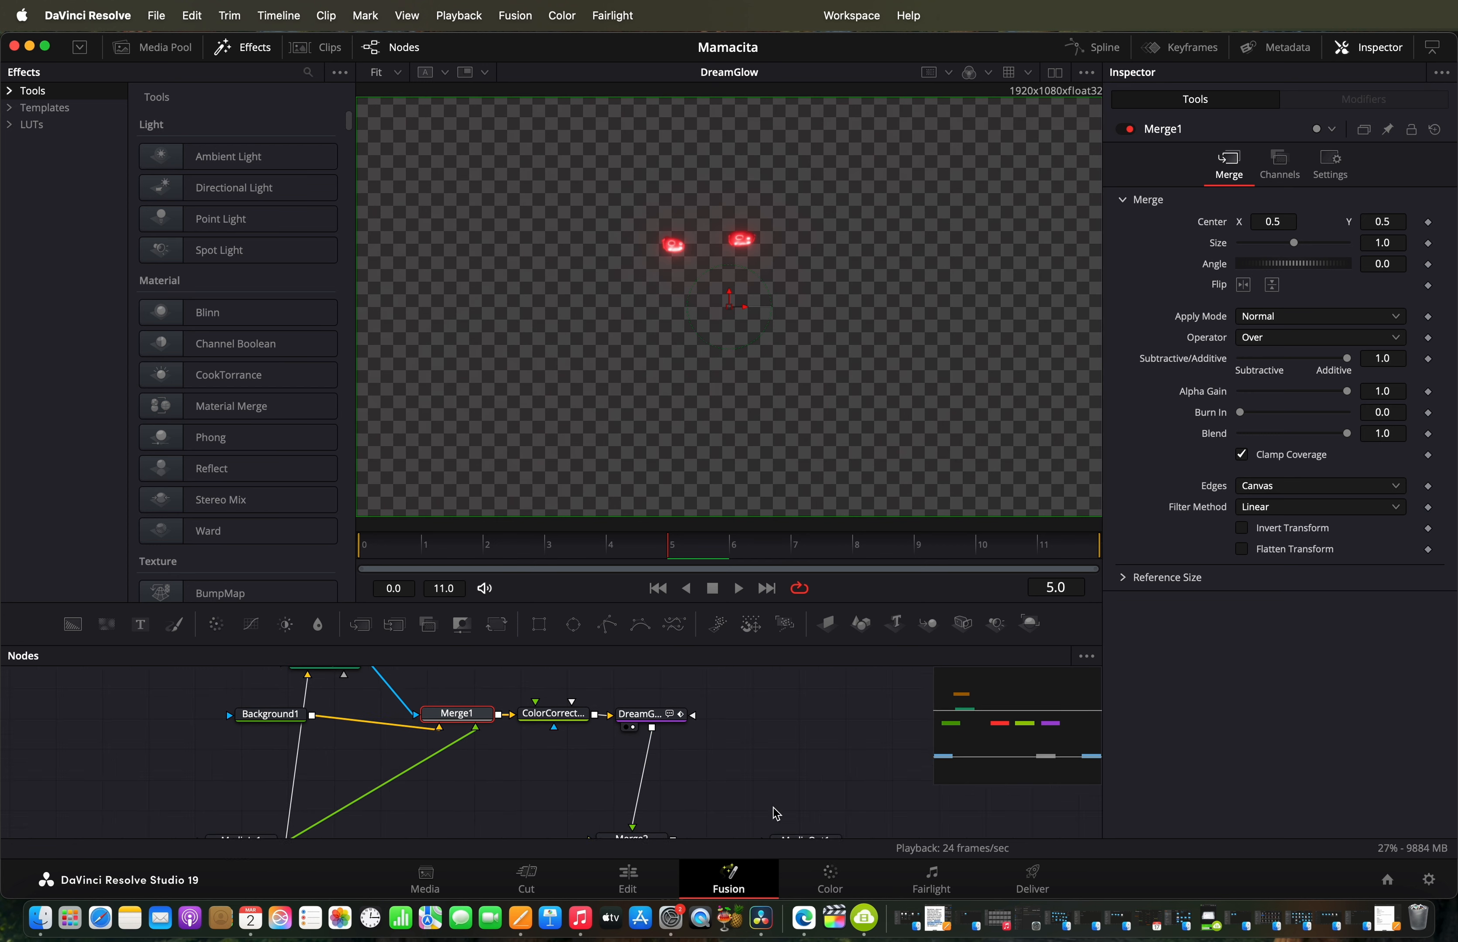
{"action": "left_click", "coordinate": [717, 807]}
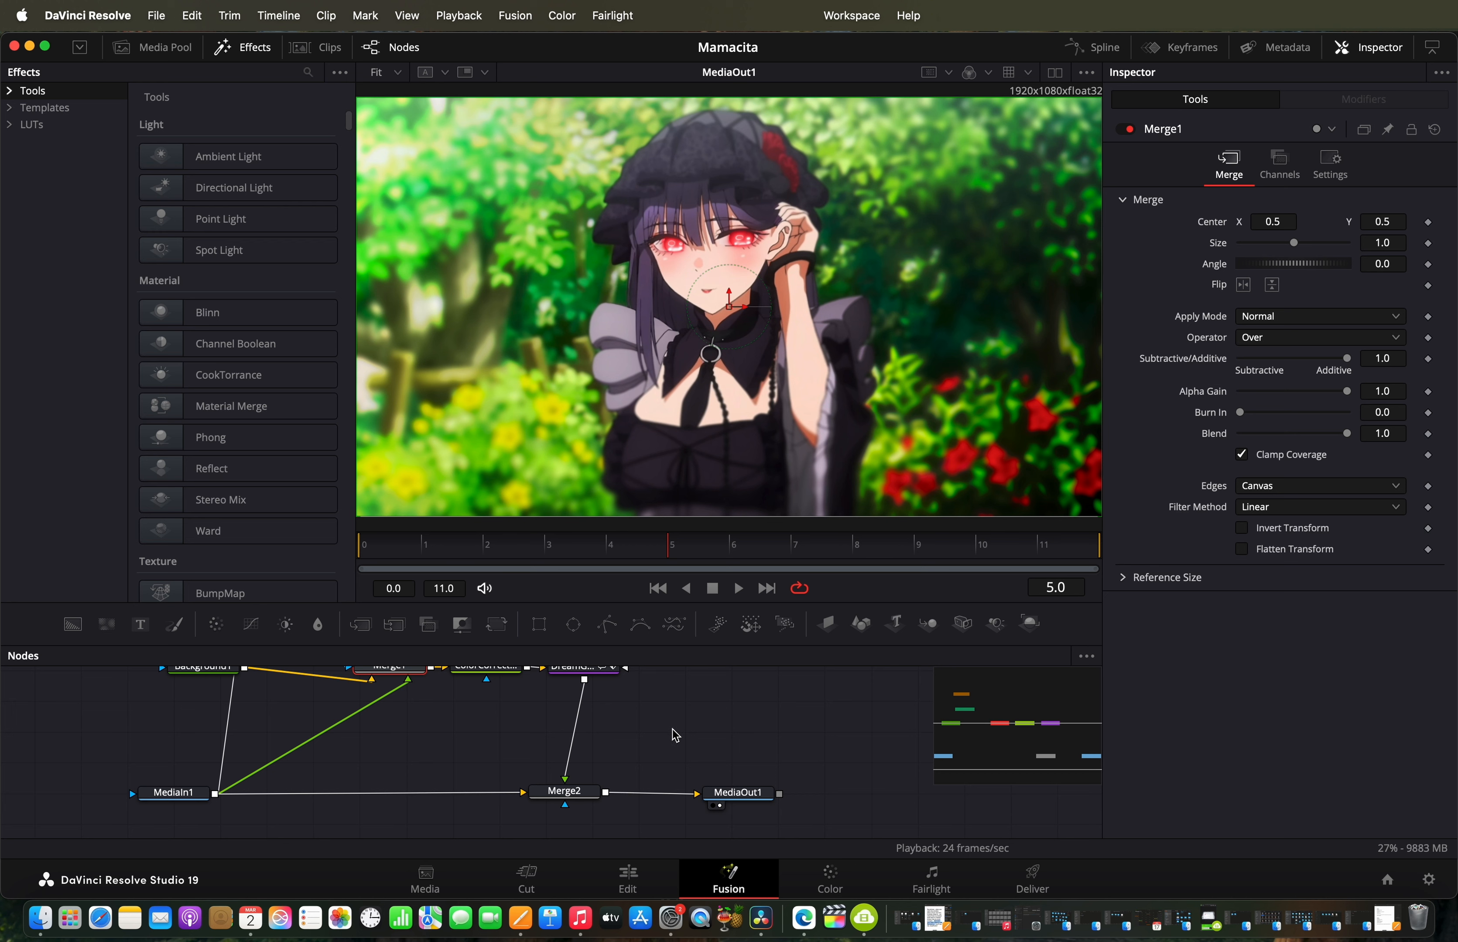
Step: Return to the Edit page and open the Video 4 Fusion Composition under the playhead in the Fusion page
{"action": "left_click", "coordinate": [667, 871]}
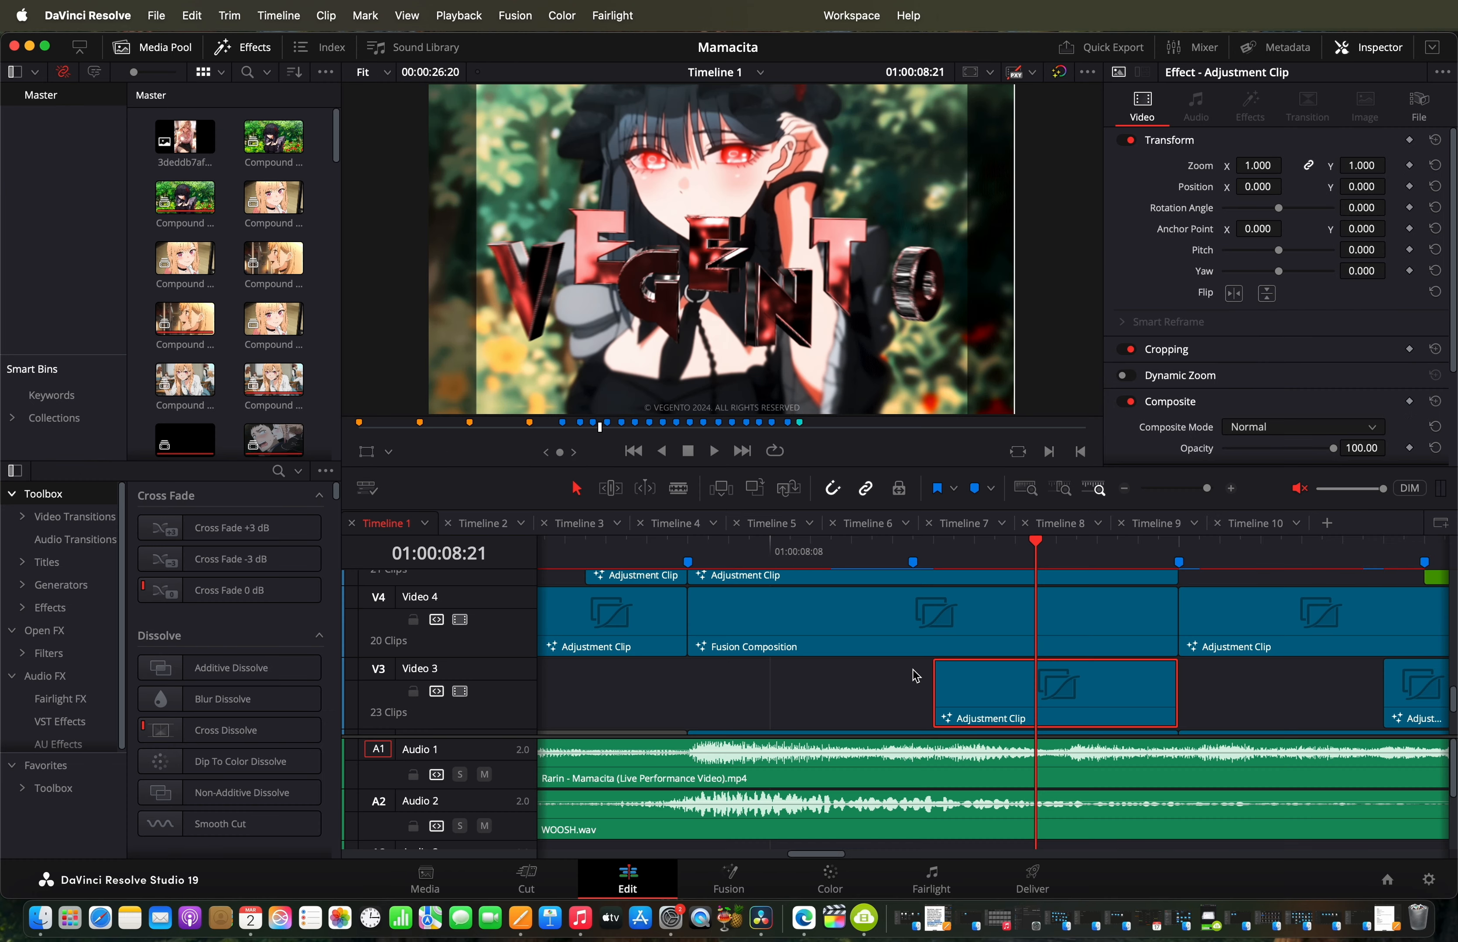
{"action": "scroll", "coordinate": [998, 629], "scroll_direction": "right", "scroll_amount": 5}
{"action": "scroll", "coordinate": [962, 629], "scroll_direction": "up", "scroll_amount": 4}
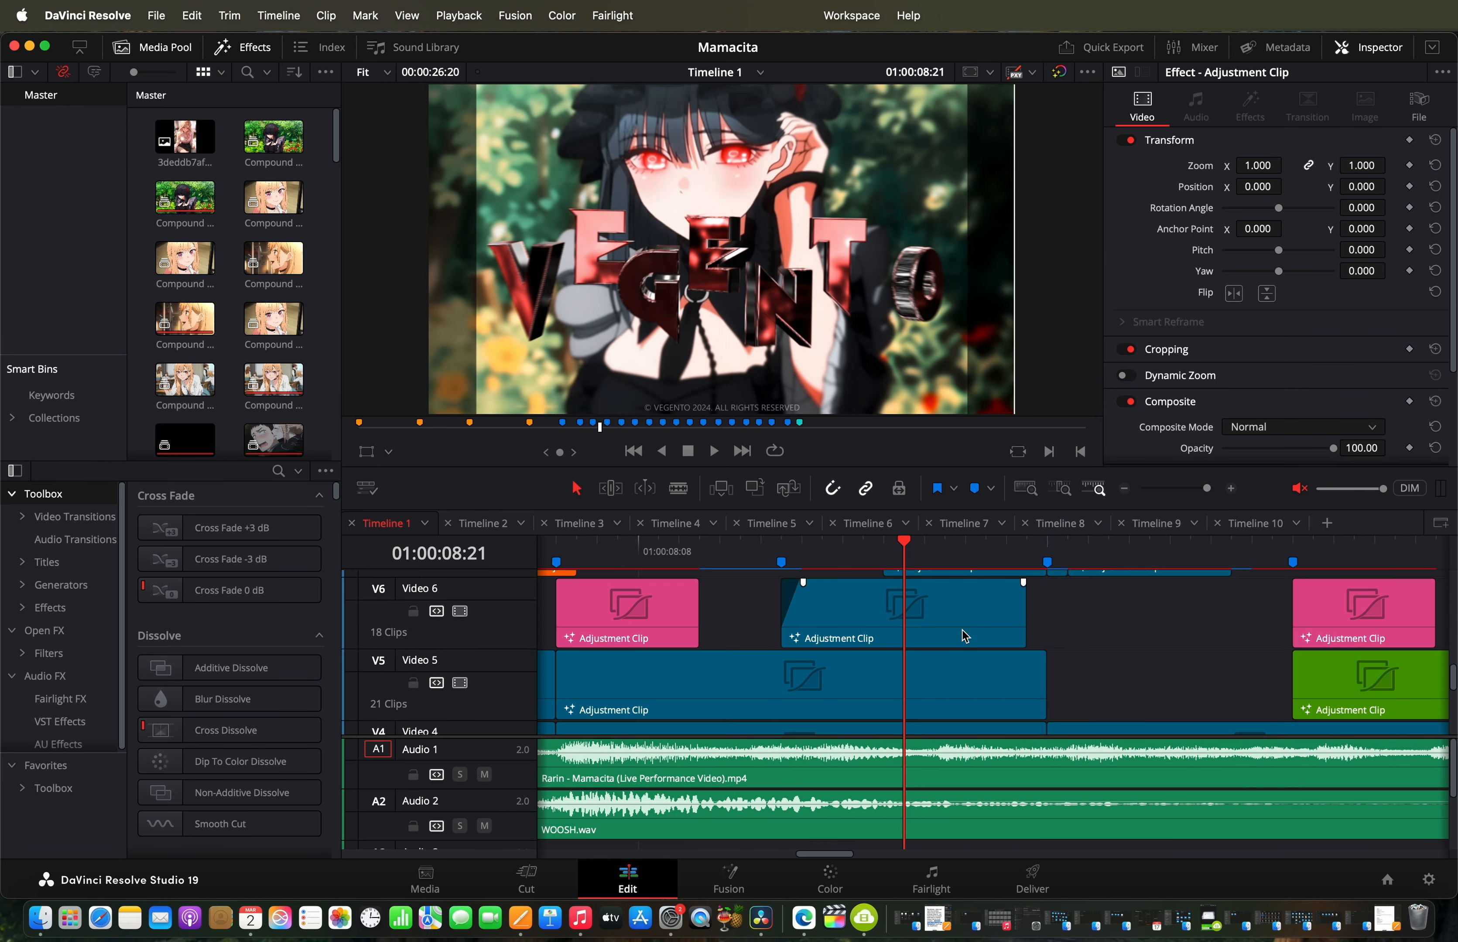
{"action": "scroll", "coordinate": [963, 629], "scroll_direction": "down", "scroll_amount": 3}
{"action": "left_click", "coordinate": [905, 643]}
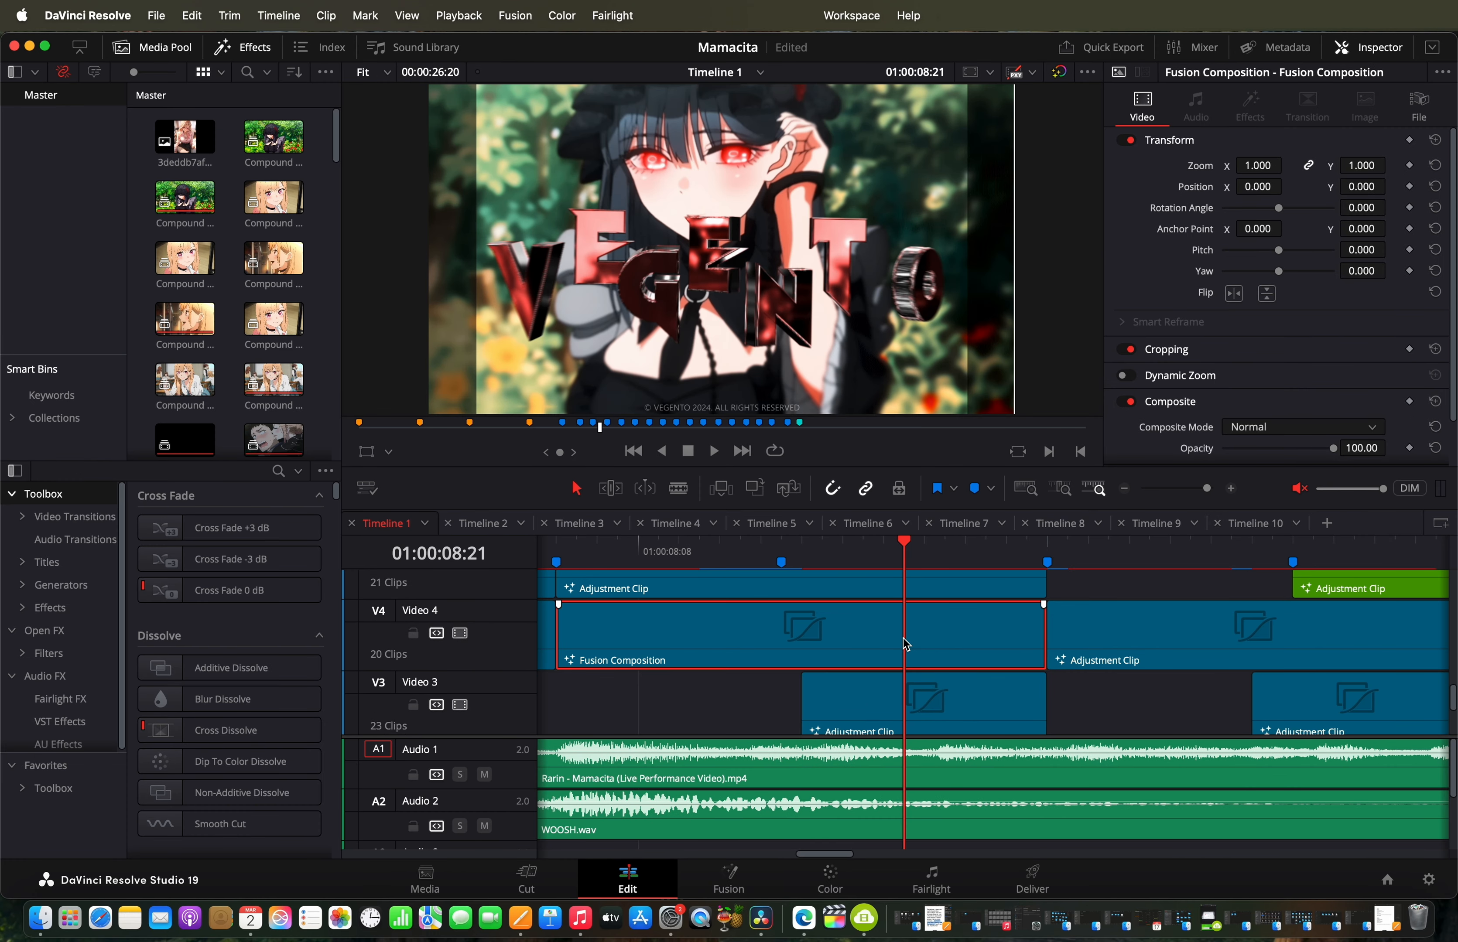
{"action": "right_click", "coordinate": [905, 644]}
{"action": "left_click", "coordinate": [963, 532]}
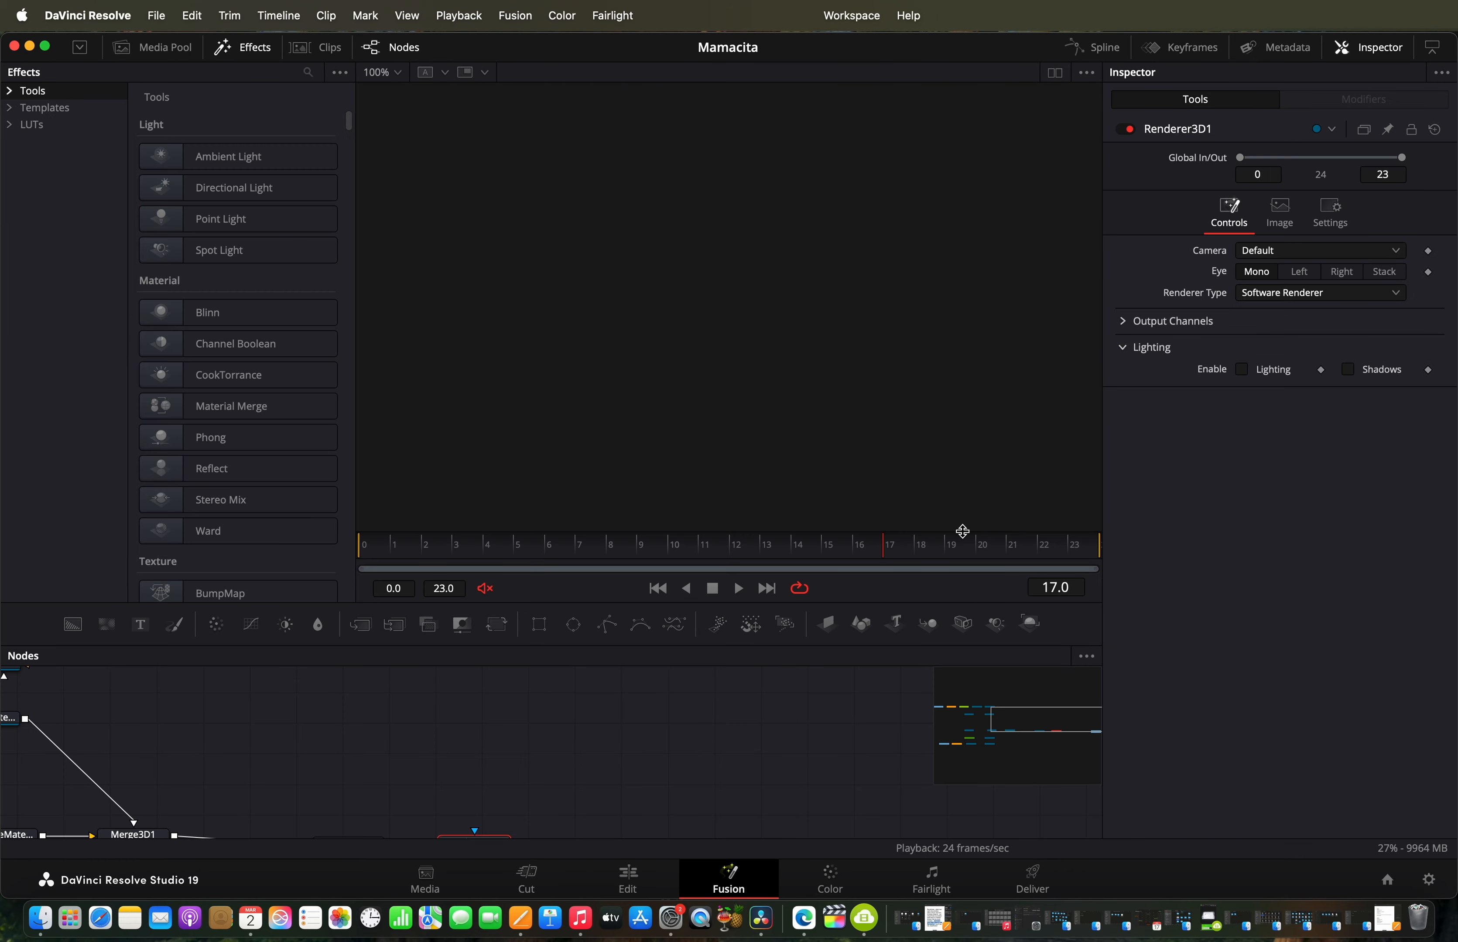
Step: Look over the Text3D and ChromeReflect nodes and scrub the 3D VEGENTO text animation from the start to frame 18
{"action": "scroll", "coordinate": [657, 721], "scroll_direction": "left", "scroll_amount": 8}
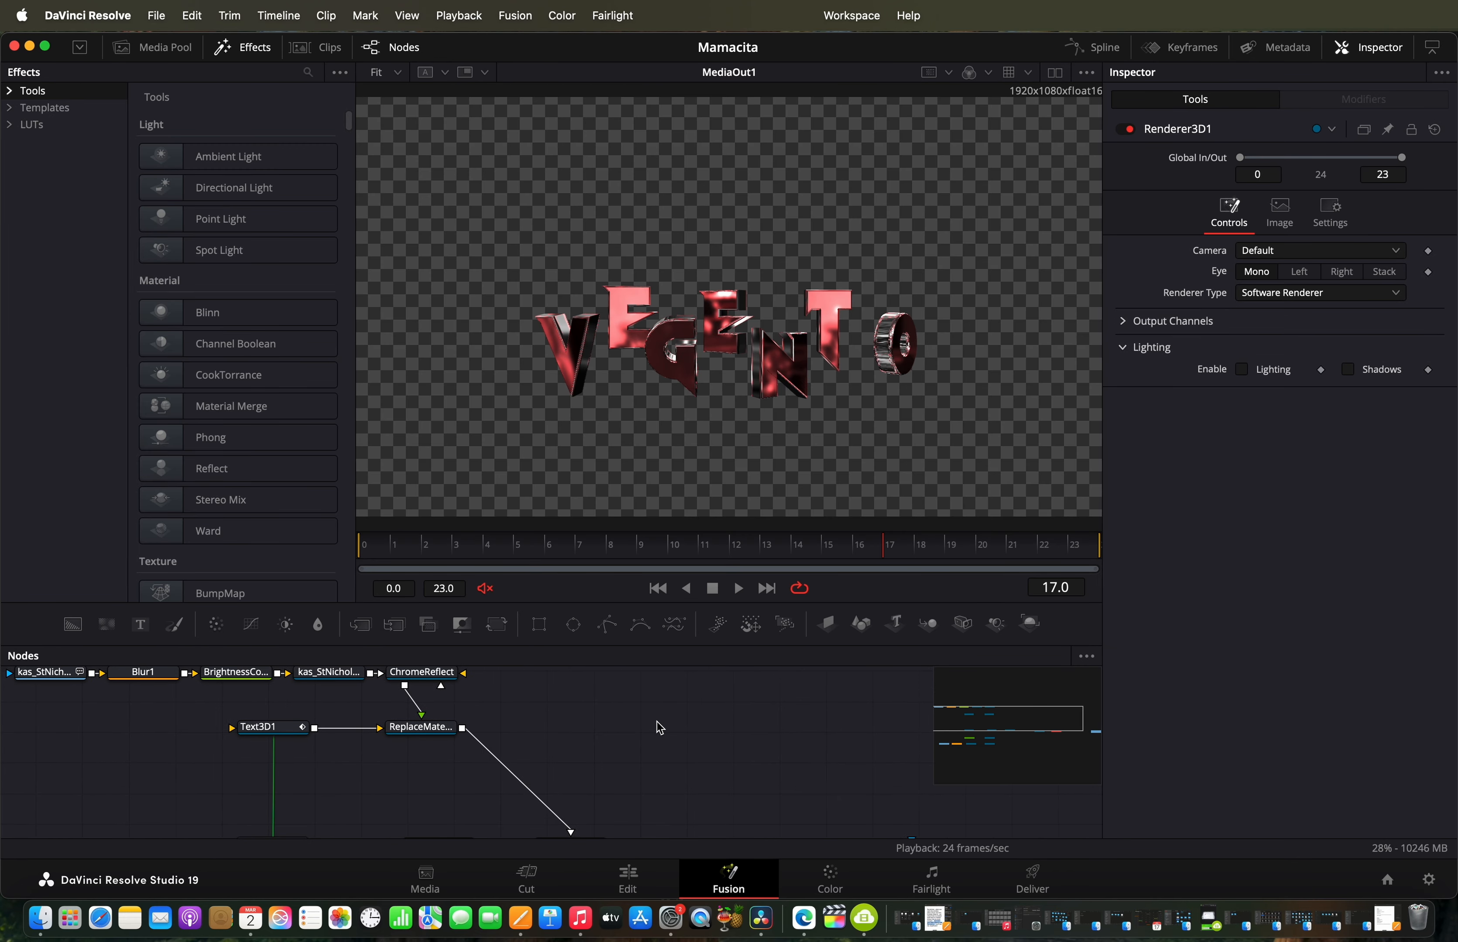
{"action": "left_click_drag", "start_coordinate": [827, 535], "coordinate": [449, 560]}
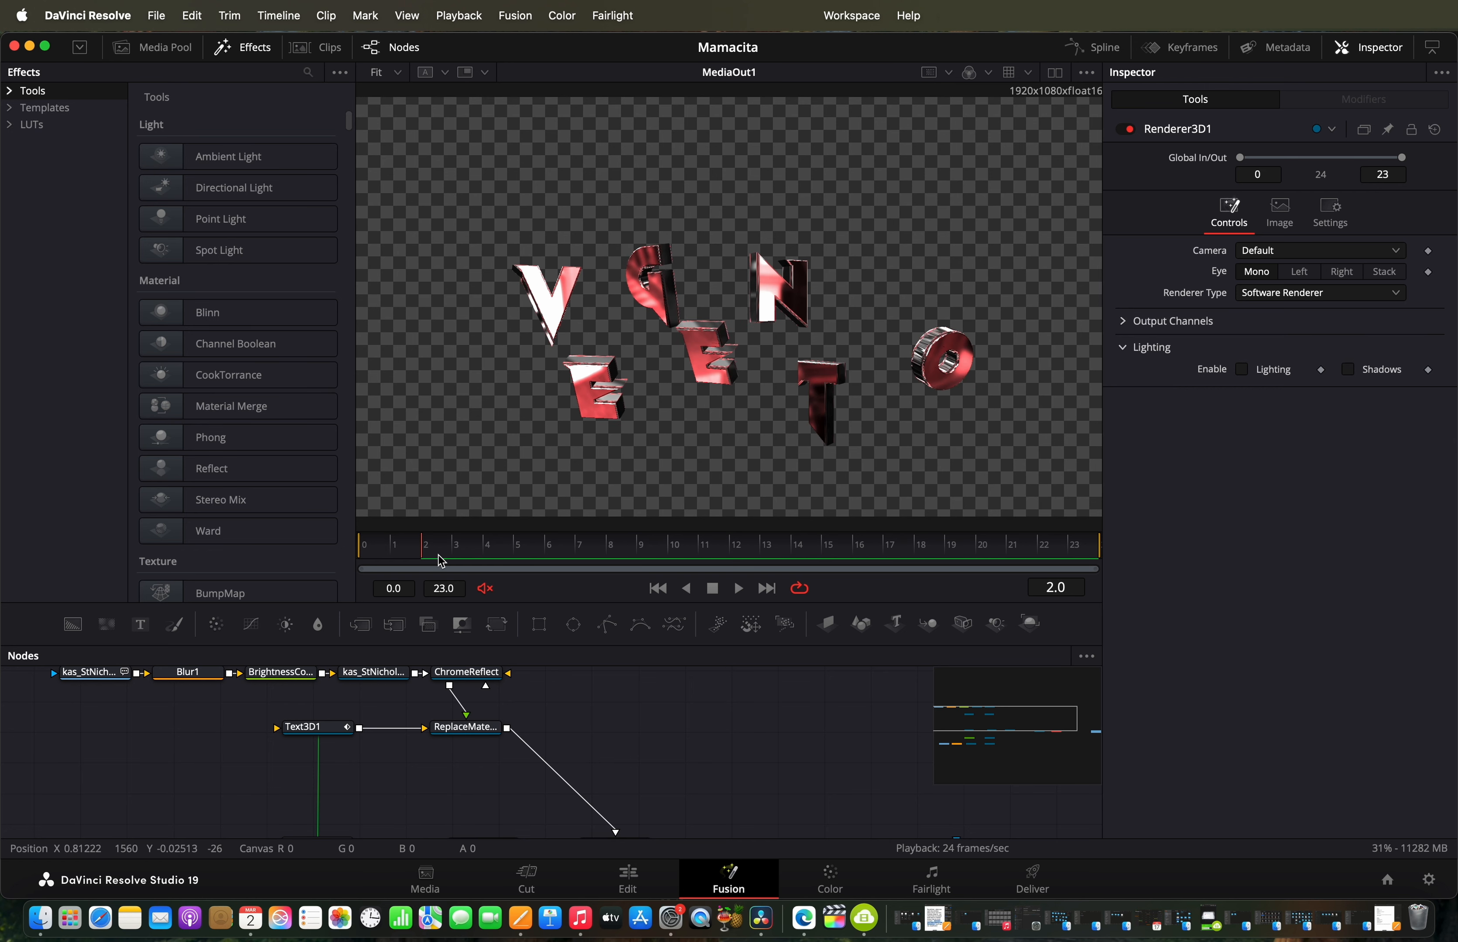
{"action": "scroll", "coordinate": [562, 717], "scroll_direction": "left", "scroll_amount": 5}
{"action": "scroll", "coordinate": [585, 721], "scroll_direction": "up", "scroll_amount": 1}
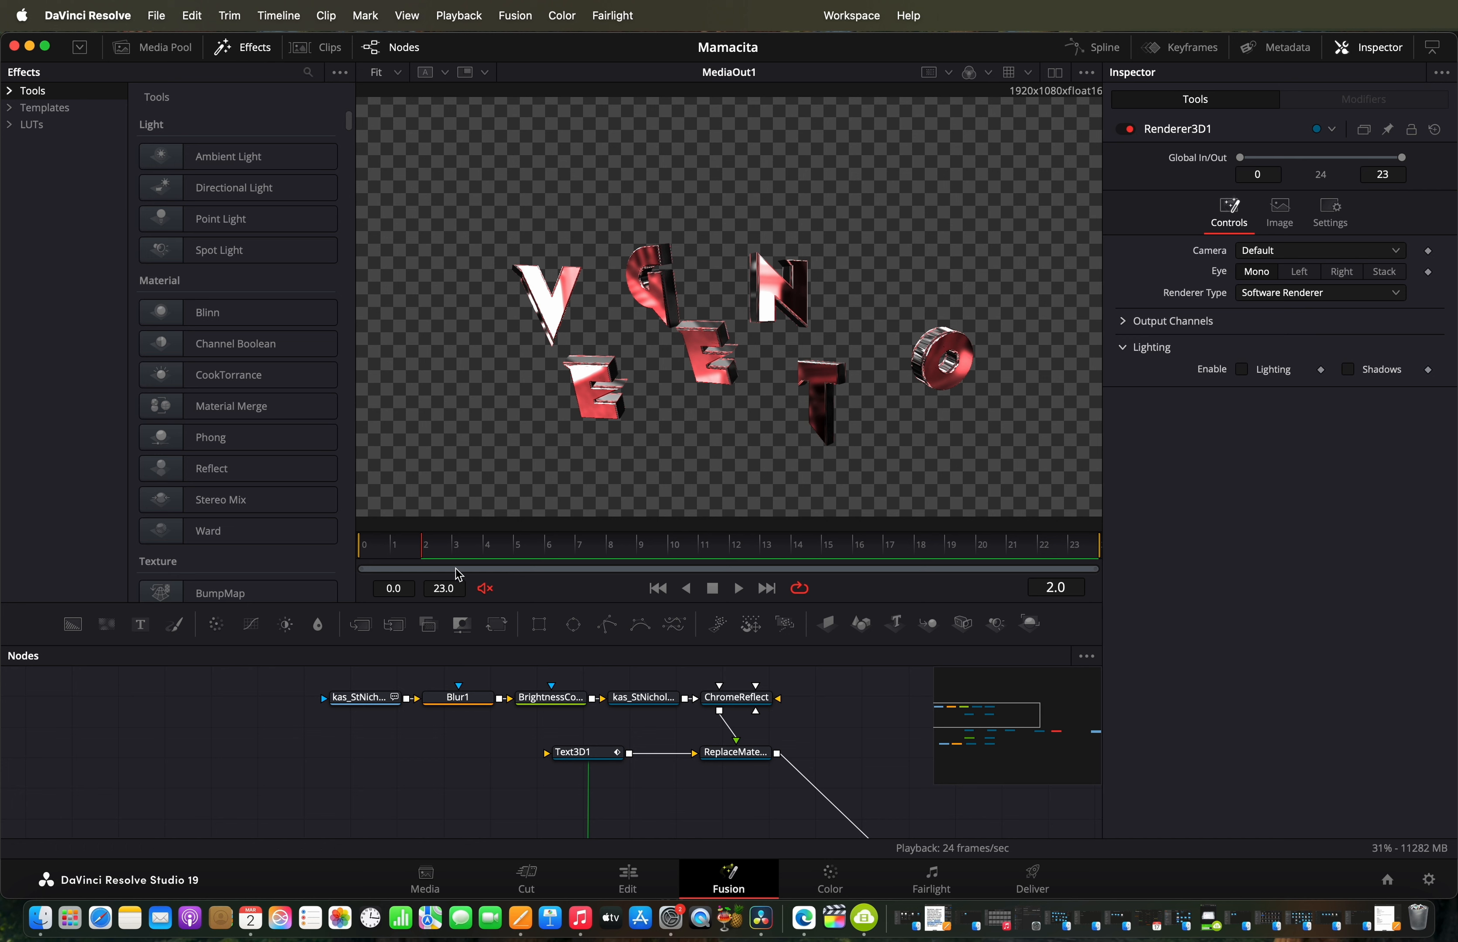
{"action": "left_click", "coordinate": [361, 562]}
{"action": "left_click_drag", "start_coordinate": [360, 562], "coordinate": [922, 524]}
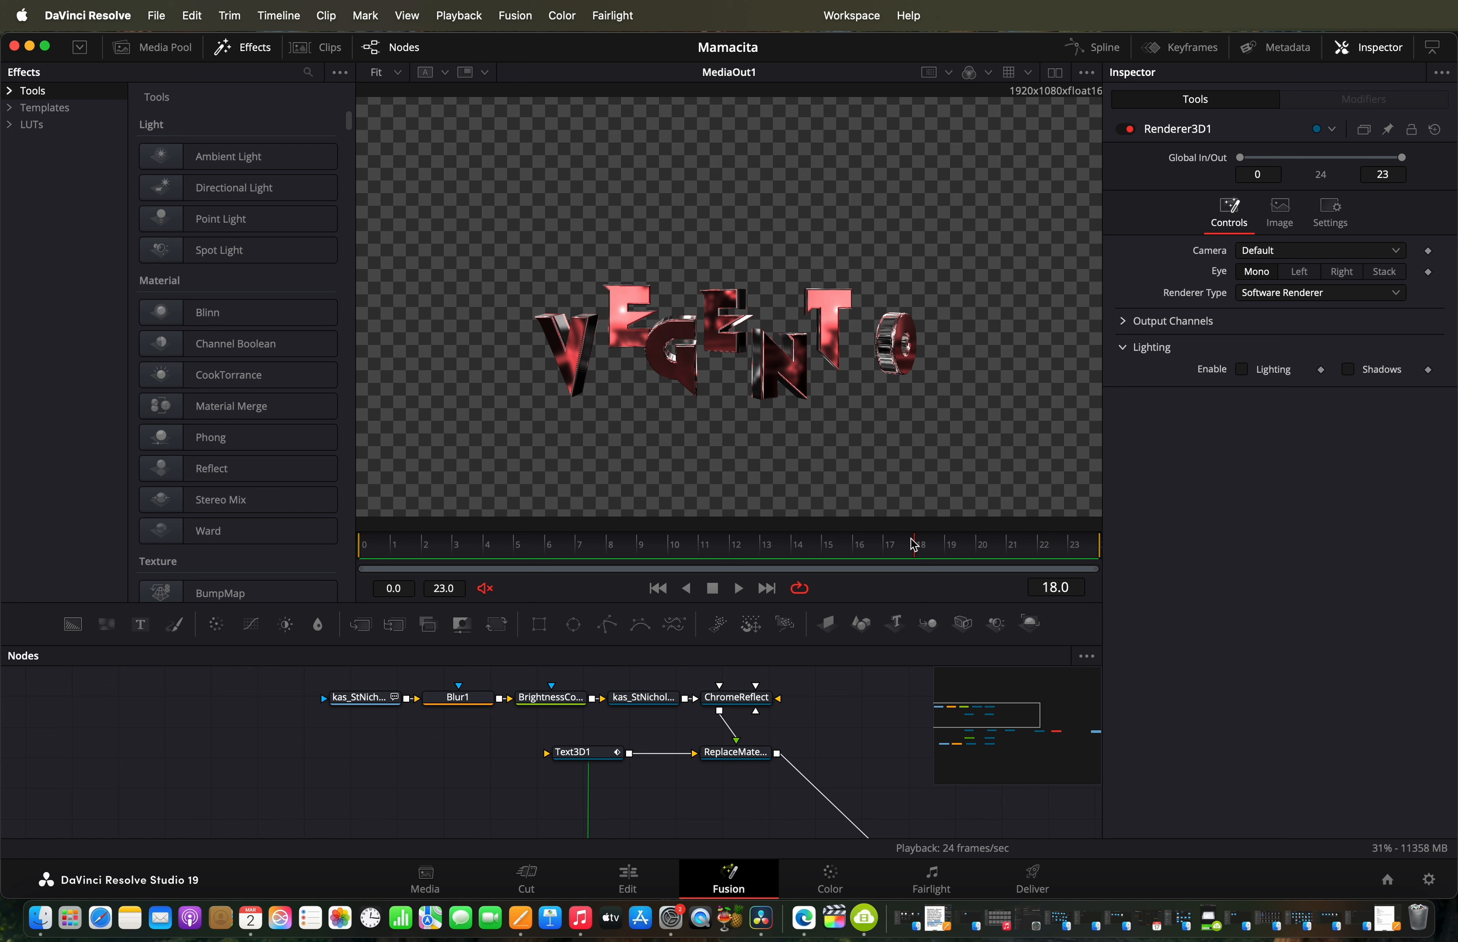
Step: Look over both material branches feeding Merge3D1, including Blinn1 and the ChromeReflect nodes, and scrub the 3D text animation to frame 20
{"action": "scroll", "coordinate": [801, 738], "scroll_direction": "down", "scroll_amount": 4}
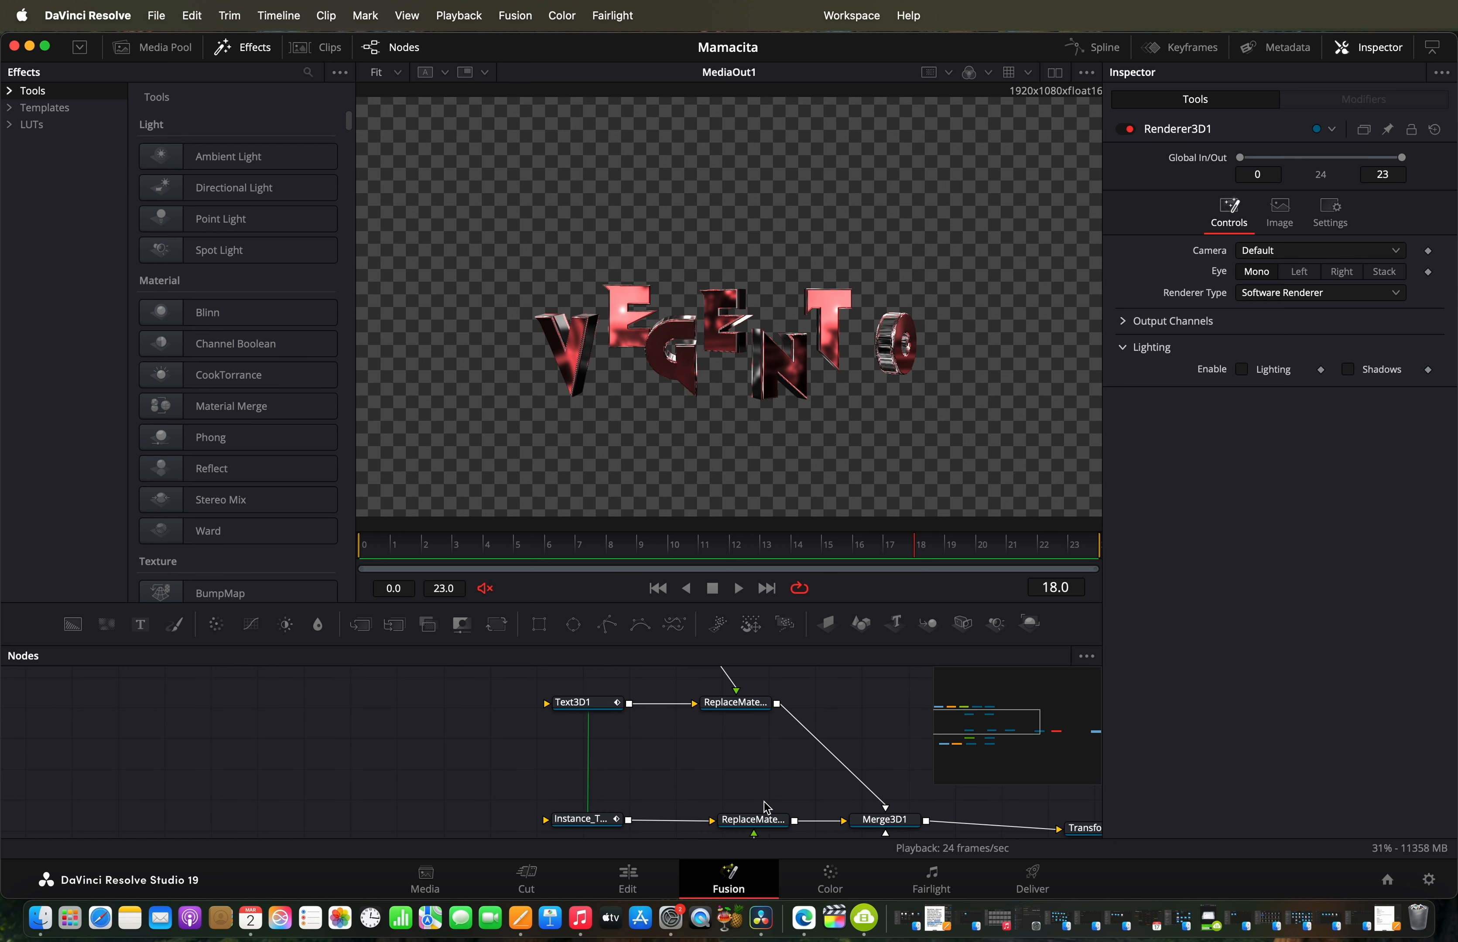
{"action": "scroll", "coordinate": [765, 812], "scroll_direction": "right", "scroll_amount": 5}
{"action": "scroll", "coordinate": [766, 811], "scroll_direction": "down", "scroll_amount": 3}
{"action": "scroll", "coordinate": [662, 799], "scroll_direction": "down", "scroll_amount": 4}
{"action": "scroll", "coordinate": [662, 800], "scroll_direction": "left", "scroll_amount": 4}
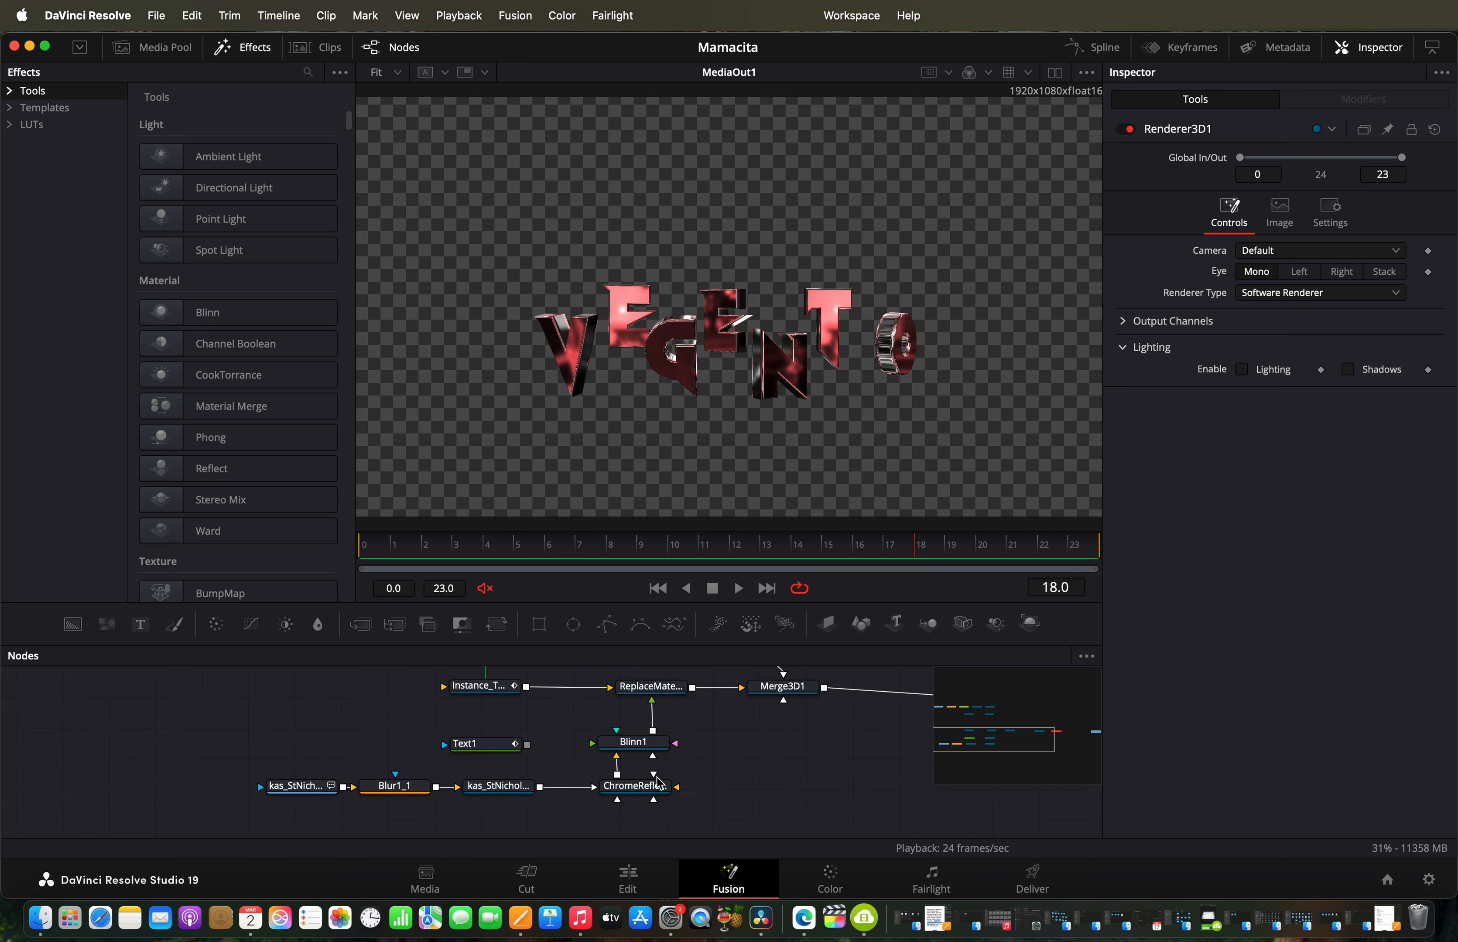
{"action": "scroll", "coordinate": [612, 720], "scroll_direction": "up", "scroll_amount": 10}
{"action": "scroll", "coordinate": [612, 720], "scroll_direction": "up", "scroll_amount": 2}
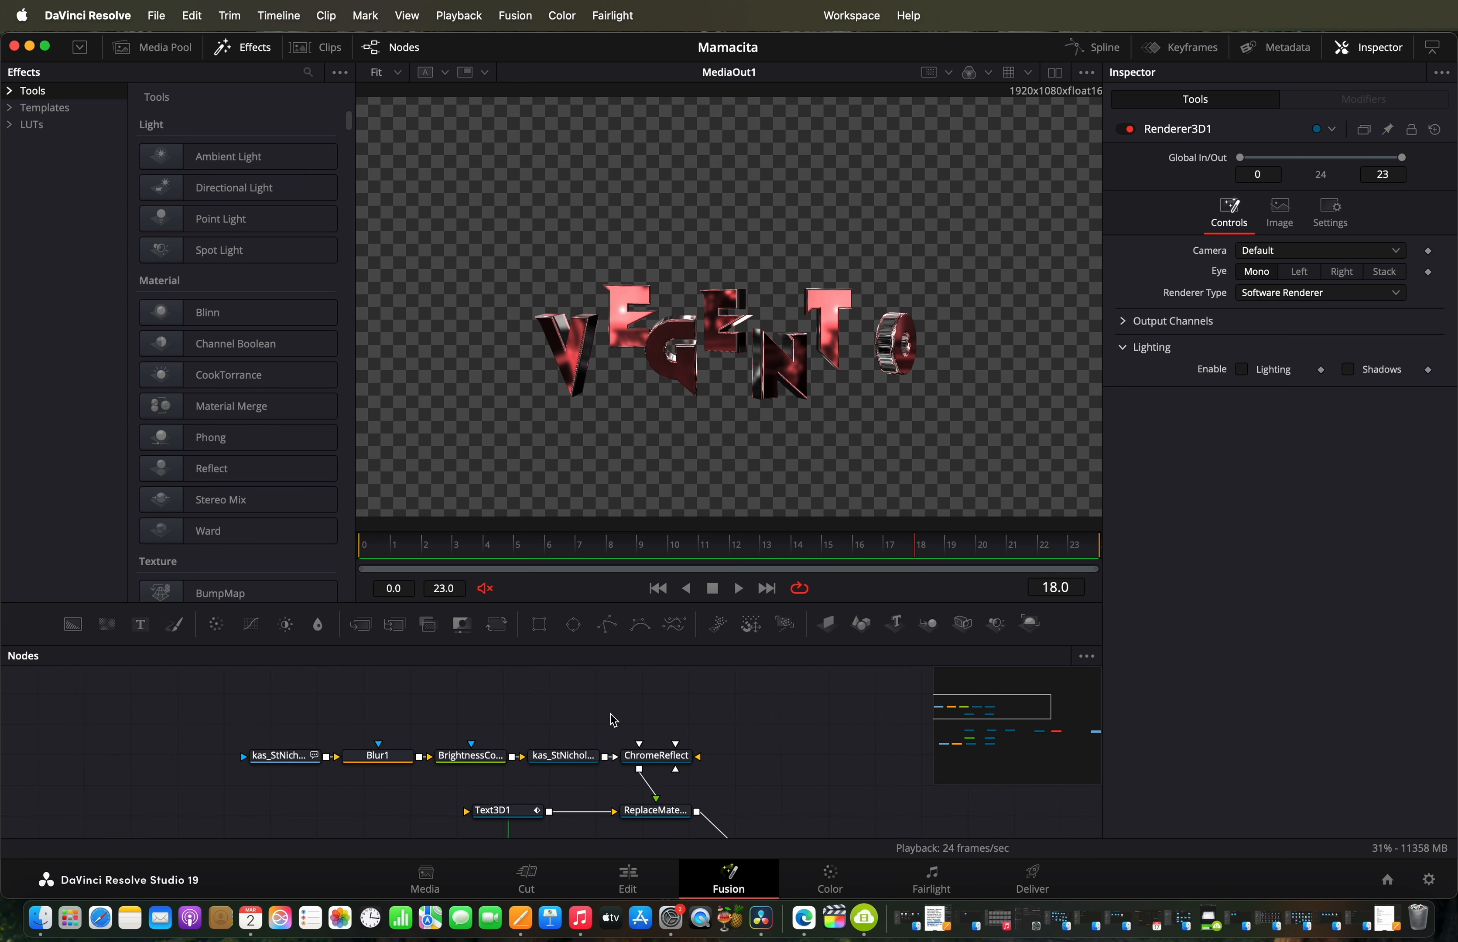
{"action": "scroll", "coordinate": [613, 720], "scroll_direction": "left", "scroll_amount": 4}
{"action": "scroll", "coordinate": [612, 719], "scroll_direction": "down", "scroll_amount": 2}
{"action": "left_click_drag", "start_coordinate": [666, 550], "coordinate": [995, 545]}
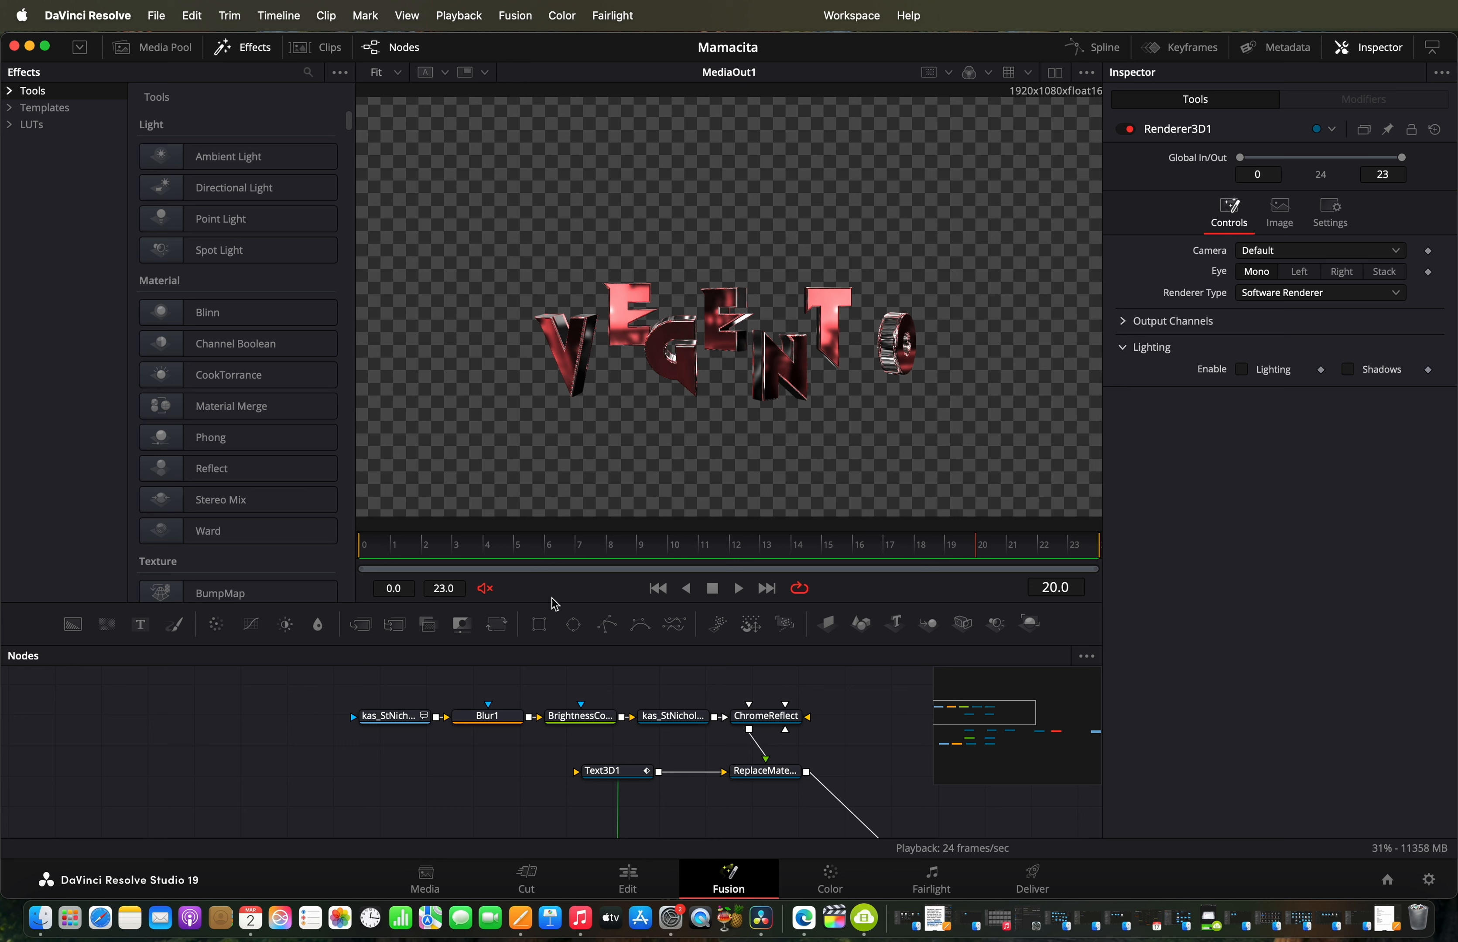
Step: Inspect the Text3D1 text and extrusion settings and its instanced copy, and scrub the text animation back to frame 2
{"action": "scroll", "coordinate": [652, 824], "scroll_direction": "down", "scroll_amount": 2}
{"action": "scroll", "coordinate": [652, 824], "scroll_direction": "right", "scroll_amount": 3}
{"action": "left_click", "coordinate": [581, 755]}
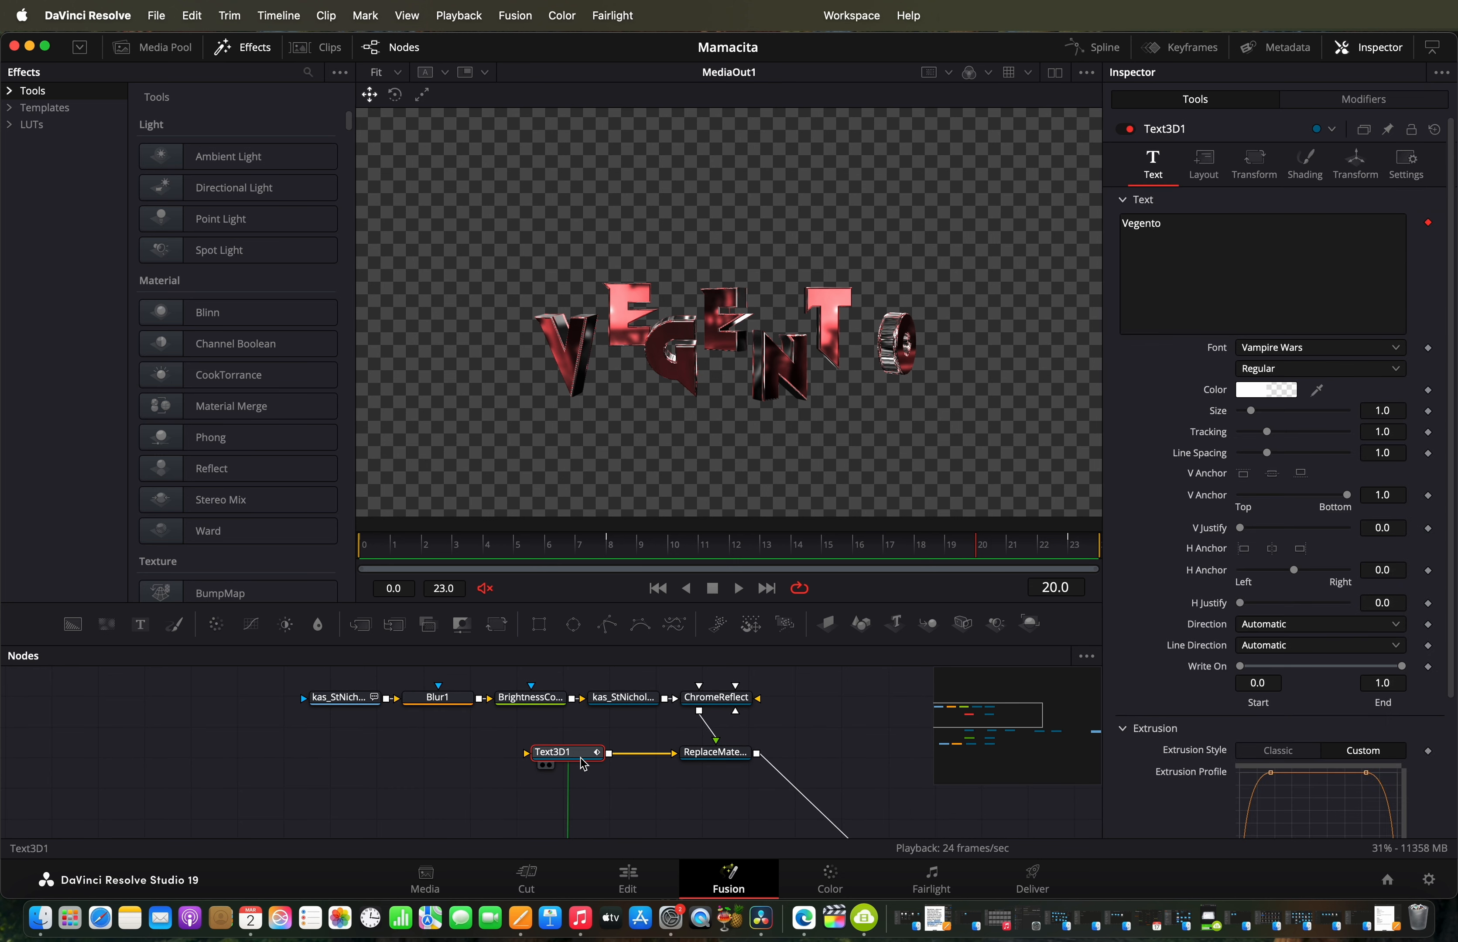
{"action": "scroll", "coordinate": [757, 768], "scroll_direction": "down", "scroll_amount": 4}
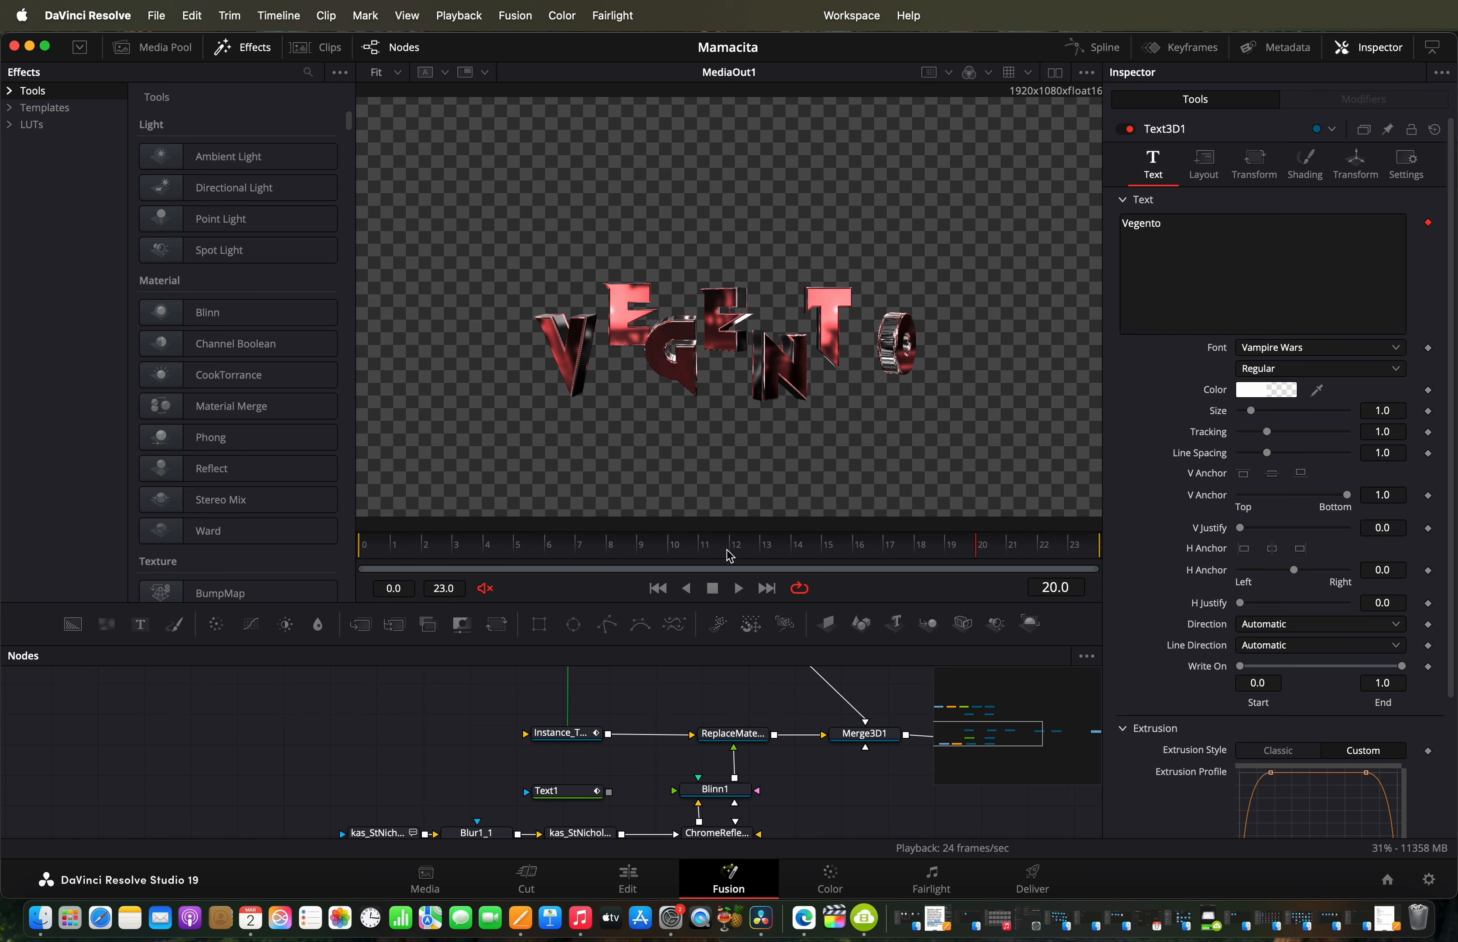
{"action": "left_click_drag", "start_coordinate": [729, 553], "coordinate": [422, 545]}
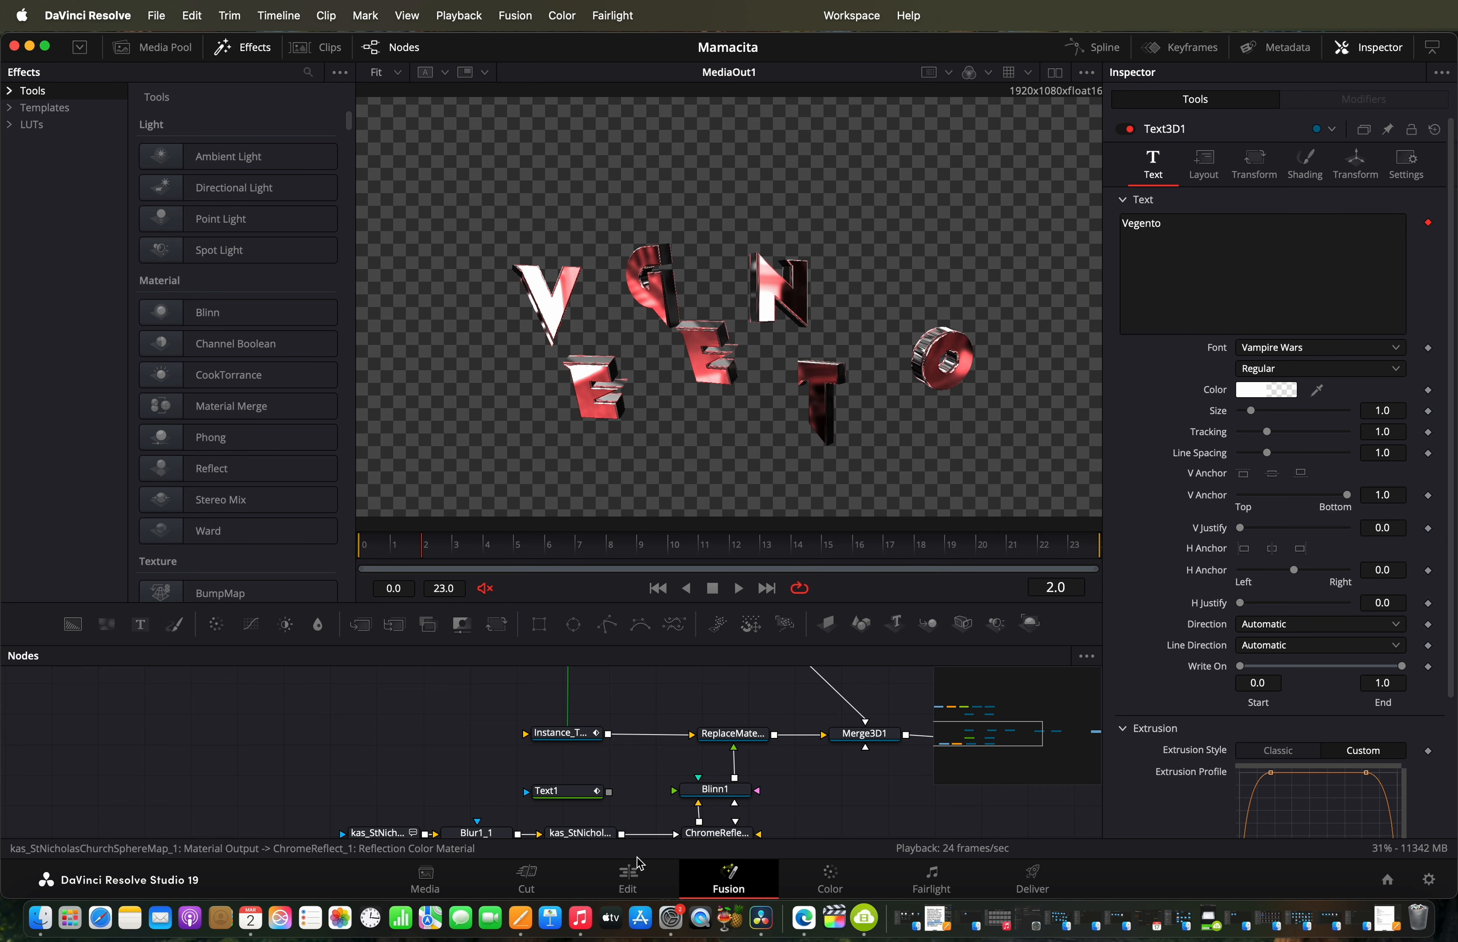
Step: Return to the Edit page and open the Video 5 adjustment clip under the playhead in the Fusion page
{"action": "left_click", "coordinate": [635, 882]}
{"action": "scroll", "coordinate": [896, 586], "scroll_direction": "up", "scroll_amount": 2}
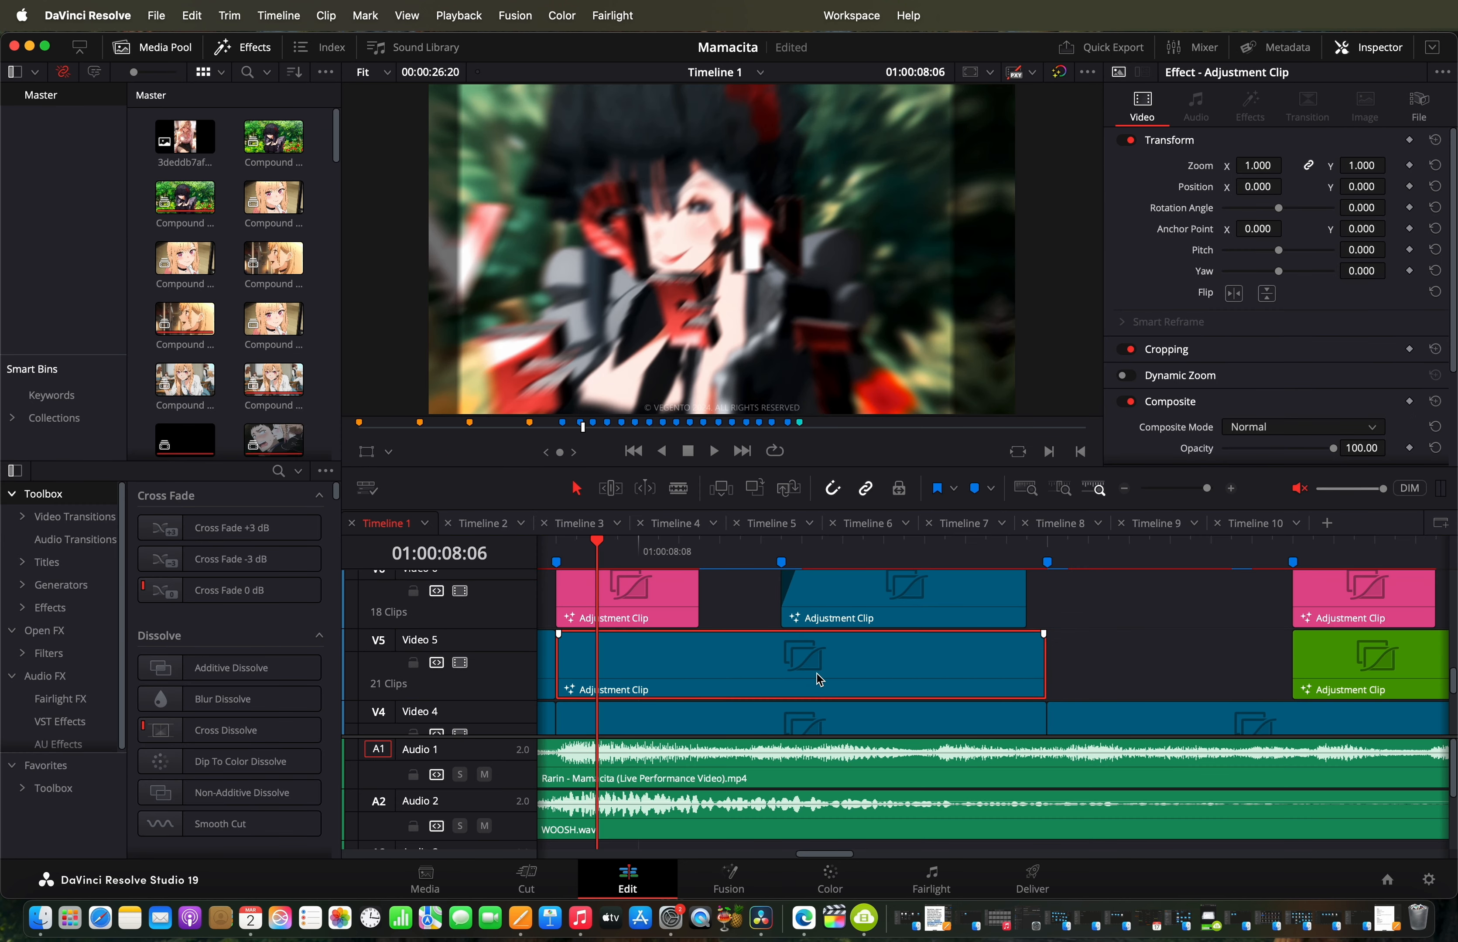
{"action": "right_click", "coordinate": [820, 678]}
{"action": "left_click", "coordinate": [888, 570]}
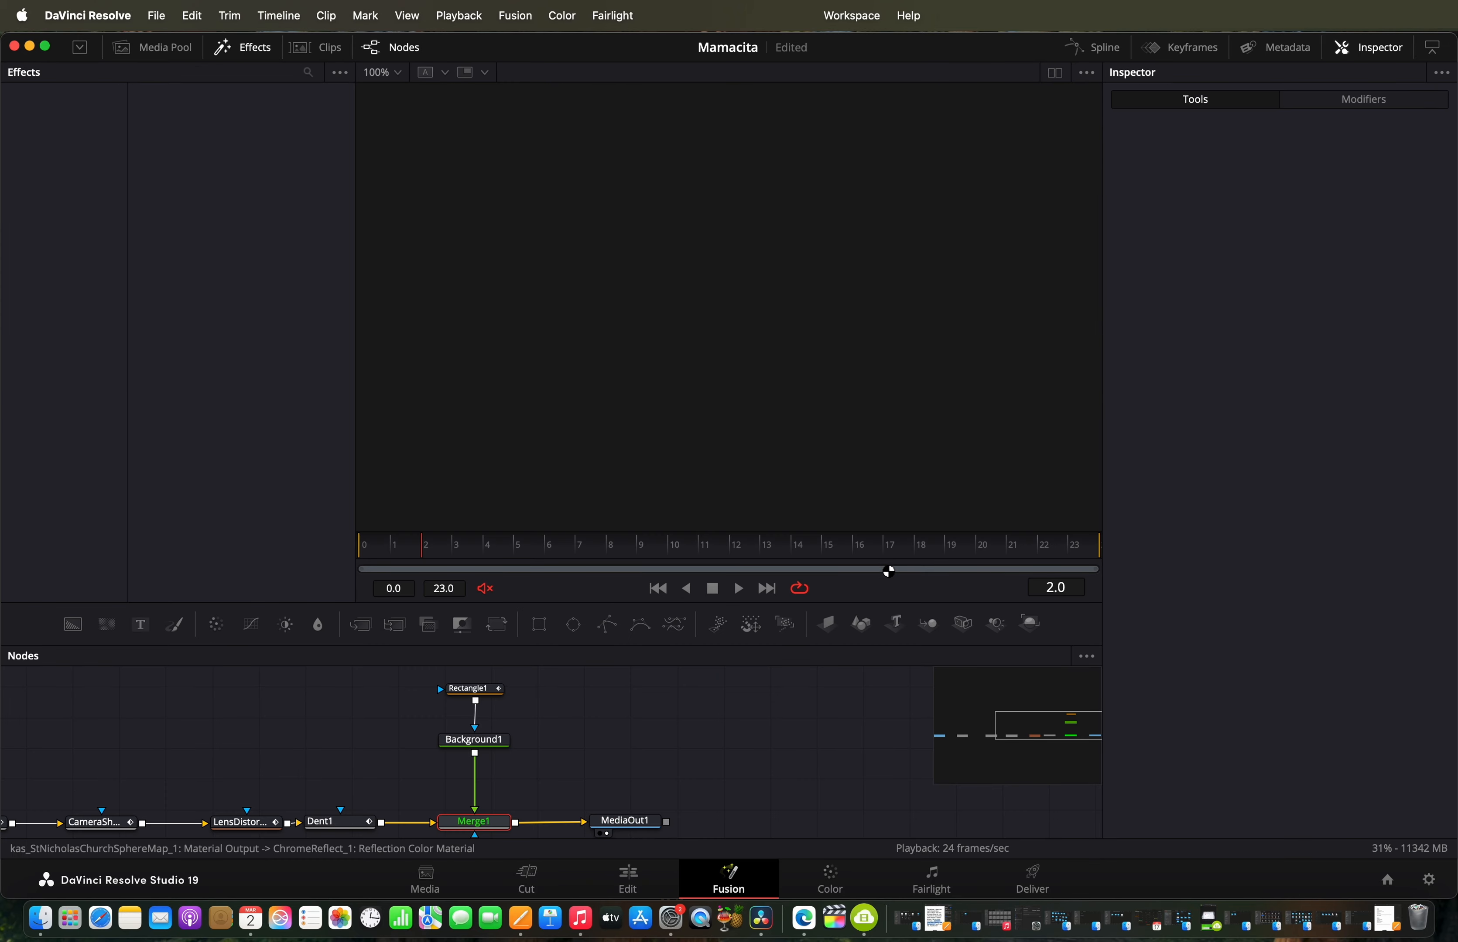
{"action": "scroll", "coordinate": [589, 751], "scroll_direction": "left", "scroll_amount": 5}
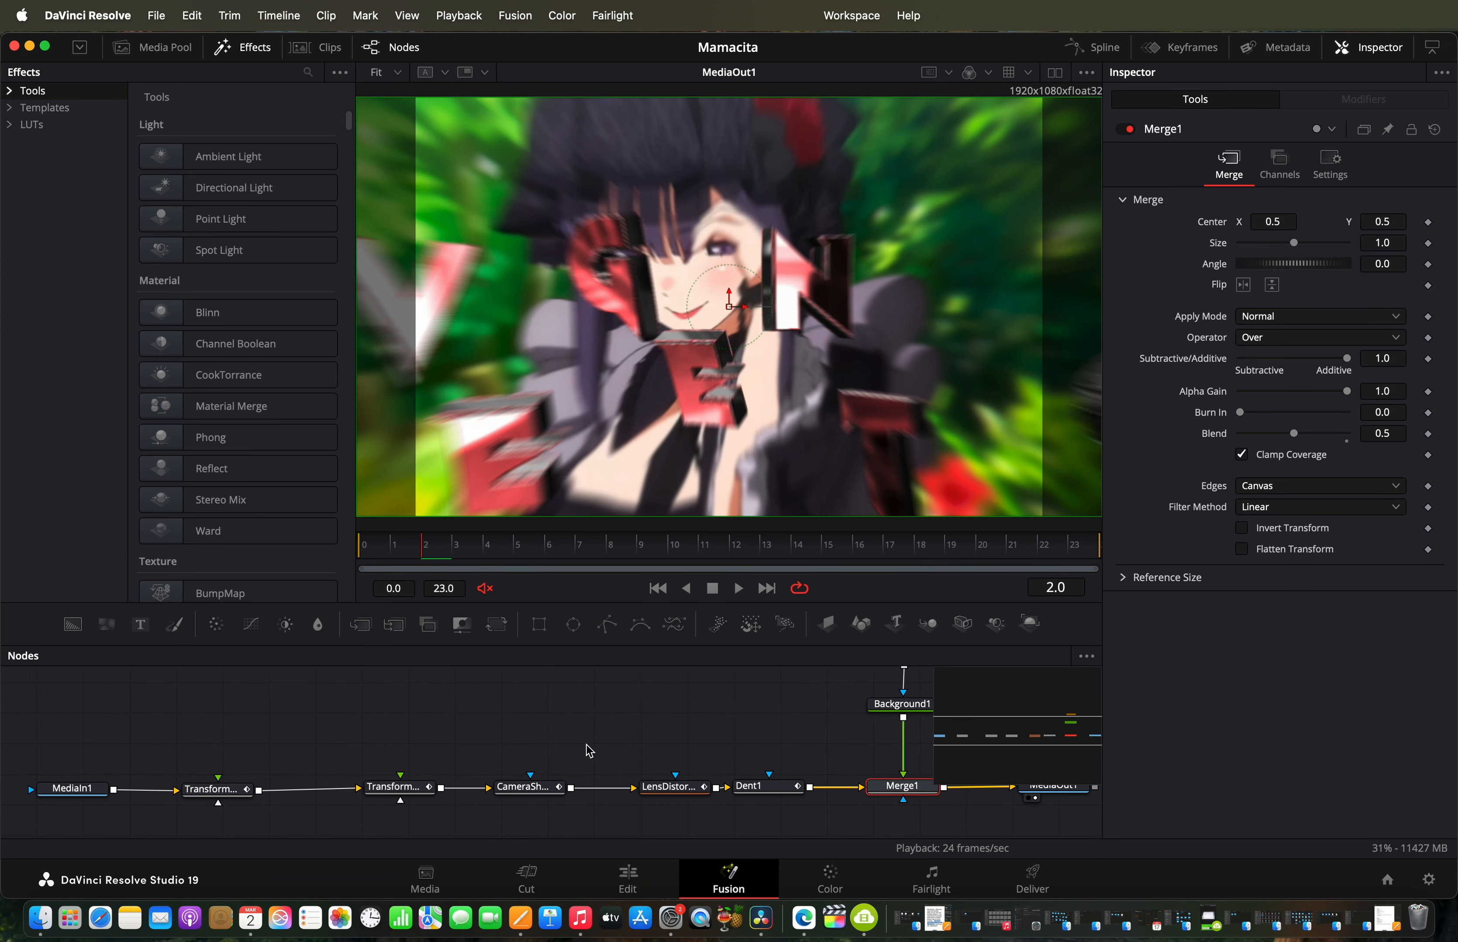
Step: Examine TransformPivot1's zoom animation from frame 0 to frame 16, briefly showing its keyframes in the Spline editor
{"action": "left_click", "coordinate": [327, 791]}
{"action": "left_click_drag", "start_coordinate": [415, 548], "coordinate": [299, 593]}
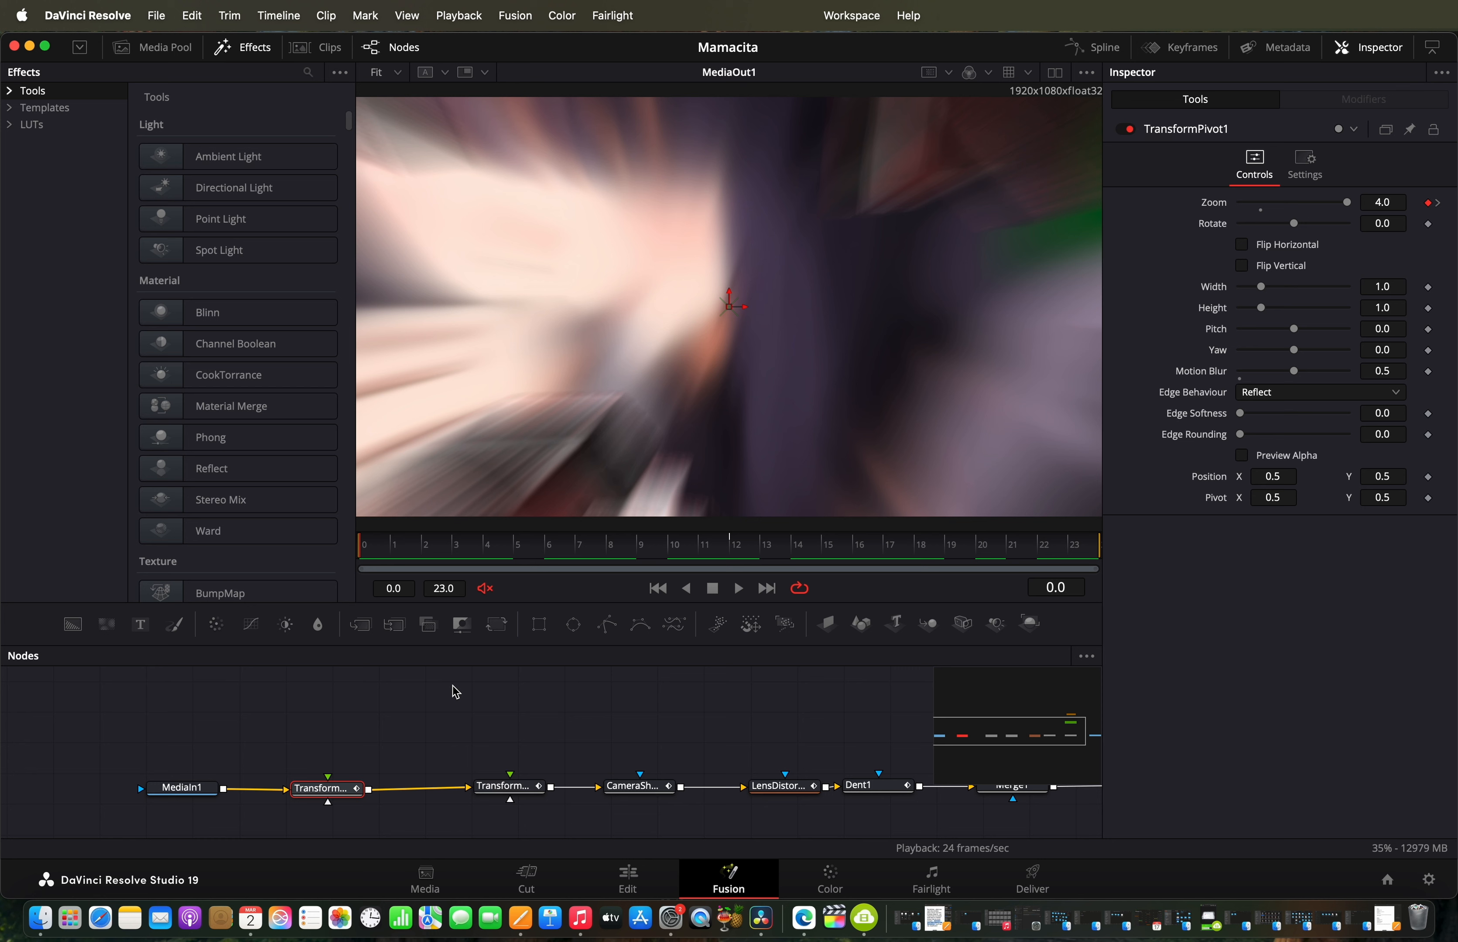
{"action": "left_click_drag", "start_coordinate": [348, 785], "coordinate": [349, 783]}
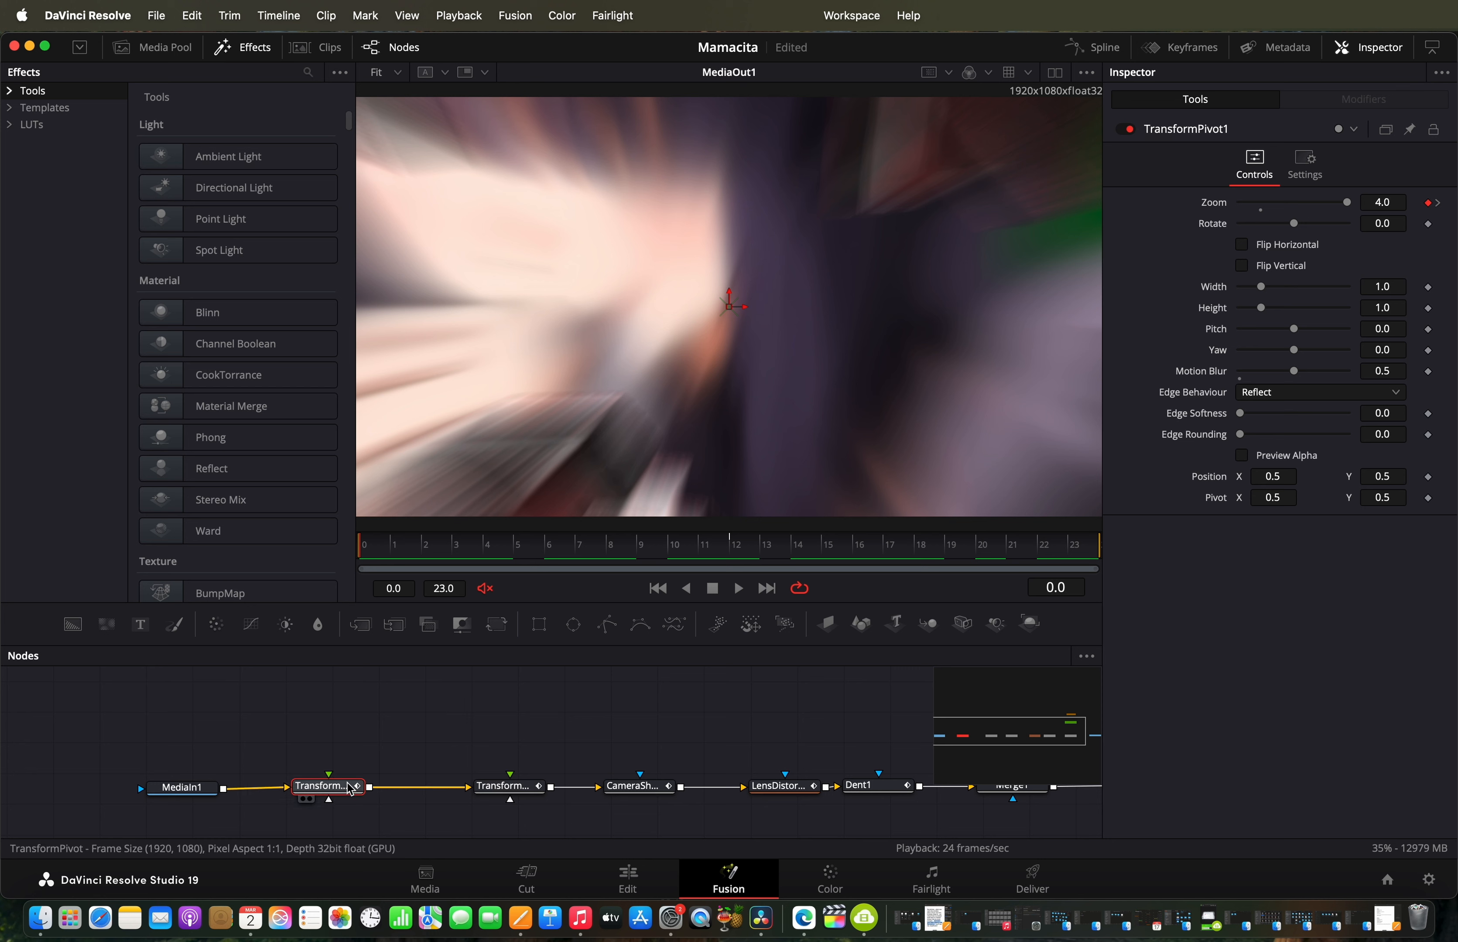
{"action": "left_click", "coordinate": [1083, 48]}
{"action": "left_click_drag", "start_coordinate": [456, 547], "coordinate": [853, 552]}
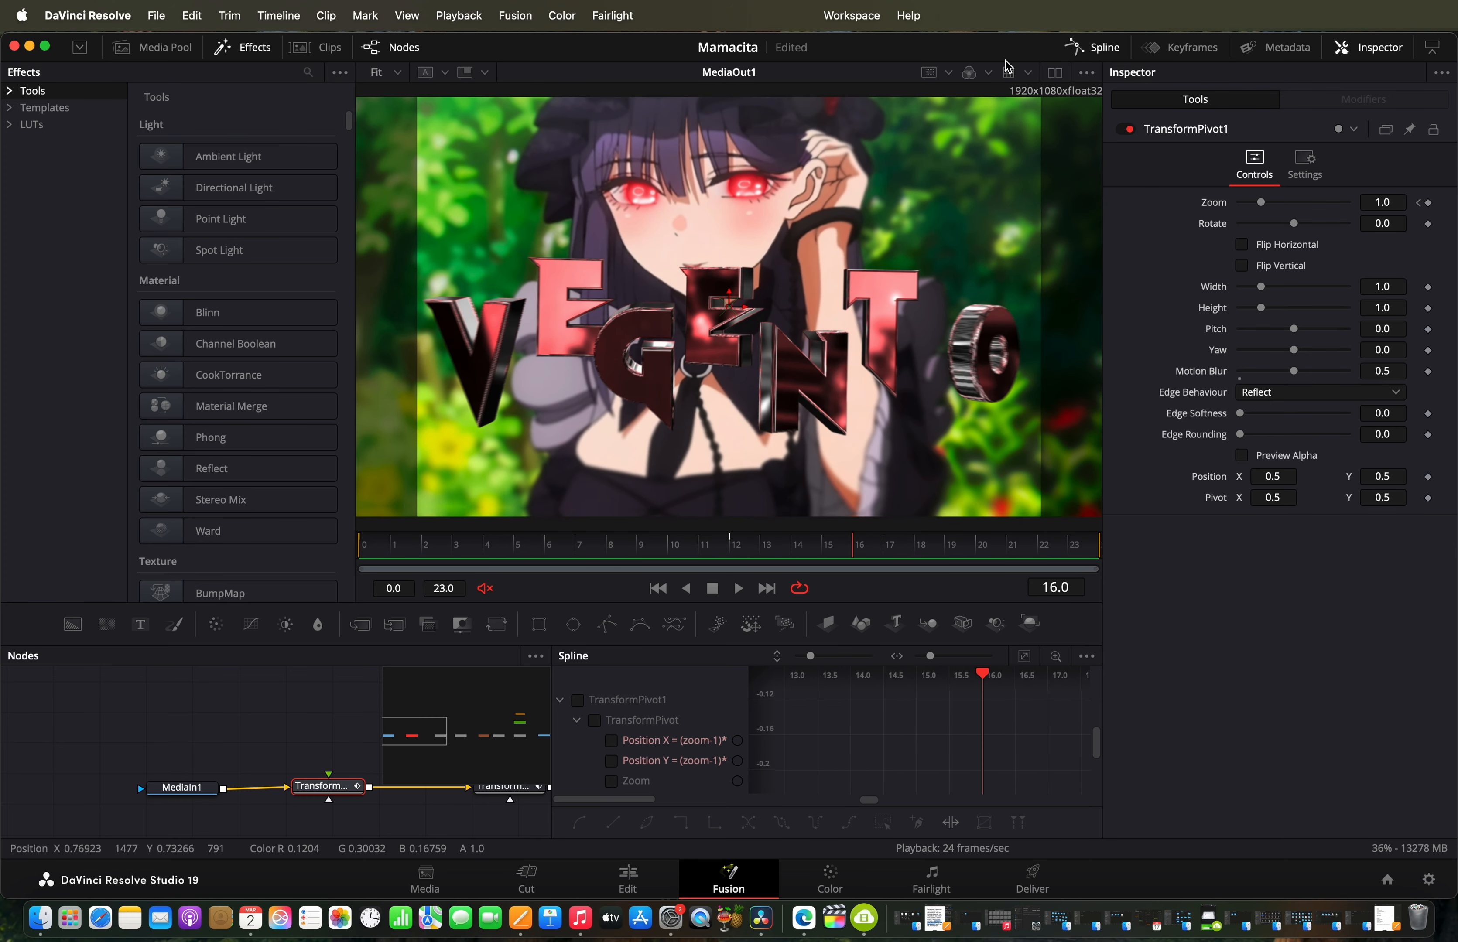
{"action": "left_click", "coordinate": [1082, 50]}
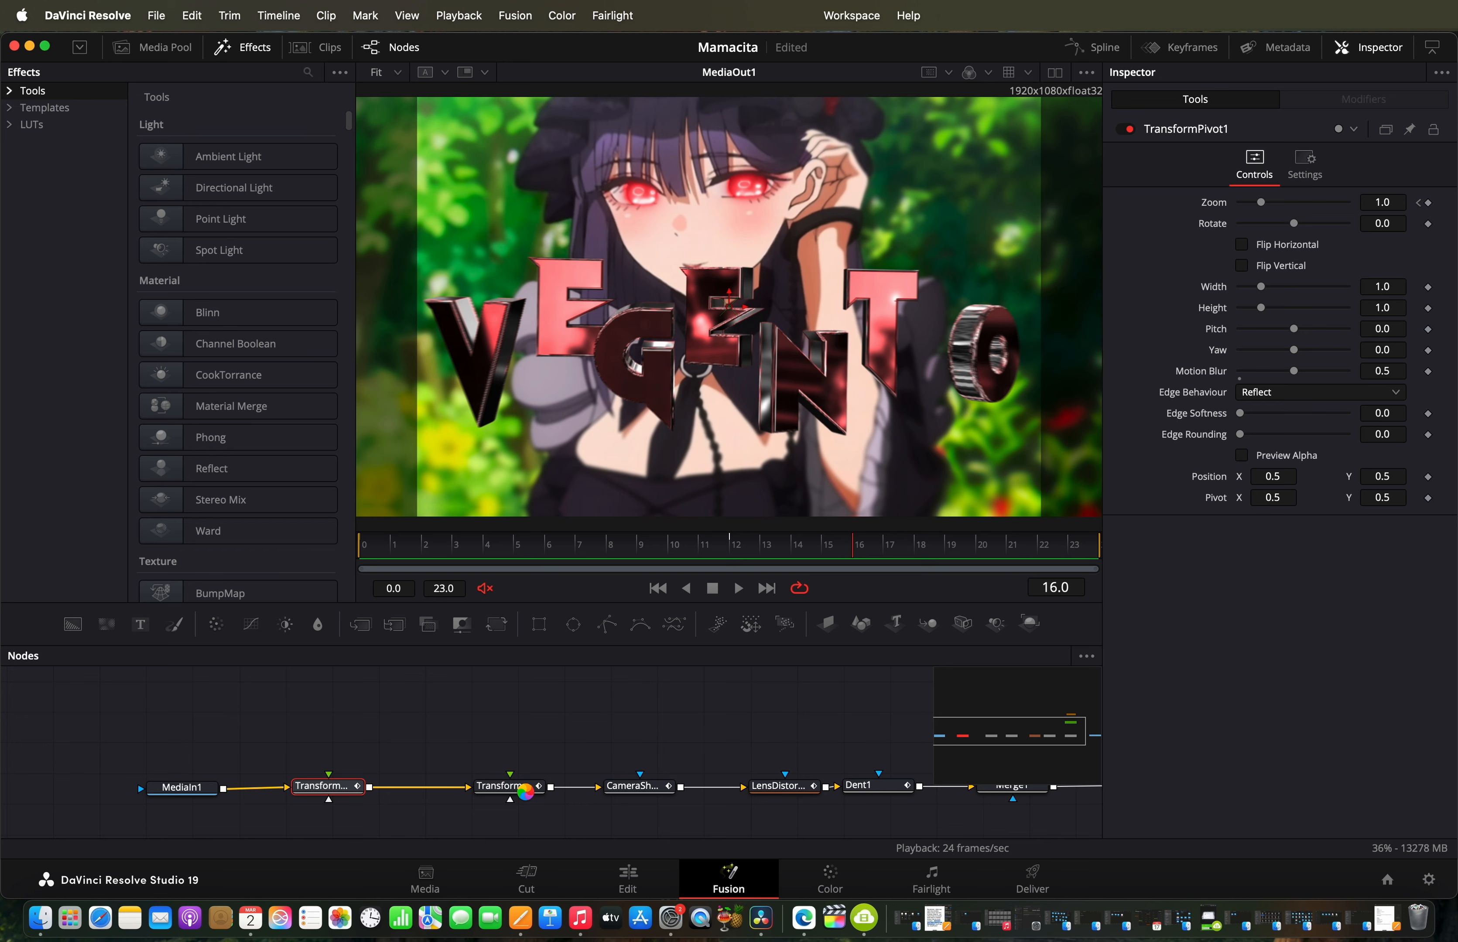
Step: Select TransformPivot1_2 and scrub its zoom animation from frame 0 through to the end of the clip
{"action": "left_click", "coordinate": [510, 786]}
{"action": "left_click", "coordinate": [374, 557]}
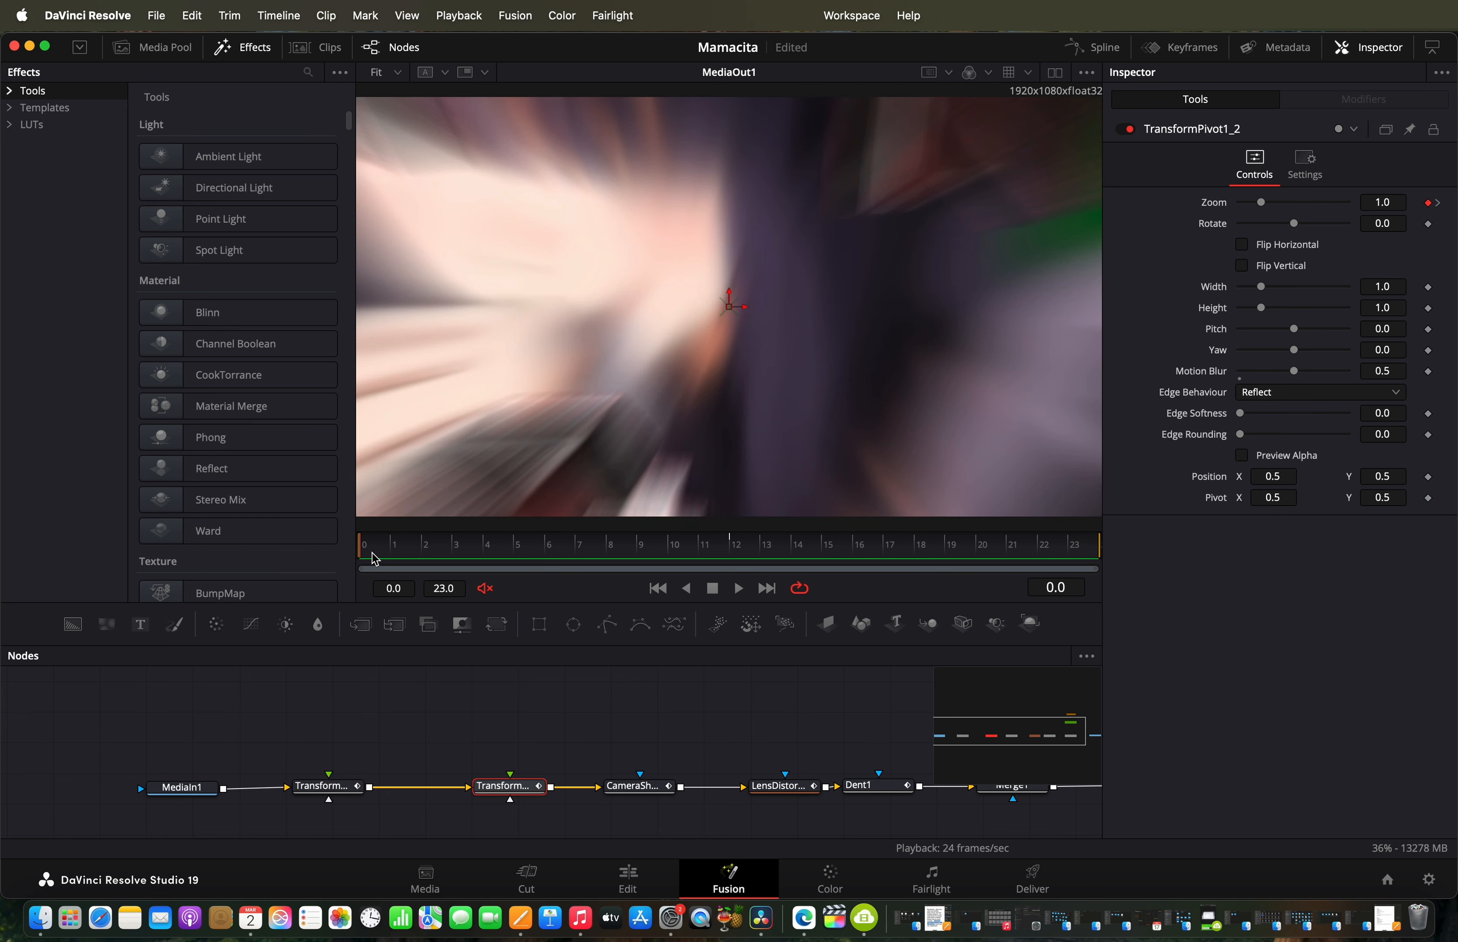
{"action": "left_click_drag", "start_coordinate": [375, 559], "coordinate": [753, 542]}
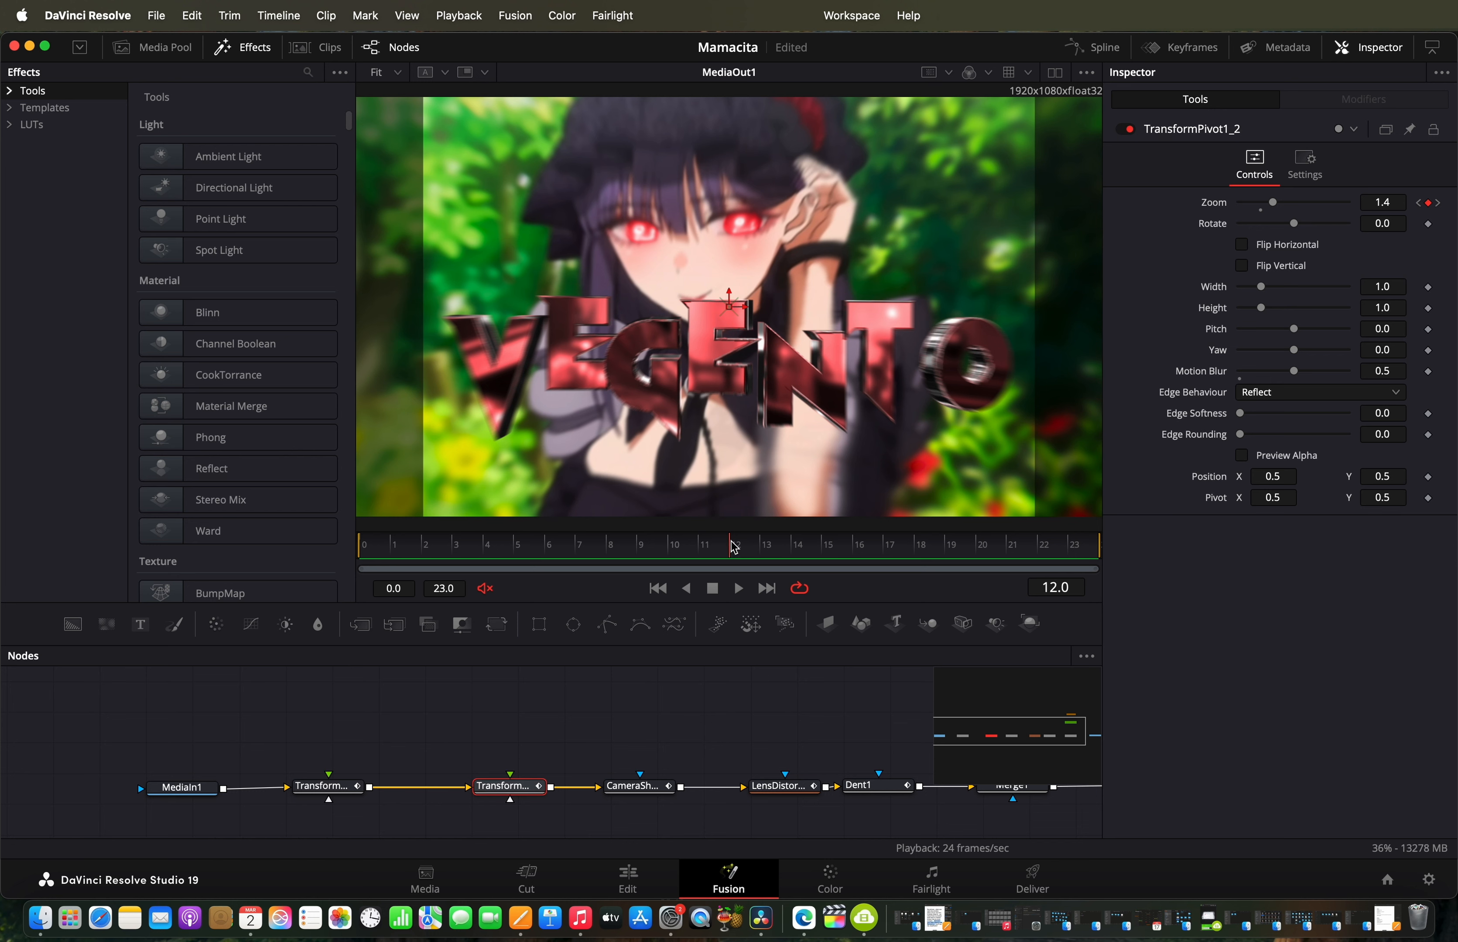
{"action": "key", "text": "space"}
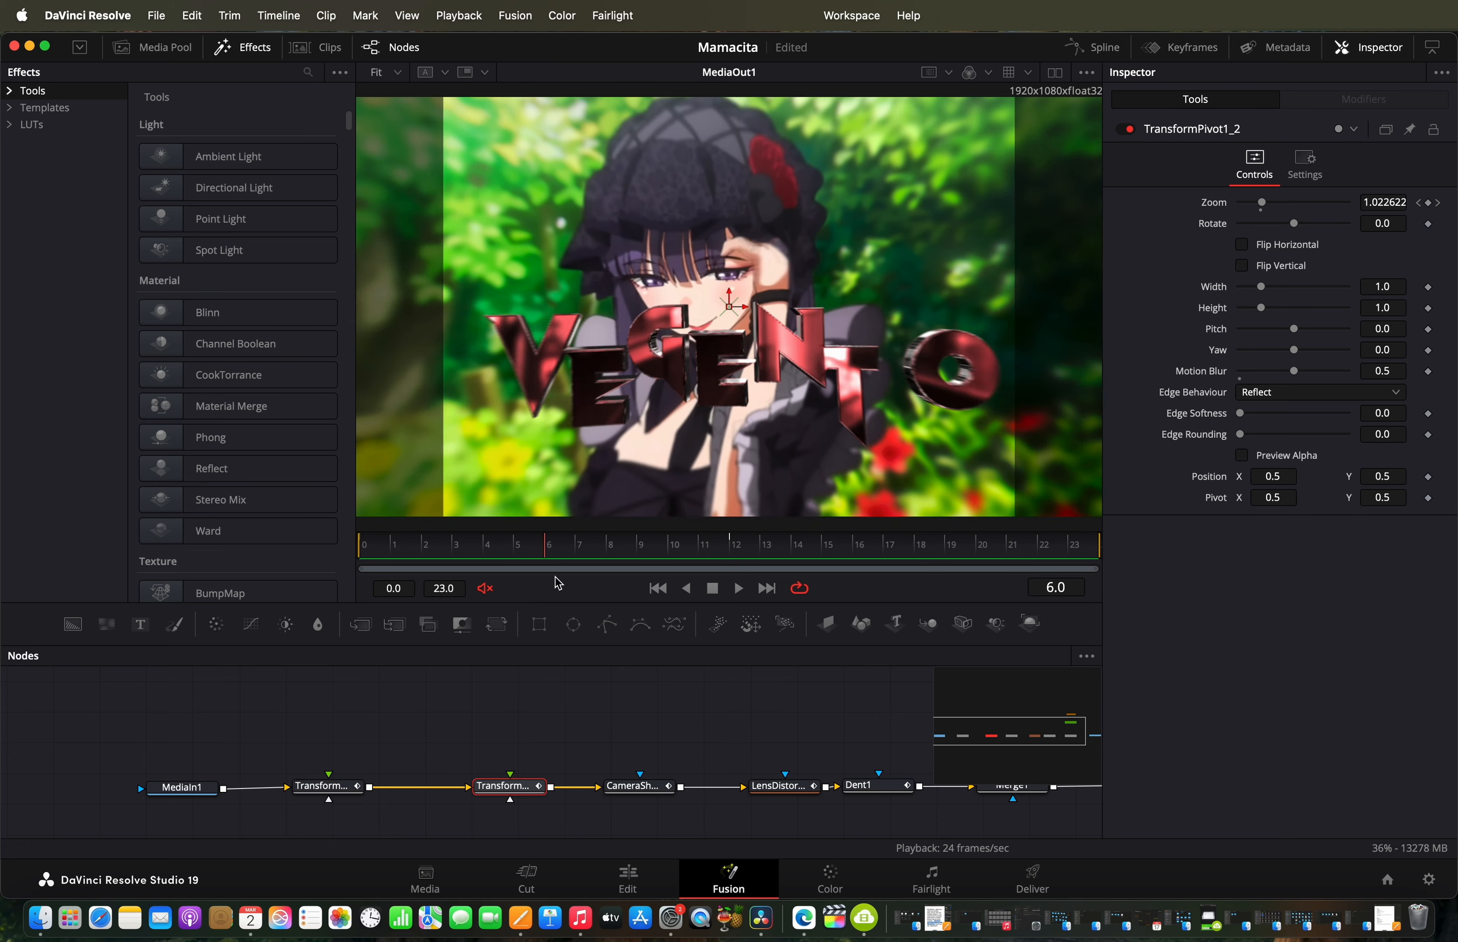
{"action": "left_click_drag", "start_coordinate": [554, 577], "coordinate": [1216, 556]}
{"action": "key", "text": "Right"}
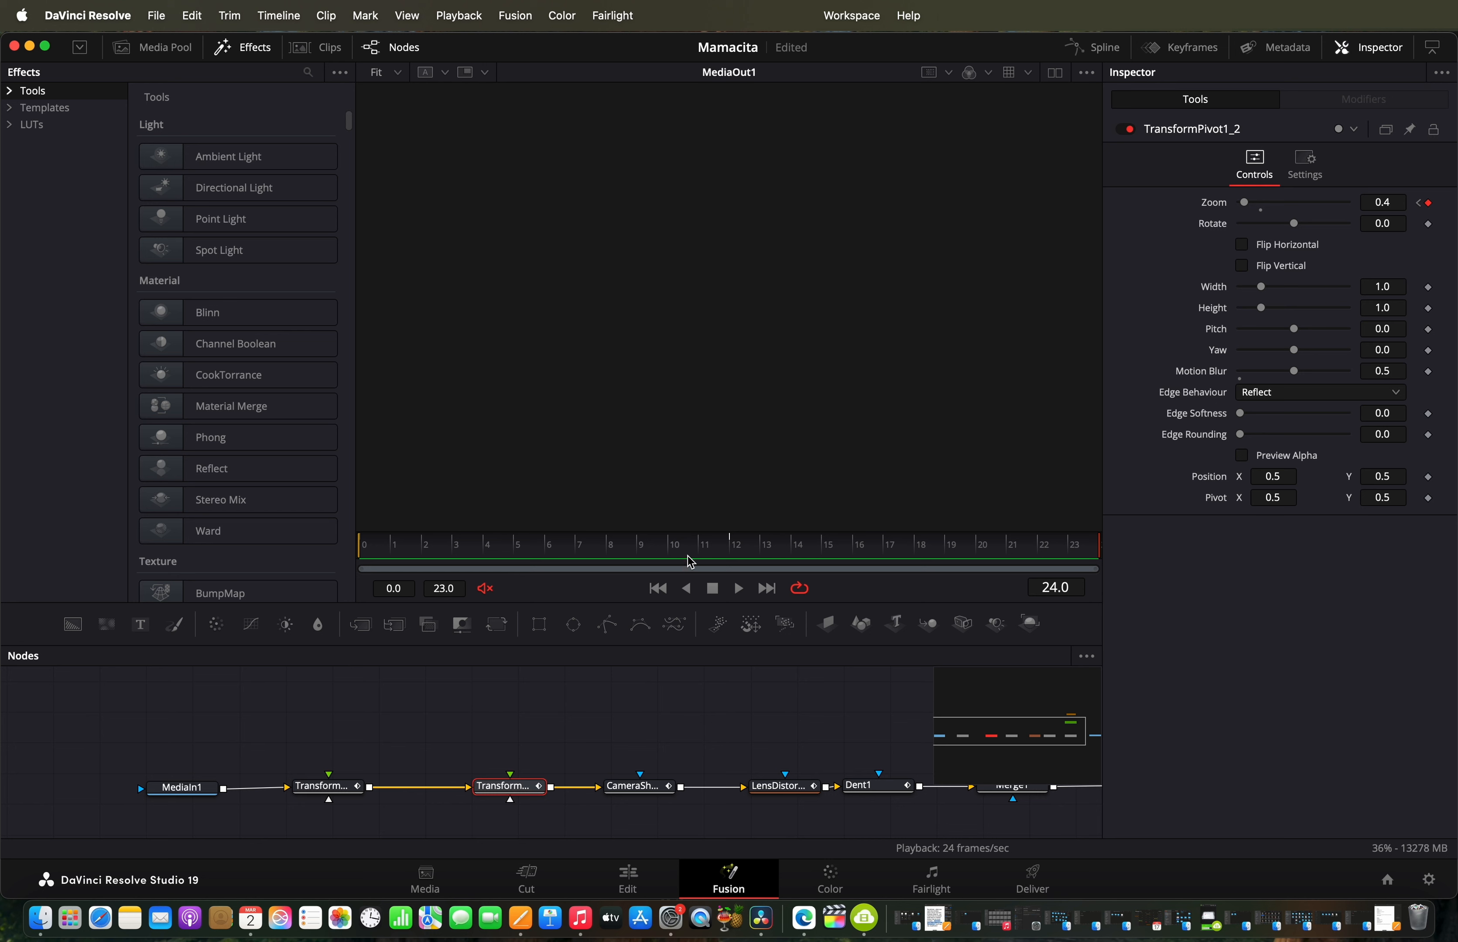
Step: Fit TransformPivot1_2's Zoom curve in the Spline editor and scrub through the frames to study its easing, then close the editor
{"action": "left_click", "coordinate": [731, 547]}
{"action": "left_click", "coordinate": [1093, 47]}
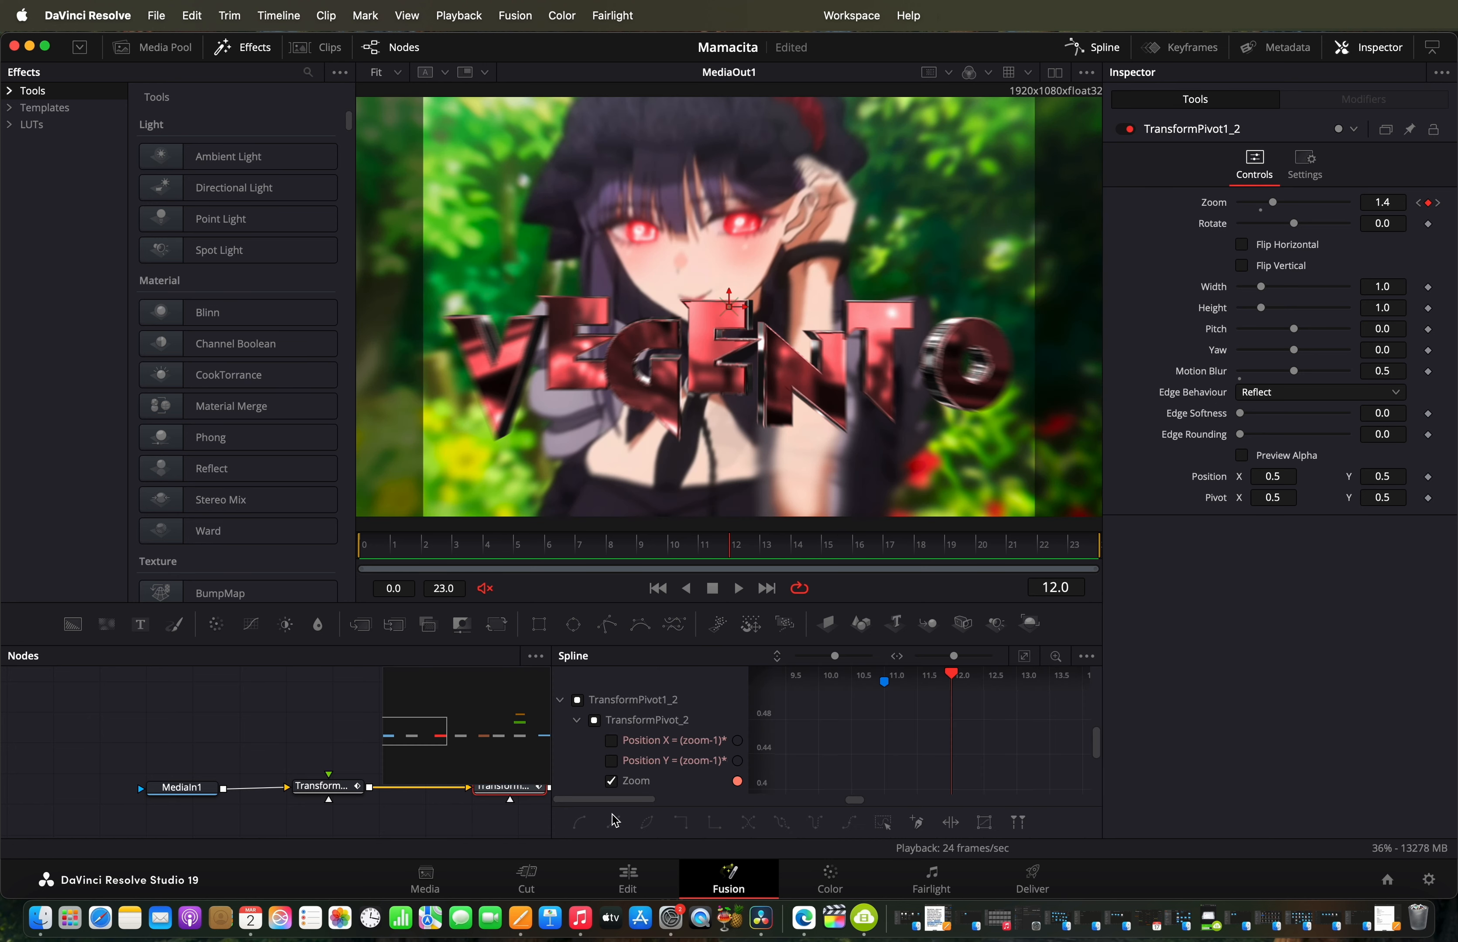
{"action": "left_click", "coordinate": [1023, 658]}
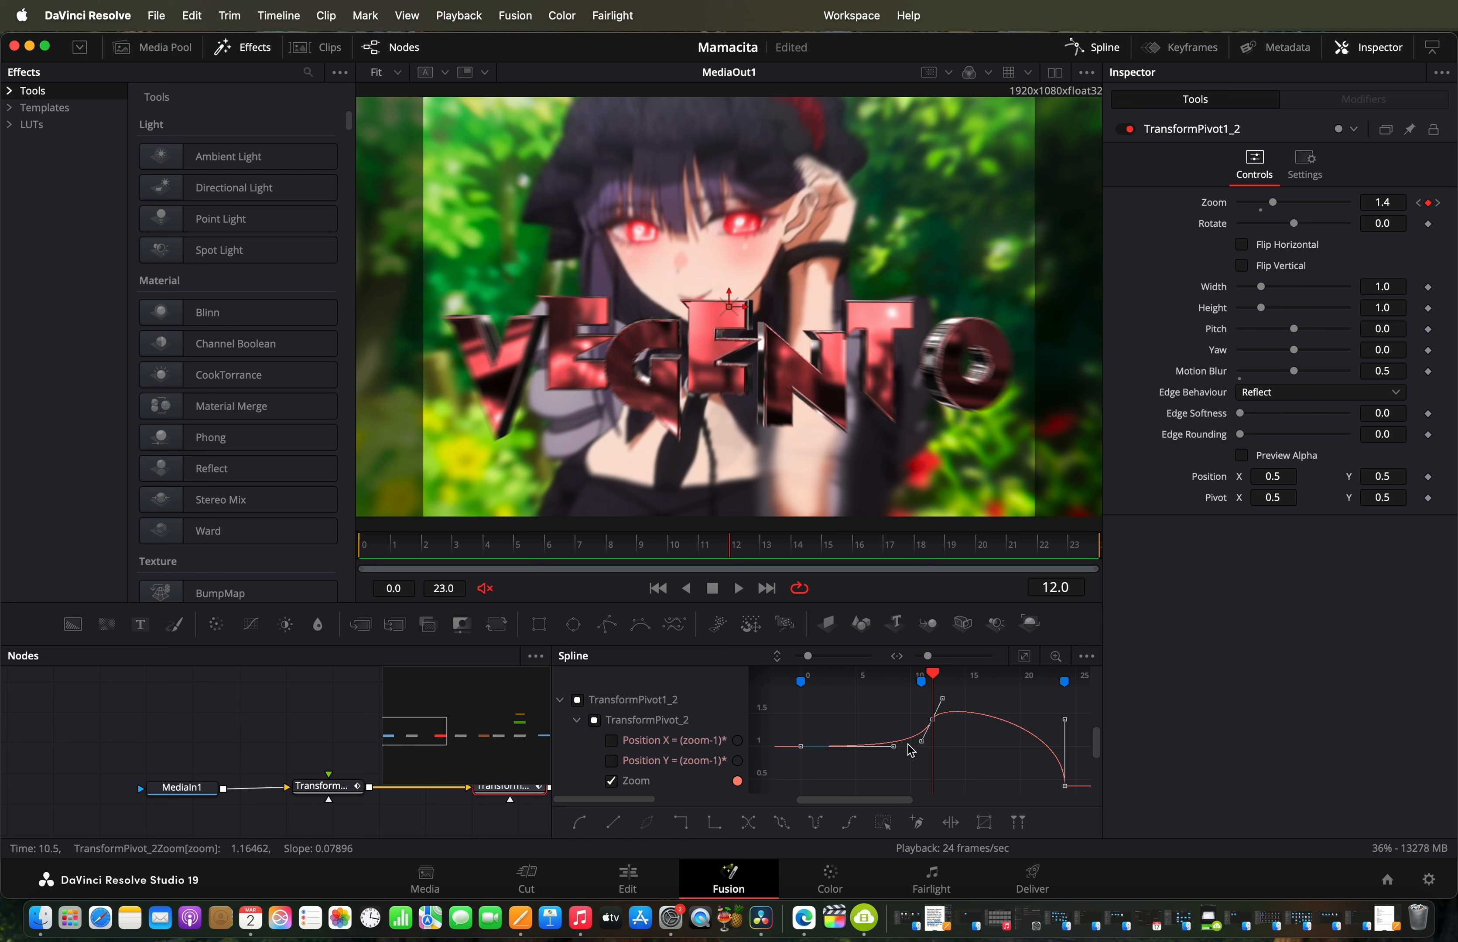
{"action": "left_click", "coordinate": [702, 555]}
{"action": "left_click_drag", "start_coordinate": [702, 554], "coordinate": [1032, 568]}
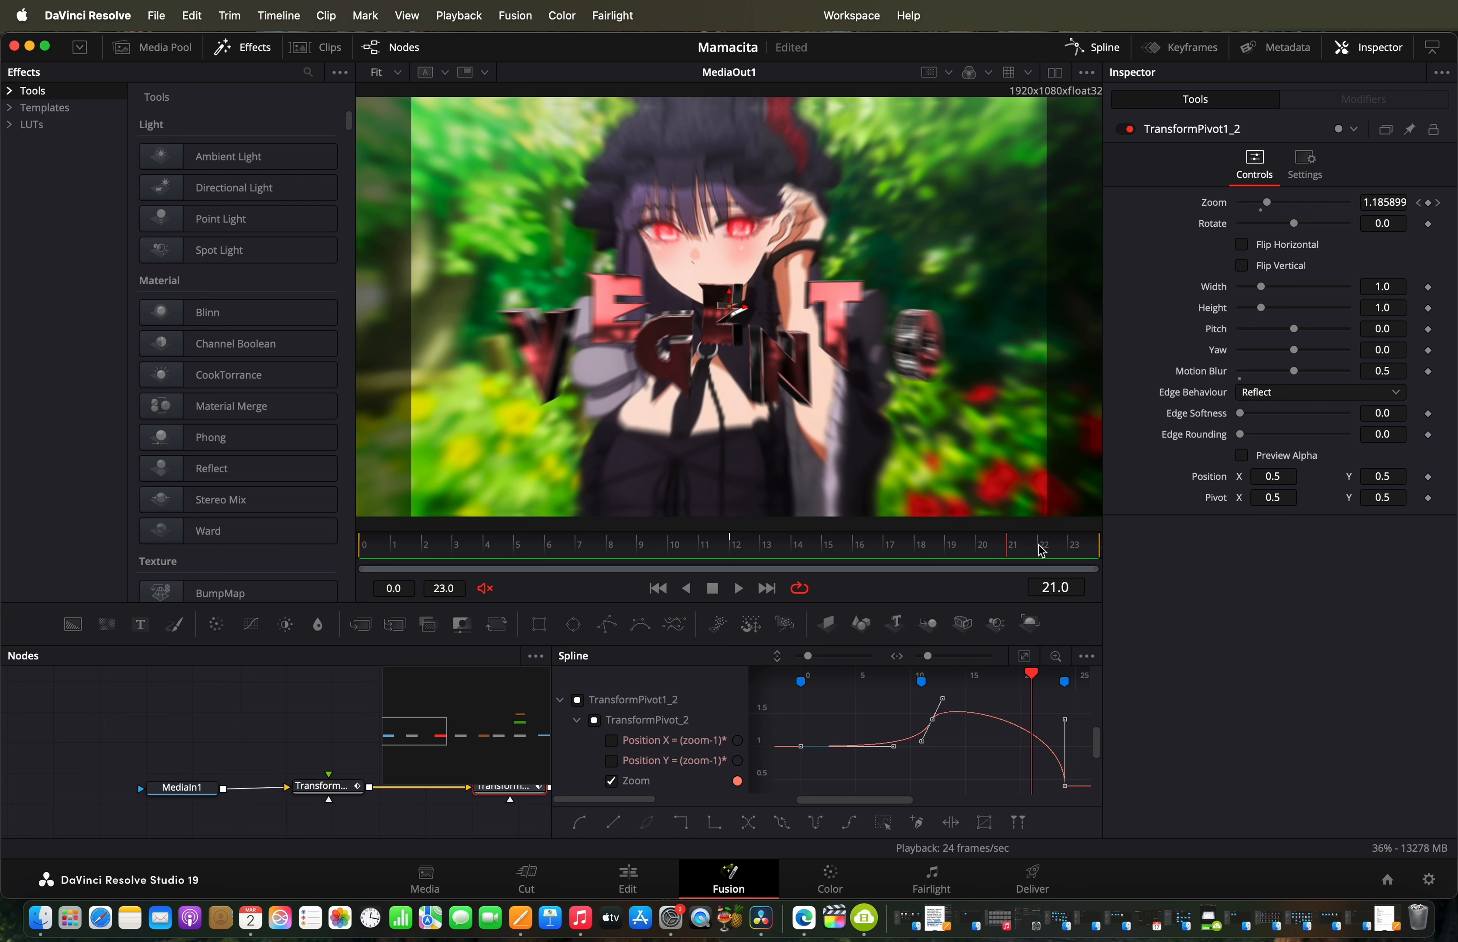
{"action": "left_click_drag", "start_coordinate": [1041, 551], "coordinate": [1136, 554]}
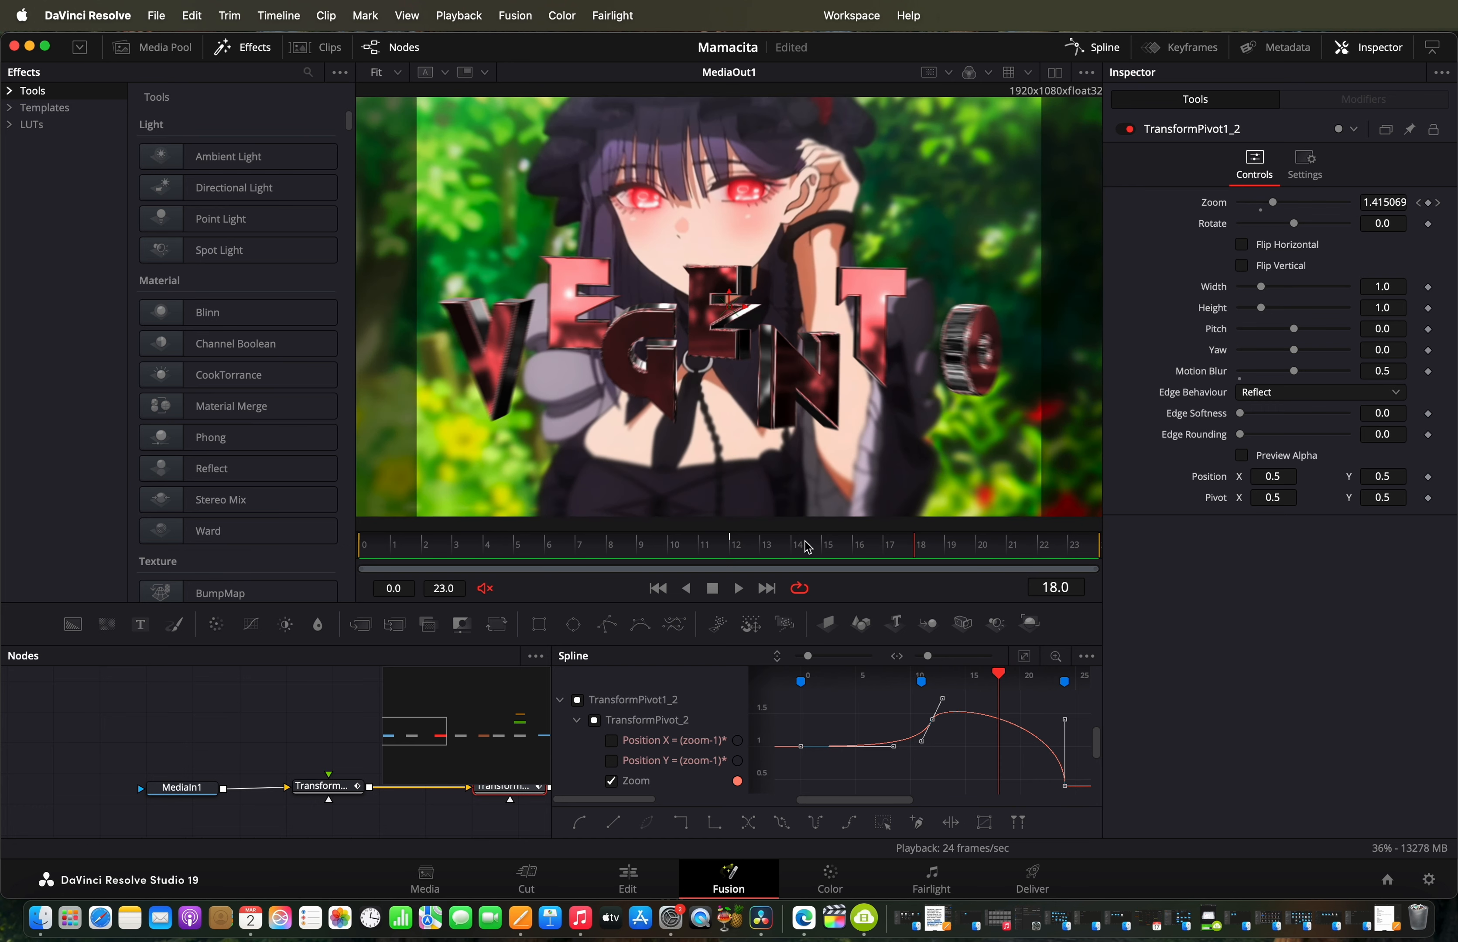
{"action": "left_click_drag", "start_coordinate": [625, 561], "coordinate": [797, 546]}
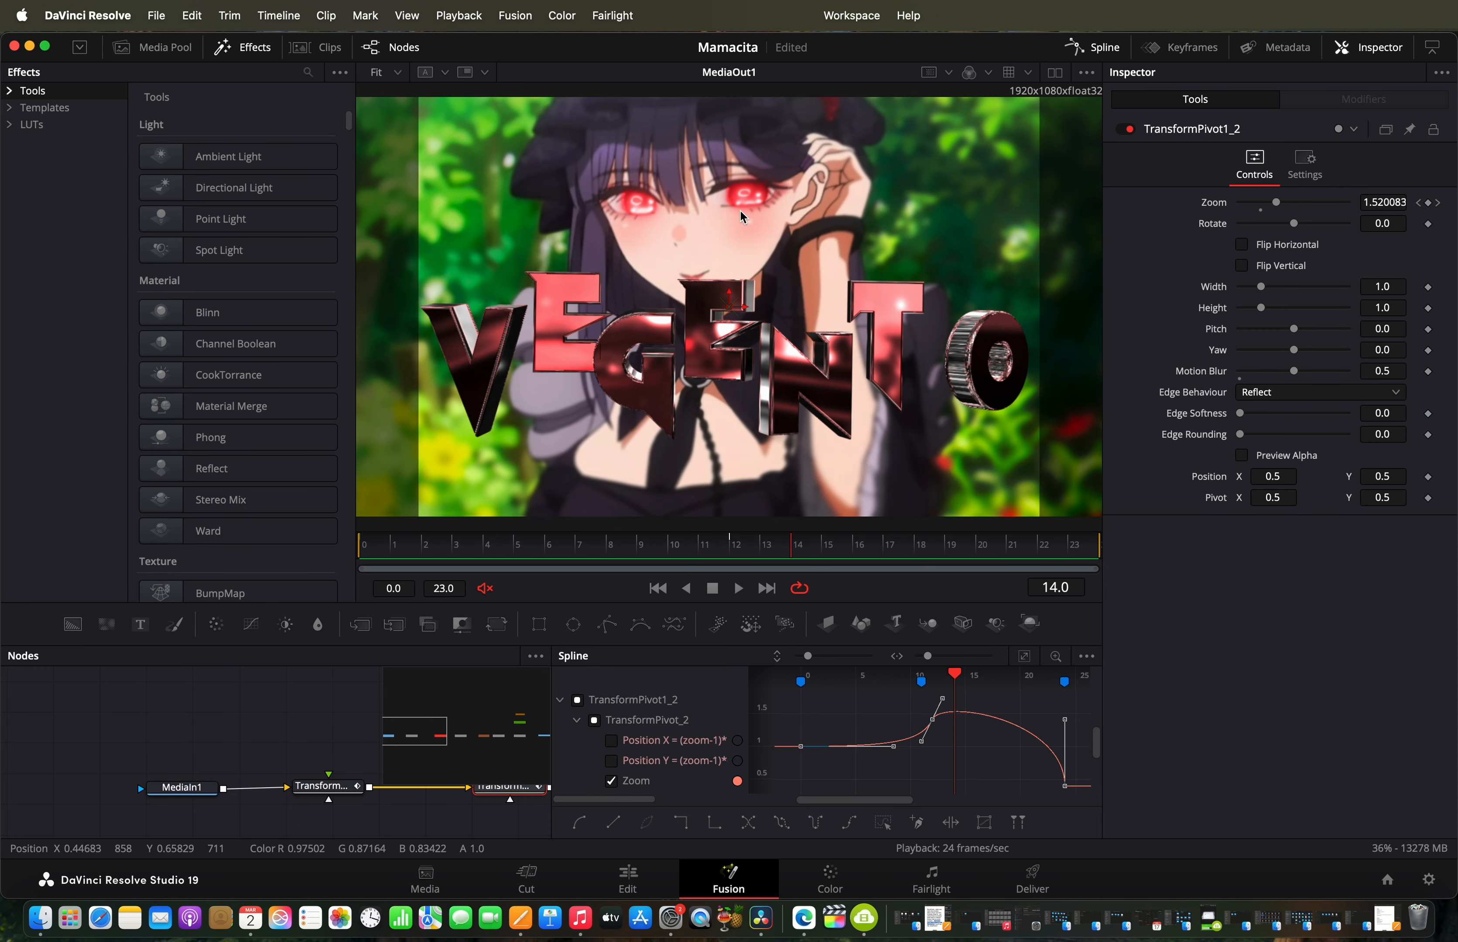
{"action": "left_click_drag", "start_coordinate": [700, 579], "coordinate": [959, 535]}
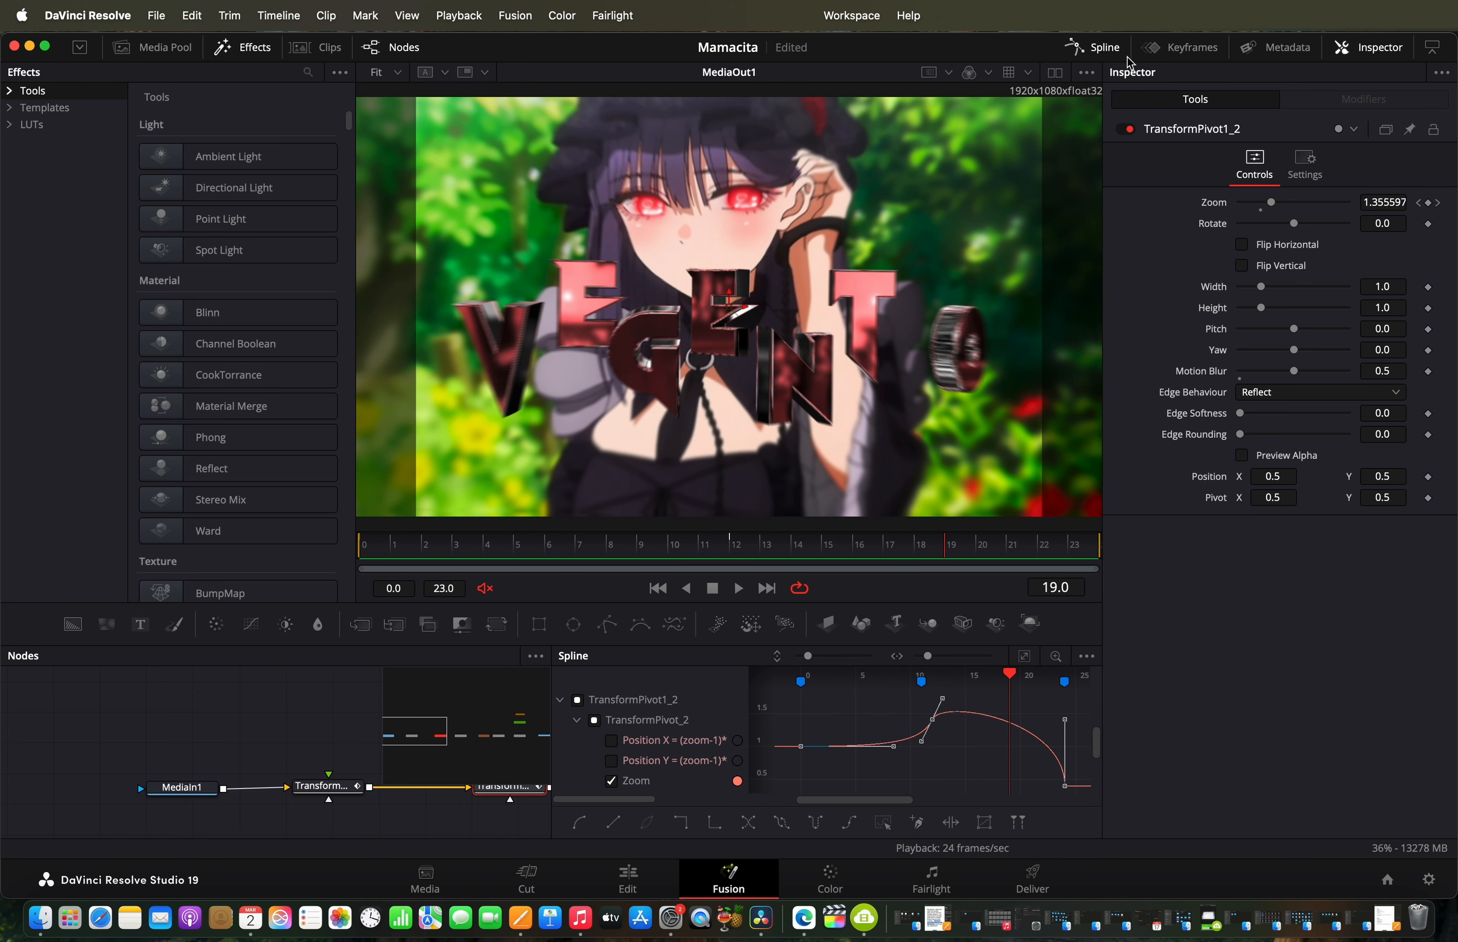
{"action": "left_click", "coordinate": [1099, 57]}
Step: Review the CameraShake1 settings and LensDistort1's distortion keyframes, scrubbing the composition back to frame 0
{"action": "scroll", "coordinate": [677, 808], "scroll_direction": "right", "scroll_amount": 5}
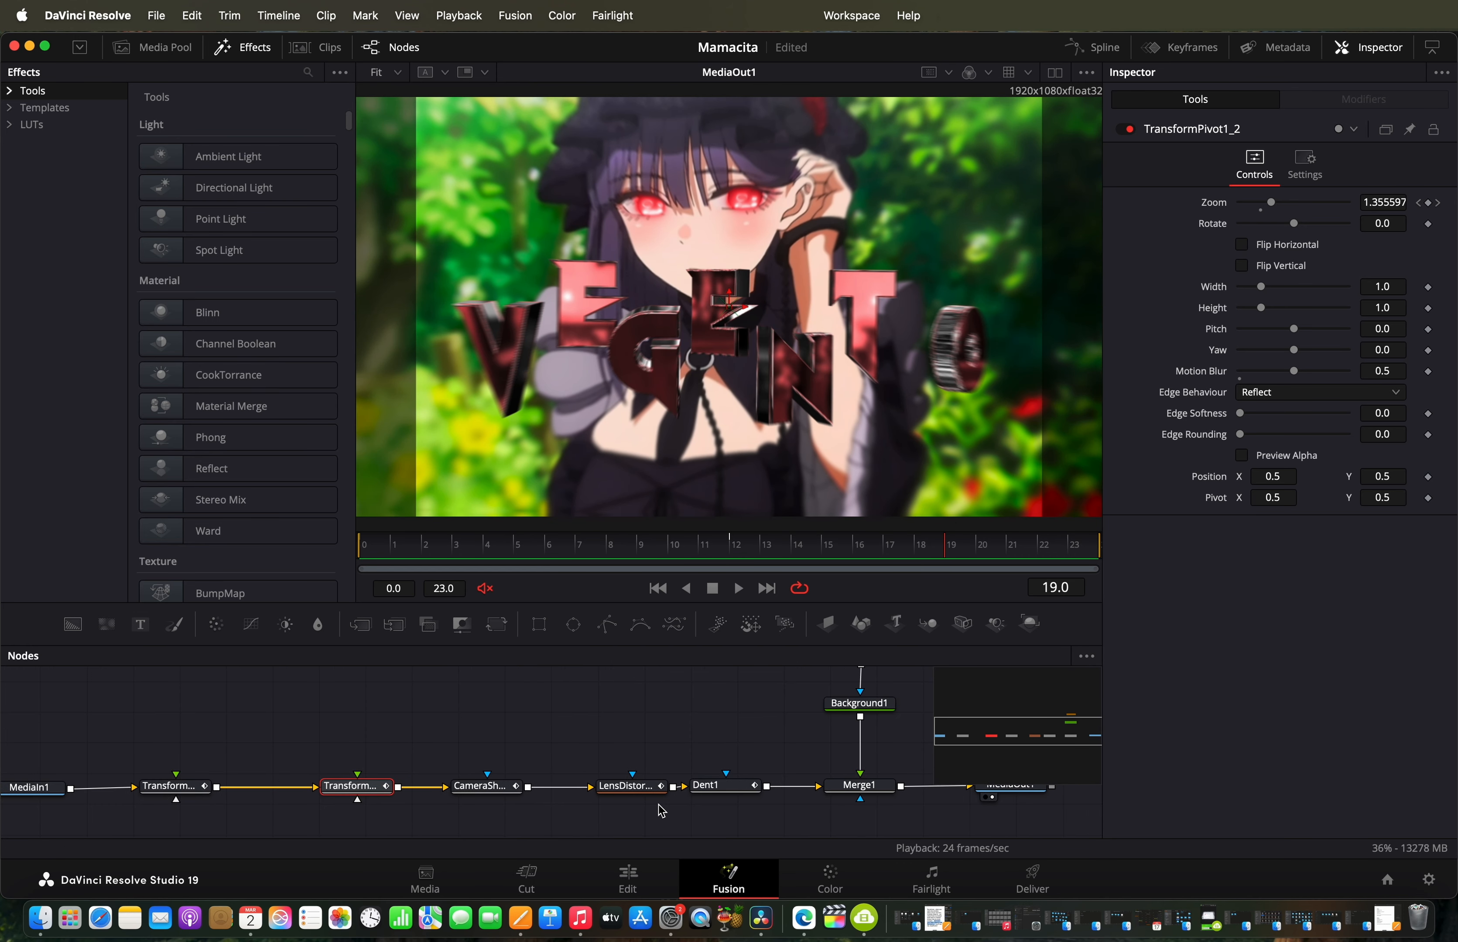
{"action": "left_click", "coordinate": [485, 794]}
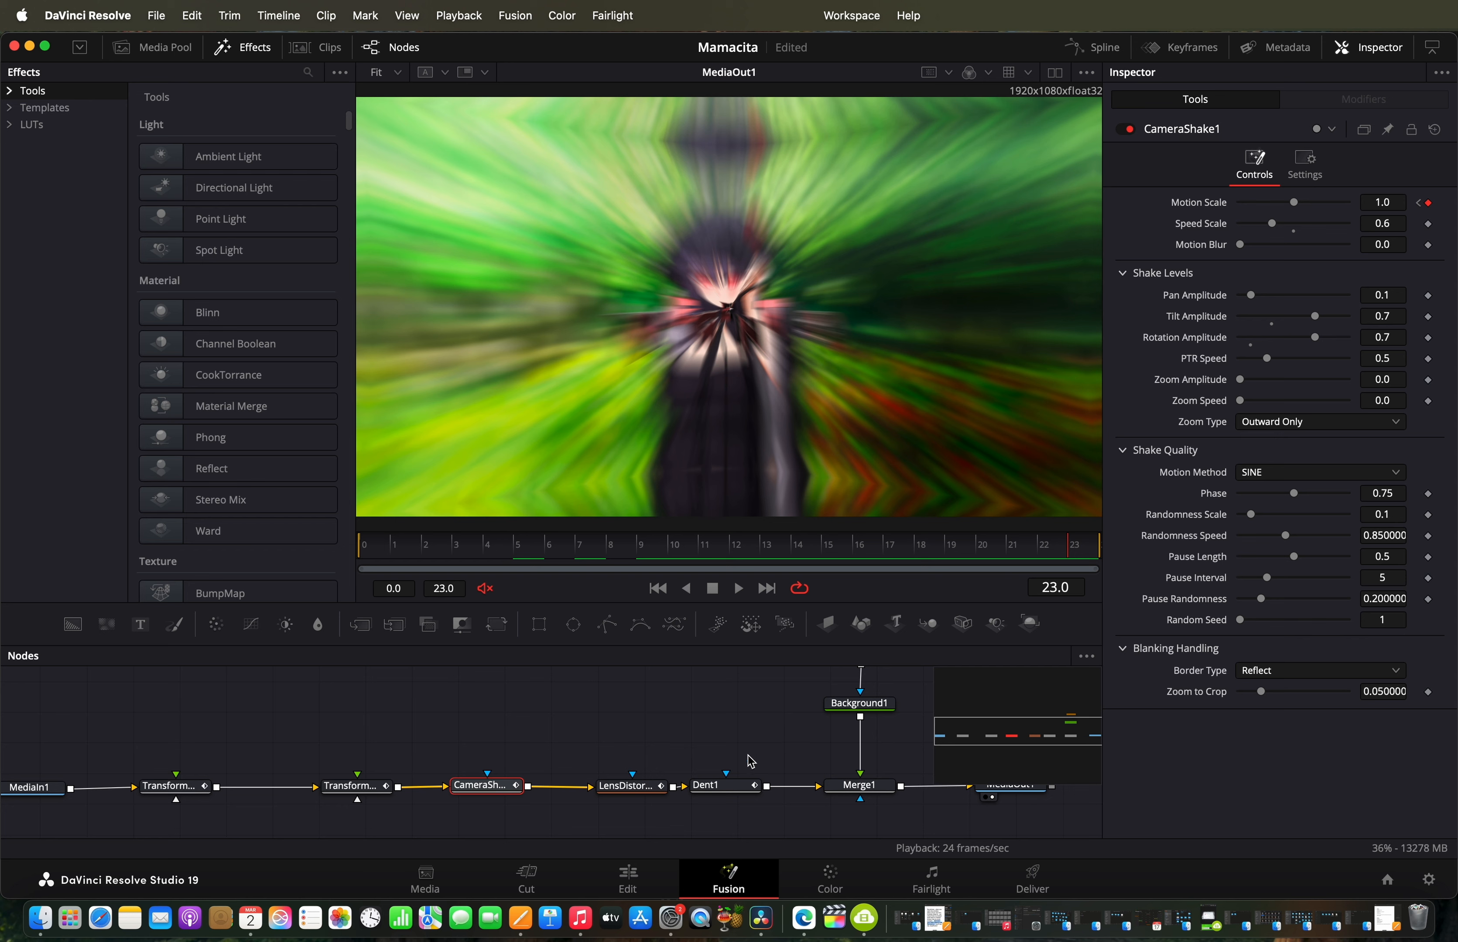
{"action": "left_click", "coordinate": [631, 786]}
{"action": "left_click", "coordinate": [731, 549]}
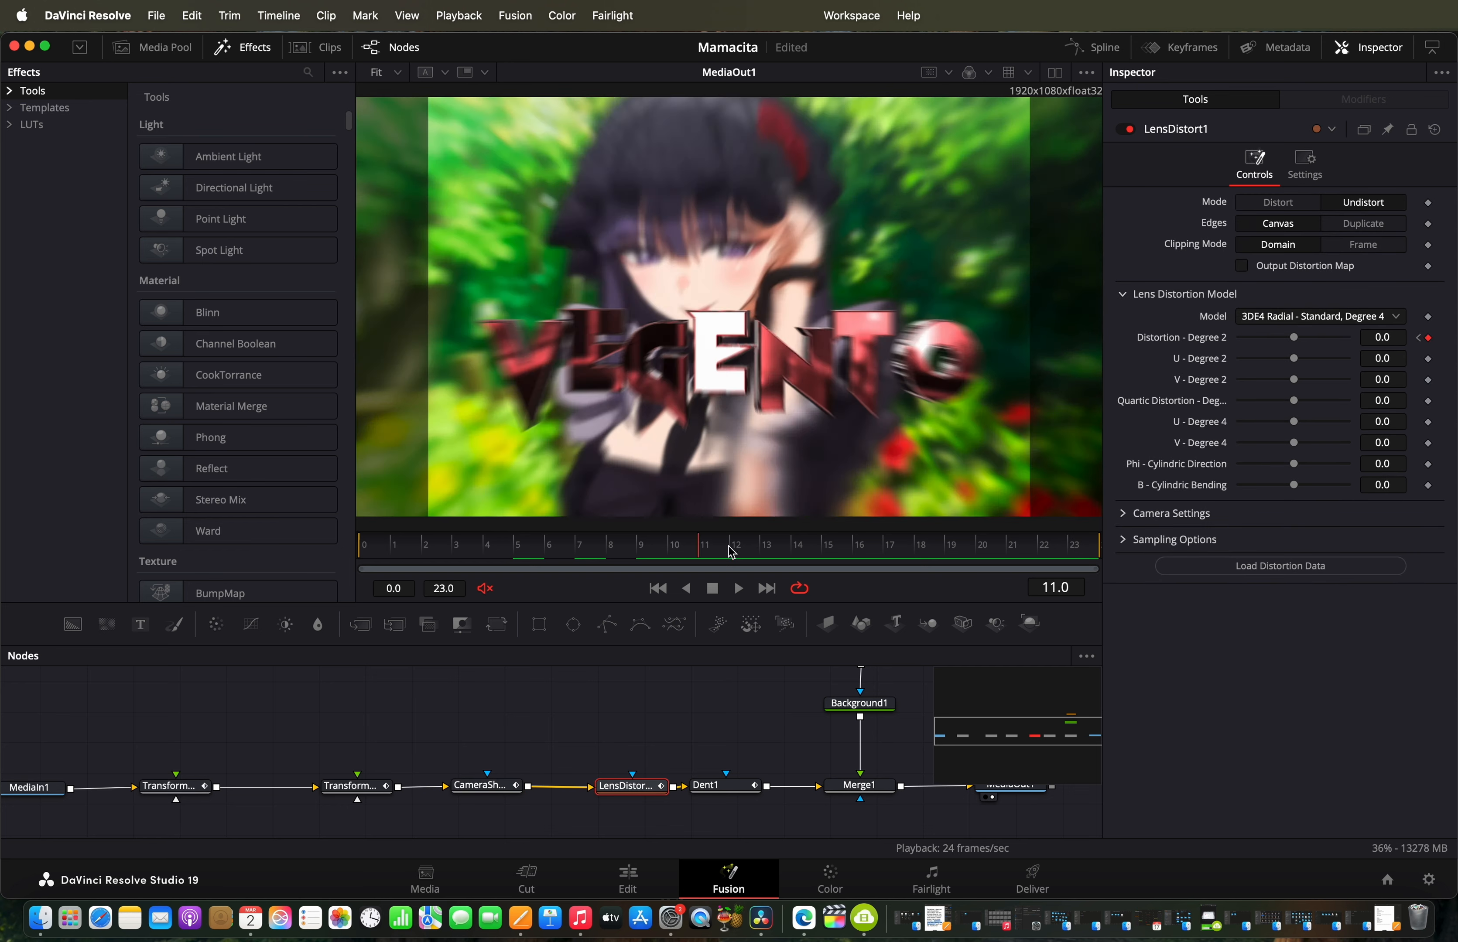
{"action": "left_click_drag", "start_coordinate": [731, 548], "coordinate": [327, 546]}
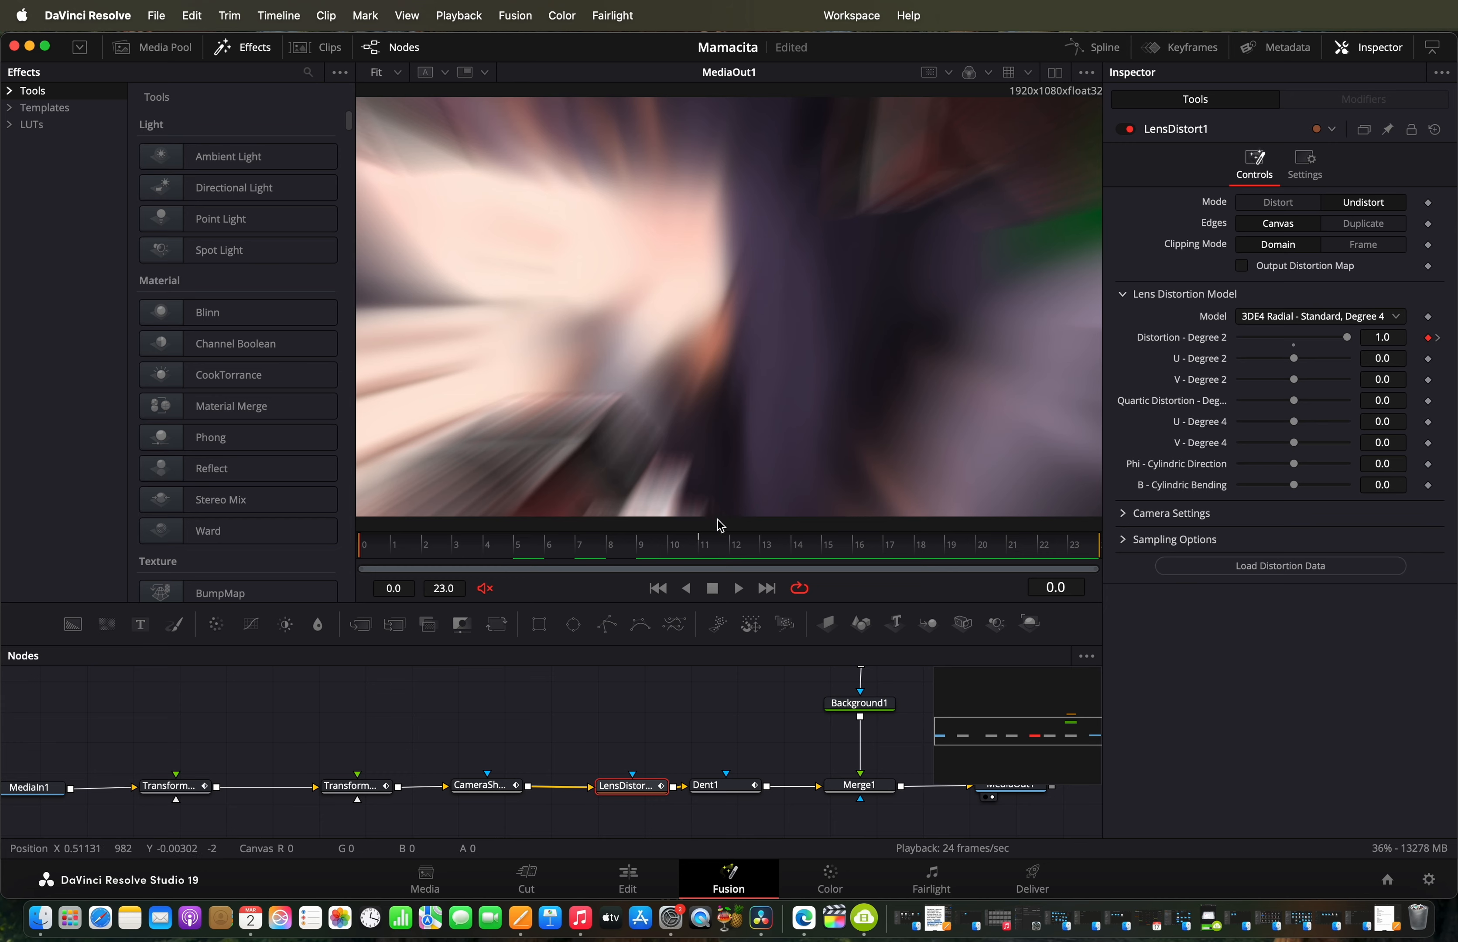
{"action": "left_click_drag", "start_coordinate": [524, 551], "coordinate": [259, 576]}
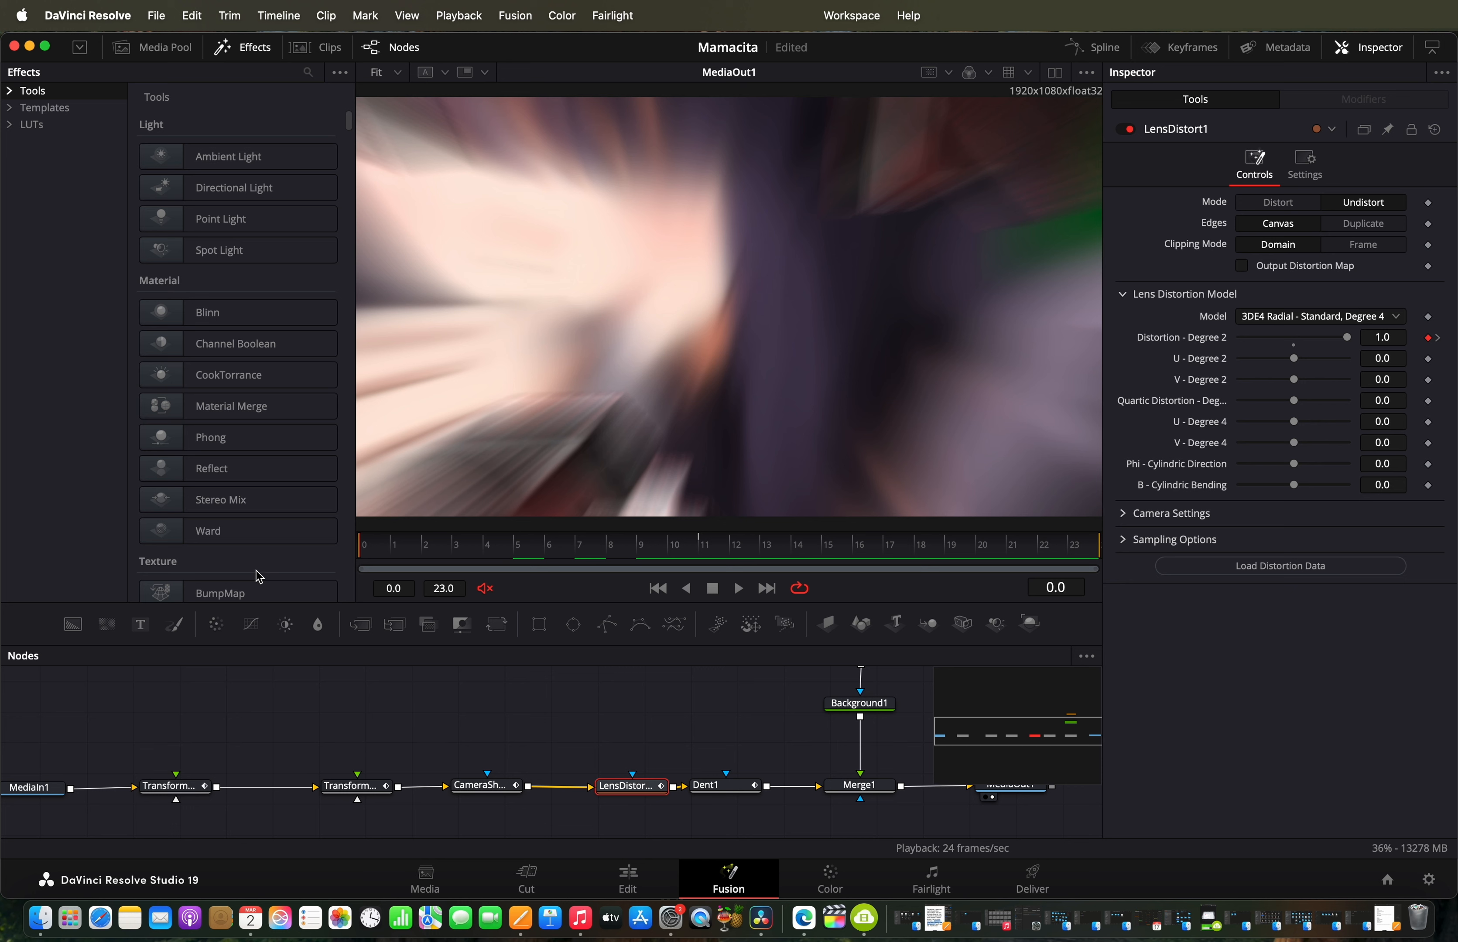
Step: Select Dent1 and step through its strength animation up to frame 23
{"action": "left_click", "coordinate": [738, 785]}
{"action": "left_click_drag", "start_coordinate": [837, 553], "coordinate": [922, 552]}
{"action": "key", "text": "Right"}
{"action": "key", "text": "Right"}
{"action": "key", "text": "Right"}
{"action": "key", "text": "Right"}
{"action": "key", "text": "Right"}
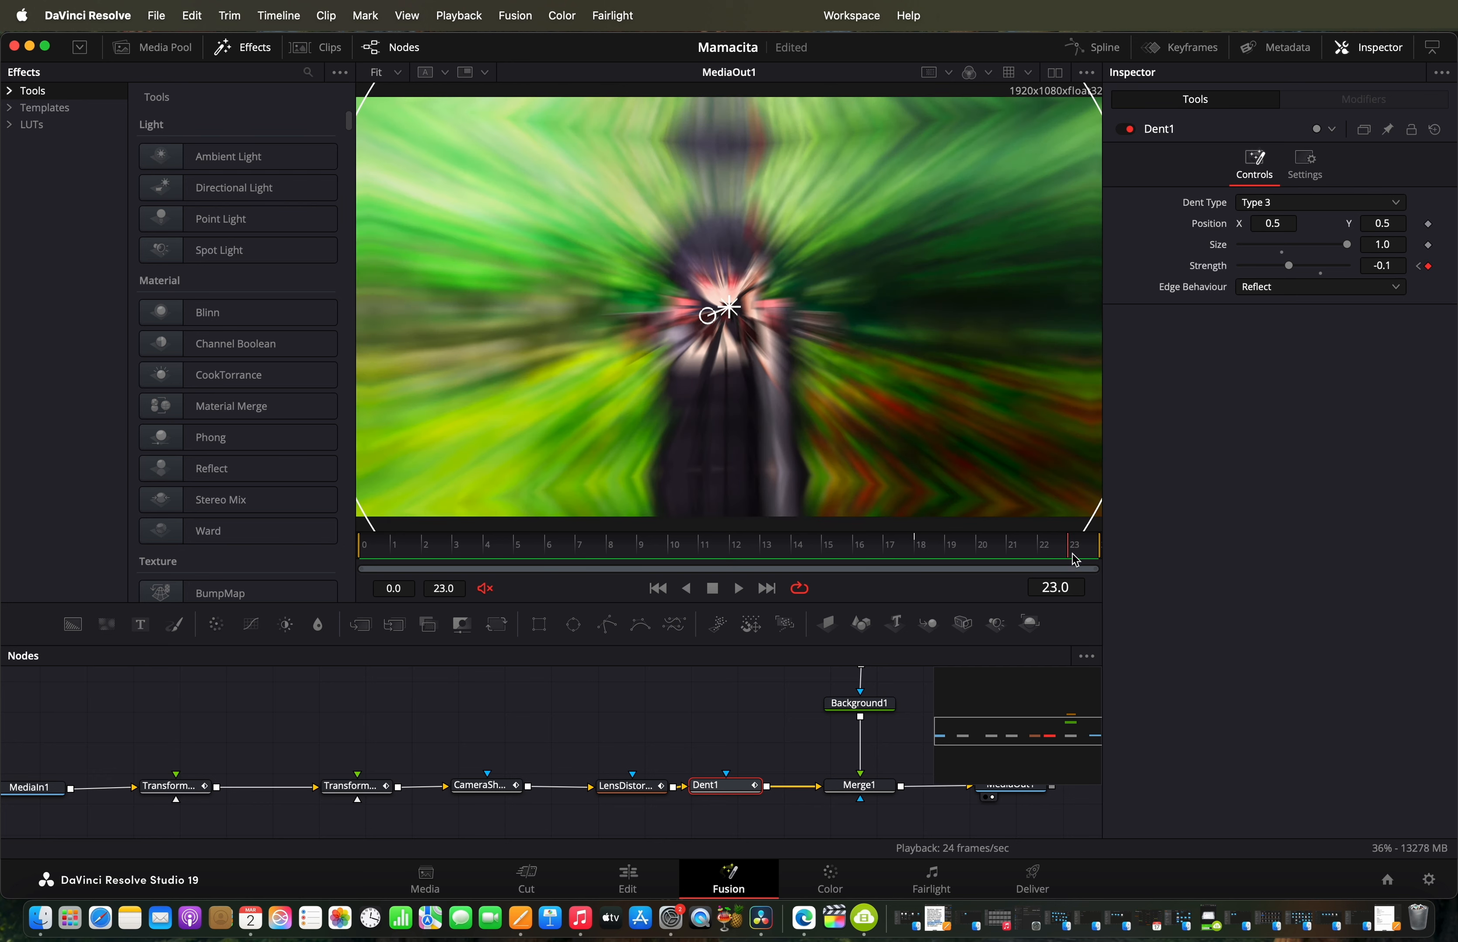
{"action": "mouse_move", "coordinate": [1053, 543]}
{"action": "left_mouse_down"}
{"action": "mouse_move", "coordinate": [974, 550]}
{"action": "mouse_move", "coordinate": [1078, 532]}
{"action": "left_mouse_up"}
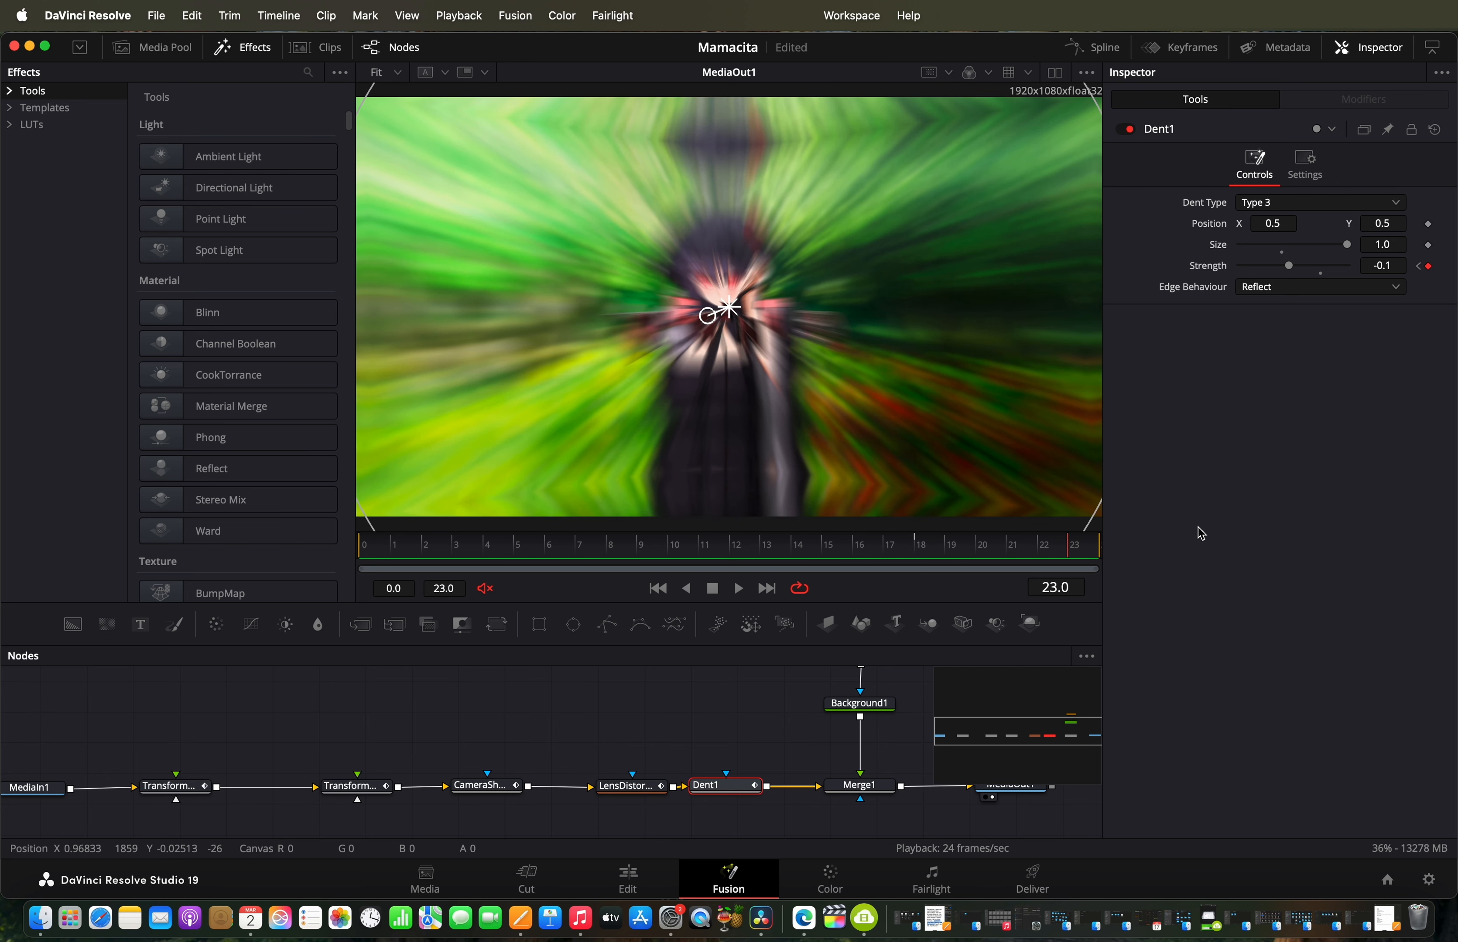
Step: Check Dent1's motion blur settings and view its Strength curve fitted in the Spline editor
{"action": "left_click", "coordinate": [1298, 167]}
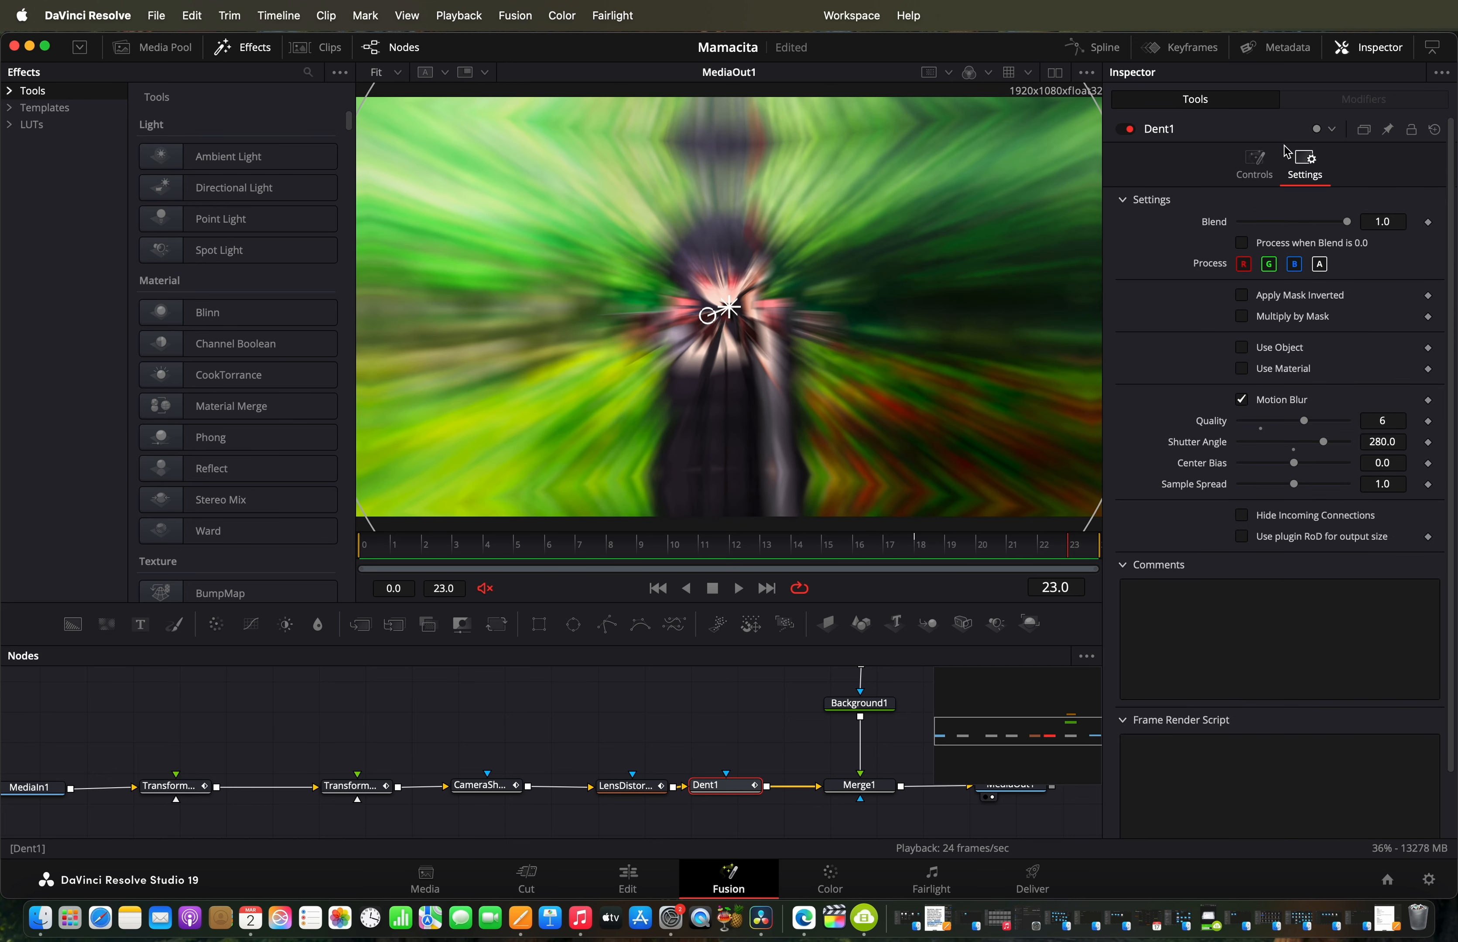
{"action": "left_click", "coordinate": [1255, 165]}
{"action": "left_click", "coordinate": [1084, 47]}
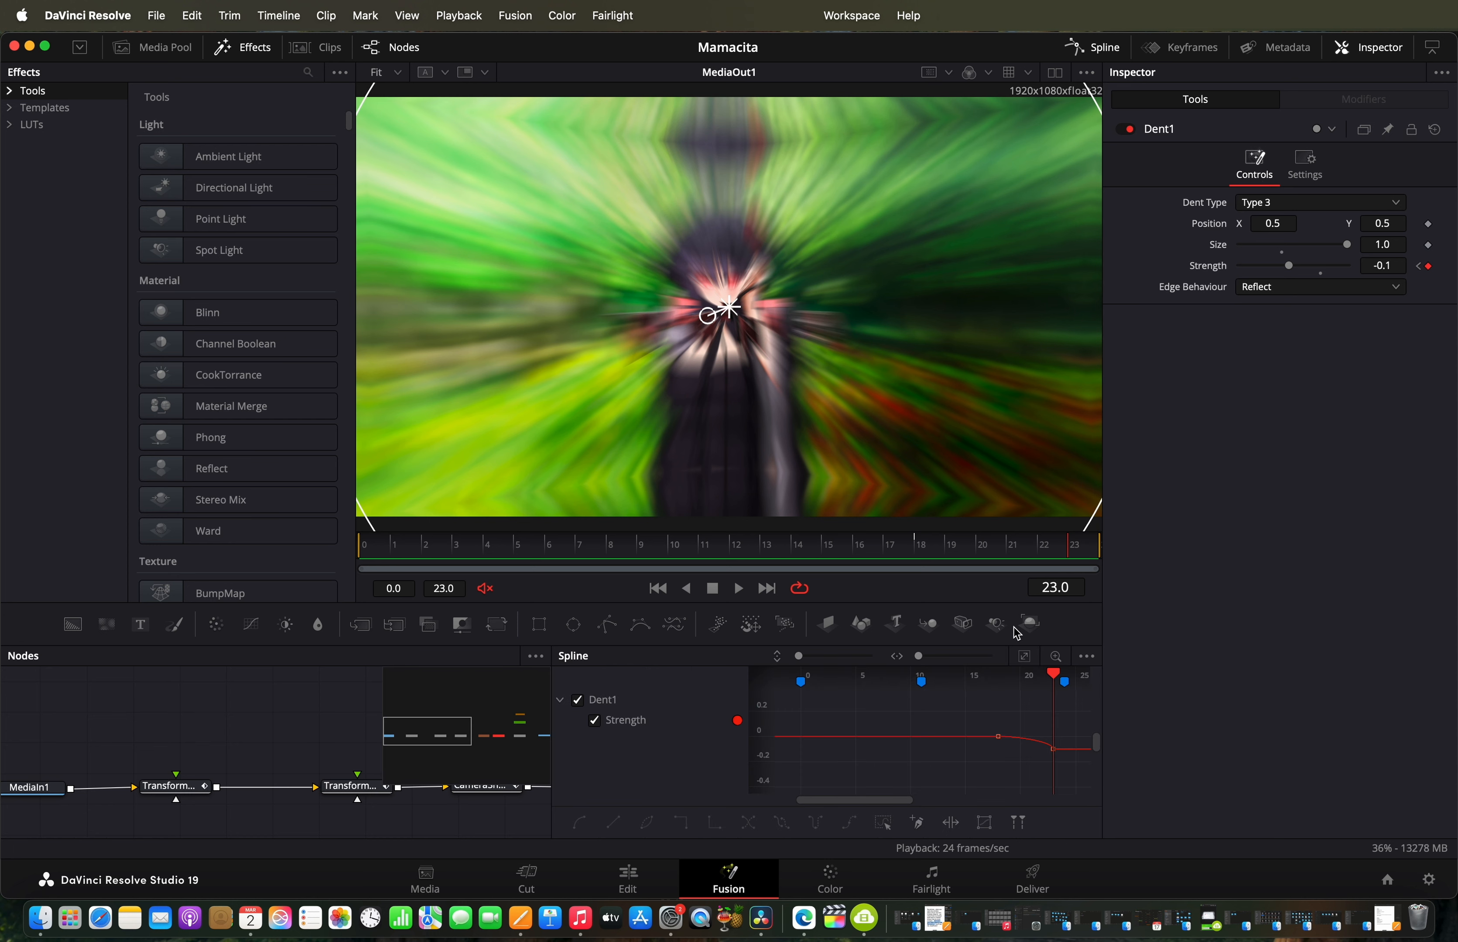
{"action": "left_click", "coordinate": [1023, 664]}
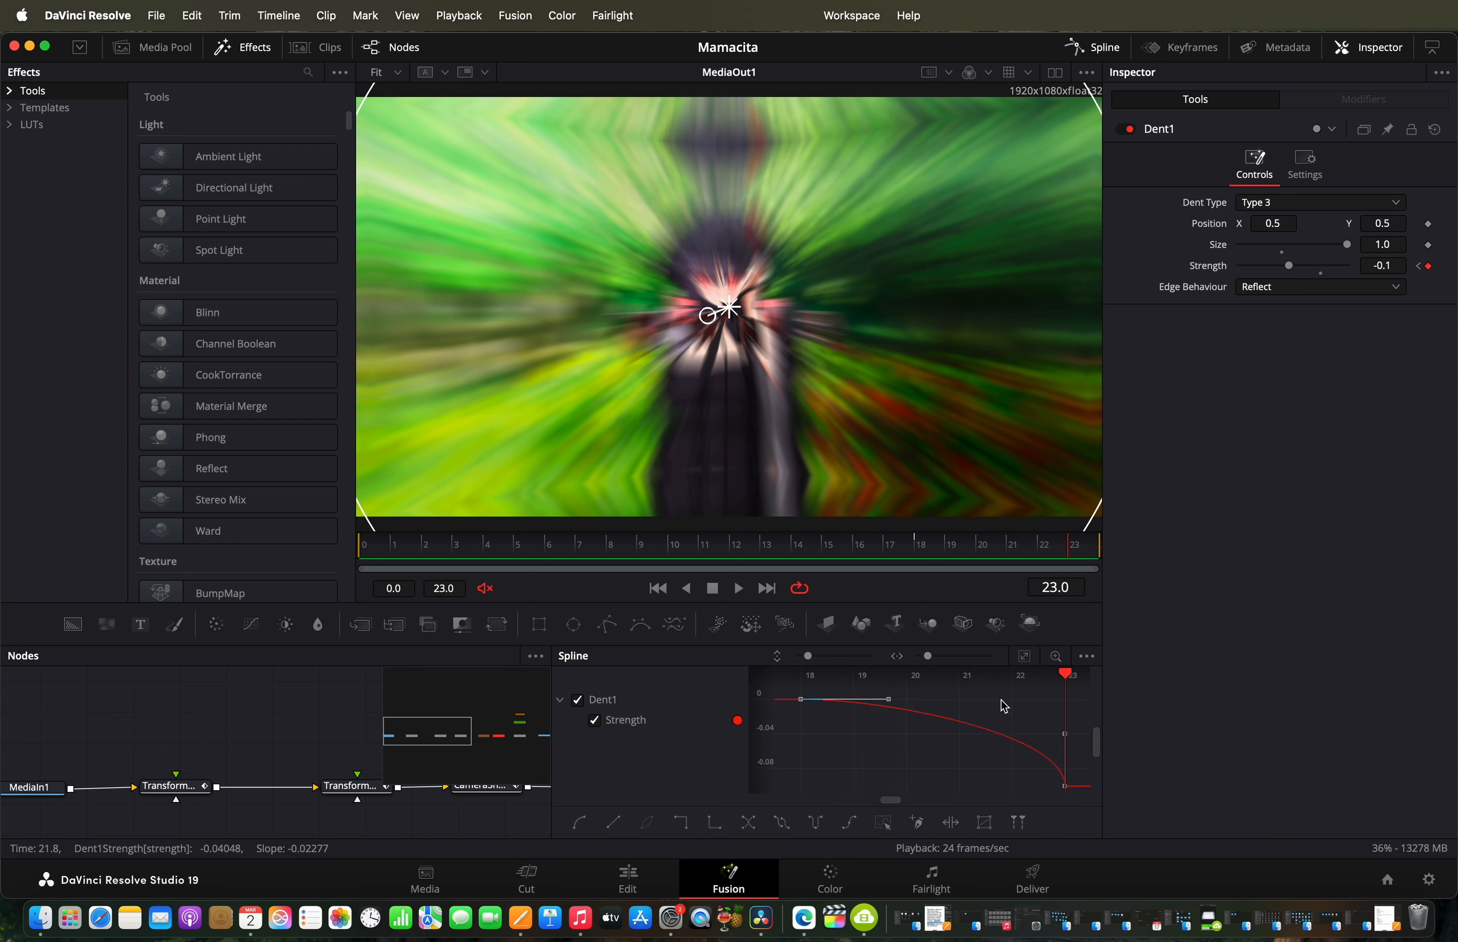
{"action": "left_click", "coordinate": [1084, 47]}
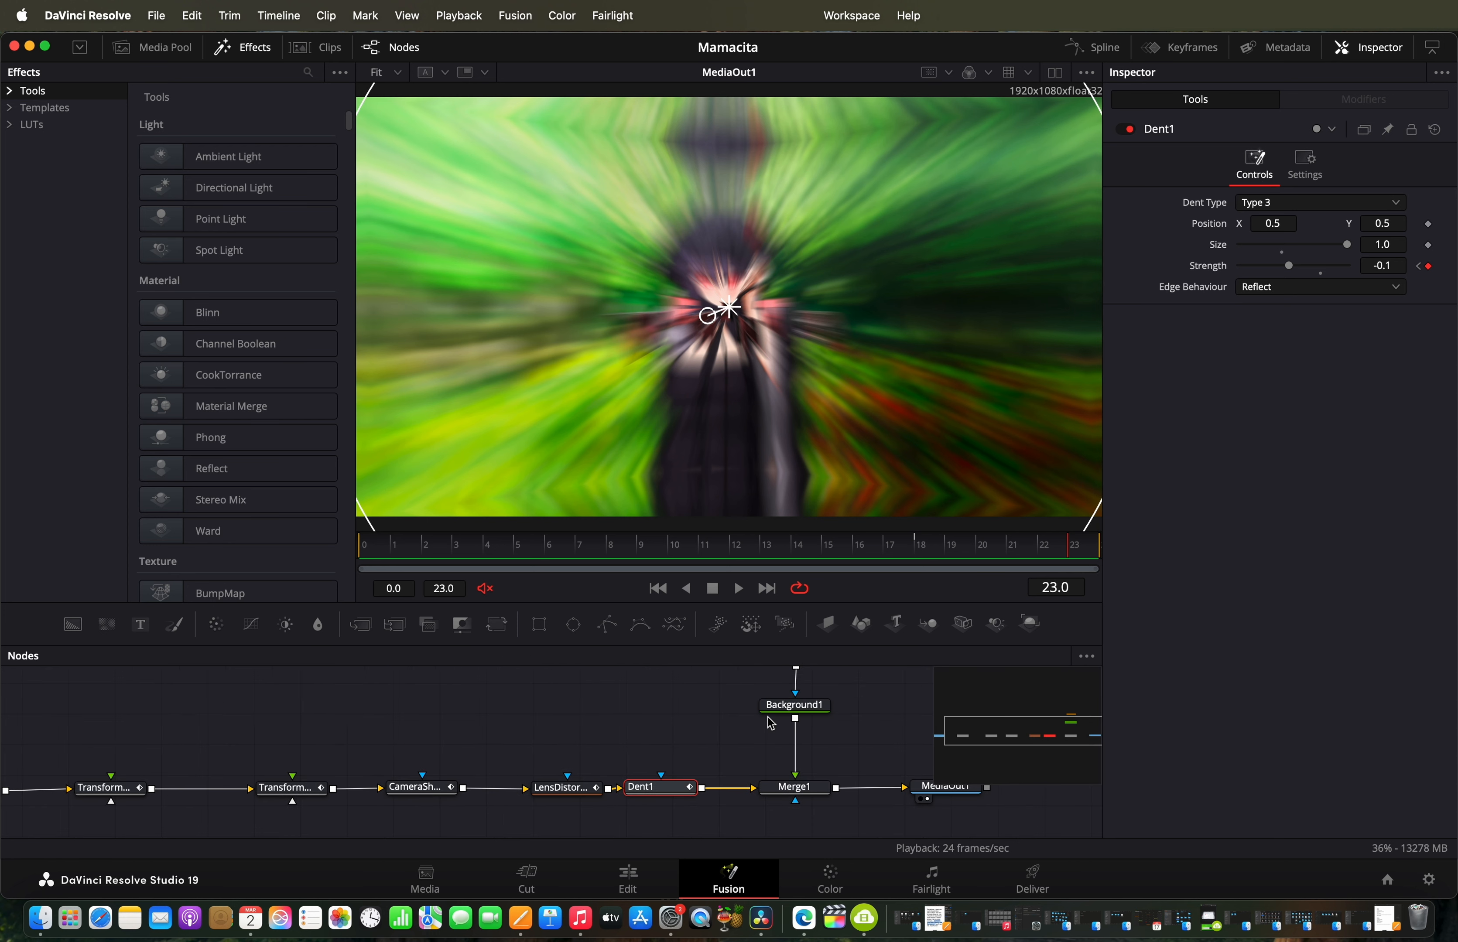
Step: Show Merge1 in the viewer and scrub Rectangle1's animated Width back to the keyframe at frame 8
{"action": "scroll", "coordinate": [770, 723], "scroll_direction": "up", "scroll_amount": 3}
{"action": "scroll", "coordinate": [739, 769], "scroll_direction": "down", "scroll_amount": 3}
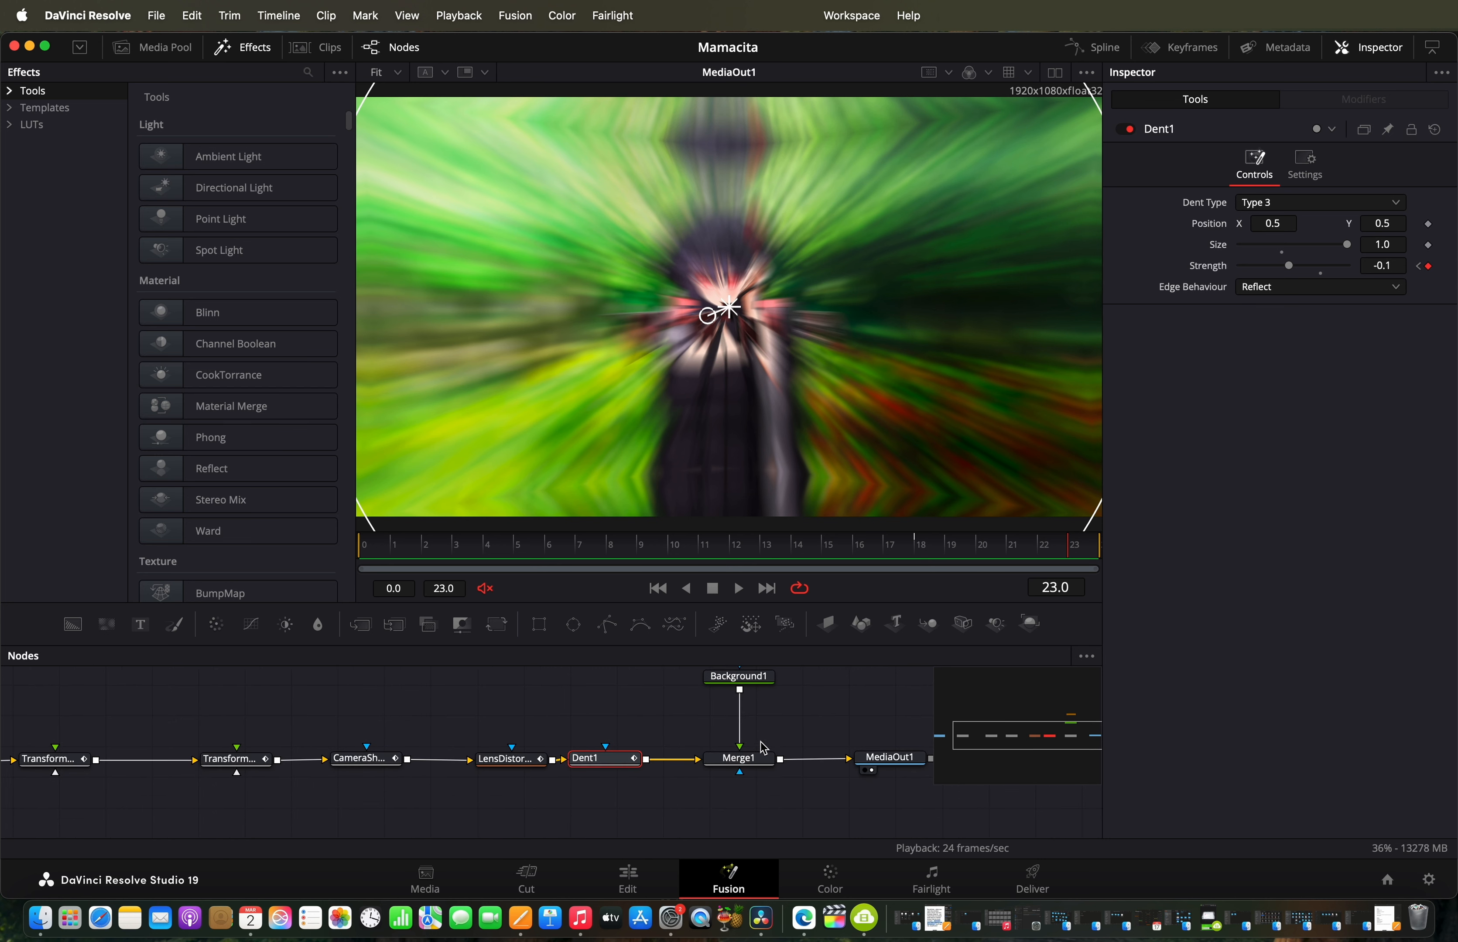
{"action": "left_click", "coordinate": [721, 772]}
{"action": "scroll", "coordinate": [739, 763], "scroll_direction": "up", "scroll_amount": 4}
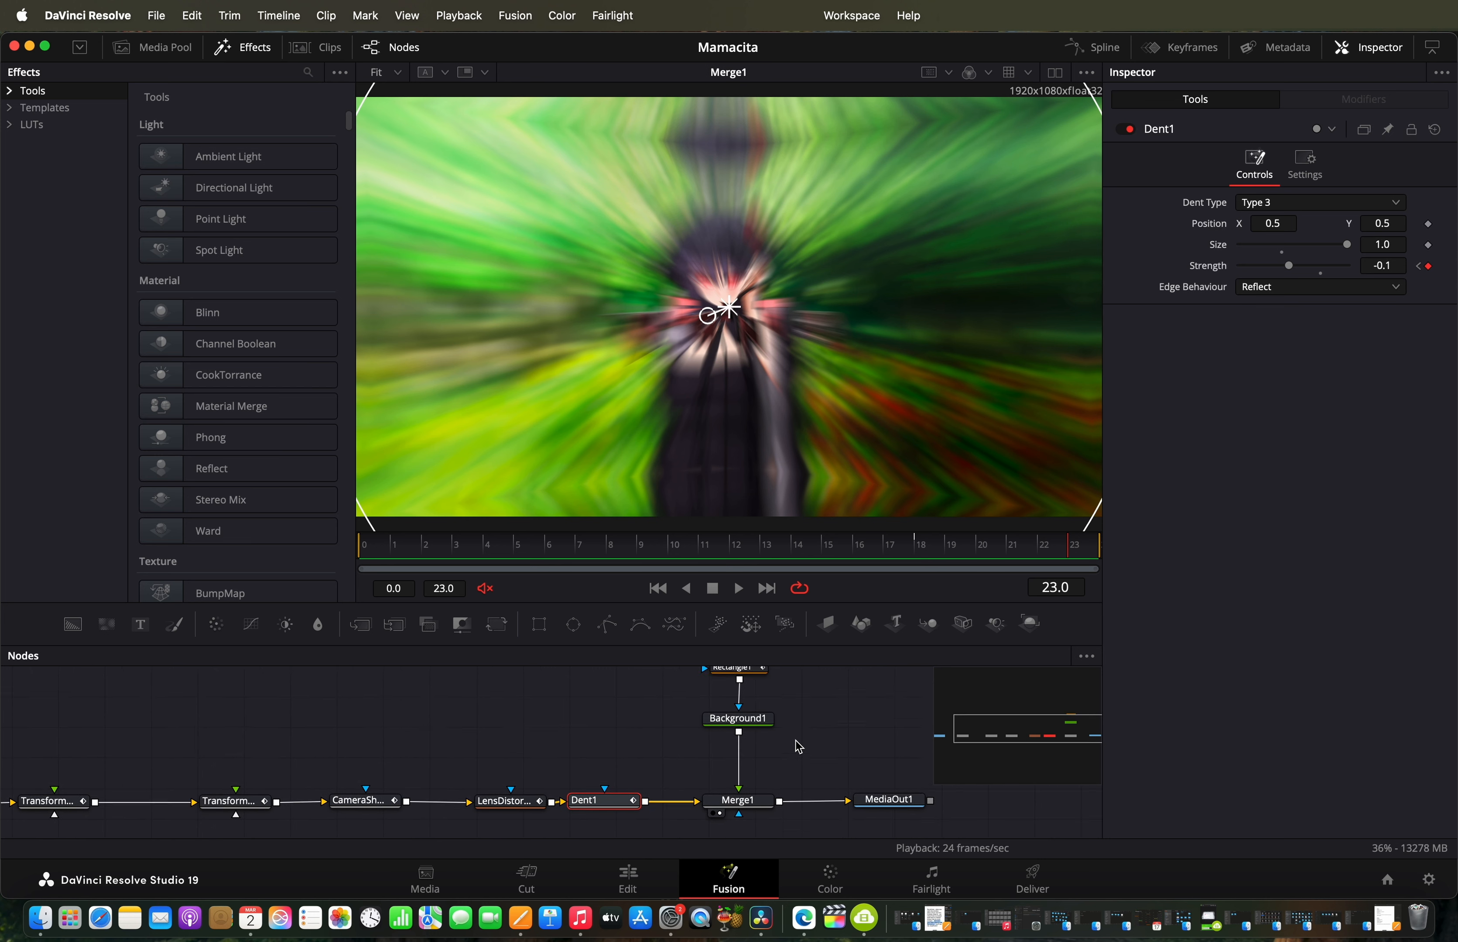
{"action": "left_click", "coordinate": [747, 755]}
{"action": "left_click_drag", "start_coordinate": [807, 552], "coordinate": [659, 574]}
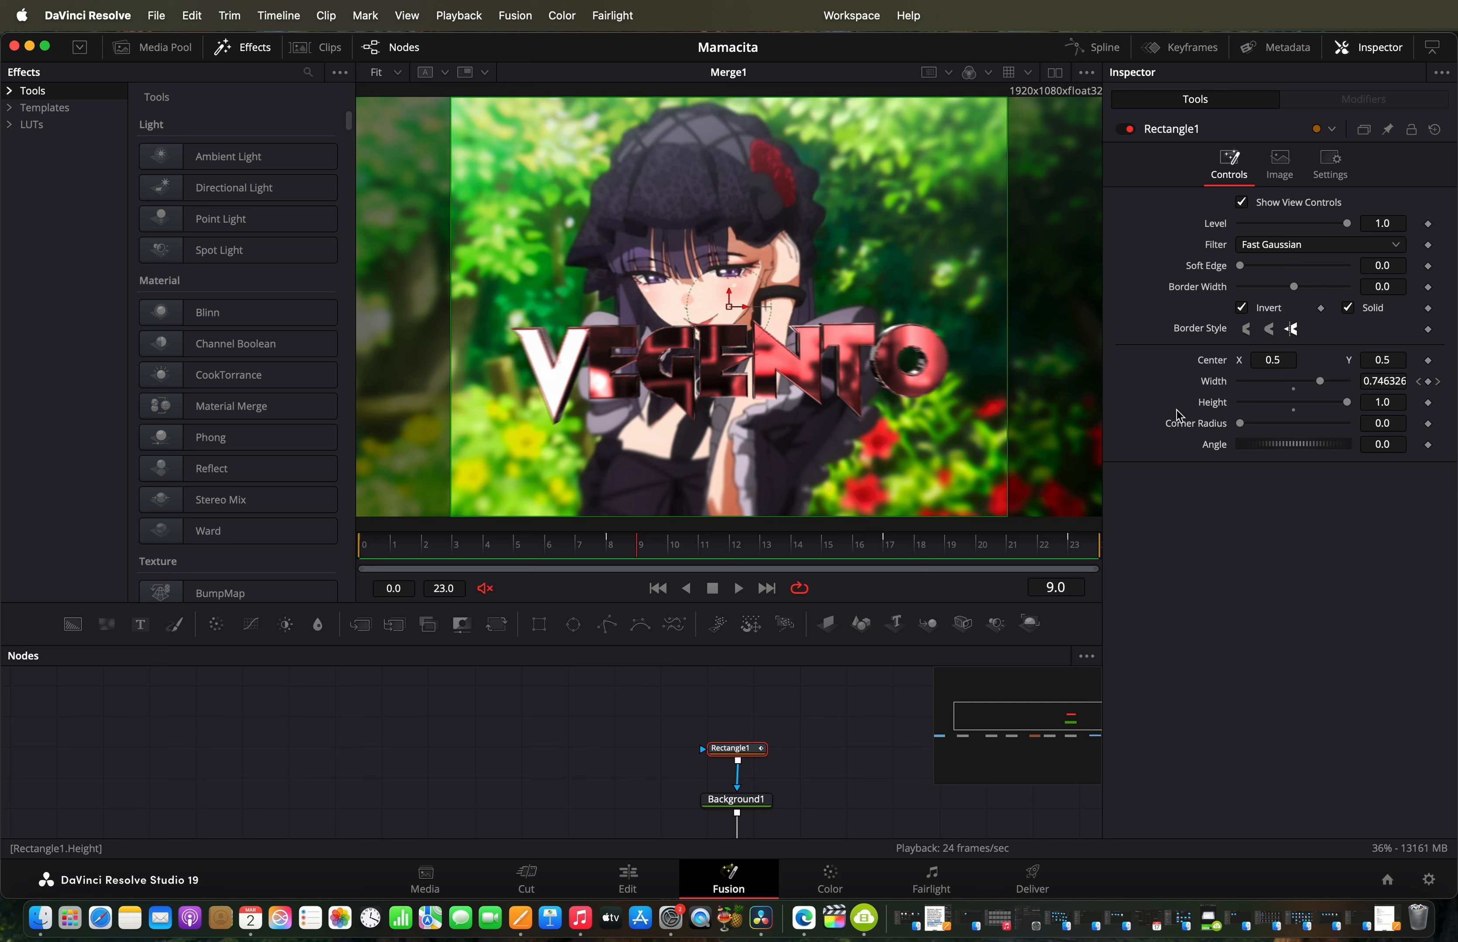
{"action": "left_click", "coordinate": [609, 545]}
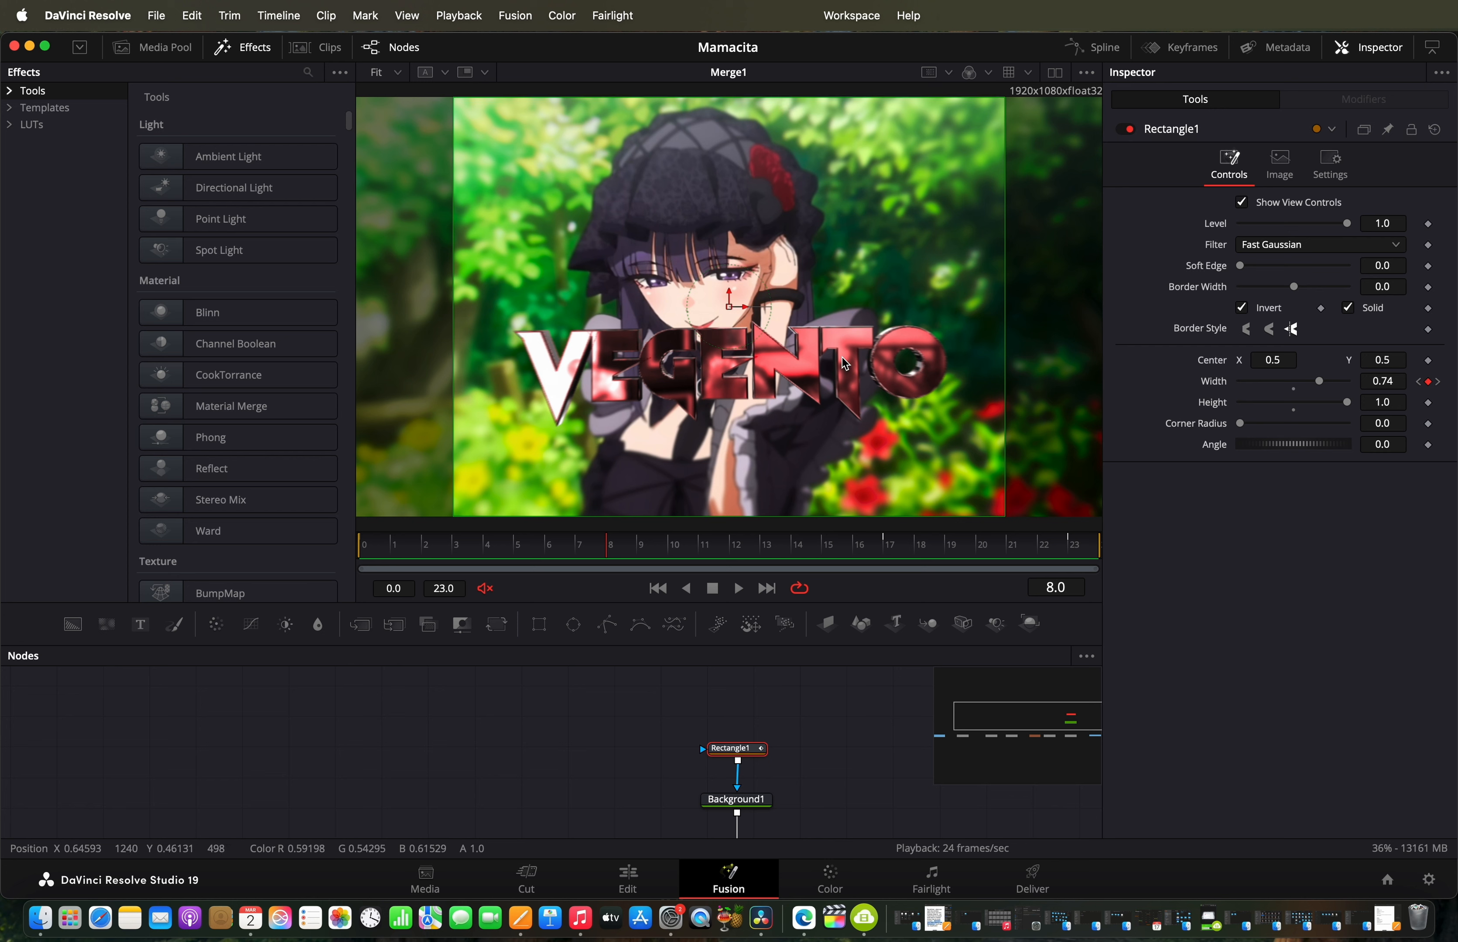
Step: Inspect Merge1's blend settings and return to the Edit page
{"action": "scroll", "coordinate": [806, 792], "scroll_direction": "down", "scroll_amount": 5}
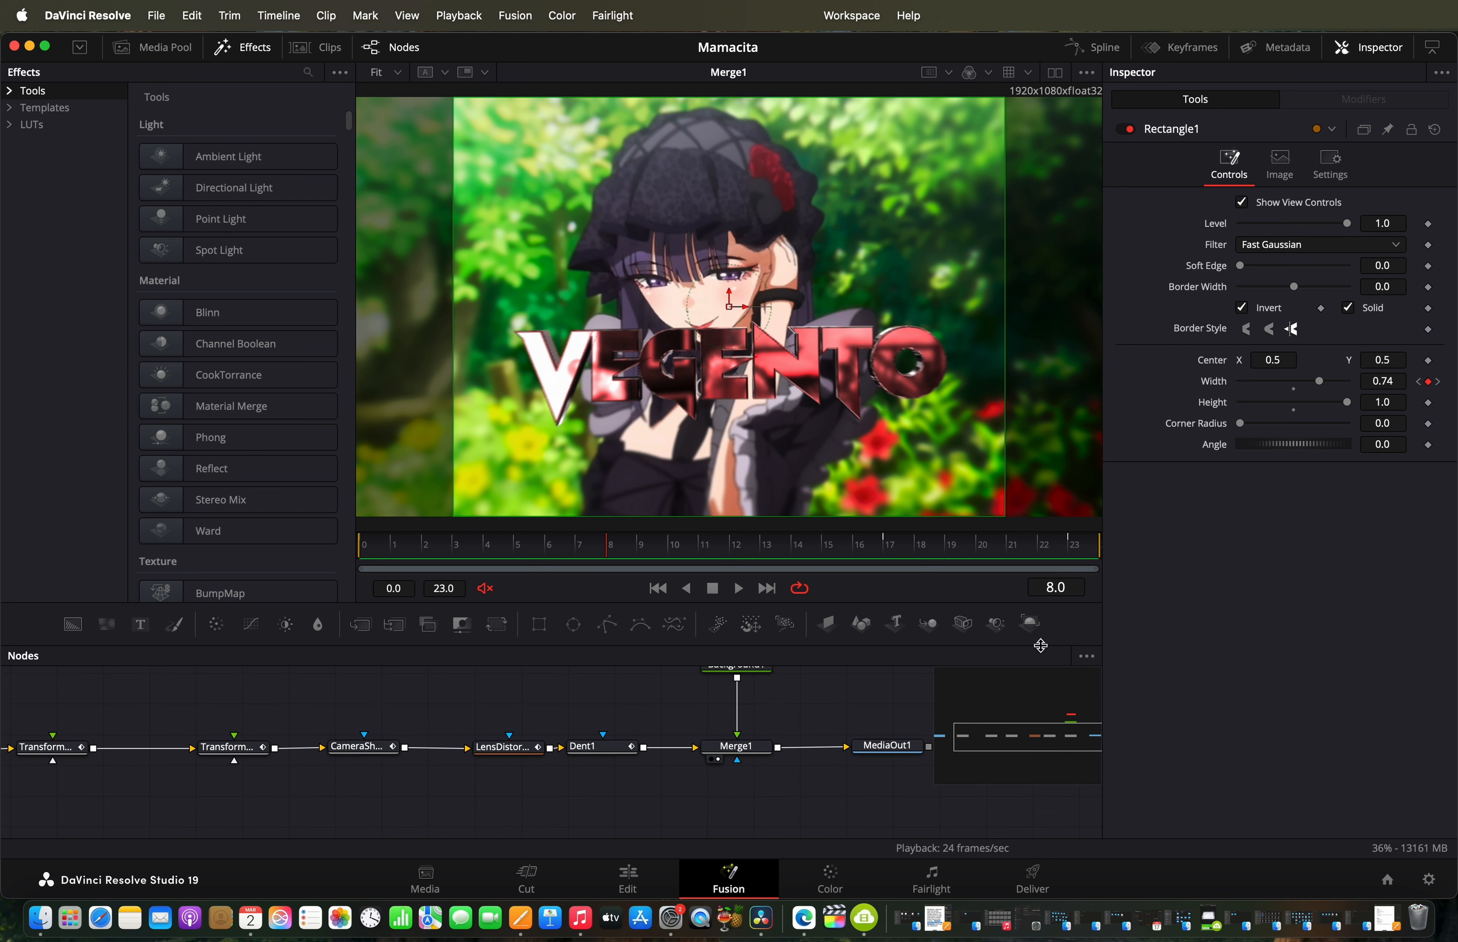
{"action": "left_click", "coordinate": [756, 747]}
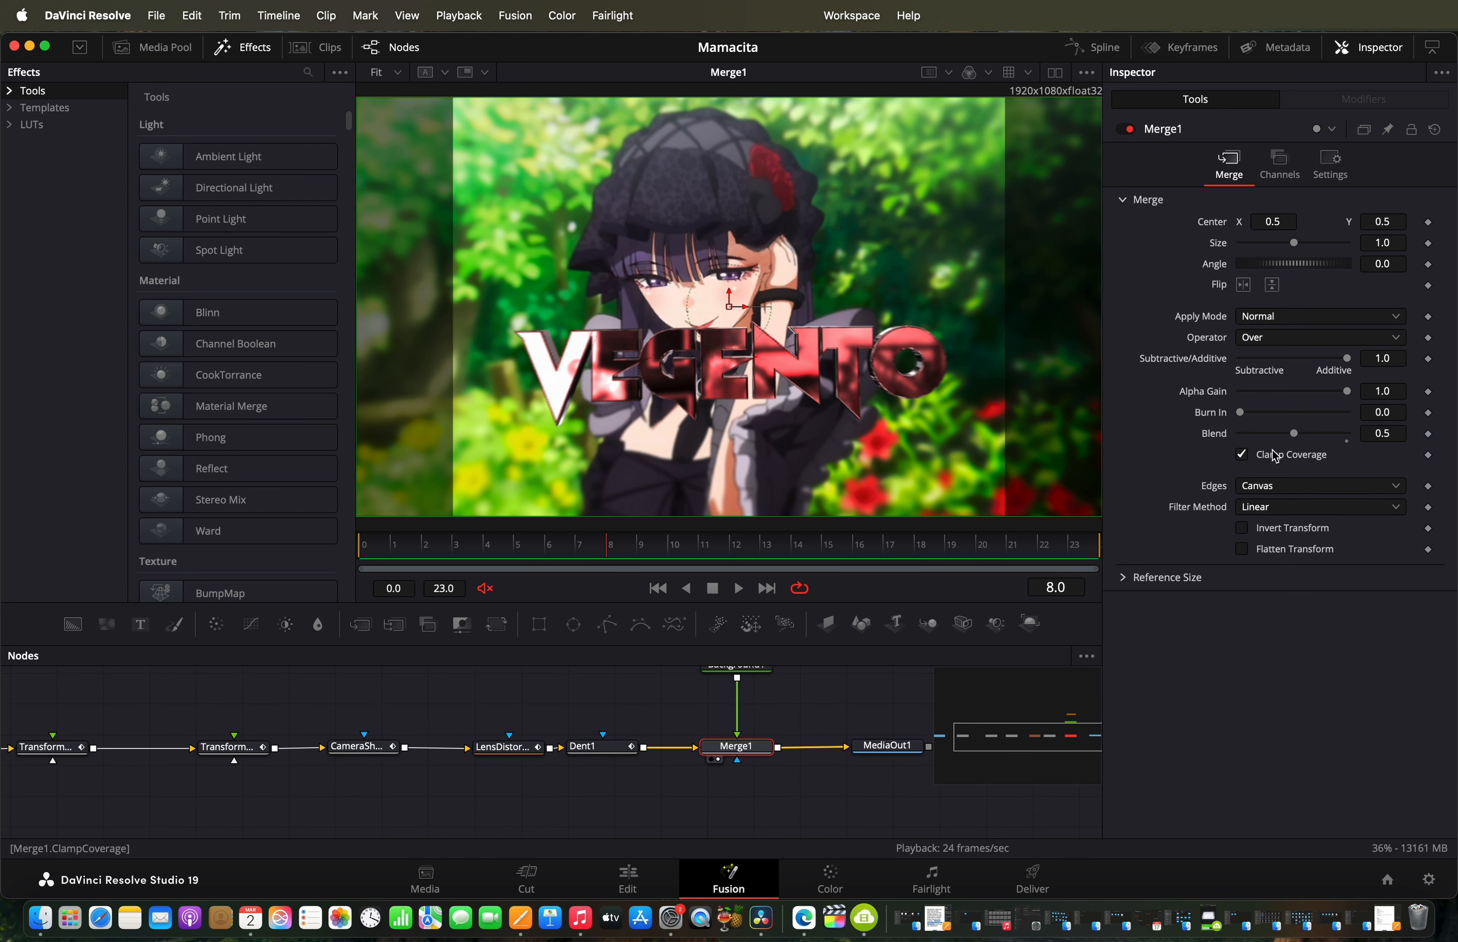
{"action": "left_click", "coordinate": [643, 883]}
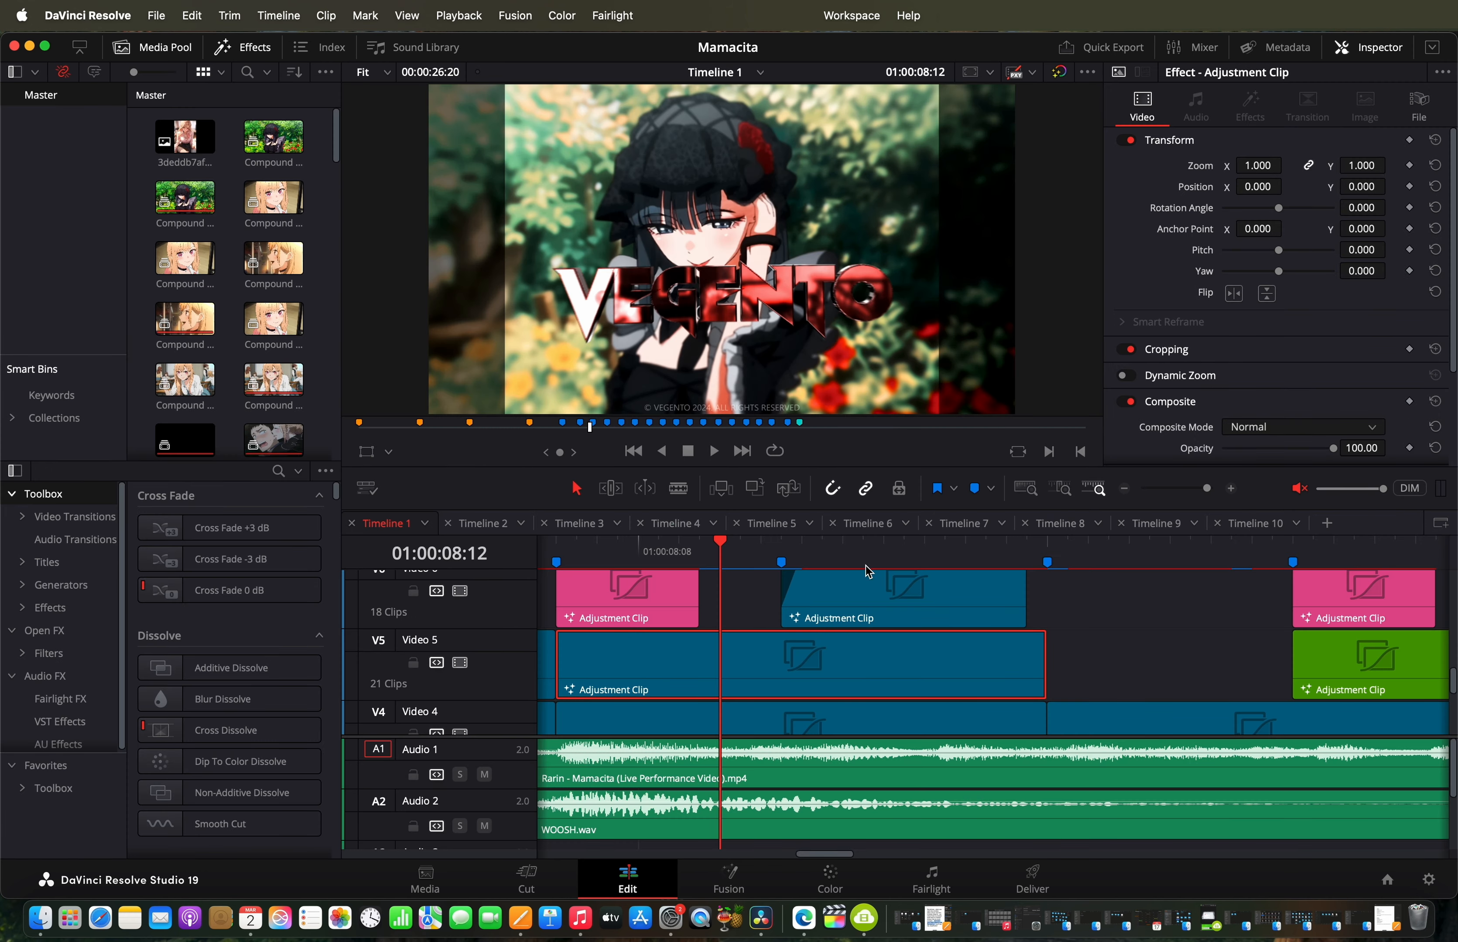
Step: Scrub the timeline from Marker 6 to 01:00:08:21 and bring the adjustment clips on Video 6 and 7 into view
{"action": "mouse_move", "coordinate": [866, 565]}
{"action": "left_mouse_down"}
{"action": "mouse_move", "coordinate": [862, 578]}
{"action": "mouse_move", "coordinate": [1085, 579]}
{"action": "mouse_move", "coordinate": [760, 593]}
{"action": "mouse_move", "coordinate": [814, 583]}
{"action": "left_mouse_up"}
{"action": "left_click", "coordinate": [781, 561]}
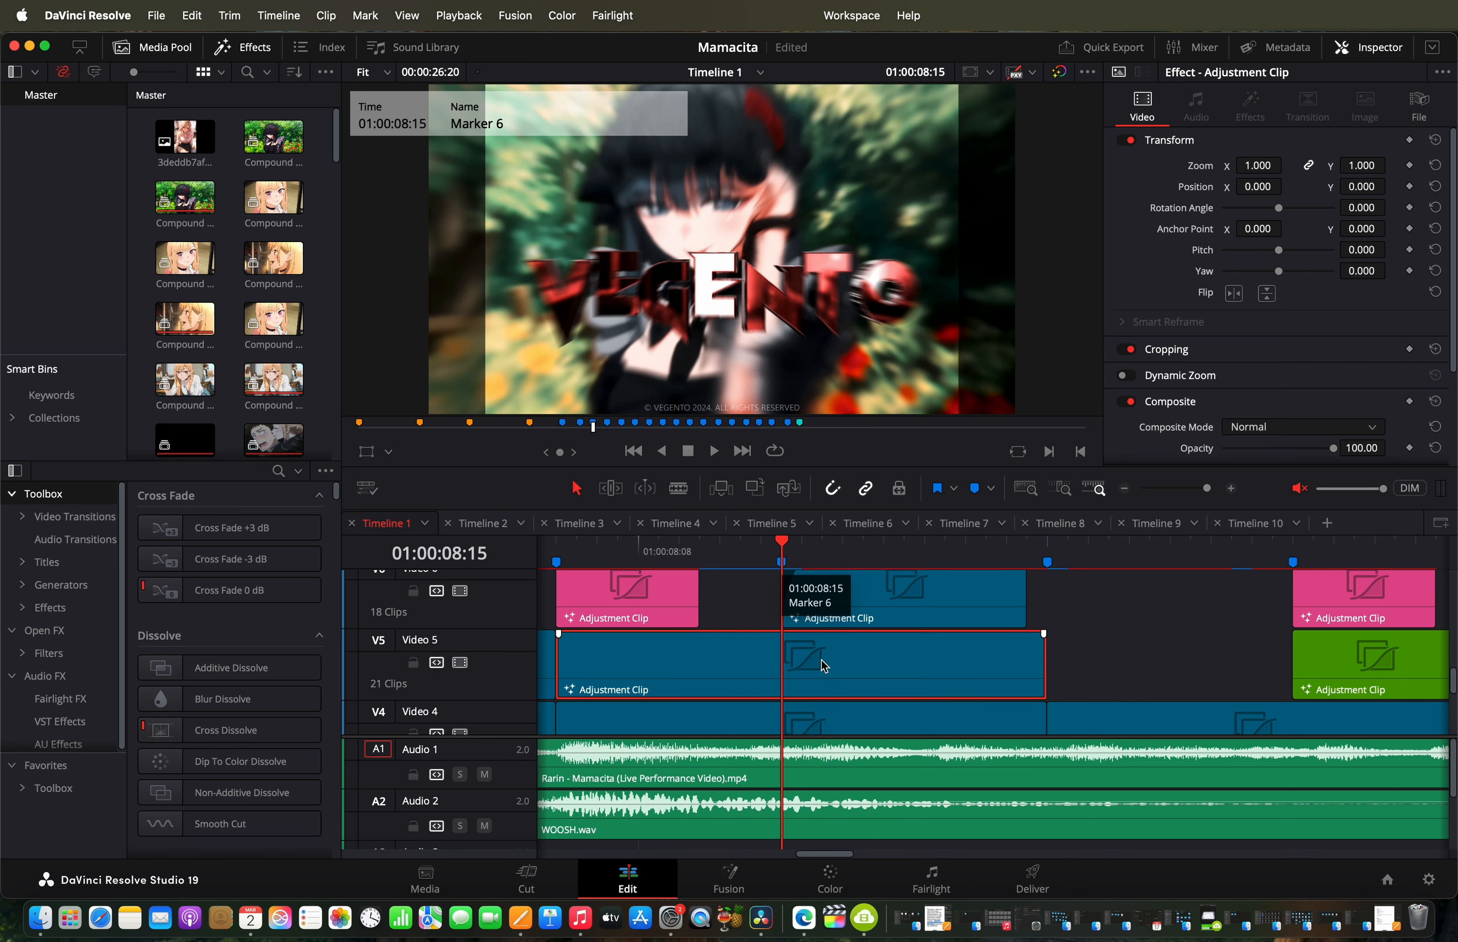
{"action": "scroll", "coordinate": [821, 660], "scroll_direction": "up", "scroll_amount": 6}
{"action": "scroll", "coordinate": [824, 666], "scroll_direction": "down", "scroll_amount": 5}
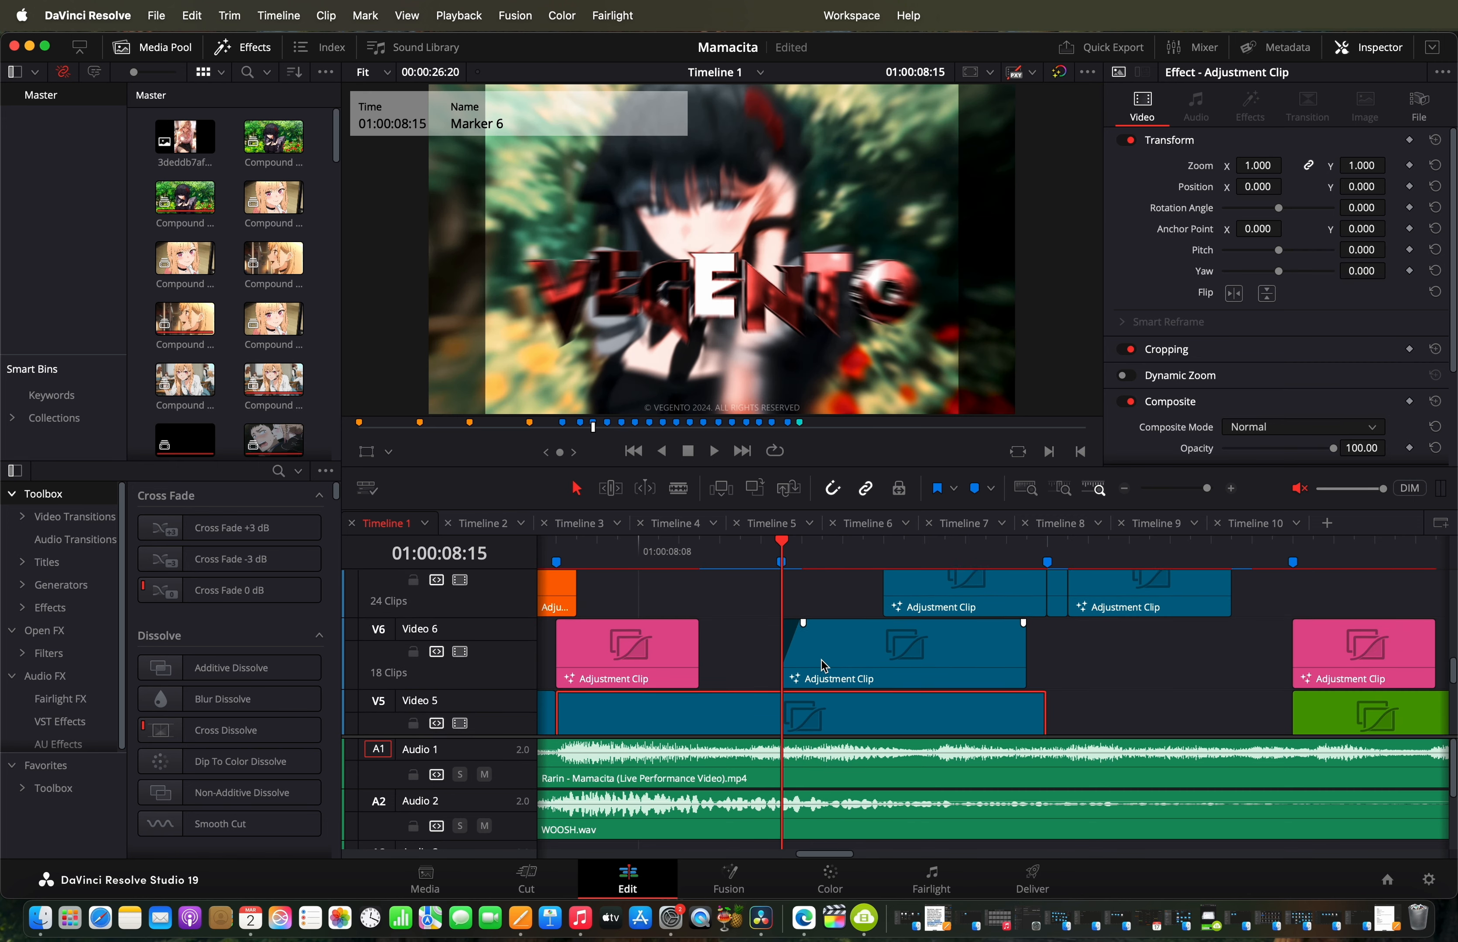
{"action": "scroll", "coordinate": [824, 667], "scroll_direction": "down", "scroll_amount": 1}
{"action": "left_click_drag", "start_coordinate": [797, 546], "coordinate": [905, 565]}
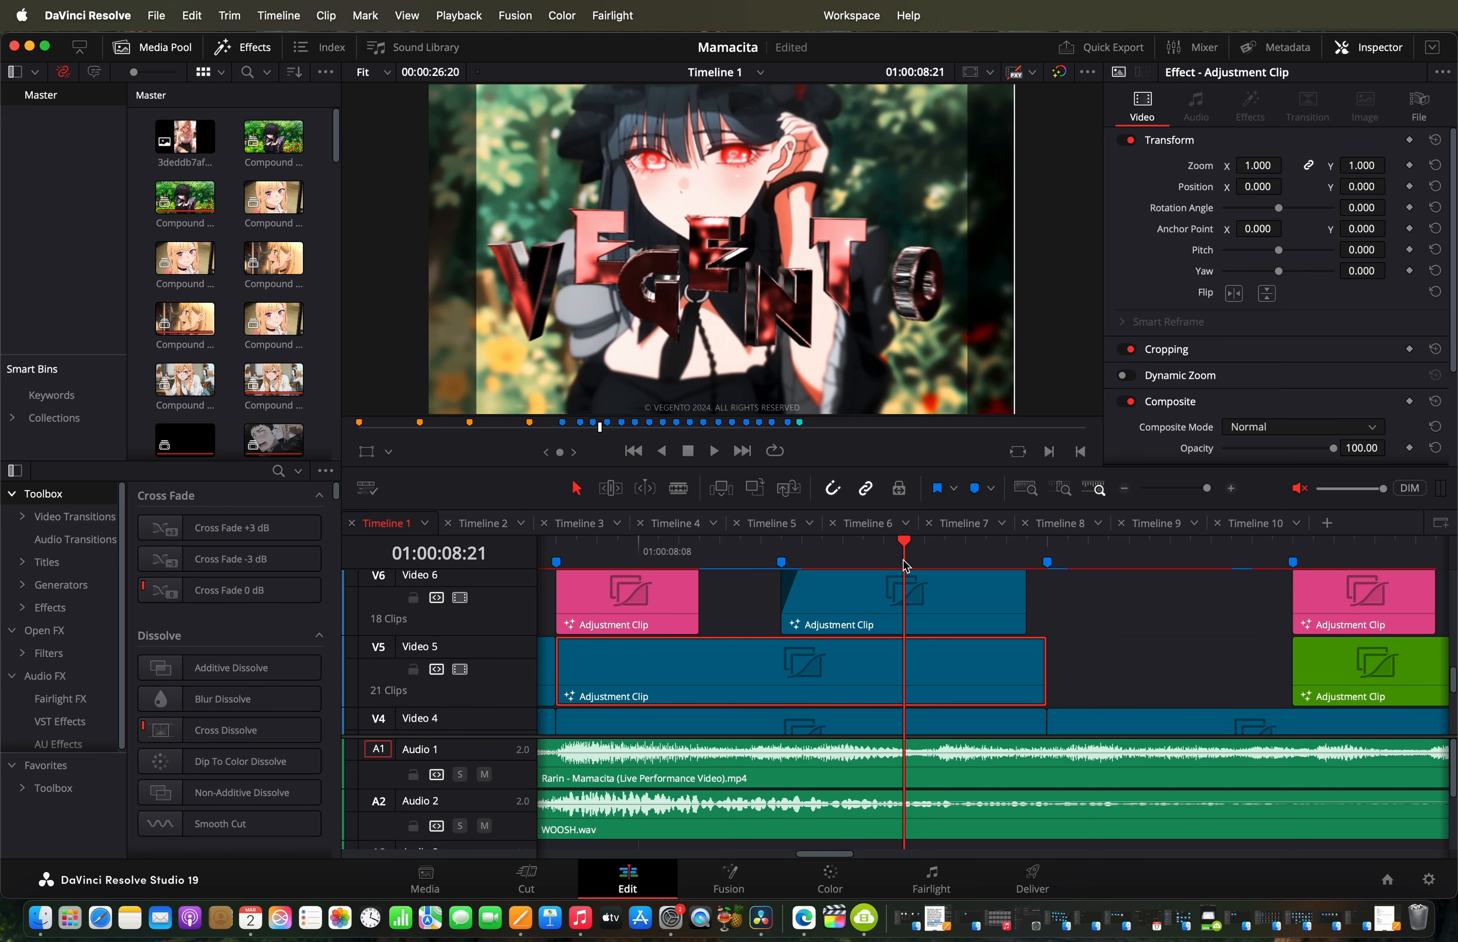
{"action": "scroll", "coordinate": [905, 620], "scroll_direction": "up", "scroll_amount": 2}
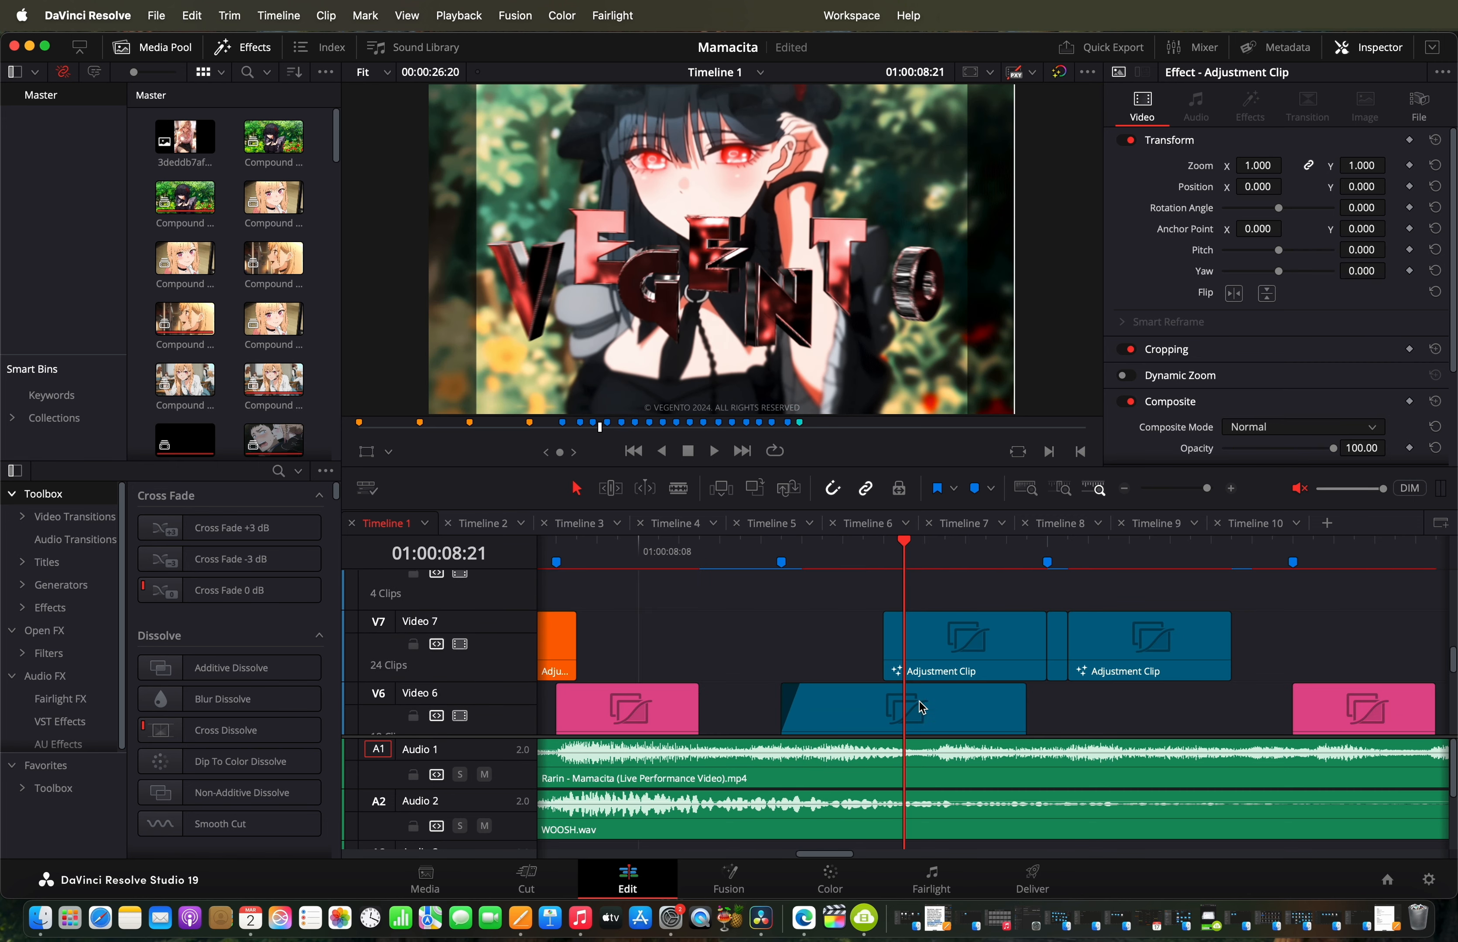
Step: Open the Video 6 adjustment clip in Fusion, inspect its LensBlur1 and brightness nodes, and return to the timeline
{"action": "right_click", "coordinate": [919, 729]}
{"action": "left_click", "coordinate": [1002, 616]}
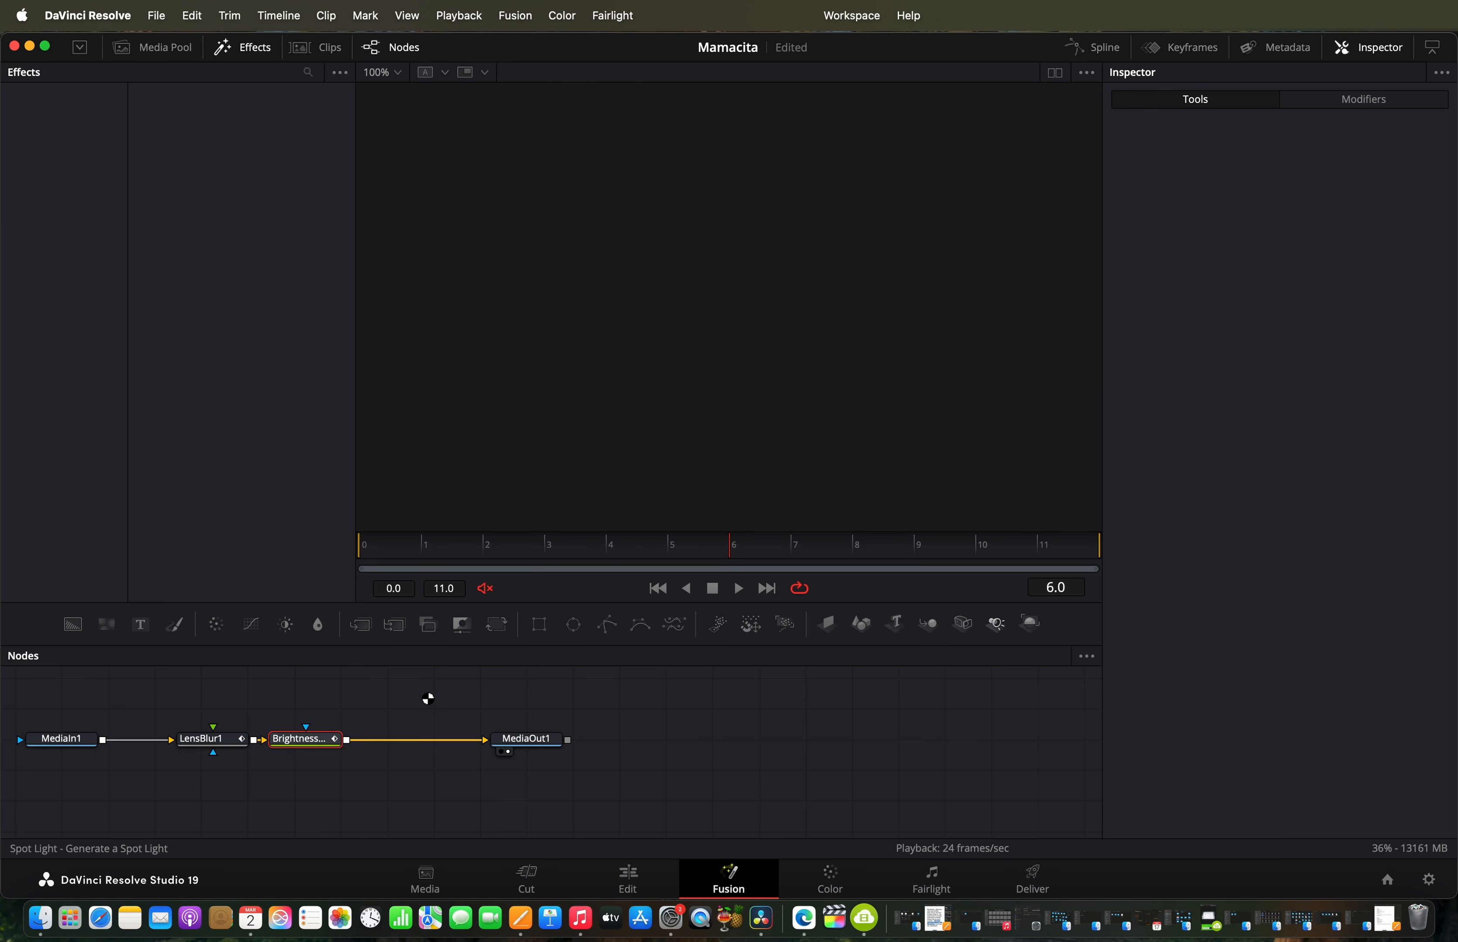
{"action": "left_click", "coordinate": [534, 751]}
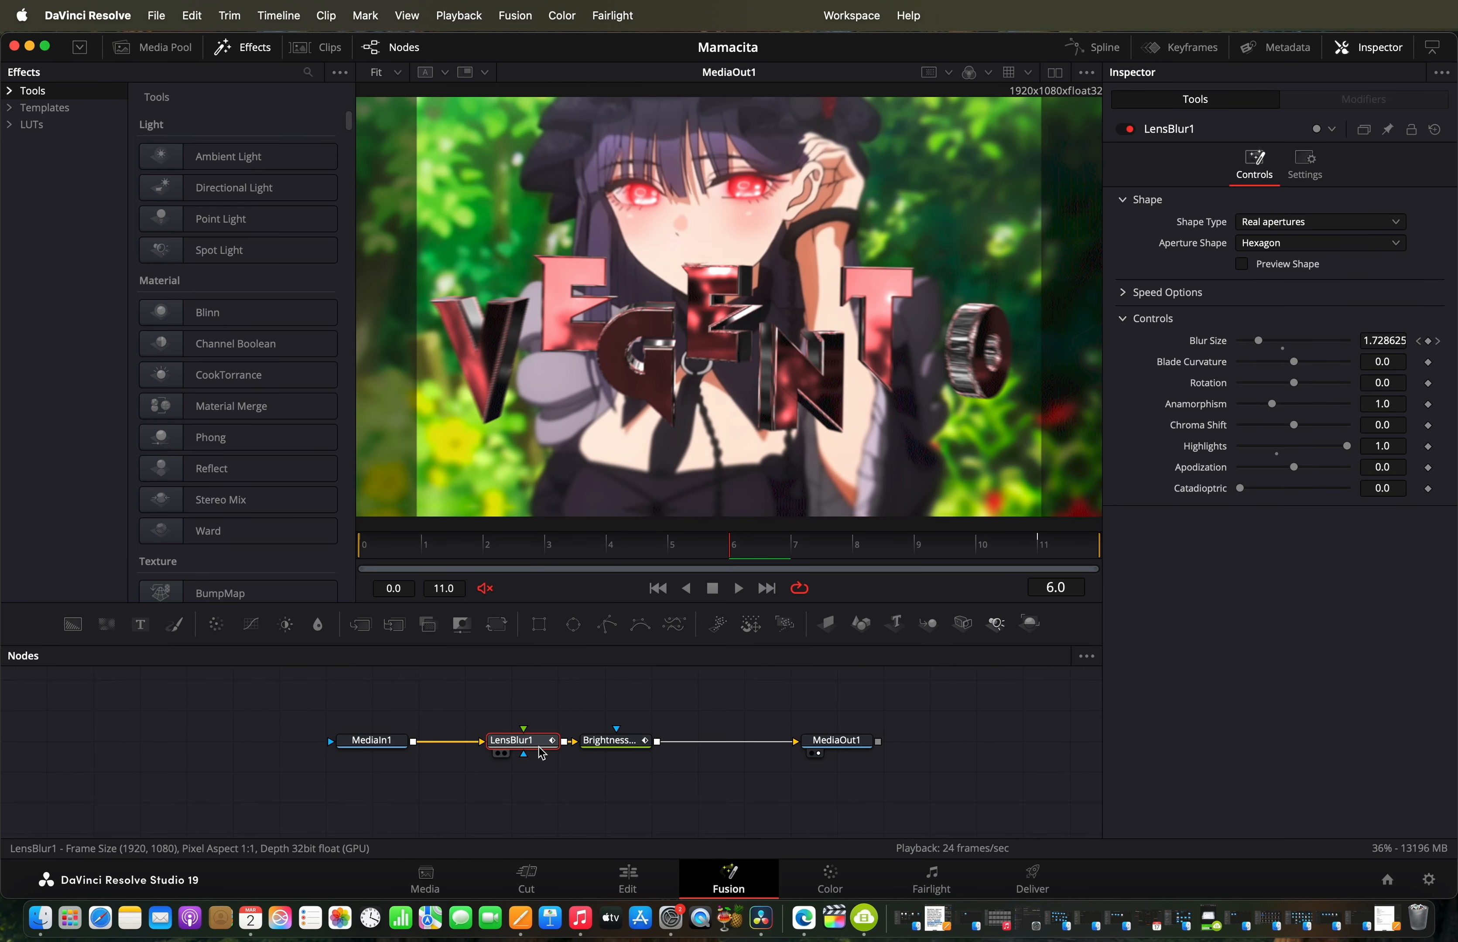
{"action": "left_click", "coordinate": [610, 743]}
{"action": "left_click", "coordinate": [642, 873]}
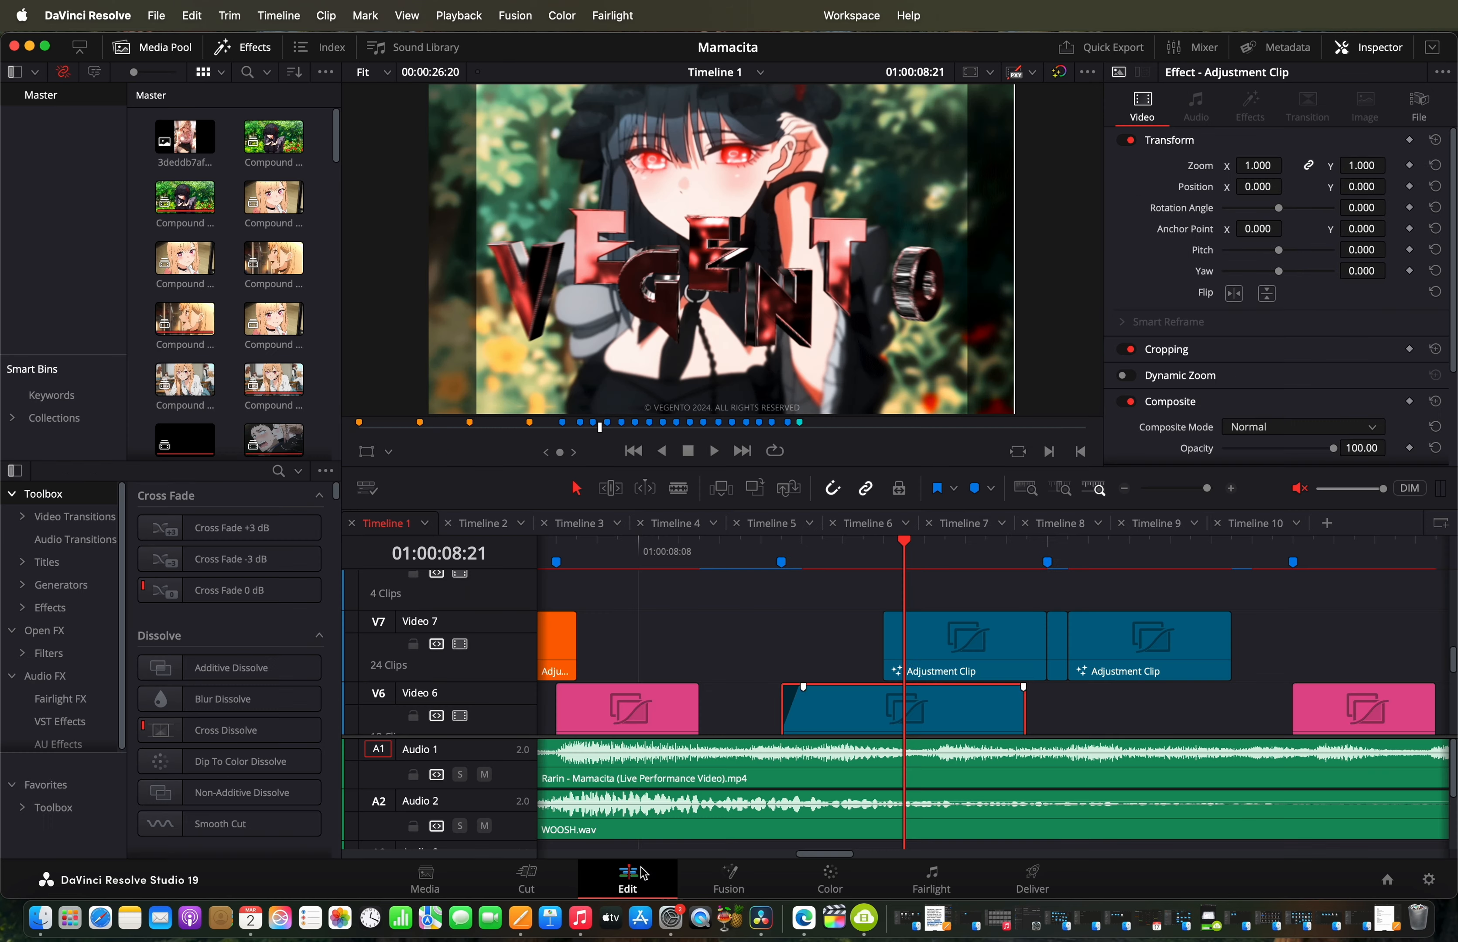
Step: Scrub past the transition and open the one-frame Video 7 adjustment clip at Marker 7 in the Fusion page
{"action": "mouse_move", "coordinate": [865, 571]}
{"action": "left_mouse_down"}
{"action": "mouse_move", "coordinate": [781, 571]}
{"action": "mouse_move", "coordinate": [879, 571]}
{"action": "mouse_move", "coordinate": [776, 591]}
{"action": "mouse_move", "coordinate": [777, 603]}
{"action": "mouse_move", "coordinate": [1004, 582]}
{"action": "mouse_move", "coordinate": [653, 579]}
{"action": "mouse_move", "coordinate": [829, 594]}
{"action": "mouse_move", "coordinate": [992, 640]}
{"action": "mouse_move", "coordinate": [745, 641]}
{"action": "mouse_move", "coordinate": [1029, 637]}
{"action": "left_mouse_up"}
{"action": "scroll", "coordinate": [1005, 582], "scroll_direction": "right", "scroll_amount": 3}
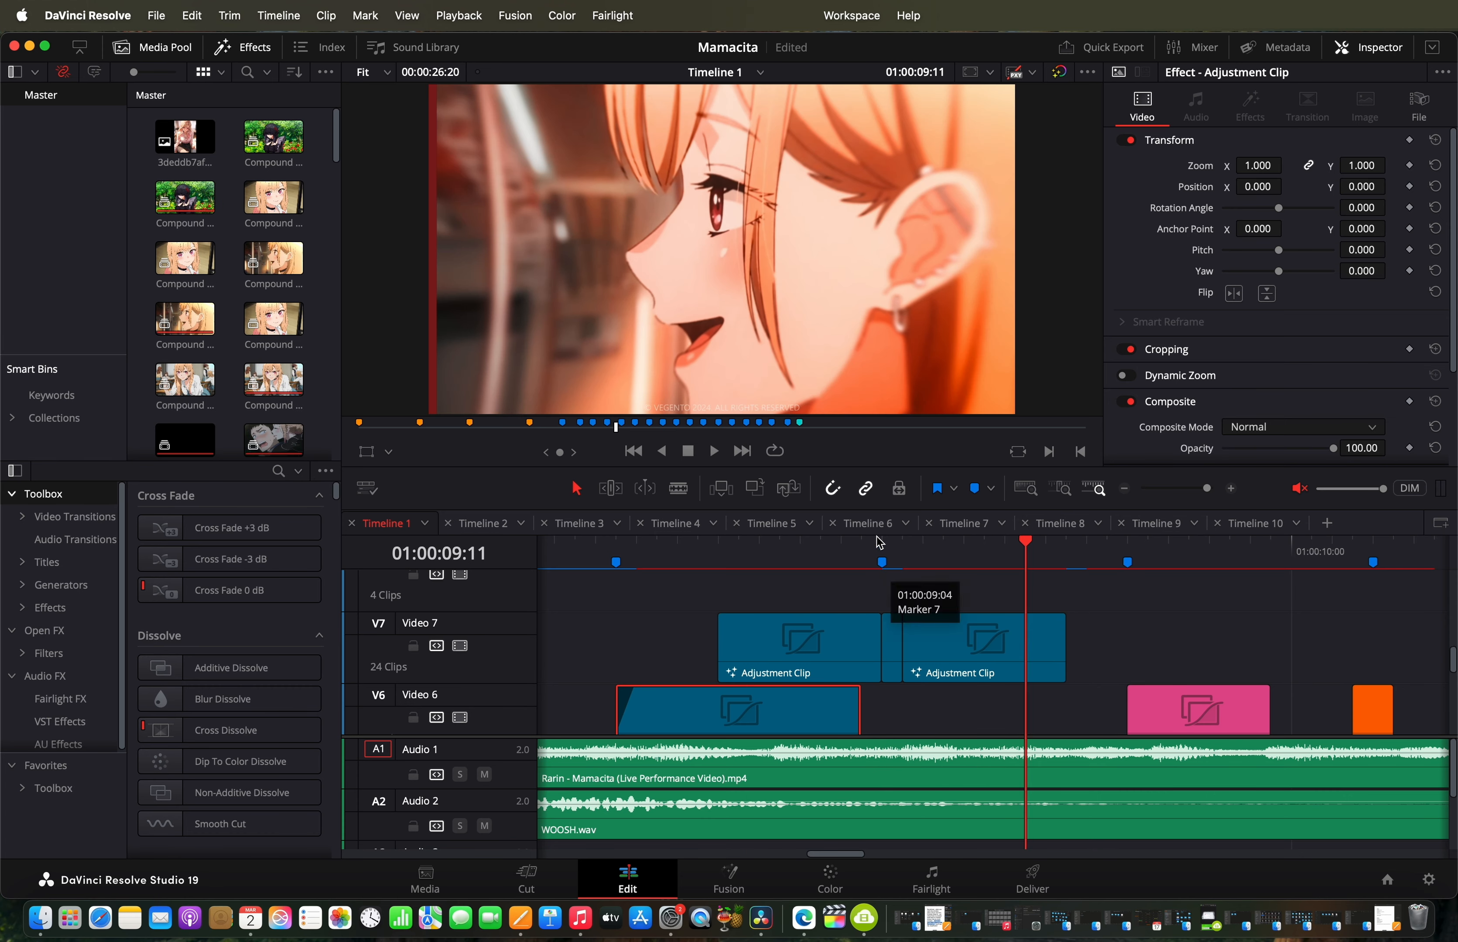
{"action": "left_click", "coordinate": [892, 649]}
{"action": "right_click", "coordinate": [895, 657]}
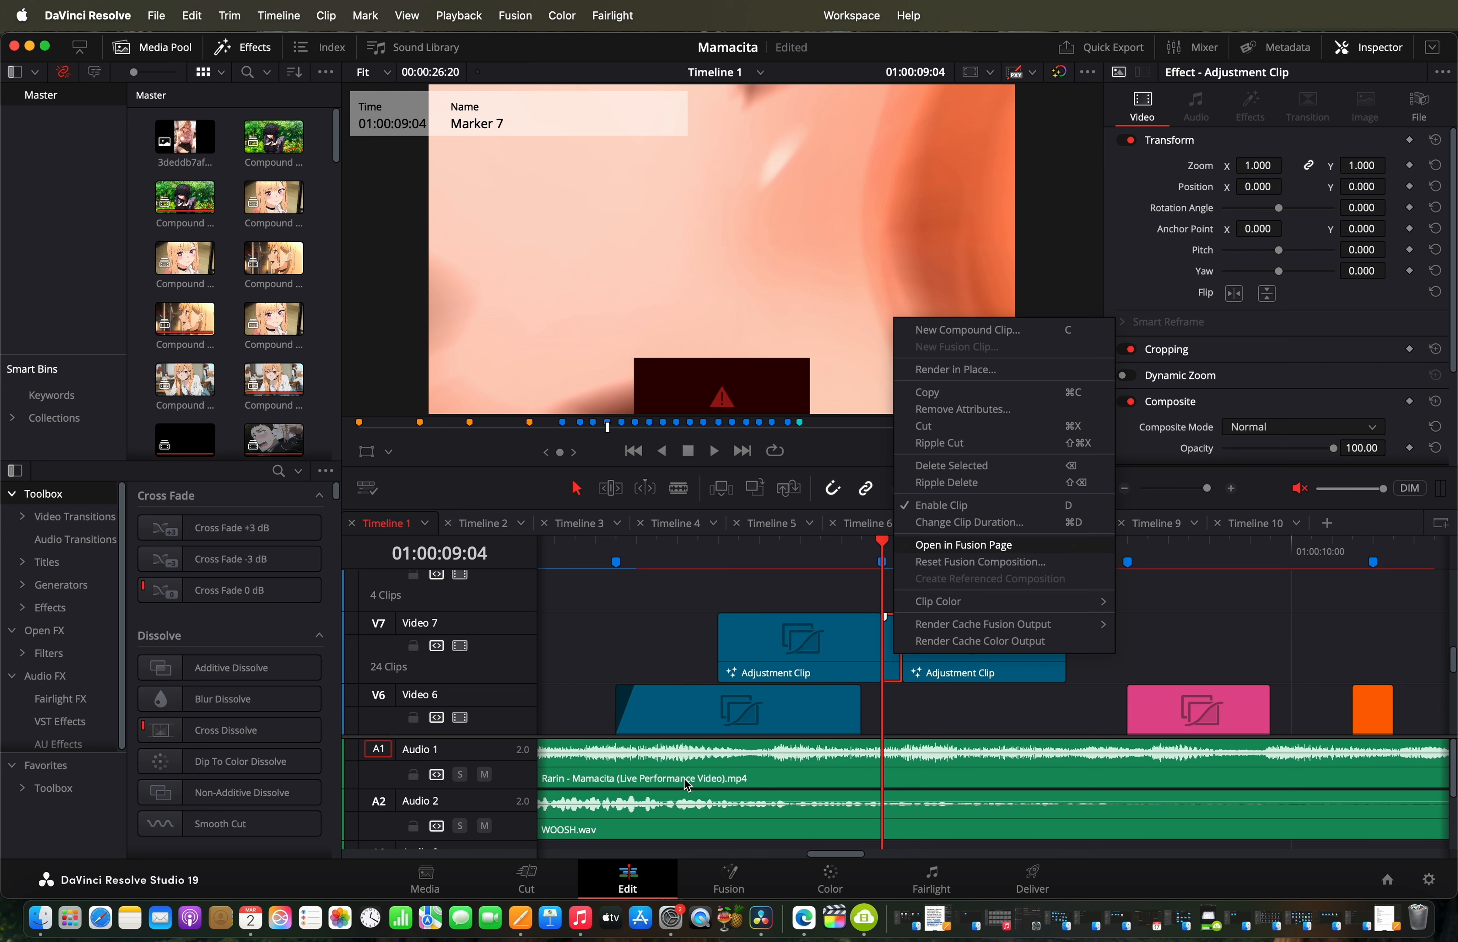
{"action": "left_click", "coordinate": [793, 357]}
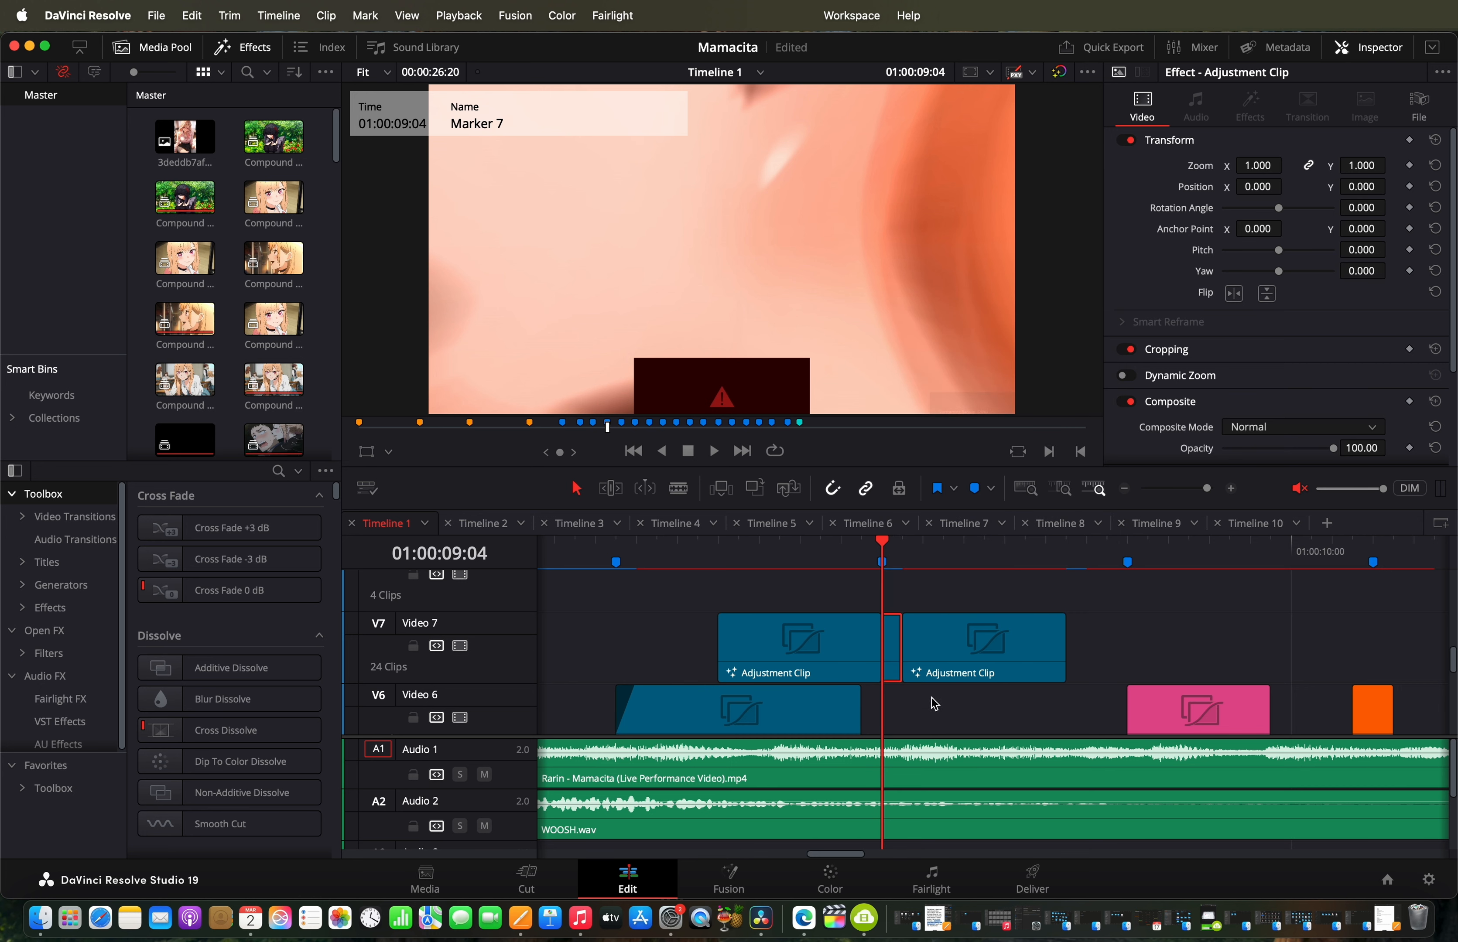
{"action": "right_click", "coordinate": [893, 661]}
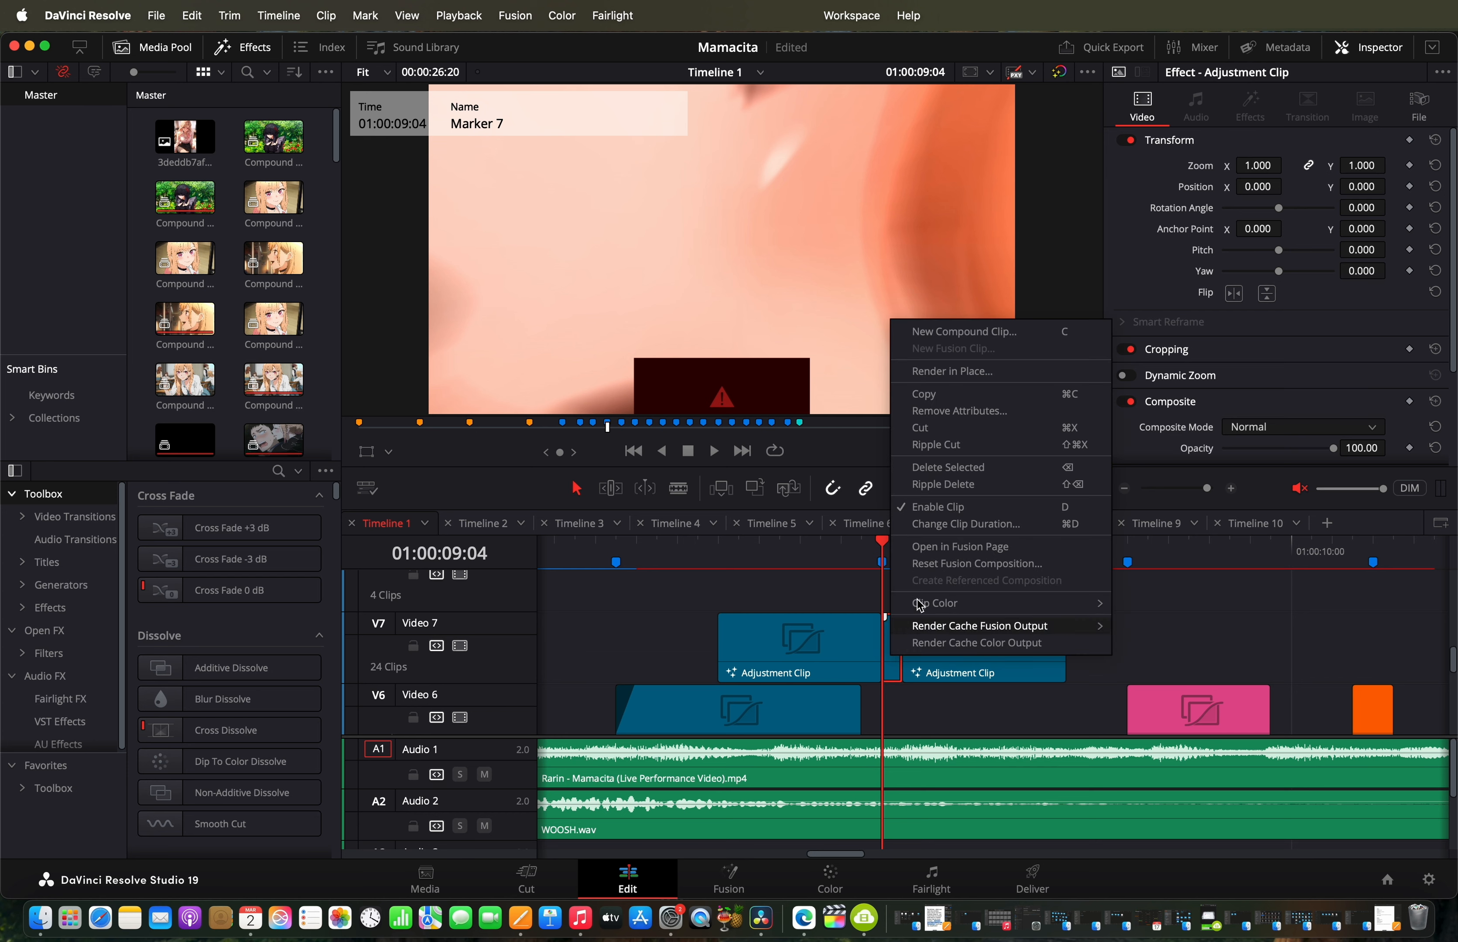
{"action": "left_click", "coordinate": [964, 547]}
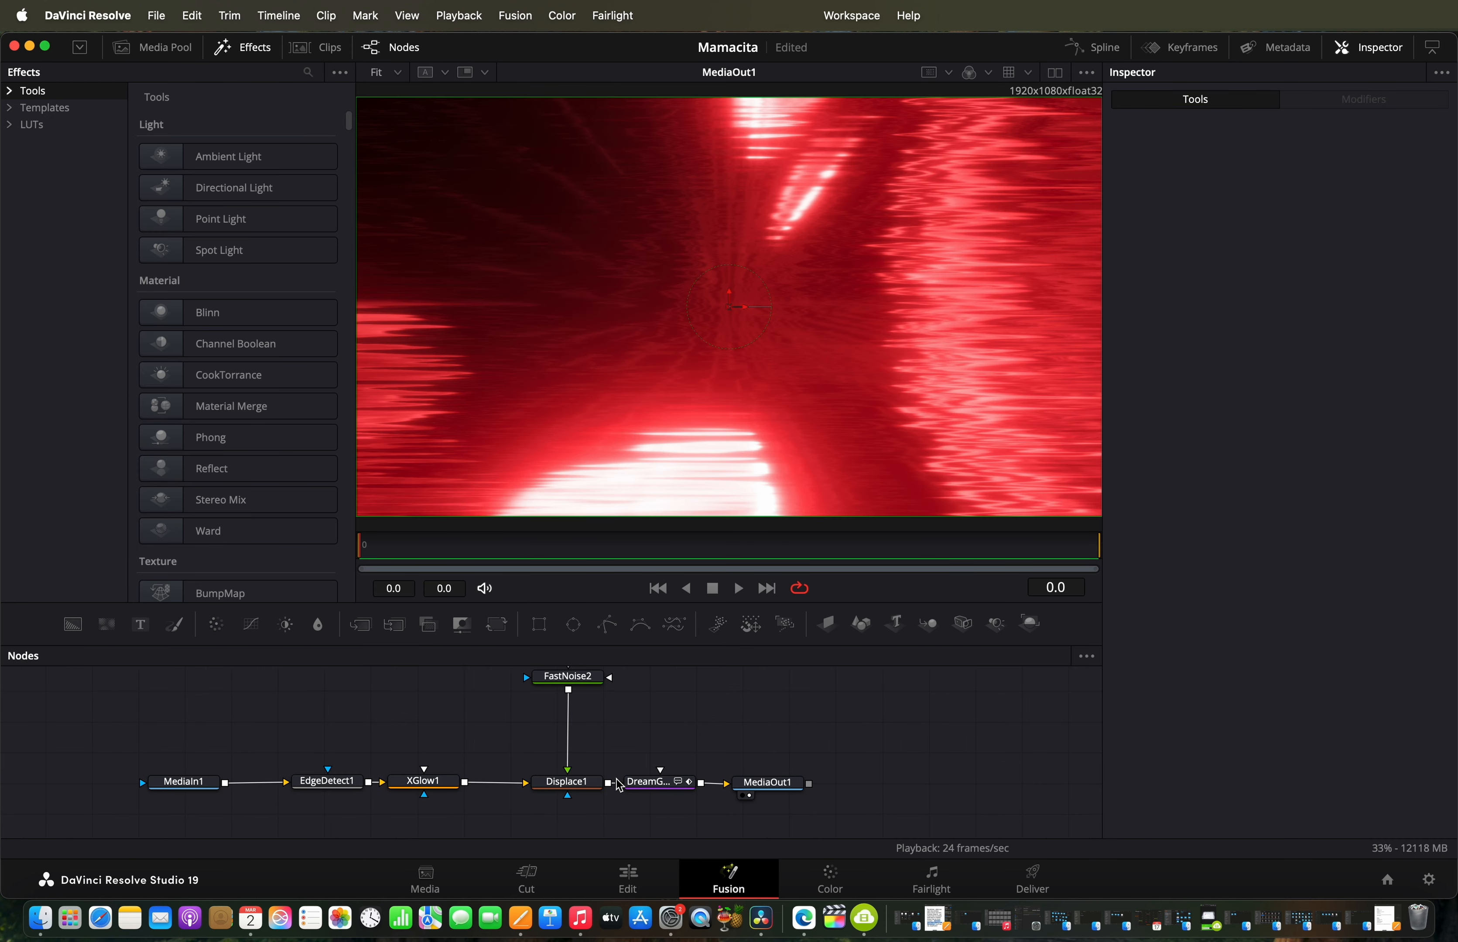
Step: Inspect the edge color and detection settings of EdgeDetect1 and the glow settings of XGlow1
{"action": "scroll", "coordinate": [618, 784], "scroll_direction": "left", "scroll_amount": 5}
{"action": "scroll", "coordinate": [619, 784], "scroll_direction": "down", "scroll_amount": 2}
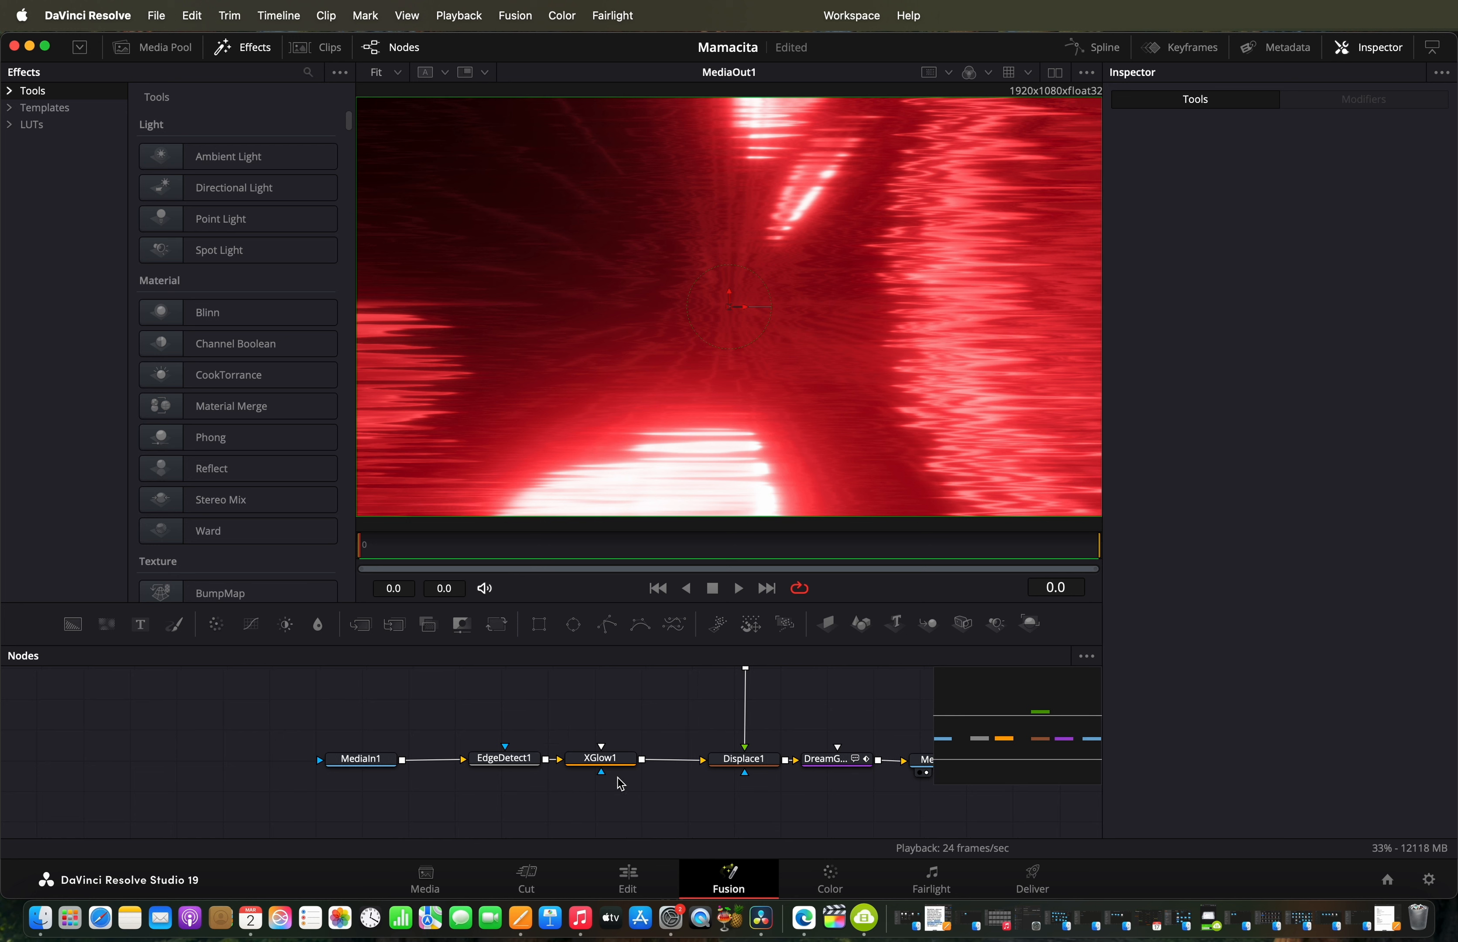
{"action": "left_click", "coordinate": [501, 766]}
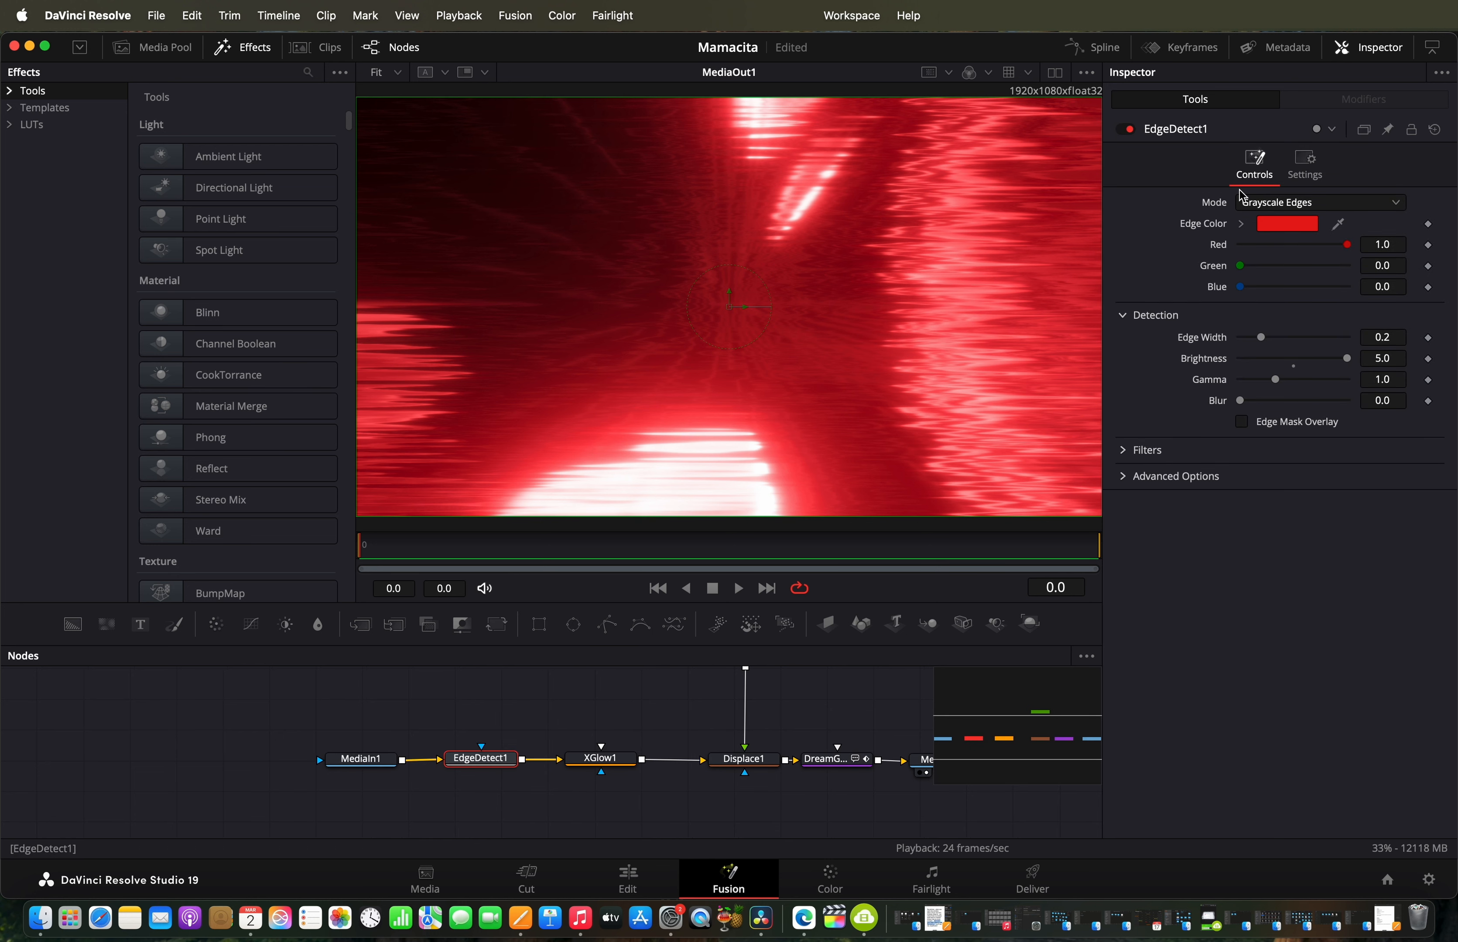
{"action": "left_click", "coordinate": [618, 766]}
{"action": "scroll", "coordinate": [620, 770], "scroll_direction": "right", "scroll_amount": 5}
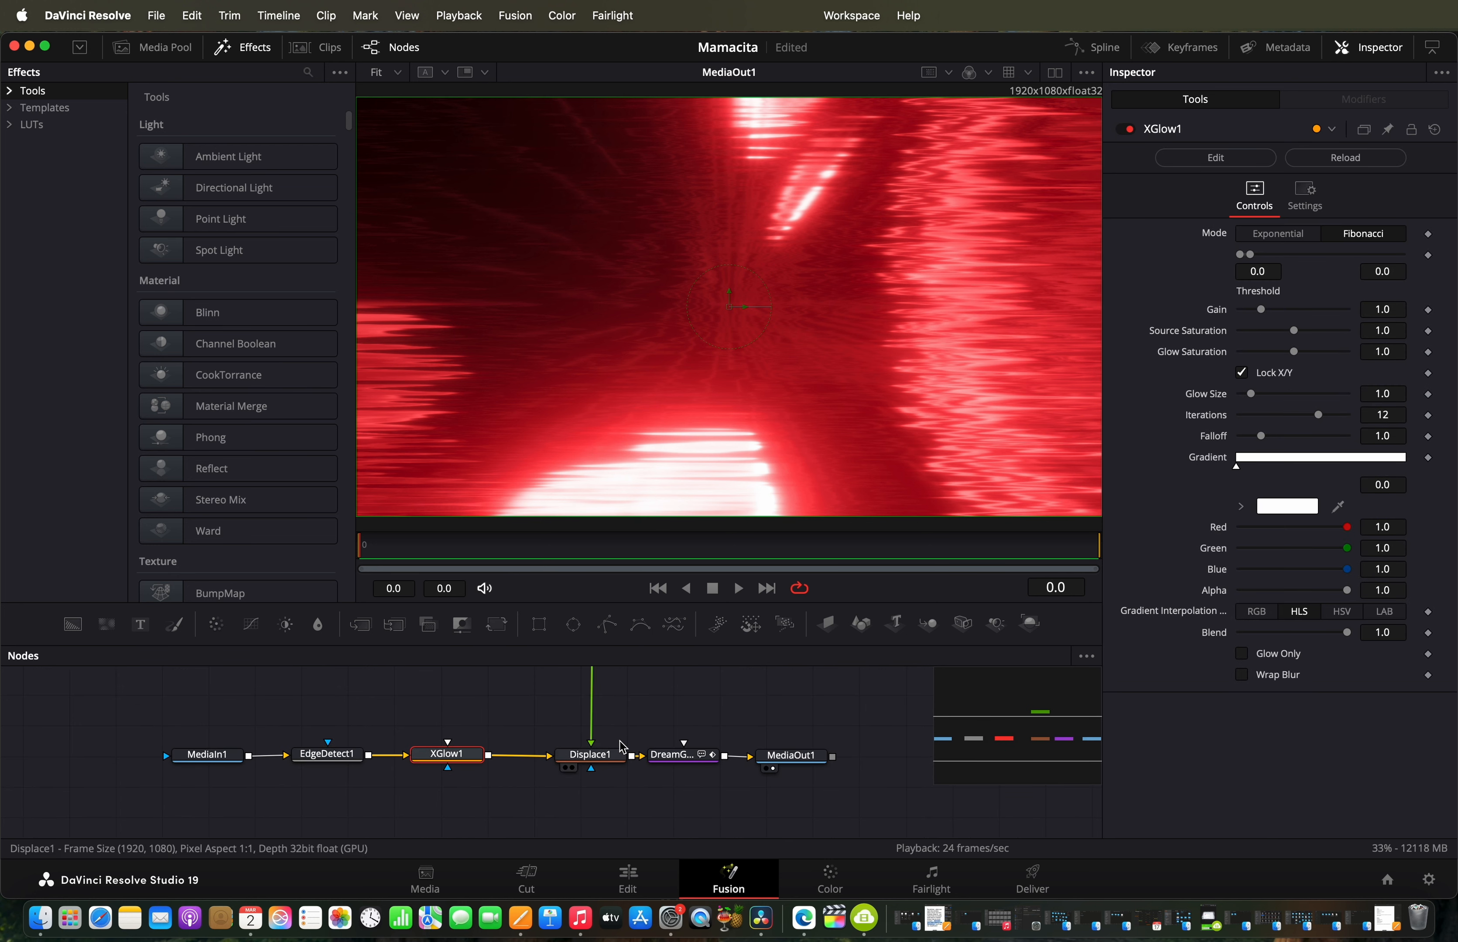
Step: Review the settings of Displace1, FastNoise2 and DreamGlow, and return to the Edit page
{"action": "scroll", "coordinate": [594, 769], "scroll_direction": "up", "scroll_amount": 3}
{"action": "scroll", "coordinate": [594, 769], "scroll_direction": "right", "scroll_amount": 2}
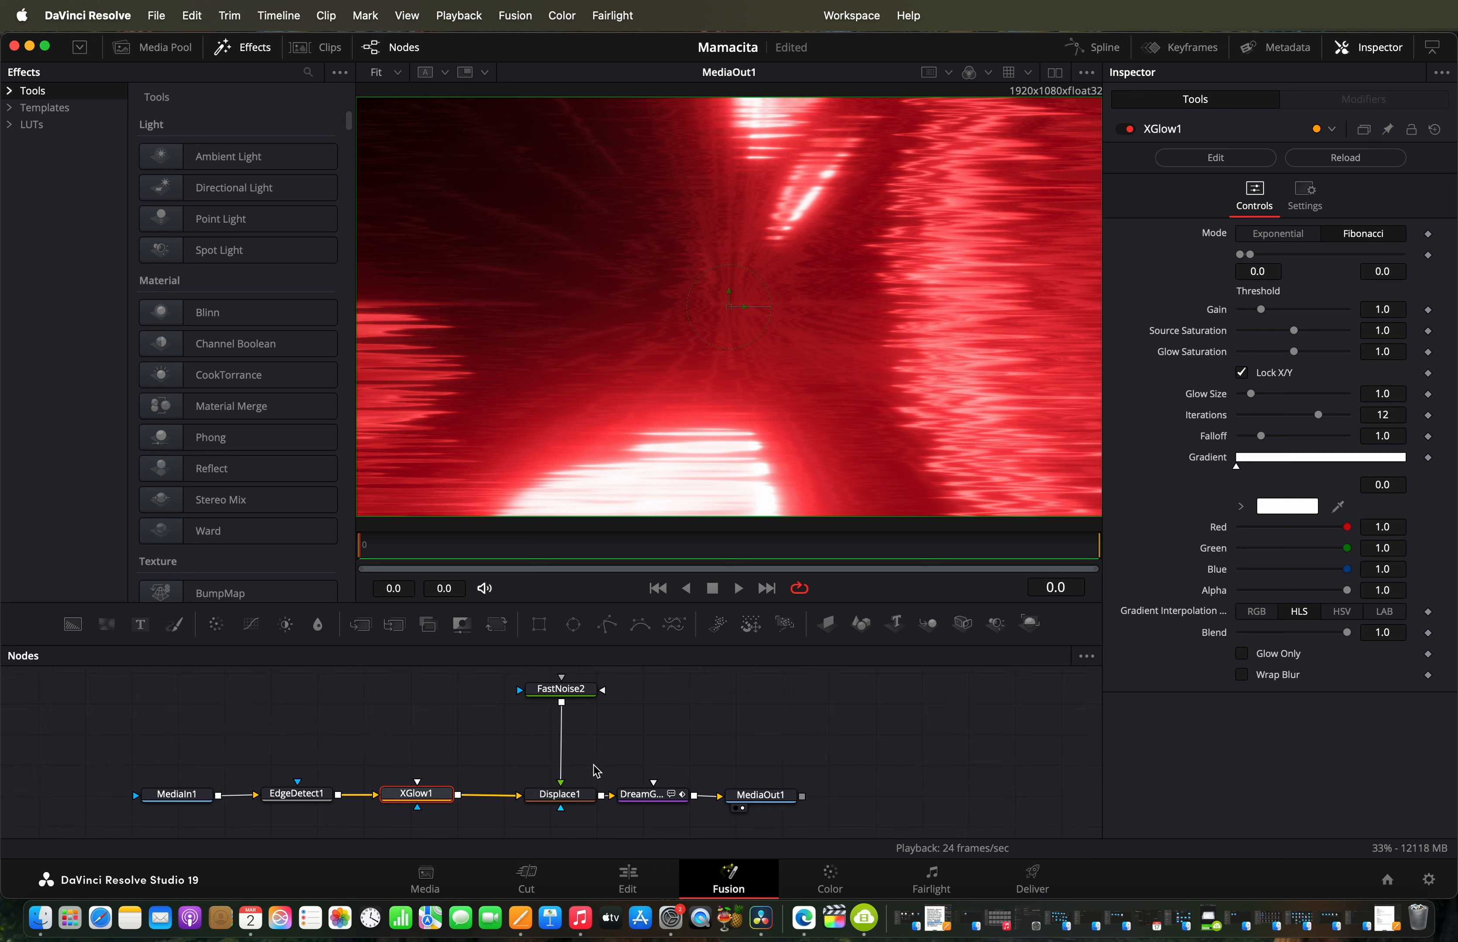
{"action": "scroll", "coordinate": [586, 764], "scroll_direction": "down", "scroll_amount": 2}
{"action": "left_click", "coordinate": [551, 808]}
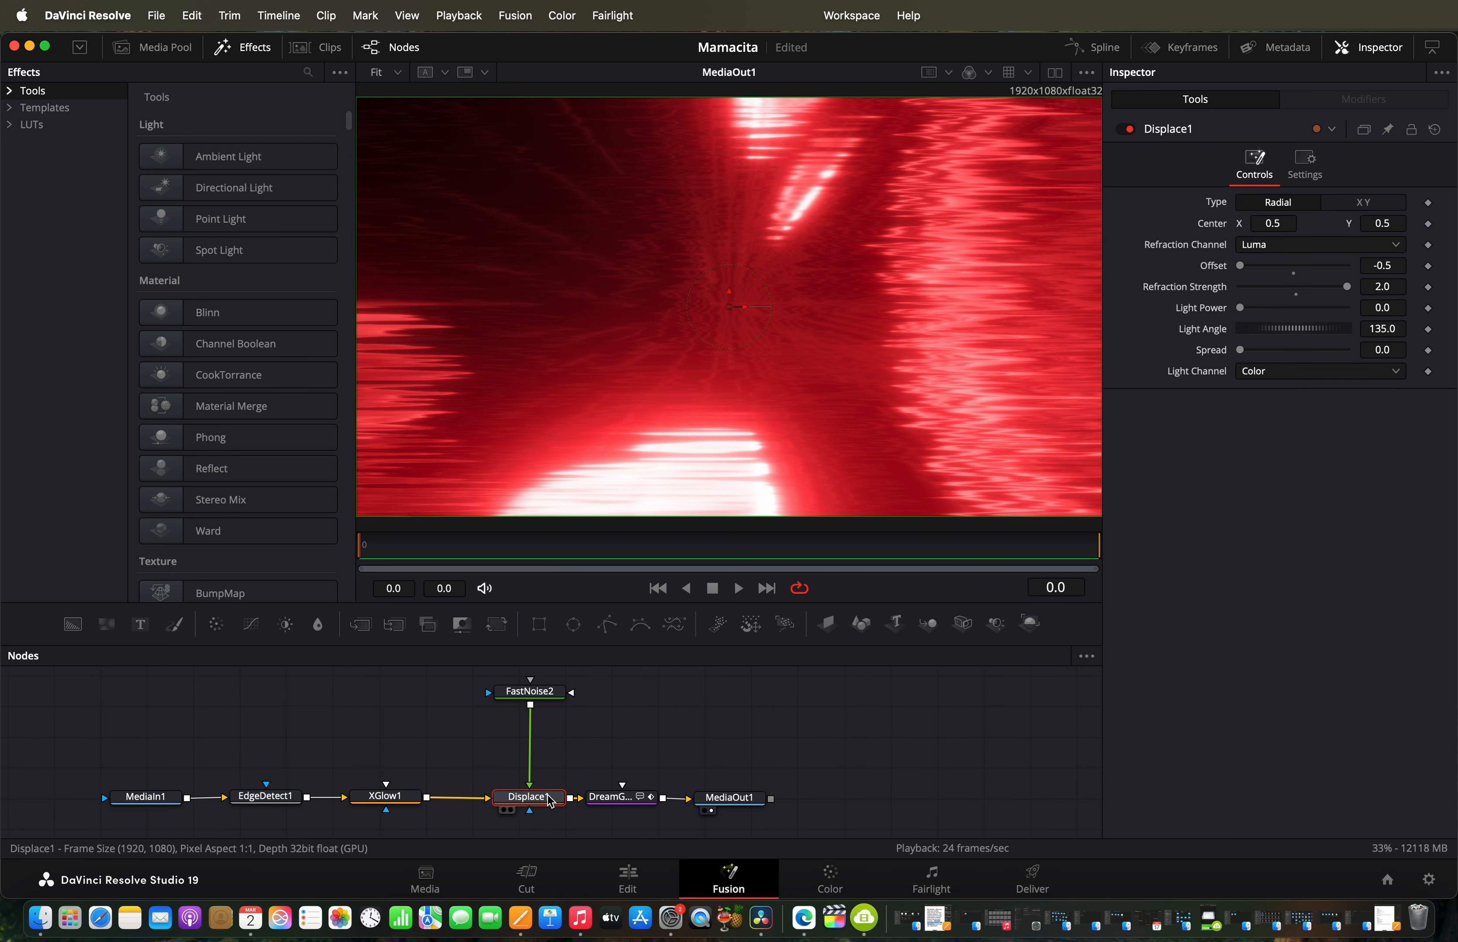
{"action": "left_click", "coordinate": [552, 695]}
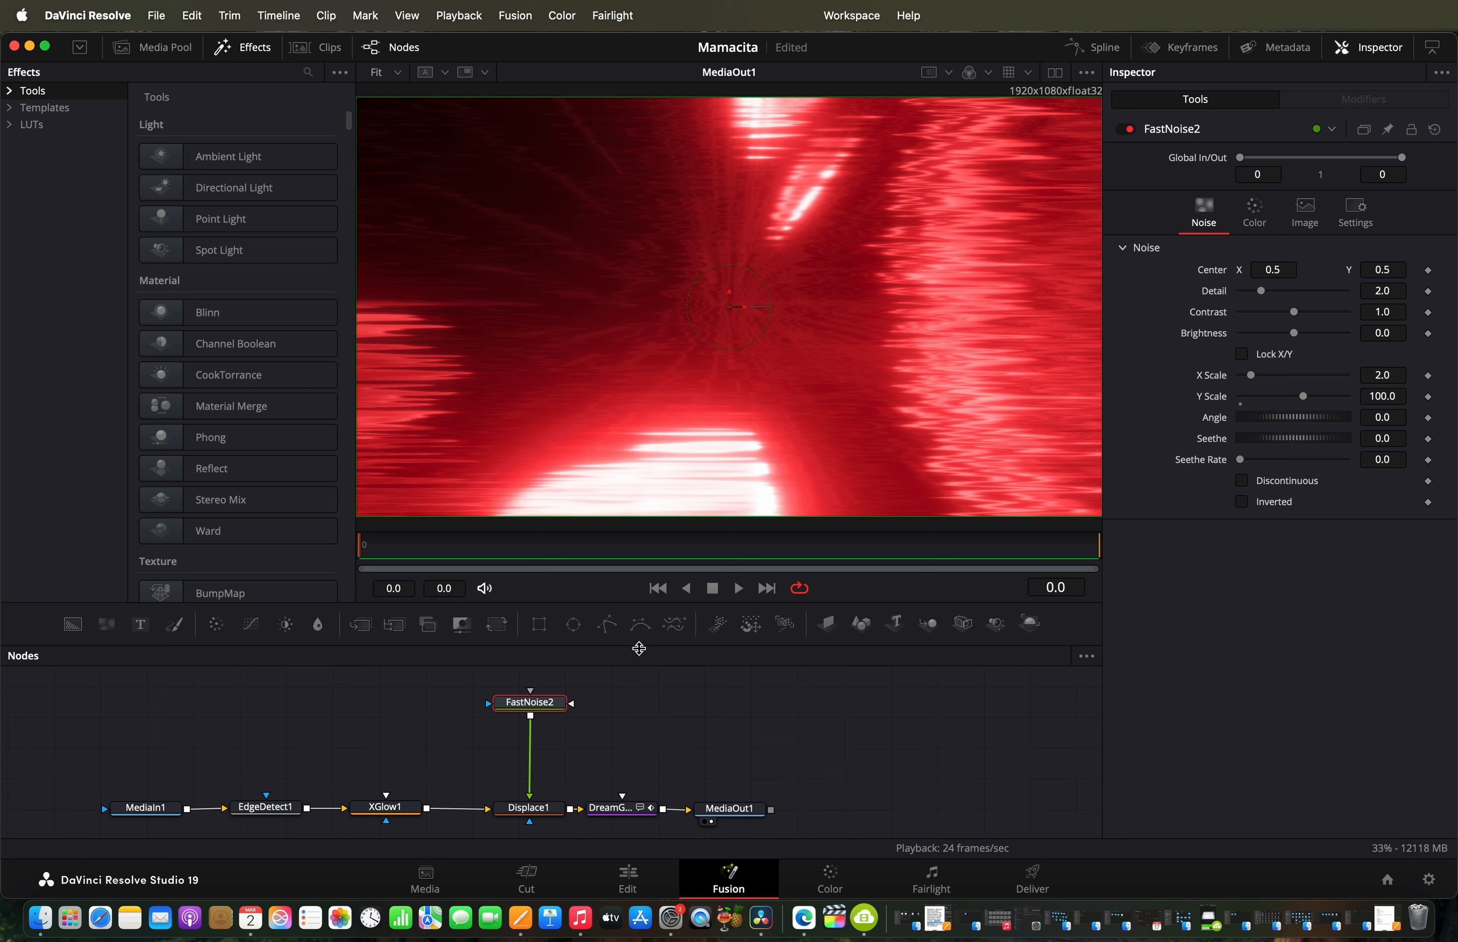
{"action": "left_click", "coordinate": [623, 819]}
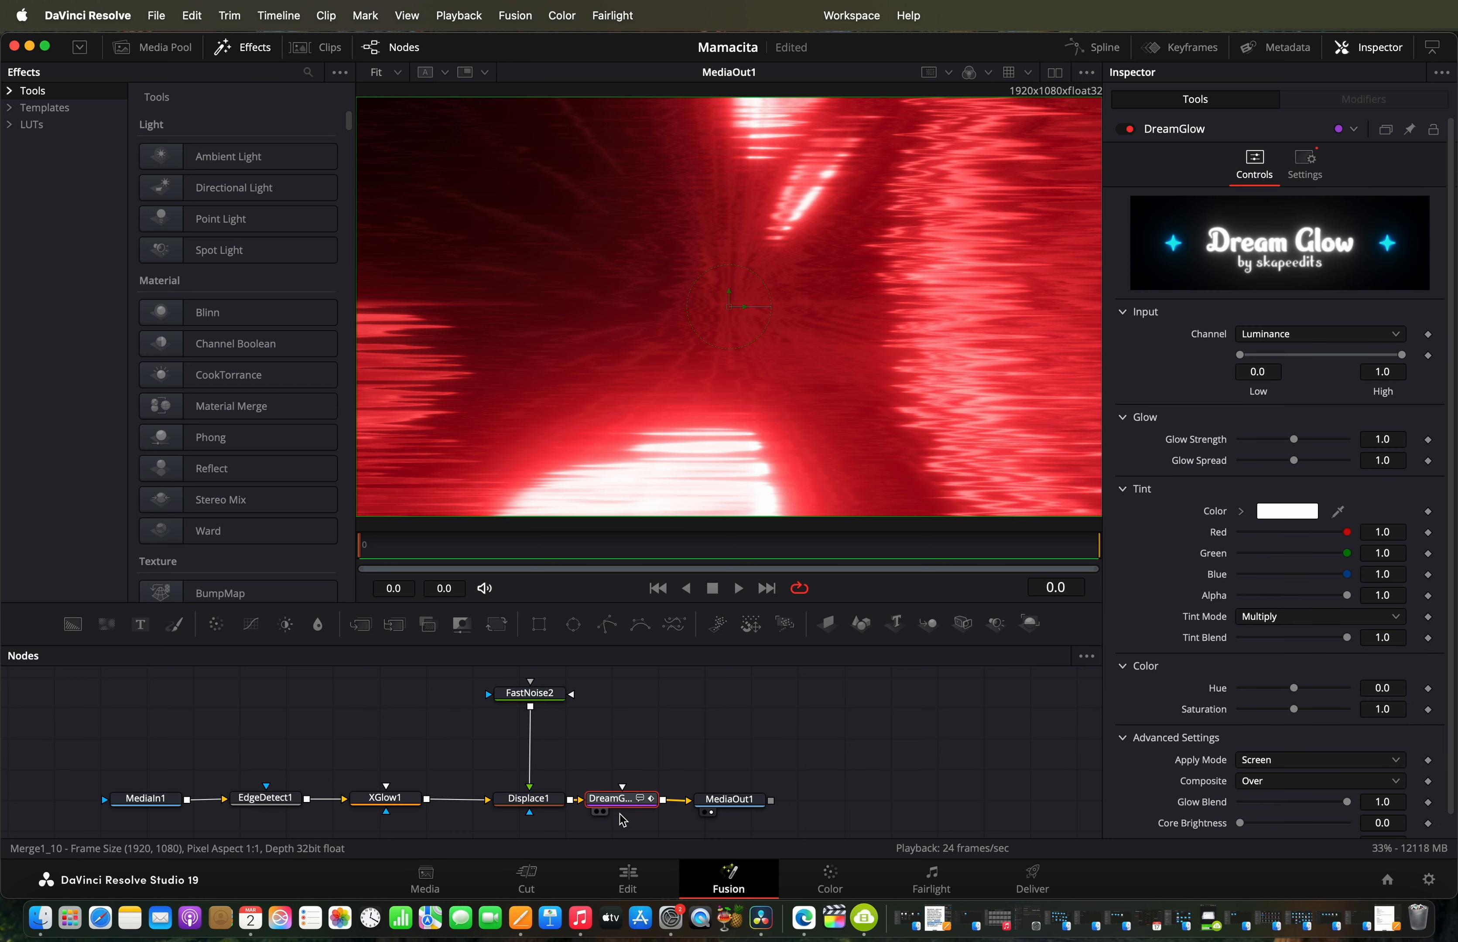
{"action": "left_click", "coordinate": [624, 882]}
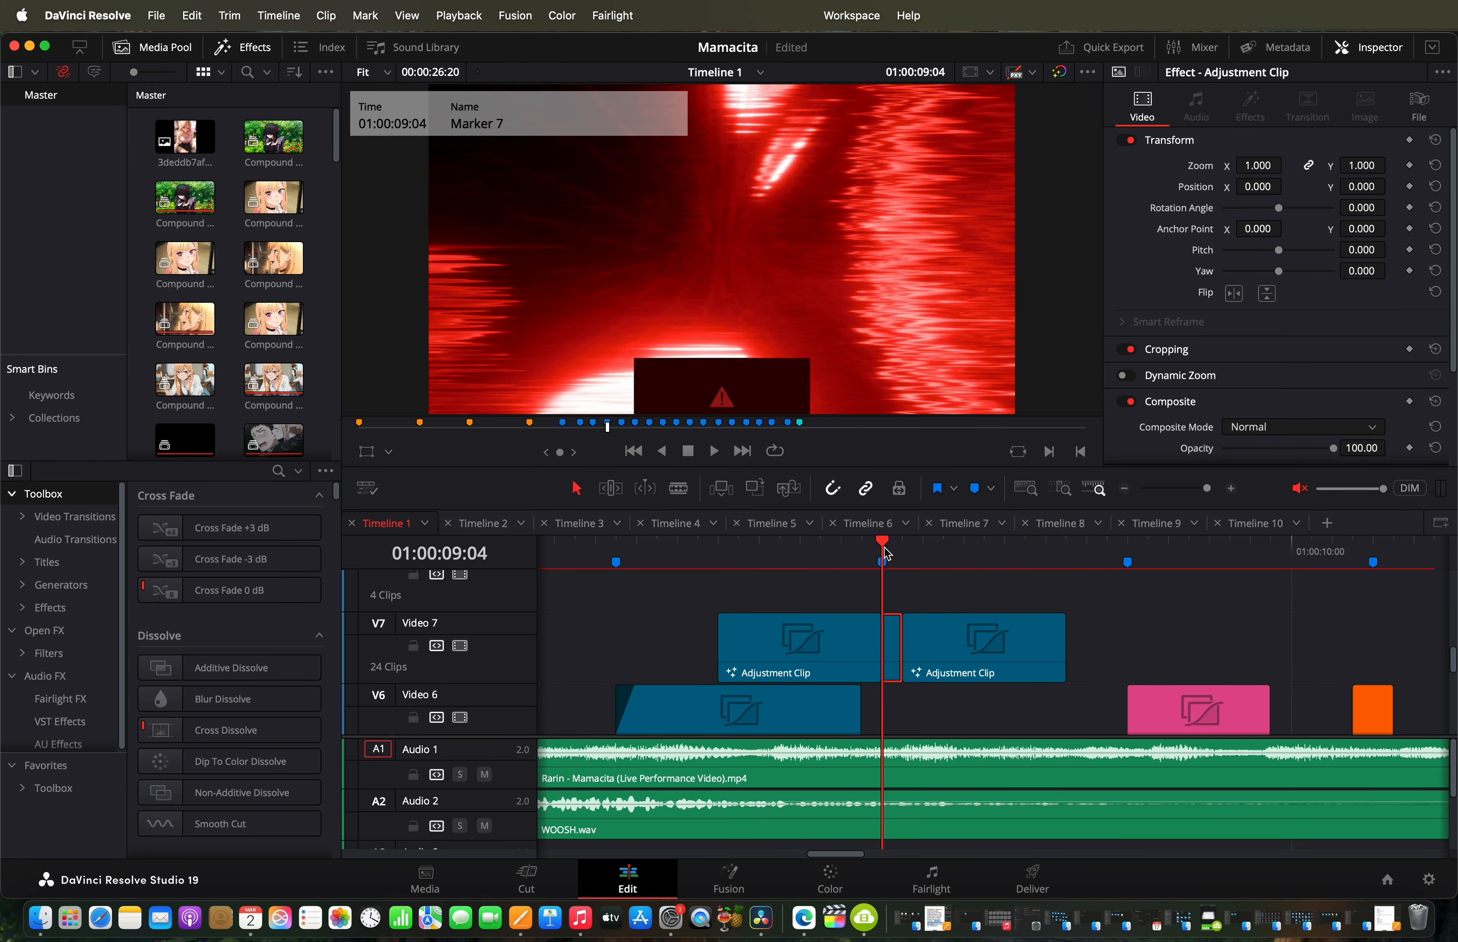
Step: Step through the transition around Marker 7 frame by frame from 01:00:09:03 to 01:00:09:05
{"action": "key", "text": "Right"}
{"action": "left_click", "coordinate": [861, 554]}
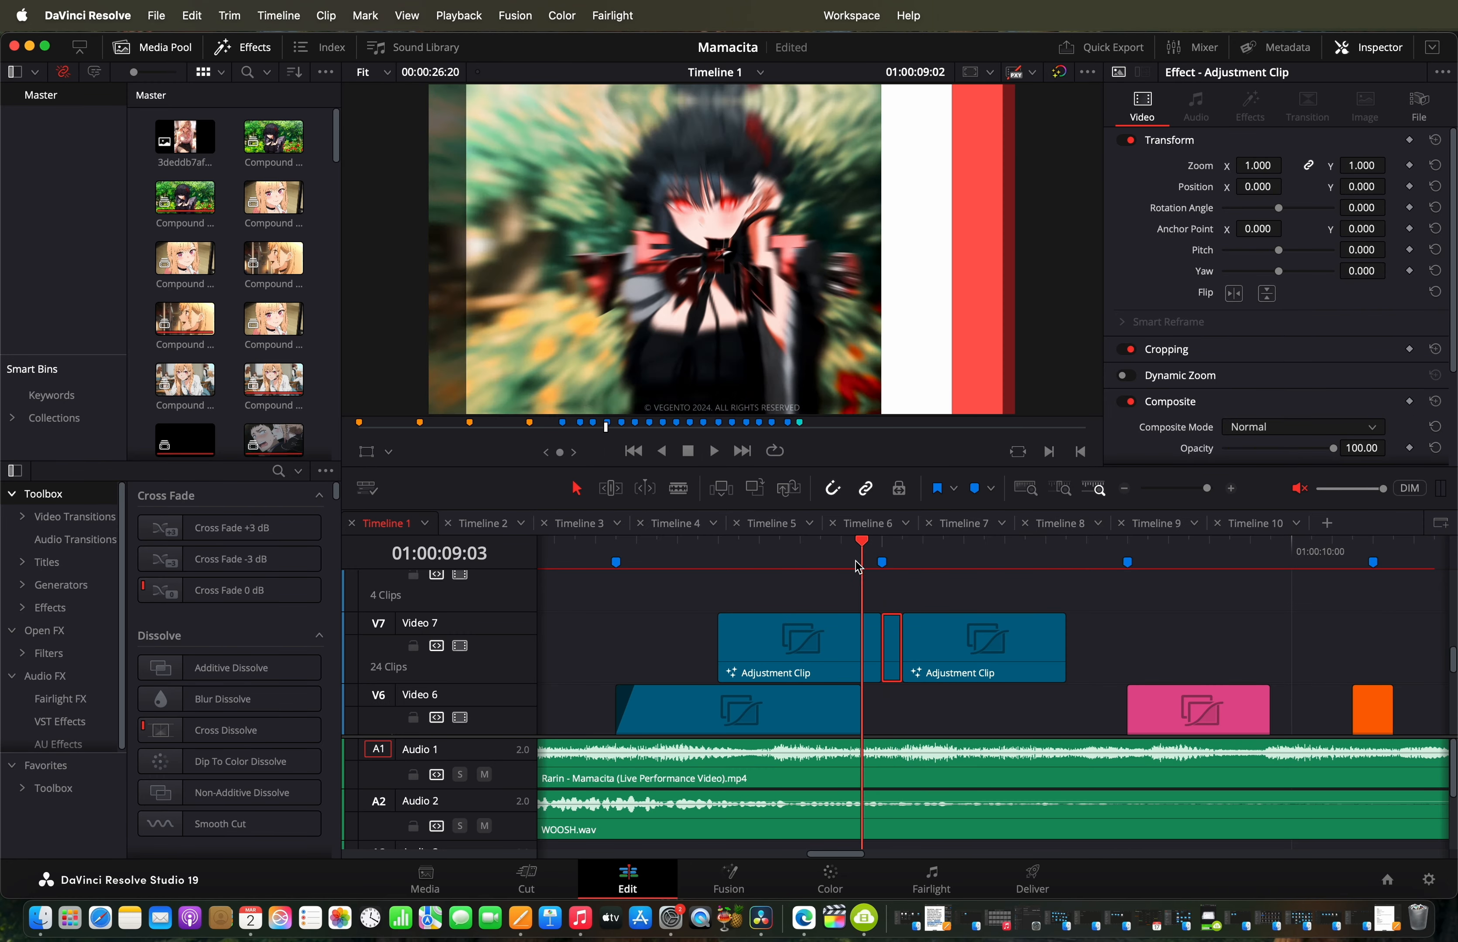
{"action": "key", "text": "Right"}
{"action": "key", "text": "Right"}
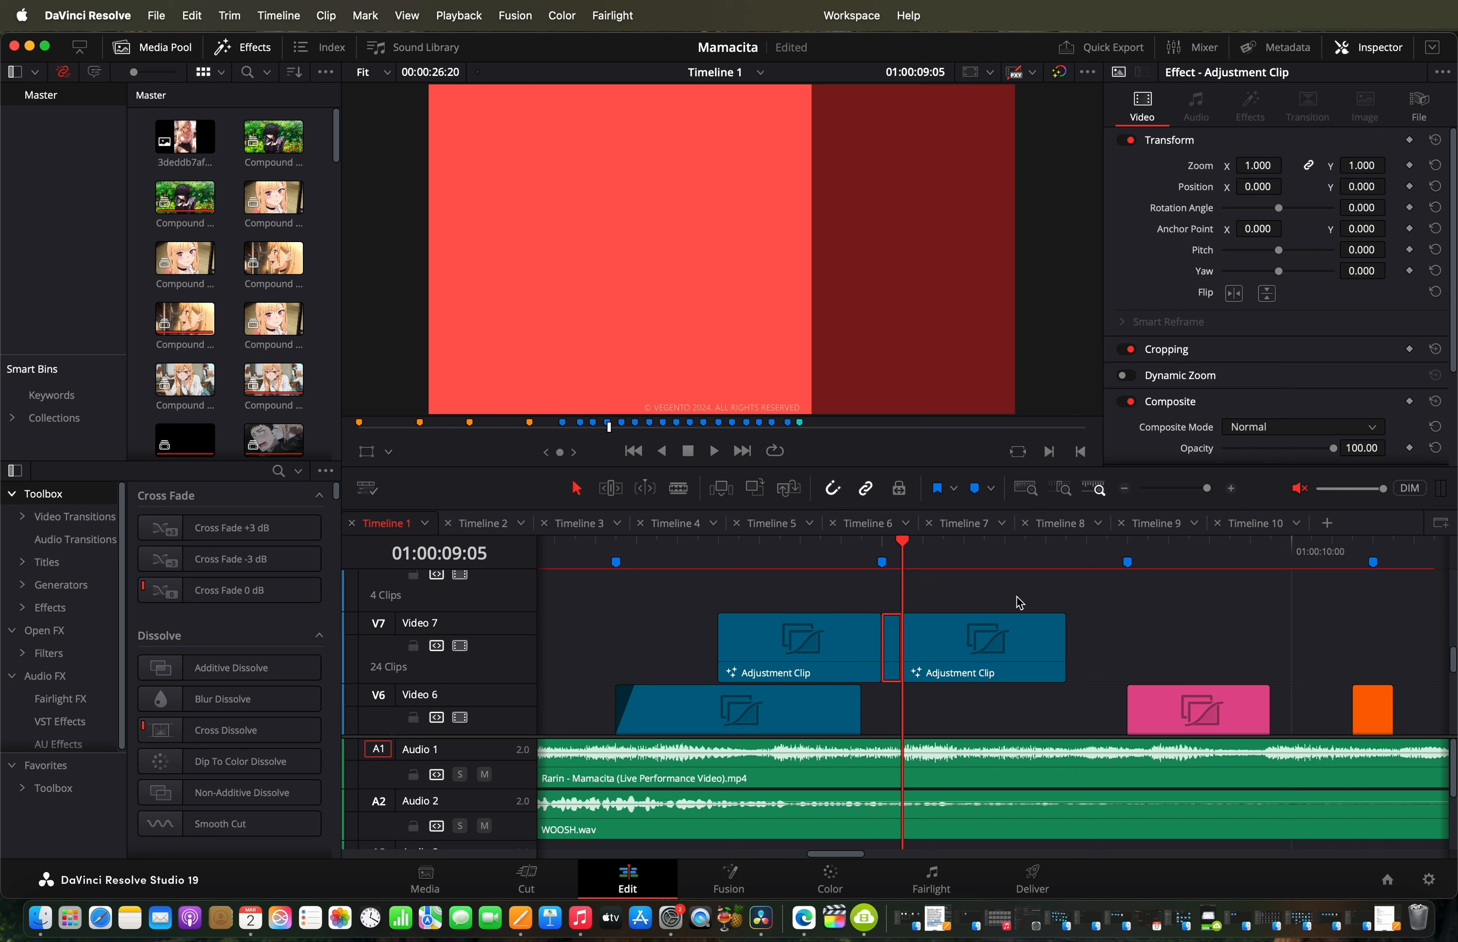
Step: Scrub the side-profile face shot through 01:00:09:13 to 01:00:09:19, over the pink Video 6 adjustment clip
{"action": "left_click_drag", "start_coordinate": [908, 562], "coordinate": [1073, 597]}
{"action": "scroll", "coordinate": [1068, 612], "scroll_direction": "right", "scroll_amount": 3}
{"action": "scroll", "coordinate": [1070, 630], "scroll_direction": "down", "scroll_amount": 3}
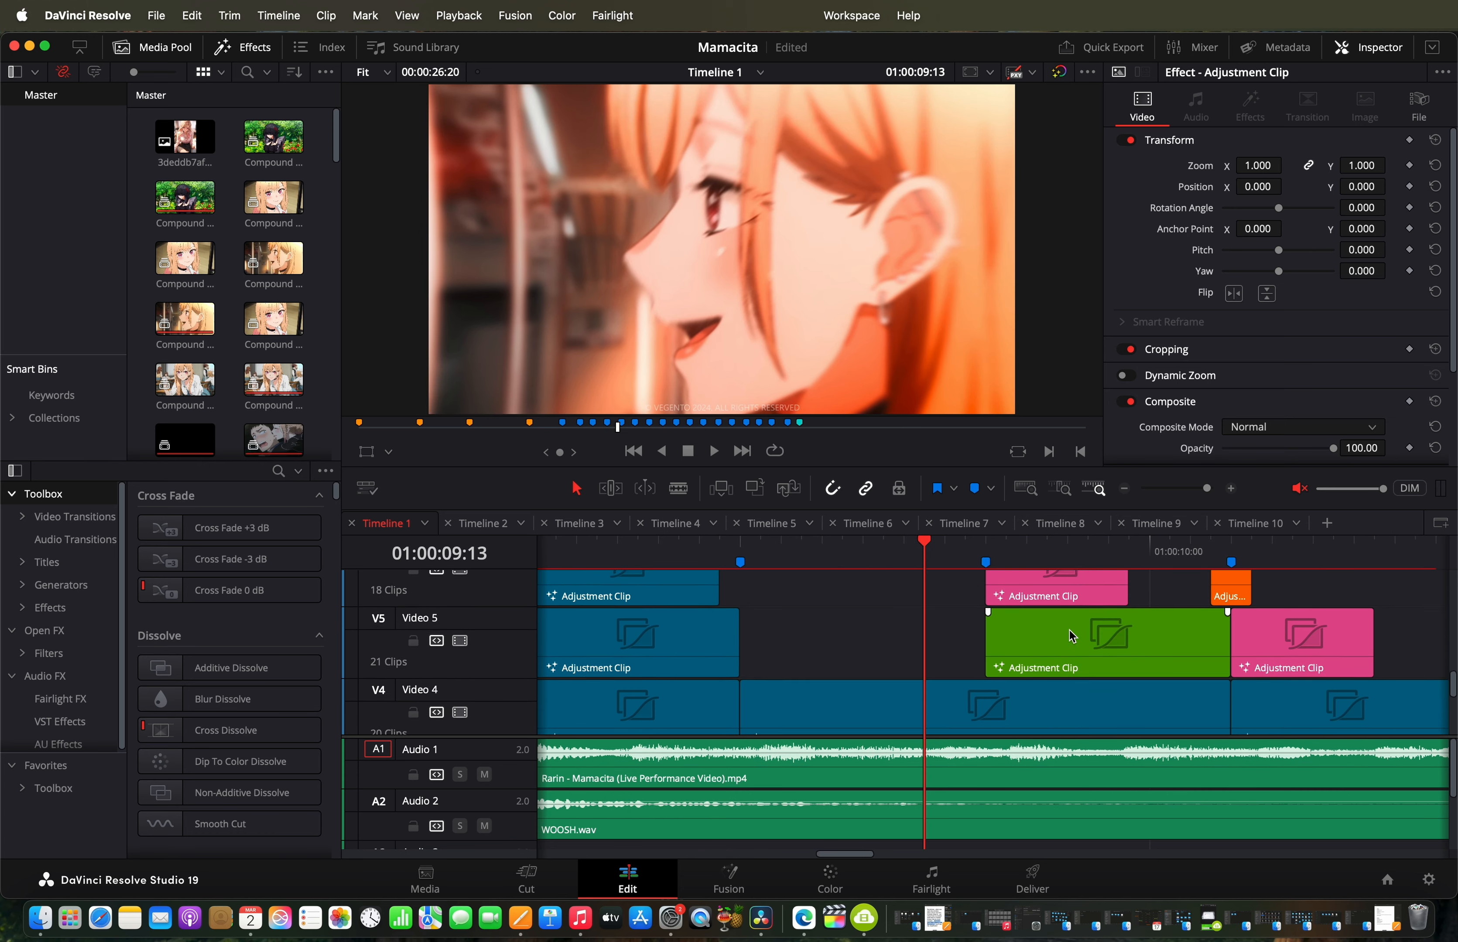
{"action": "mouse_move", "coordinate": [936, 559]}
{"action": "left_mouse_down"}
{"action": "mouse_move", "coordinate": [1067, 576]}
{"action": "mouse_move", "coordinate": [762, 608]}
{"action": "mouse_move", "coordinate": [942, 606]}
{"action": "left_mouse_up"}
{"action": "left_click_drag", "start_coordinate": [901, 545], "coordinate": [1048, 567]}
{"action": "scroll", "coordinate": [1090, 566], "scroll_direction": "up", "scroll_amount": 3}
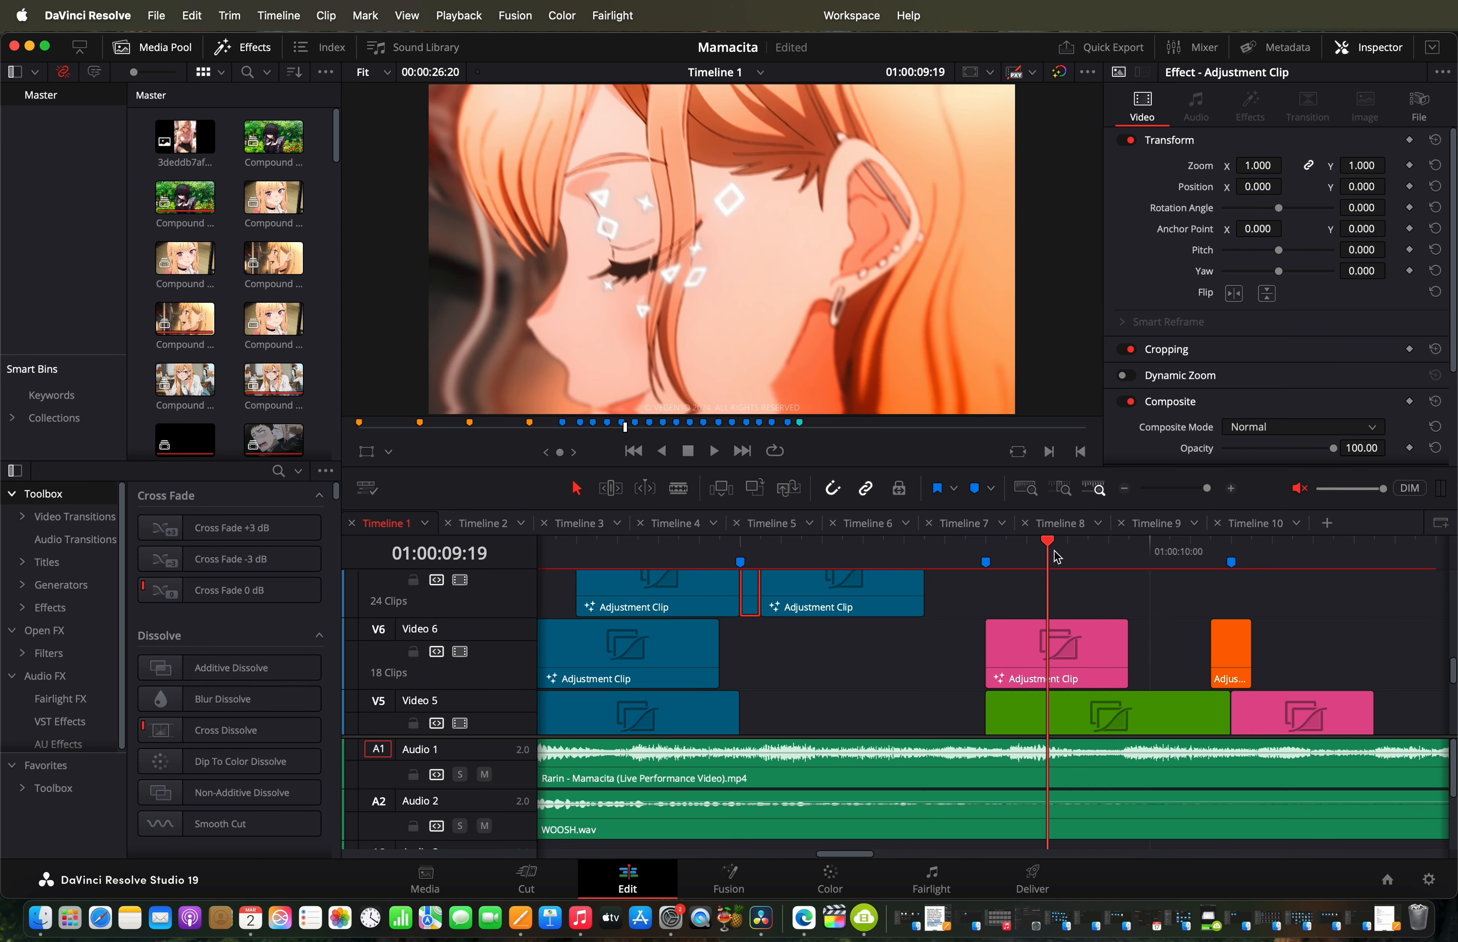
Step: Select the green adjustment clip on Video 5 and scrub through its effect to 01:00:09:22
{"action": "left_click", "coordinate": [1057, 634]}
{"action": "scroll", "coordinate": [1088, 621], "scroll_direction": "down", "scroll_amount": 2}
{"action": "left_click", "coordinate": [1079, 634]}
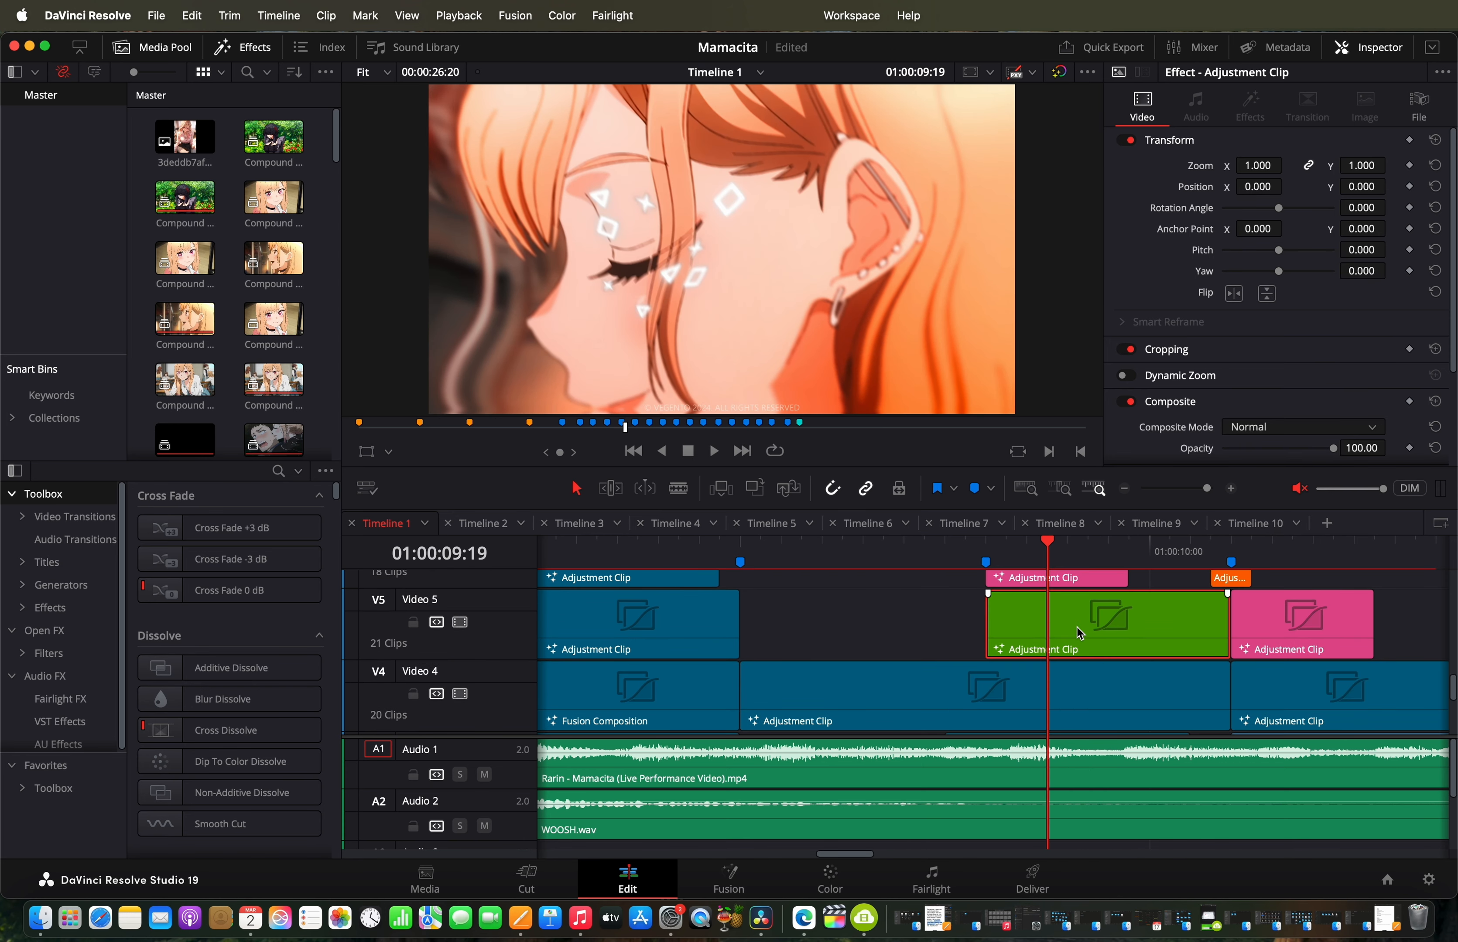
{"action": "mouse_move", "coordinate": [1041, 555]}
{"action": "left_mouse_down"}
{"action": "mouse_move", "coordinate": [1177, 563]}
{"action": "mouse_move", "coordinate": [932, 574]}
{"action": "mouse_move", "coordinate": [900, 600]}
{"action": "mouse_move", "coordinate": [1271, 597]}
{"action": "mouse_move", "coordinate": [1045, 601]}
{"action": "left_mouse_up"}
{"action": "left_click_drag", "start_coordinate": [915, 620], "coordinate": [1101, 613]}
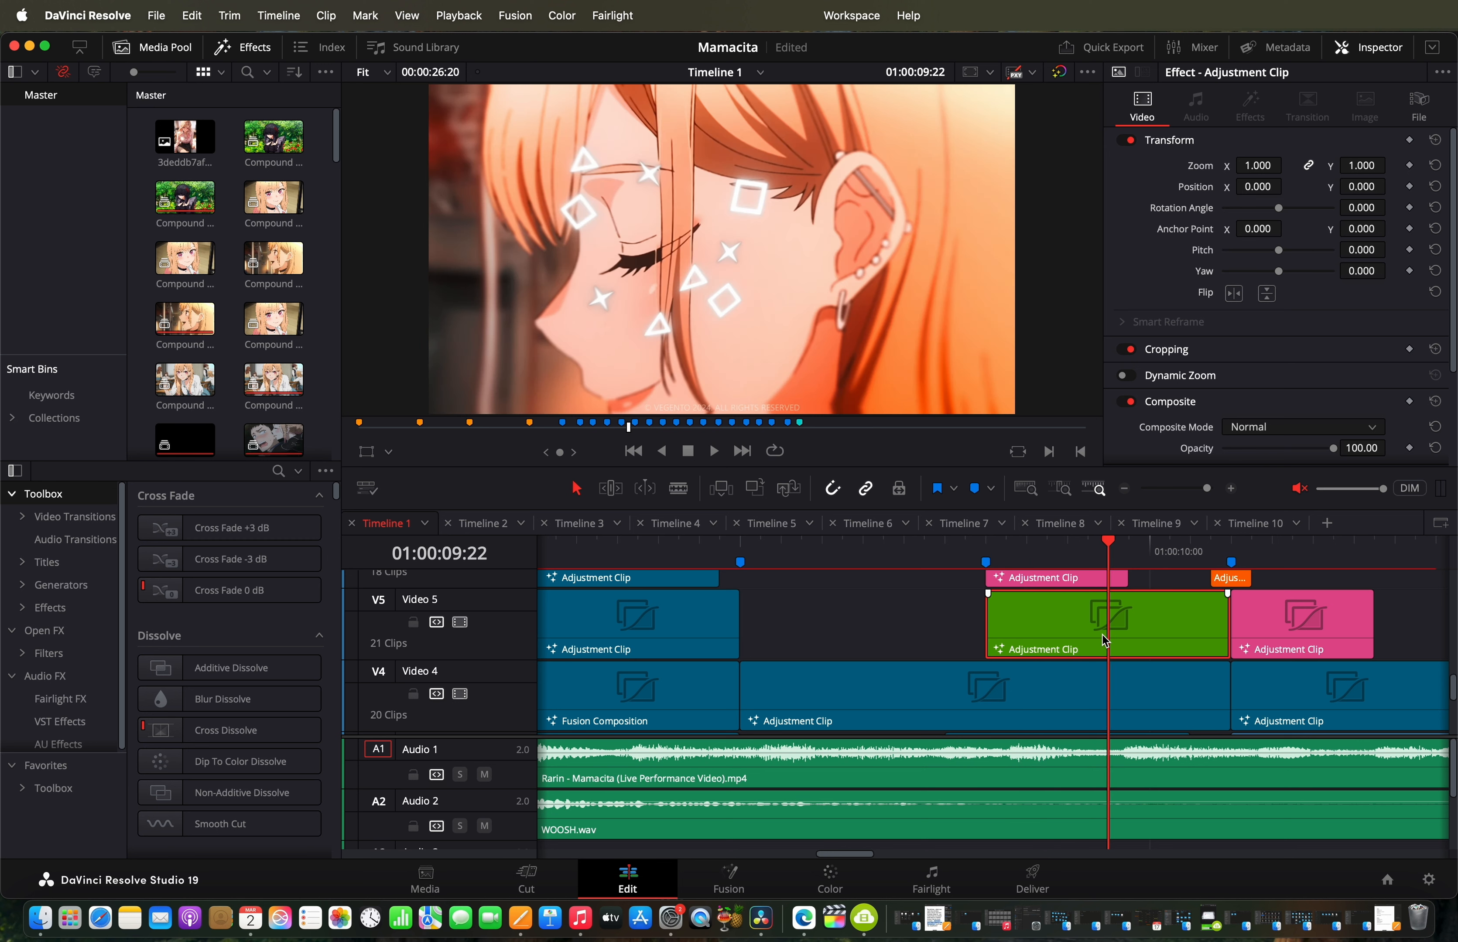
Step: Open the green Video 5 adjustment clip in Fusion and compare FastNoise1's noise settings at frames 0 and 11
{"action": "right_click", "coordinate": [1105, 640]}
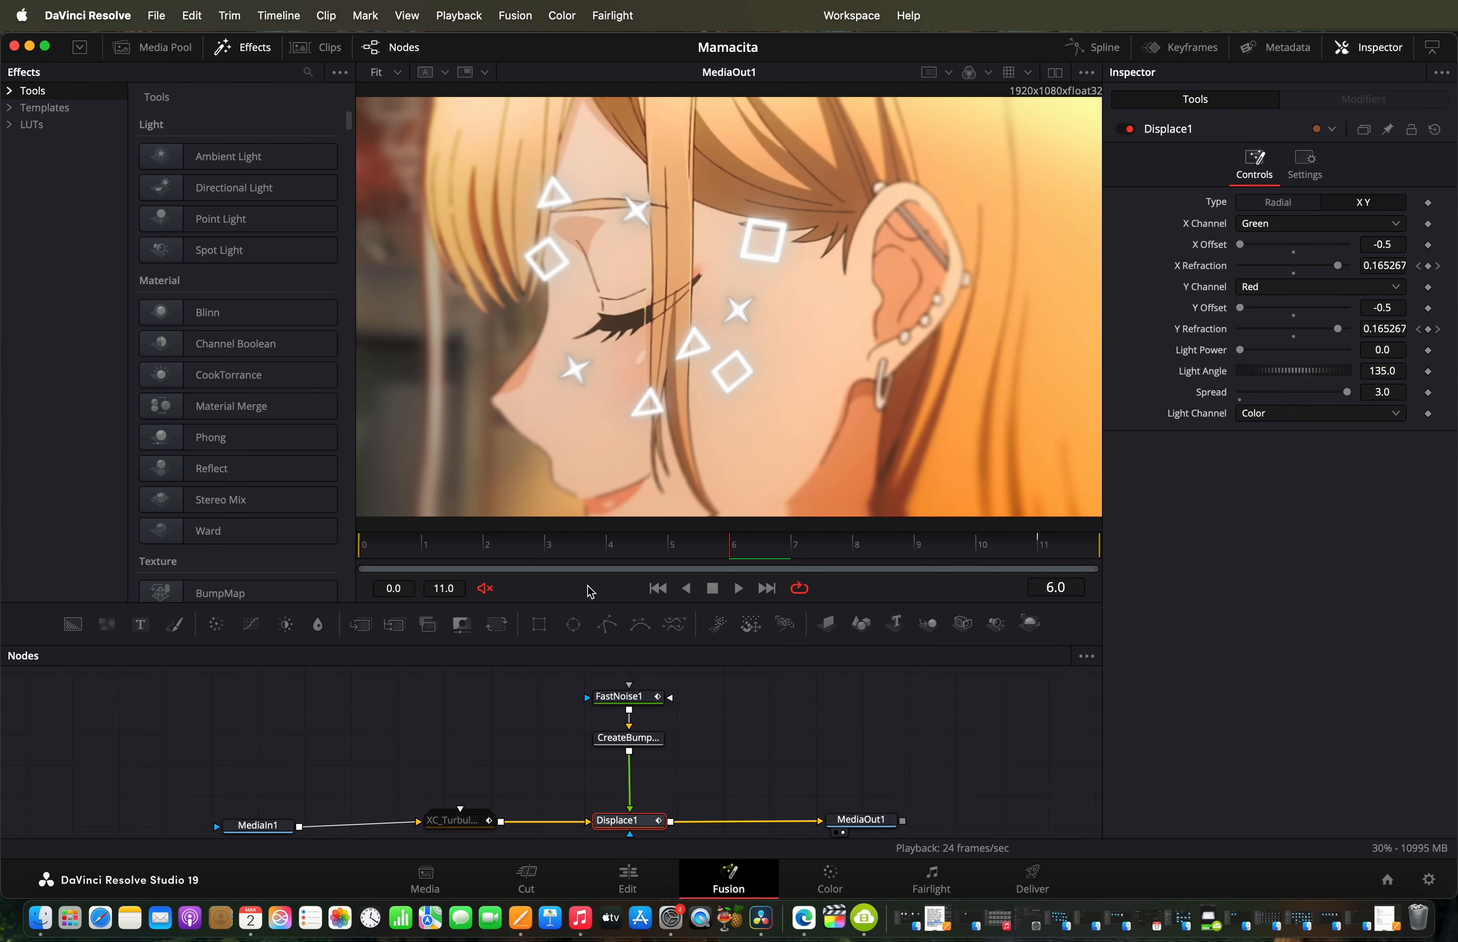
{"action": "right_click", "coordinate": [587, 585]}
{"action": "left_click", "coordinate": [580, 587]}
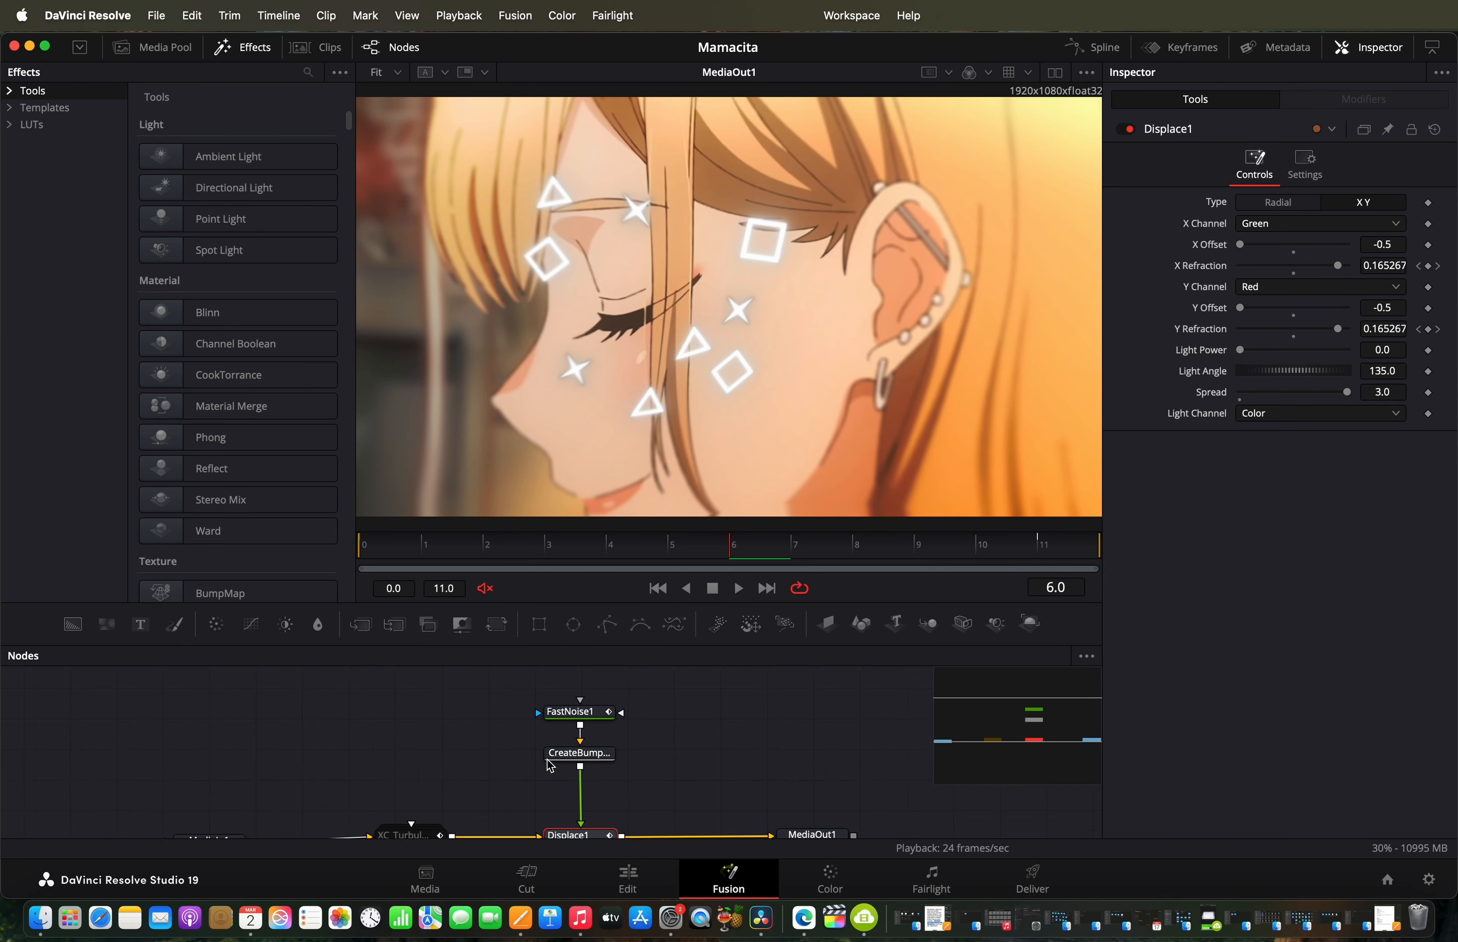
{"action": "left_click", "coordinate": [549, 725]}
{"action": "left_click_drag", "start_coordinate": [616, 572], "coordinate": [274, 577]}
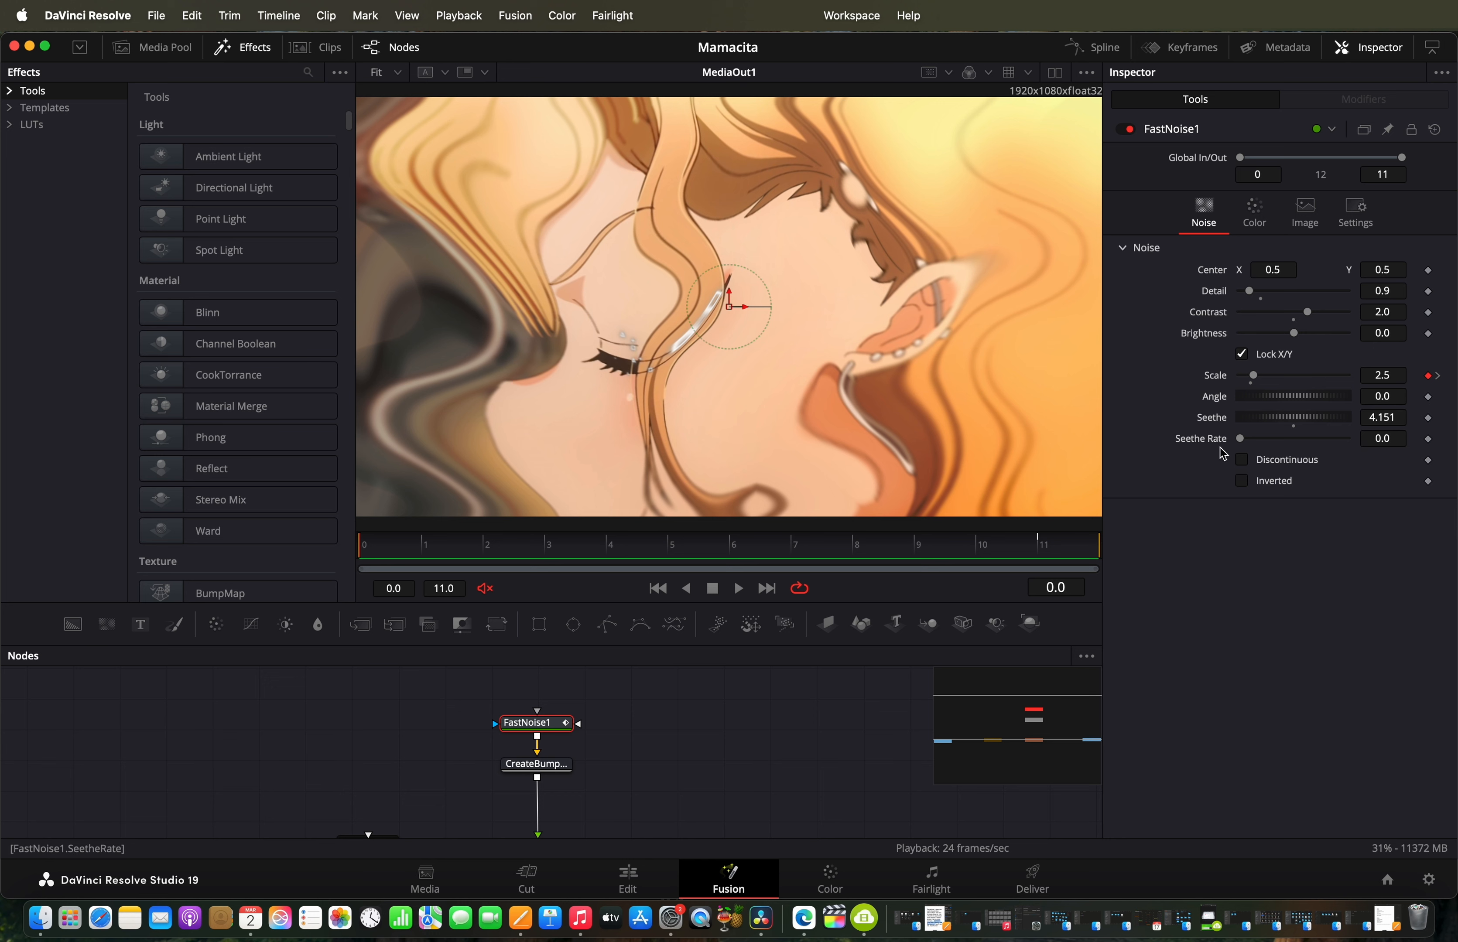
{"action": "left_click", "coordinate": [1049, 548]}
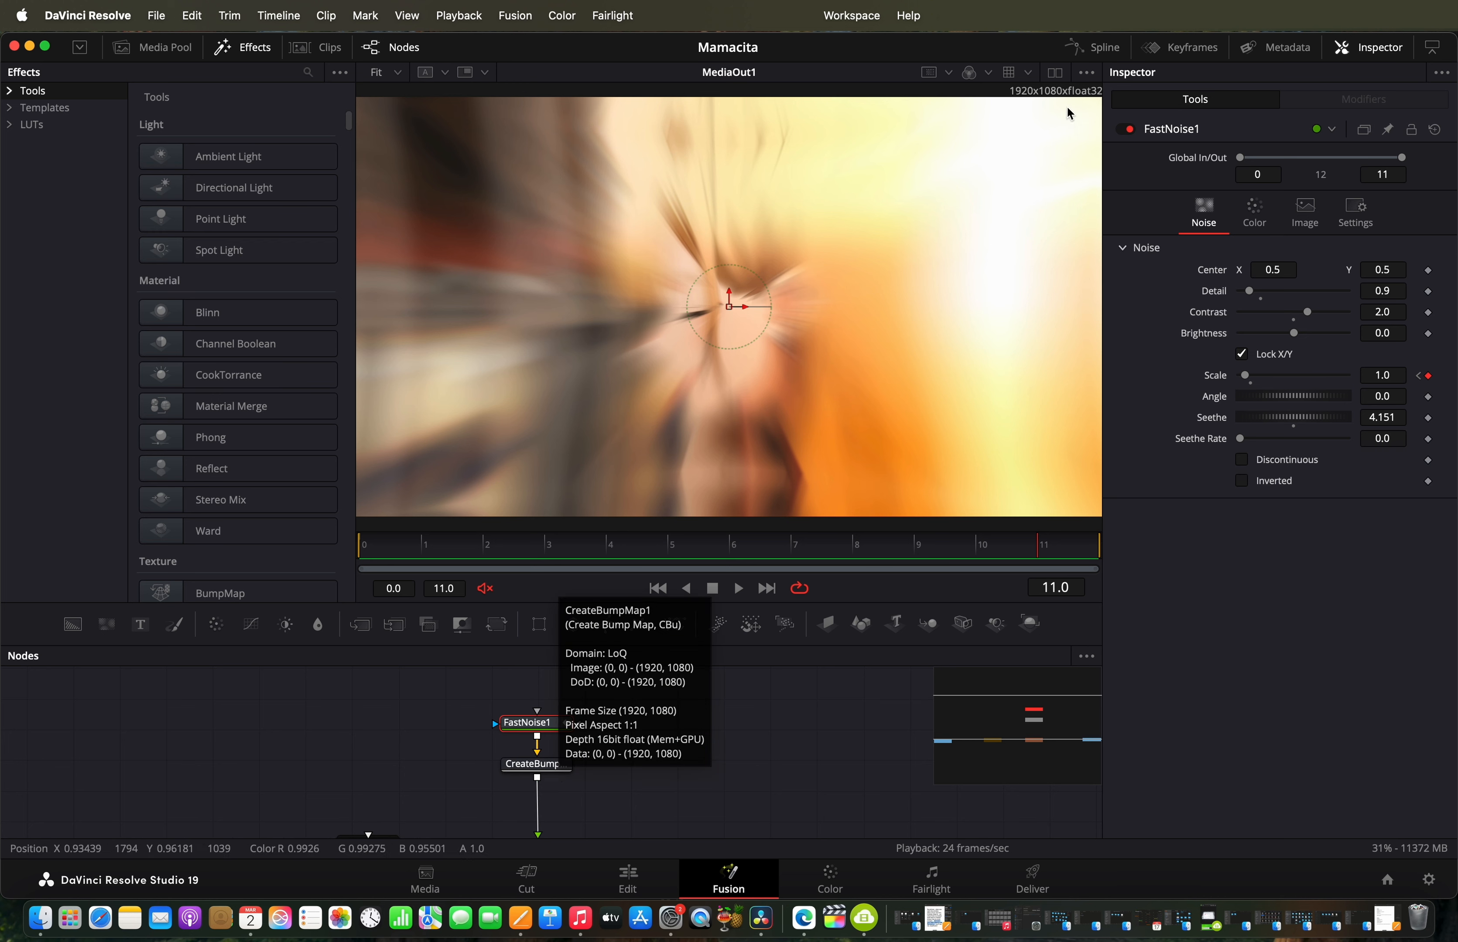
Step: Show FastNoise1's whole Scale curve in the spline editor, examine its easing and close the editor
{"action": "left_click", "coordinate": [1095, 46]}
{"action": "left_click", "coordinate": [613, 721]}
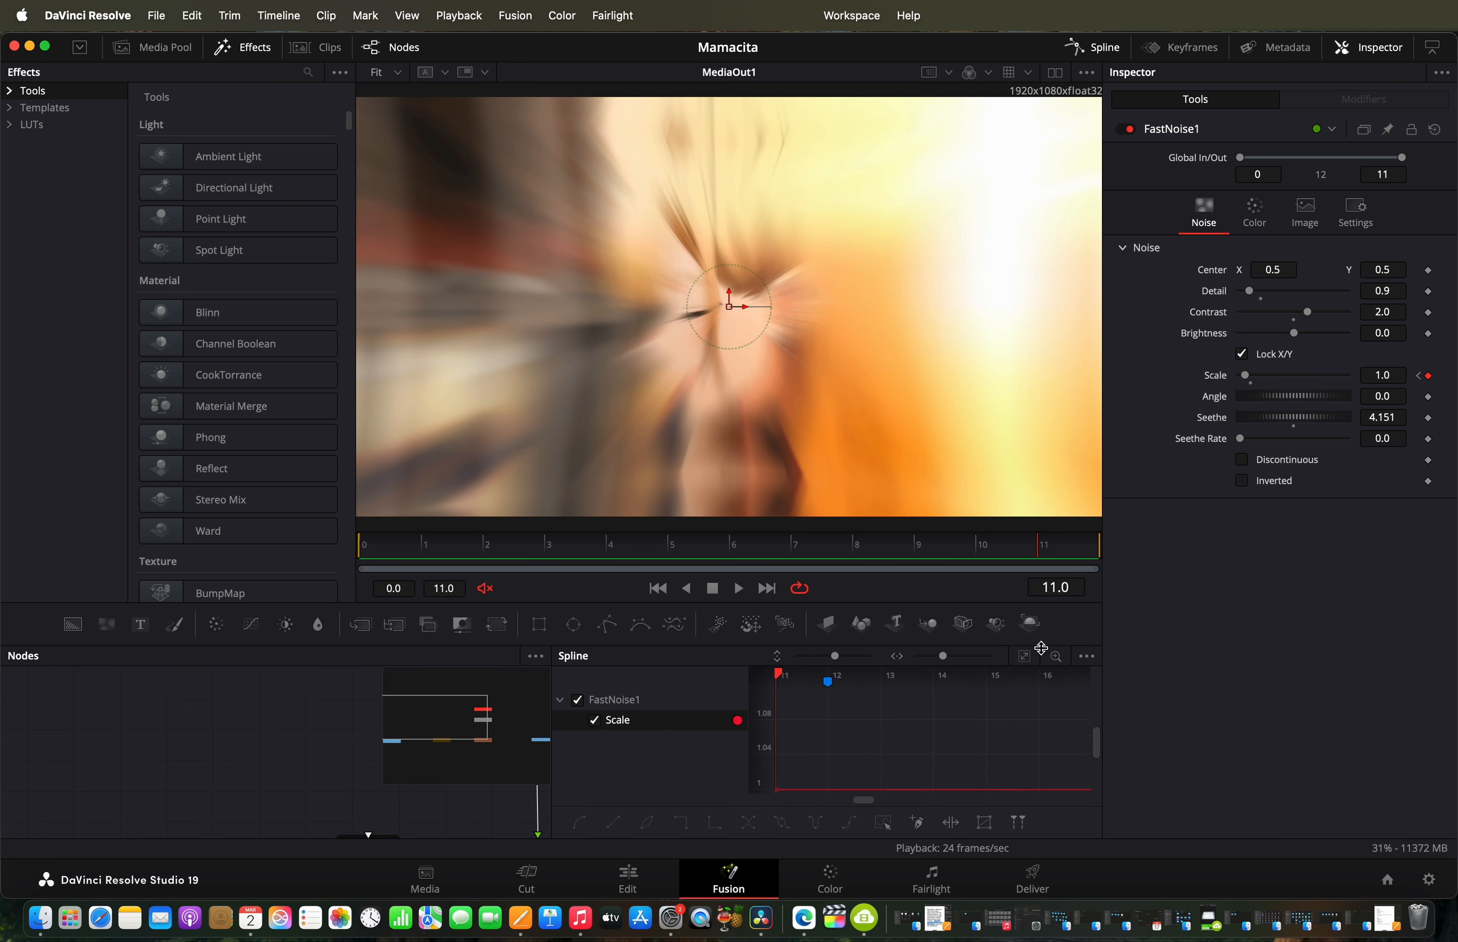
{"action": "left_click", "coordinate": [1024, 656]}
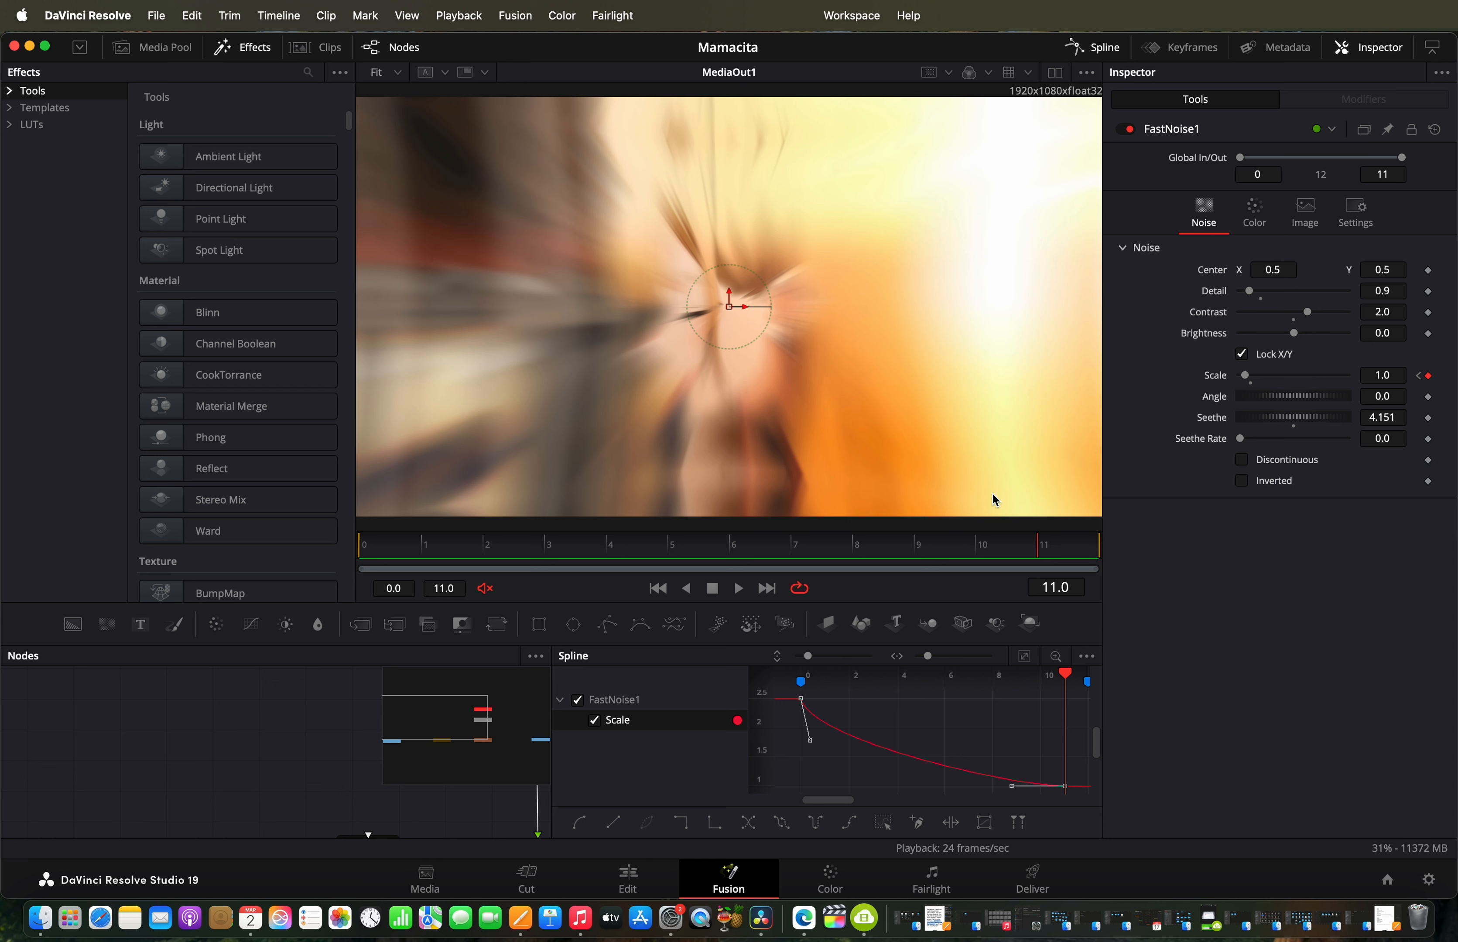
{"action": "left_click", "coordinate": [1093, 49]}
Step: Review the CreateBumpMap1 and Displace1 settings, compare Displace1's refraction at frames 0 and 11, and return to the Edit page
{"action": "left_click", "coordinate": [534, 776]}
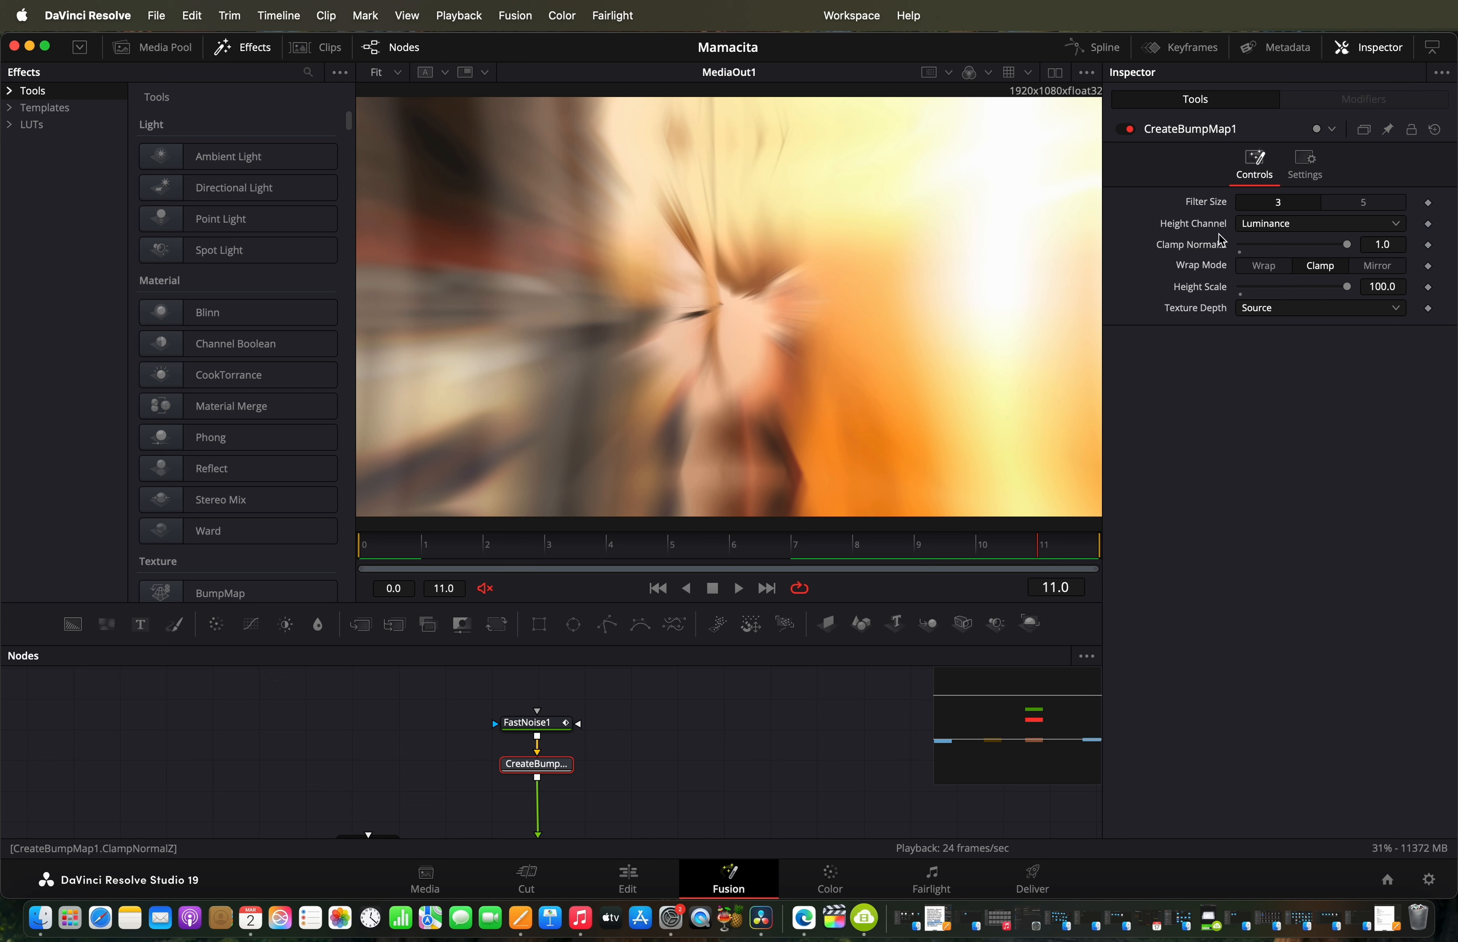
{"action": "scroll", "coordinate": [551, 766], "scroll_direction": "down", "scroll_amount": 2}
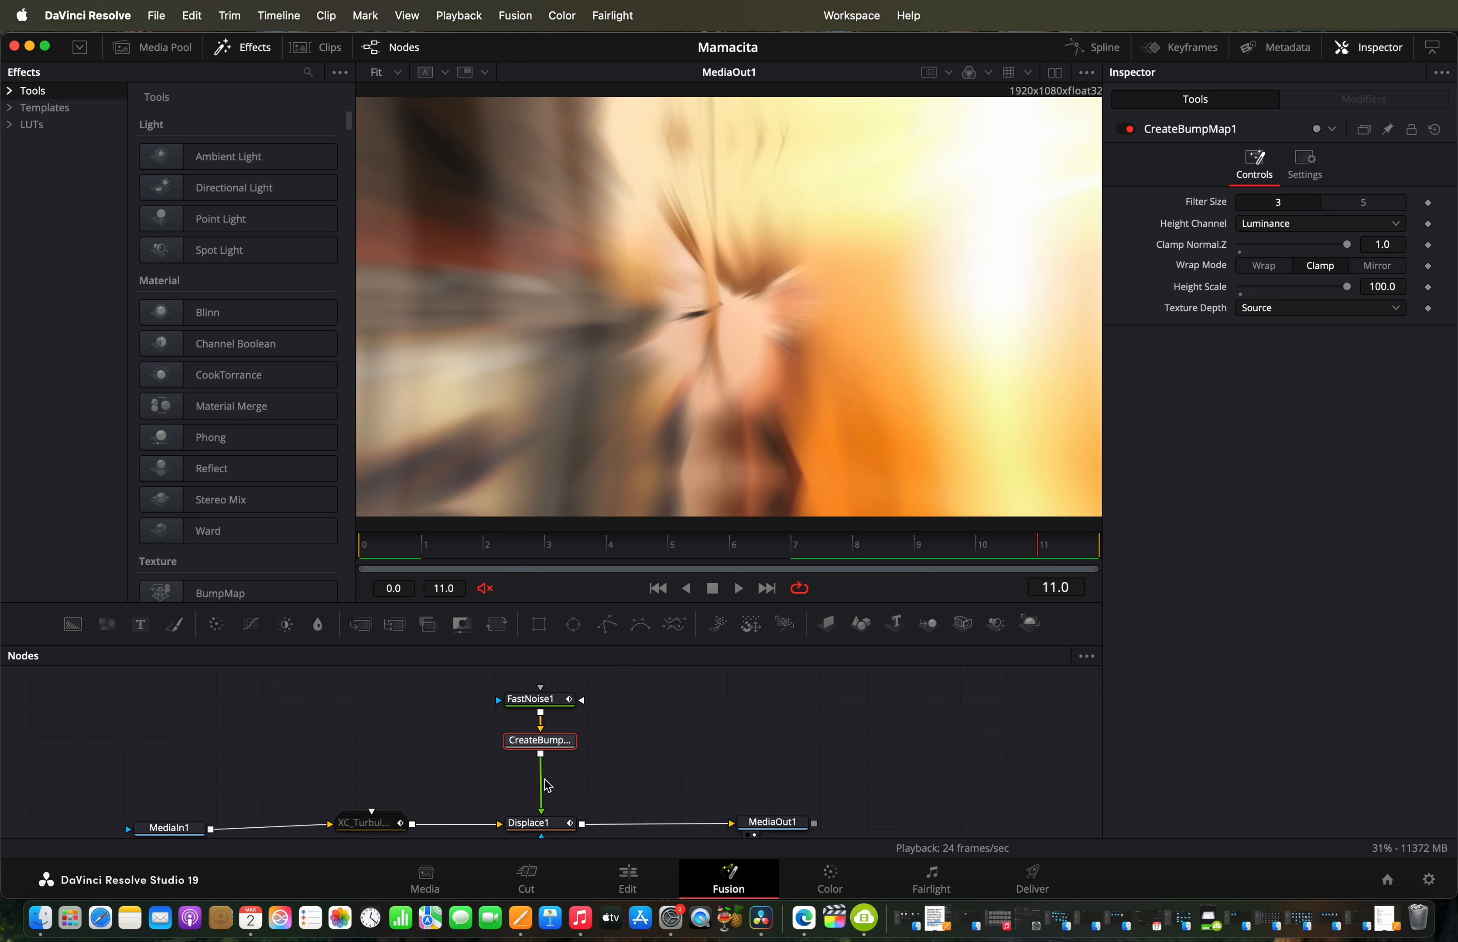
{"action": "scroll", "coordinate": [549, 770], "scroll_direction": "down", "scroll_amount": 1}
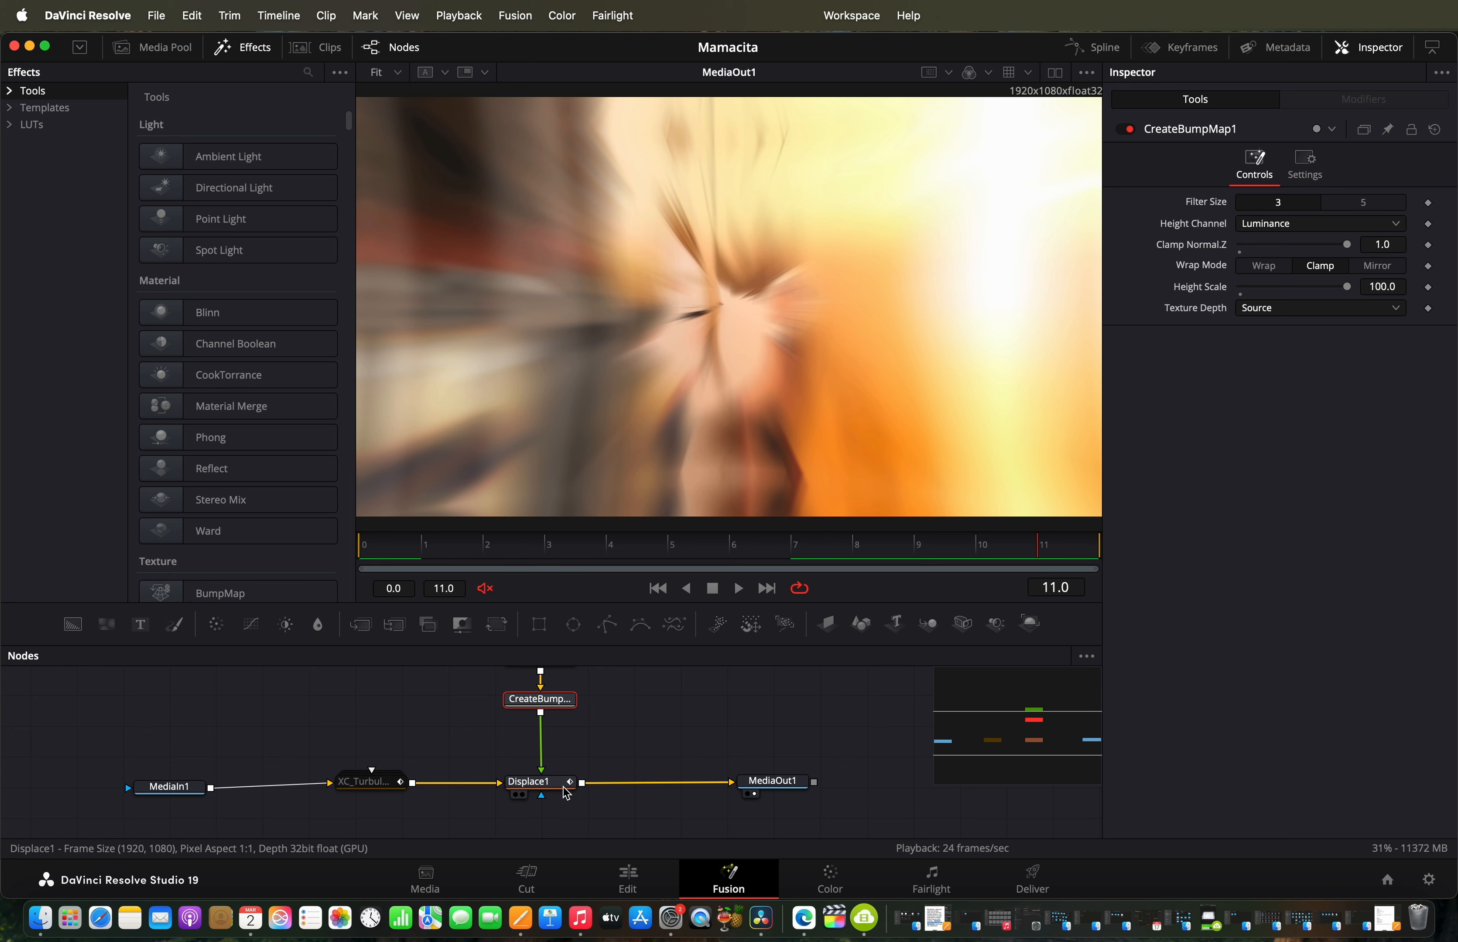
{"action": "left_click", "coordinate": [561, 785]}
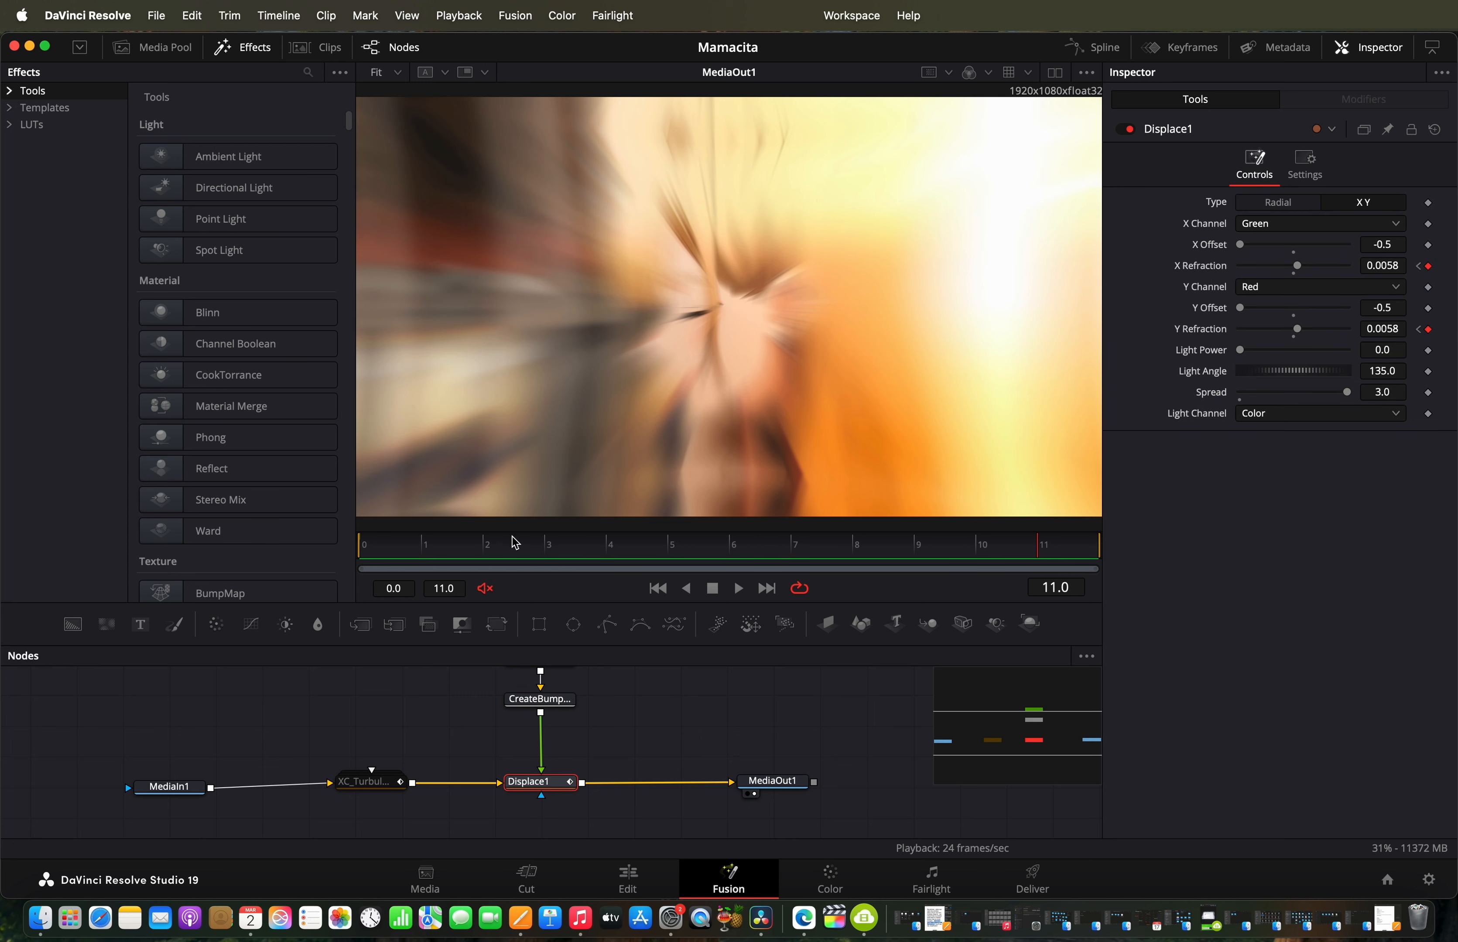
{"action": "left_click_drag", "start_coordinate": [515, 542], "coordinate": [345, 544]}
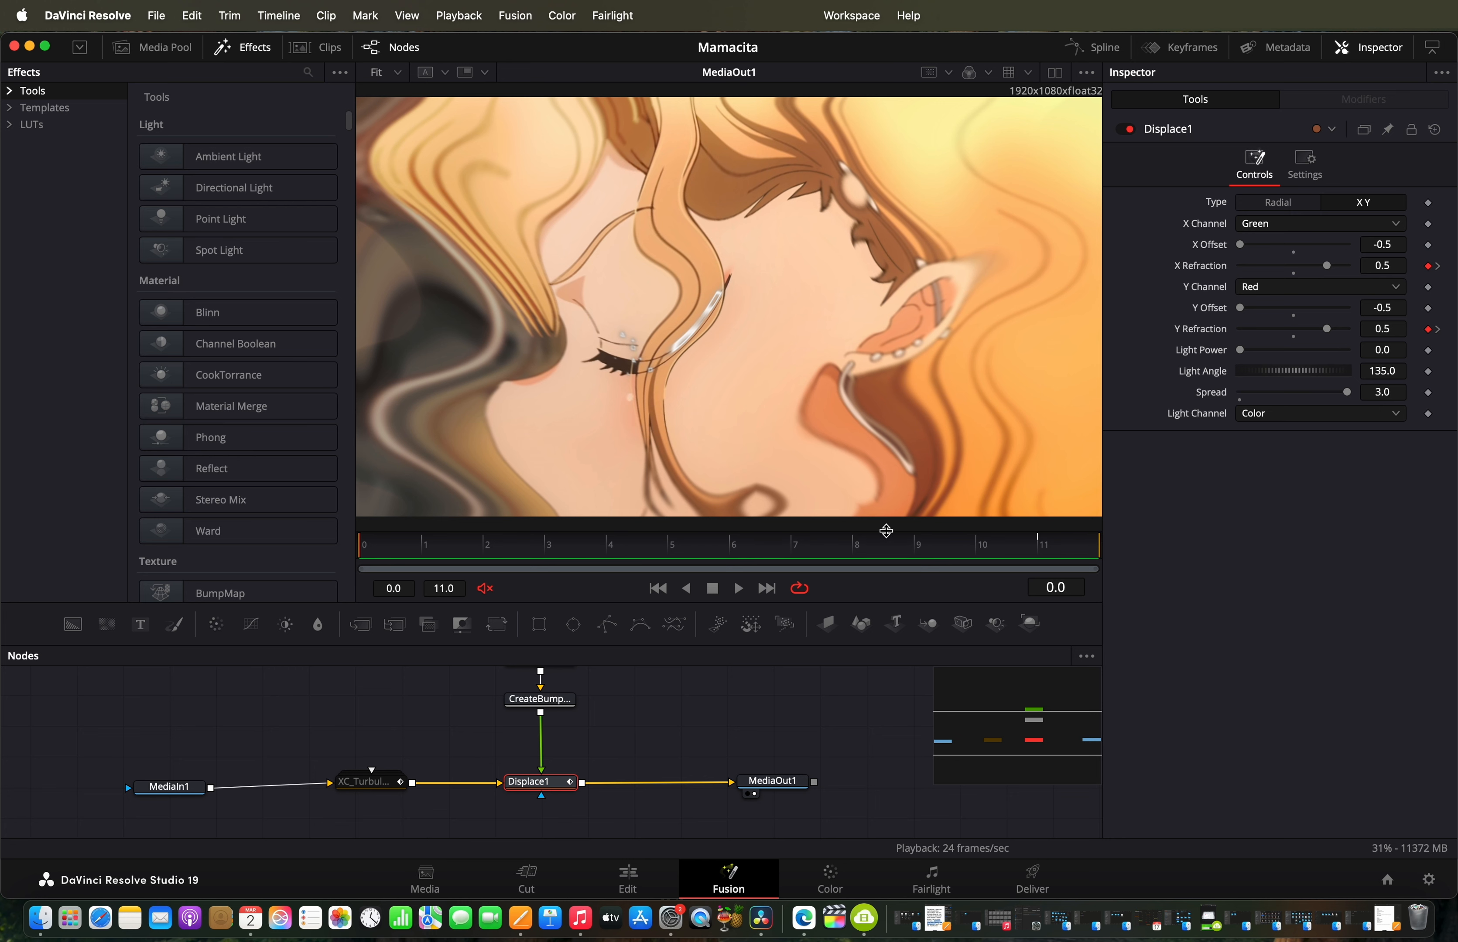
{"action": "left_click_drag", "start_coordinate": [871, 547], "coordinate": [1087, 550]}
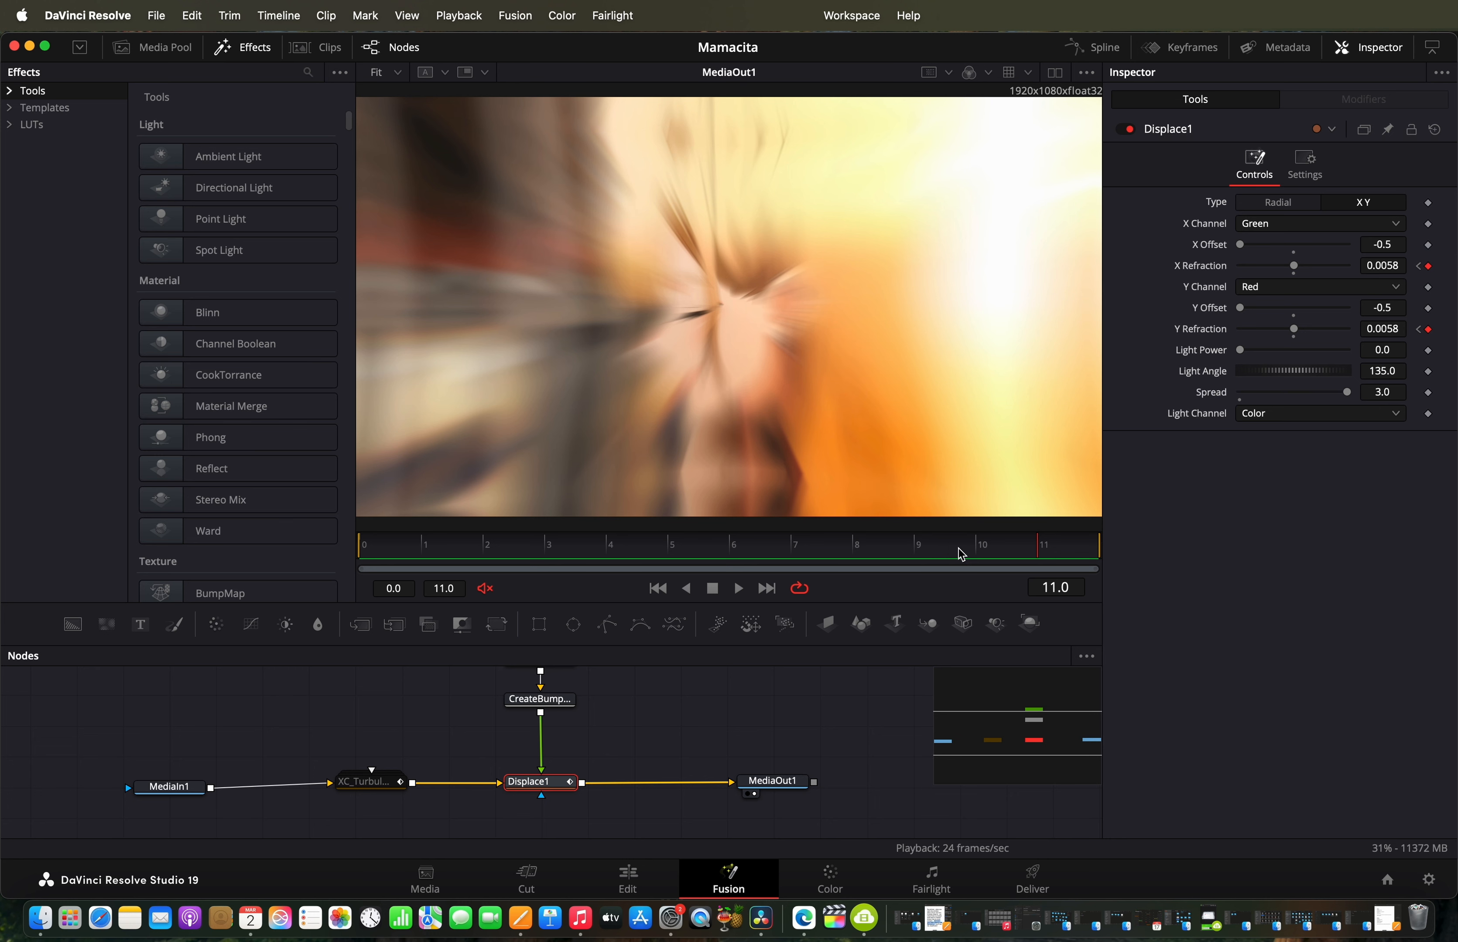
{"action": "left_click_drag", "start_coordinate": [961, 555], "coordinate": [1083, 586]}
{"action": "left_click", "coordinate": [629, 877]}
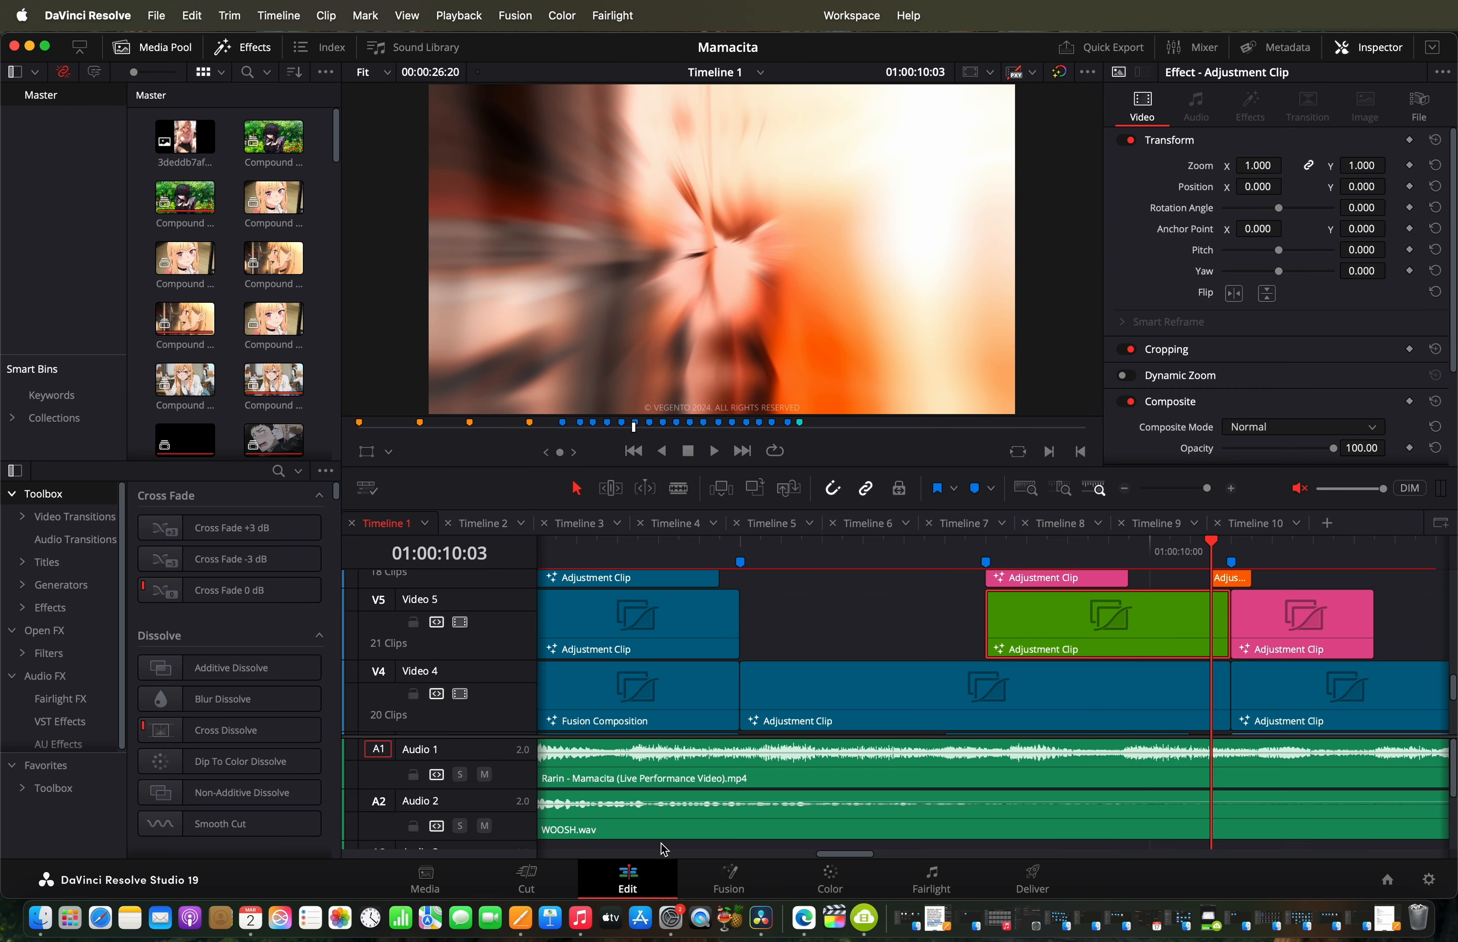
Step: Scrub the following shot around 01:00:10:10, then park the playhead on Marker 9 at 01:00:10:04
{"action": "scroll", "coordinate": [663, 848], "scroll_direction": "right", "scroll_amount": 5}
{"action": "left_click_drag", "start_coordinate": [852, 551], "coordinate": [1036, 552]}
{"action": "scroll", "coordinate": [977, 588], "scroll_direction": "up", "scroll_amount": 3}
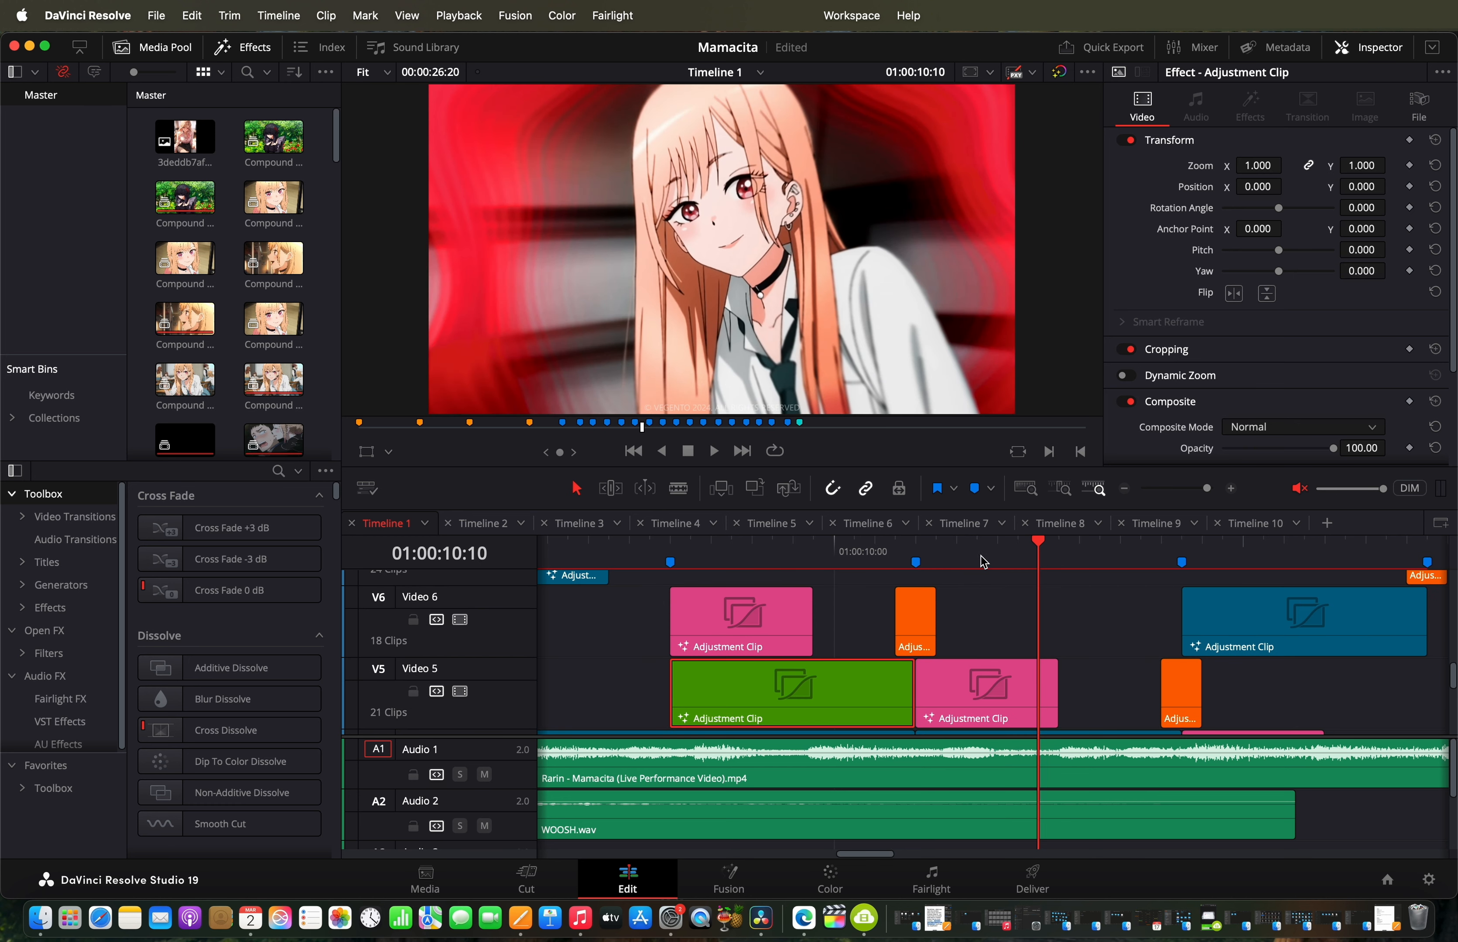
{"action": "left_click", "coordinate": [916, 564]}
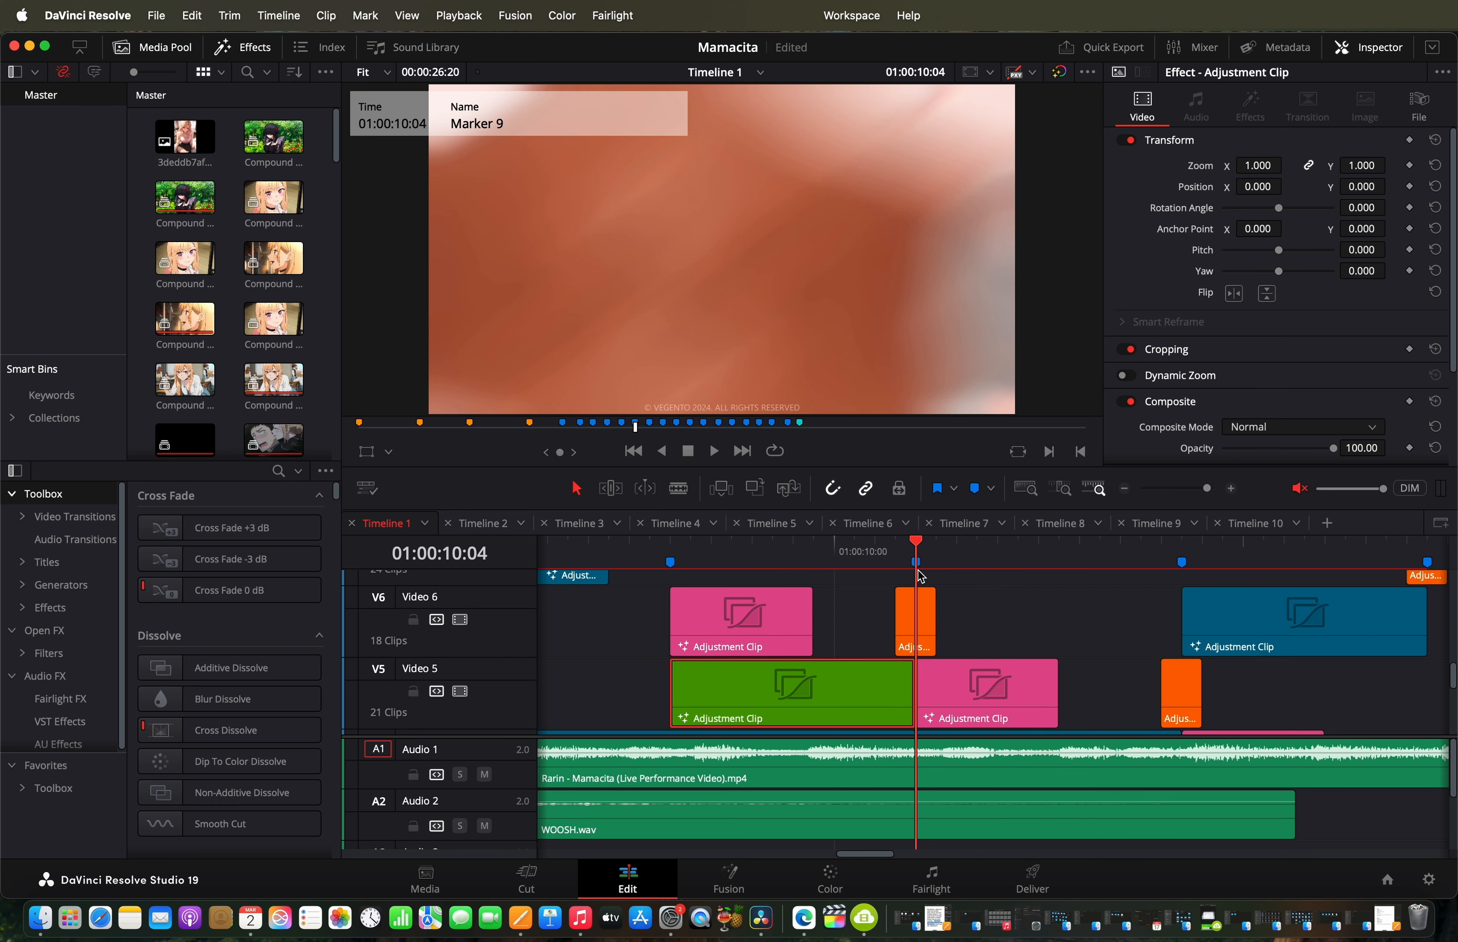
Step: Open the orange Video 6 adjustment clip at Marker 9 in Fusion, review DirectionalBlur1, and return to the Edit page
{"action": "right_click", "coordinate": [924, 626]}
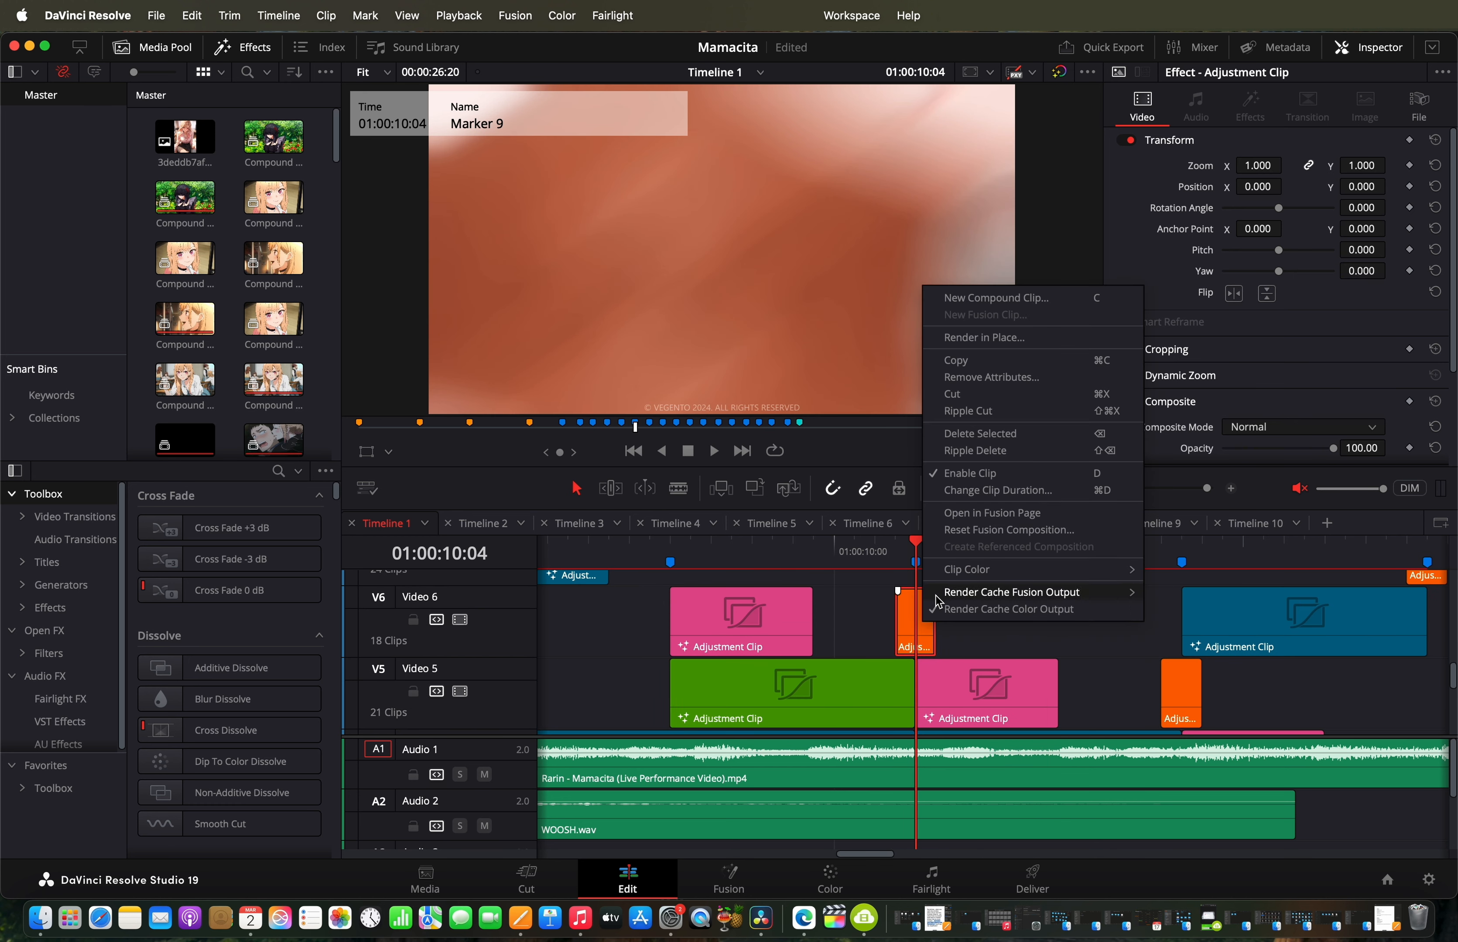
{"action": "left_click", "coordinate": [984, 513]}
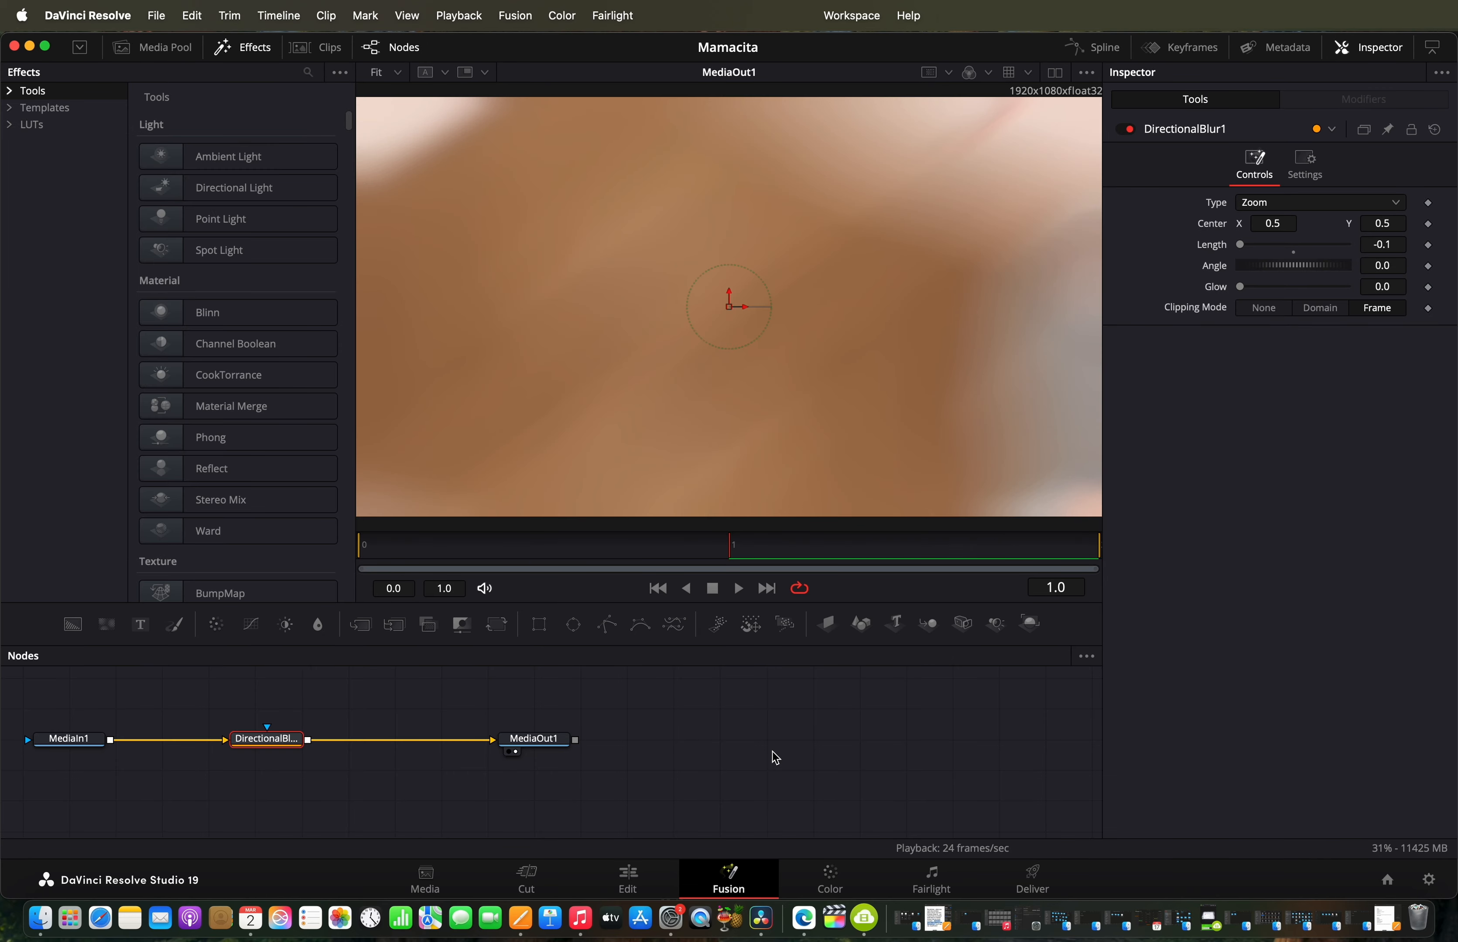
{"action": "scroll", "coordinate": [771, 751], "scroll_direction": "left", "scroll_amount": 3}
{"action": "left_click_drag", "start_coordinate": [695, 548], "coordinate": [995, 544]}
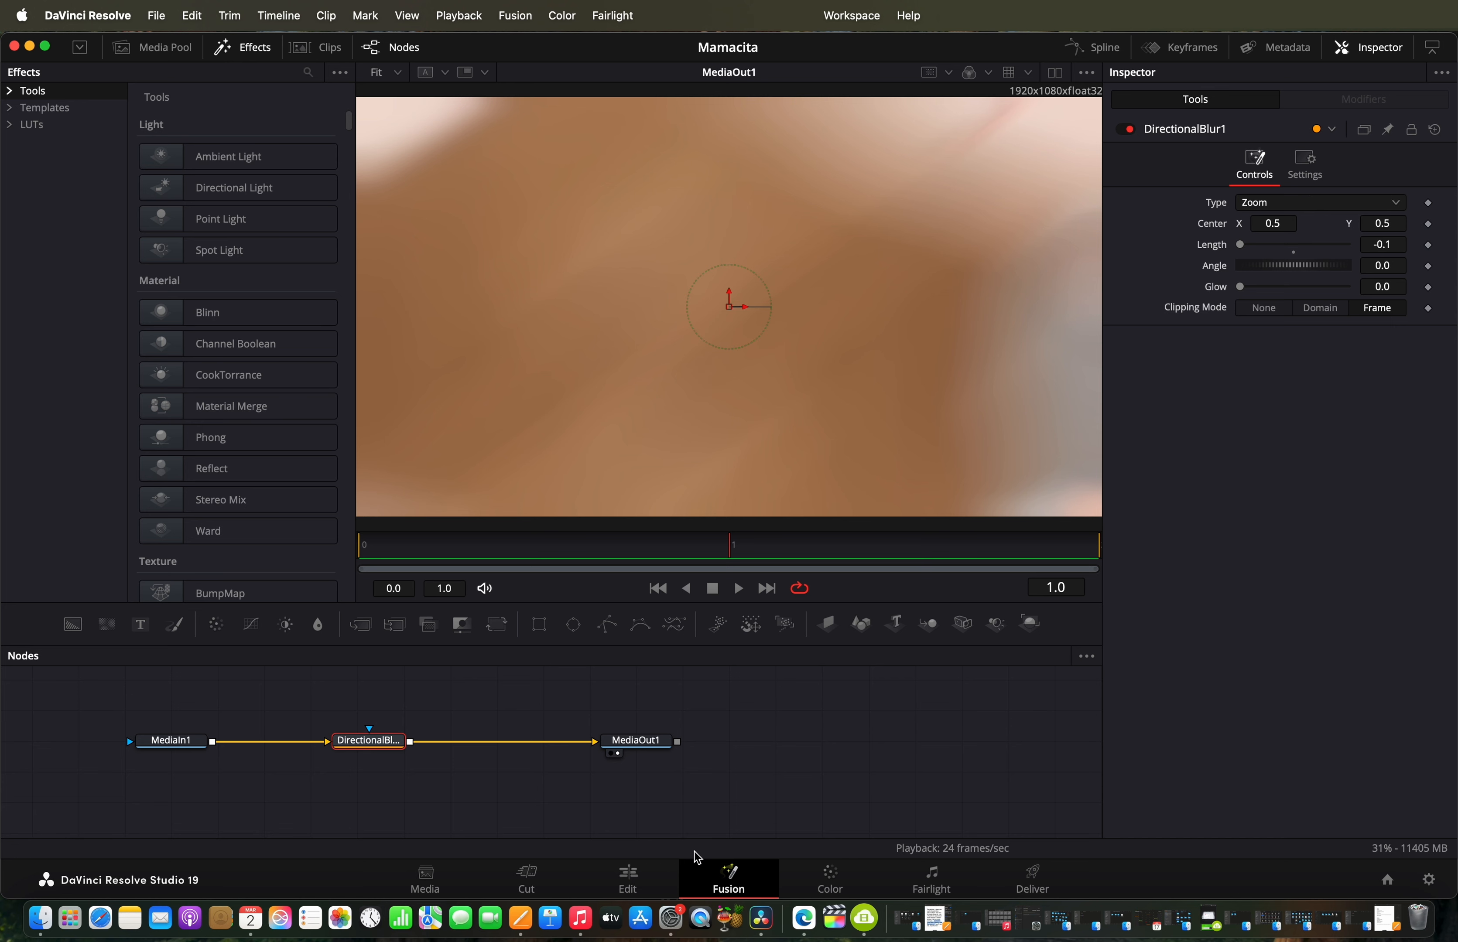
{"action": "left_click", "coordinate": [631, 877]}
Step: Scrub the red-ring portrait shot under the pink Video 5 adjustment clip and stop at 01:00:10:10
{"action": "left_click_drag", "start_coordinate": [943, 547], "coordinate": [1059, 569]}
{"action": "scroll", "coordinate": [1029, 691], "scroll_direction": "down", "scroll_amount": 1}
{"action": "scroll", "coordinate": [1029, 692], "scroll_direction": "down", "scroll_amount": 2}
{"action": "scroll", "coordinate": [1150, 668], "scroll_direction": "right", "scroll_amount": 3}
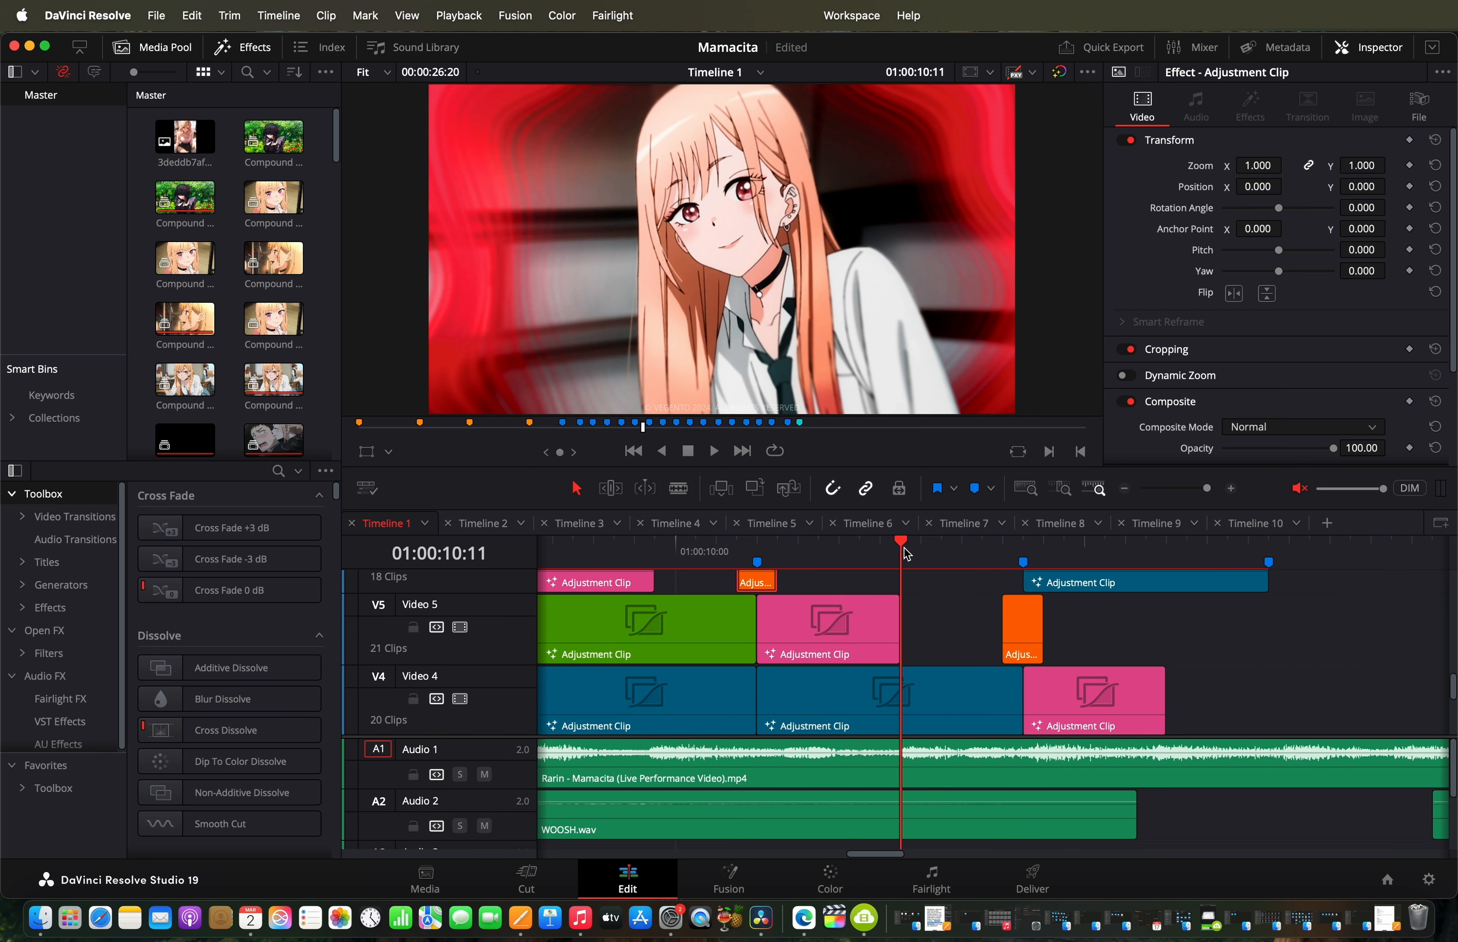
{"action": "mouse_move", "coordinate": [872, 558]}
{"action": "left_mouse_down"}
{"action": "mouse_move", "coordinate": [769, 571]}
{"action": "mouse_move", "coordinate": [937, 579]}
{"action": "mouse_move", "coordinate": [856, 580]}
{"action": "mouse_move", "coordinate": [885, 585]}
{"action": "left_mouse_up"}
{"action": "scroll", "coordinate": [913, 739], "scroll_direction": "down", "scroll_amount": 2}
{"action": "scroll", "coordinate": [914, 740], "scroll_direction": "up", "scroll_amount": 2}
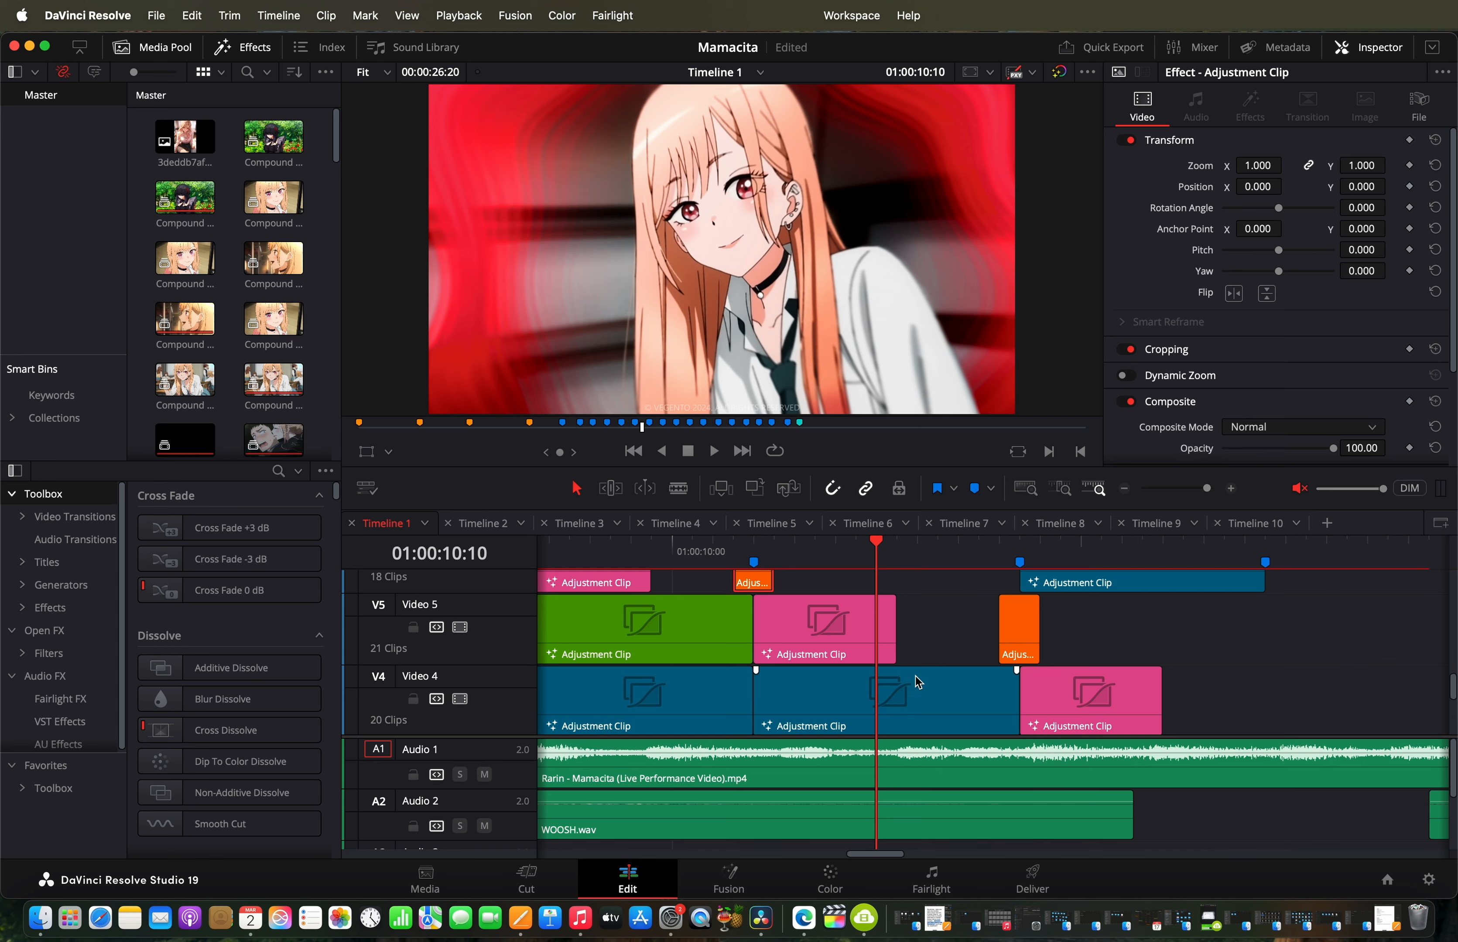
Step: Find Compound Clip 10 on Video 3 and open it in Fusion
{"action": "scroll", "coordinate": [915, 676], "scroll_direction": "down", "scroll_amount": 3}
{"action": "scroll", "coordinate": [895, 598], "scroll_direction": "up", "scroll_amount": 1}
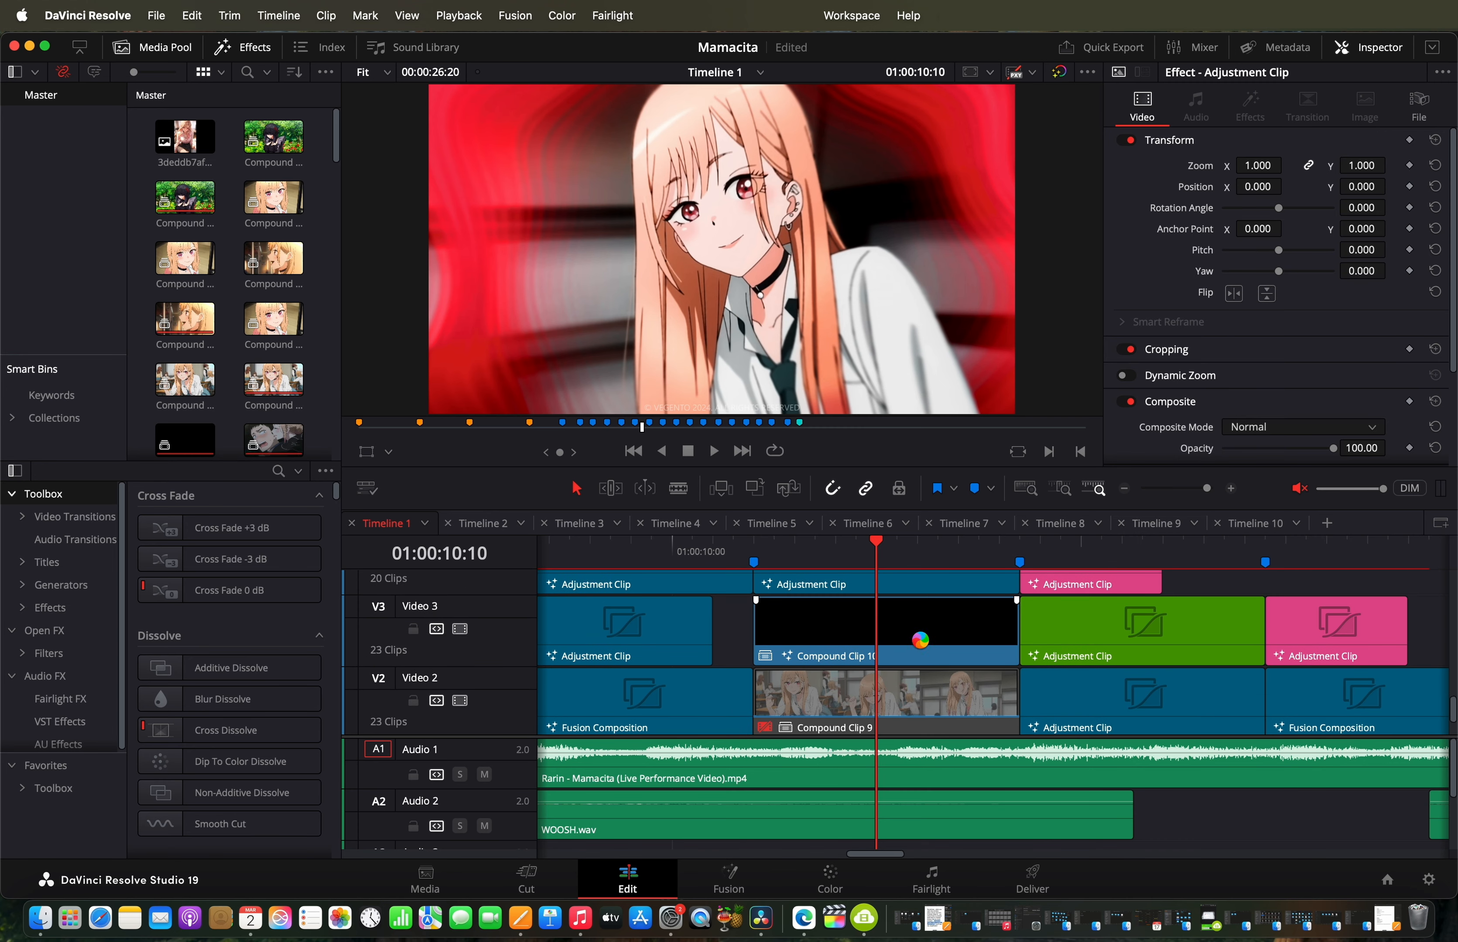
{"action": "scroll", "coordinate": [917, 652], "scroll_direction": "down", "scroll_amount": 1}
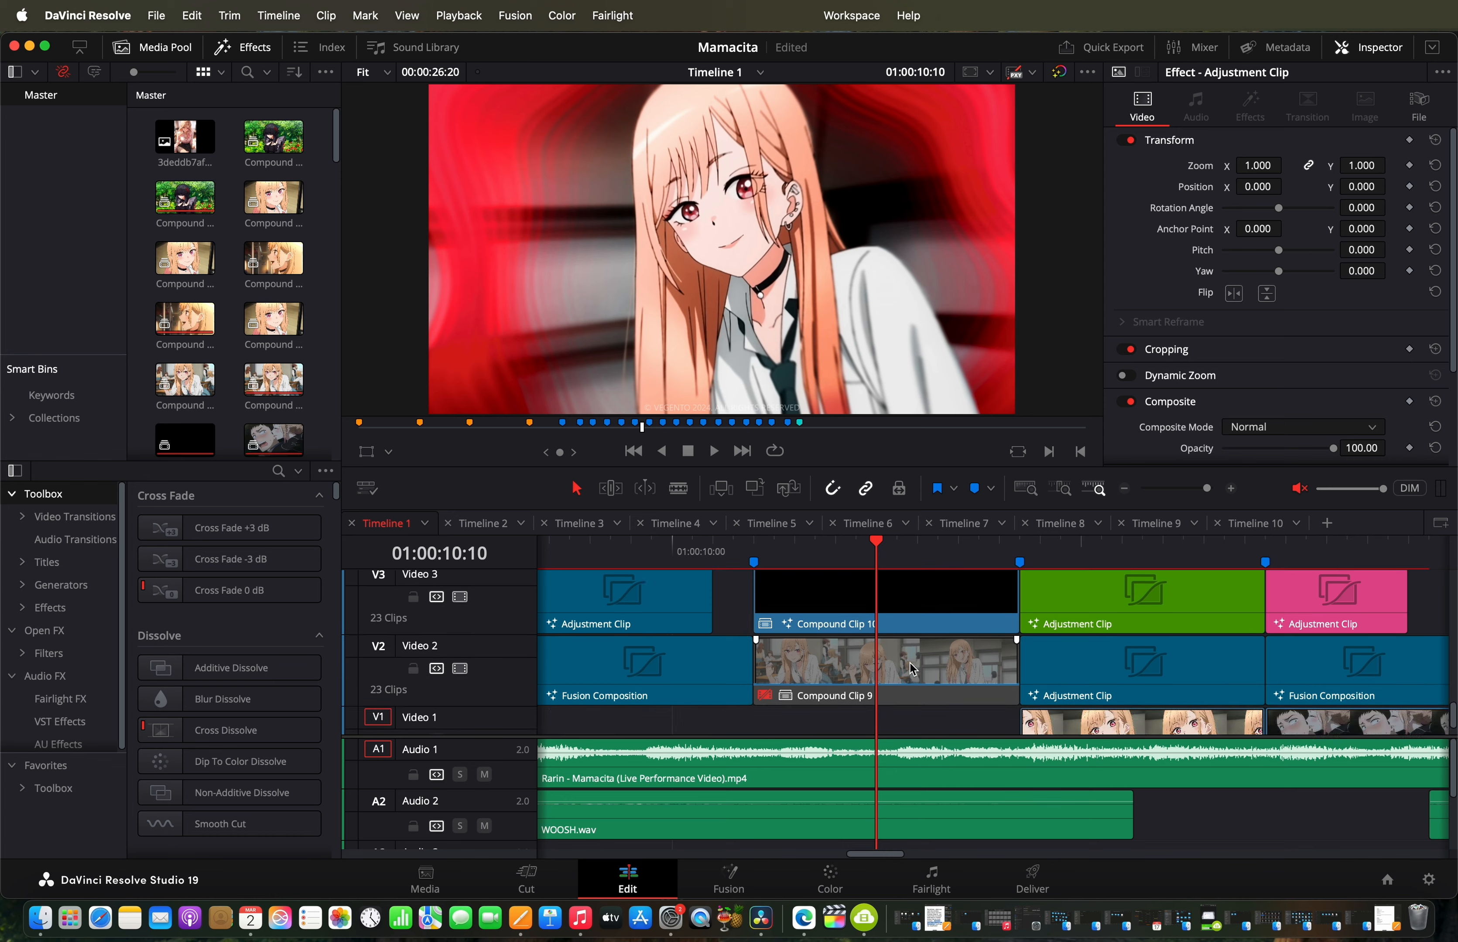
{"action": "scroll", "coordinate": [882, 600], "scroll_direction": "up", "scroll_amount": 2}
{"action": "left_click", "coordinate": [899, 655]}
{"action": "right_click", "coordinate": [898, 655]}
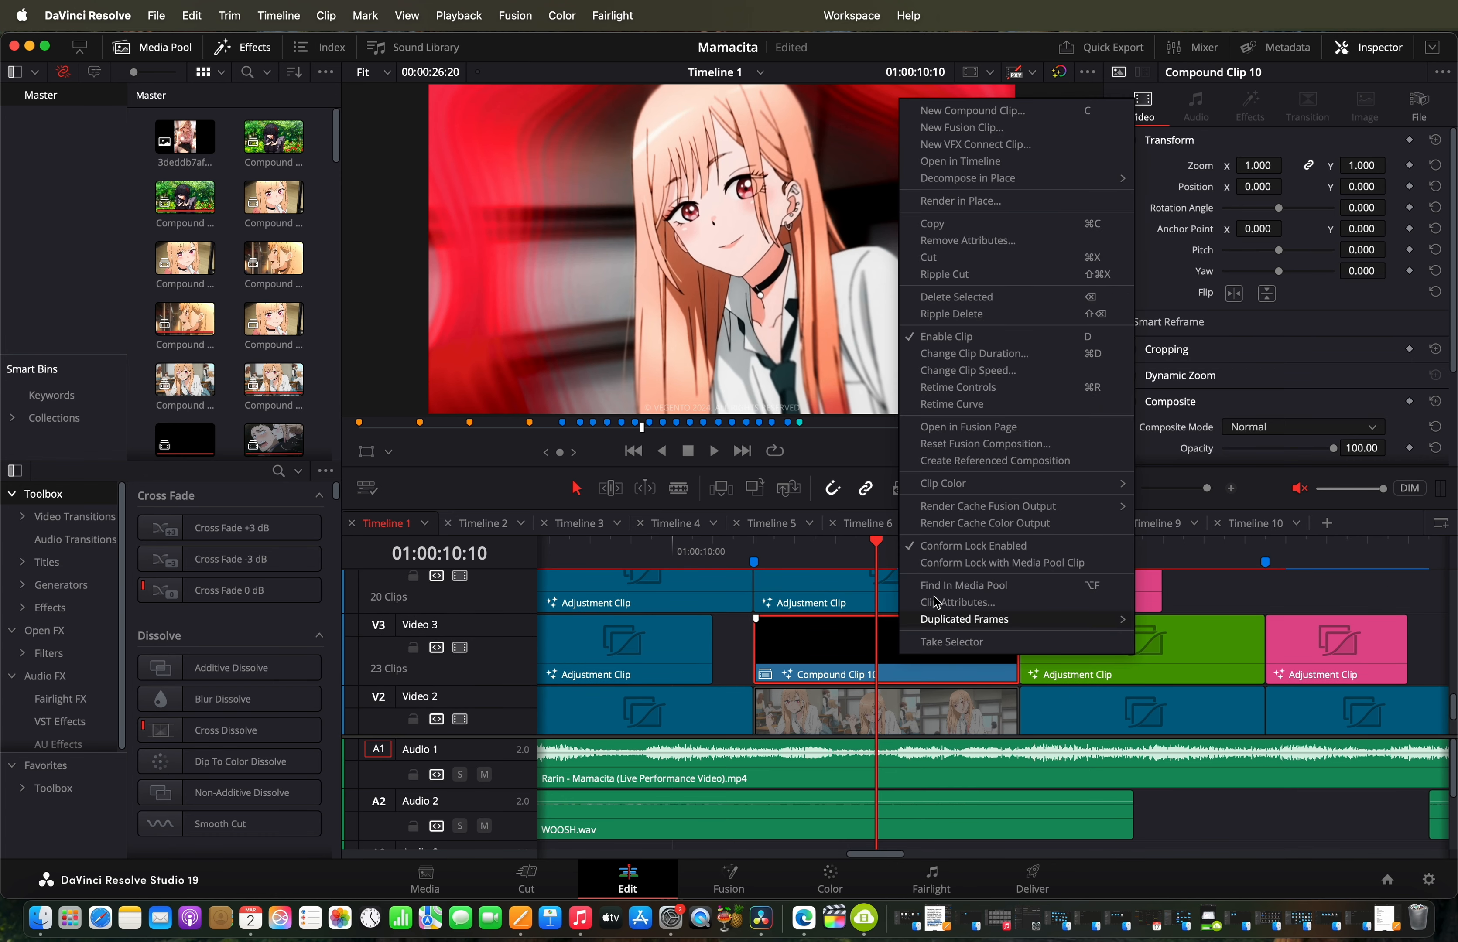
{"action": "left_click", "coordinate": [1003, 428]}
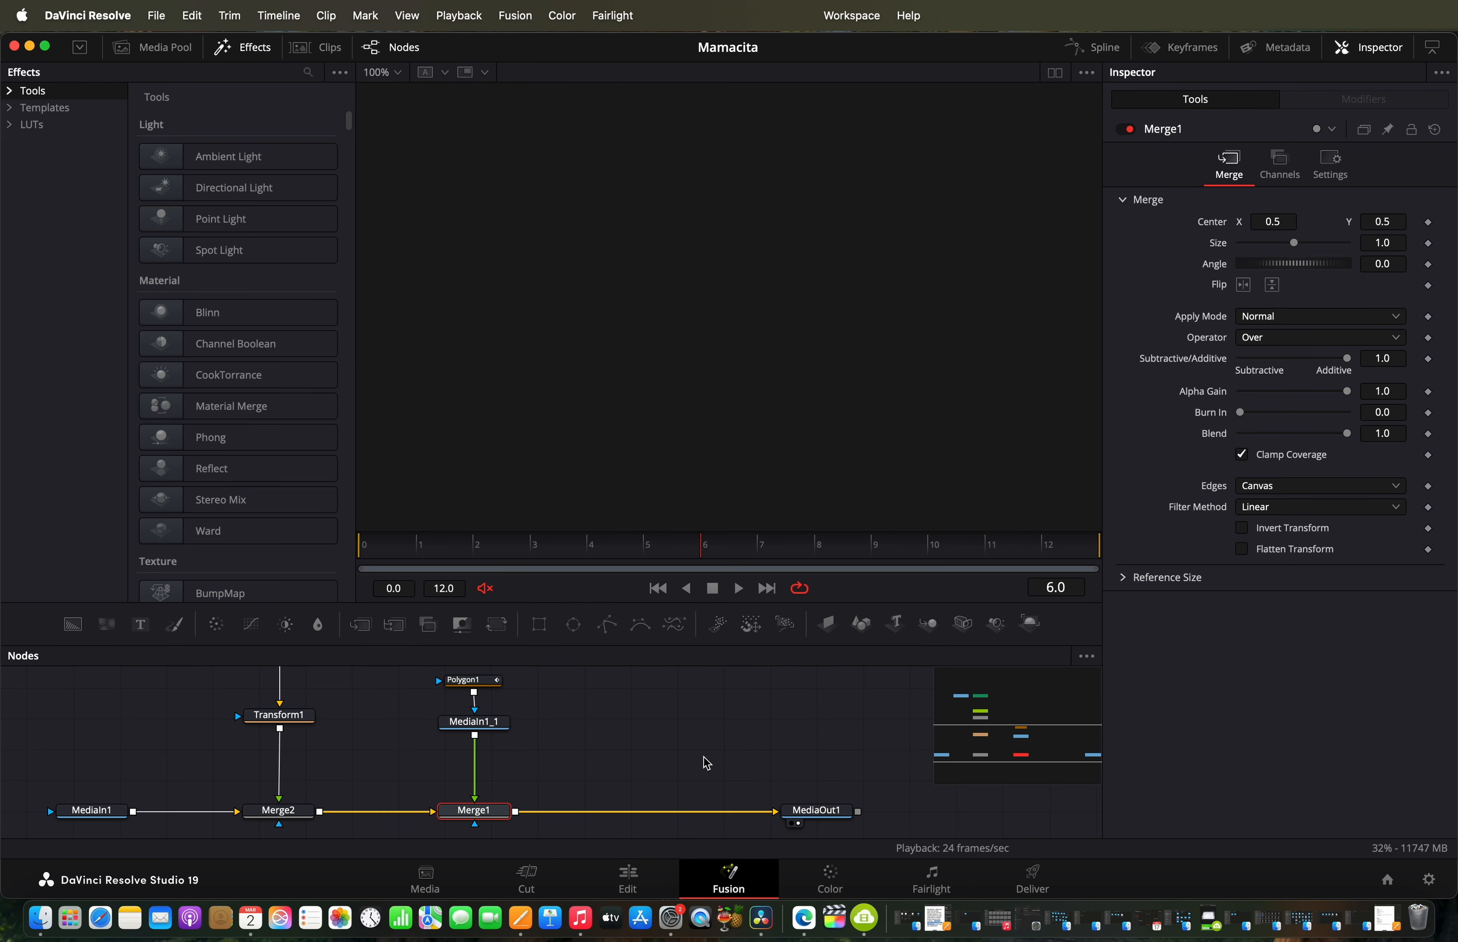
Step: Inspect the Polygon1 mask around the girl and the DeltaKeyer1 branch of the node tree, stopping at frame 5
{"action": "scroll", "coordinate": [651, 788], "scroll_direction": "down", "scroll_amount": 3}
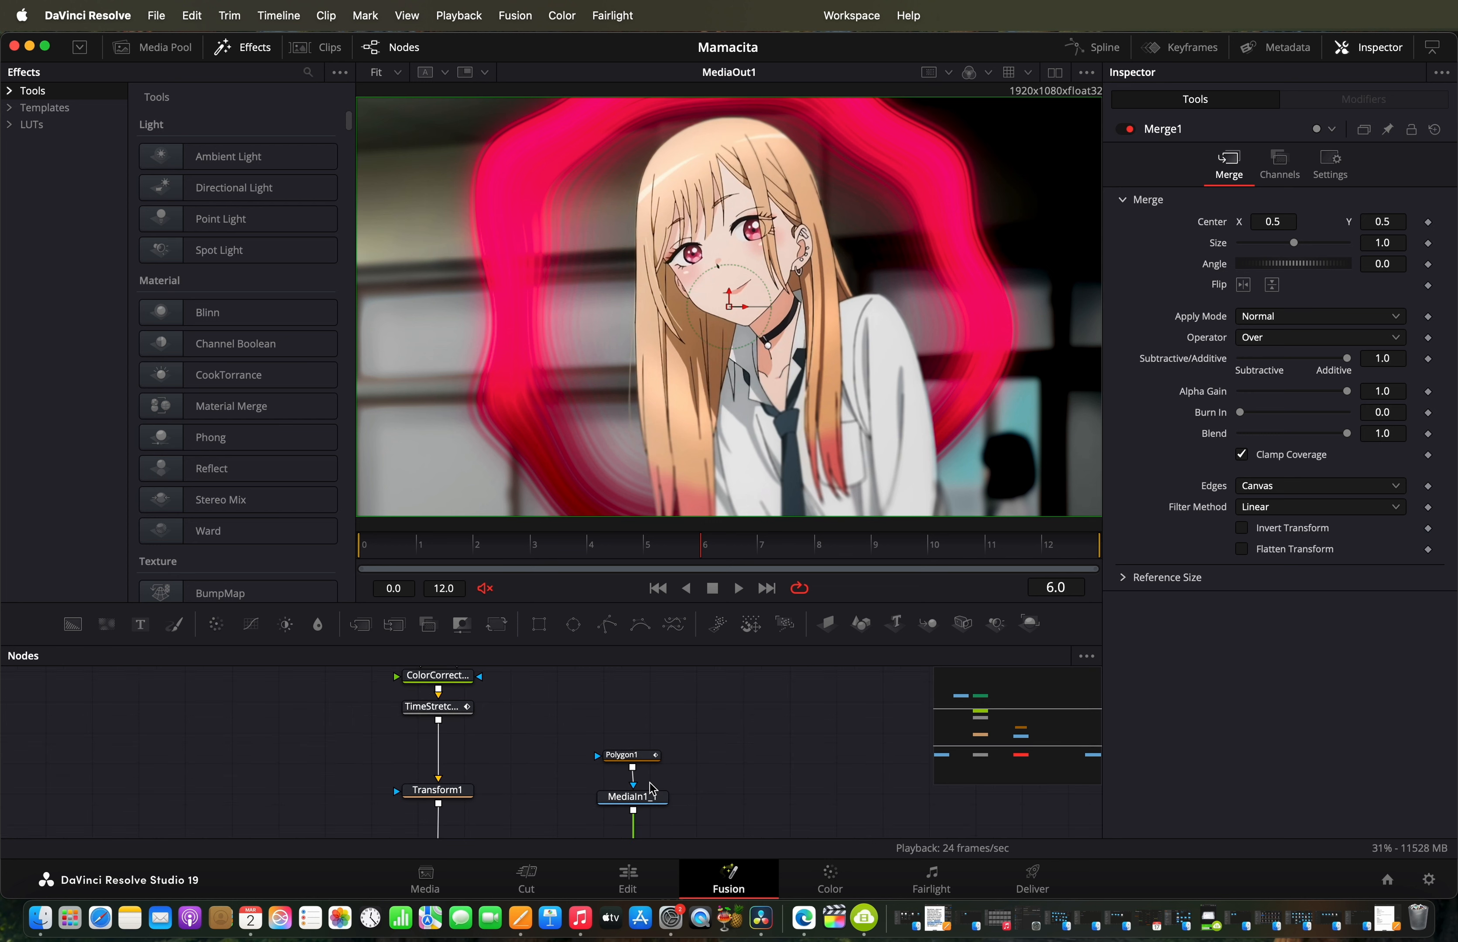
{"action": "left_click", "coordinate": [656, 745]}
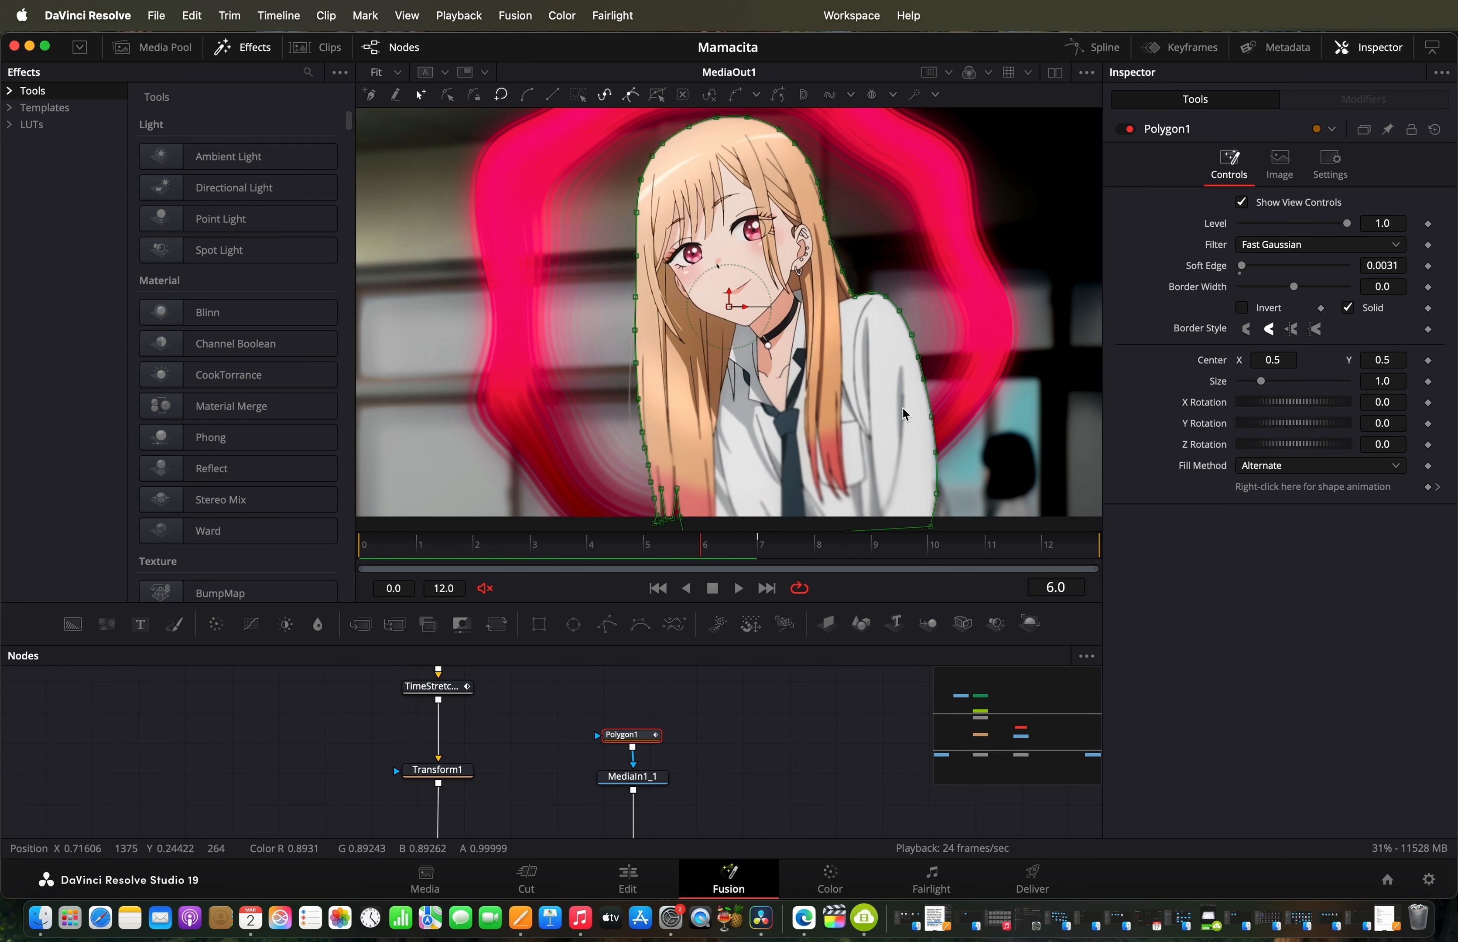
{"action": "right_click", "coordinate": [905, 599]}
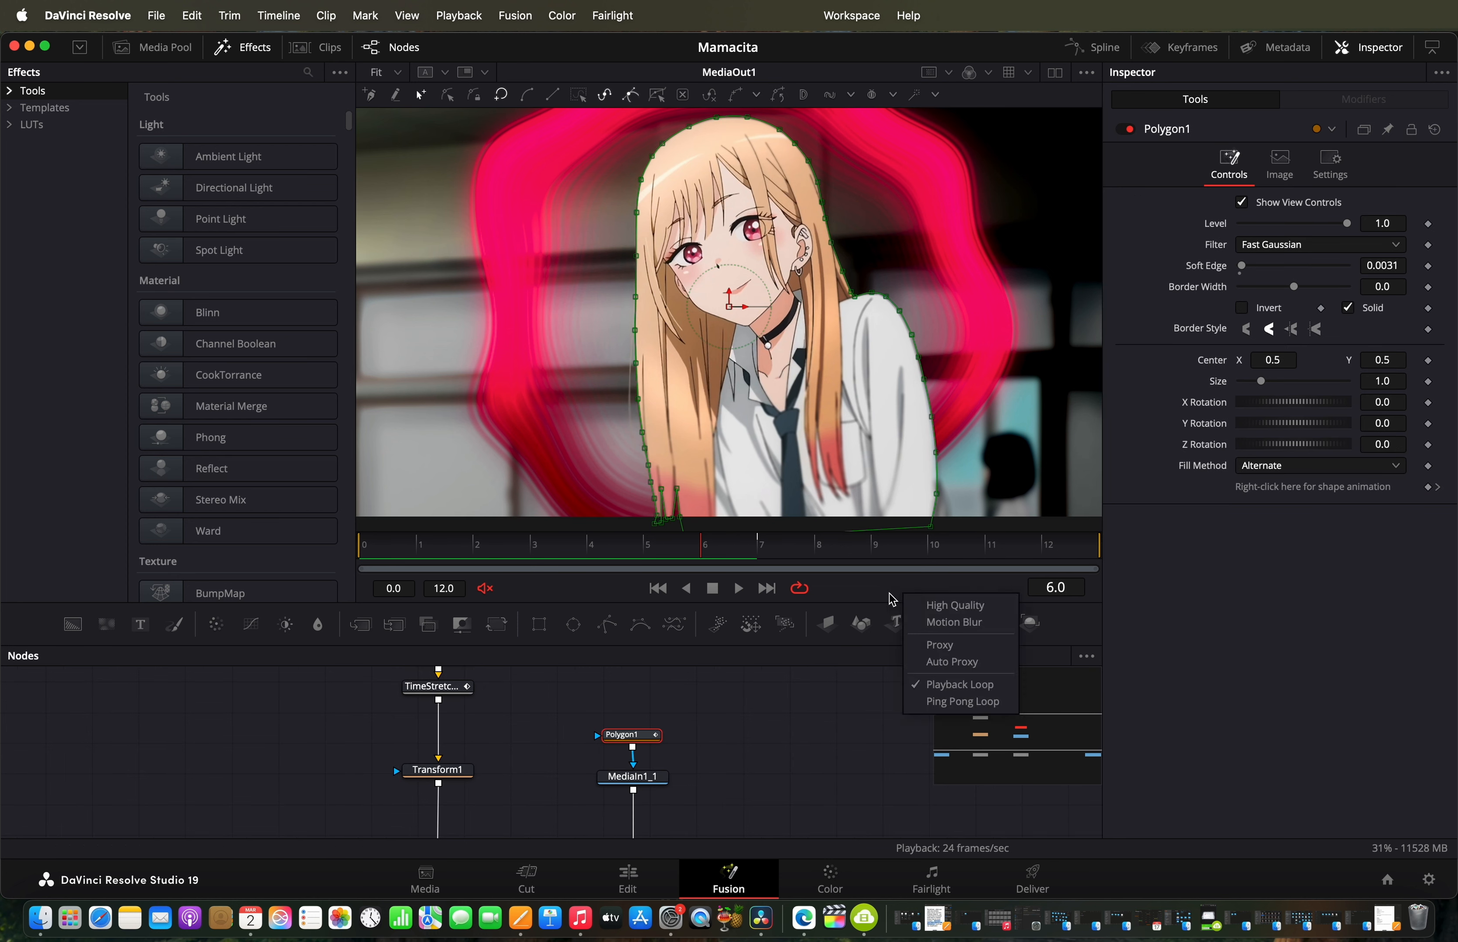
{"action": "left_click", "coordinate": [892, 599]}
{"action": "scroll", "coordinate": [750, 765], "scroll_direction": "down", "scroll_amount": 3}
{"action": "scroll", "coordinate": [729, 796], "scroll_direction": "left", "scroll_amount": 3}
{"action": "scroll", "coordinate": [729, 796], "scroll_direction": "up", "scroll_amount": 10}
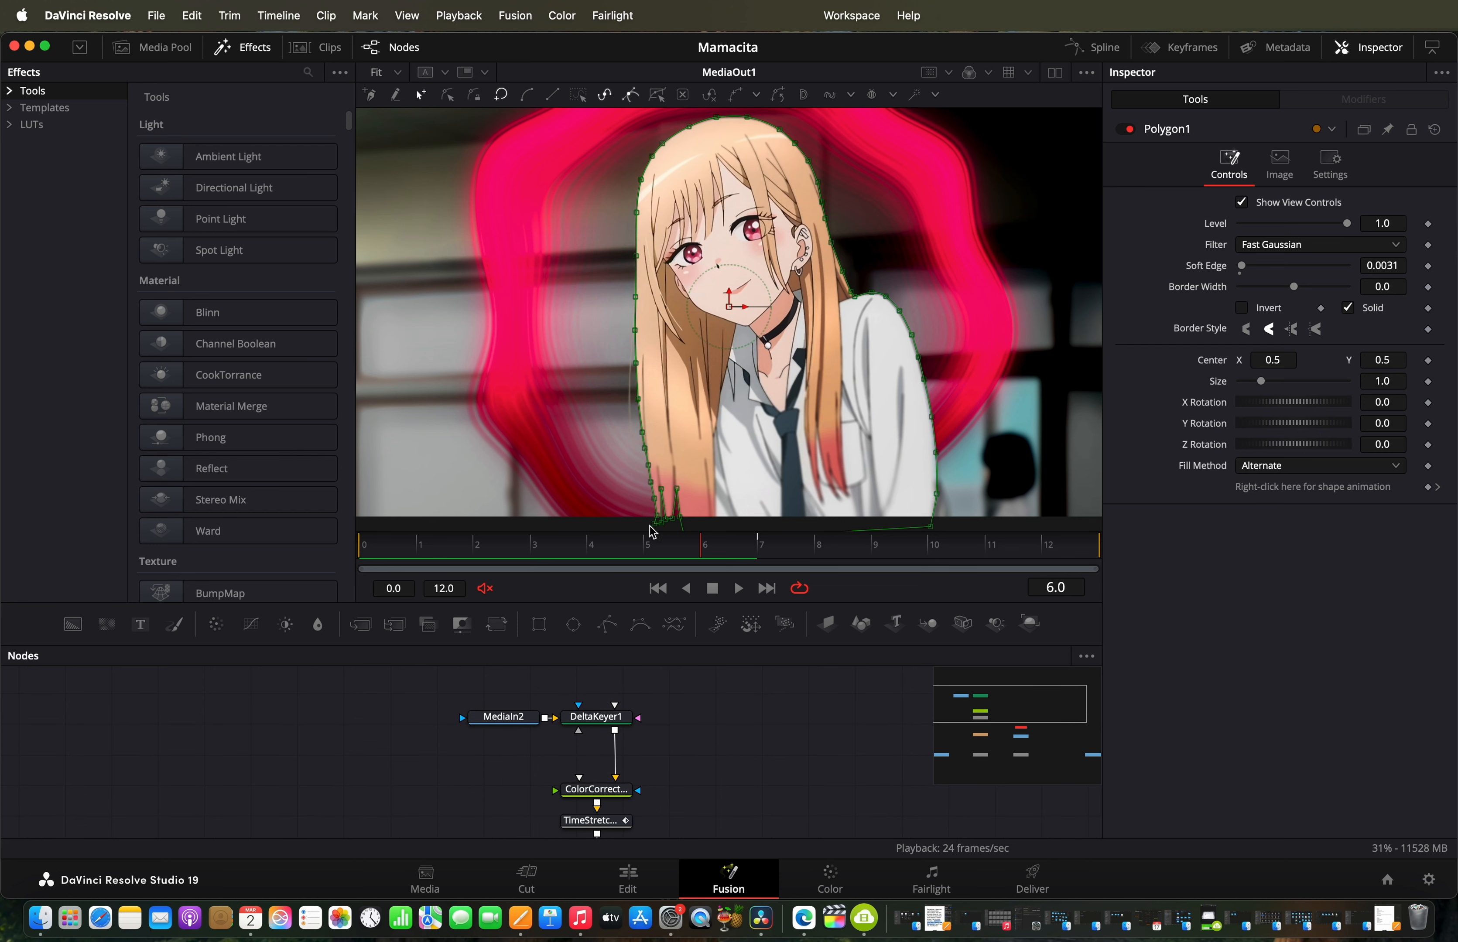
{"action": "left_click_drag", "start_coordinate": [669, 543], "coordinate": [652, 573]}
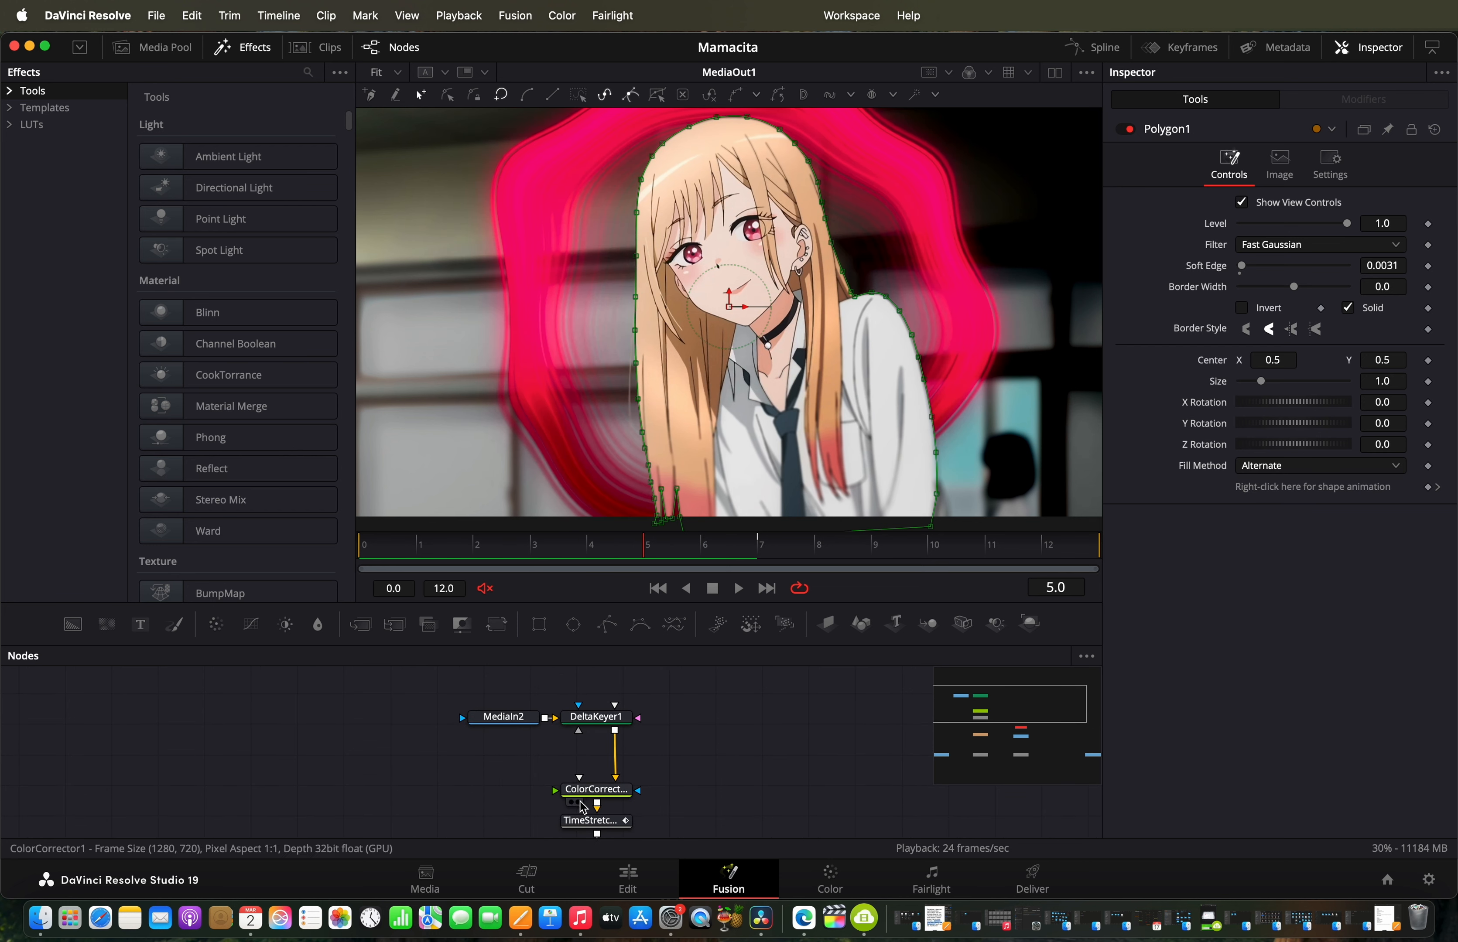
Step: View TimeStretcher1's output and scrub the ring animation back to the start, ending on frame 5
{"action": "scroll", "coordinate": [580, 784], "scroll_direction": "down", "scroll_amount": 2}
{"action": "left_click", "coordinate": [579, 776]}
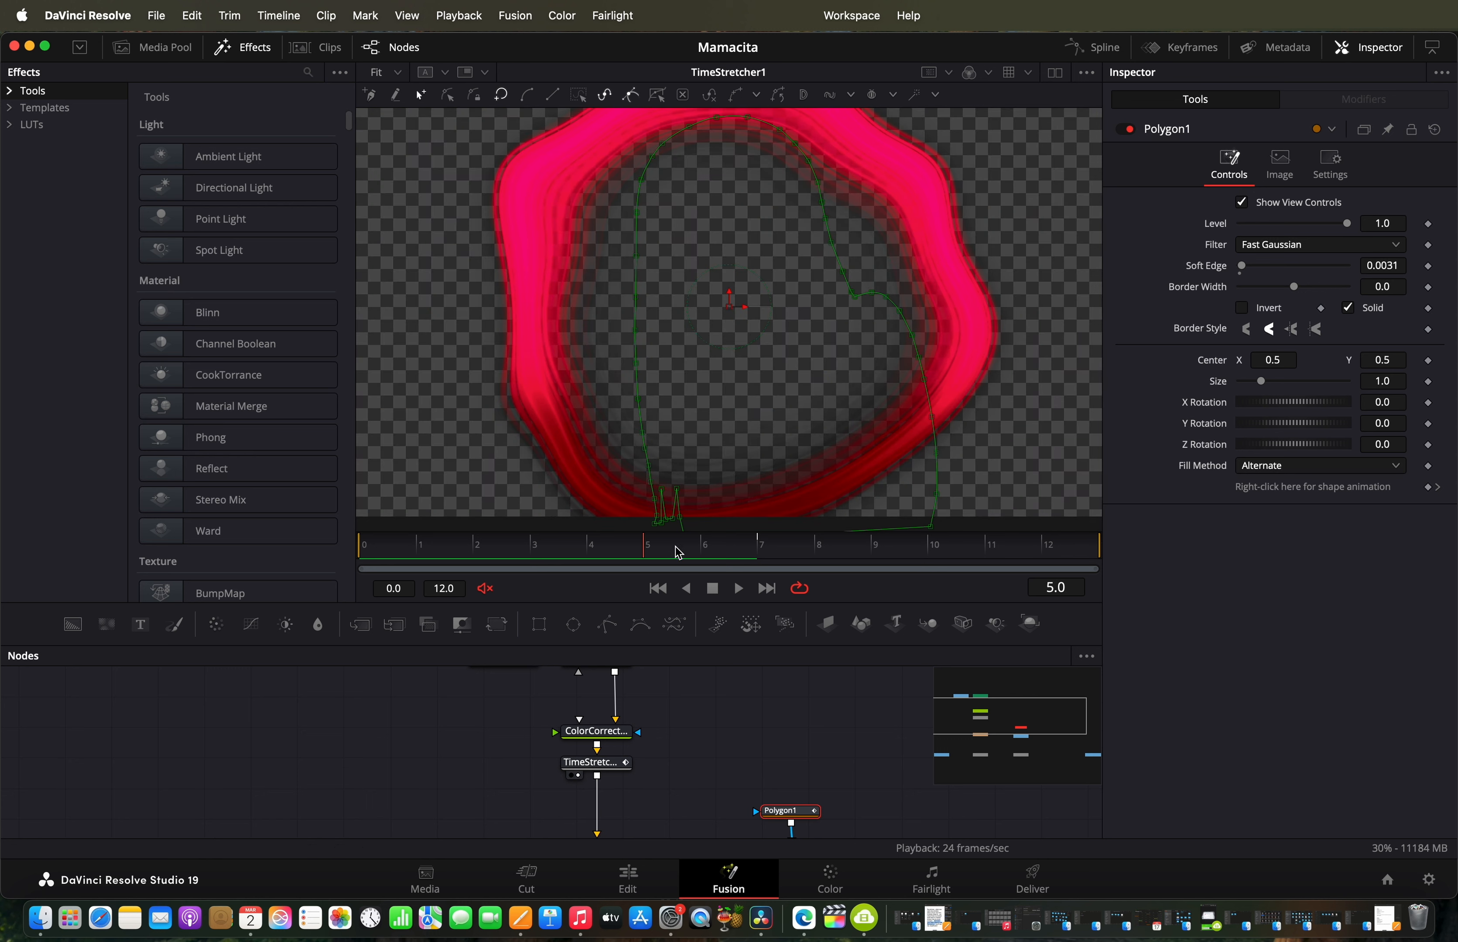
{"action": "left_click_drag", "start_coordinate": [679, 553], "coordinate": [338, 590]}
{"action": "left_click", "coordinate": [643, 545]}
Step: View ColorCorrector1's output, review its colour correction settings and scrub the ring from frame 5 to frame 8
{"action": "scroll", "coordinate": [648, 796], "scroll_direction": "up", "scroll_amount": 3}
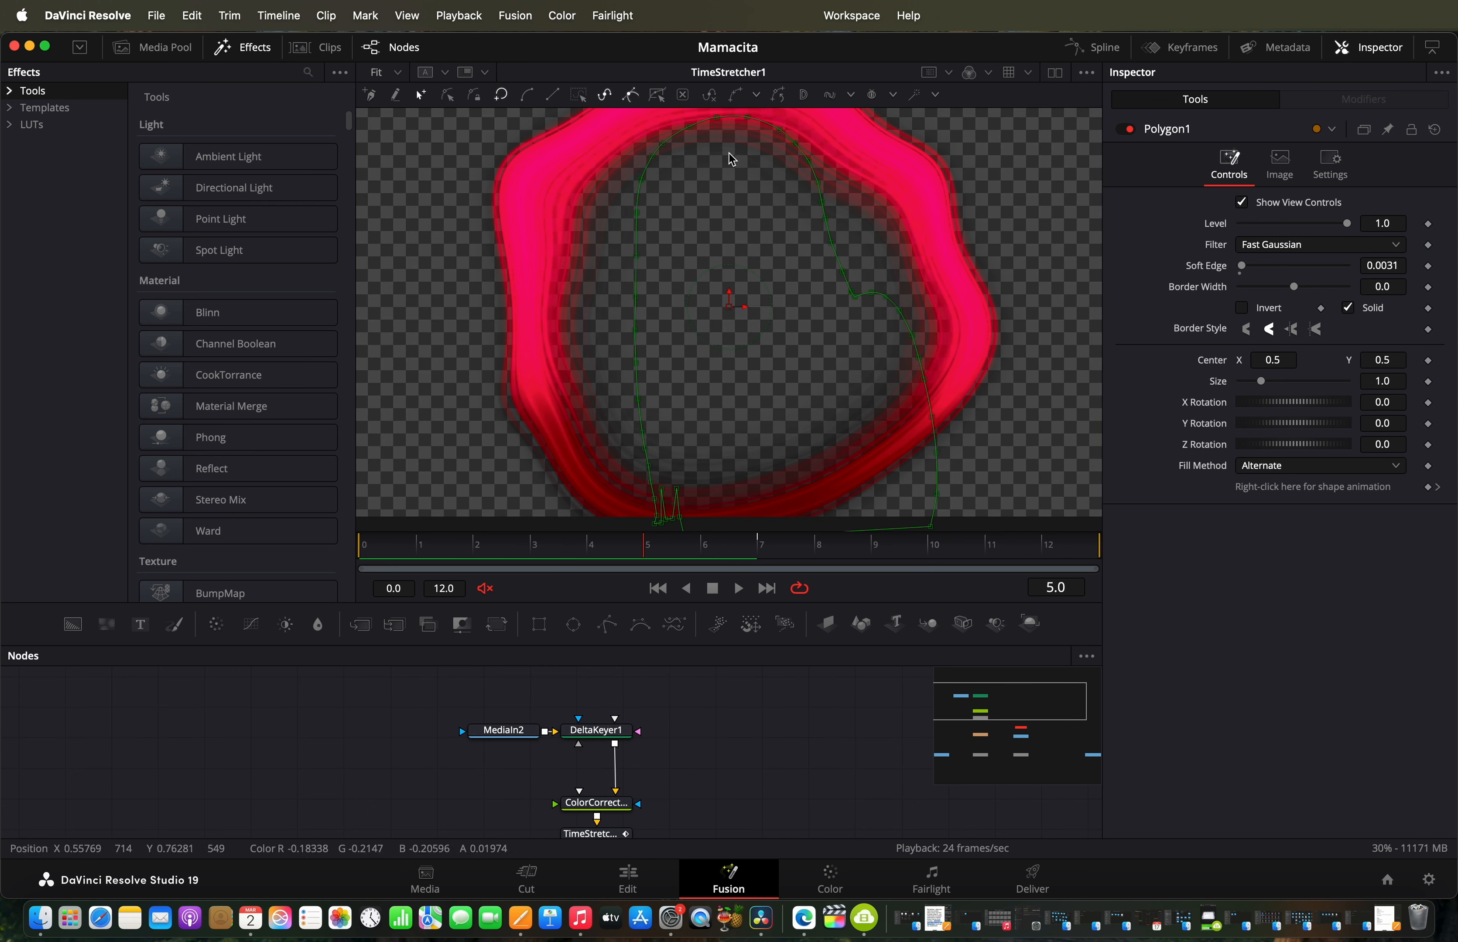
{"action": "scroll", "coordinate": [588, 728], "scroll_direction": "down", "scroll_amount": 3}
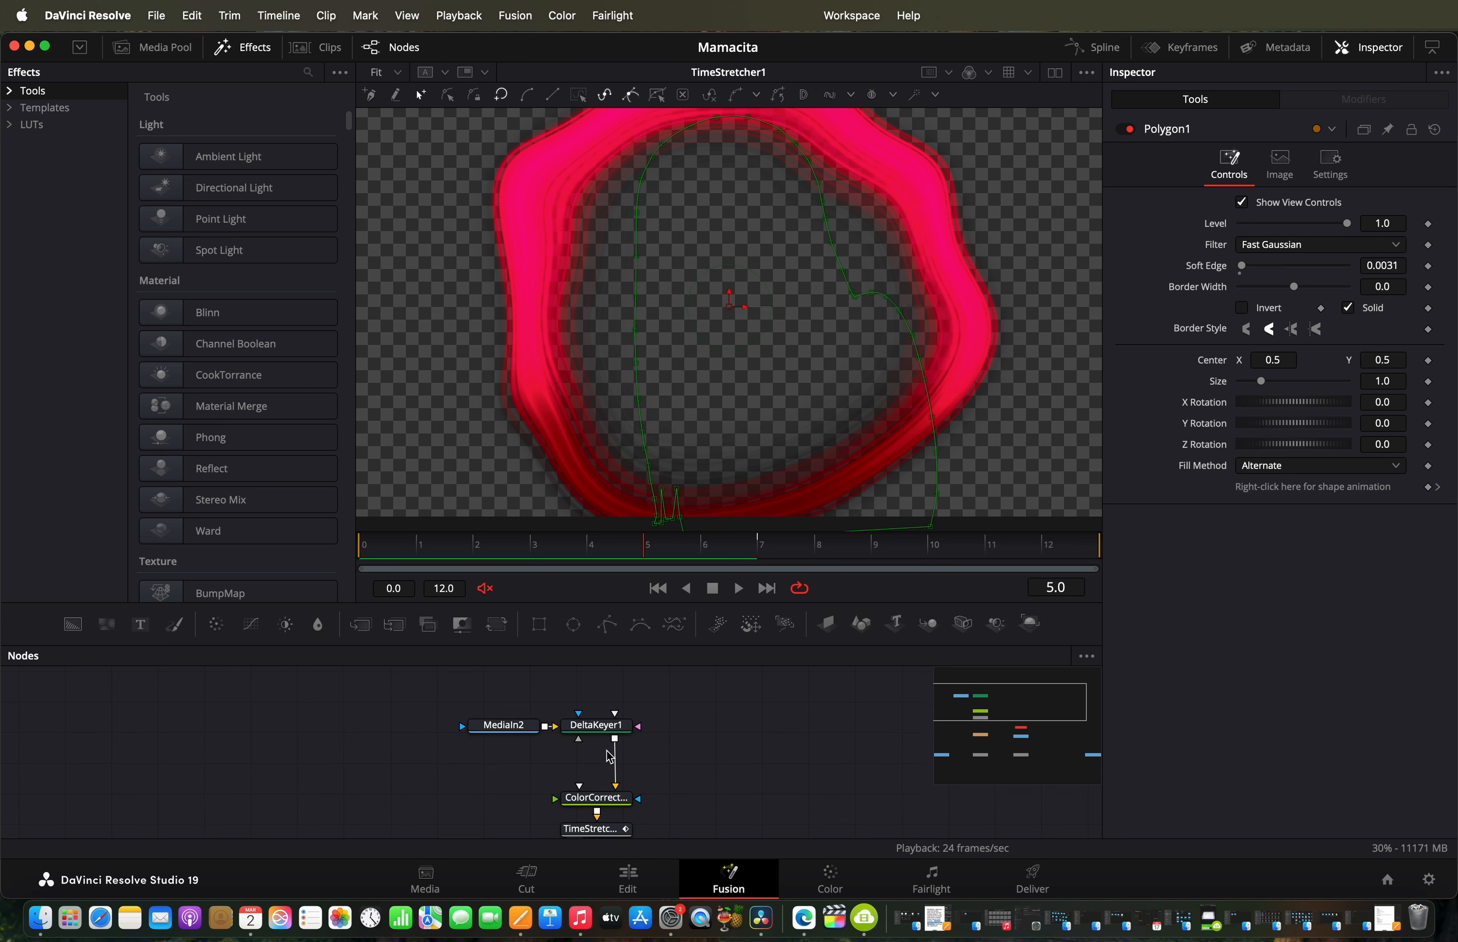
{"action": "left_click", "coordinate": [578, 728]}
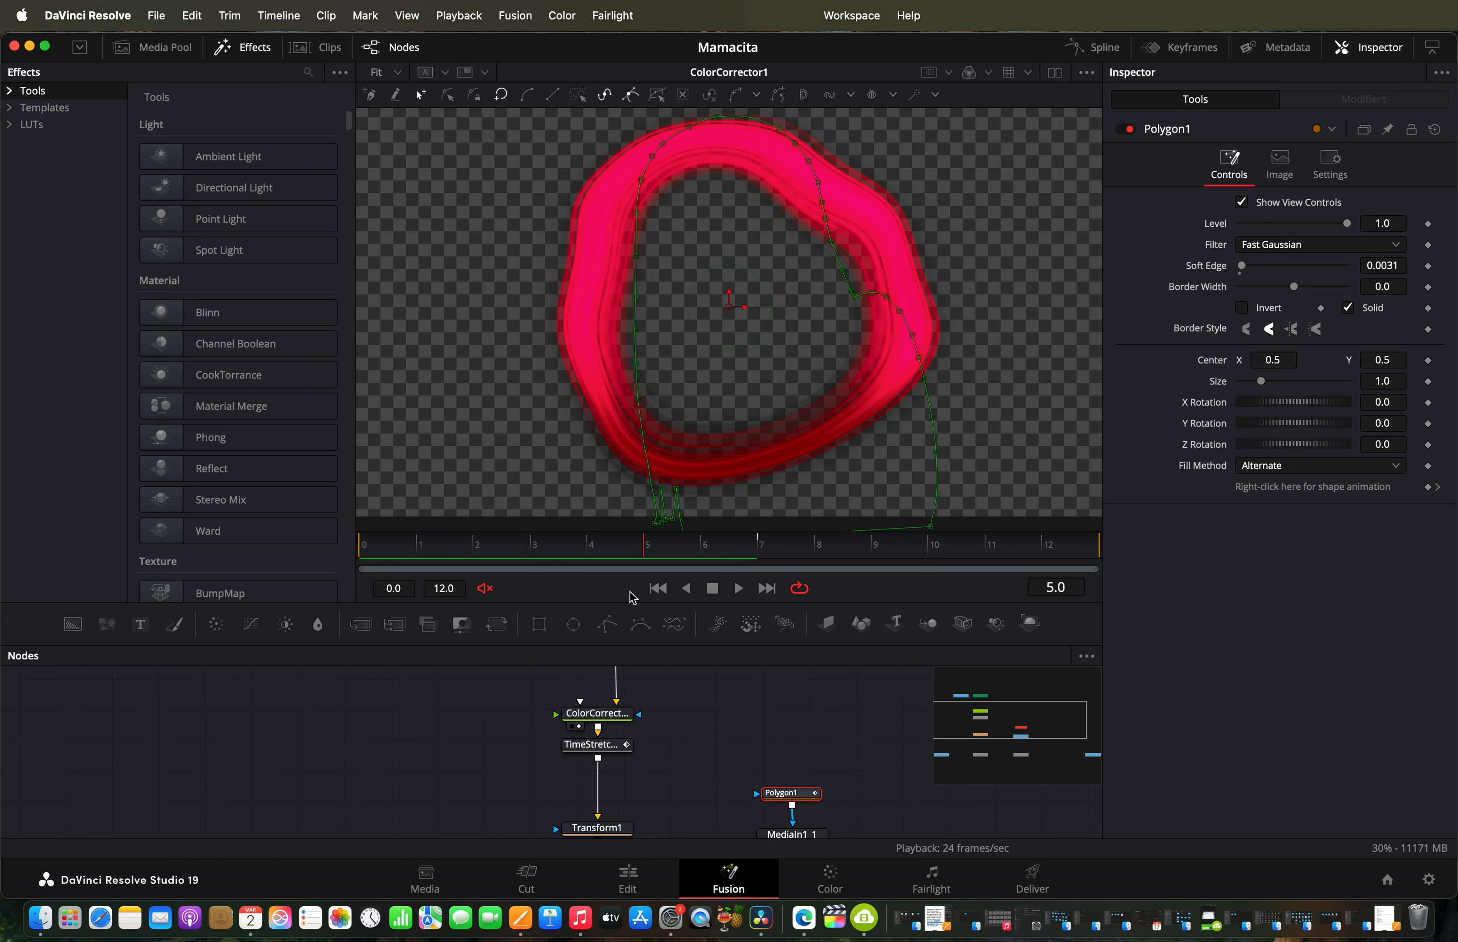
{"action": "left_click", "coordinate": [603, 716]}
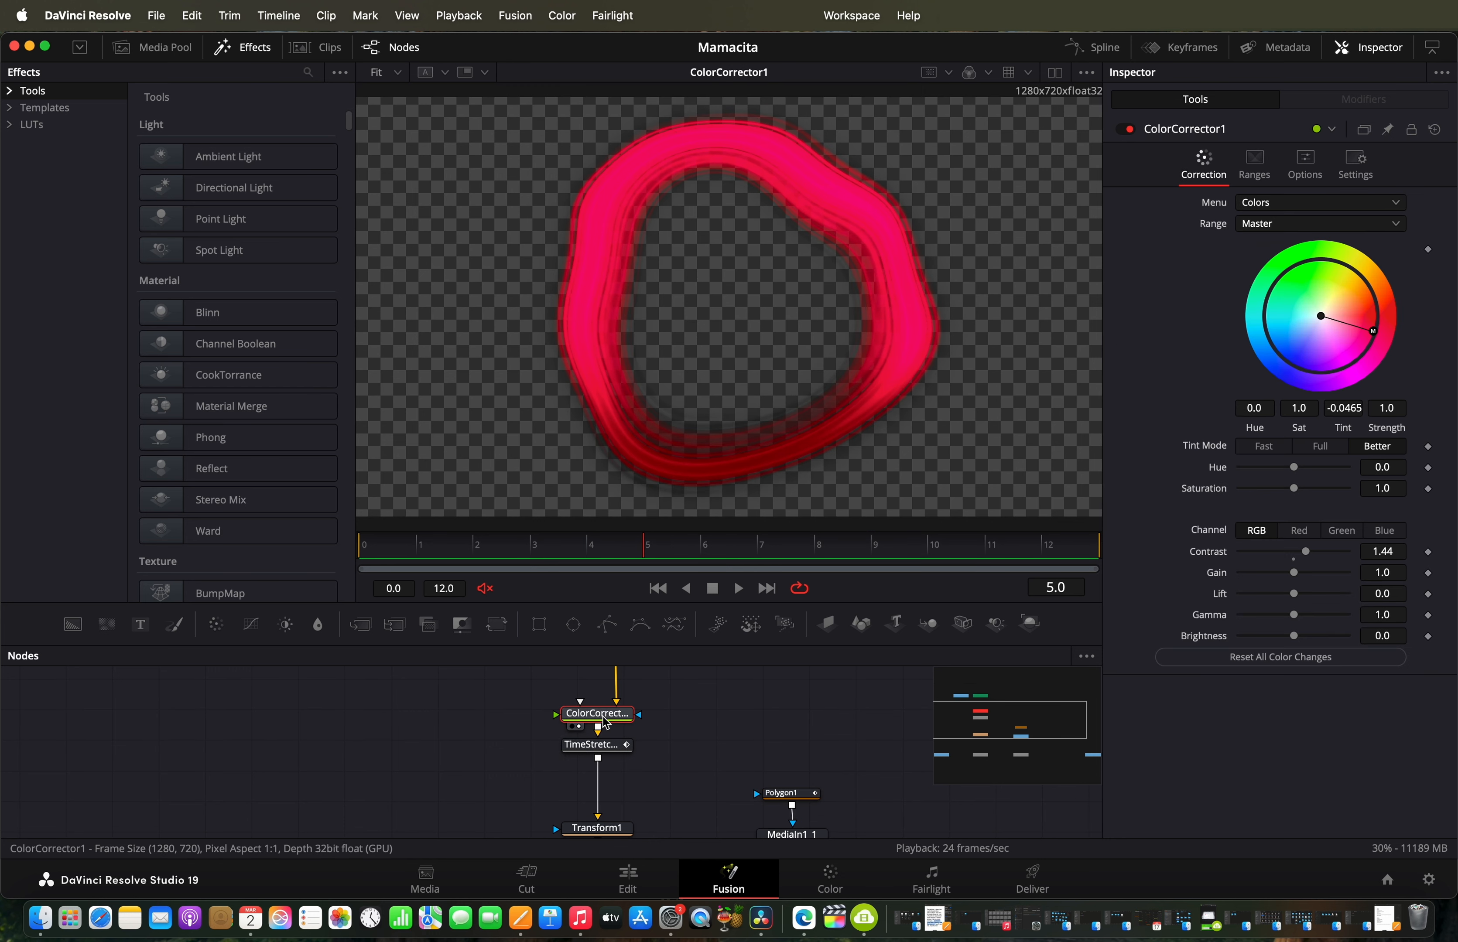
{"action": "left_click_drag", "start_coordinate": [657, 555], "coordinate": [817, 555]}
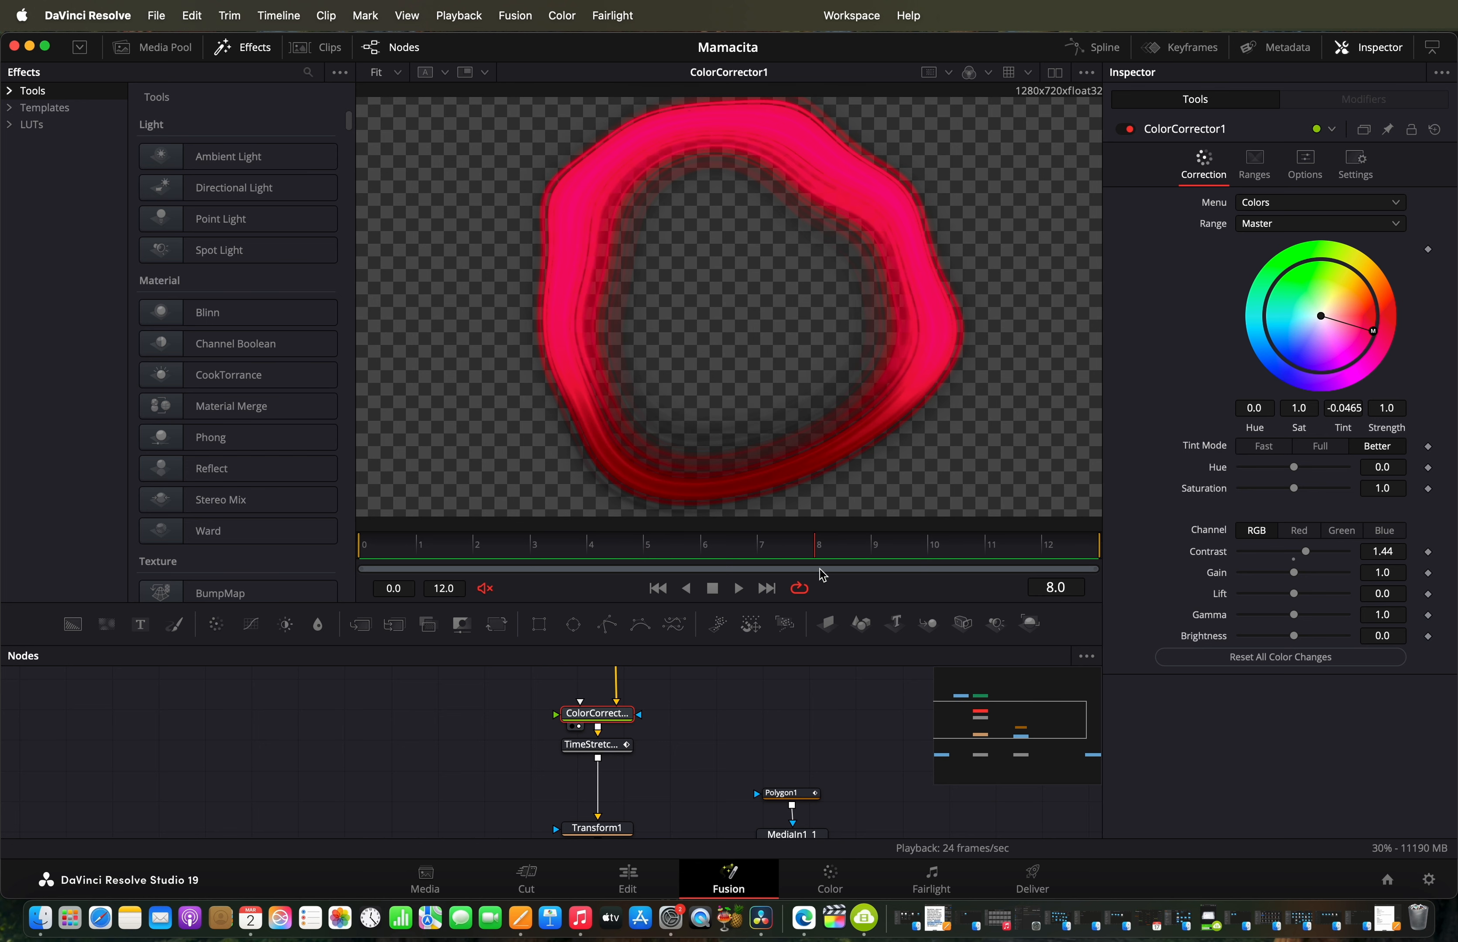
Step: View TimeStretcher1's output, play back the ring animation and review Transform1's settings
{"action": "left_click", "coordinate": [579, 759]}
{"action": "key", "text": "space"}
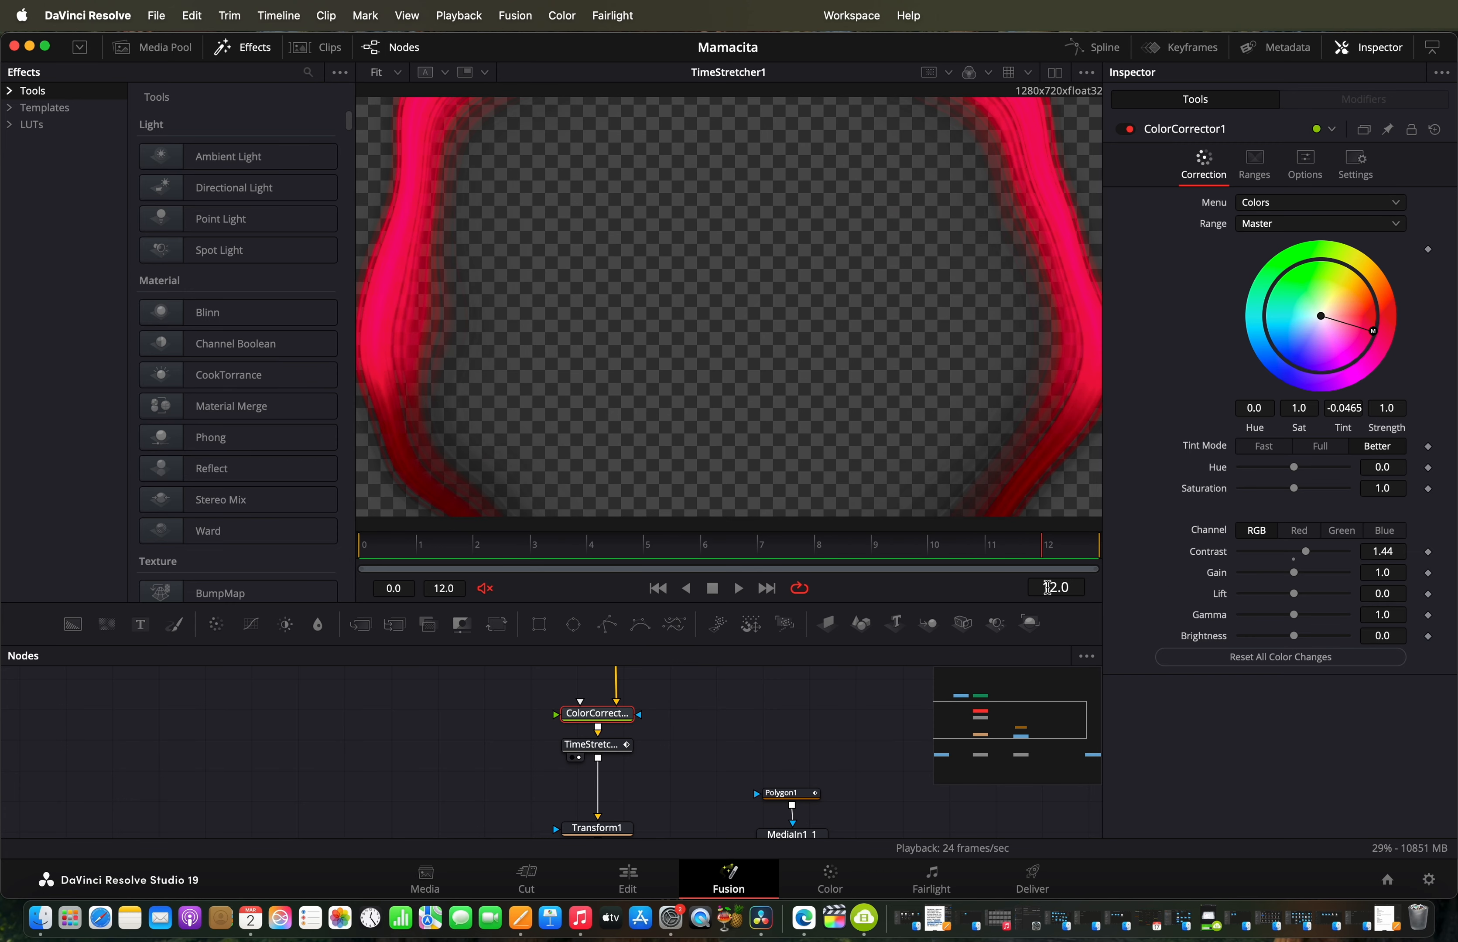
{"action": "scroll", "coordinate": [681, 753], "scroll_direction": "down", "scroll_amount": 3}
{"action": "left_click", "coordinate": [631, 753]}
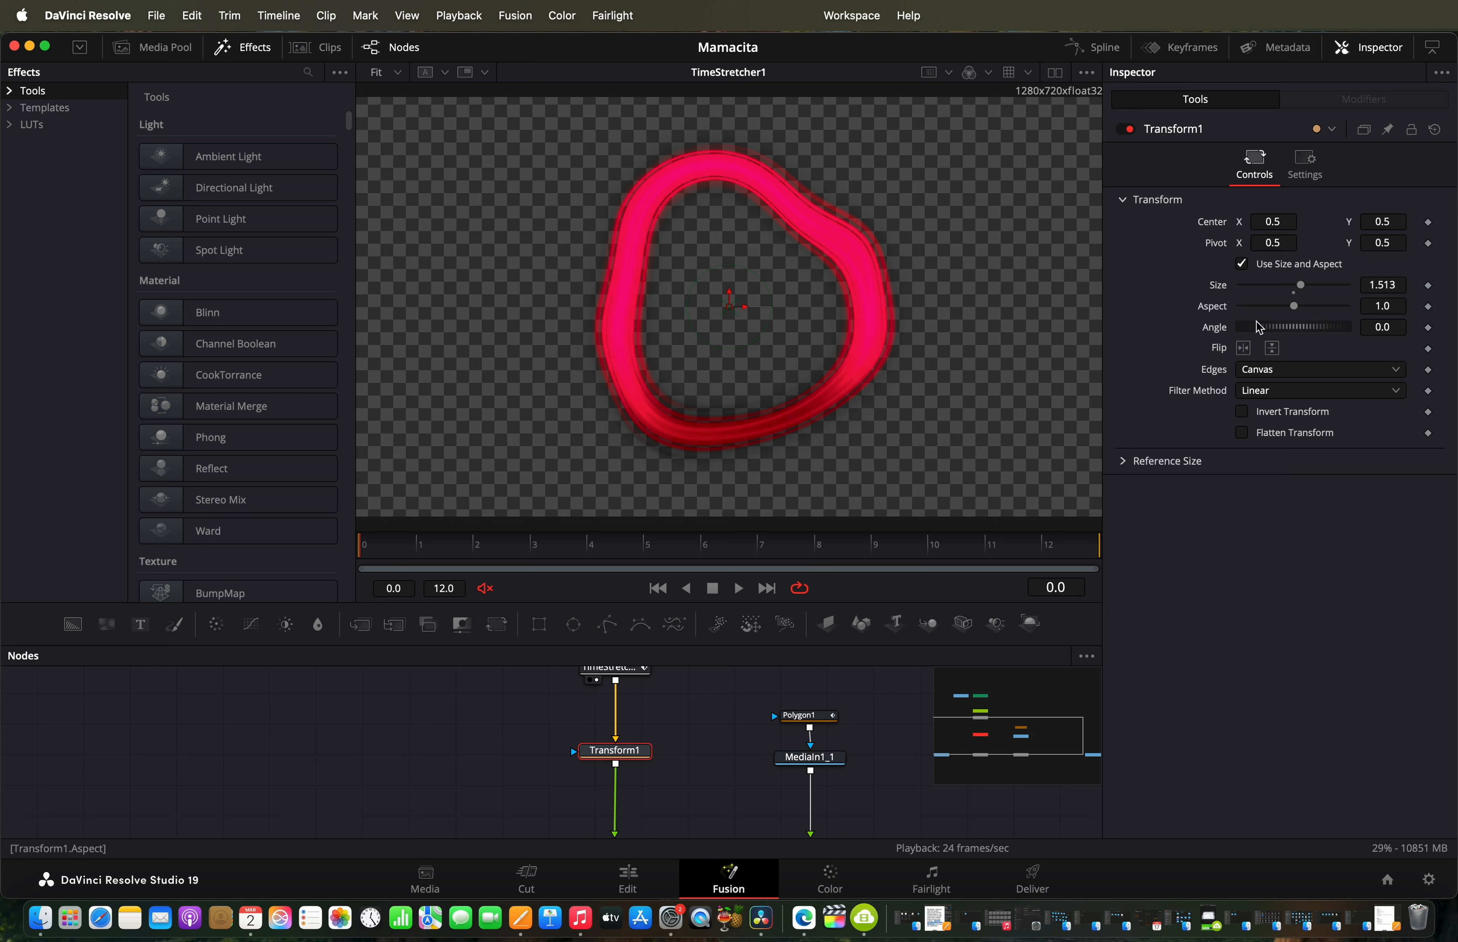
Step: View MediaOut1's final composite and scrub the ring animation behind the girl through to frame 12
{"action": "scroll", "coordinate": [659, 733], "scroll_direction": "down", "scroll_amount": 3}
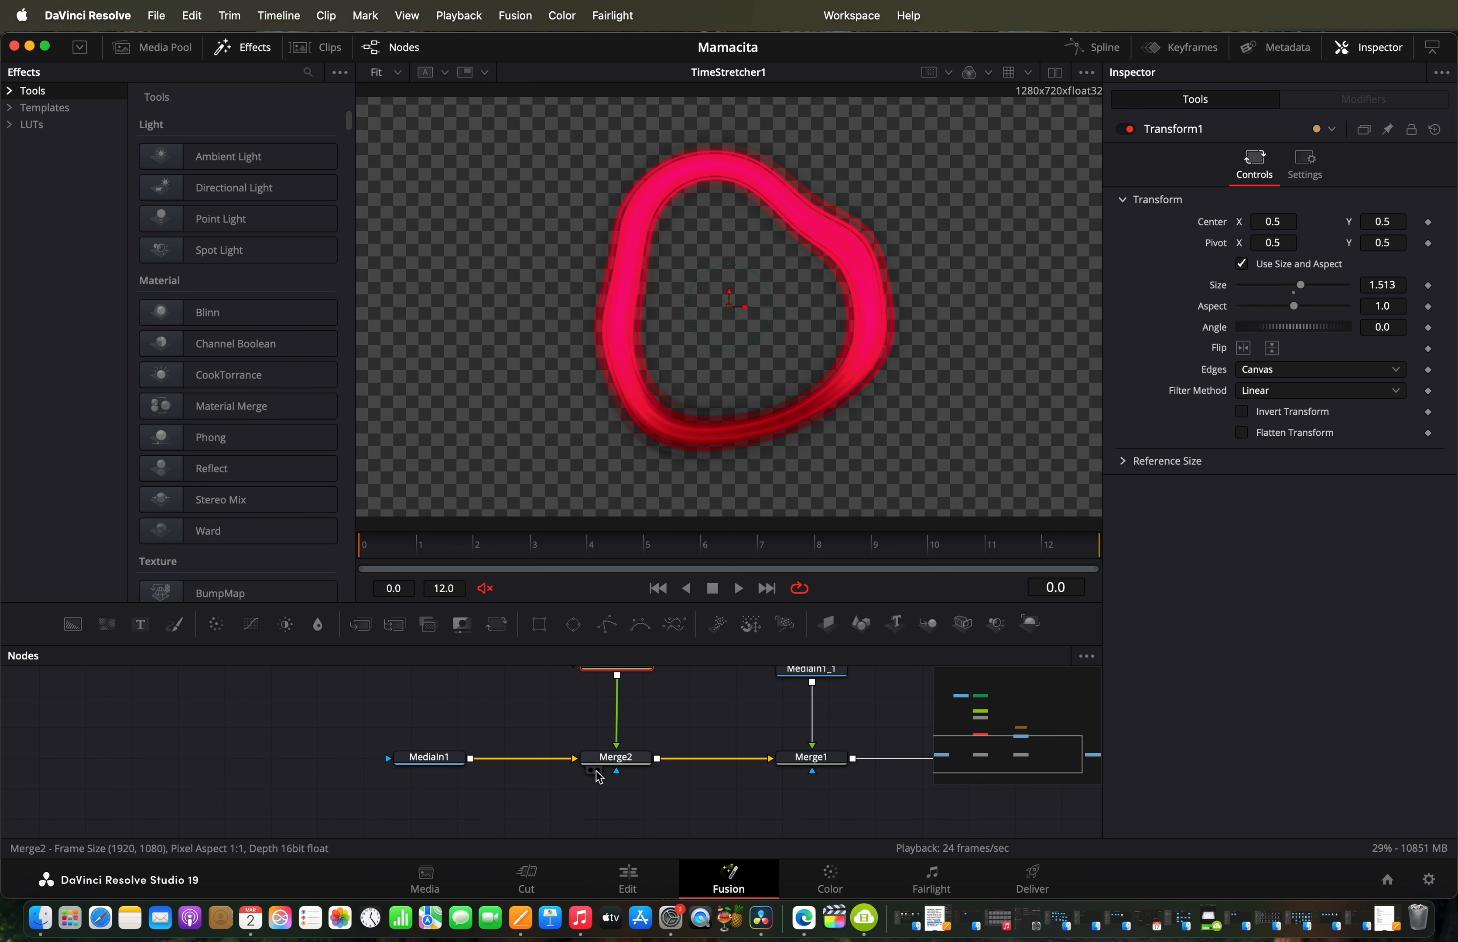
{"action": "scroll", "coordinate": [599, 777], "scroll_direction": "right", "scroll_amount": 5}
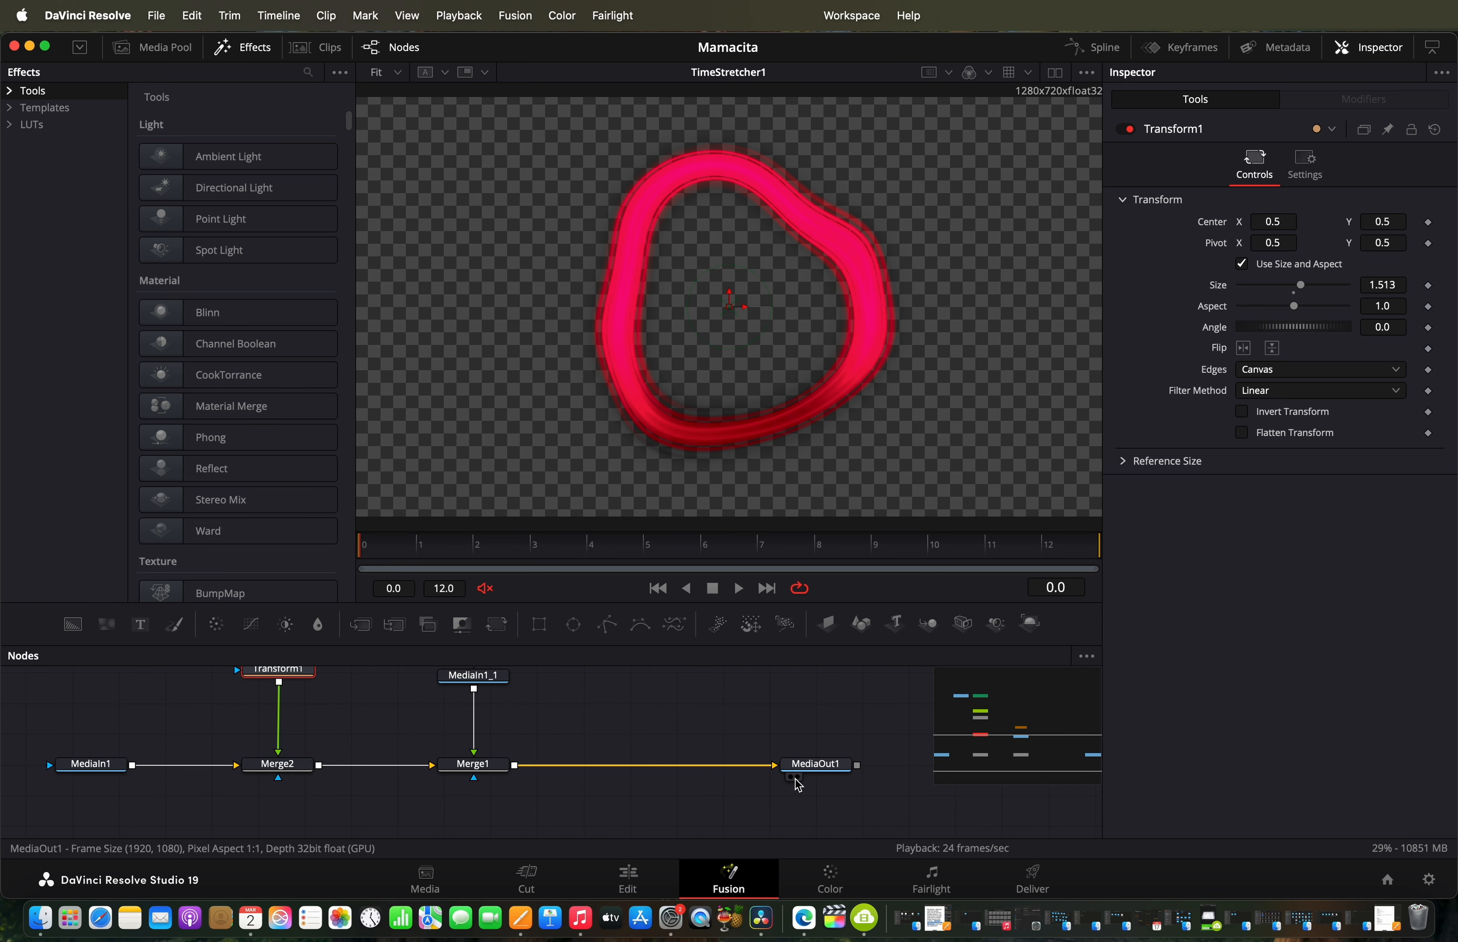
{"action": "left_click", "coordinate": [797, 786]}
{"action": "left_click_drag", "start_coordinate": [611, 553], "coordinate": [1081, 527]}
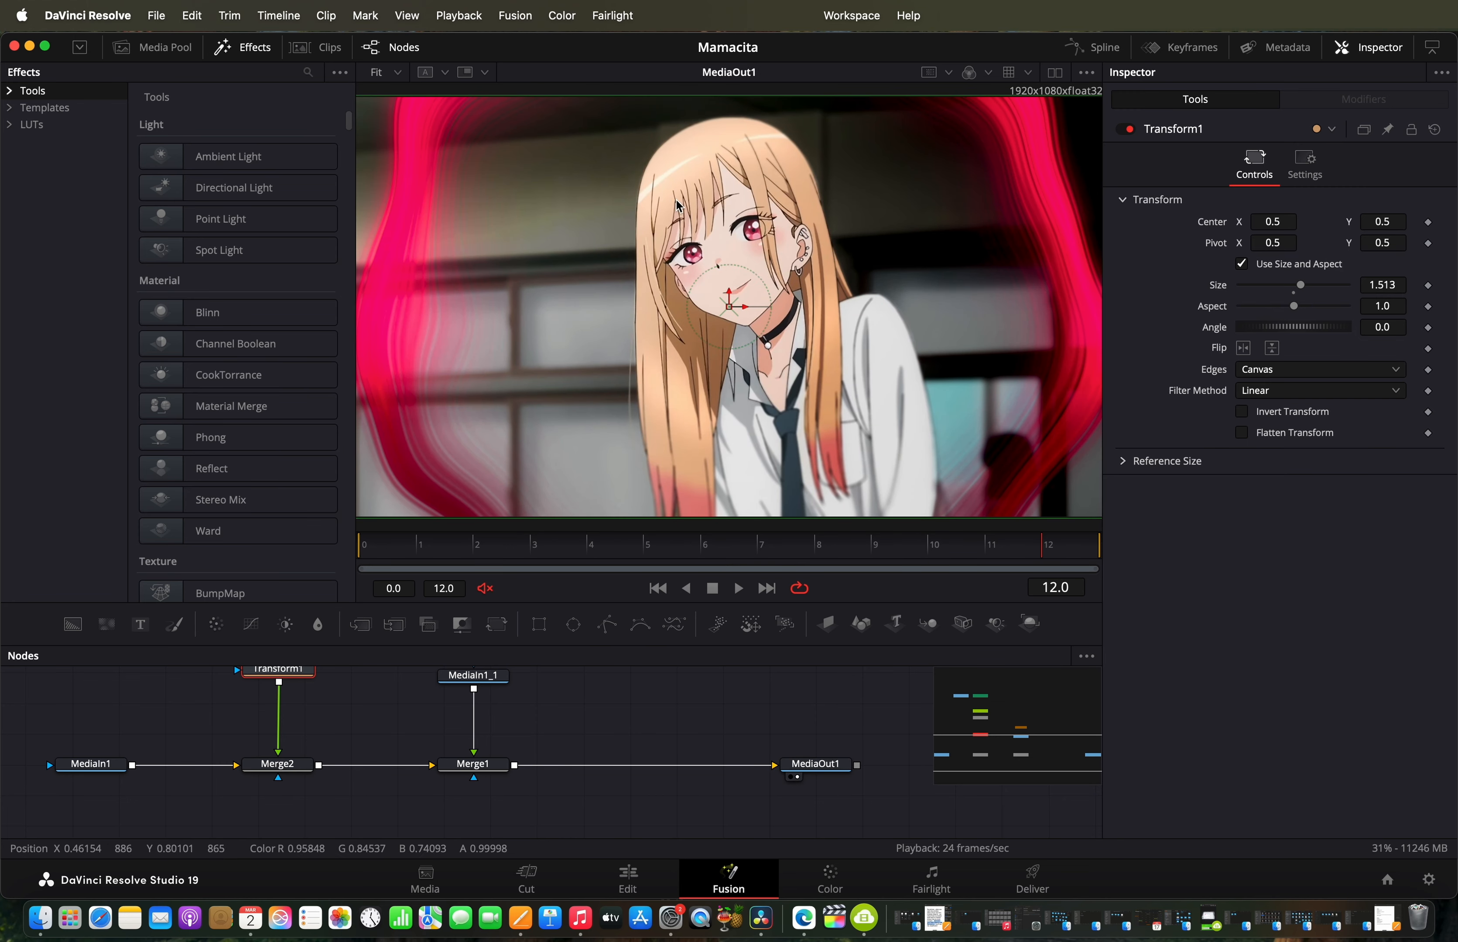
Step: Return to the Edit page, select Compound Clip 9 on Video 2 and scrub the timeline back to 01:00:10:10
{"action": "left_click", "coordinate": [631, 877]}
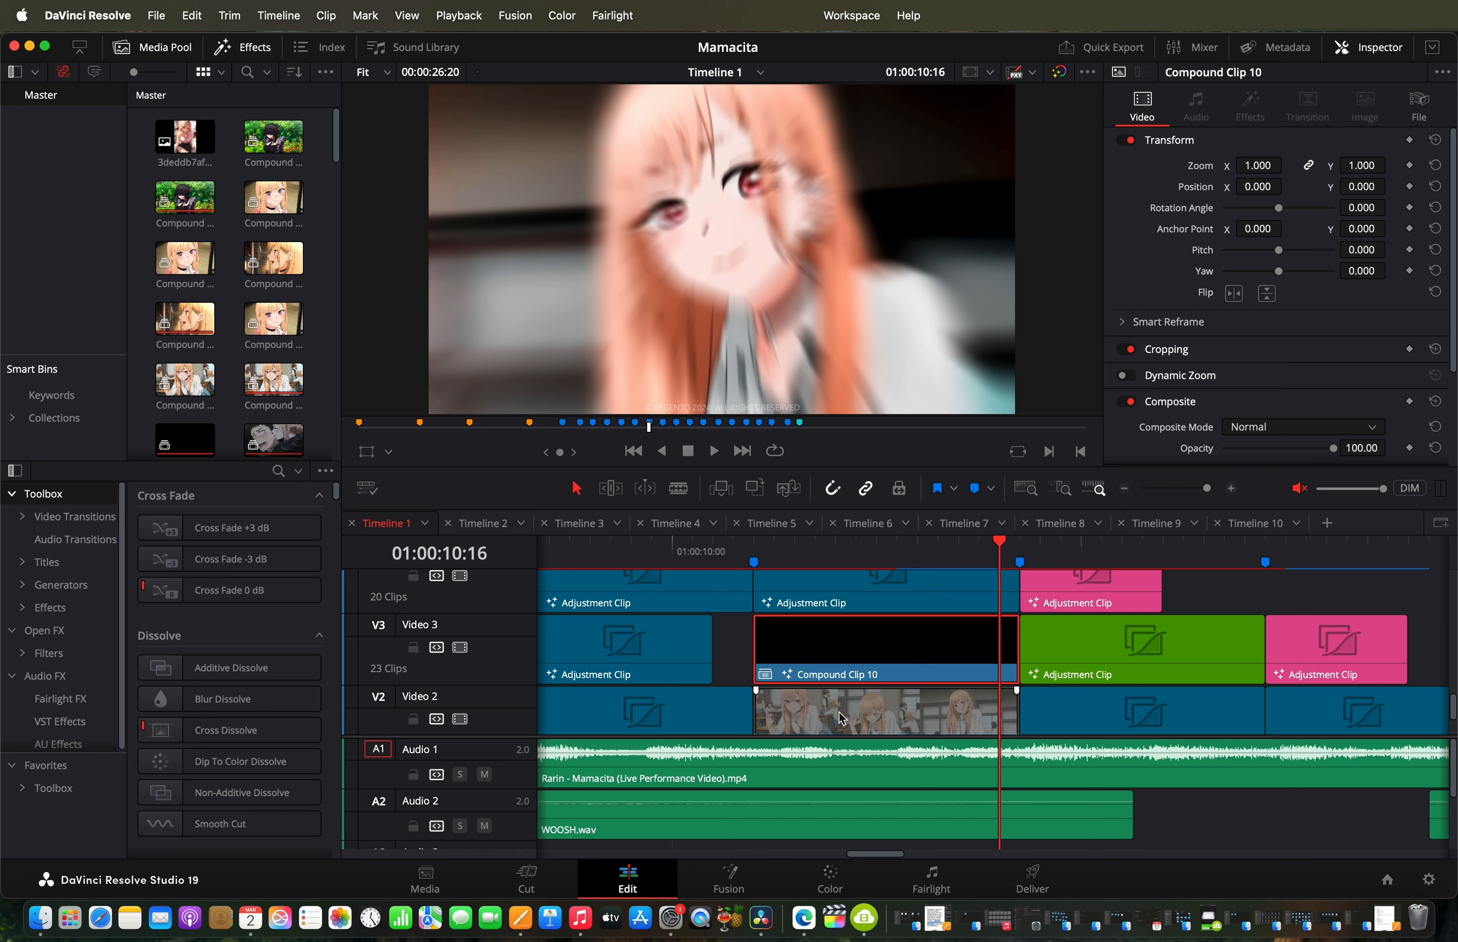
{"action": "scroll", "coordinate": [821, 637], "scroll_direction": "down", "scroll_amount": 2}
{"action": "left_click", "coordinate": [886, 645]}
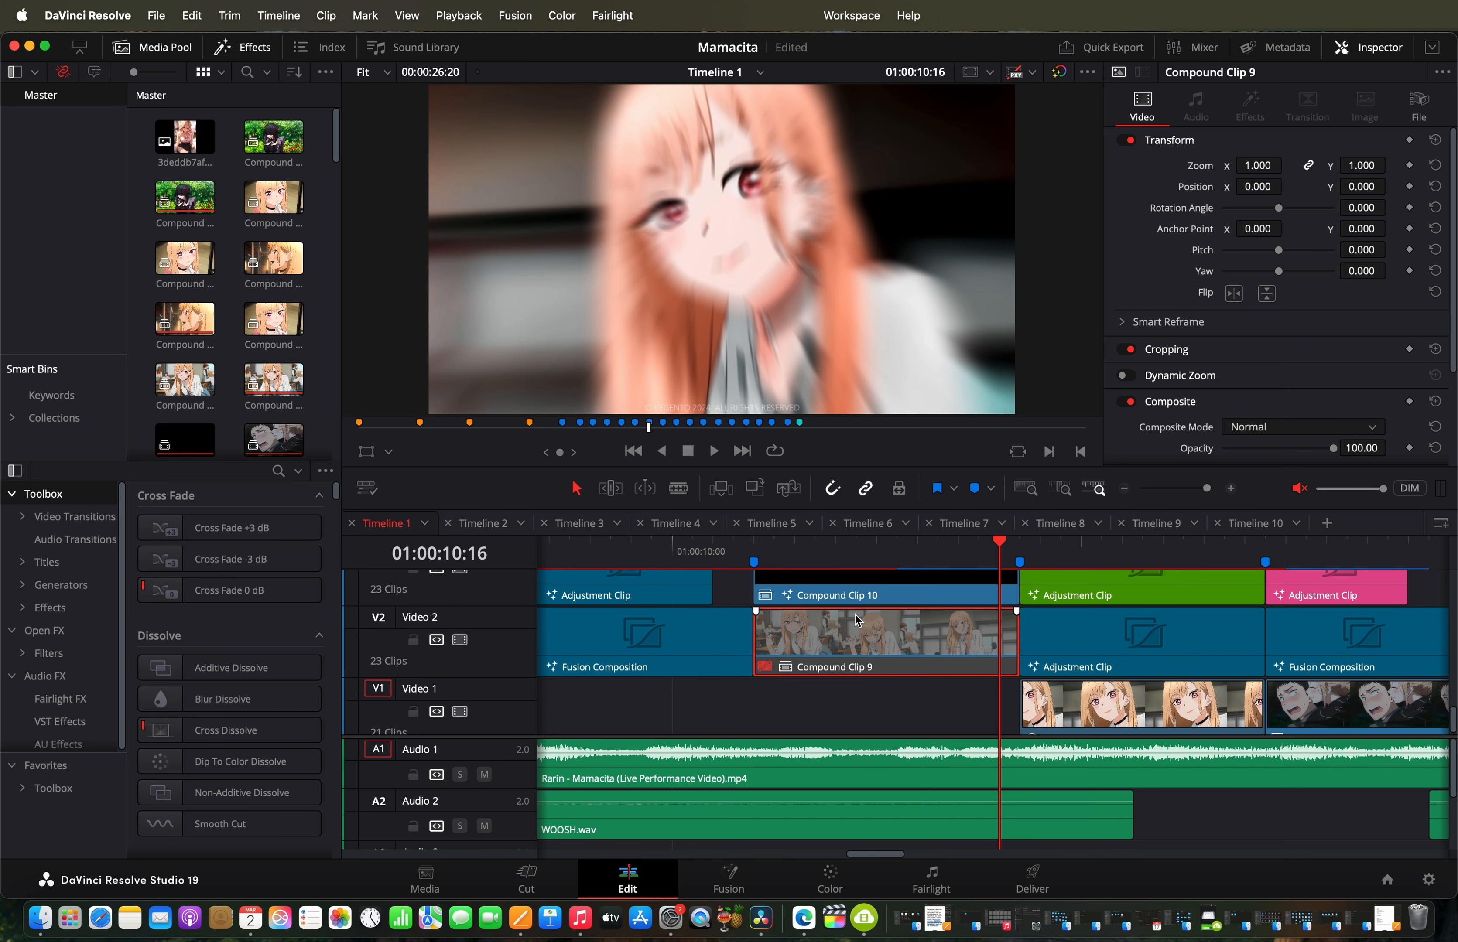
{"action": "left_click_drag", "start_coordinate": [849, 556], "coordinate": [872, 558]}
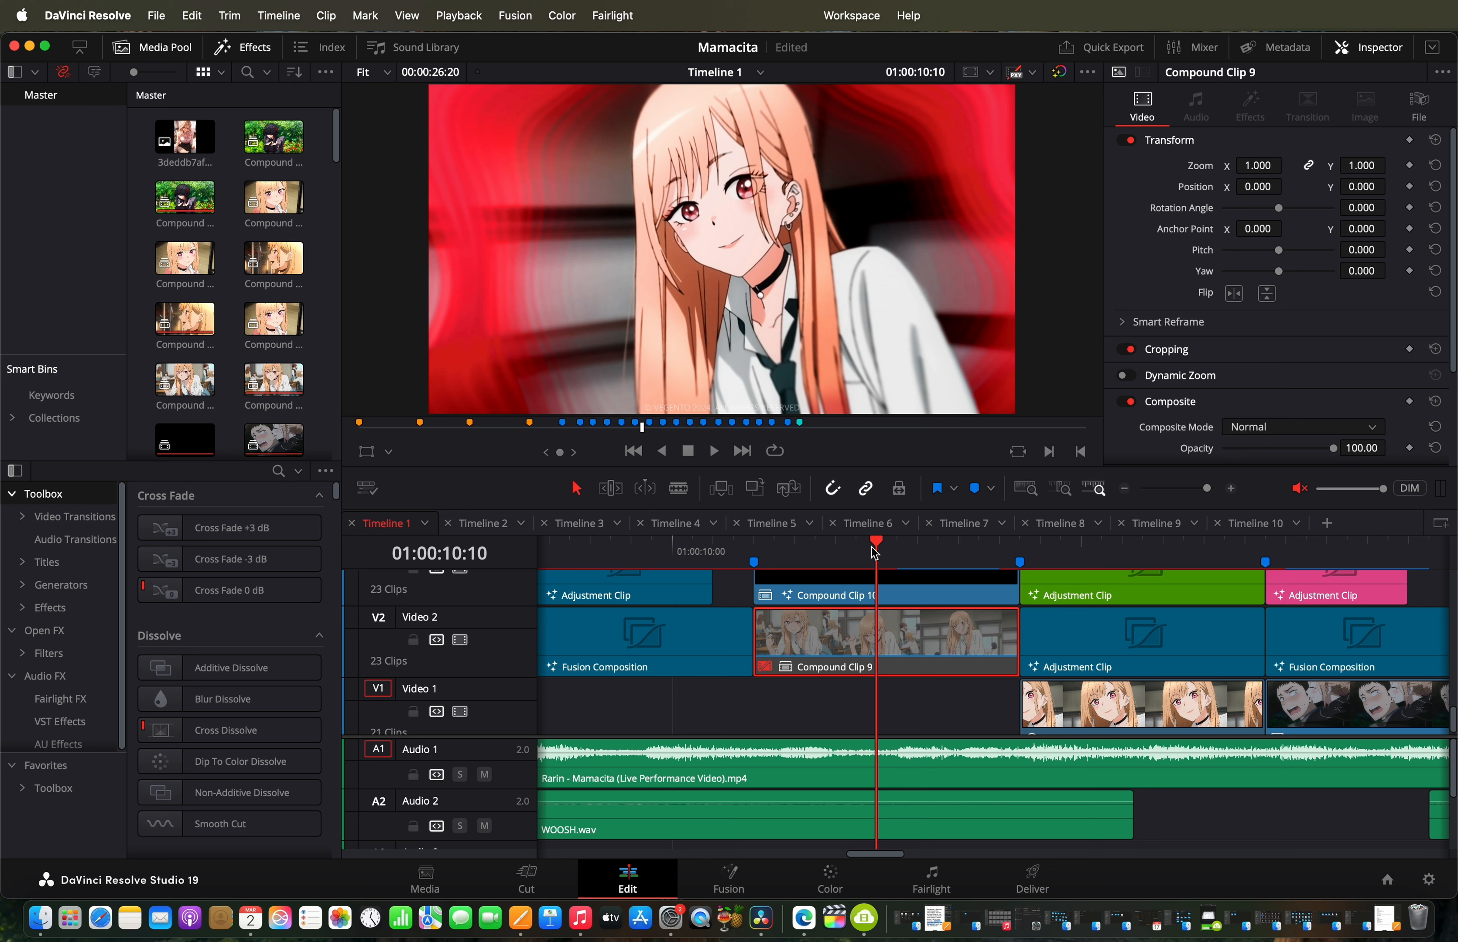
Step: Scrub the edit forward to 01:00:11:03 and bring the adjustment clips on the upper video tracks into view
{"action": "left_click_drag", "start_coordinate": [874, 551], "coordinate": [1173, 603]}
{"action": "scroll", "coordinate": [946, 655], "scroll_direction": "up", "scroll_amount": 4}
{"action": "scroll", "coordinate": [942, 649], "scroll_direction": "right", "scroll_amount": 1}
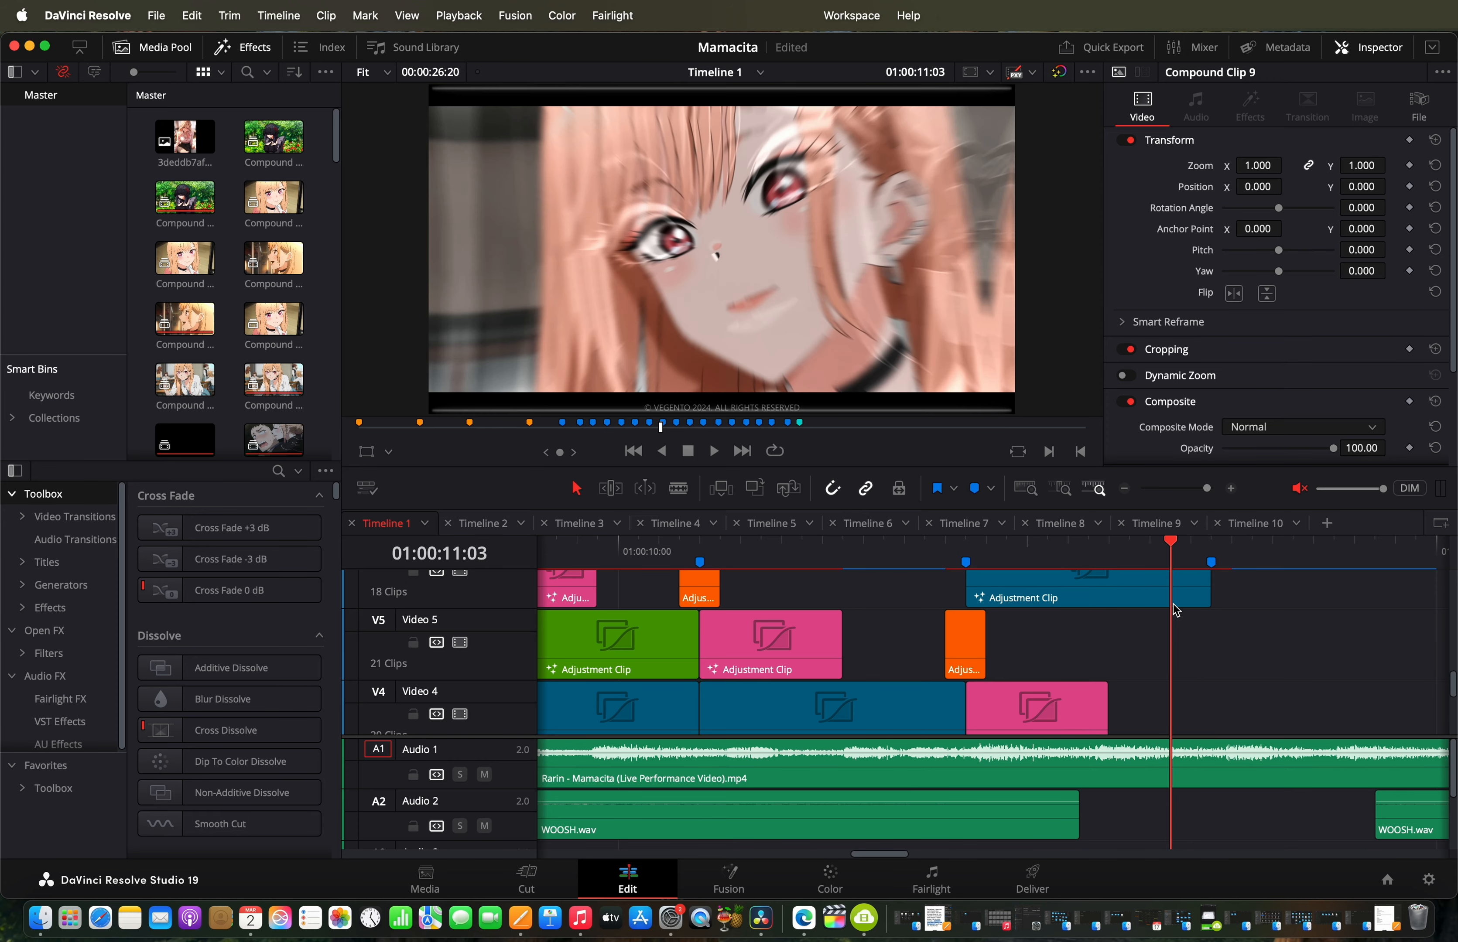
Step: Open the adjustment clip on Video 2, above the My Dress-up Darling clip near 01:00:11:00, in the Fusion page
{"action": "scroll", "coordinate": [1169, 597], "scroll_direction": "right", "scroll_amount": 3}
{"action": "left_click_drag", "start_coordinate": [1024, 575], "coordinate": [974, 603]}
{"action": "scroll", "coordinate": [980, 638], "scroll_direction": "down", "scroll_amount": 5}
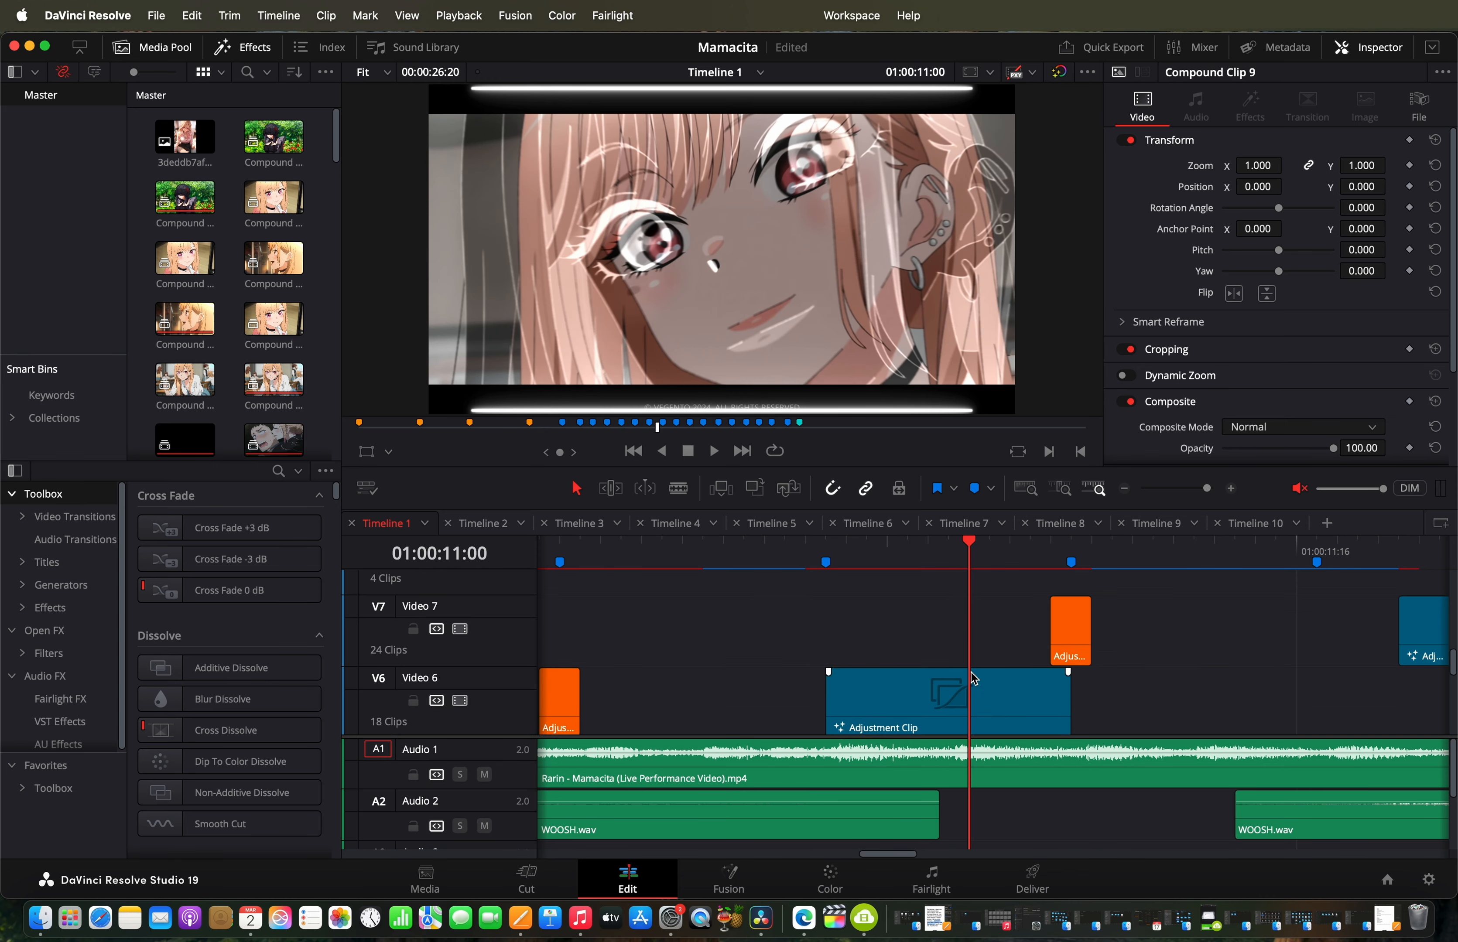
{"action": "left_click", "coordinate": [959, 692]}
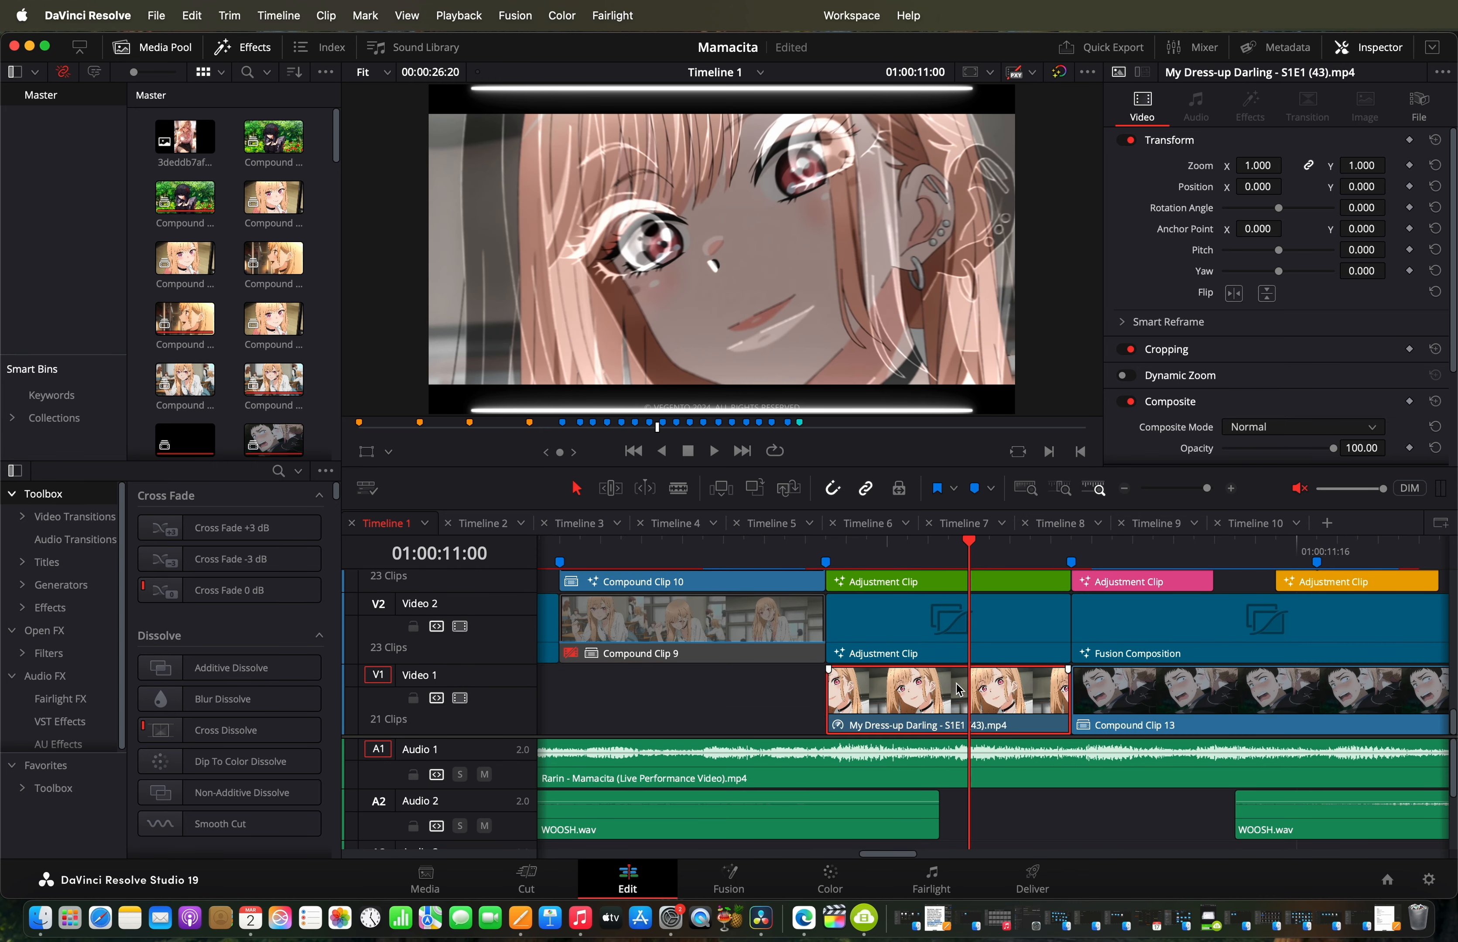
{"action": "left_click", "coordinate": [956, 632]}
{"action": "right_click", "coordinate": [957, 632]}
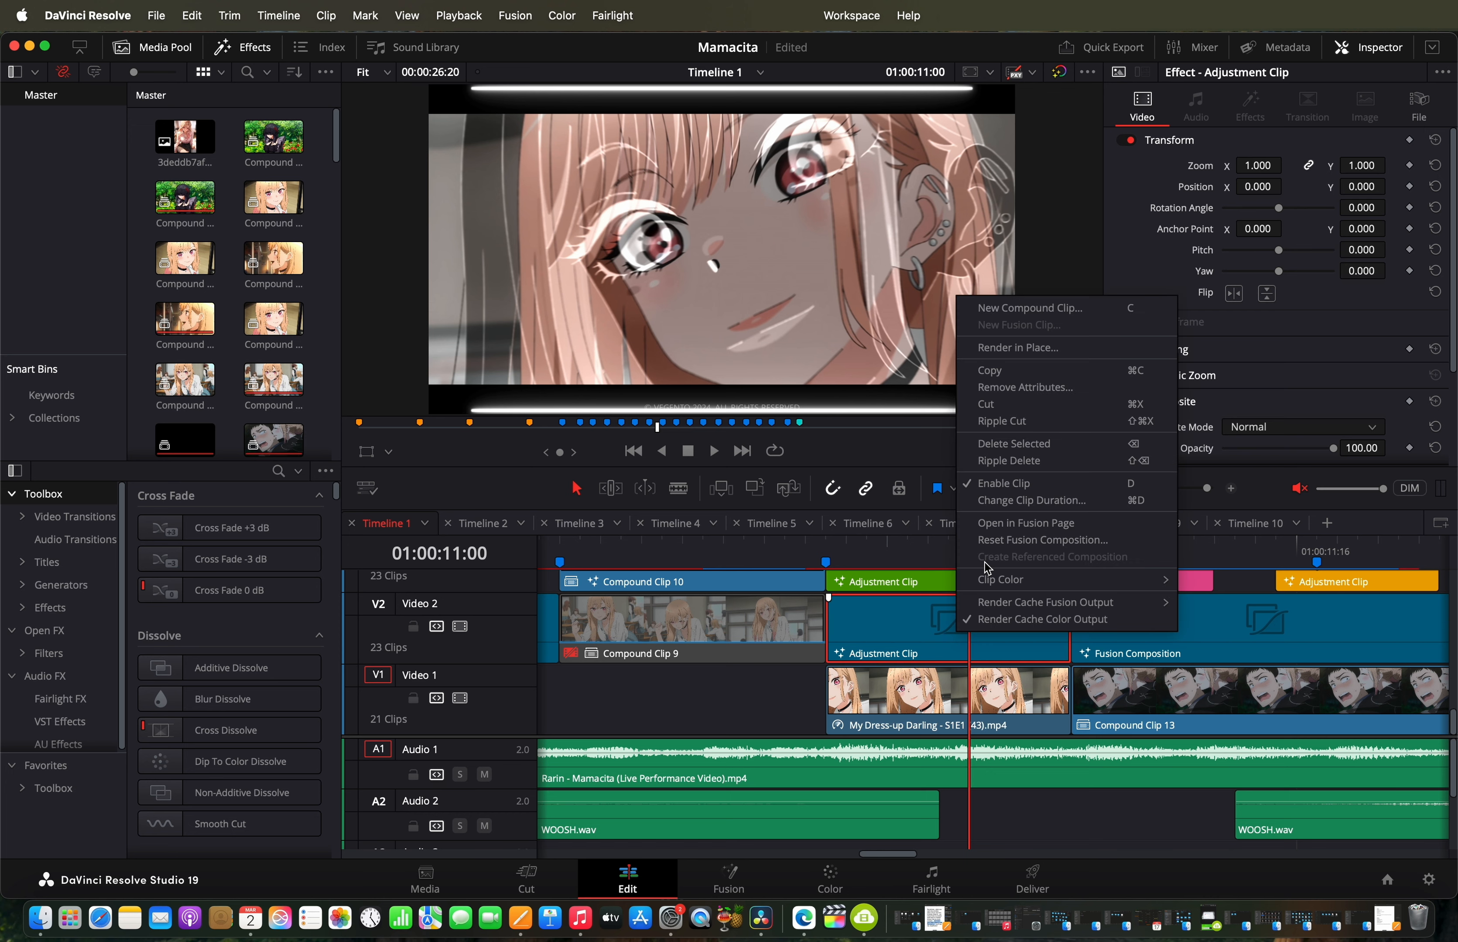
{"action": "left_click", "coordinate": [909, 631]}
{"action": "left_click", "coordinate": [964, 689]}
{"action": "left_click", "coordinate": [966, 631]}
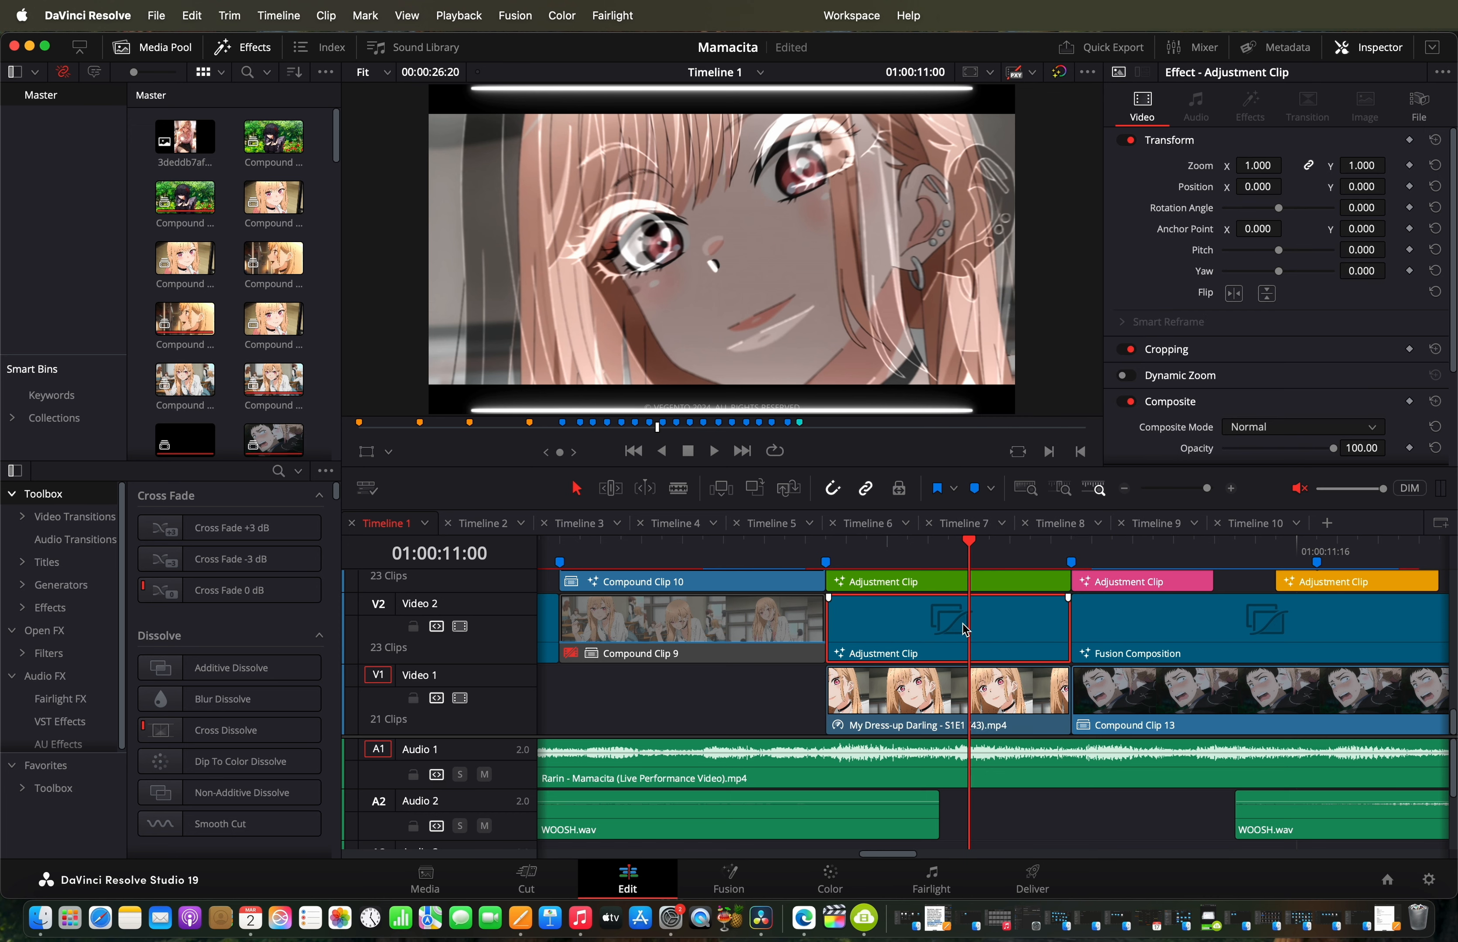
{"action": "right_click", "coordinate": [965, 629]}
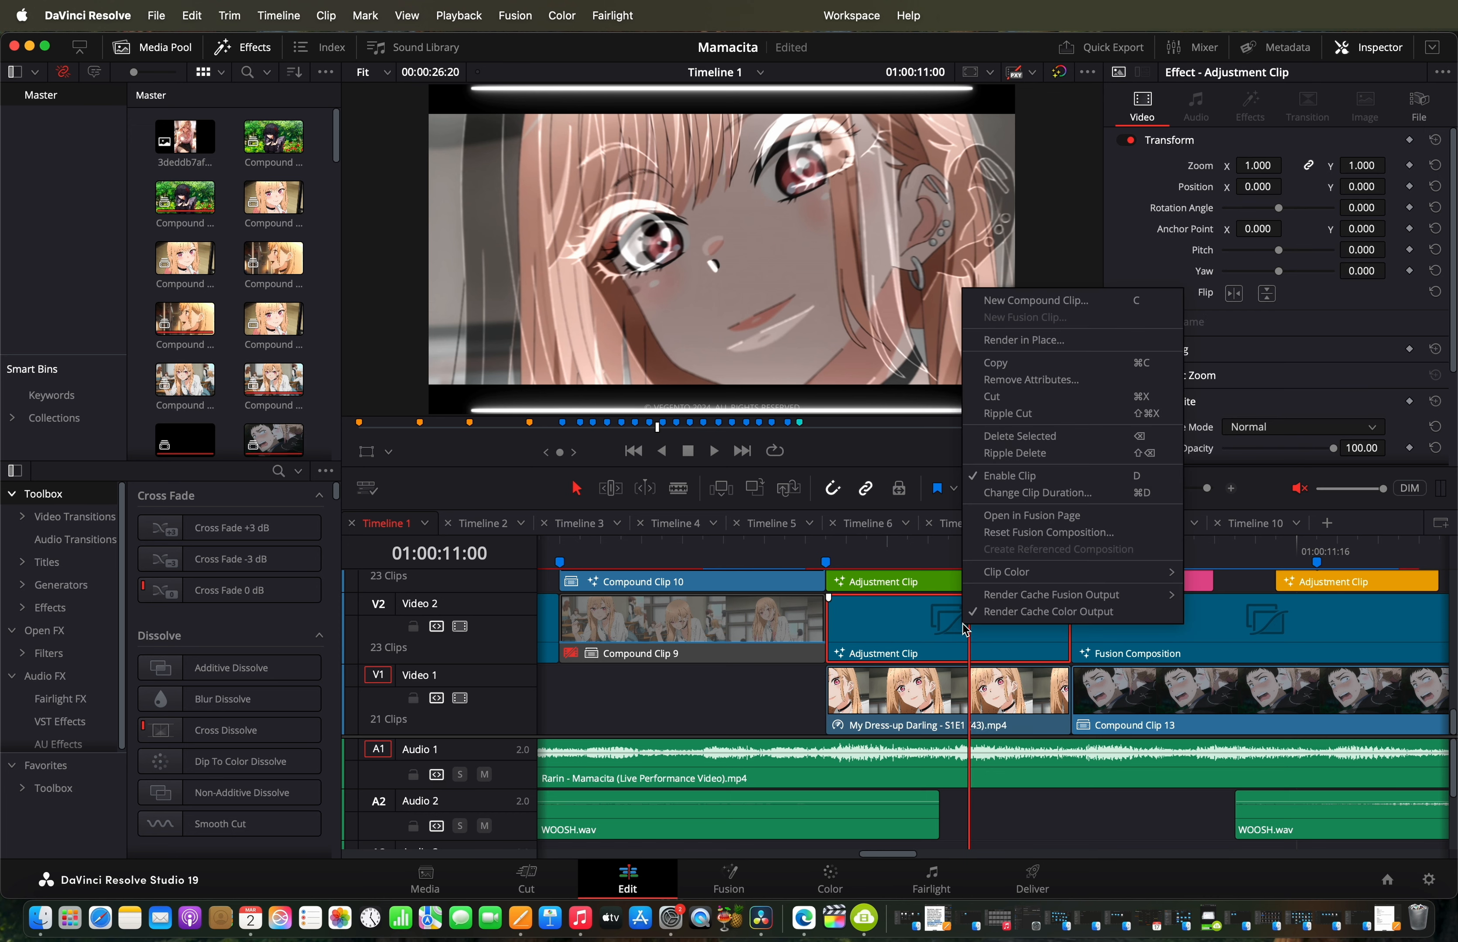
{"action": "left_click", "coordinate": [1024, 522]}
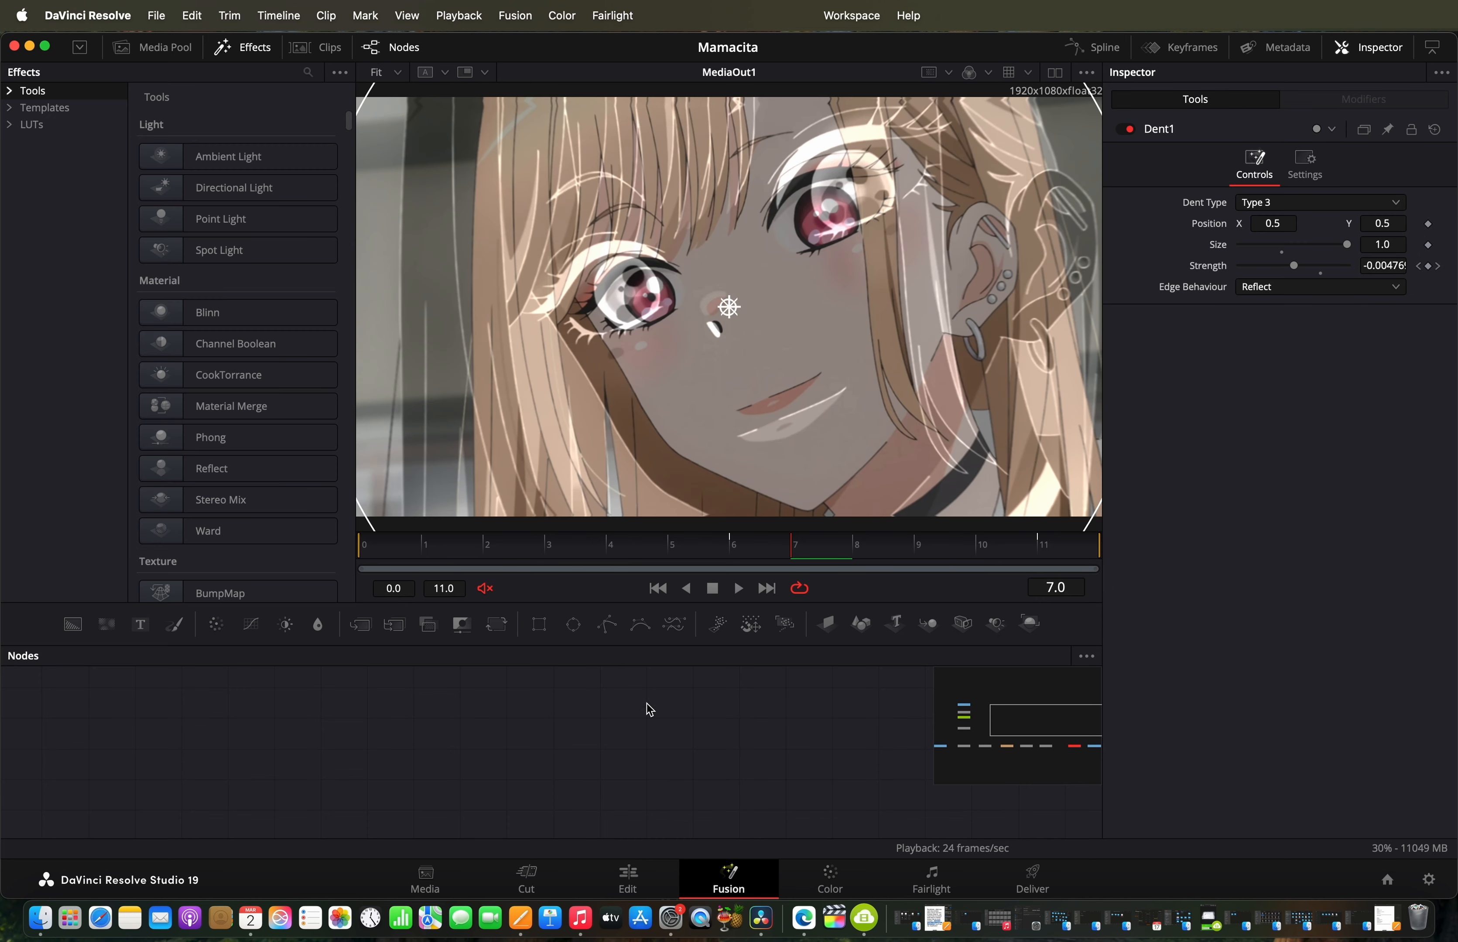
Step: Look over the adjustment clip's node tree and scrub the final MediaOut1 composite to frame 11
{"action": "scroll", "coordinate": [748, 795], "scroll_direction": "down", "scroll_amount": 4}
{"action": "scroll", "coordinate": [748, 795], "scroll_direction": "left", "scroll_amount": 5}
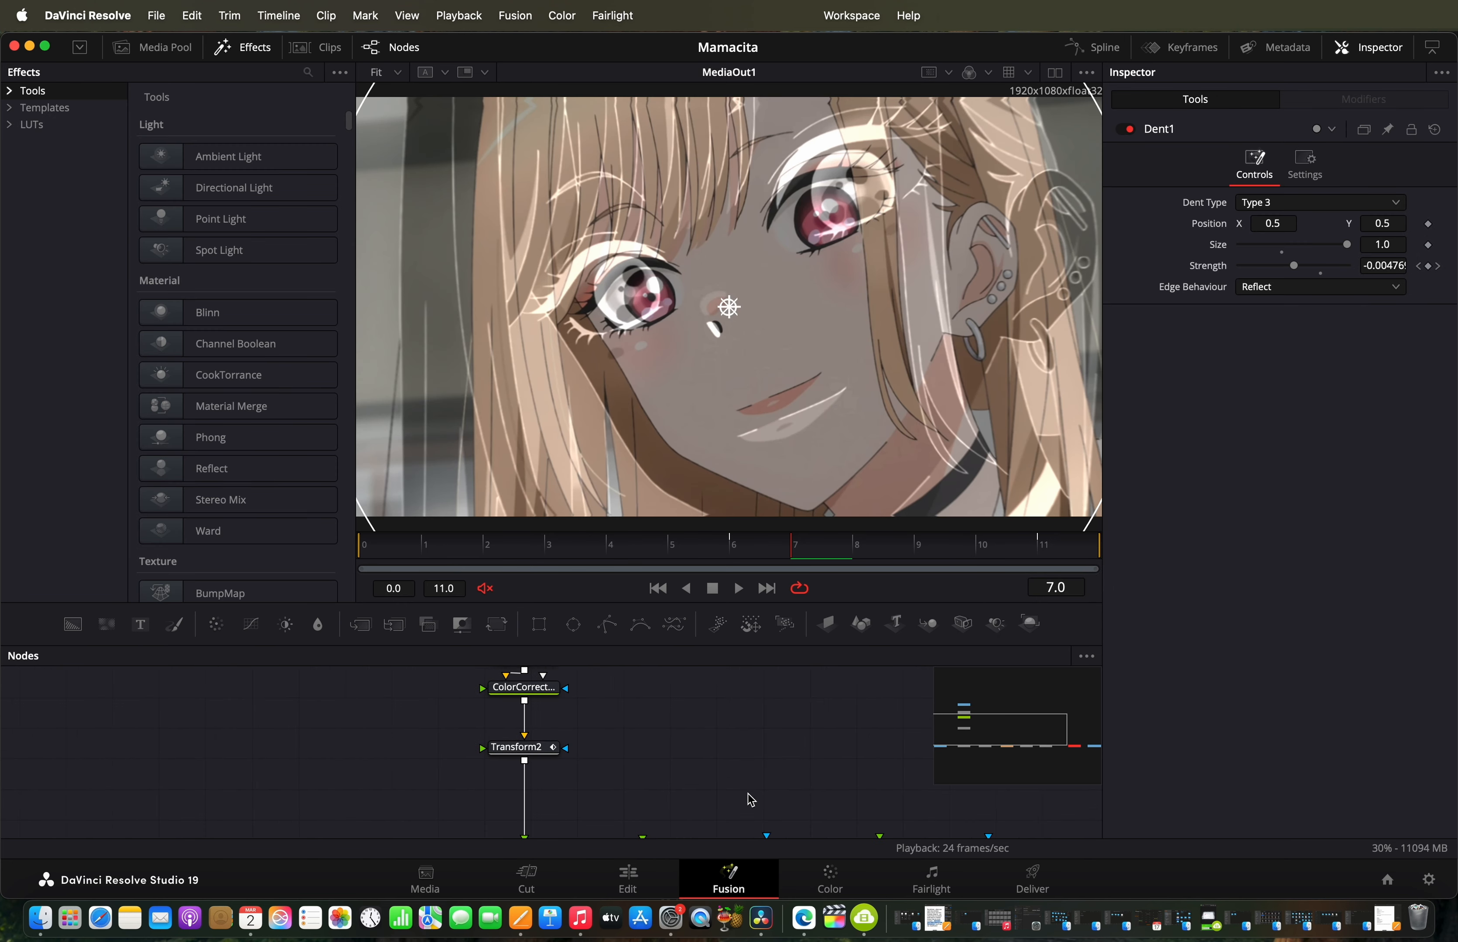
{"action": "scroll", "coordinate": [748, 795], "scroll_direction": "right", "scroll_amount": 3}
{"action": "scroll", "coordinate": [748, 795], "scroll_direction": "up", "scroll_amount": 2}
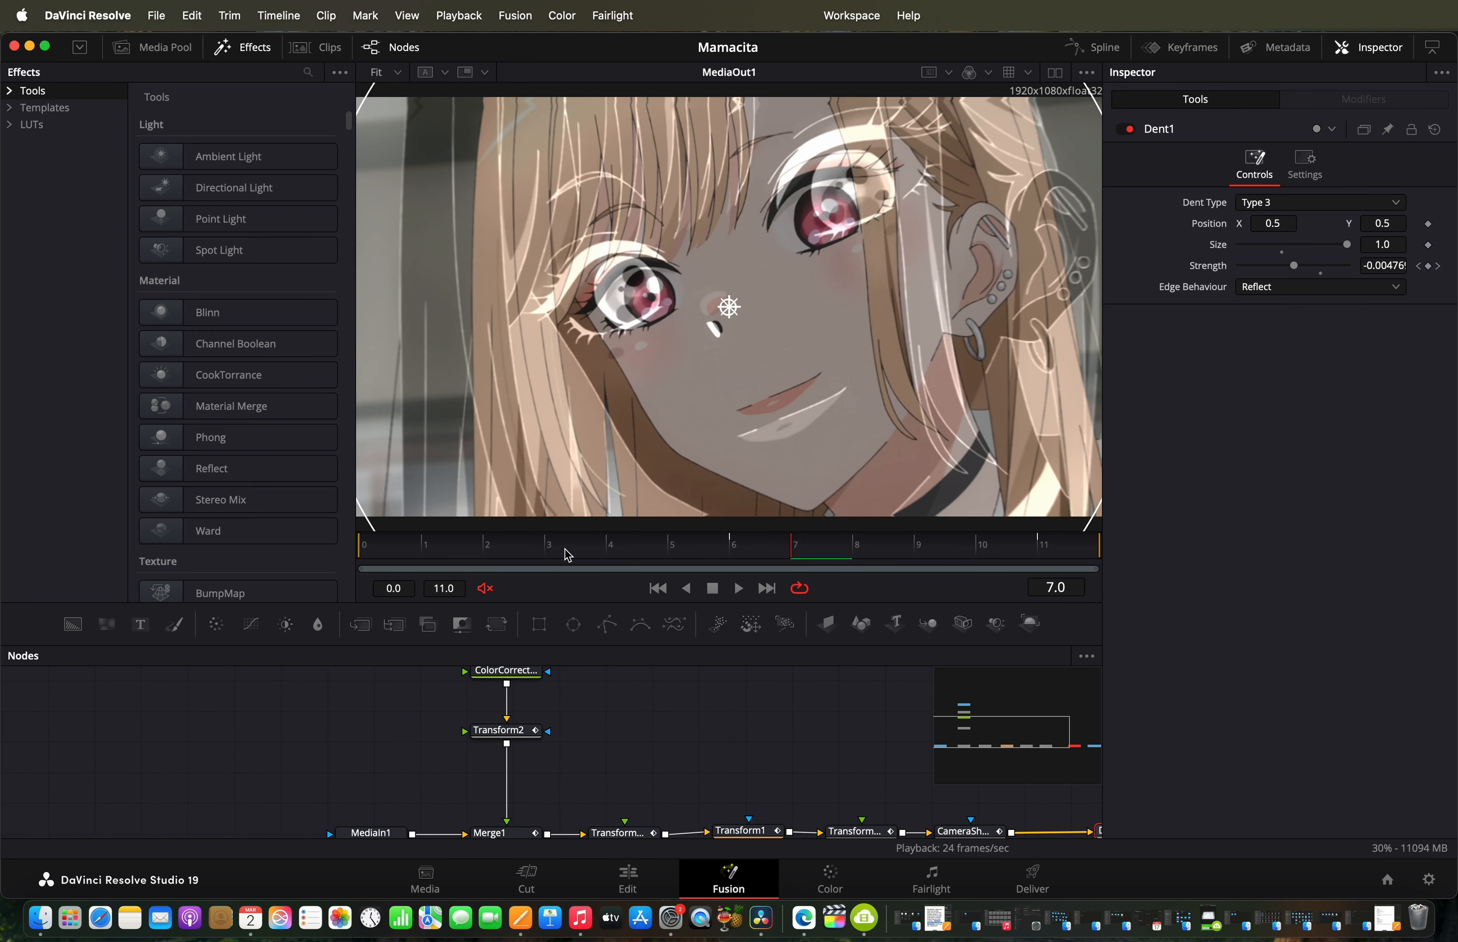
{"action": "left_click_drag", "start_coordinate": [568, 555], "coordinate": [1186, 558]}
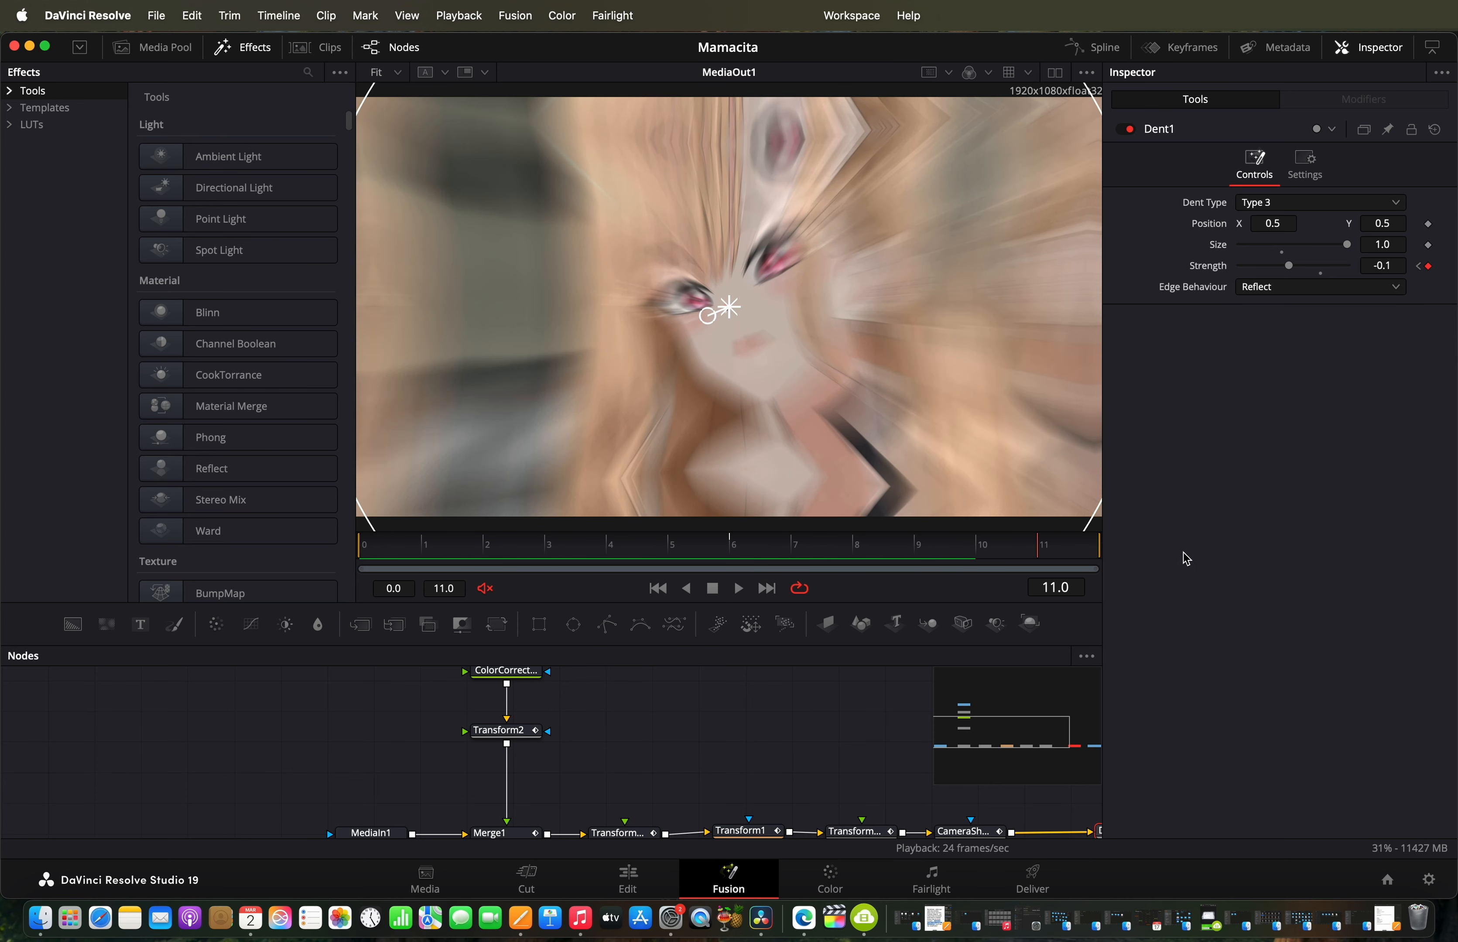
{"action": "scroll", "coordinate": [820, 766], "scroll_direction": "right", "scroll_amount": 4}
{"action": "scroll", "coordinate": [820, 767], "scroll_direction": "left", "scroll_amount": 5}
{"action": "scroll", "coordinate": [820, 767], "scroll_direction": "down", "scroll_amount": 1}
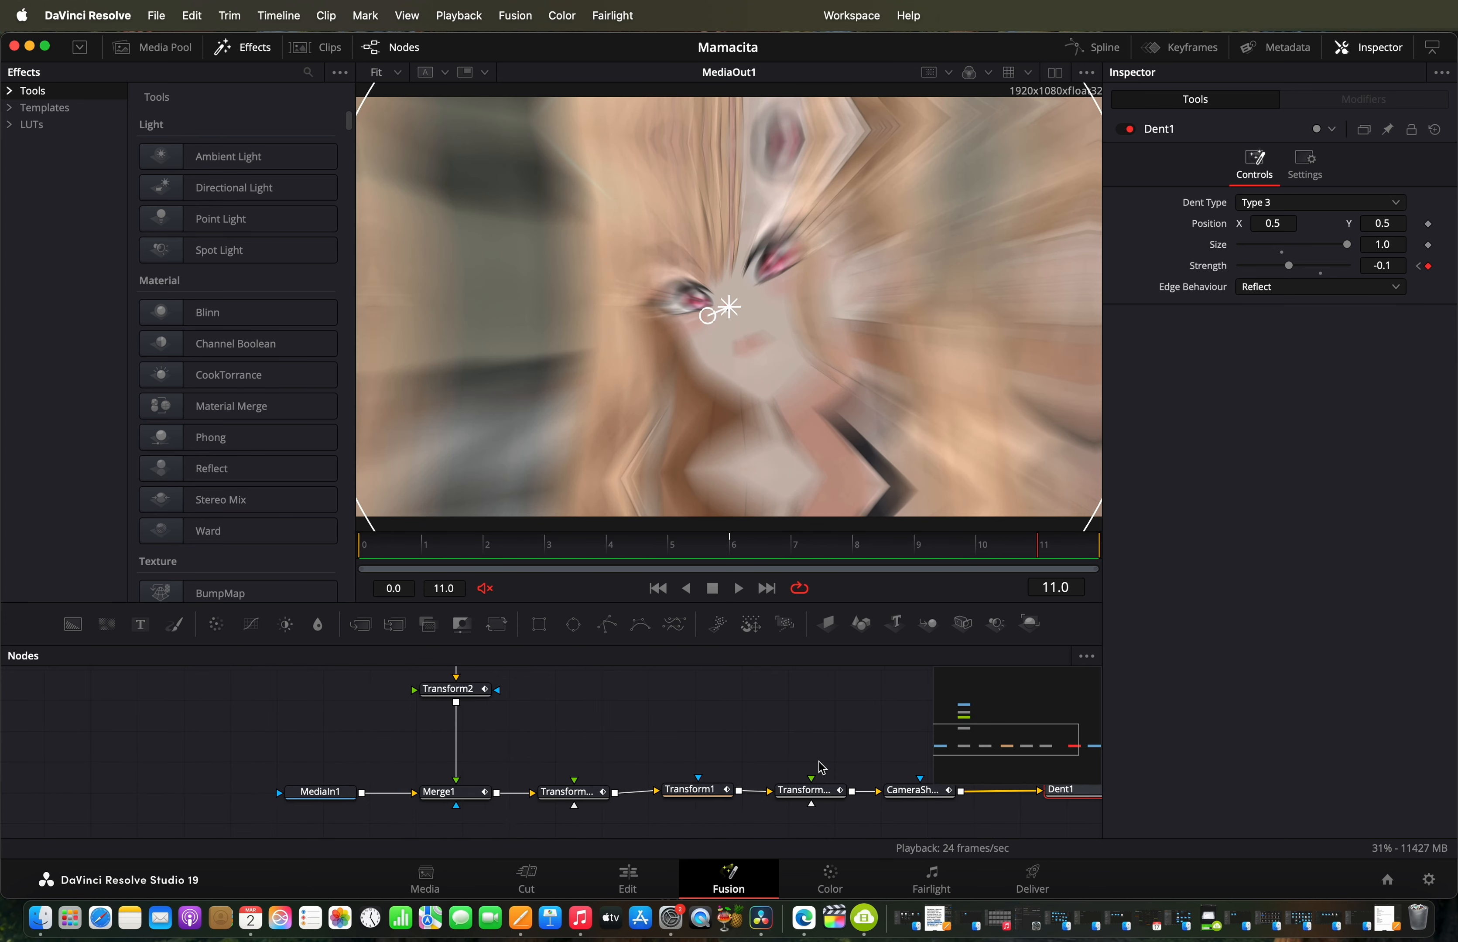
{"action": "scroll", "coordinate": [683, 739], "scroll_direction": "left", "scroll_amount": 3}
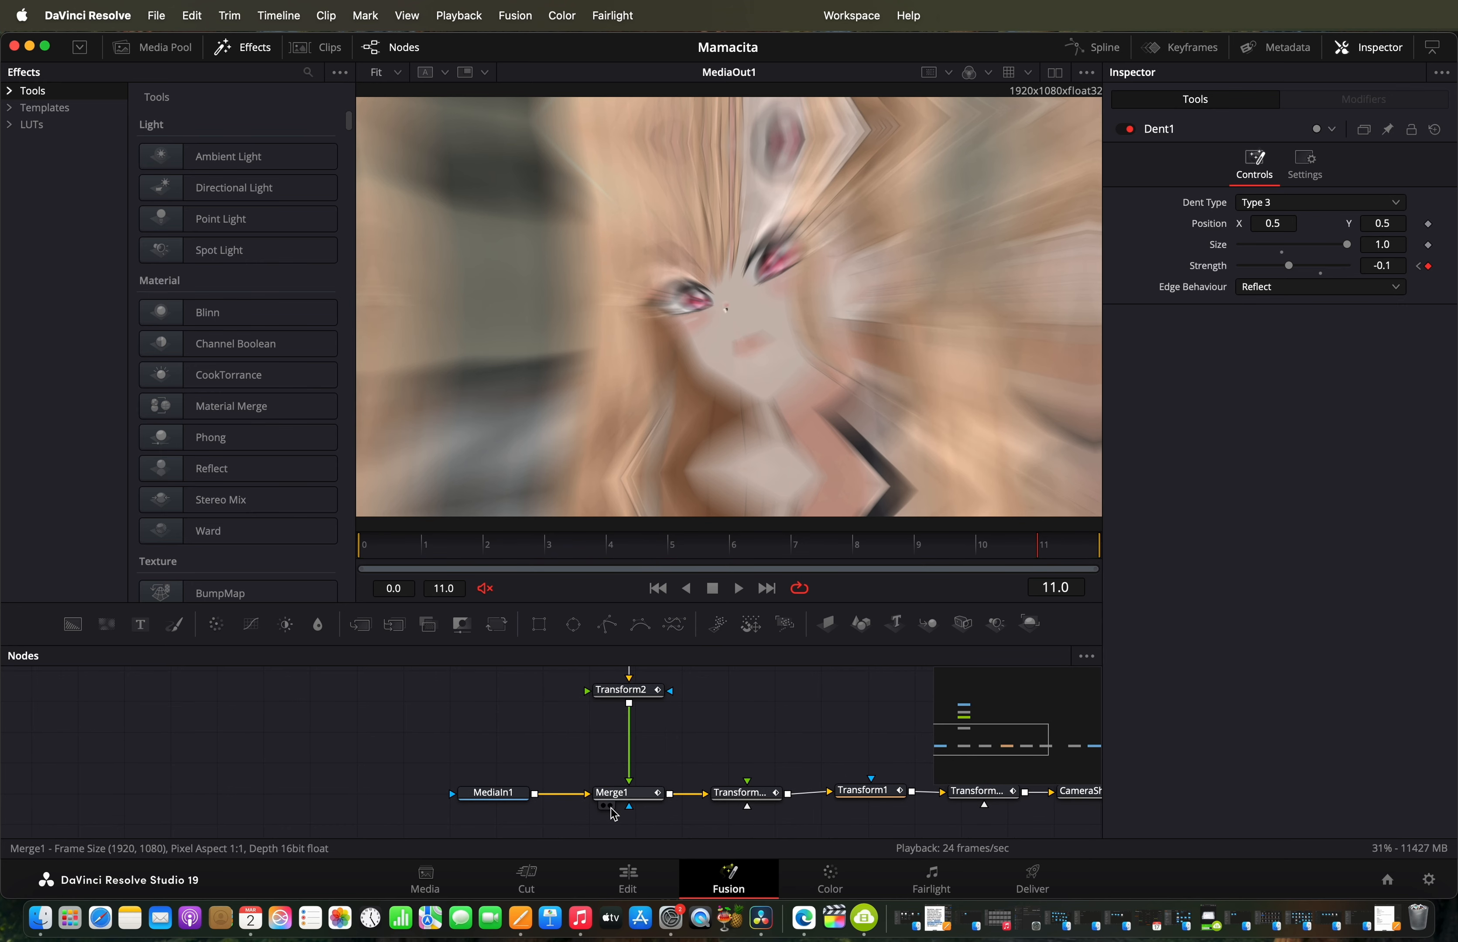
Step: Show the Merge1 output in the viewer and scrub it between frames 0 and 11
{"action": "left_click", "coordinate": [611, 808]}
{"action": "scroll", "coordinate": [634, 791], "scroll_direction": "up", "scroll_amount": 2}
{"action": "left_click_drag", "start_coordinate": [644, 551], "coordinate": [365, 554]}
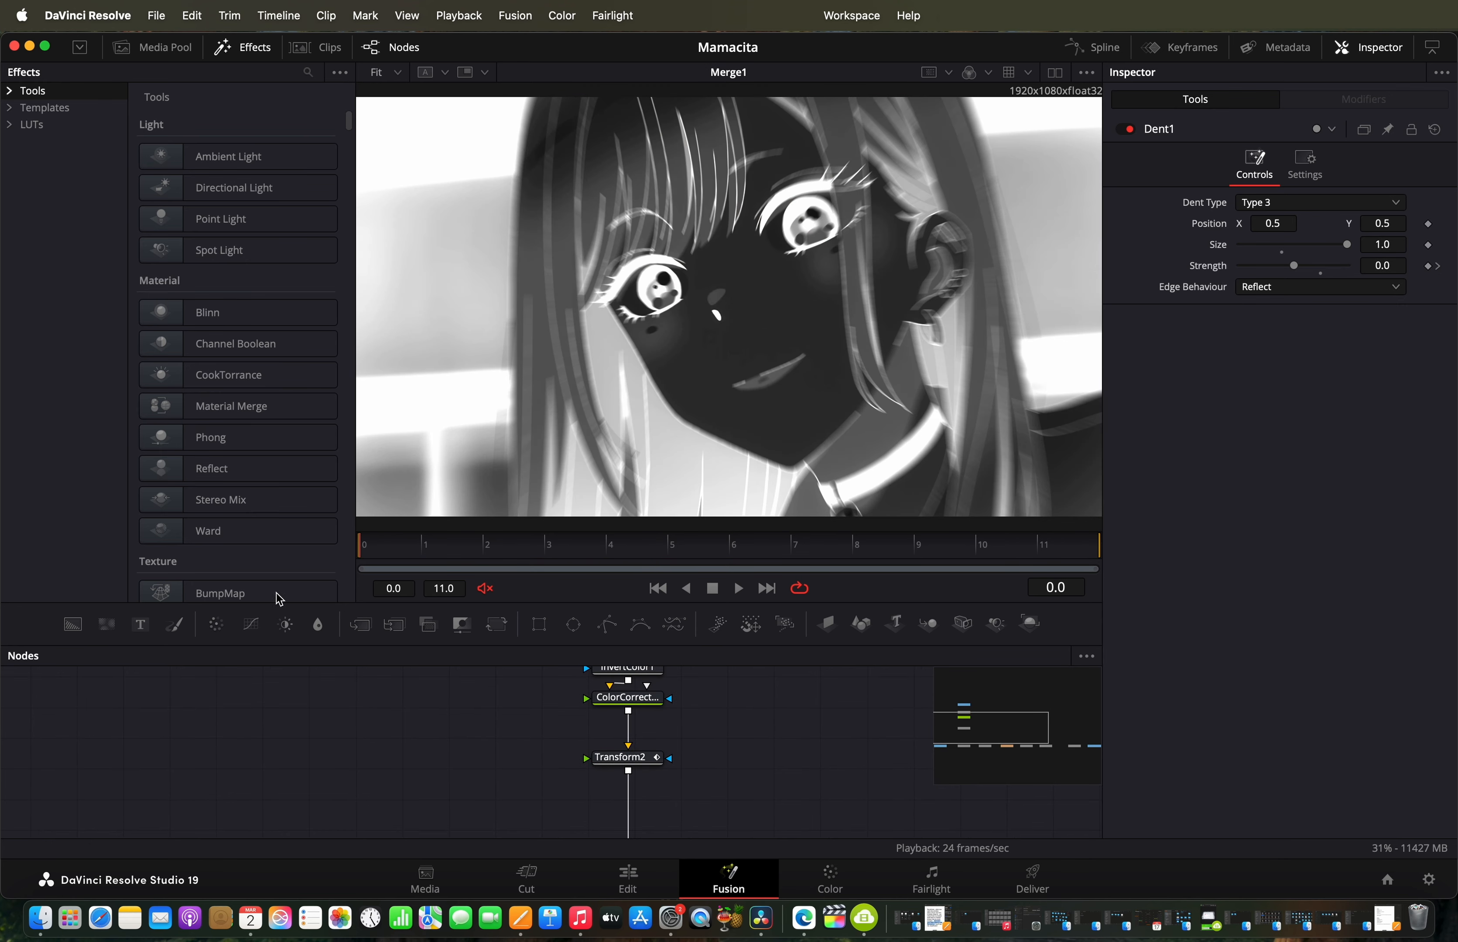
{"action": "left_click_drag", "start_coordinate": [551, 554], "coordinate": [1152, 597]}
{"action": "scroll", "coordinate": [597, 789], "scroll_direction": "down", "scroll_amount": 3}
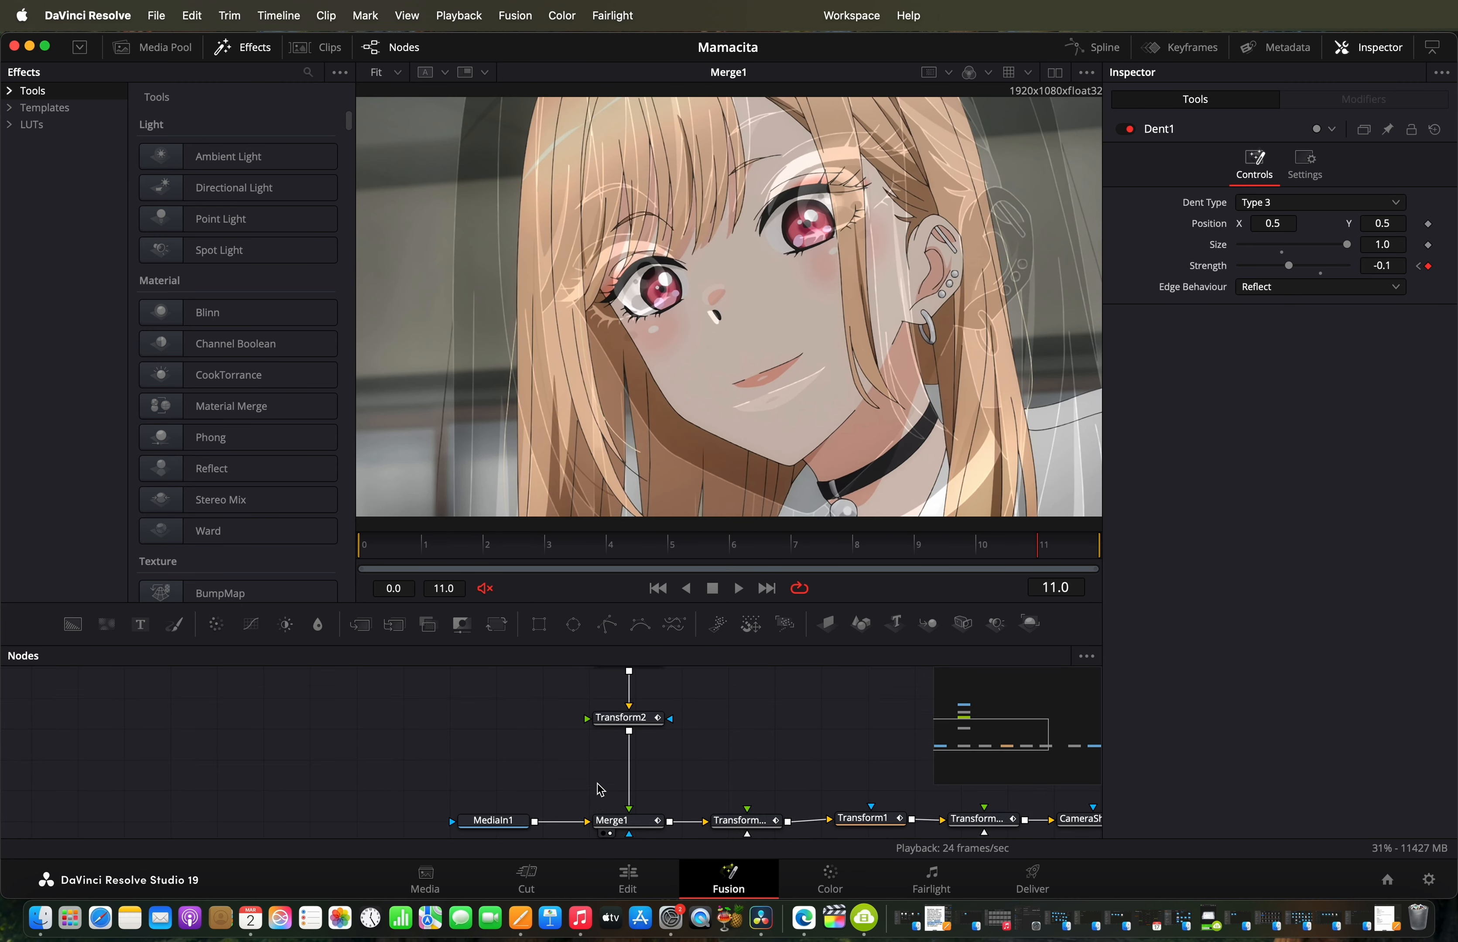
{"action": "scroll", "coordinate": [615, 781], "scroll_direction": "up", "scroll_amount": 3}
{"action": "scroll", "coordinate": [619, 790], "scroll_direction": "down", "scroll_amount": 3}
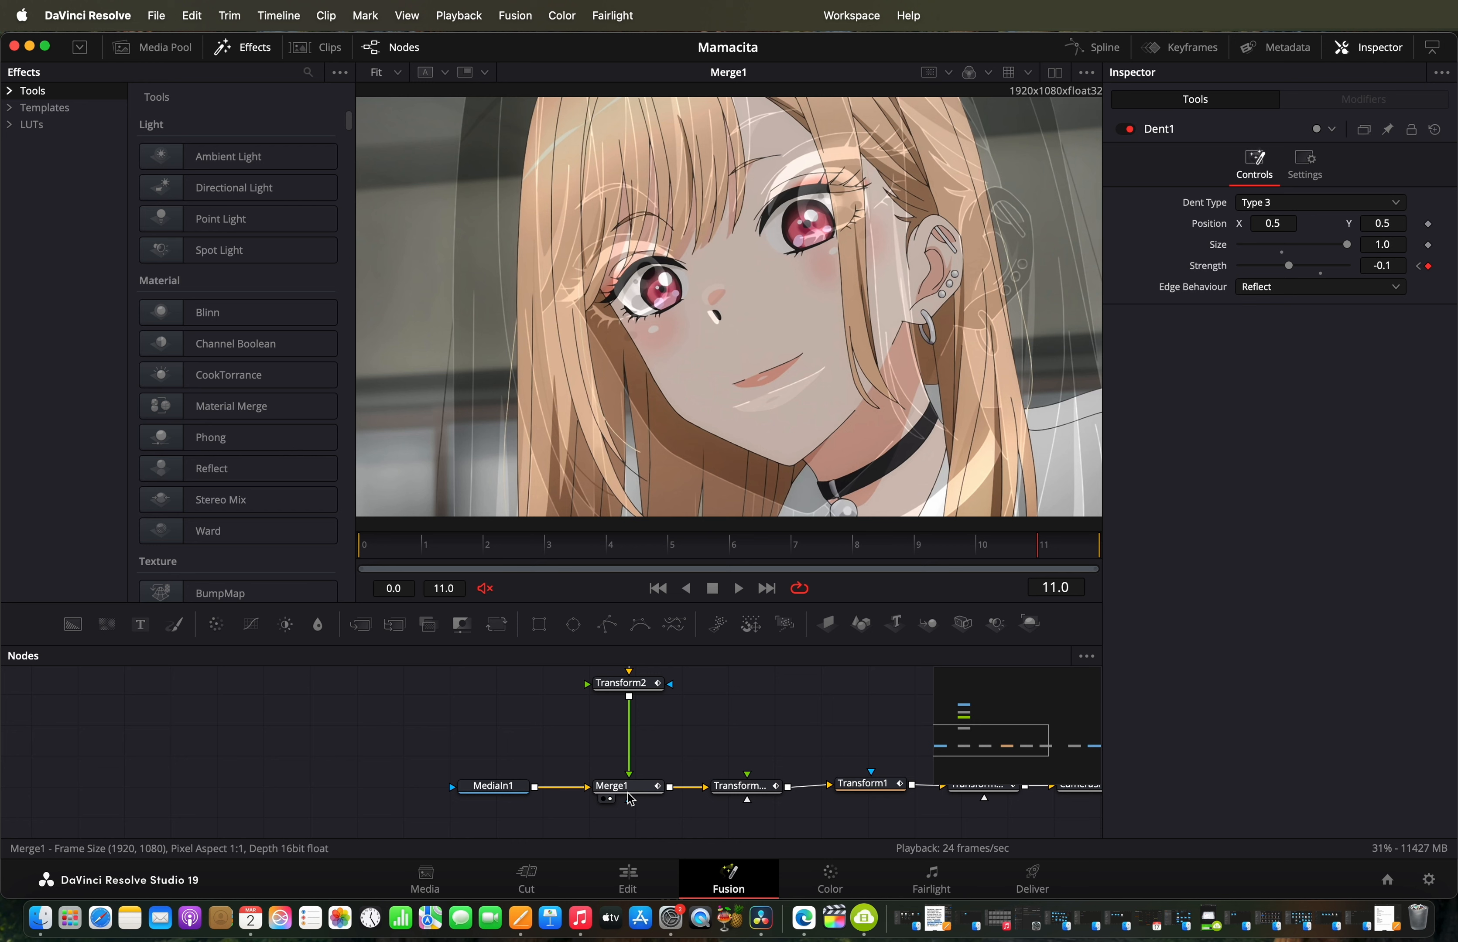
Step: Inspect the Merge1 and MediaIn1_1 settings and preview the MediaIn1_1 source image in the viewer
{"action": "left_click", "coordinate": [629, 797]}
{"action": "scroll", "coordinate": [644, 680], "scroll_direction": "up", "scroll_amount": 5}
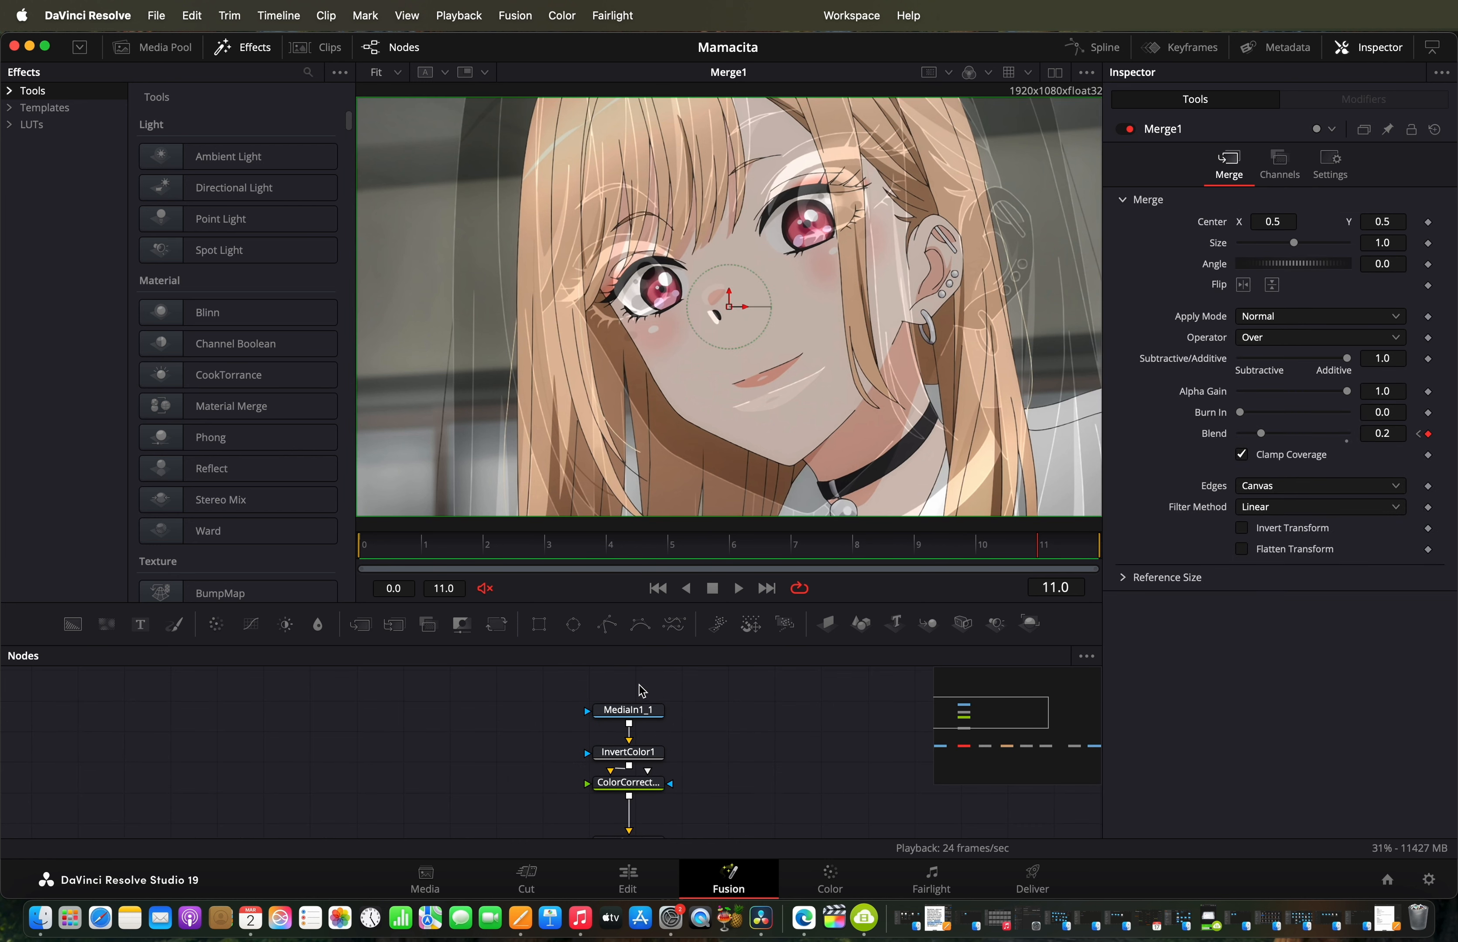
{"action": "left_click", "coordinate": [630, 710]}
{"action": "scroll", "coordinate": [613, 772], "scroll_direction": "down", "scroll_amount": 5}
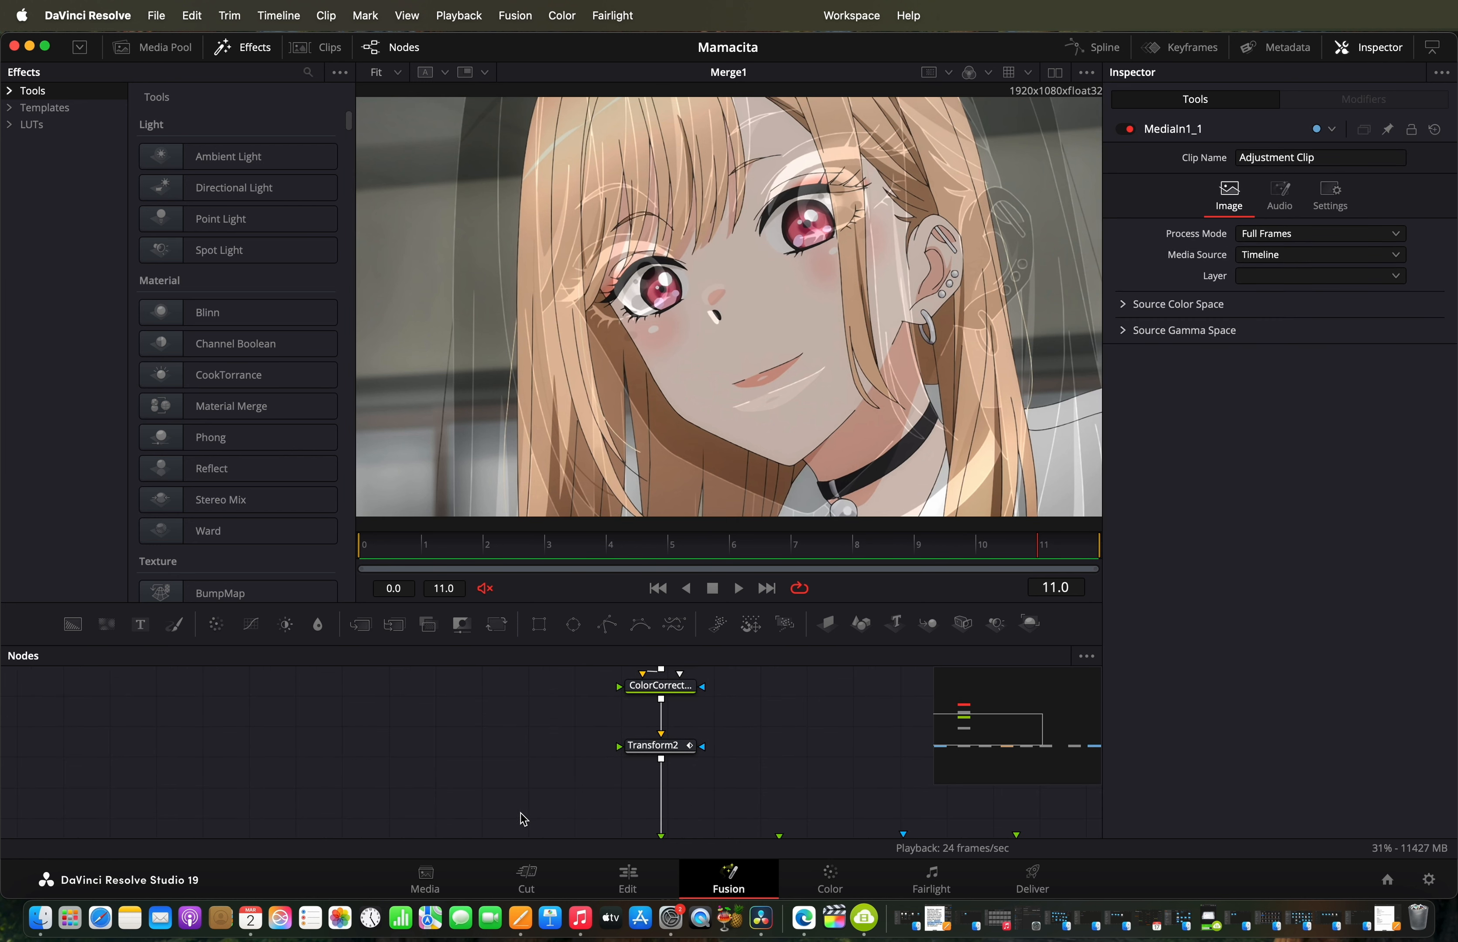
{"action": "scroll", "coordinate": [554, 795], "scroll_direction": "up", "scroll_amount": 5}
{"action": "left_click", "coordinate": [605, 697]}
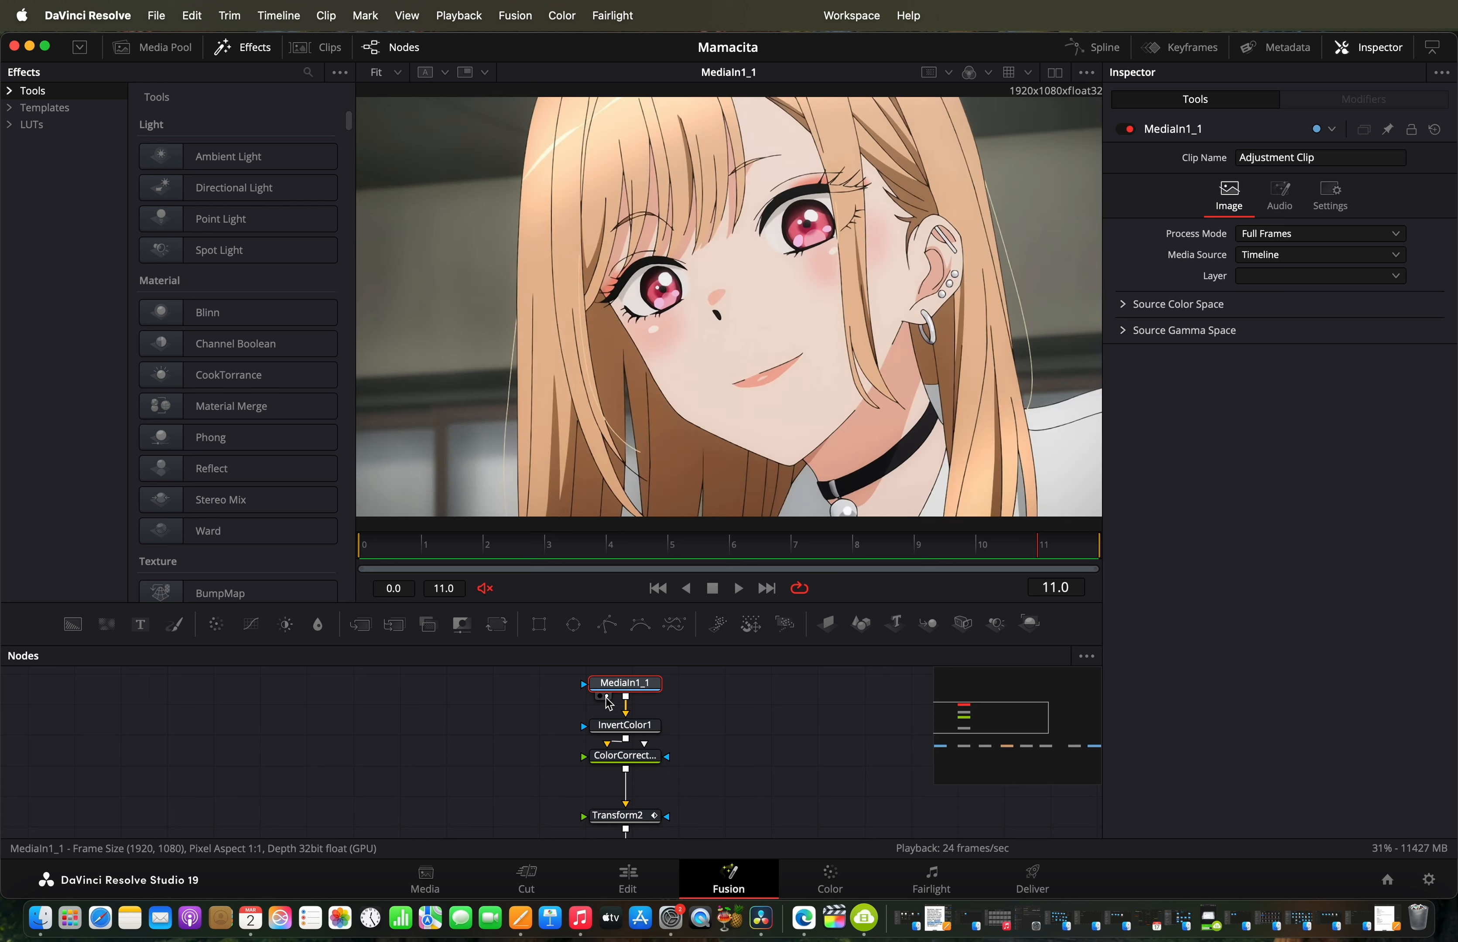
{"action": "left_click", "coordinate": [575, 553]}
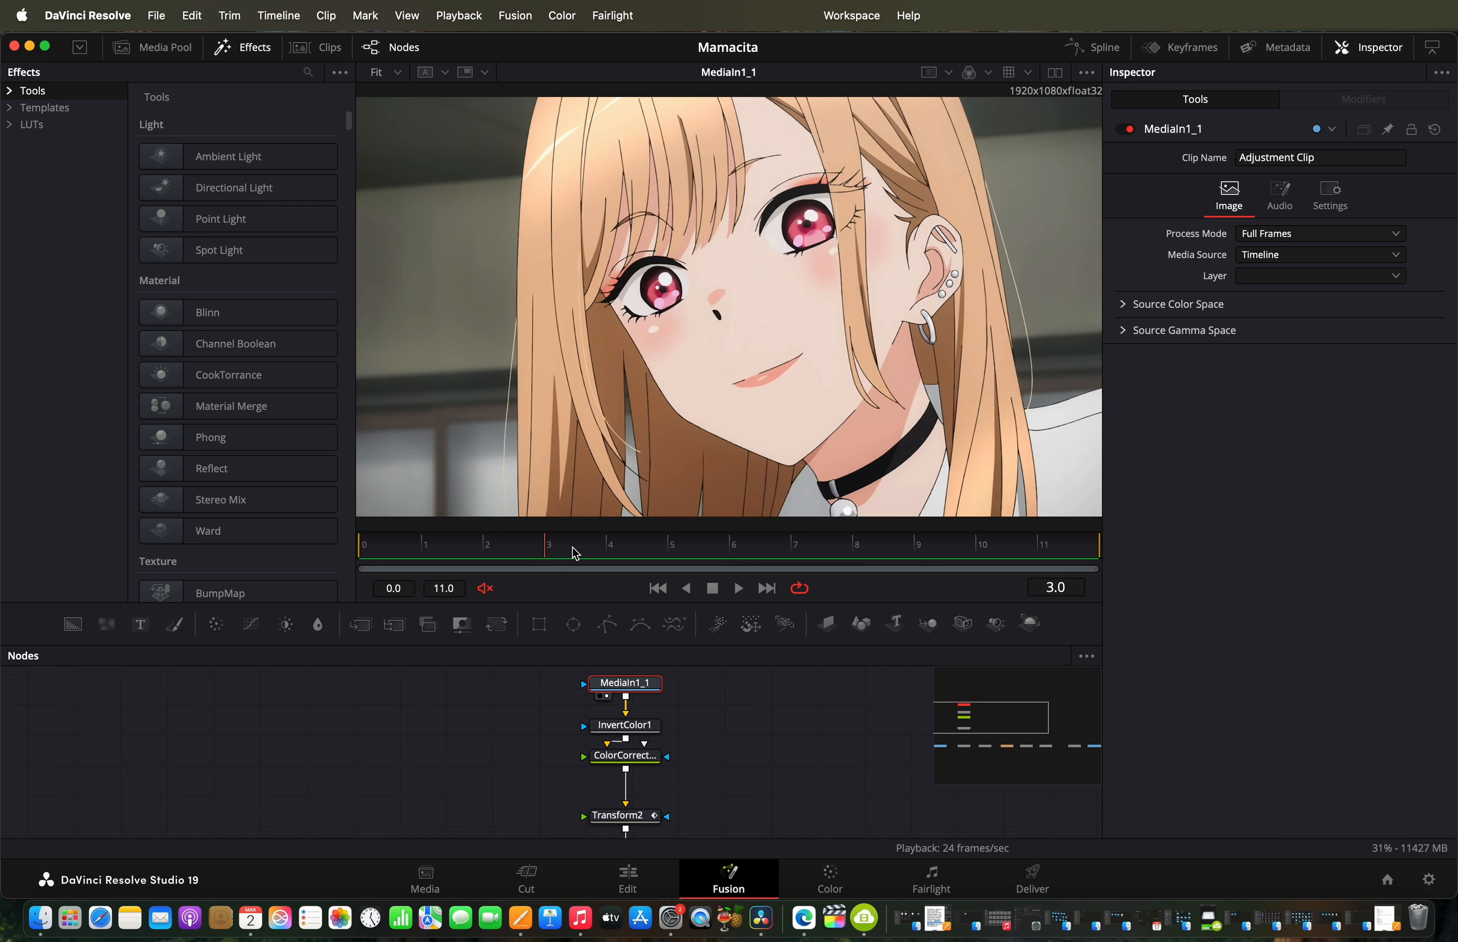
Step: Preview the InvertColor1 result, inspect the ColorCorrector1 settings and show its output in the viewer
{"action": "left_click", "coordinate": [605, 739]}
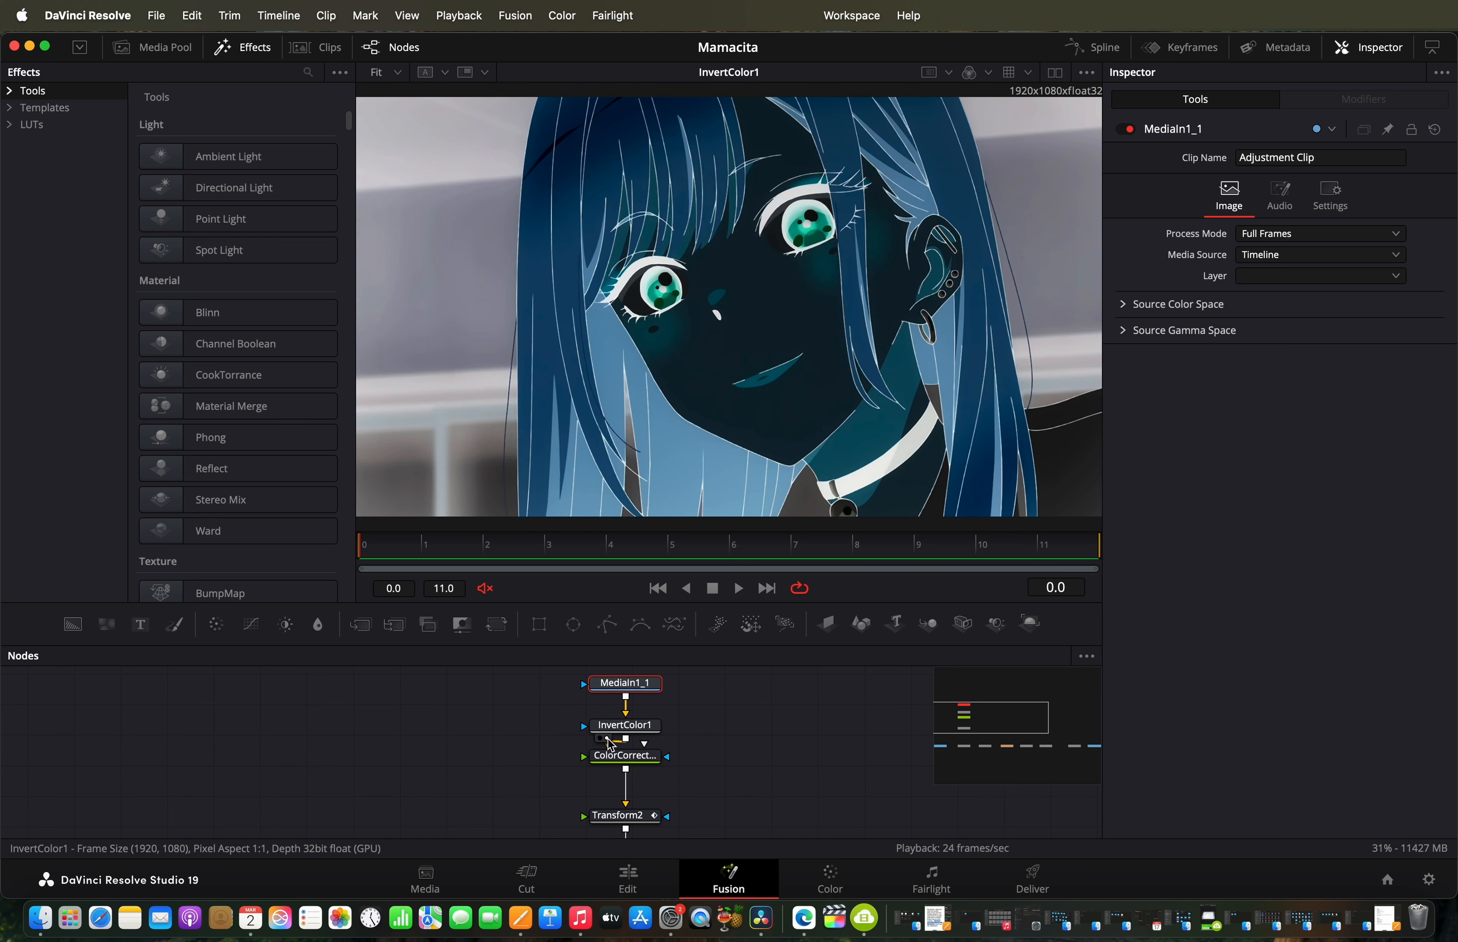
{"action": "left_click_drag", "start_coordinate": [770, 541], "coordinate": [273, 556]}
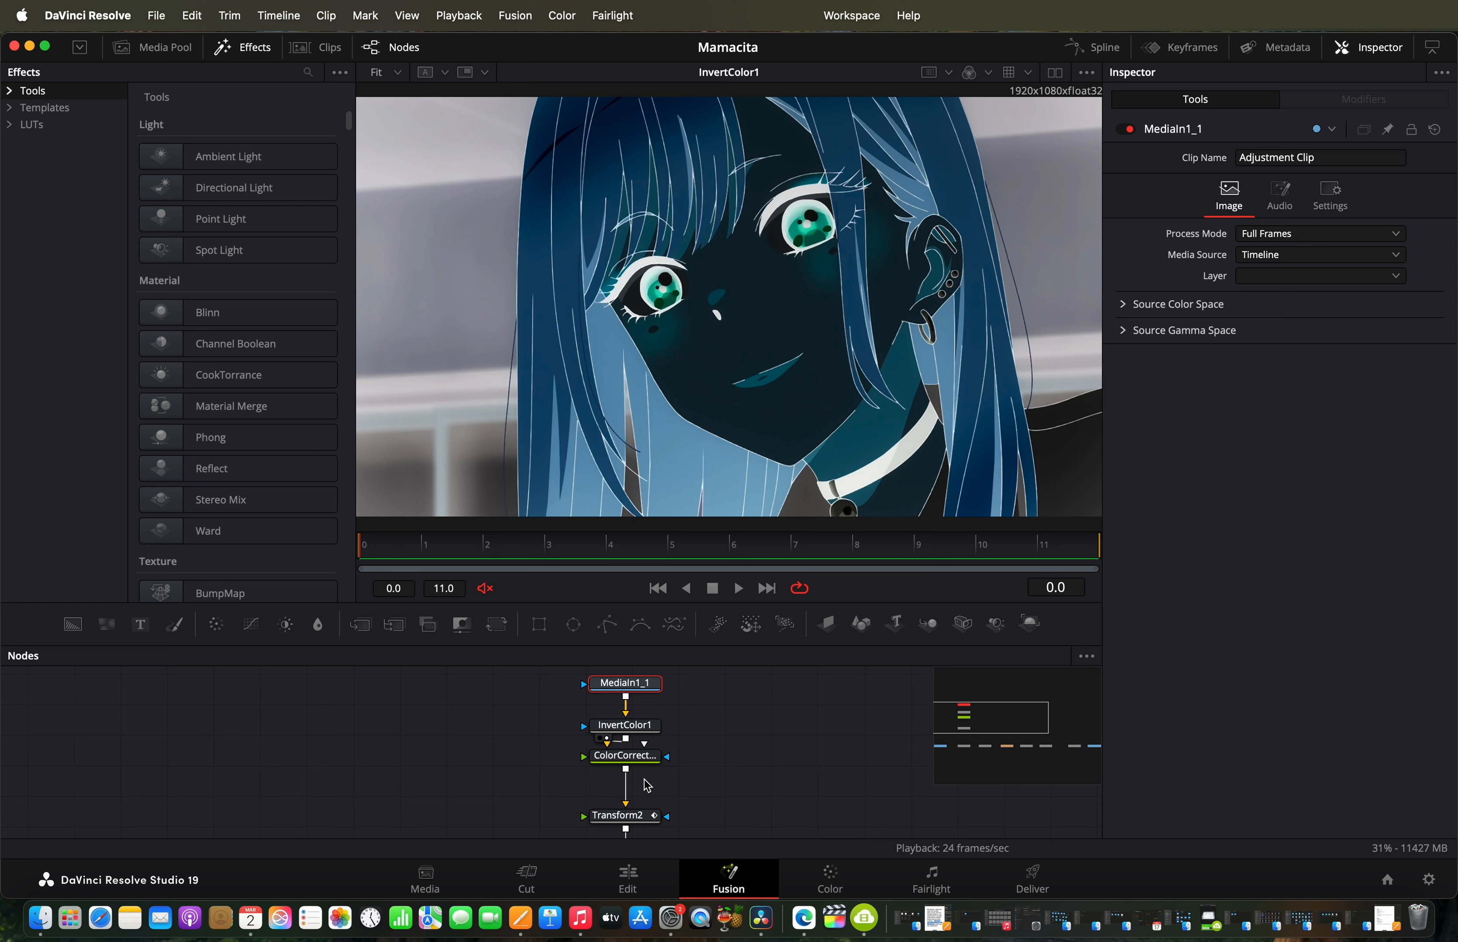
{"action": "scroll", "coordinate": [644, 781], "scroll_direction": "down", "scroll_amount": 2}
{"action": "left_click_drag", "start_coordinate": [639, 737], "coordinate": [639, 747]}
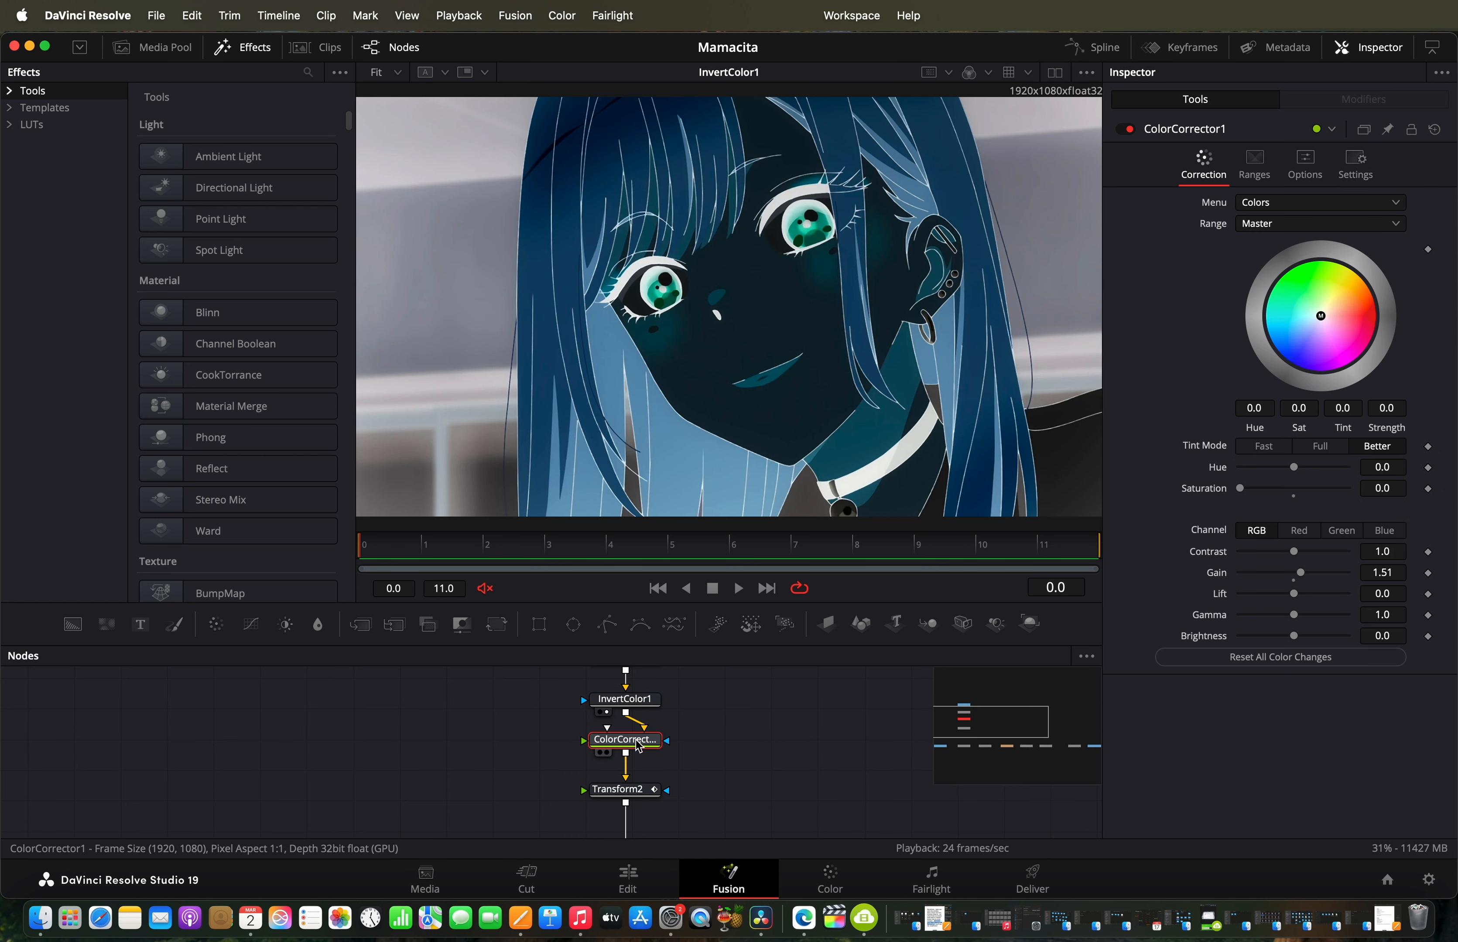
{"action": "left_click", "coordinate": [606, 754]}
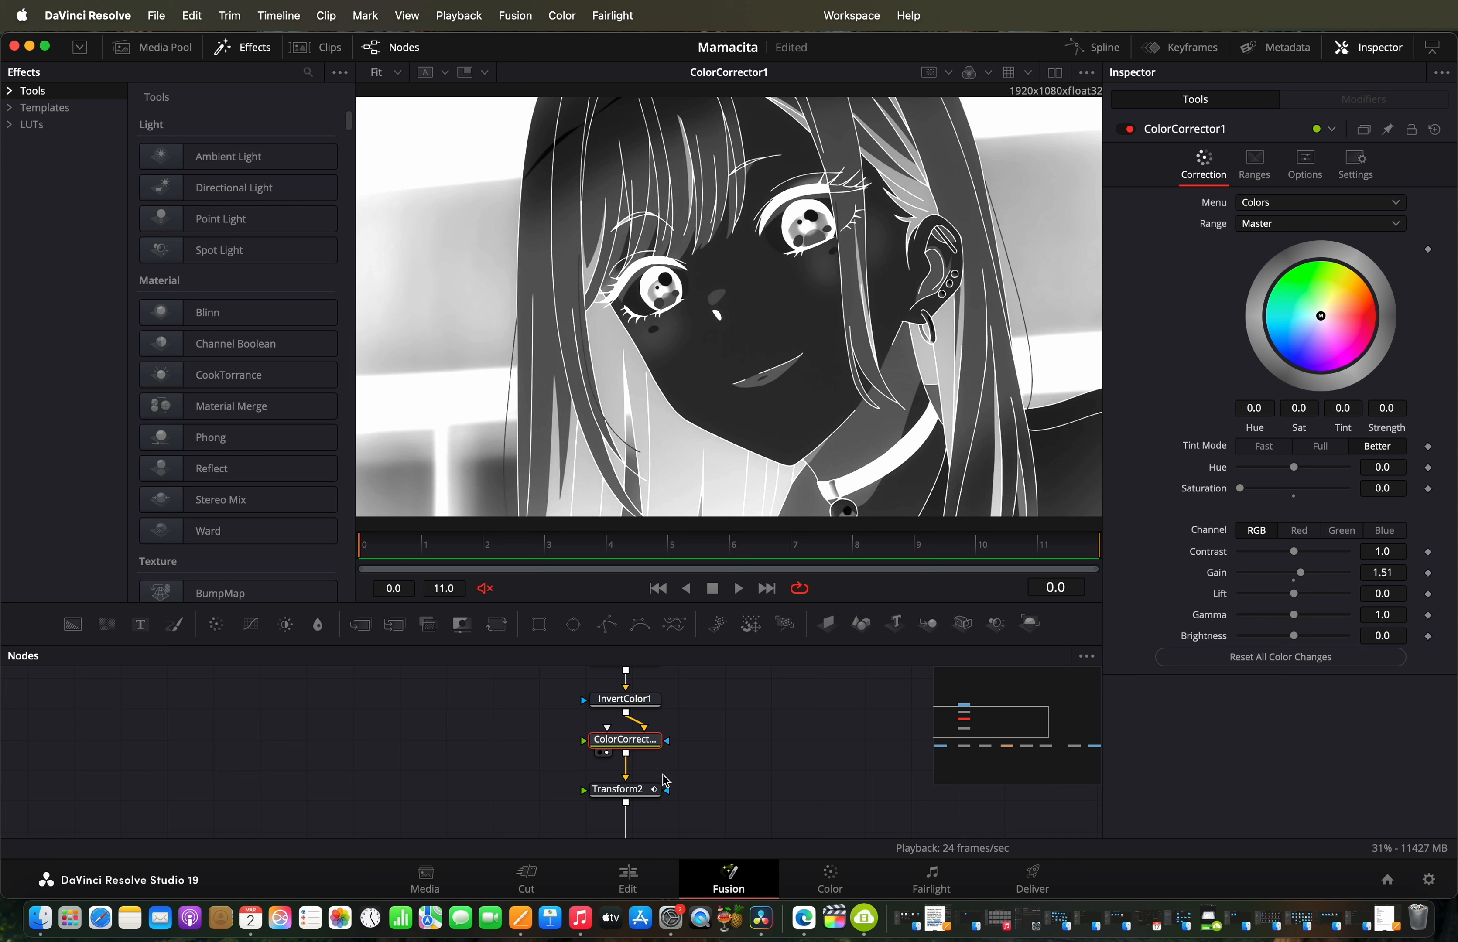
Step: Show Transform2 in the viewer, scrub its zoom animation to frame 11 and inspect its controls
{"action": "scroll", "coordinate": [663, 775], "scroll_direction": "down", "scroll_amount": 3}
{"action": "left_click", "coordinate": [605, 741]}
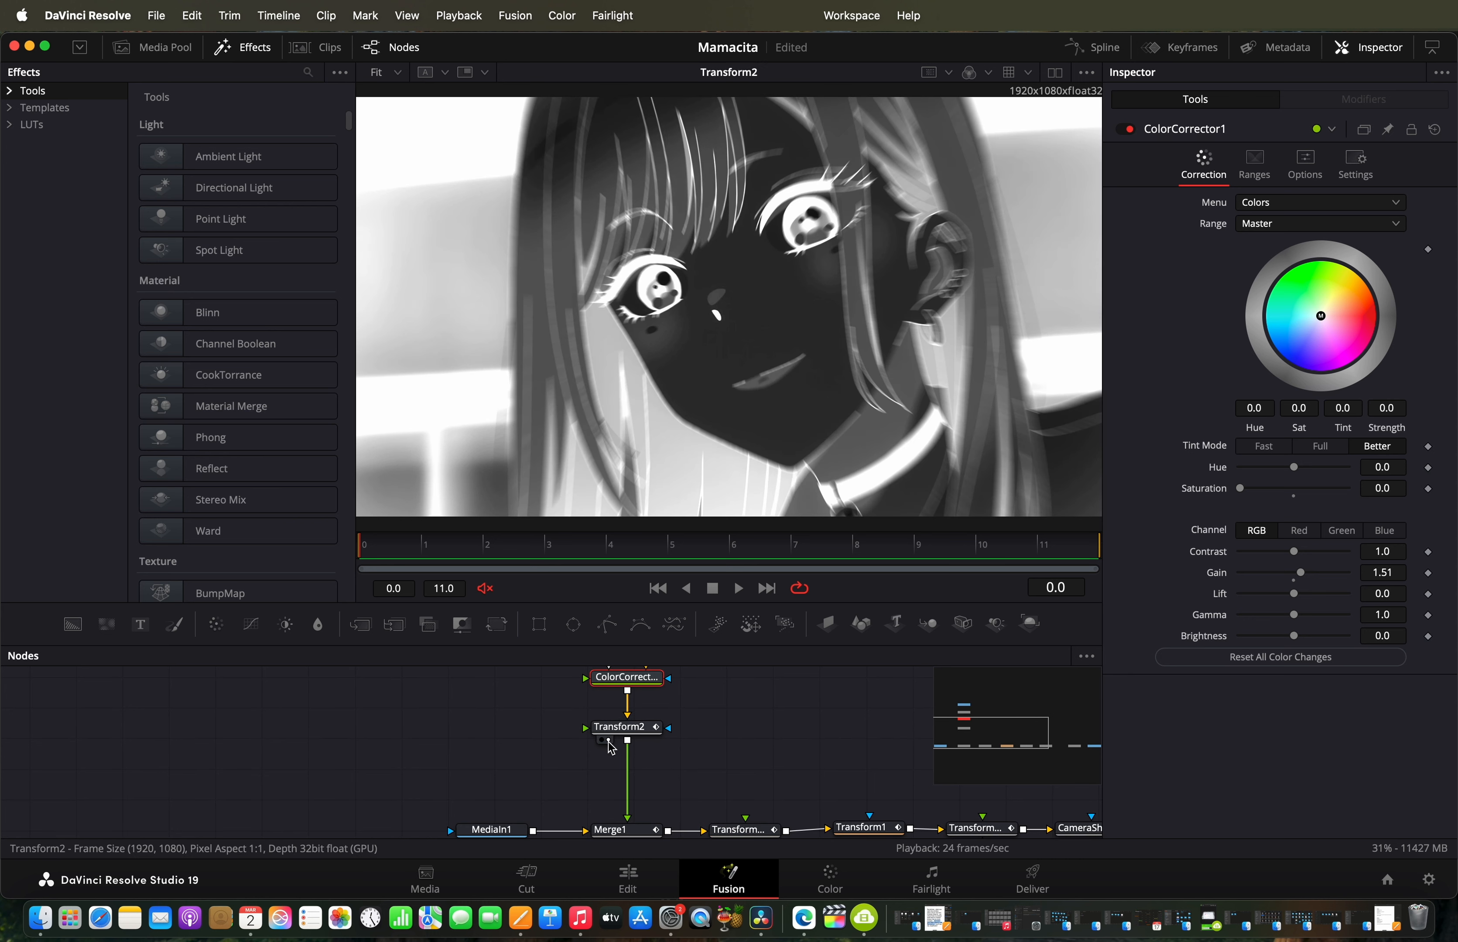
{"action": "left_click_drag", "start_coordinate": [570, 553], "coordinate": [1215, 534]}
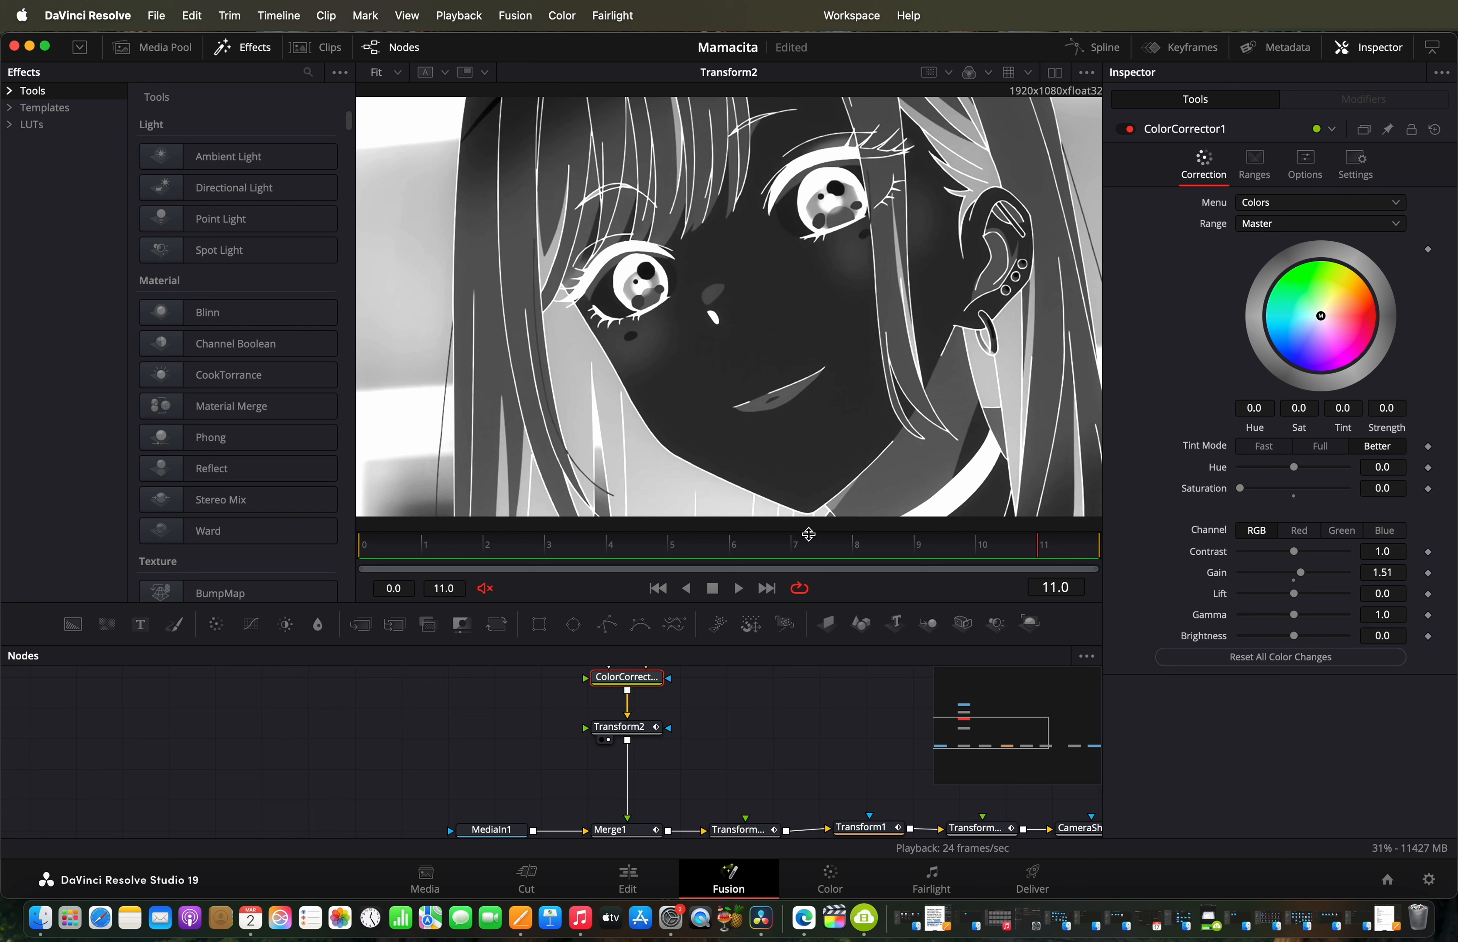
{"action": "left_click_drag", "start_coordinate": [839, 553], "coordinate": [1279, 553]}
{"action": "left_click", "coordinate": [637, 727]}
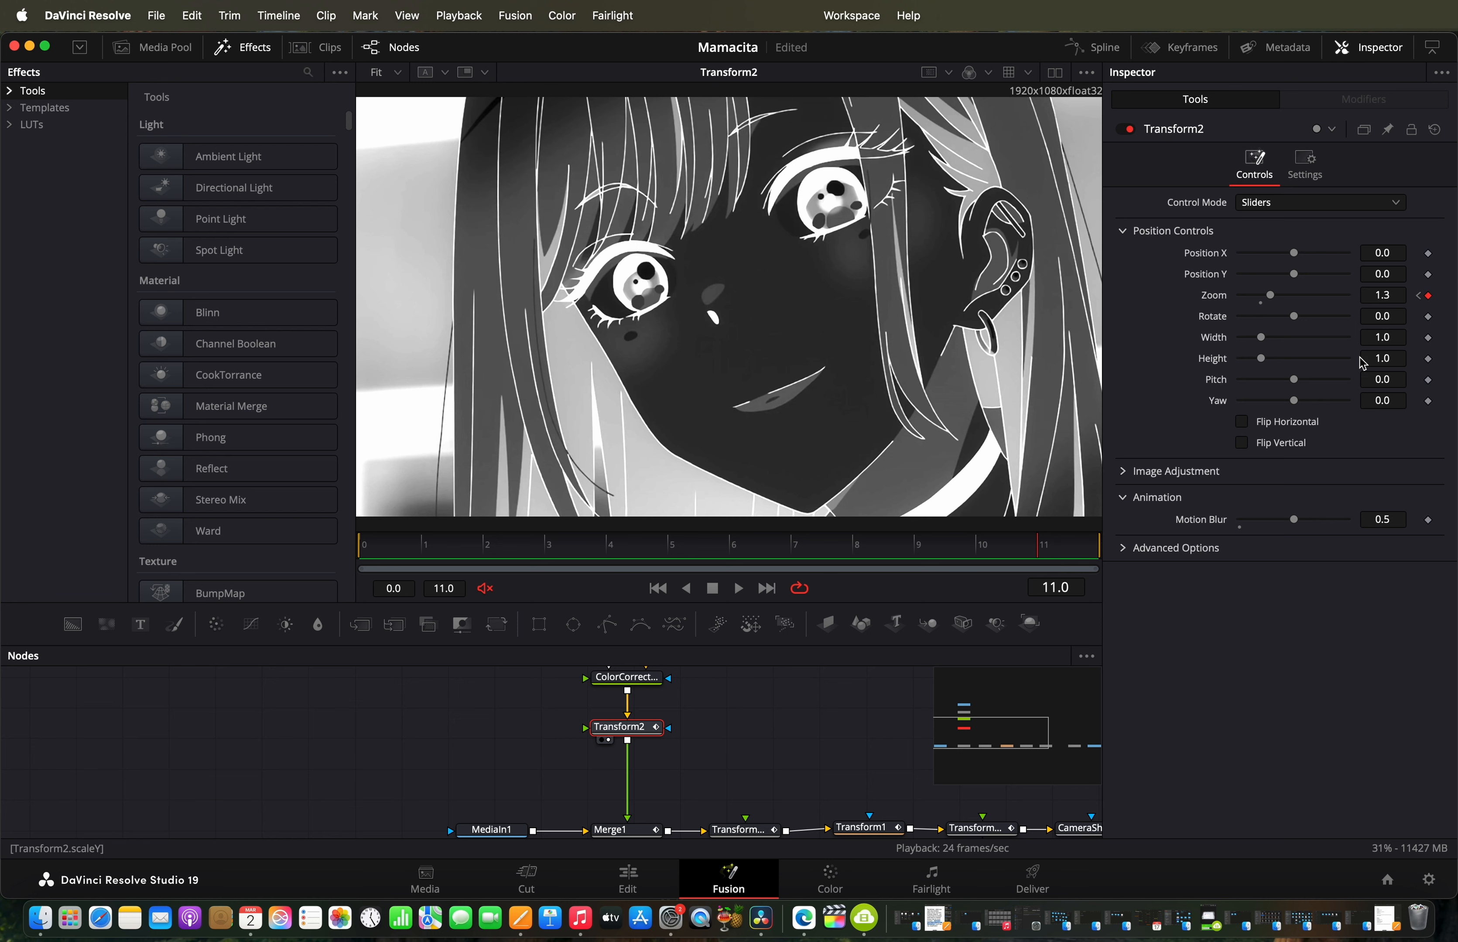
{"action": "scroll", "coordinate": [554, 772], "scroll_direction": "down", "scroll_amount": 2}
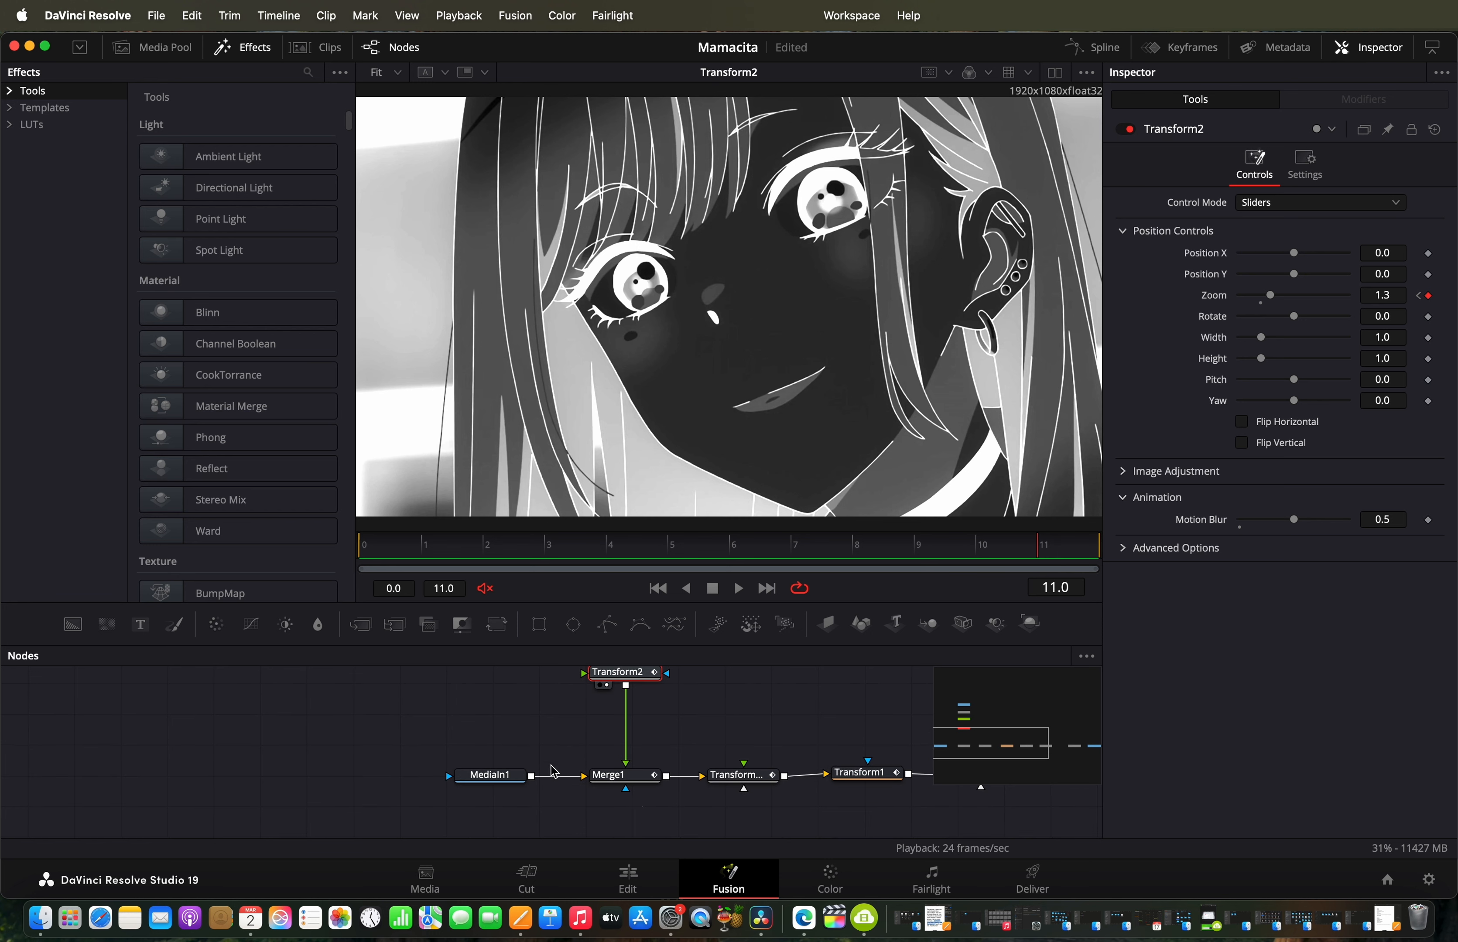
Step: Show Merge1 in the viewer with its settings and scrub frames 0 to 11 to examine the Blend keyframes
{"action": "left_click", "coordinate": [607, 789]}
{"action": "left_click", "coordinate": [619, 777]}
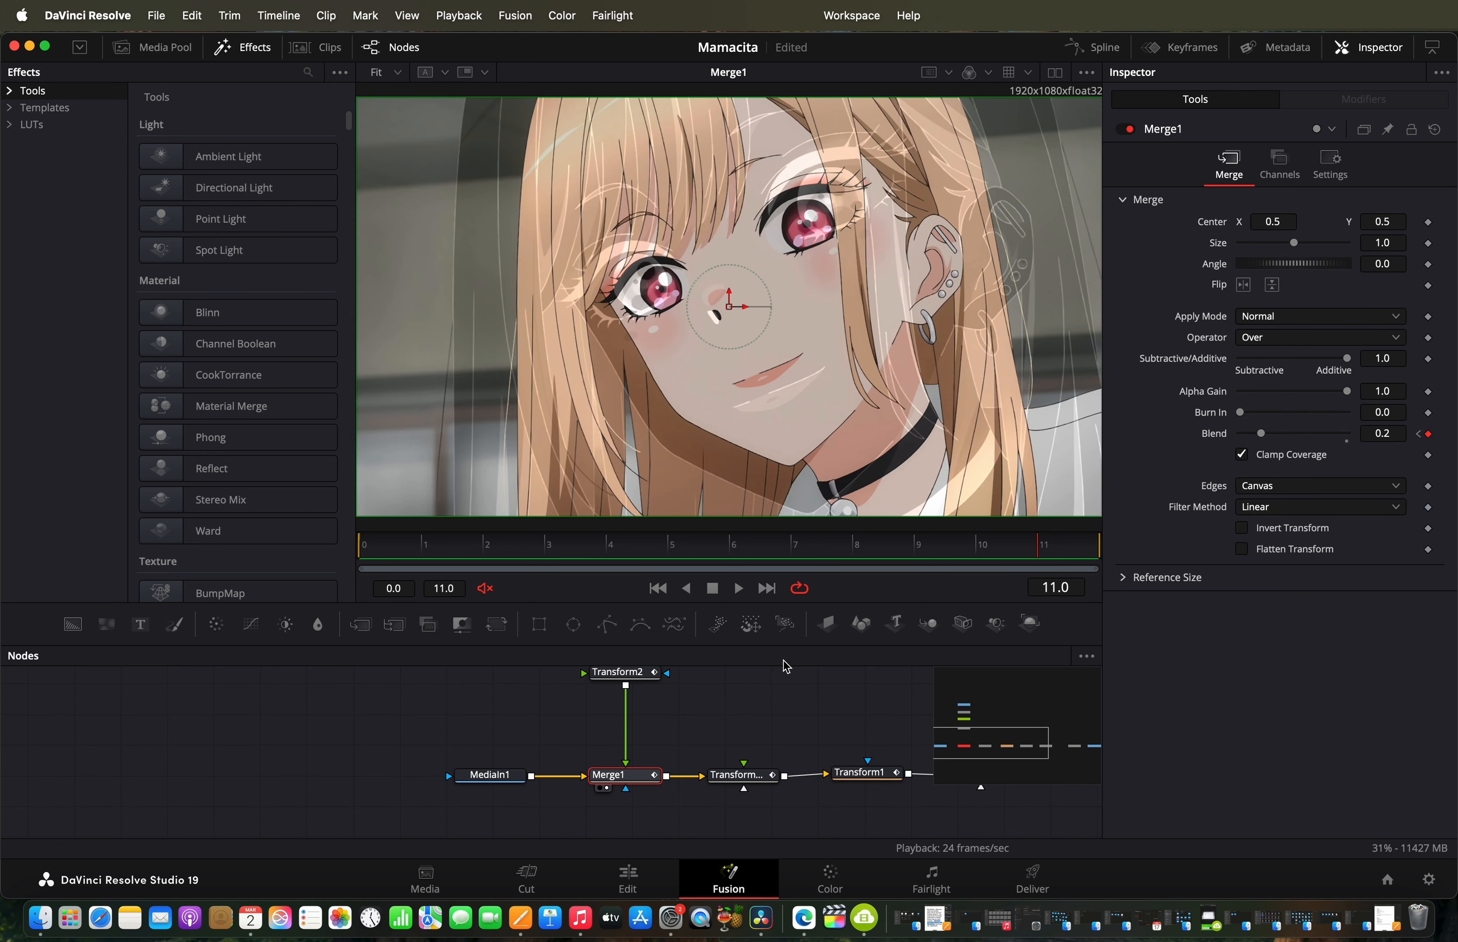
{"action": "left_click_drag", "start_coordinate": [1032, 546], "coordinate": [285, 662]}
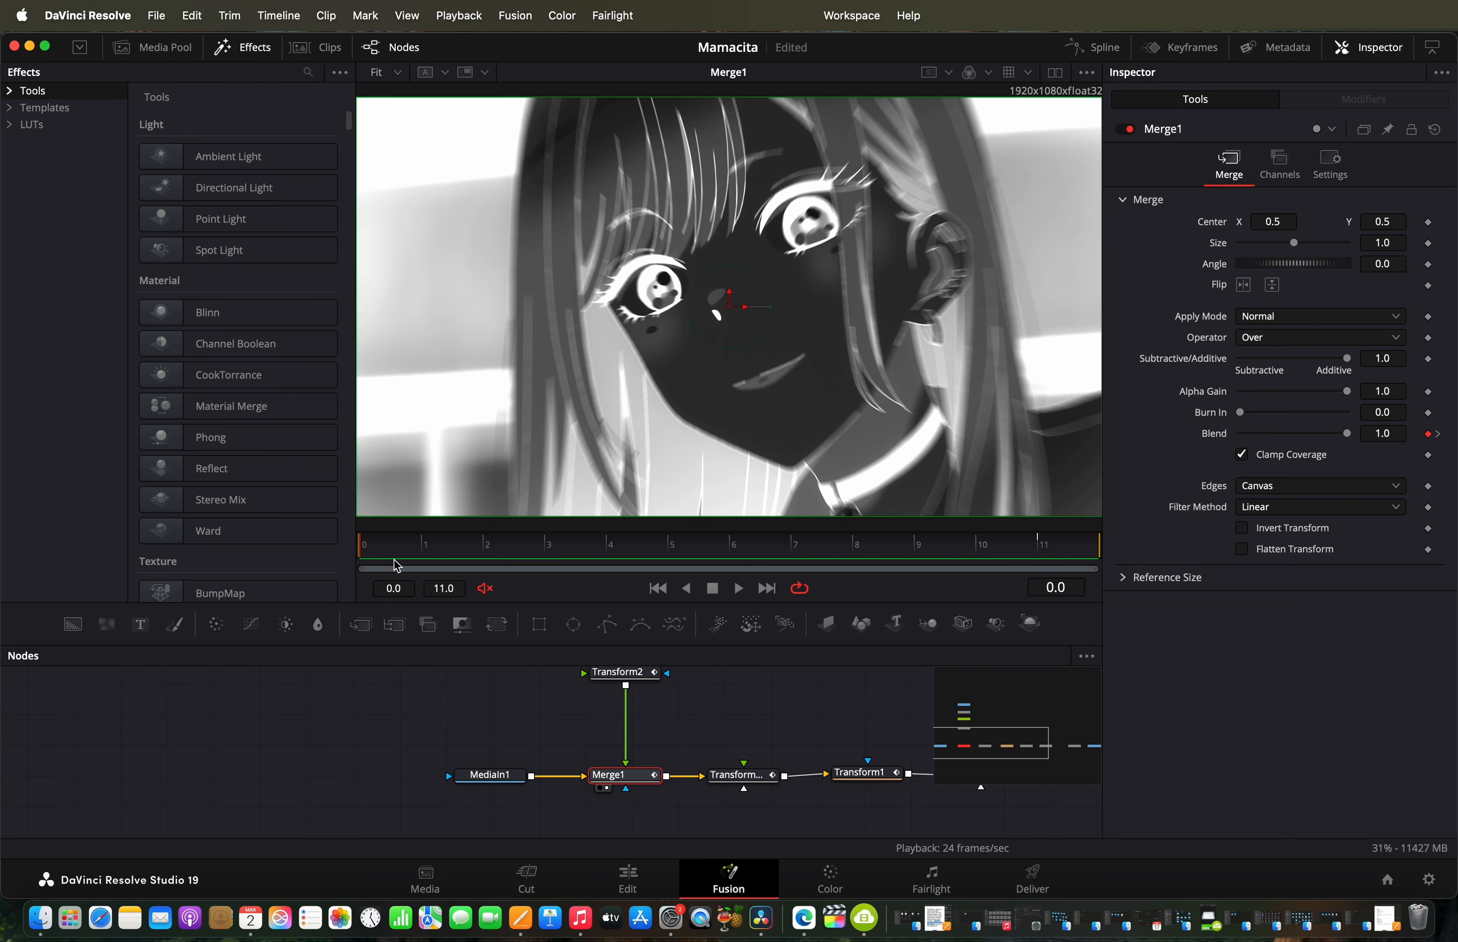
{"action": "left_click_drag", "start_coordinate": [377, 562], "coordinate": [1339, 570]}
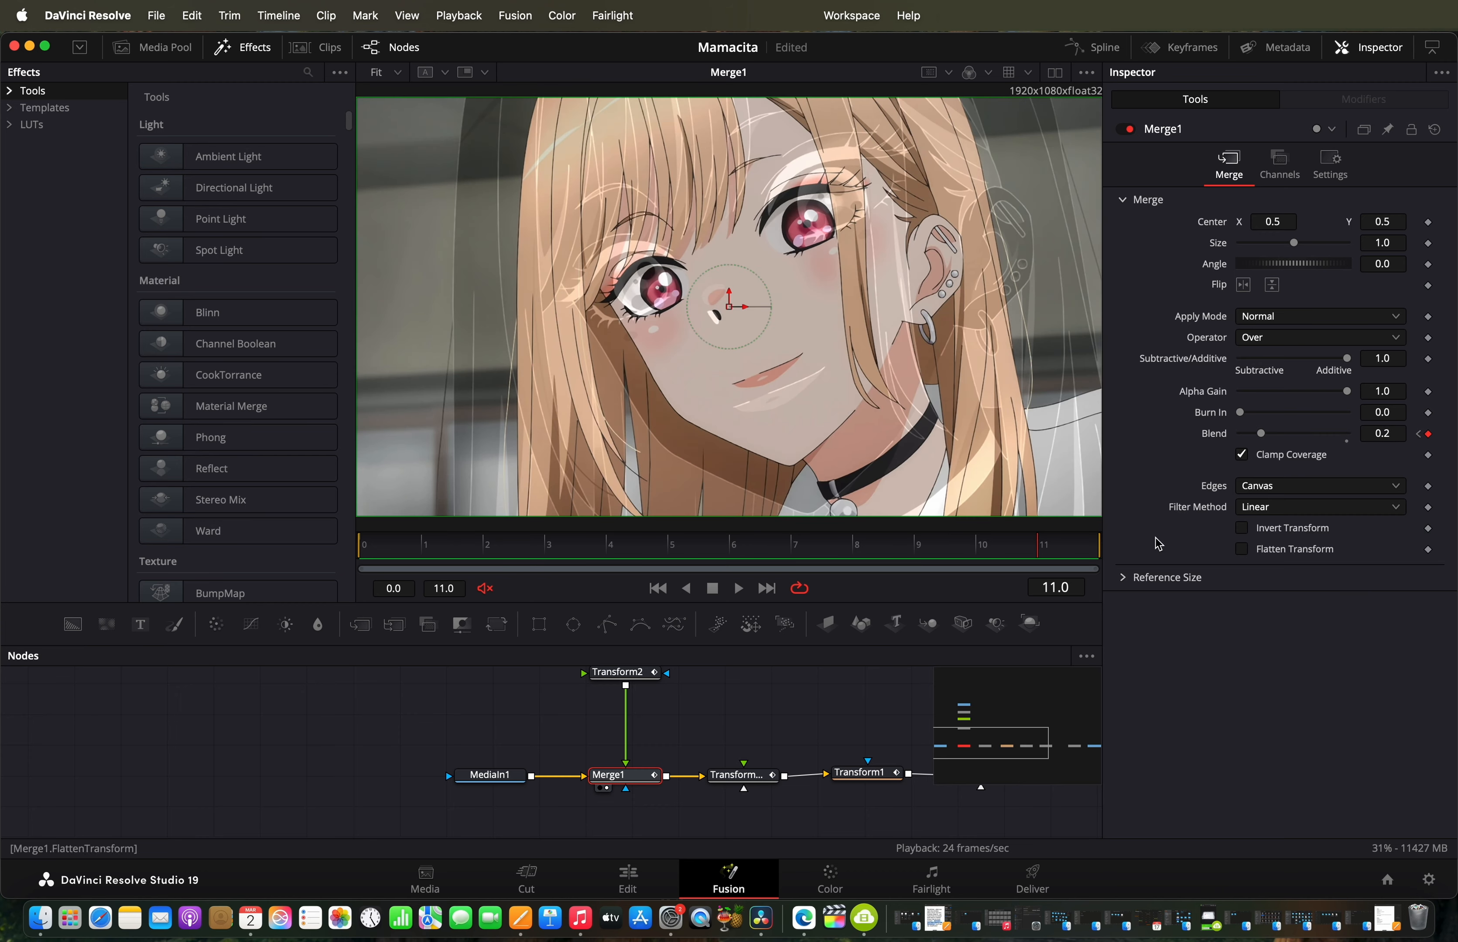
{"action": "left_click_drag", "start_coordinate": [1048, 546], "coordinate": [1287, 573]}
Step: Preview the TransformPivot1 node's animation by scrubbing across the clip
{"action": "left_click_drag", "start_coordinate": [763, 810], "coordinate": [622, 807]}
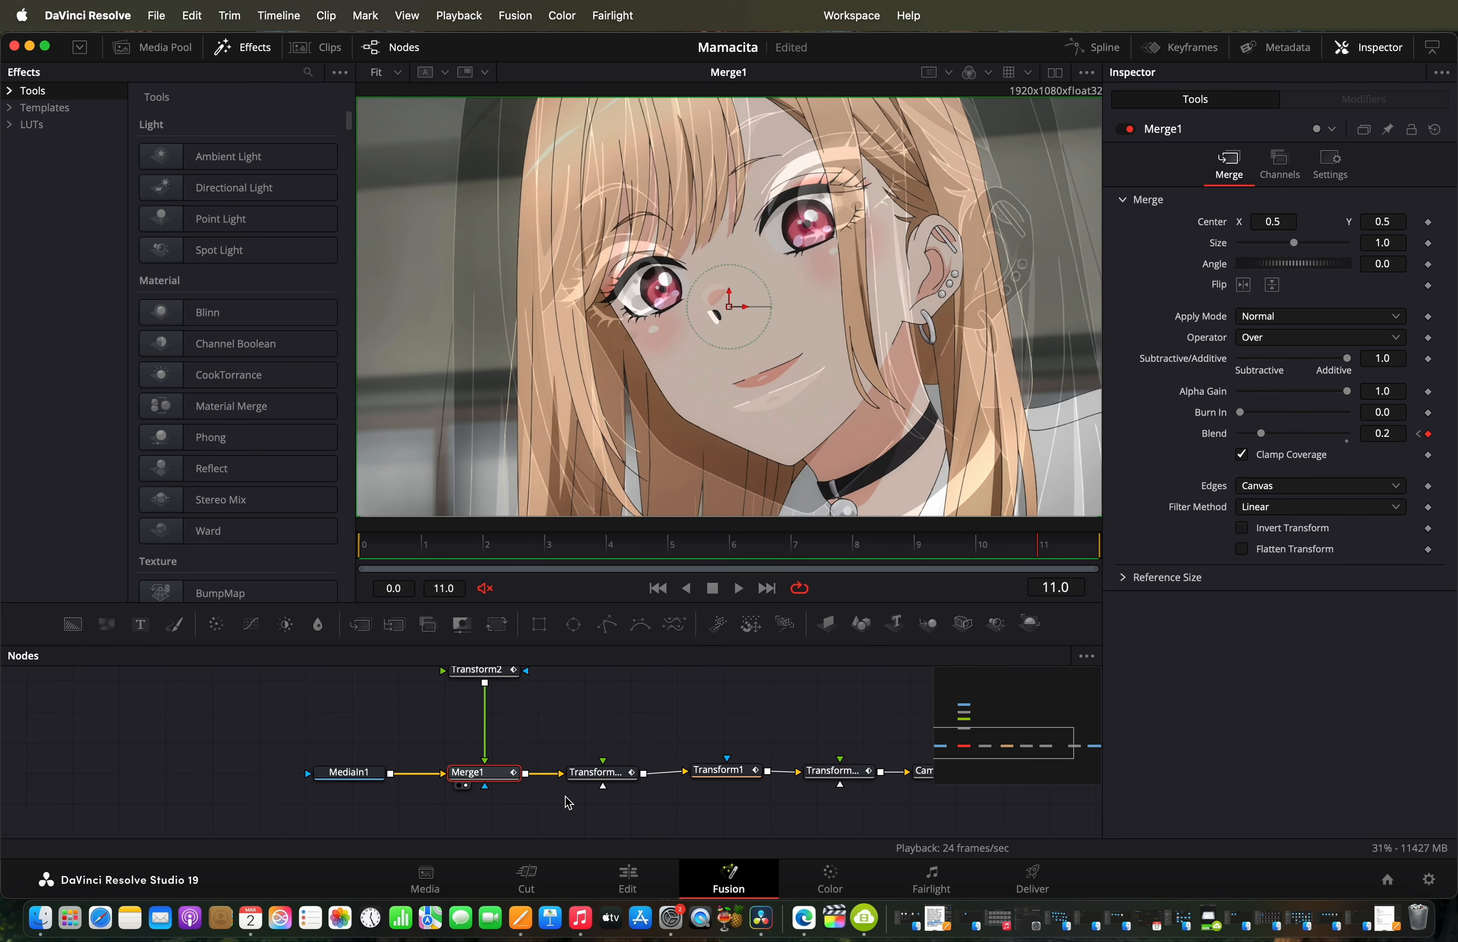
{"action": "left_click_drag", "start_coordinate": [606, 545], "coordinate": [281, 580]}
{"action": "left_click_drag", "start_coordinate": [395, 576], "coordinate": [1097, 539]}
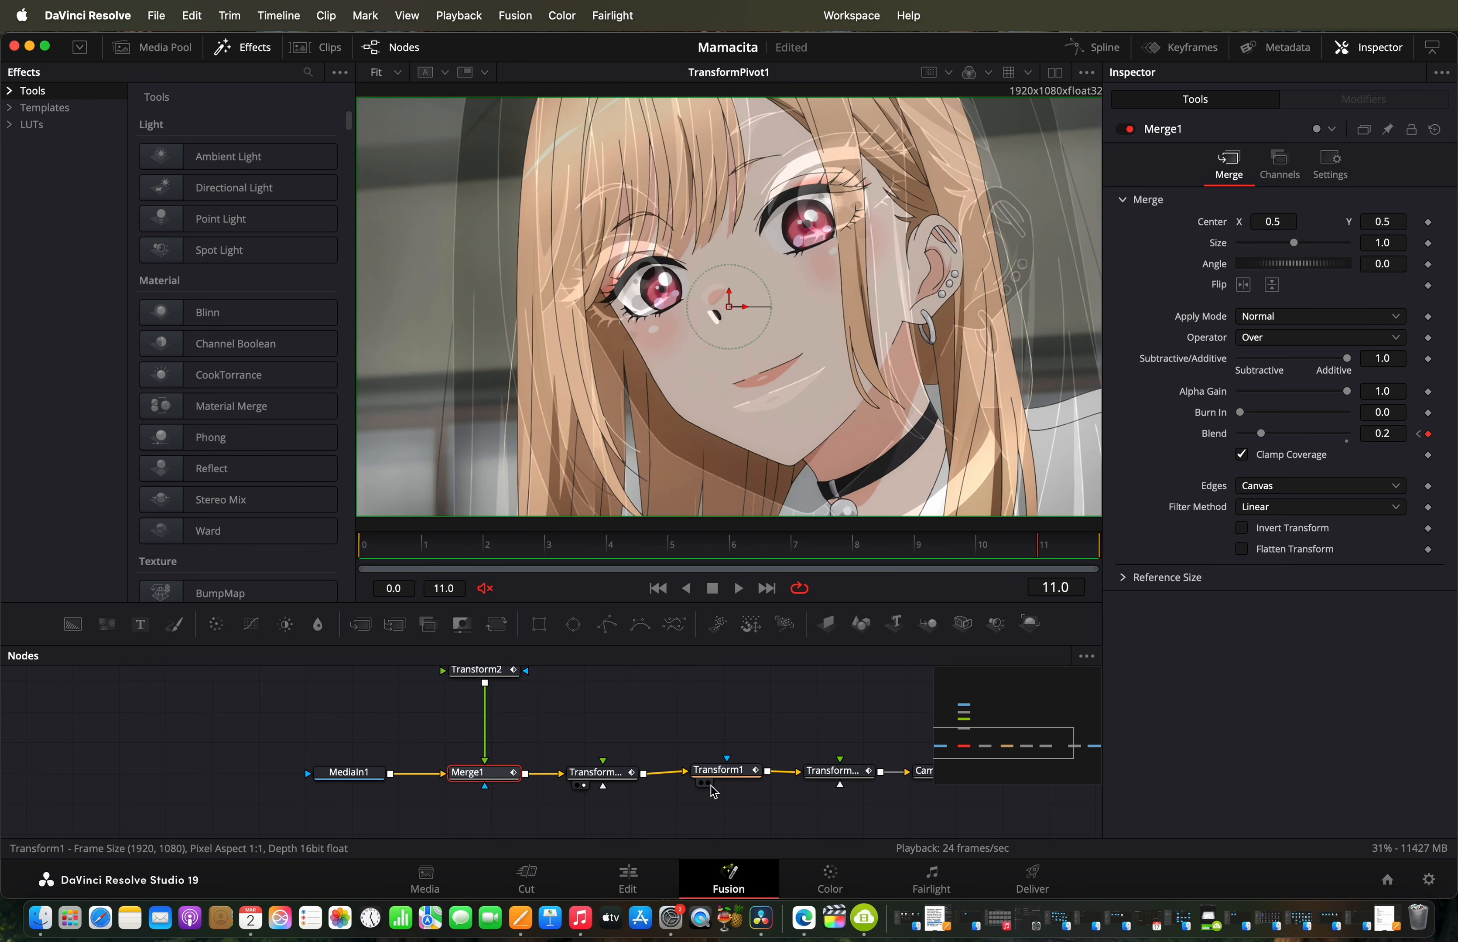
Step: Show Transform1 in the viewer, examine its Size keyframes from frame 0 to 11 and open the Spline editor
{"action": "left_click", "coordinate": [702, 783]}
{"action": "left_click_drag", "start_coordinate": [928, 545], "coordinate": [352, 607]}
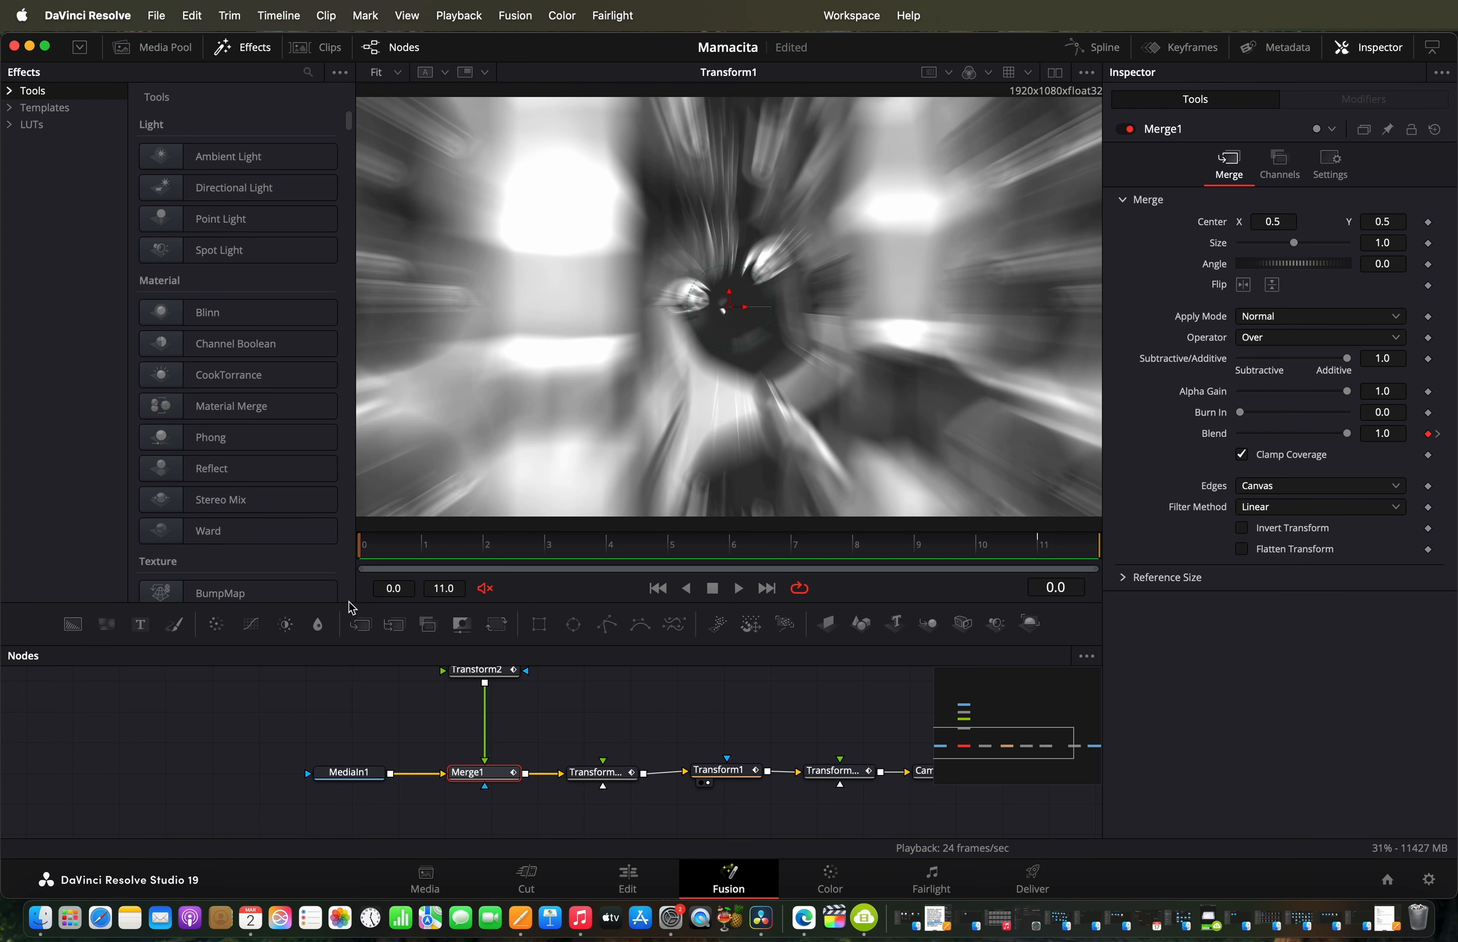
{"action": "left_click", "coordinate": [738, 771]}
{"action": "left_click_drag", "start_coordinate": [709, 553], "coordinate": [1116, 537]}
{"action": "left_click_drag", "start_coordinate": [712, 550], "coordinate": [361, 545]}
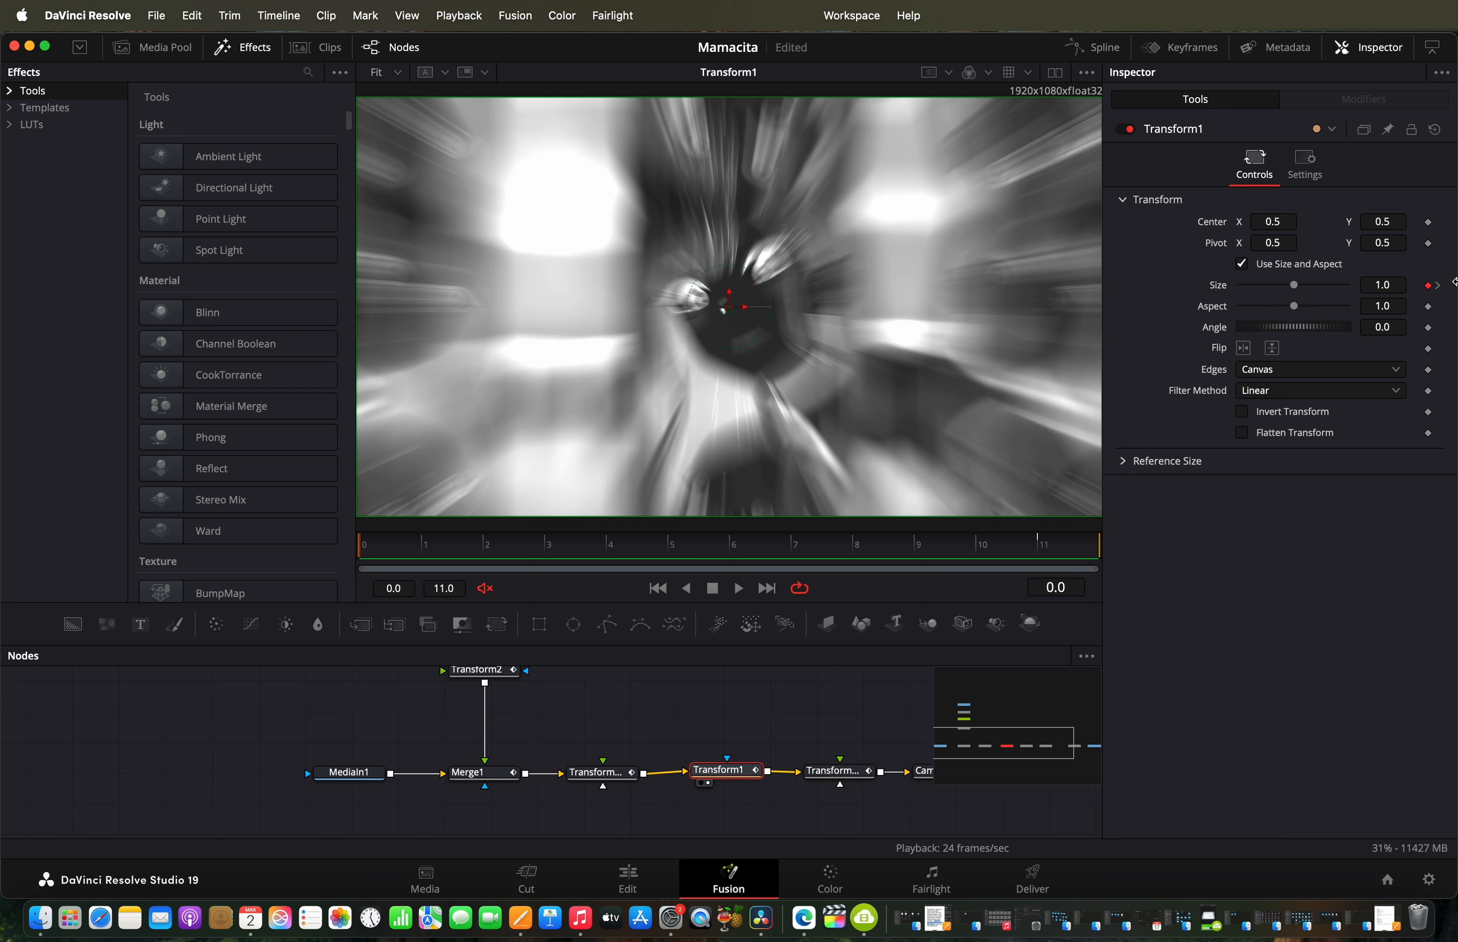
{"action": "left_click_drag", "start_coordinate": [863, 550], "coordinate": [1156, 538]}
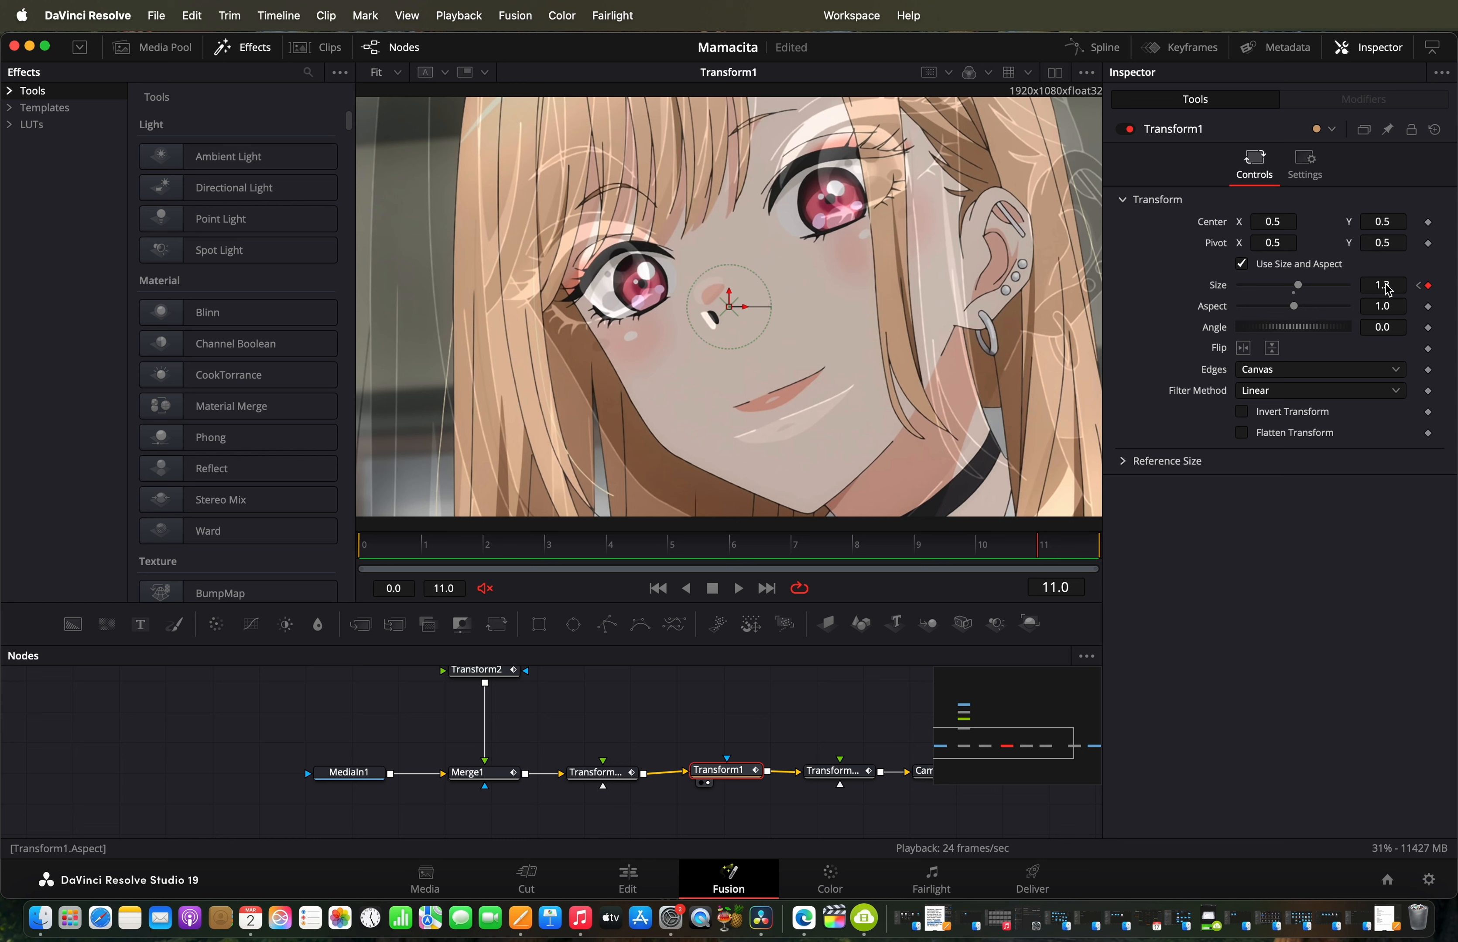
{"action": "left_click", "coordinate": [1092, 47]}
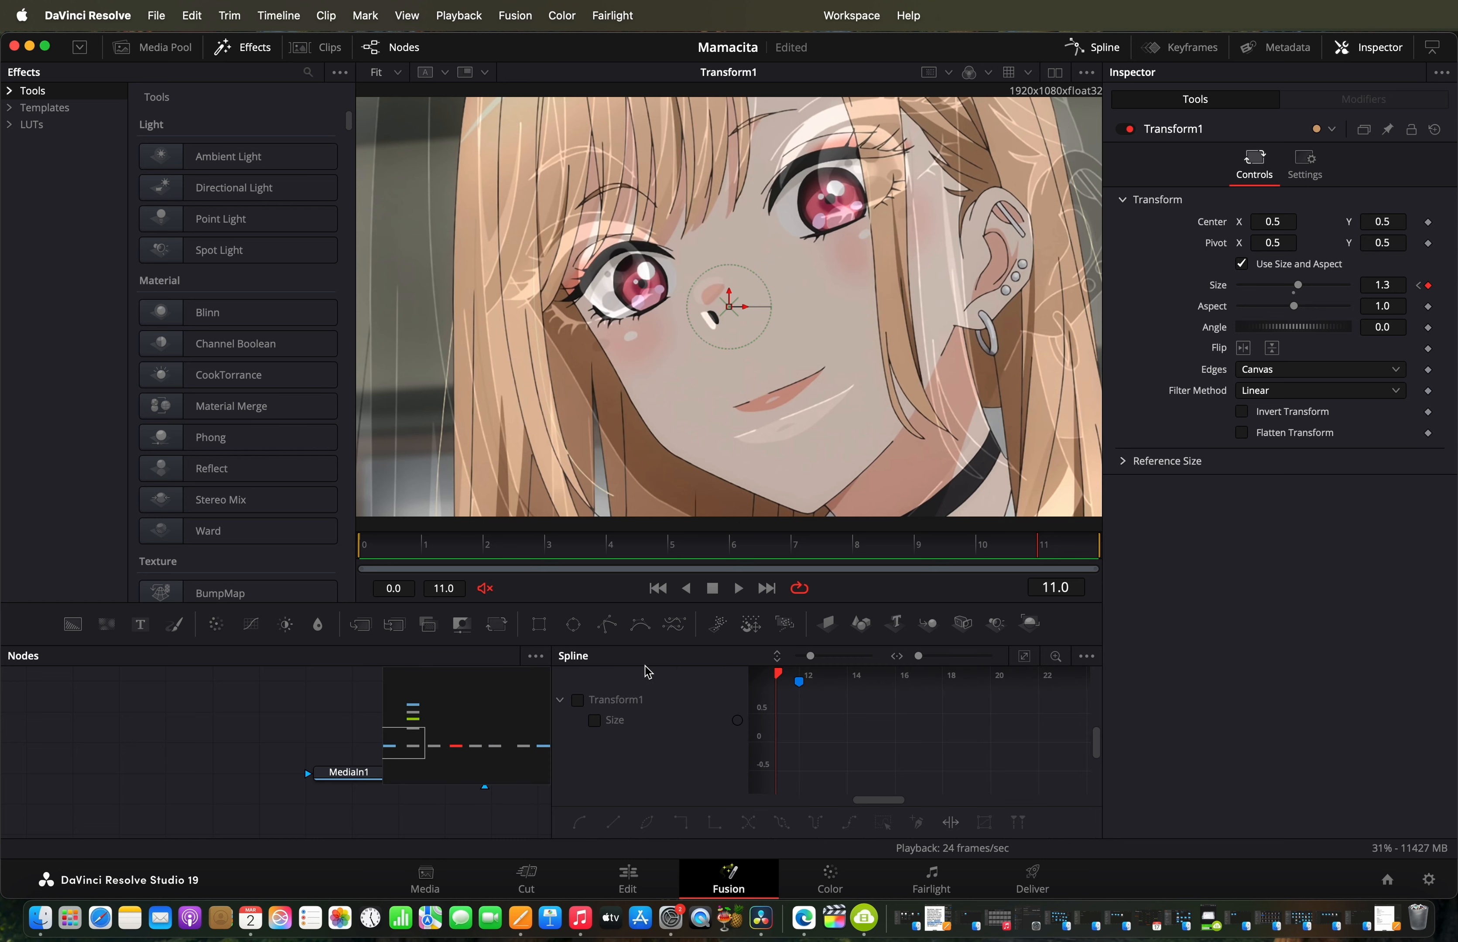
Step: Fit the Transform1 Size curve in the Spline editor, examine its easing and close the editor
{"action": "left_click", "coordinate": [1024, 656]}
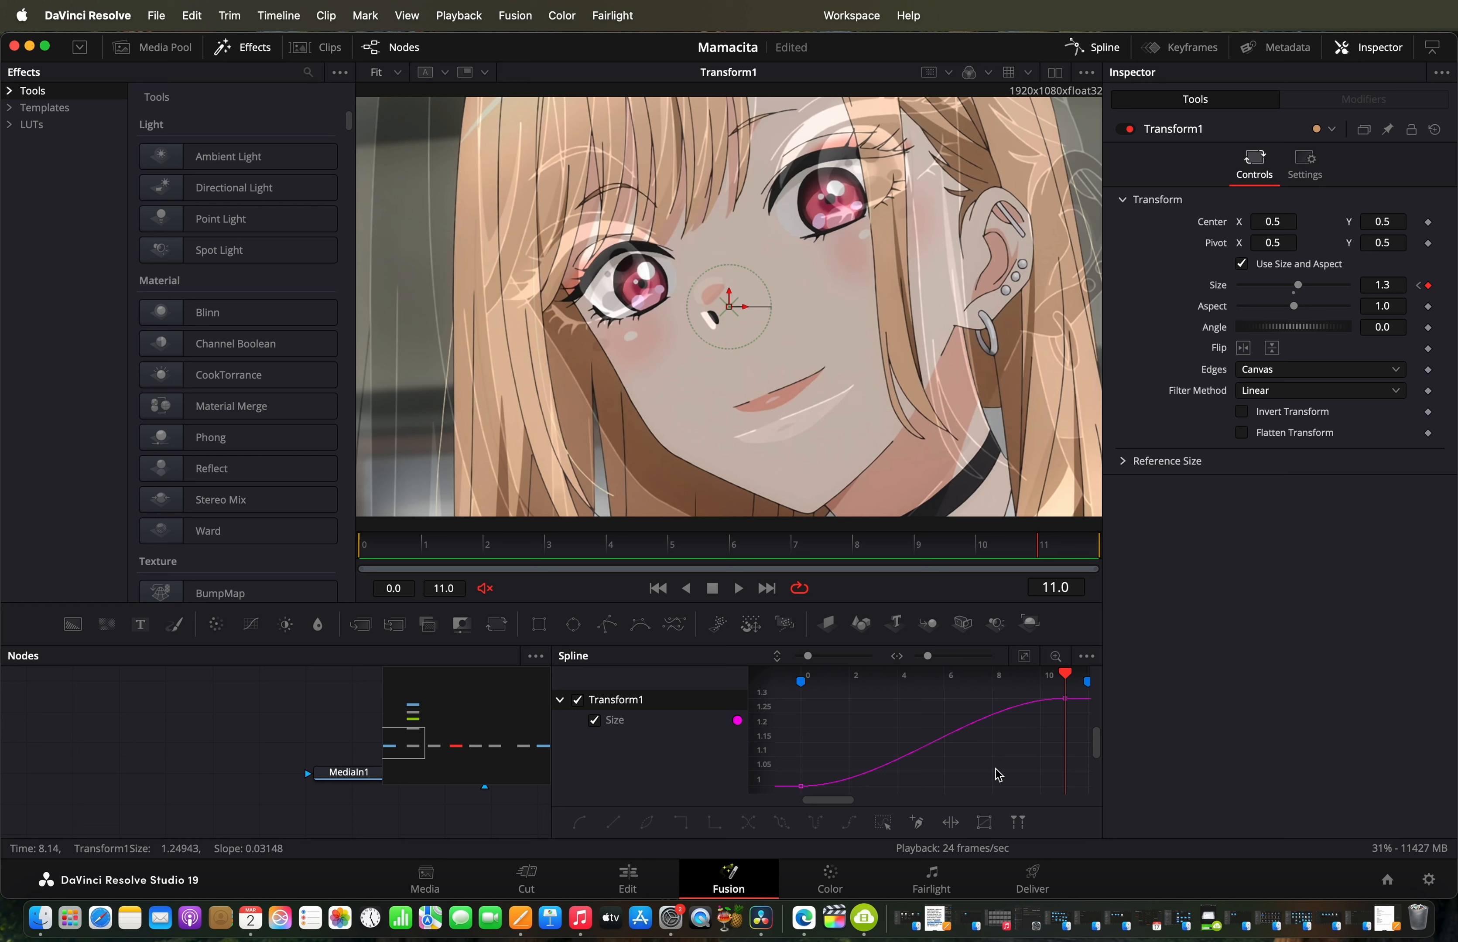
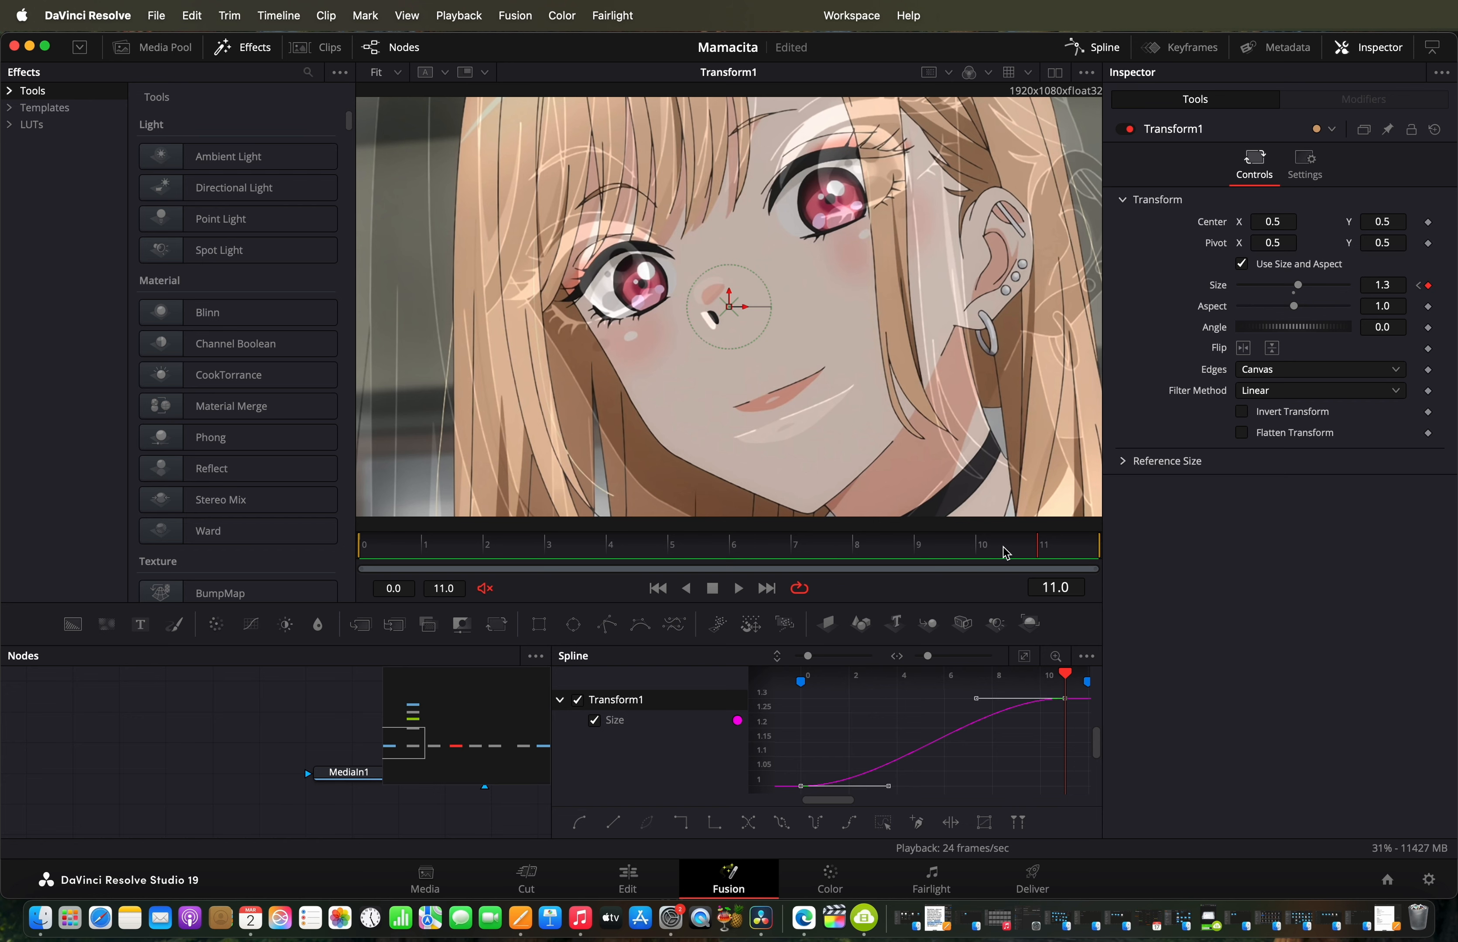
{"action": "left_click_drag", "start_coordinate": [1006, 553], "coordinate": [1100, 538]}
{"action": "left_click", "coordinate": [1096, 46]}
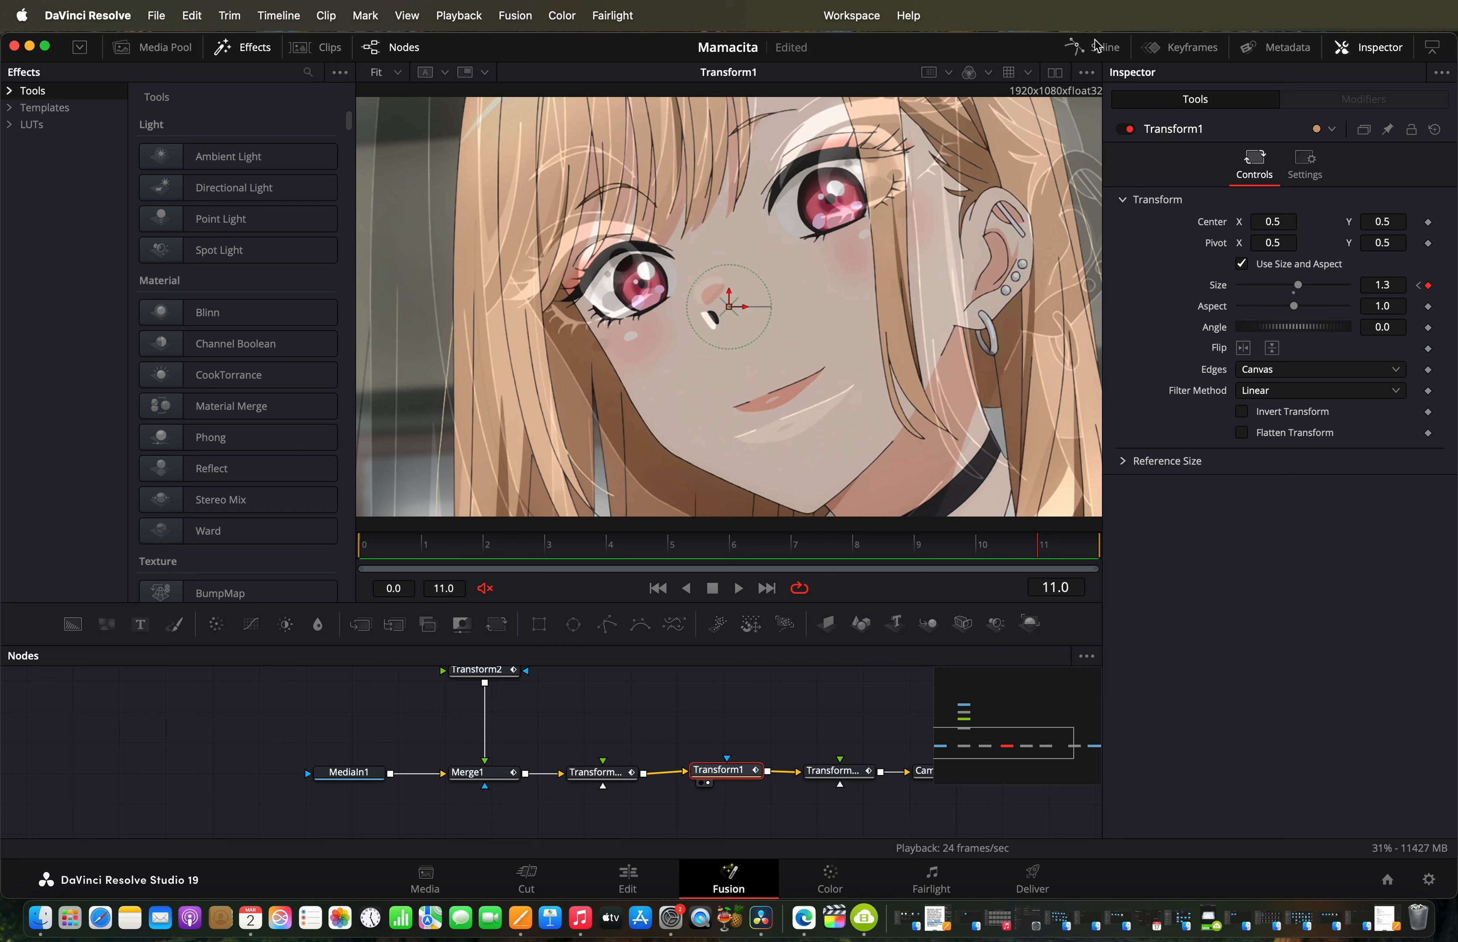
Step: Show TransformPivot1_1 in the viewer and scrub to frame 11 to preview its animation
{"action": "scroll", "coordinate": [792, 745], "scroll_direction": "right", "scroll_amount": 4}
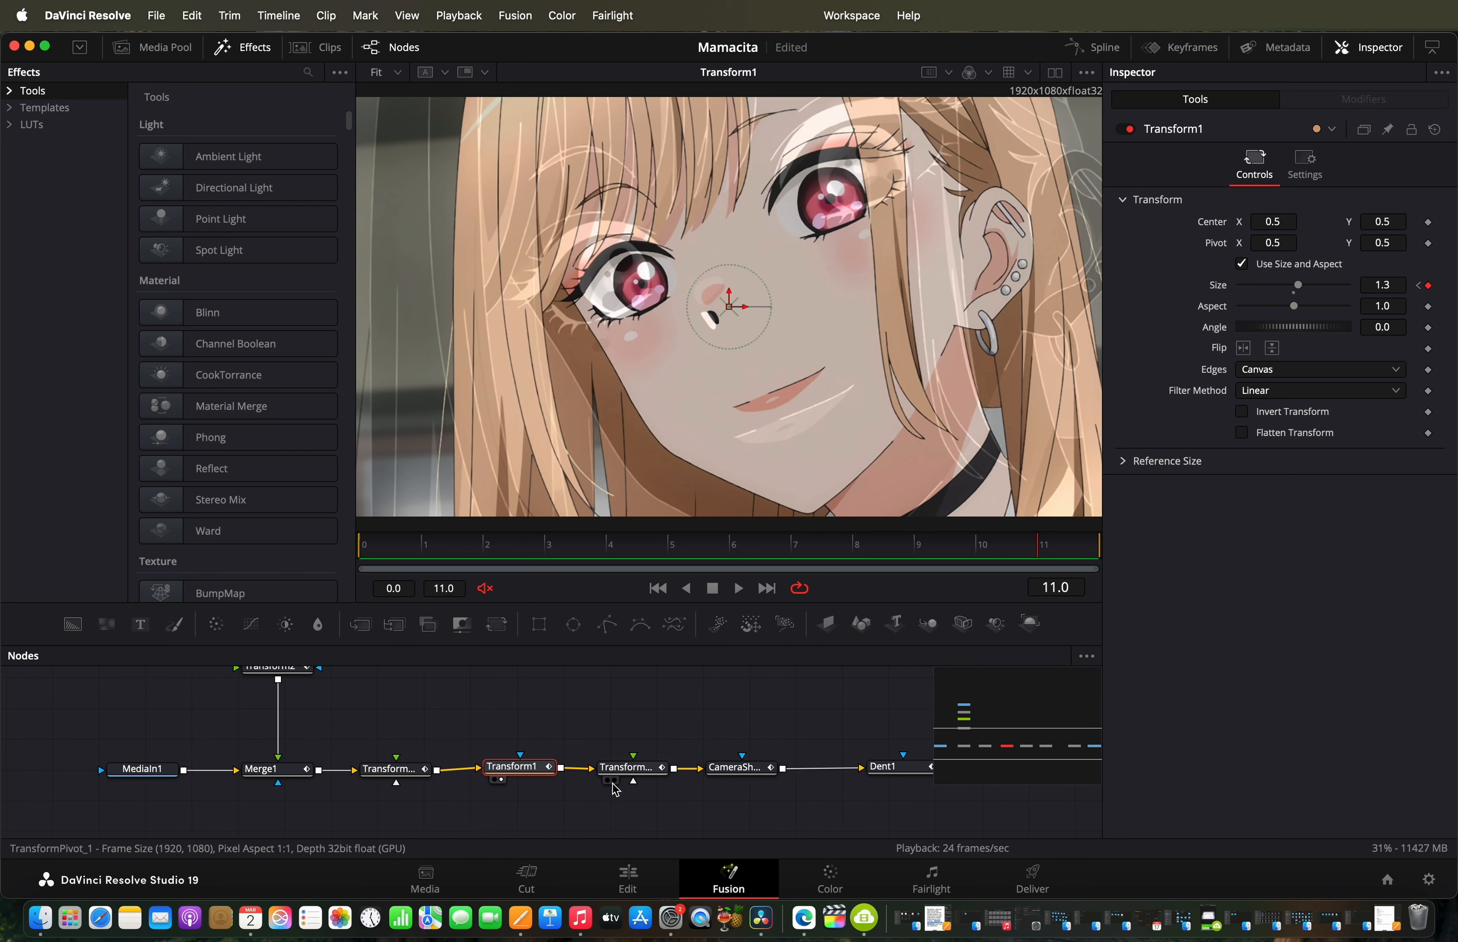
{"action": "left_click", "coordinate": [612, 781]}
{"action": "left_click_drag", "start_coordinate": [521, 544], "coordinate": [1218, 527]}
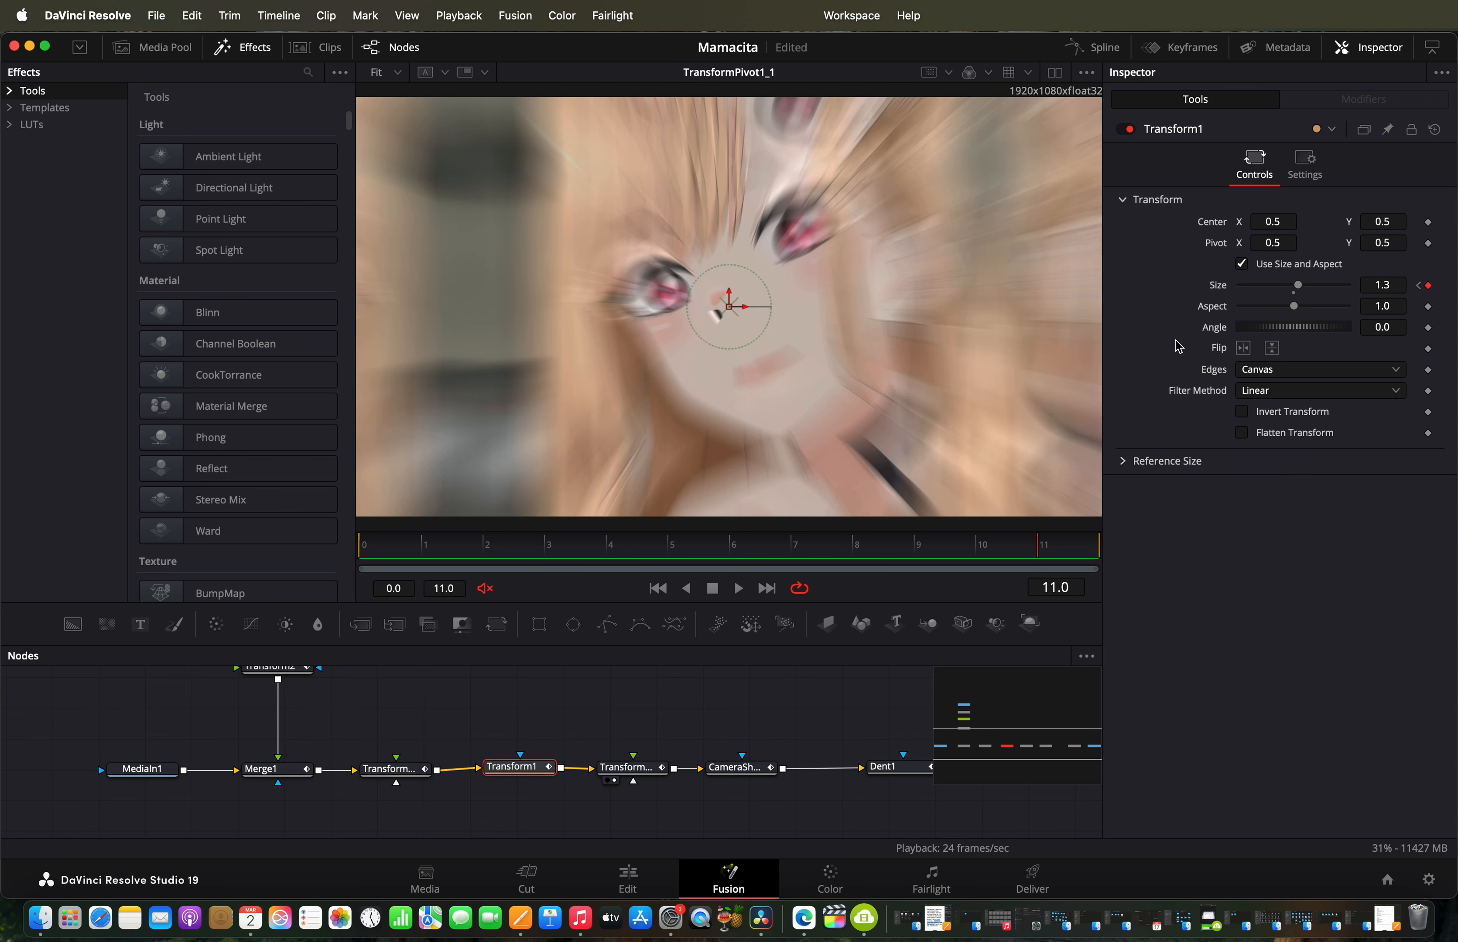
Step: Examine the Dent1 node's controls and its Strength keyframe, scrubbing through the clip to frame 11
{"action": "scroll", "coordinate": [863, 739], "scroll_direction": "right", "scroll_amount": 4}
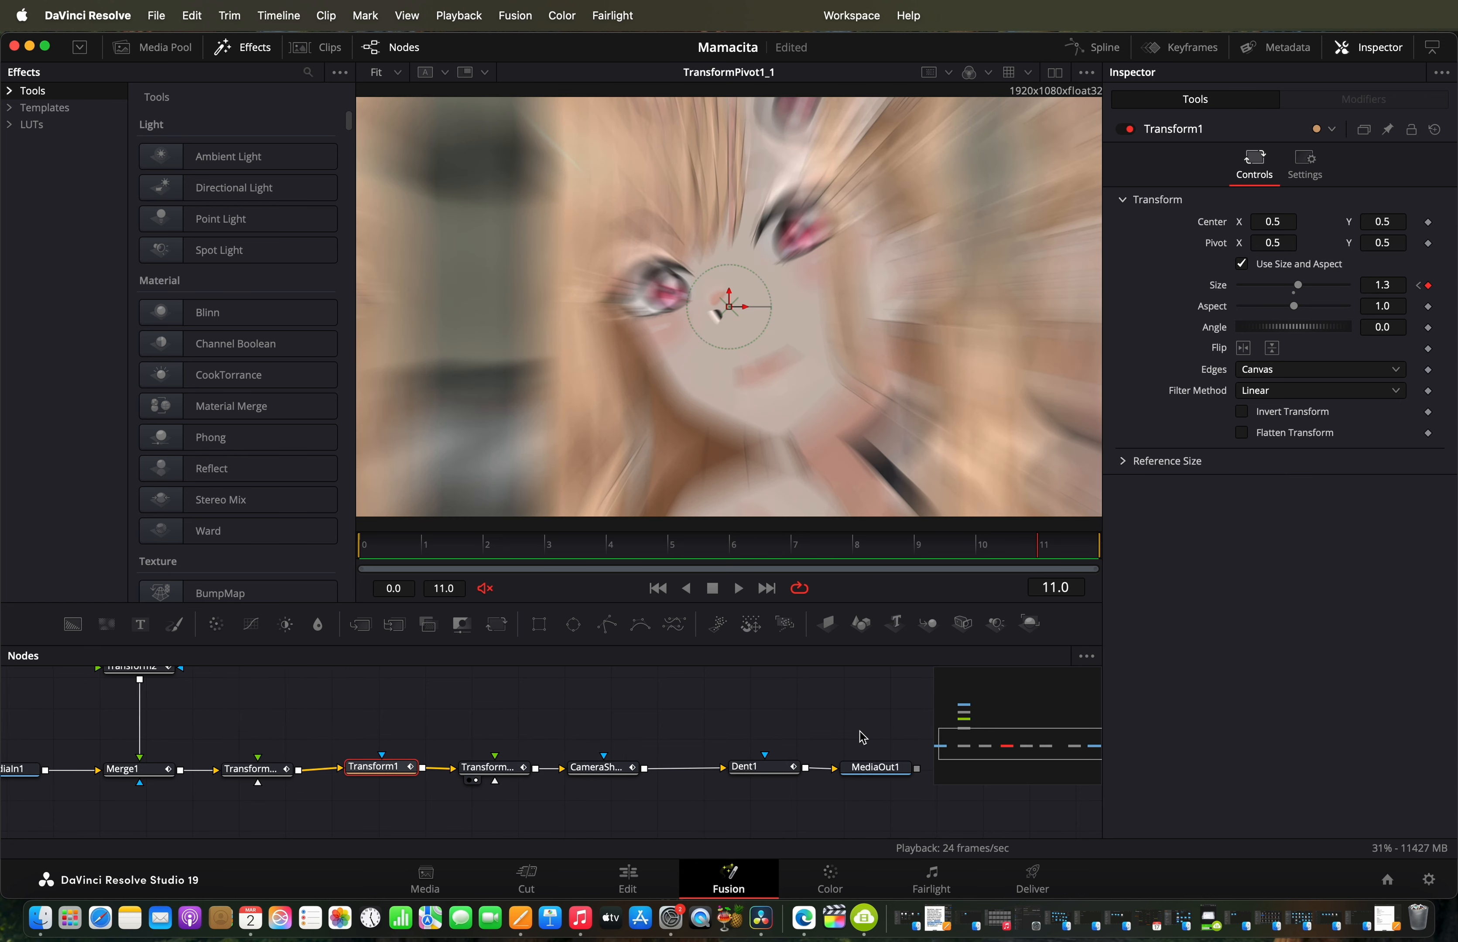
{"action": "left_click", "coordinate": [415, 775]}
{"action": "left_click", "coordinate": [497, 773]}
{"action": "left_click", "coordinate": [671, 766]}
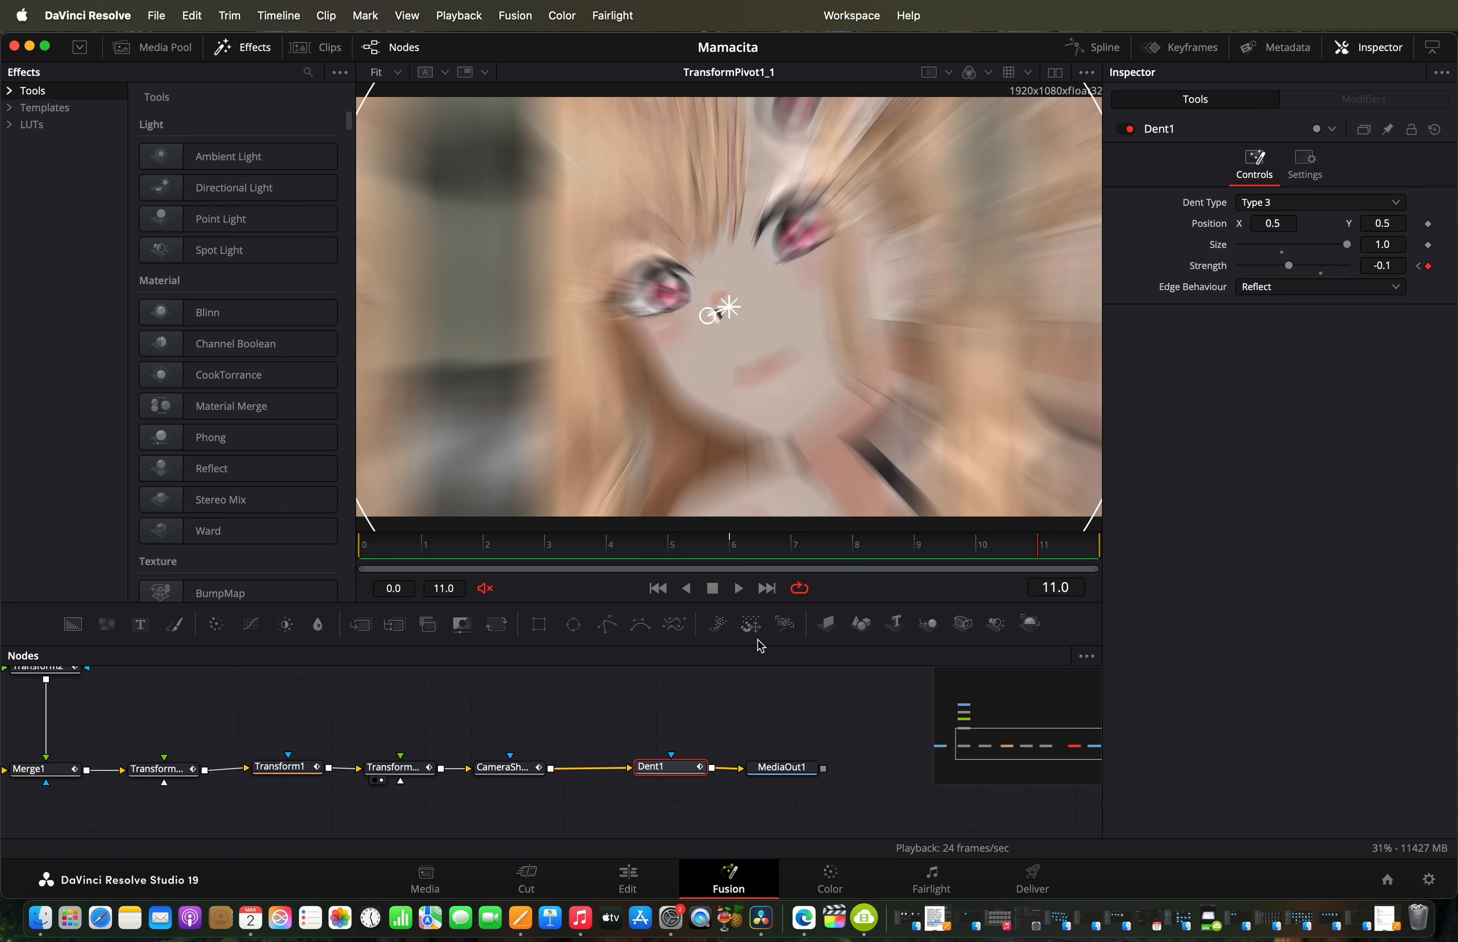
{"action": "left_click_drag", "start_coordinate": [950, 545], "coordinate": [1276, 521]}
Step: Return to the edit timeline, scrub to 01:00:10:22 and open the green adjustment clip on Video 3 in Fusion
{"action": "left_click", "coordinate": [628, 878]}
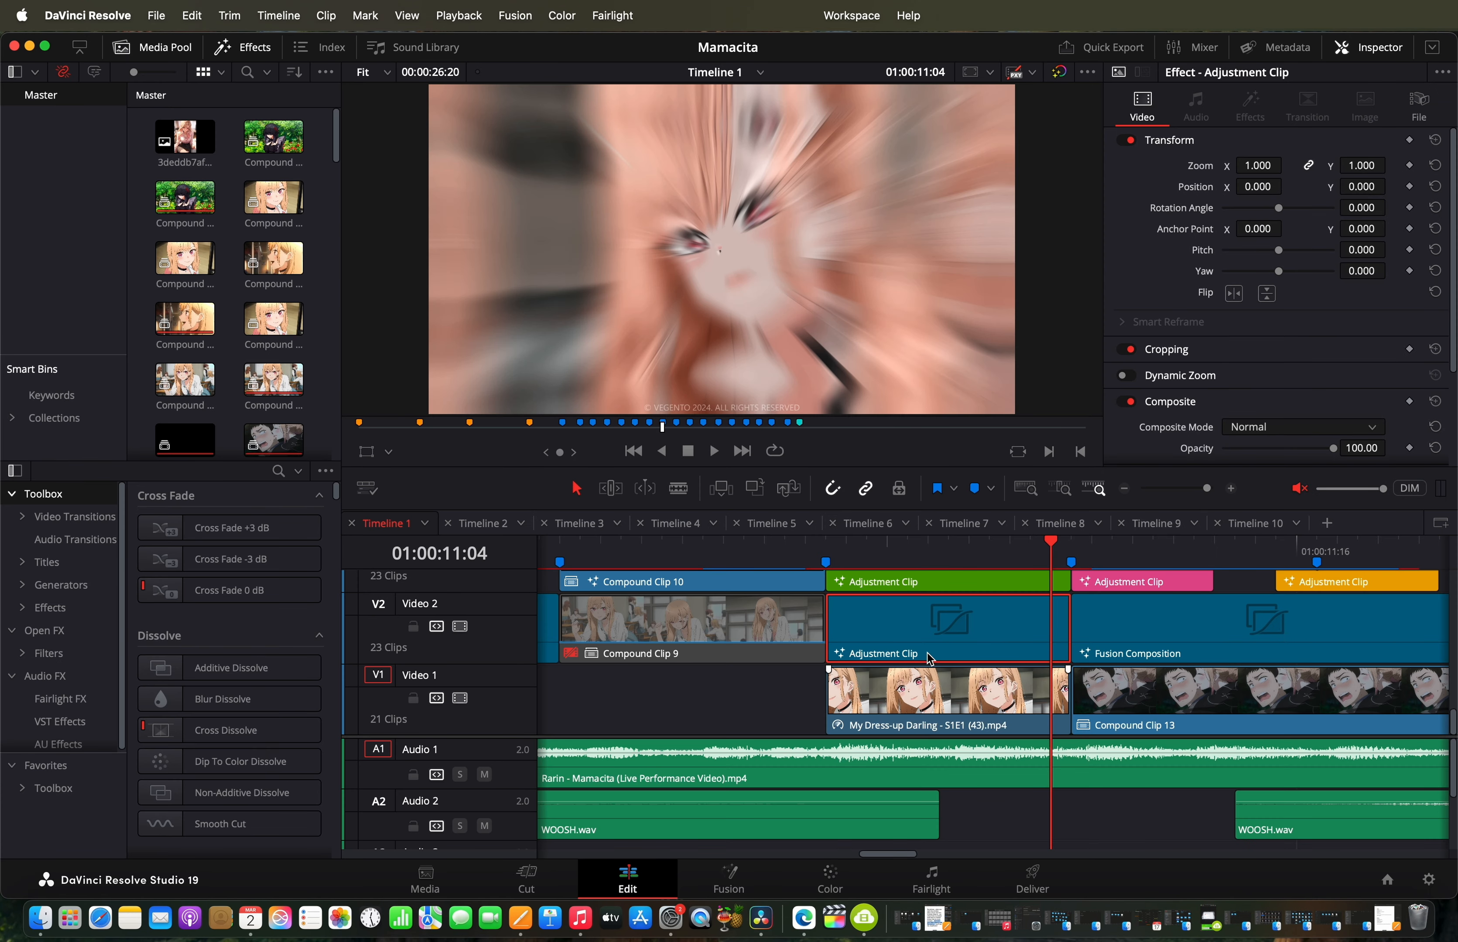
{"action": "scroll", "coordinate": [1024, 606], "scroll_direction": "up", "scroll_amount": 1}
{"action": "scroll", "coordinate": [1022, 602], "scroll_direction": "up", "scroll_amount": 2}
{"action": "left_click_drag", "start_coordinate": [979, 549], "coordinate": [928, 548]}
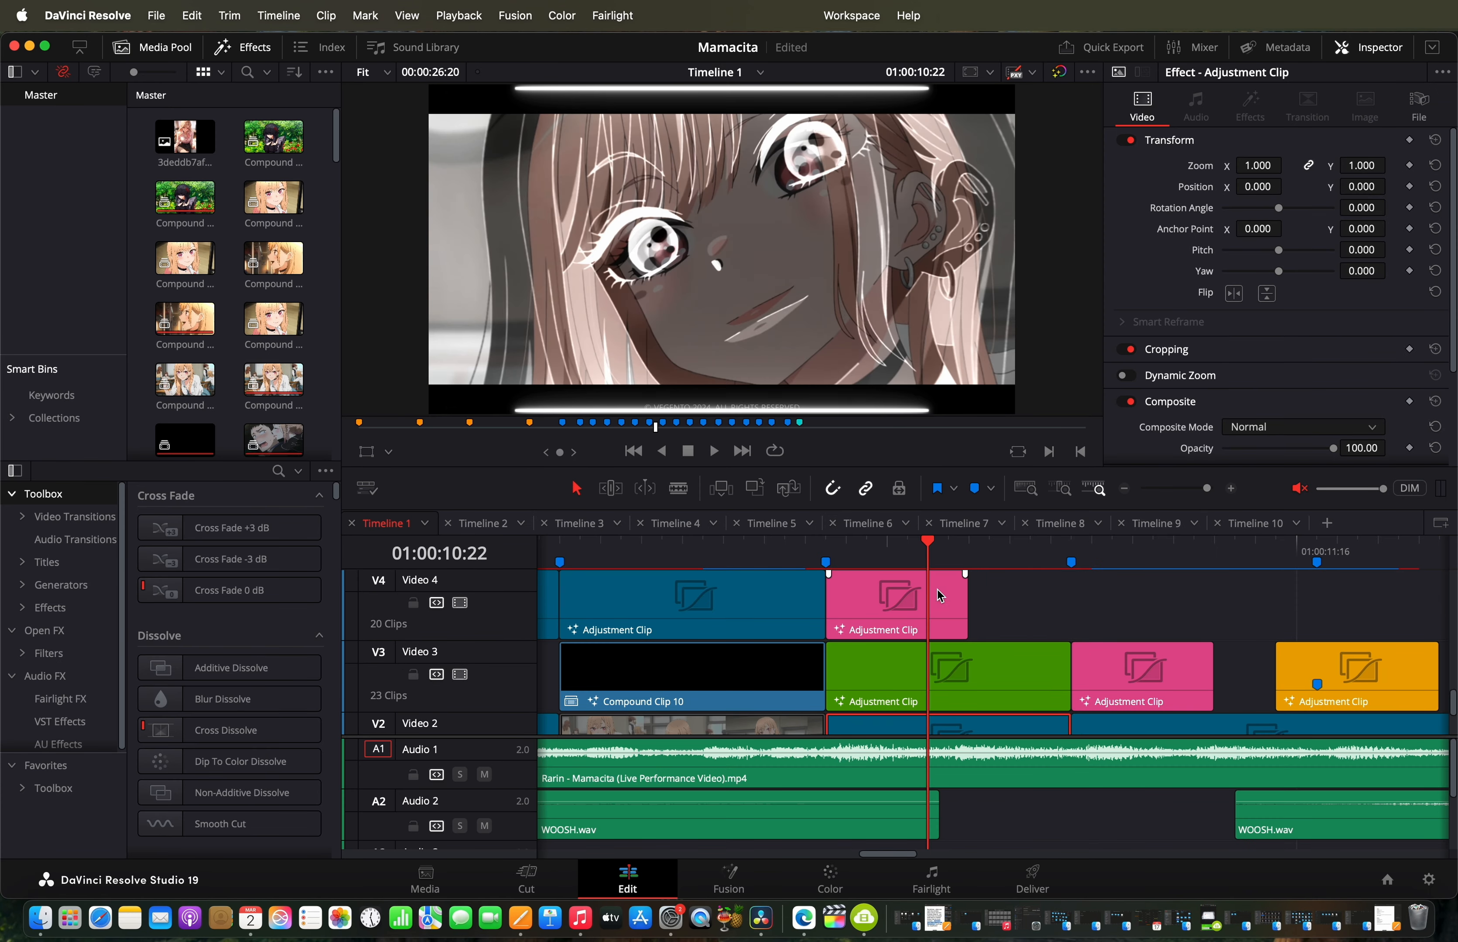
{"action": "left_click", "coordinate": [959, 657]}
{"action": "right_click", "coordinate": [959, 658]}
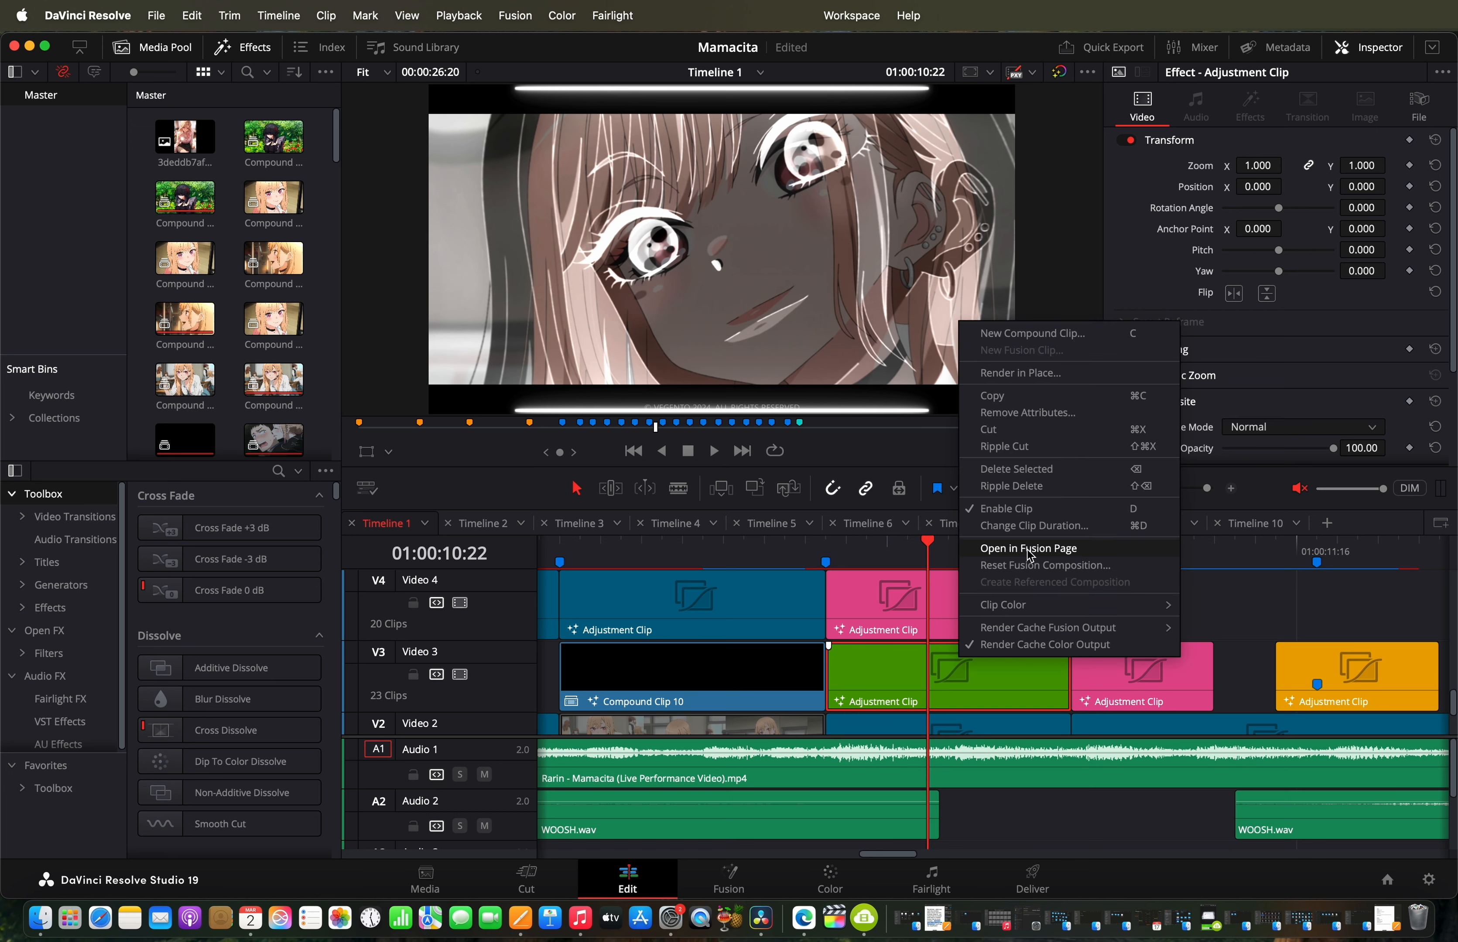
{"action": "key", "text": "Return"}
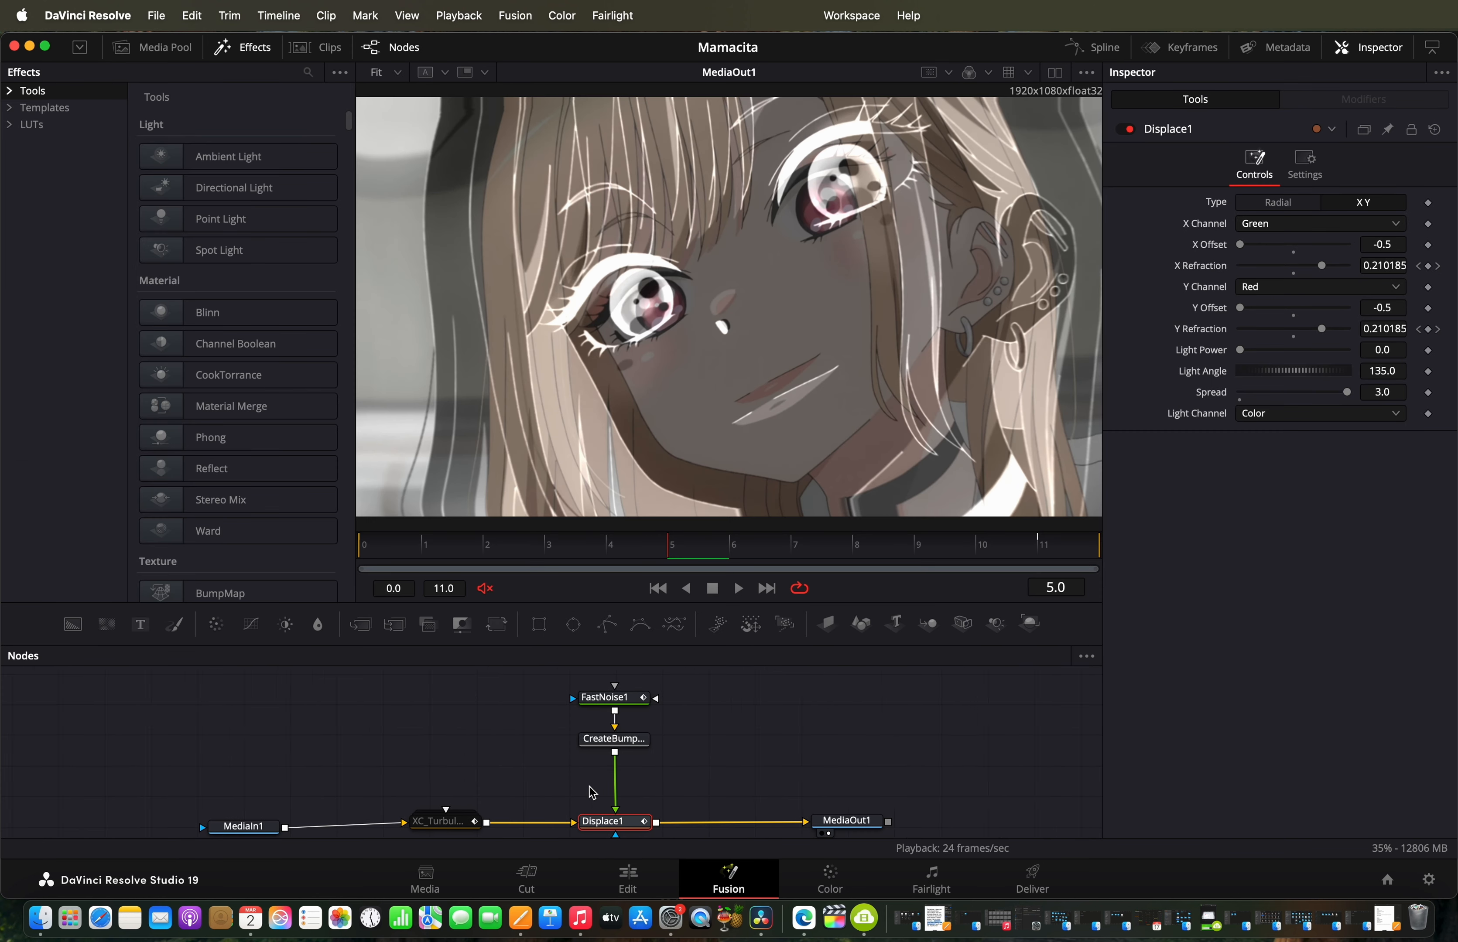
Step: Scrub the Displace1 composition to frame 11 to preview the displacement effect and return to the edit timeline
{"action": "left_click", "coordinate": [677, 730]}
{"action": "left_click_drag", "start_coordinate": [723, 551], "coordinate": [1063, 574]}
{"action": "left_click", "coordinate": [623, 893]}
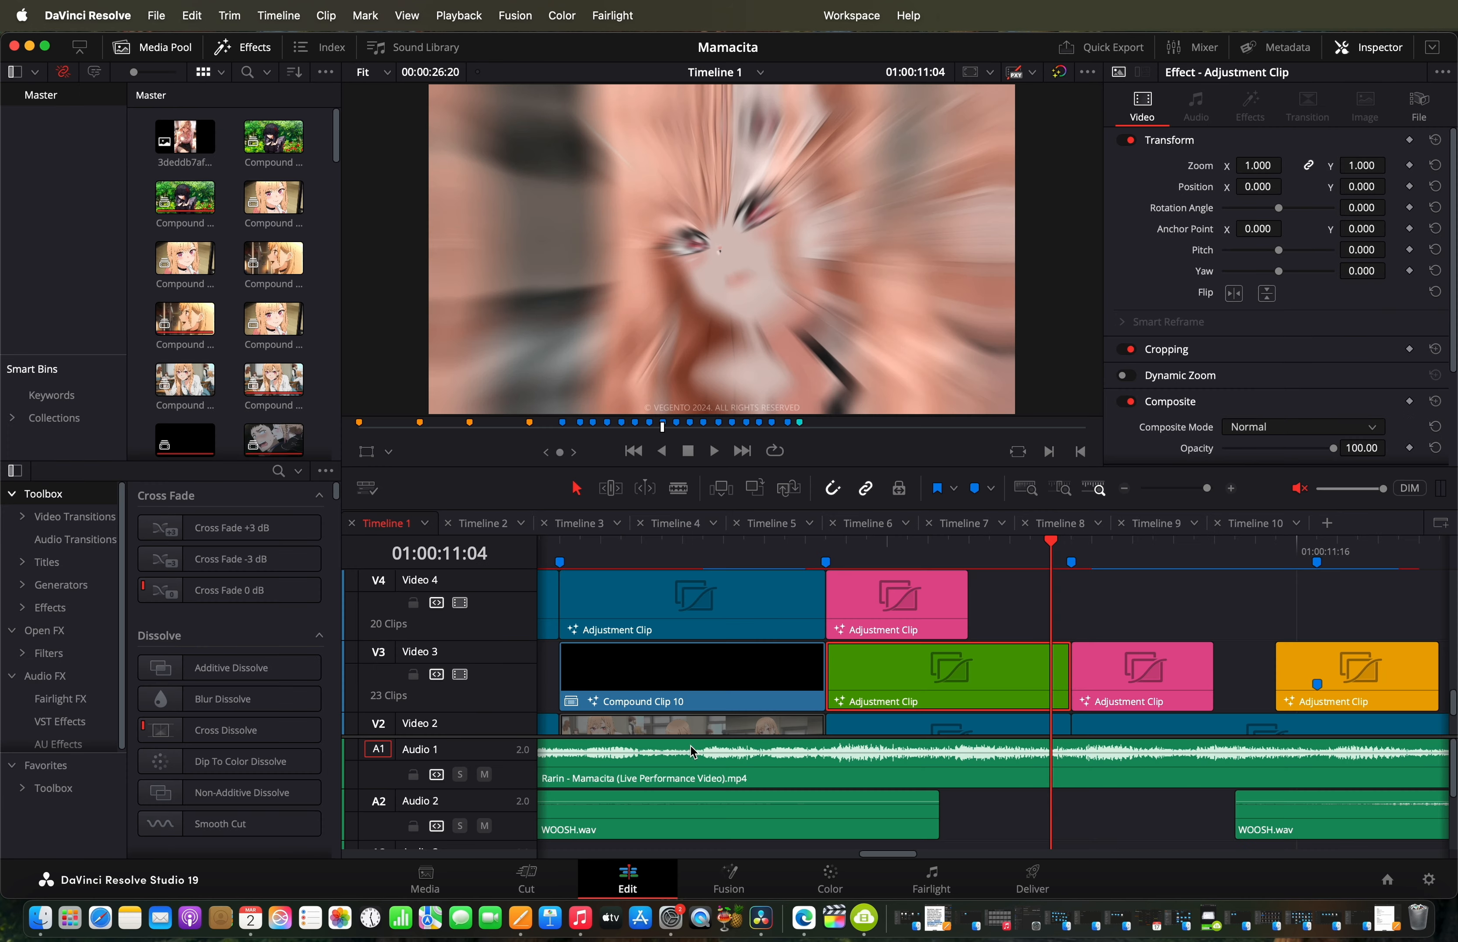
Step: Scrub the timeline to 01:00:11:03 and open the Video 6 adjustment clip's composition in Fusion
{"action": "scroll", "coordinate": [844, 627], "scroll_direction": "up", "scroll_amount": 3}
{"action": "mouse_move", "coordinate": [887, 558]}
{"action": "left_mouse_down"}
{"action": "mouse_move", "coordinate": [827, 559]}
{"action": "mouse_move", "coordinate": [1039, 593]}
{"action": "left_mouse_up"}
{"action": "scroll", "coordinate": [912, 717], "scroll_direction": "up", "scroll_amount": 2}
{"action": "right_click", "coordinate": [976, 650]}
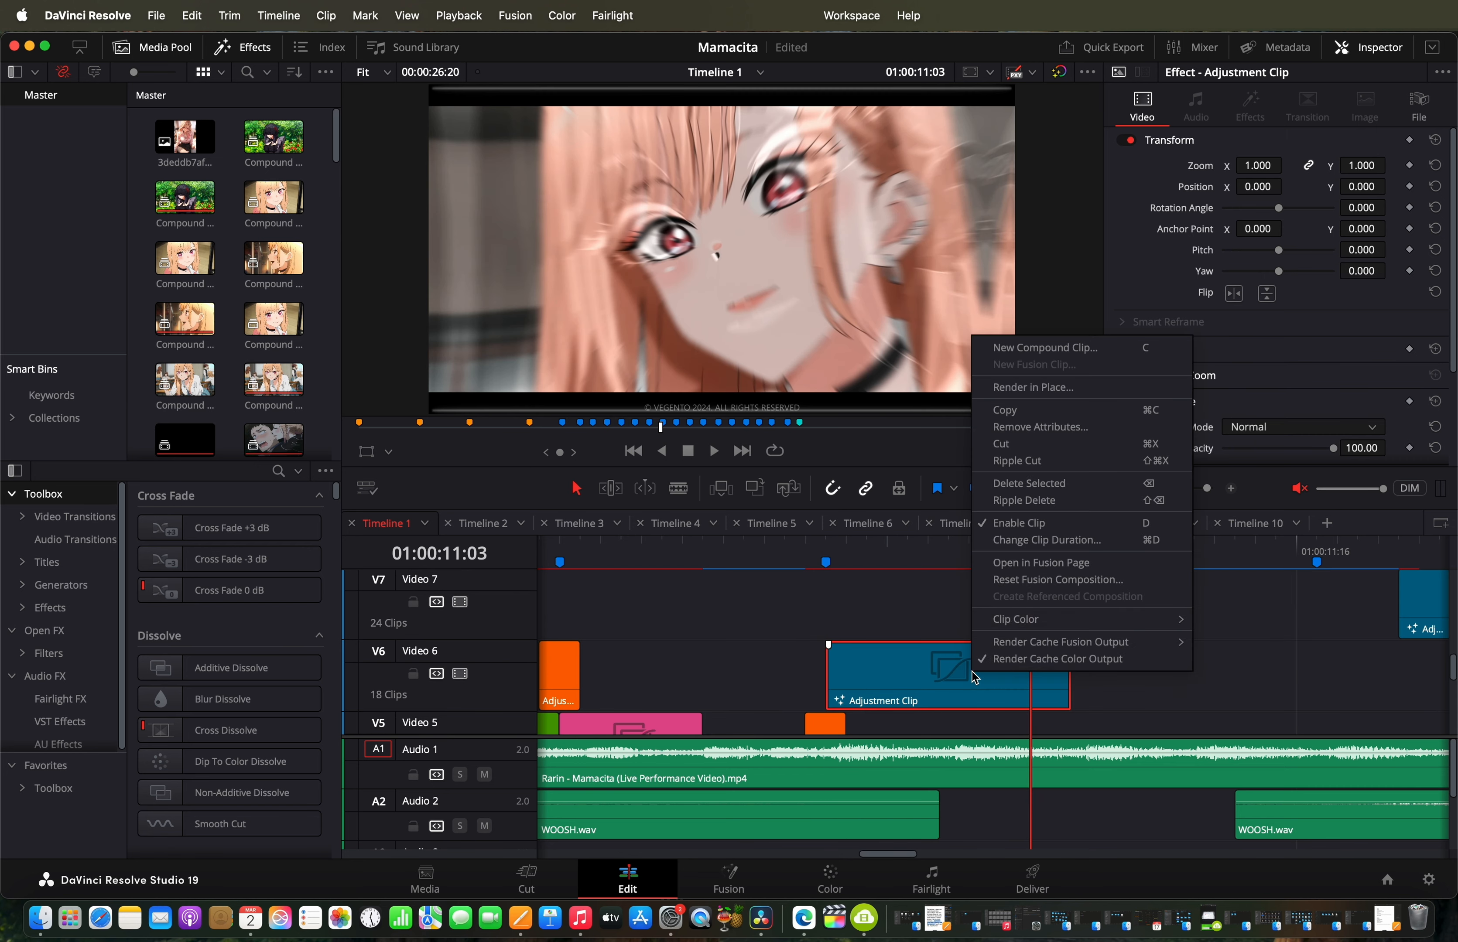
{"action": "left_click", "coordinate": [1042, 565]}
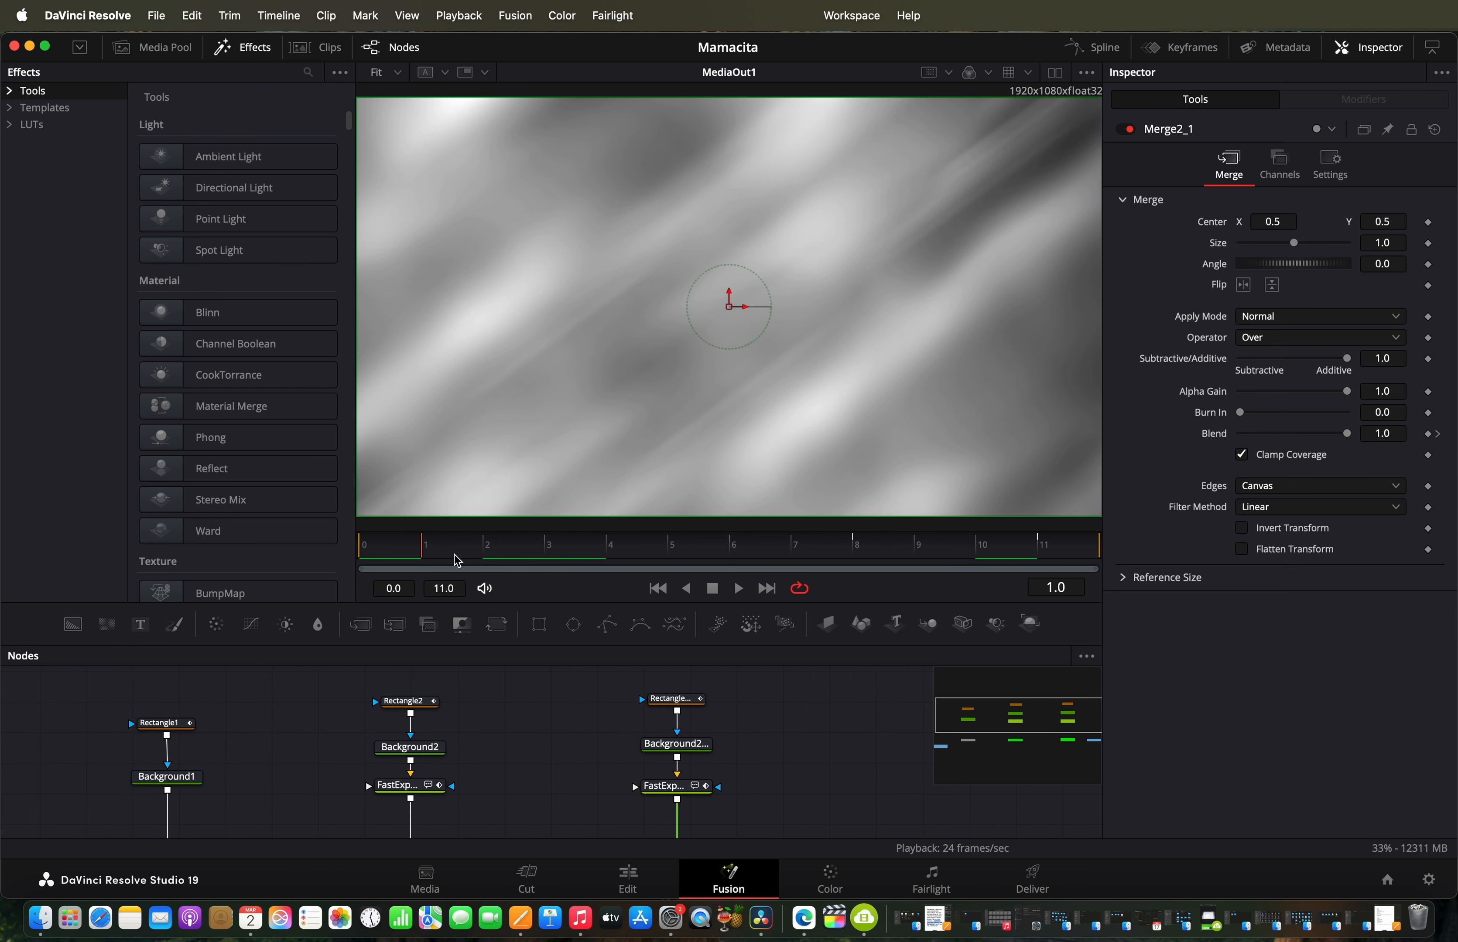
Step: Preview the composition up to frame 6 and examine the settings of MediaIn1 and Merge1
{"action": "left_click_drag", "start_coordinate": [456, 560], "coordinate": [743, 540]}
{"action": "scroll", "coordinate": [559, 813], "scroll_direction": "down", "scroll_amount": 10}
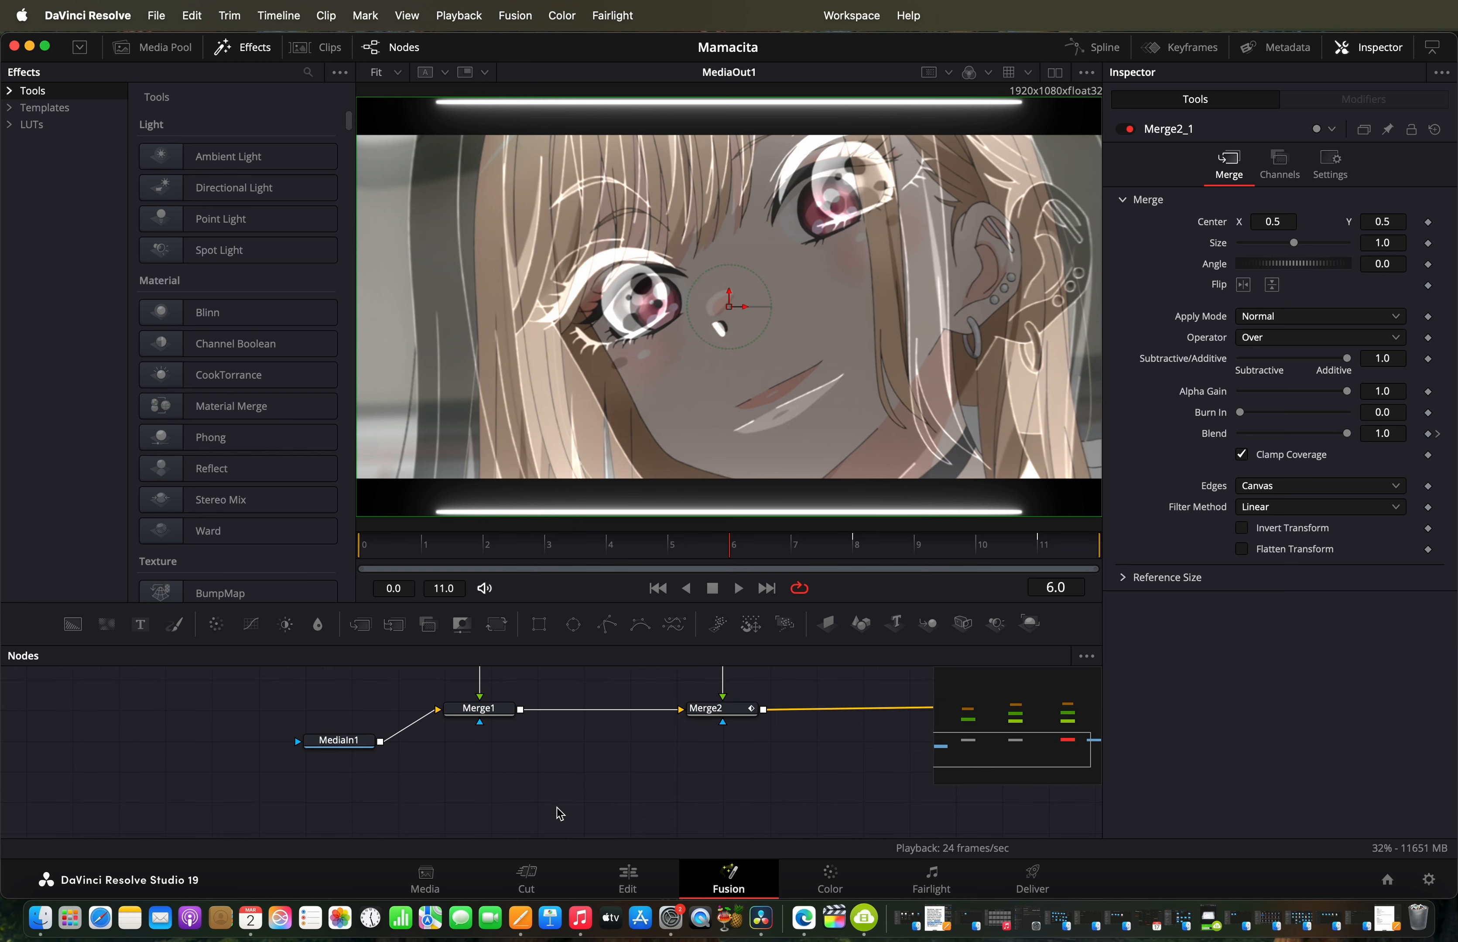
{"action": "scroll", "coordinate": [551, 790], "scroll_direction": "left", "scroll_amount": 2}
{"action": "left_click", "coordinate": [377, 774]}
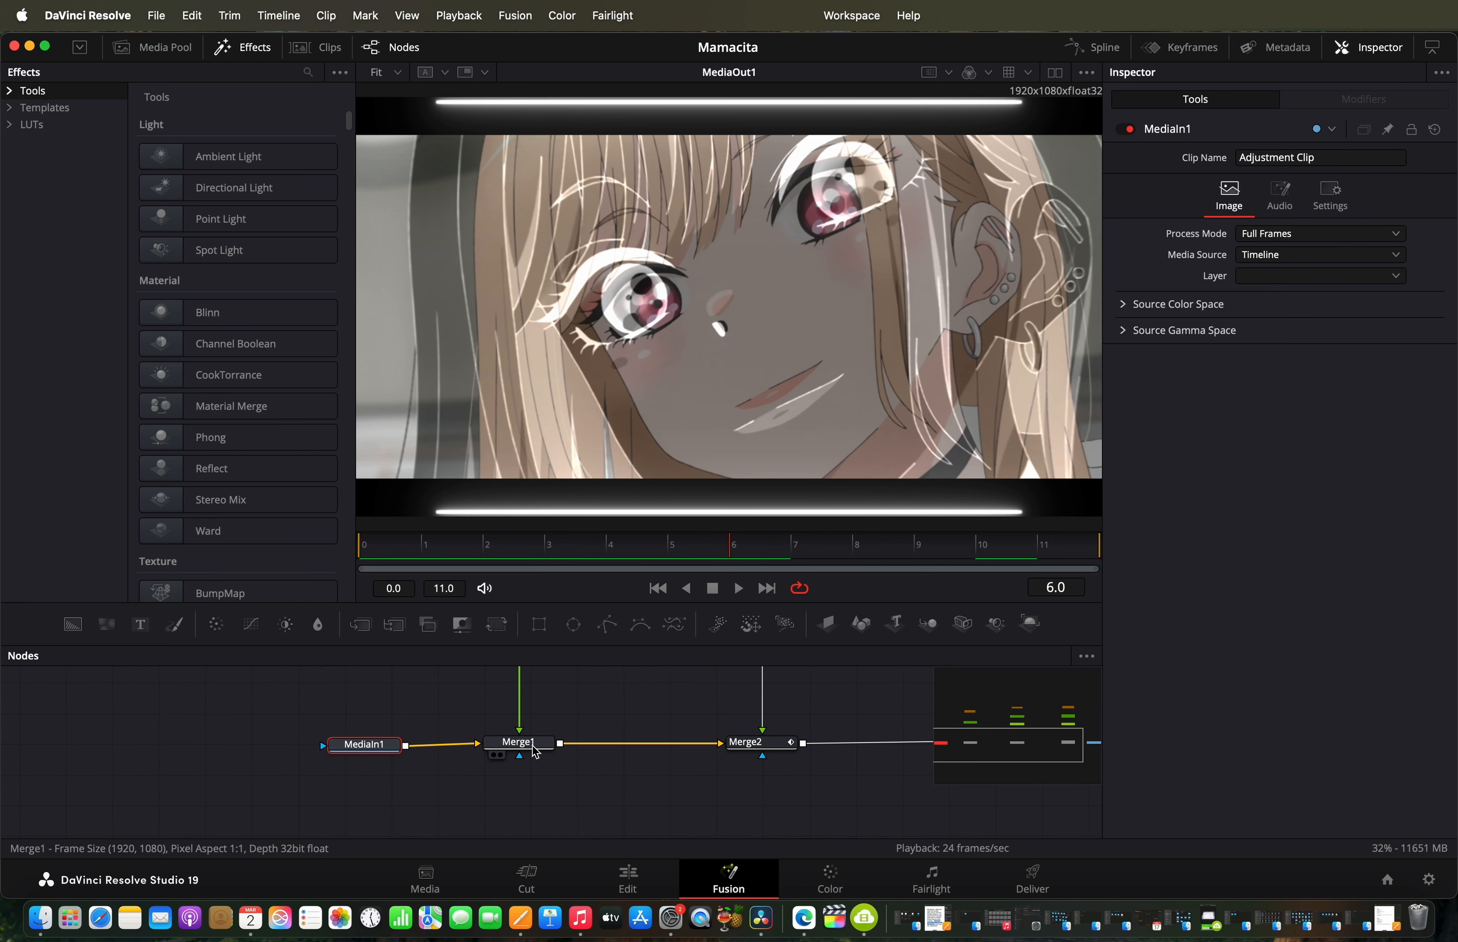
{"action": "left_click", "coordinate": [538, 744]}
Step: Show Background1 in the viewer and scrub the clip to examine the black bars' animation
{"action": "scroll", "coordinate": [542, 752], "scroll_direction": "up", "scroll_amount": 5}
{"action": "left_click", "coordinate": [499, 741]}
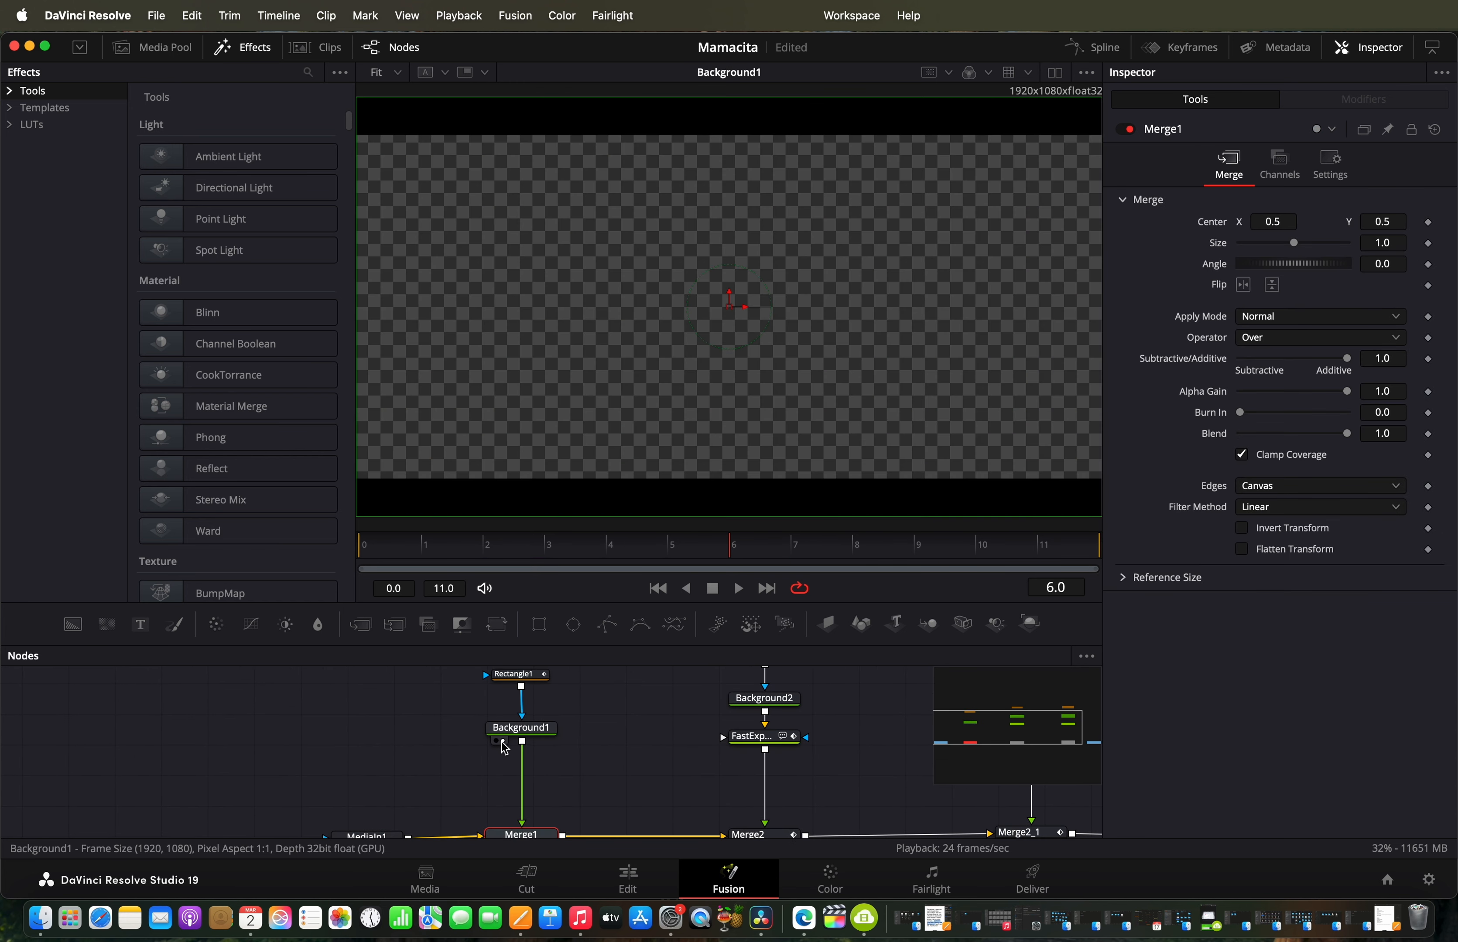
{"action": "left_click_drag", "start_coordinate": [605, 557], "coordinate": [730, 547]}
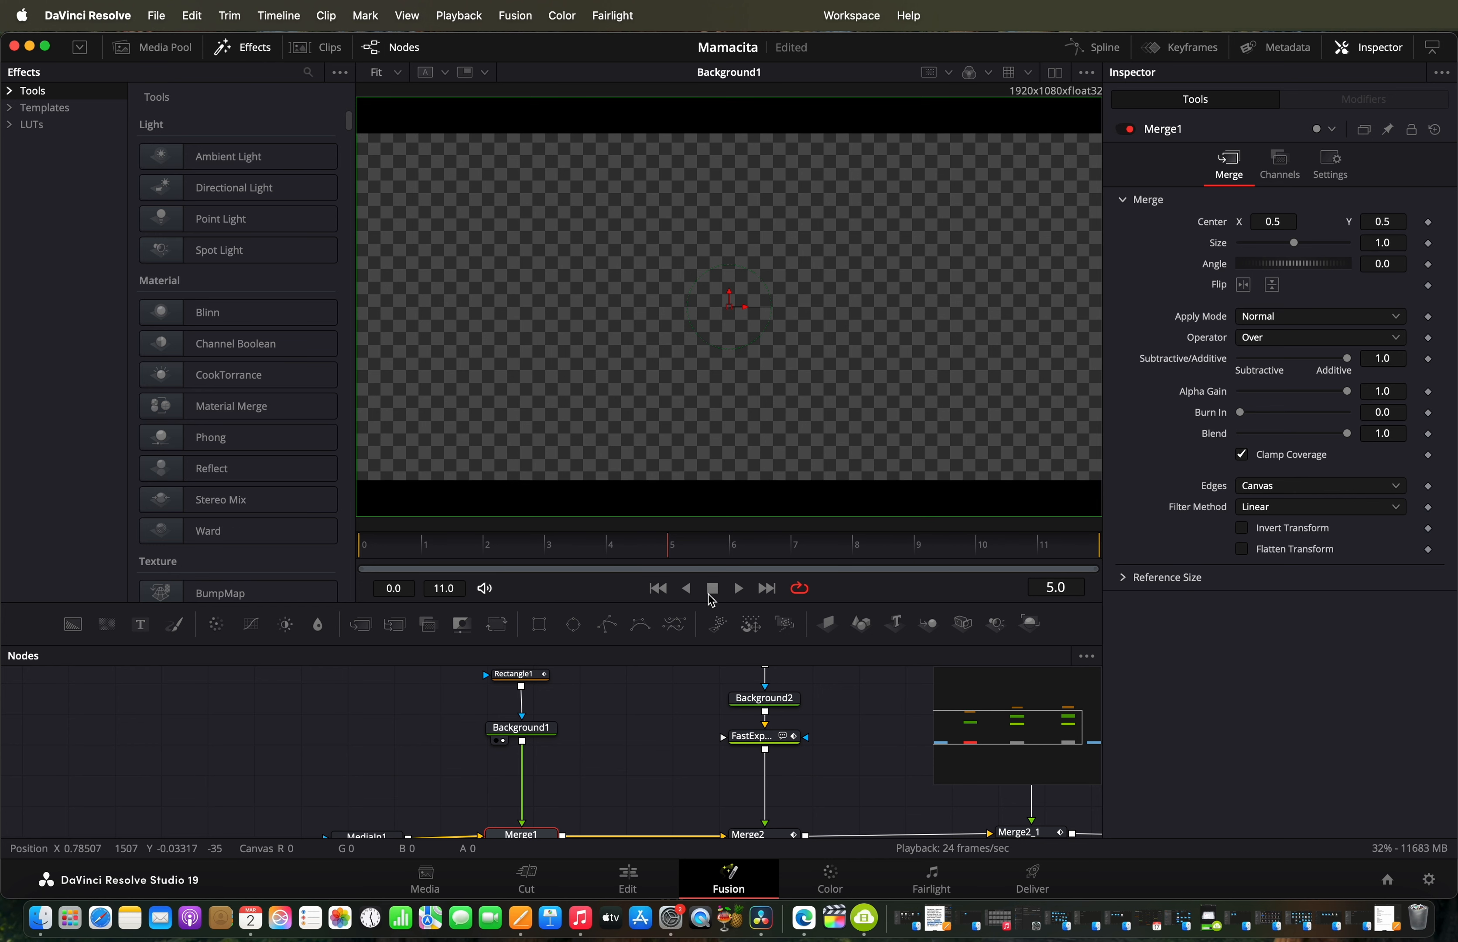
Step: Inspect Rectangle1's controls, step through its Height keyframes and scrub to frame 8
{"action": "left_click", "coordinate": [535, 681]}
{"action": "scroll", "coordinate": [644, 723], "scroll_direction": "up", "scroll_amount": 1}
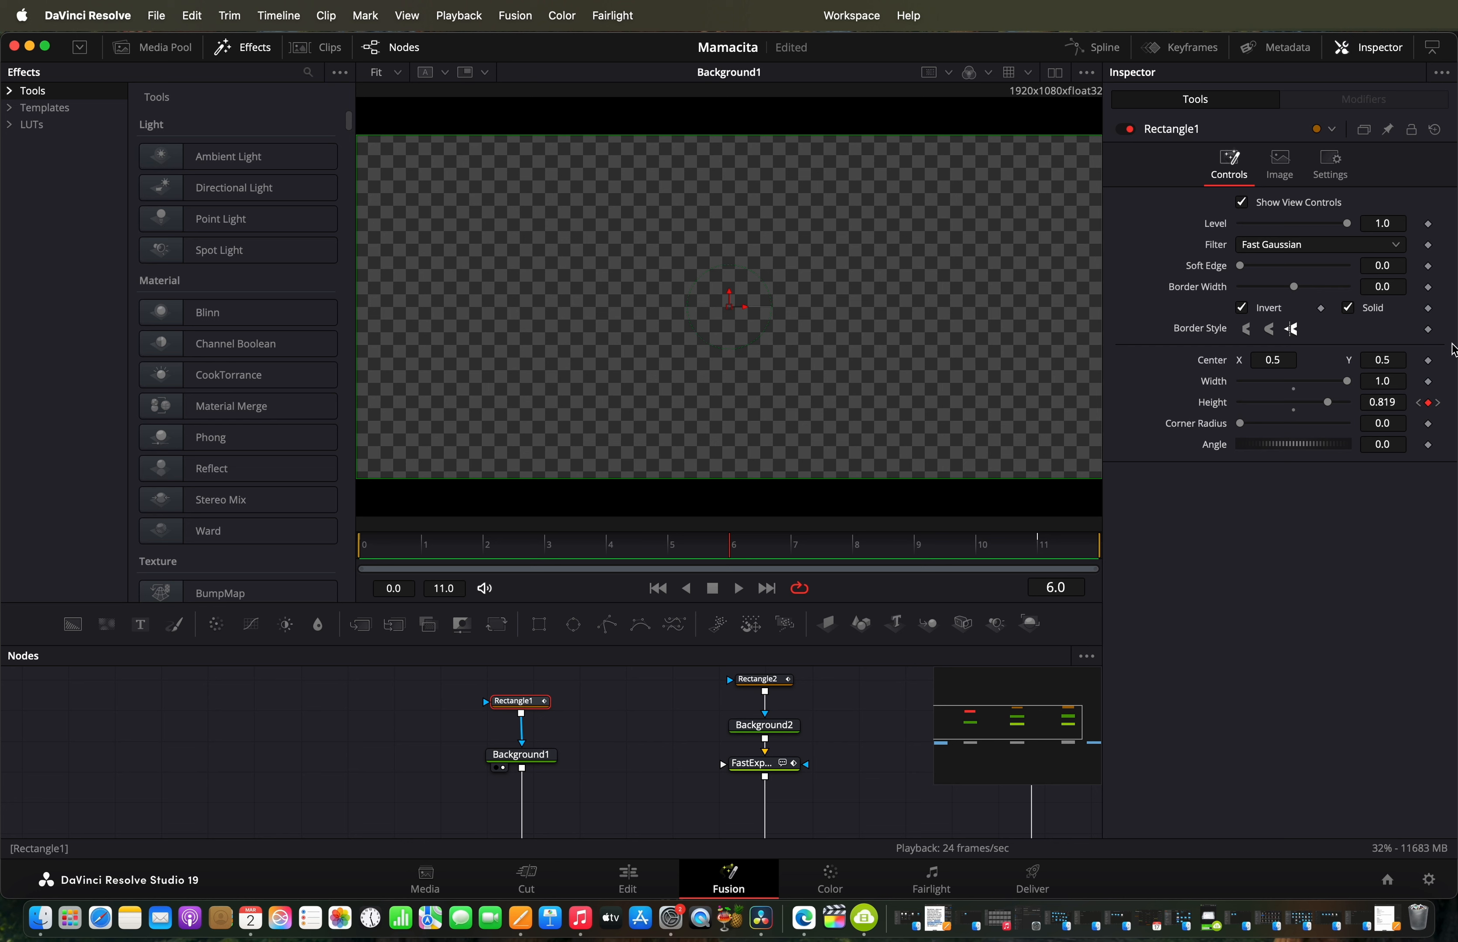
{"action": "left_click", "coordinate": [1417, 403]}
{"action": "left_click", "coordinate": [1440, 404]}
{"action": "left_click_drag", "start_coordinate": [999, 559], "coordinate": [882, 546]}
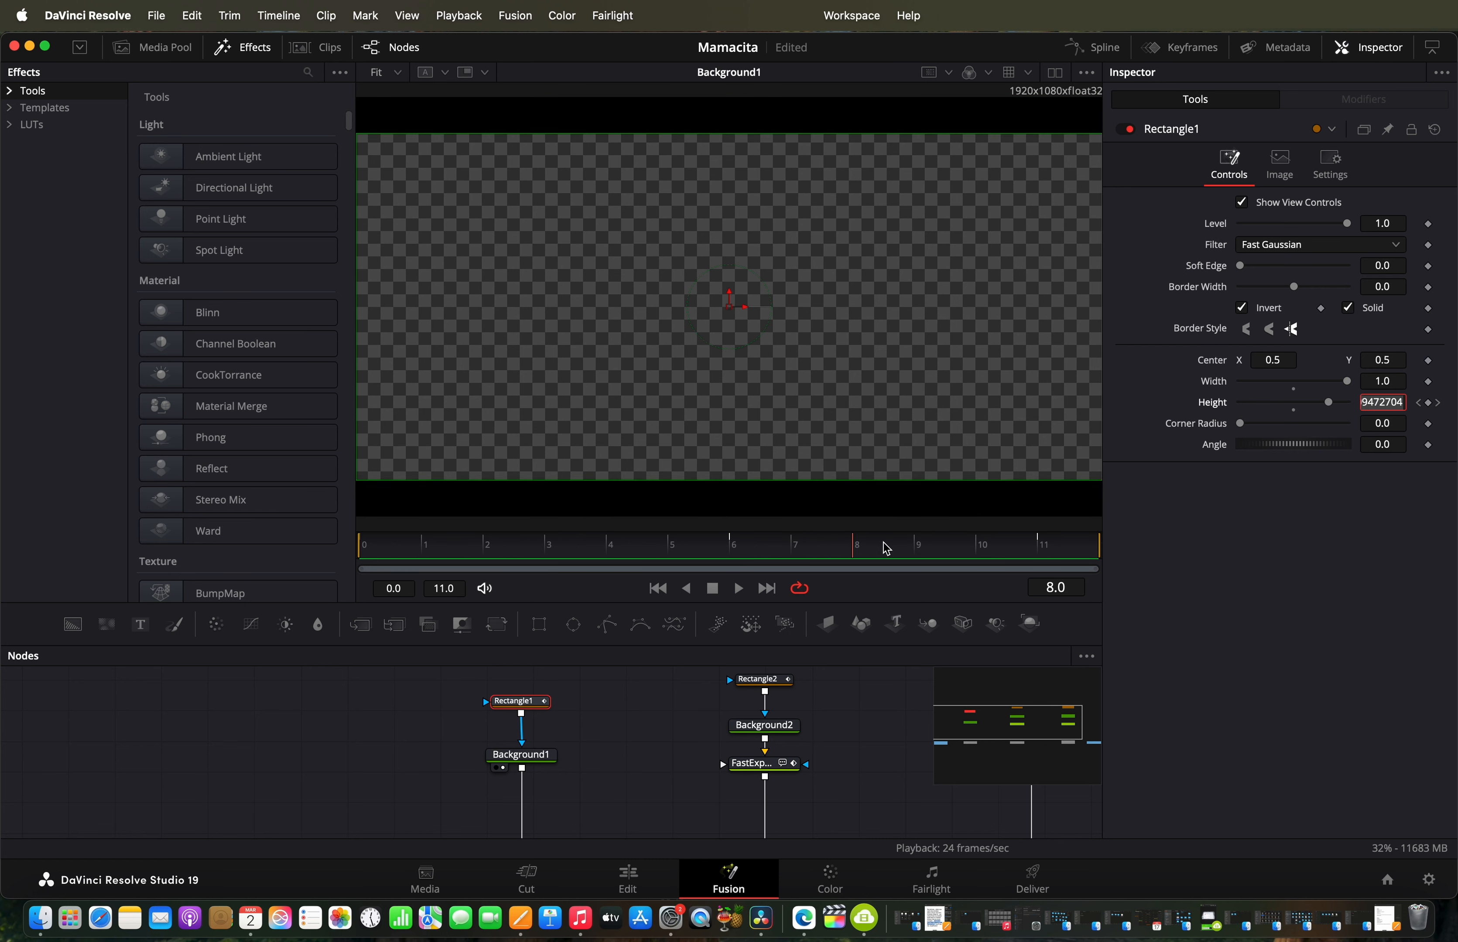
Step: Open the Spline editor, fit Rectangle1's Height curve to examine its easing and close the editor
{"action": "left_click", "coordinate": [1103, 49]}
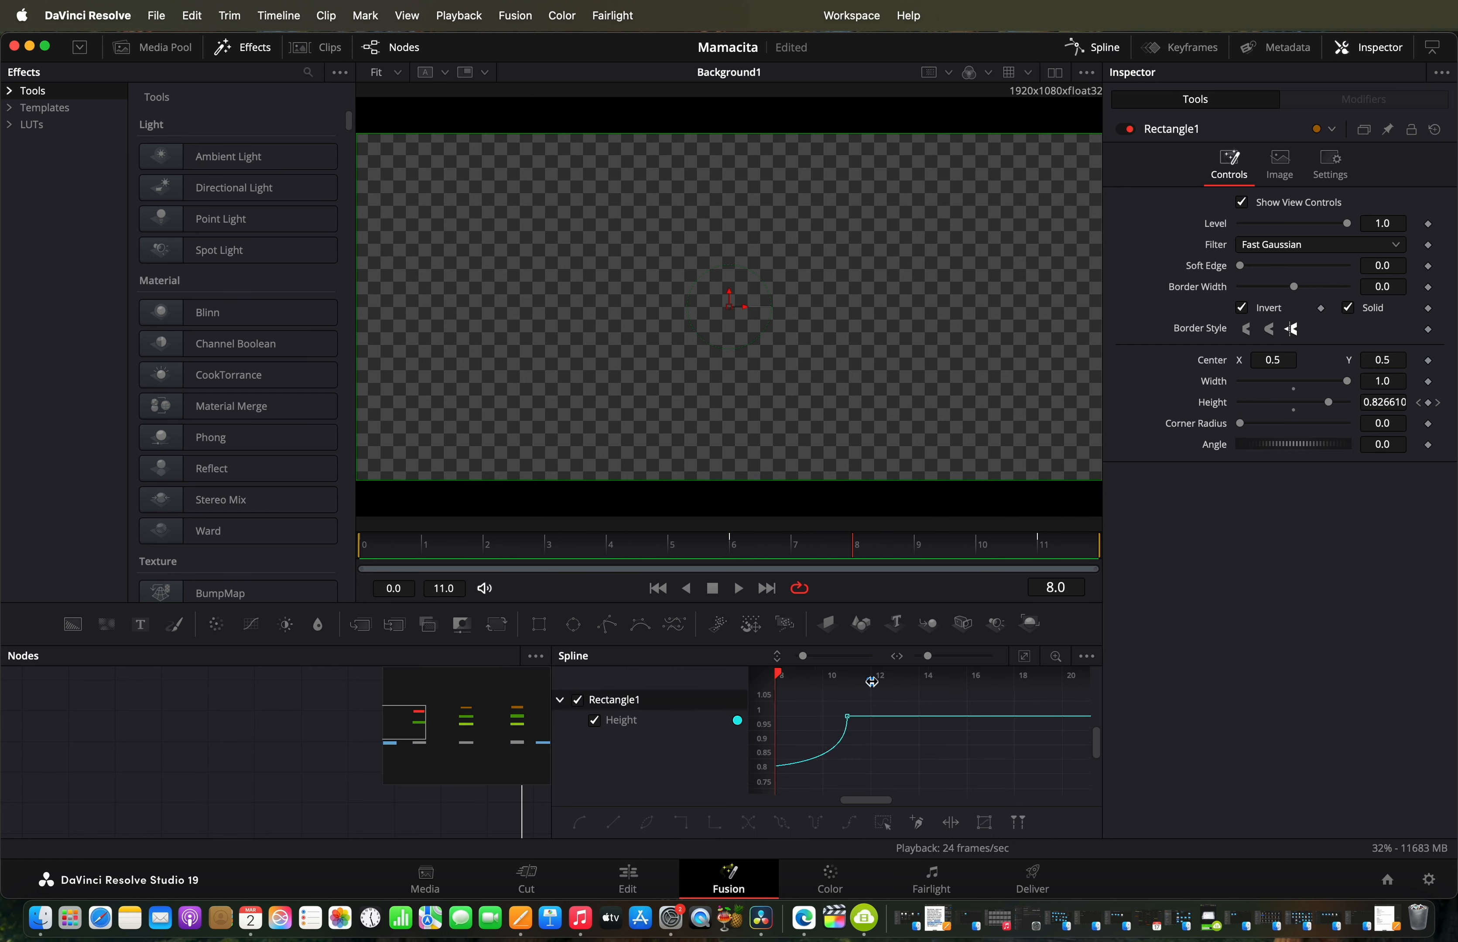
{"action": "left_click", "coordinate": [1032, 657]}
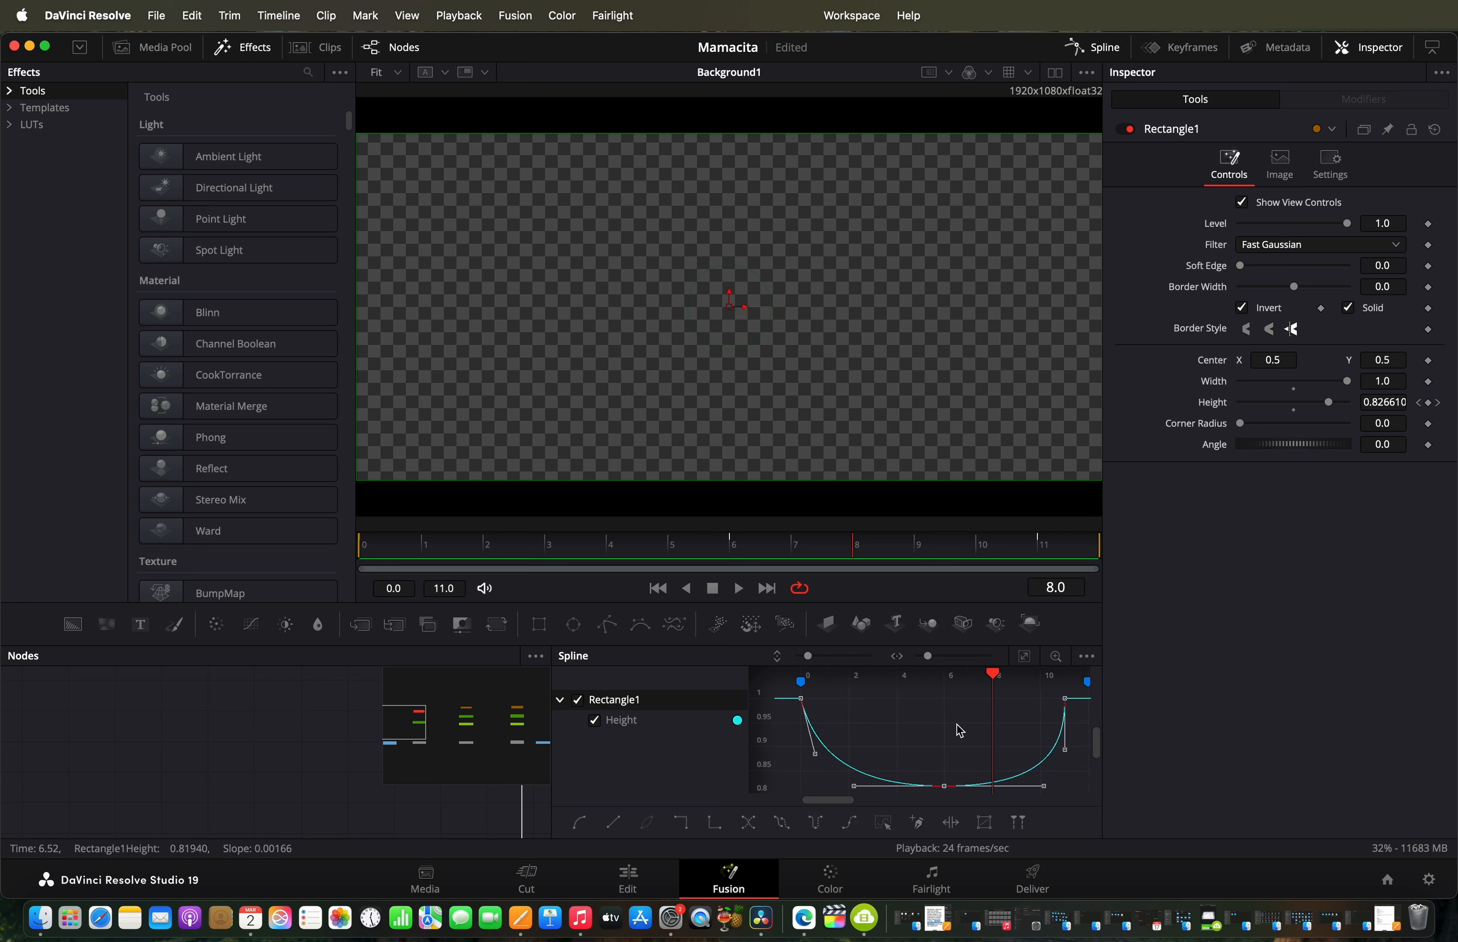
{"action": "left_click", "coordinate": [1090, 54]}
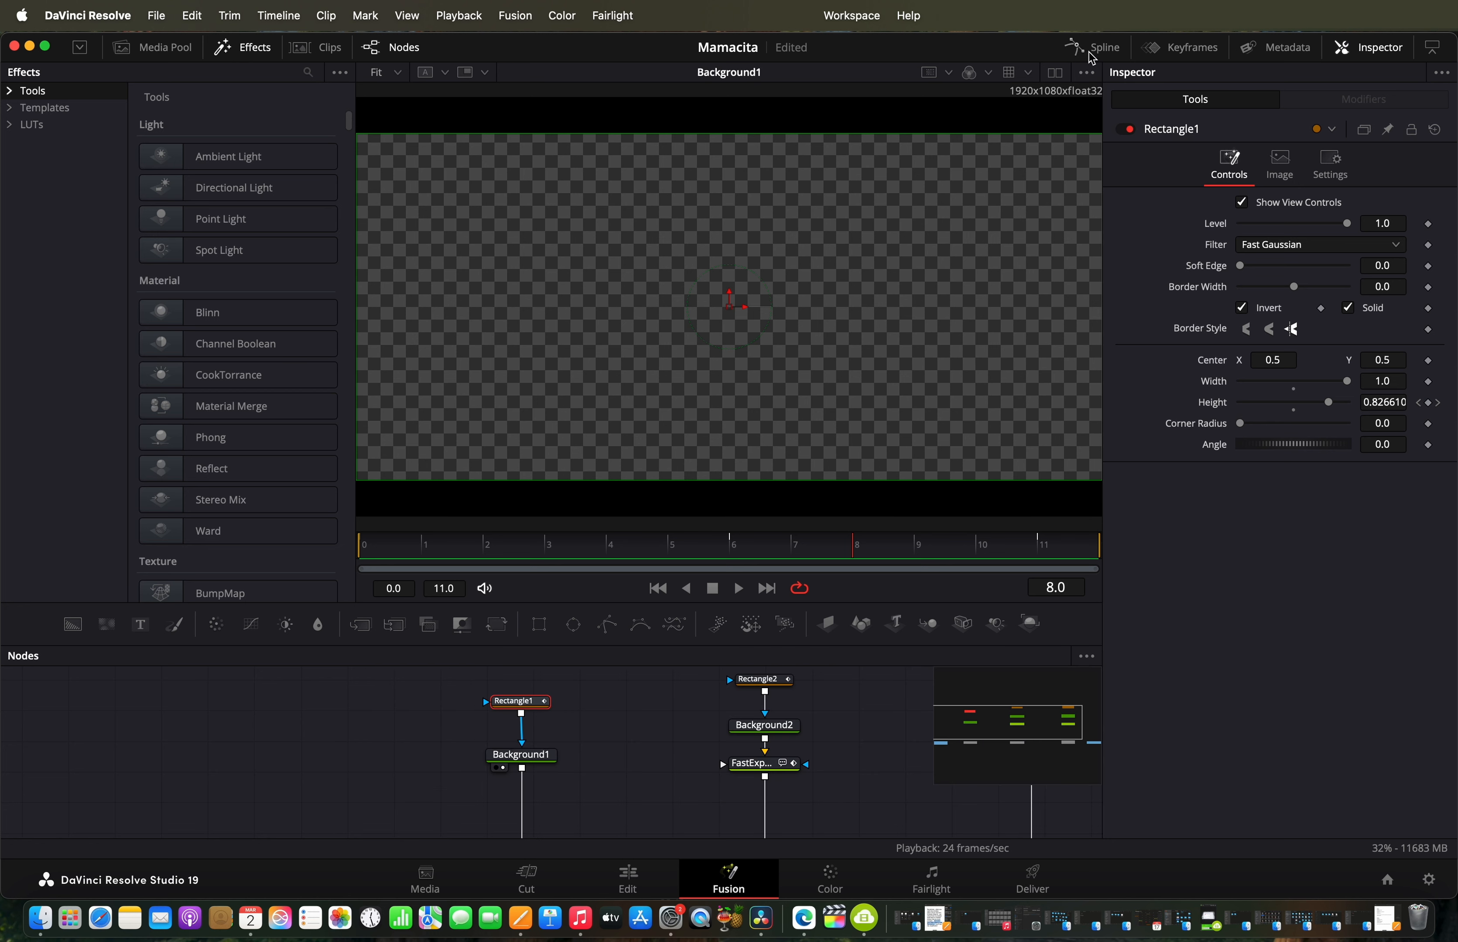
Step: Show Merge2 and its FastExpoGlow node in the viewer, examining the glow settings and the line at several frames
{"action": "scroll", "coordinate": [631, 778], "scroll_direction": "down", "scroll_amount": 3}
{"action": "scroll", "coordinate": [631, 778], "scroll_direction": "right", "scroll_amount": 3}
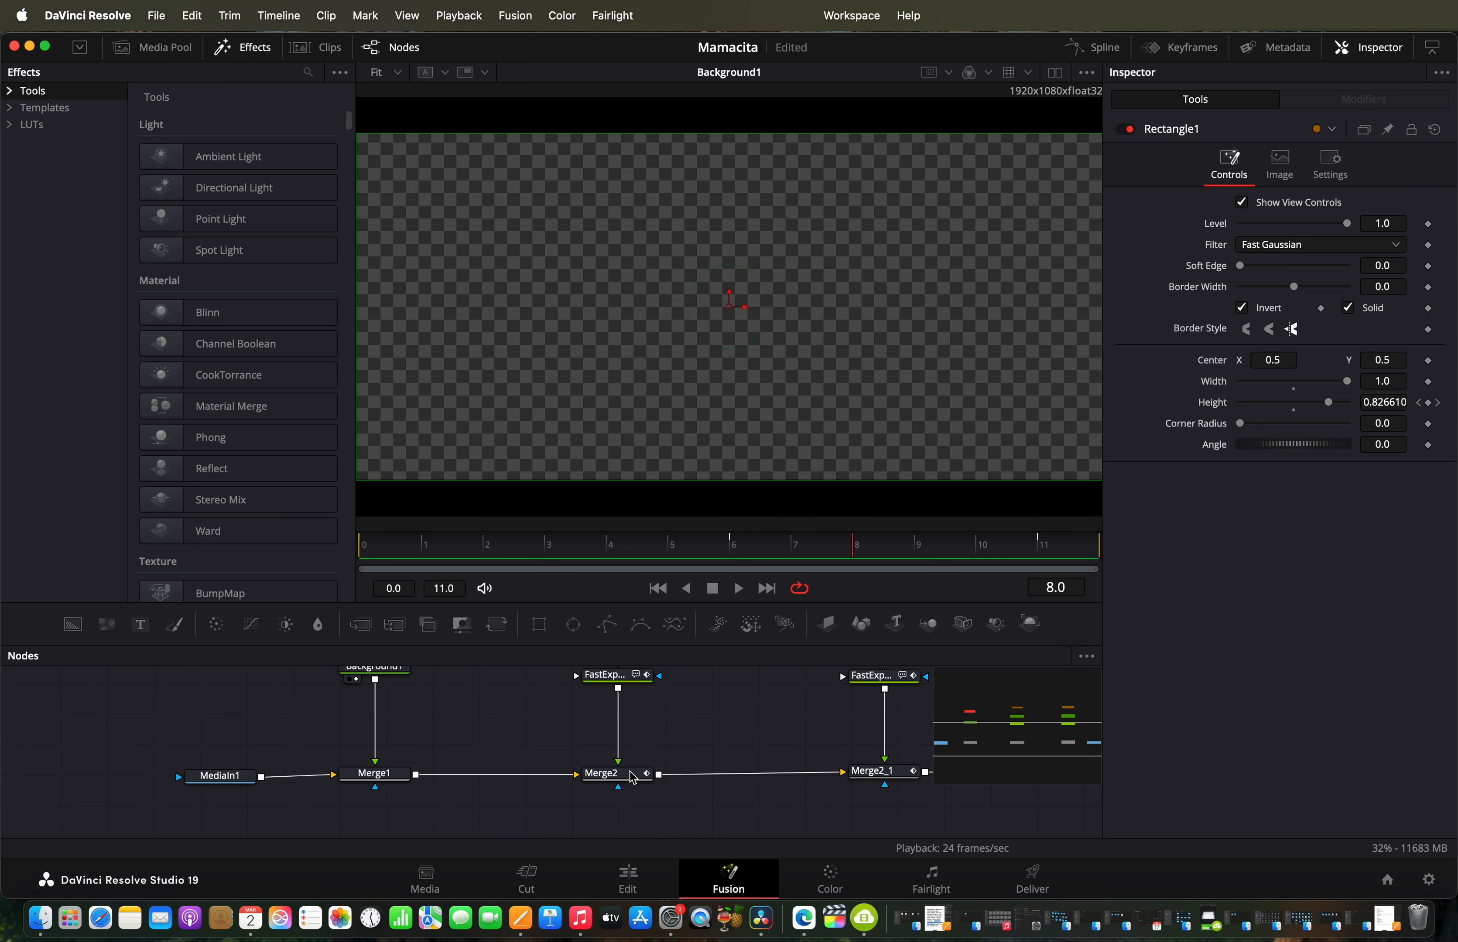
{"action": "left_click", "coordinate": [599, 789]}
{"action": "scroll", "coordinate": [602, 795], "scroll_direction": "up", "scroll_amount": 3}
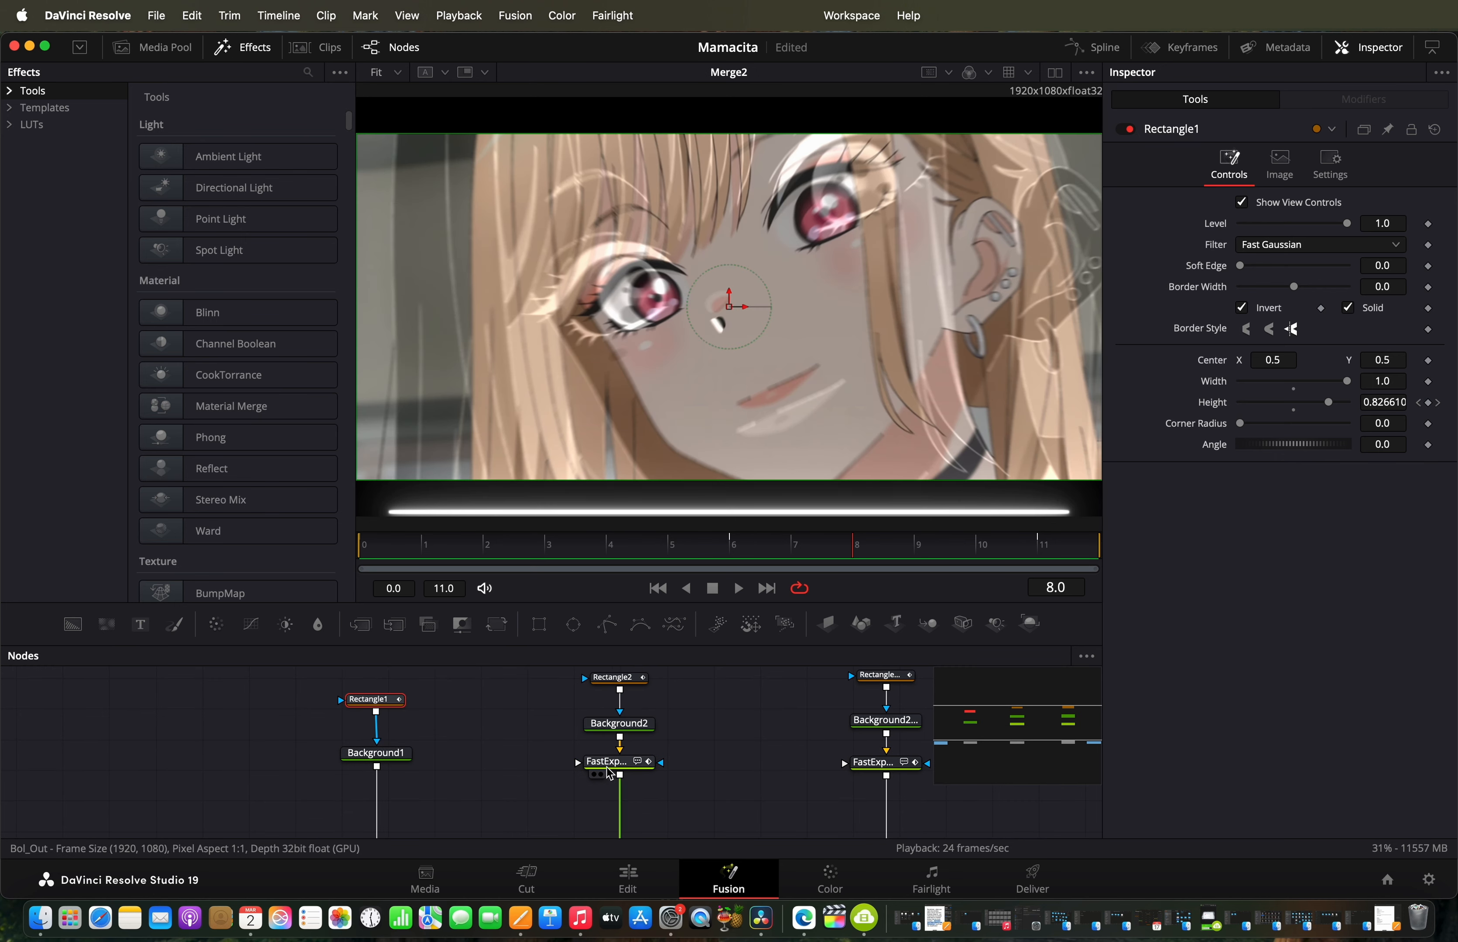
{"action": "left_click", "coordinate": [606, 781]}
{"action": "left_click", "coordinate": [597, 775]}
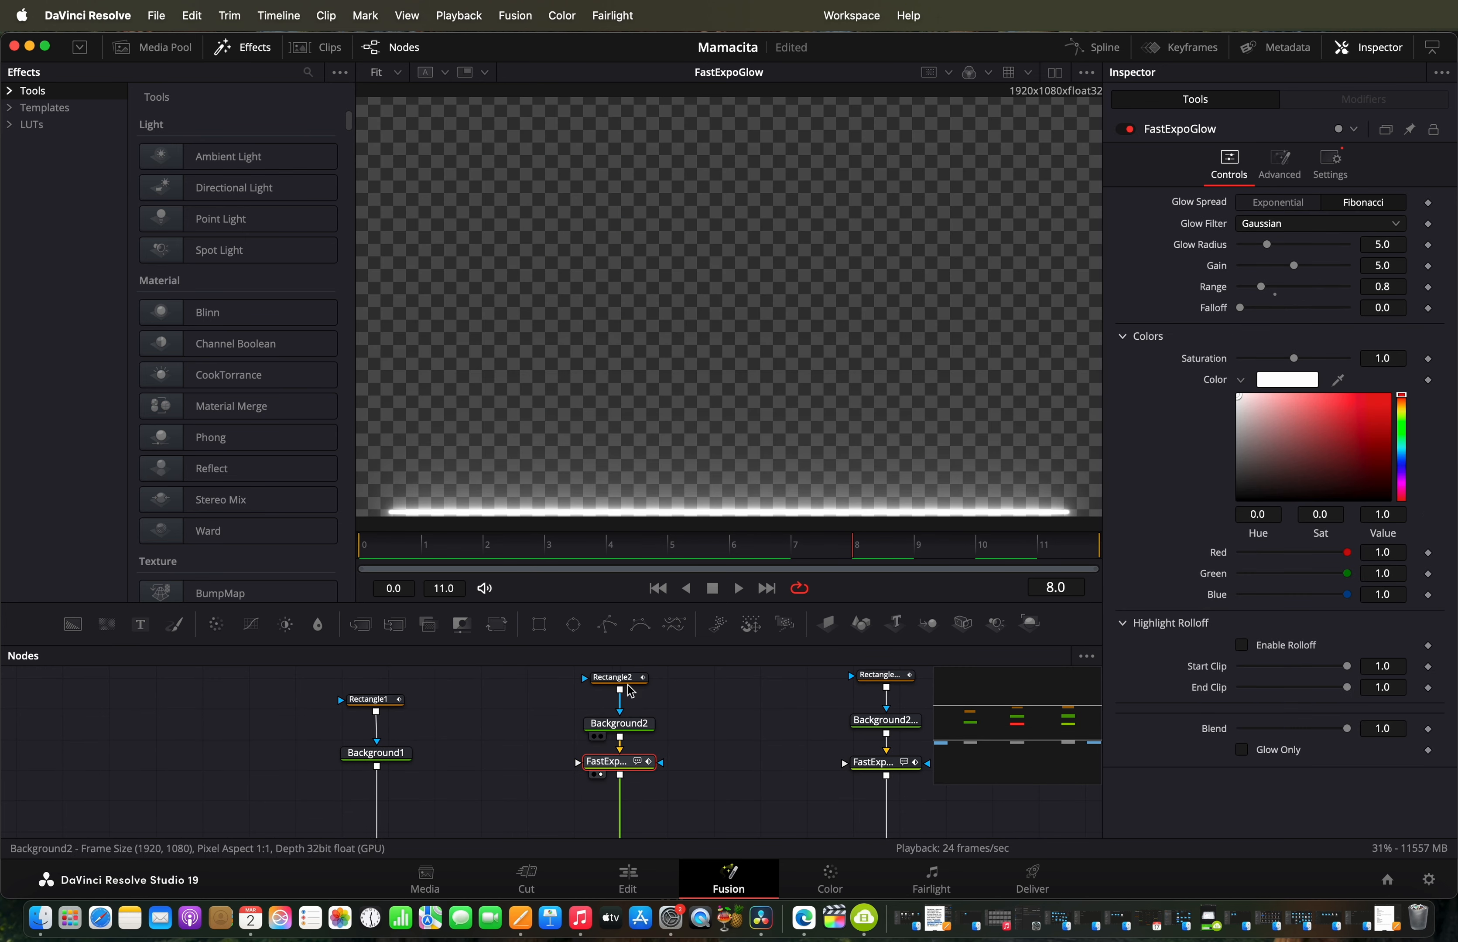
{"action": "left_click", "coordinate": [727, 550]}
{"action": "left_click", "coordinate": [975, 544]}
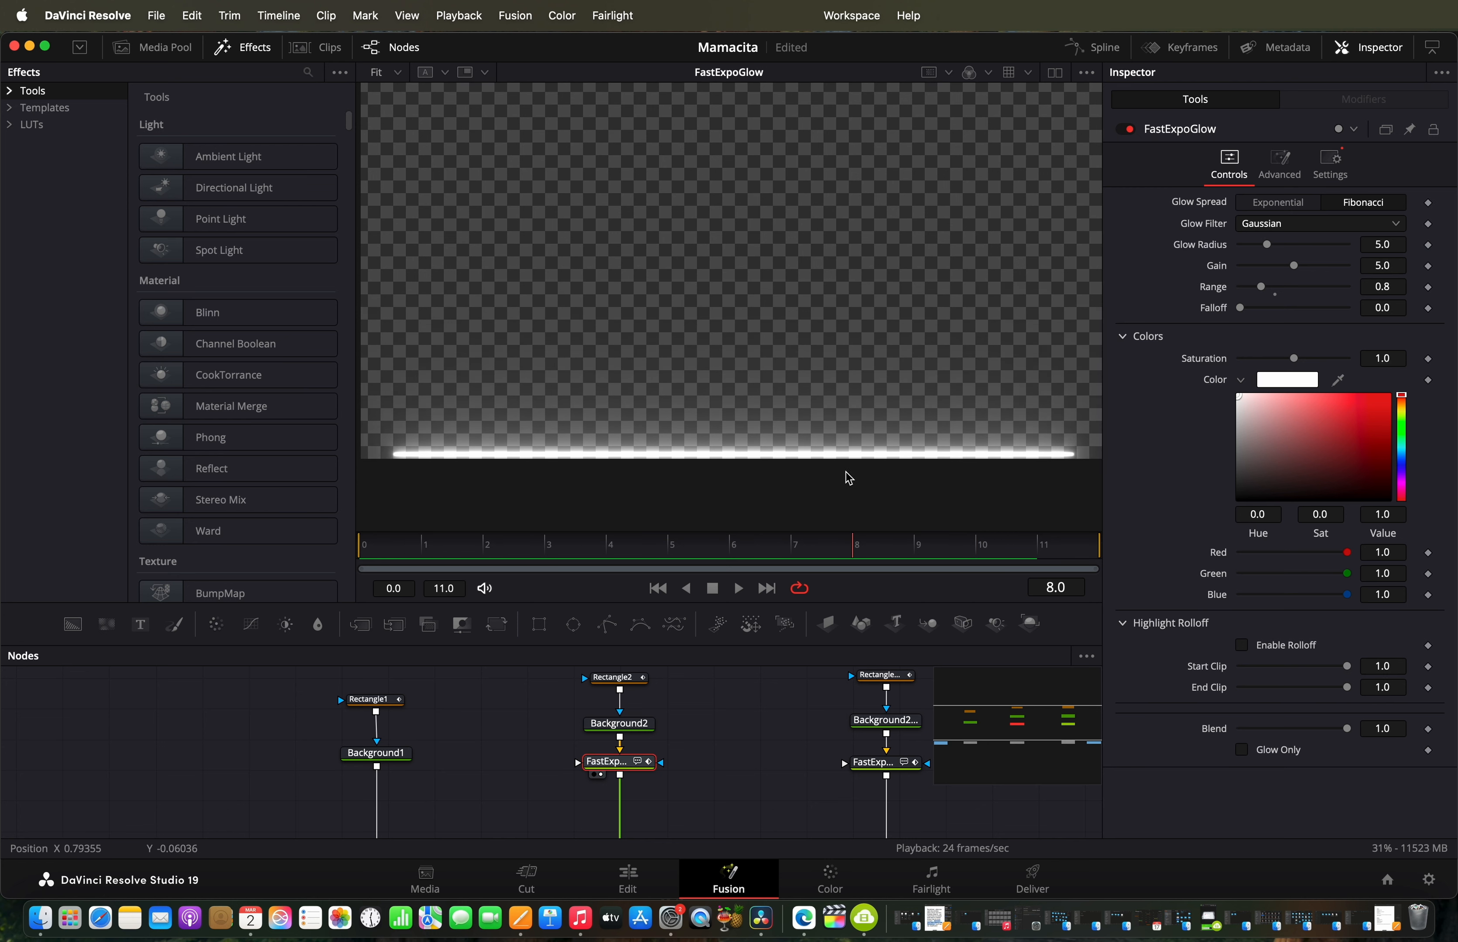
Step: View Rectangle2 and Background2, inspect Rectangle2's controls and scrub its Width animation to frame 11
{"action": "scroll", "coordinate": [747, 685], "scroll_direction": "up", "scroll_amount": 2}
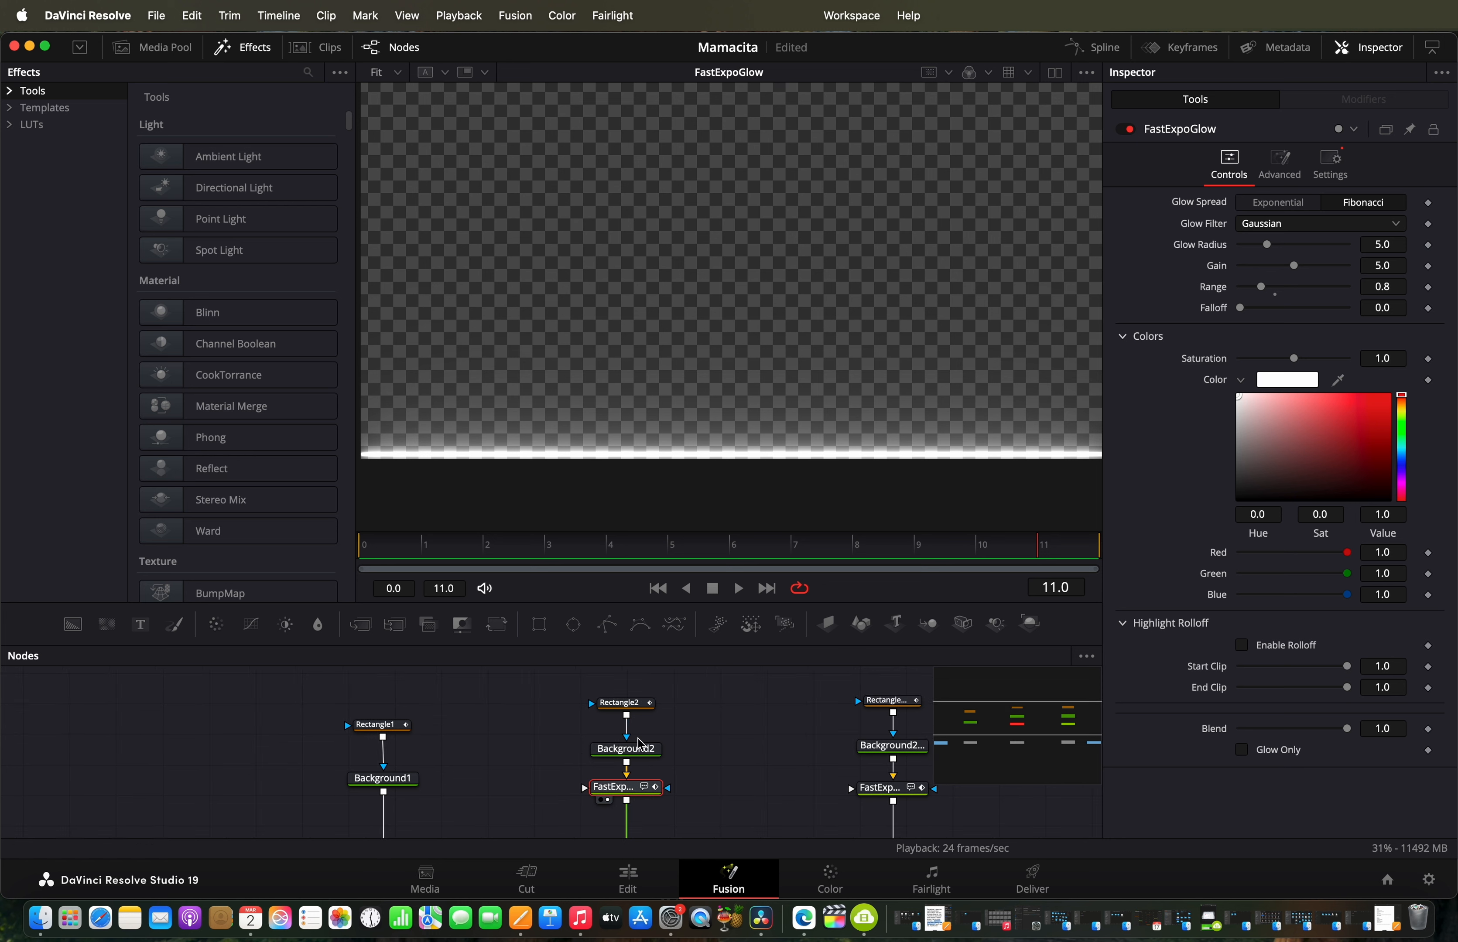
{"action": "left_click", "coordinate": [606, 763]}
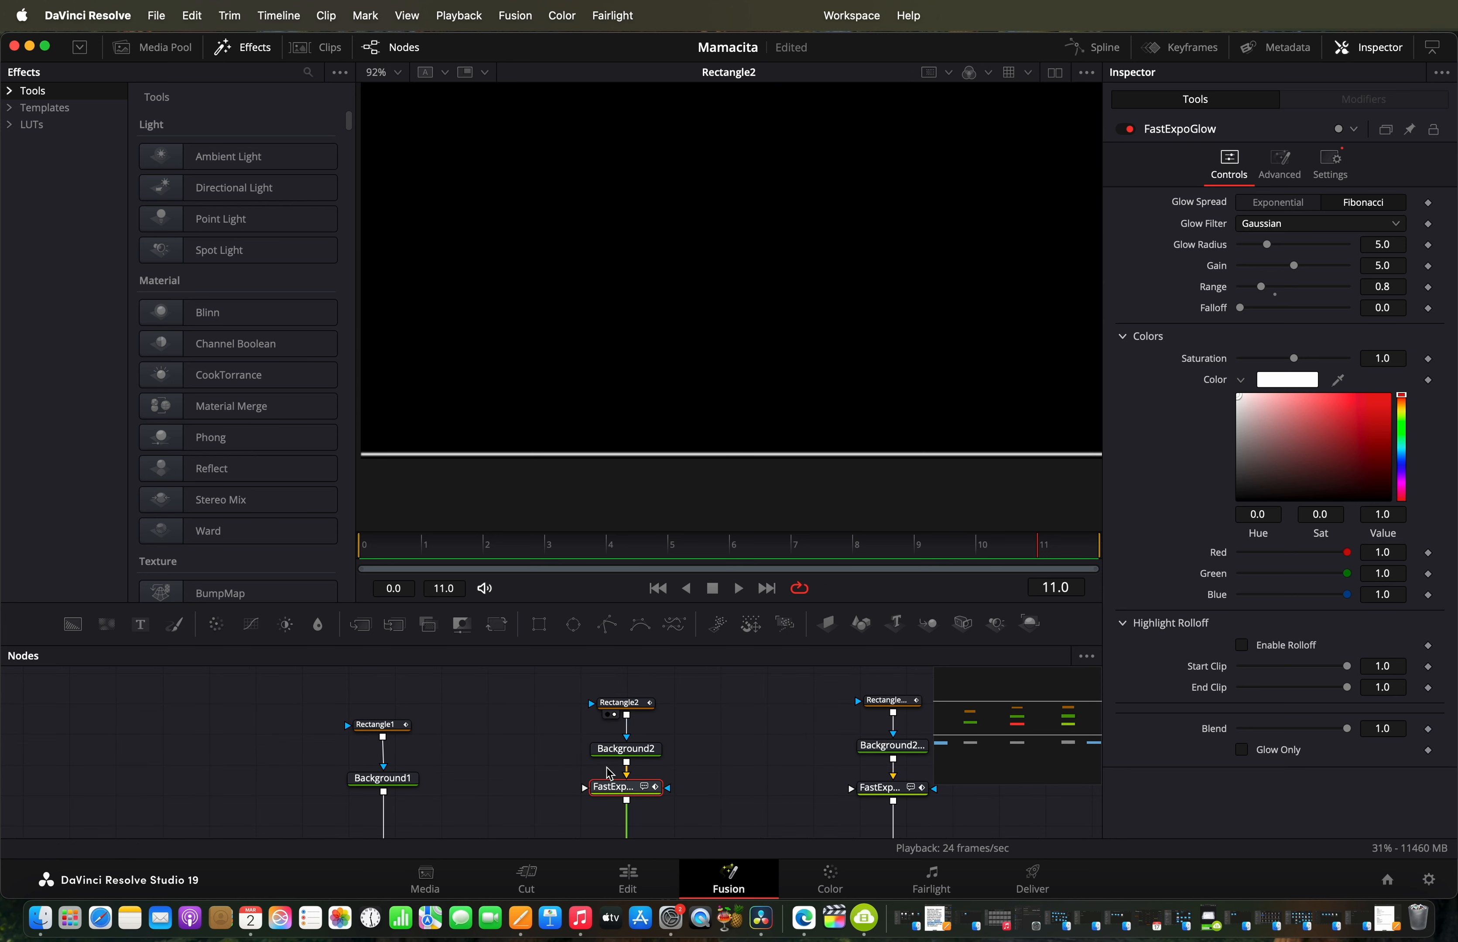
{"action": "left_click", "coordinate": [634, 705]}
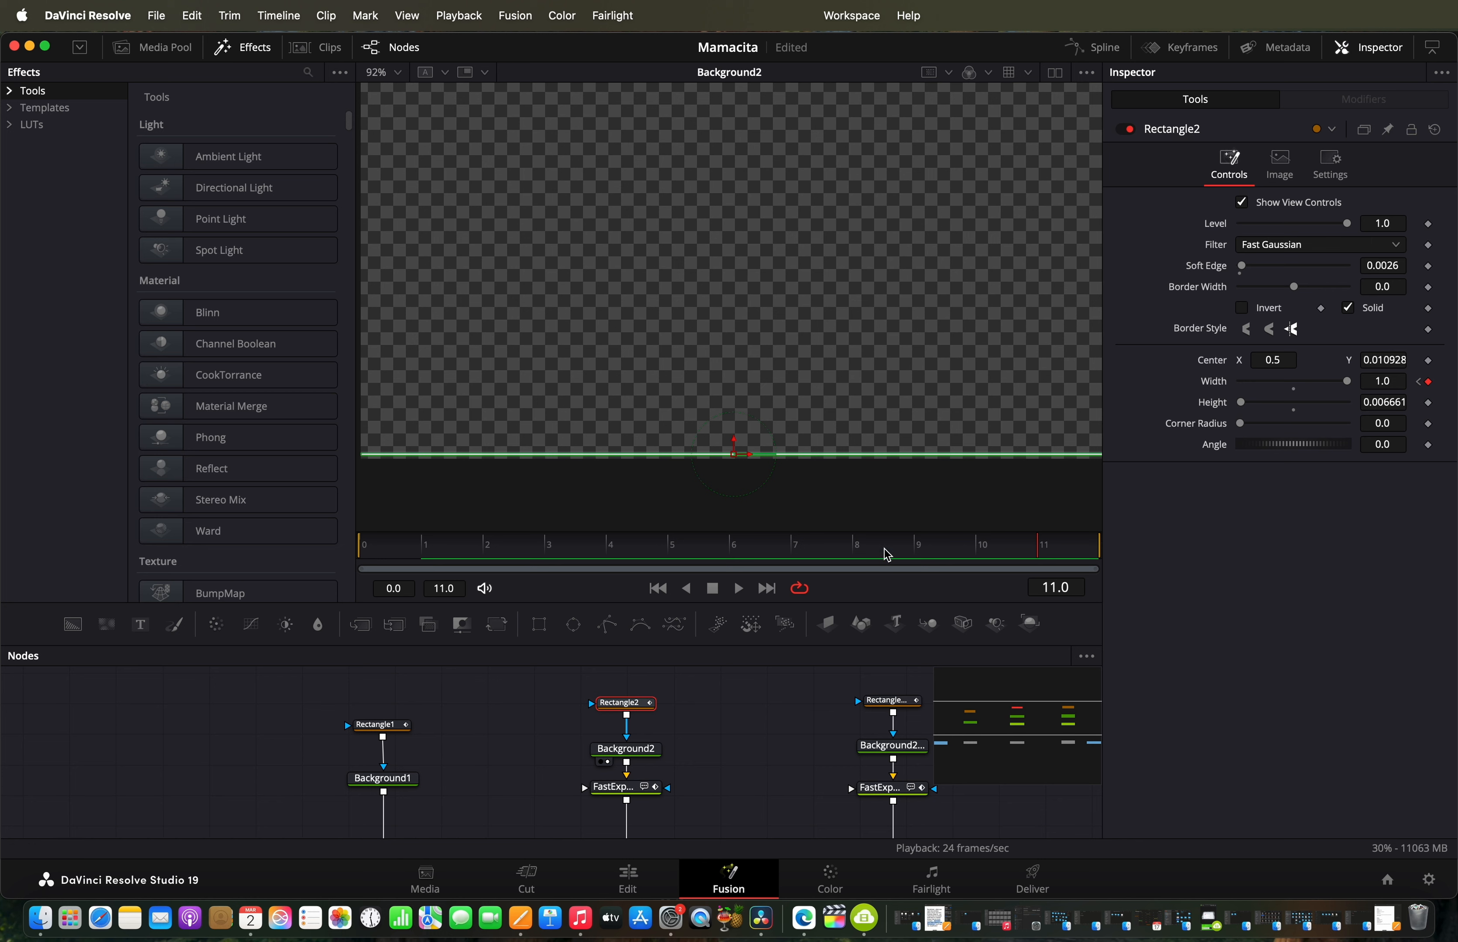
{"action": "left_click", "coordinate": [488, 548]}
{"action": "left_click", "coordinate": [608, 547]}
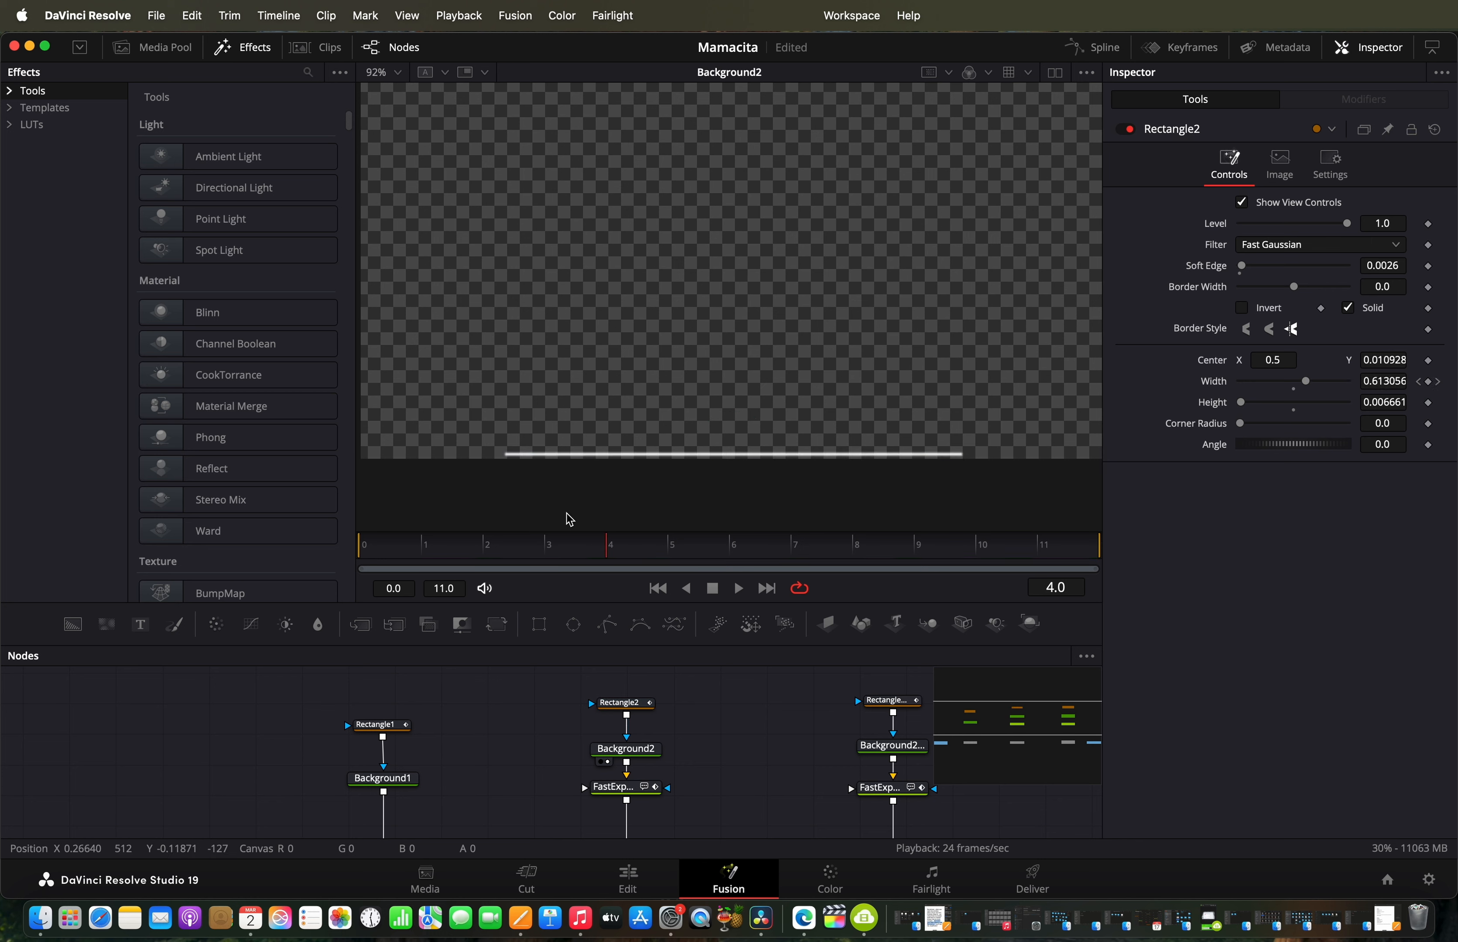
{"action": "left_click_drag", "start_coordinate": [608, 547], "coordinate": [1122, 540]}
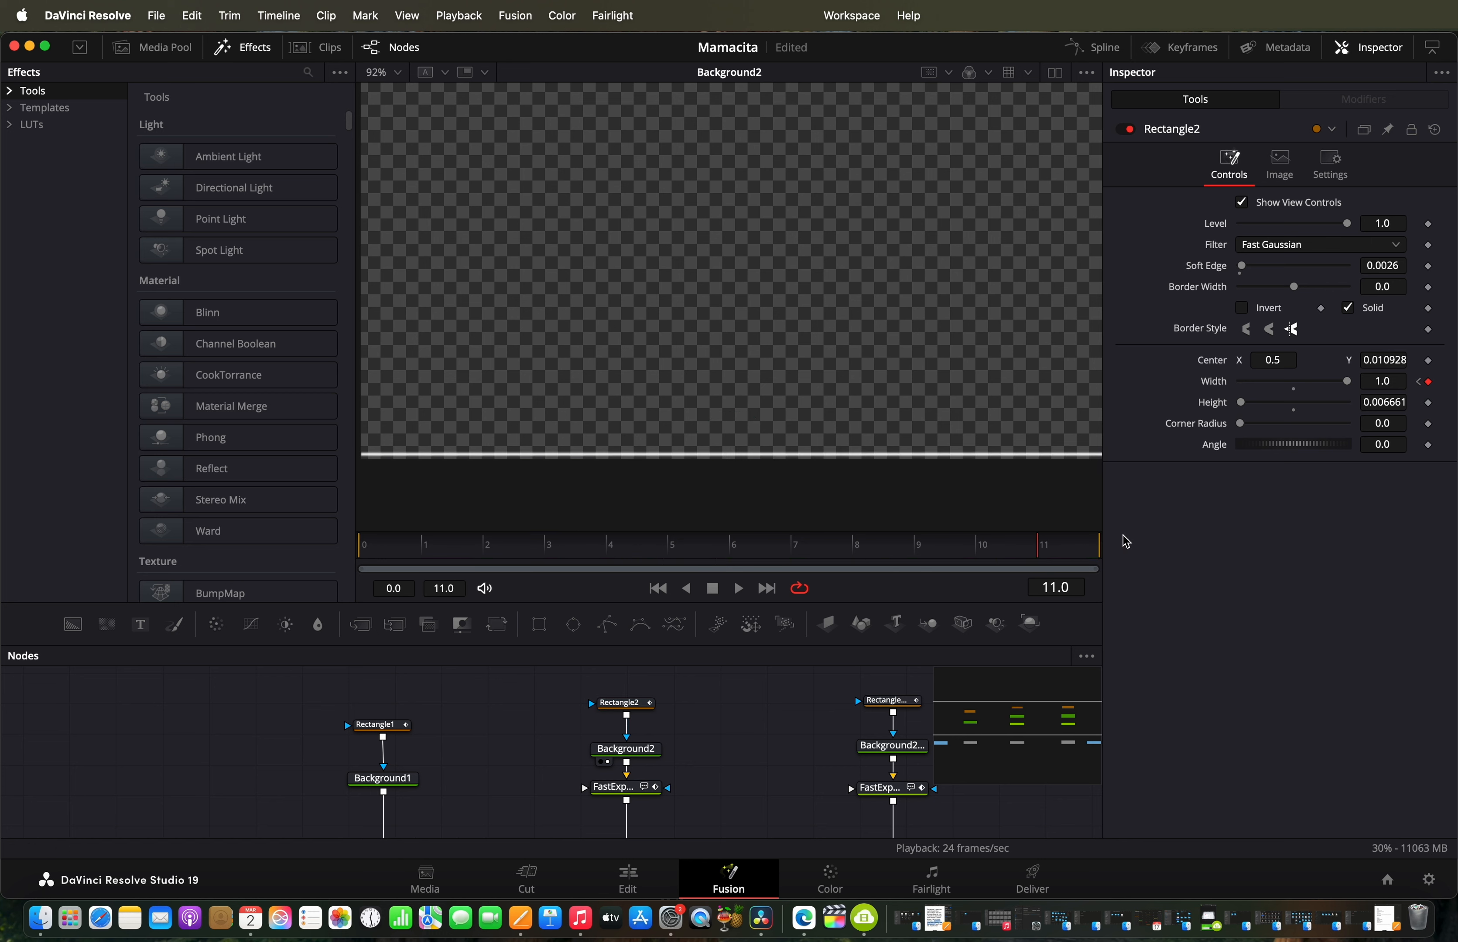
Step: Show FastExpoGlow in the viewer with Rectangle2's controls and scrub to frame 11 to preview the glowing line
{"action": "left_click", "coordinate": [610, 801]}
{"action": "left_click", "coordinate": [635, 703]}
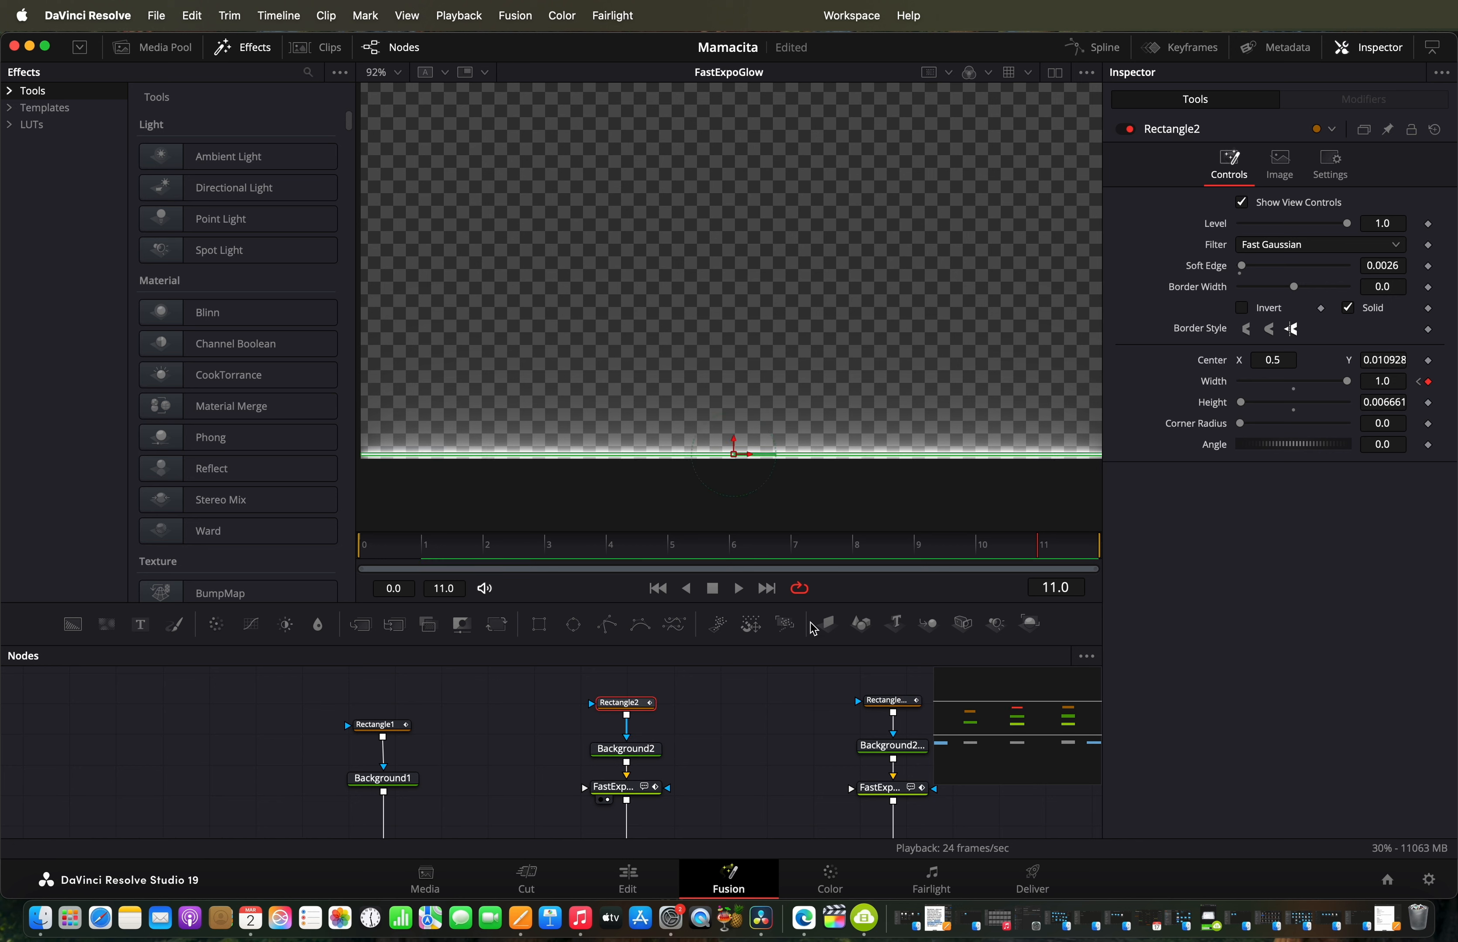
{"action": "left_click_drag", "start_coordinate": [950, 547], "coordinate": [980, 545]}
{"action": "left_click_drag", "start_coordinate": [744, 562], "coordinate": [1044, 559]}
Step: Show FastExpoGlow_1 from the duplicated line branch in the viewer and inspect Rectangle2_1's controls at frame 11
{"action": "scroll", "coordinate": [746, 767], "scroll_direction": "down", "scroll_amount": 3}
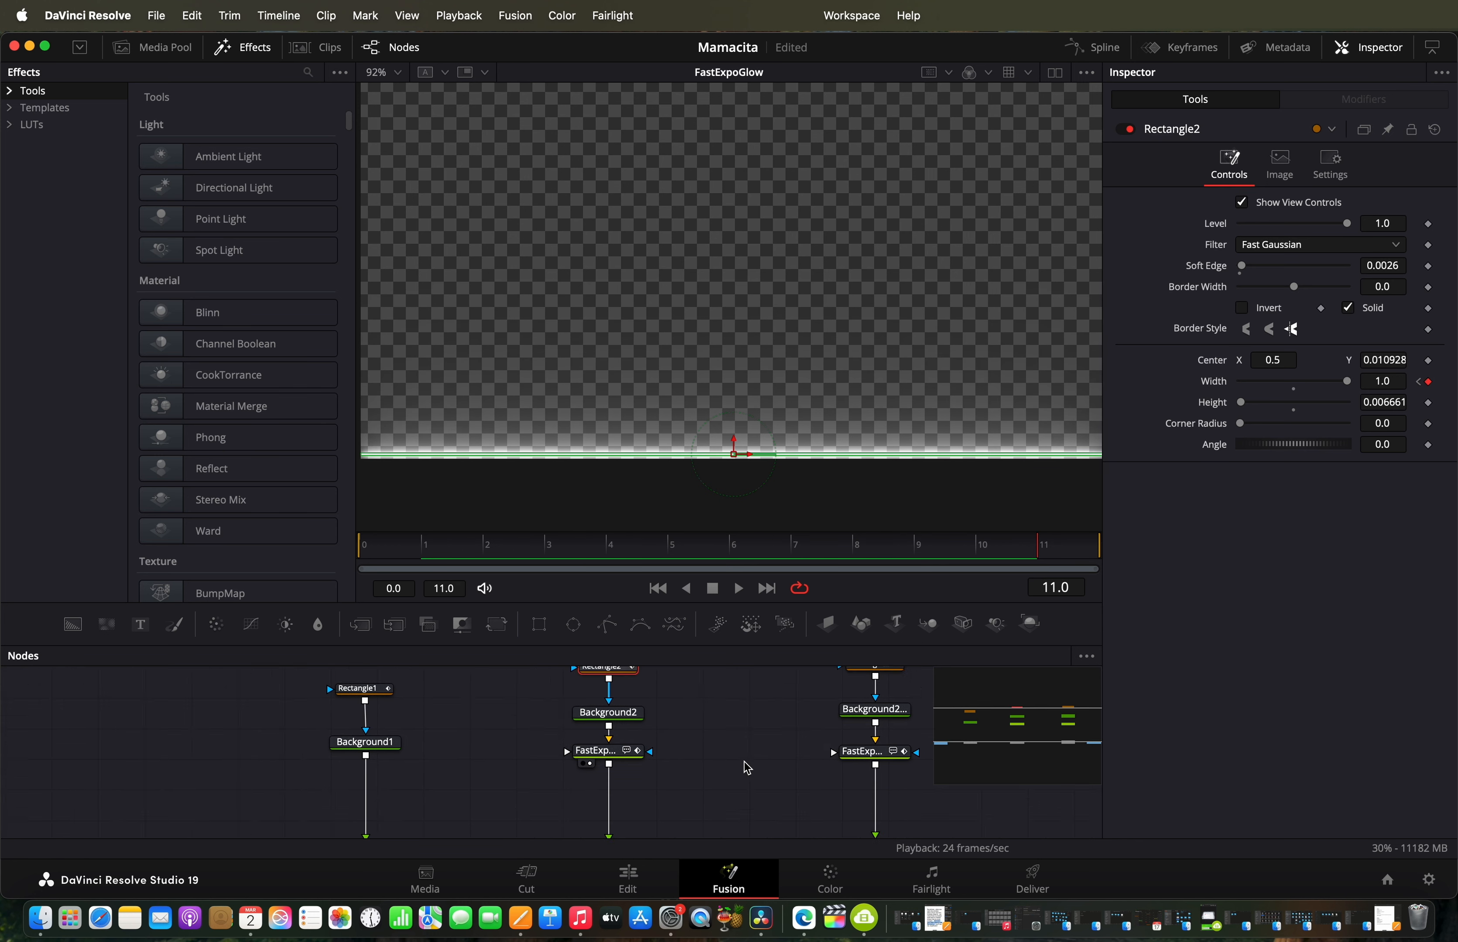
{"action": "scroll", "coordinate": [746, 767], "scroll_direction": "right", "scroll_amount": 5}
{"action": "scroll", "coordinate": [658, 723], "scroll_direction": "up", "scroll_amount": 2}
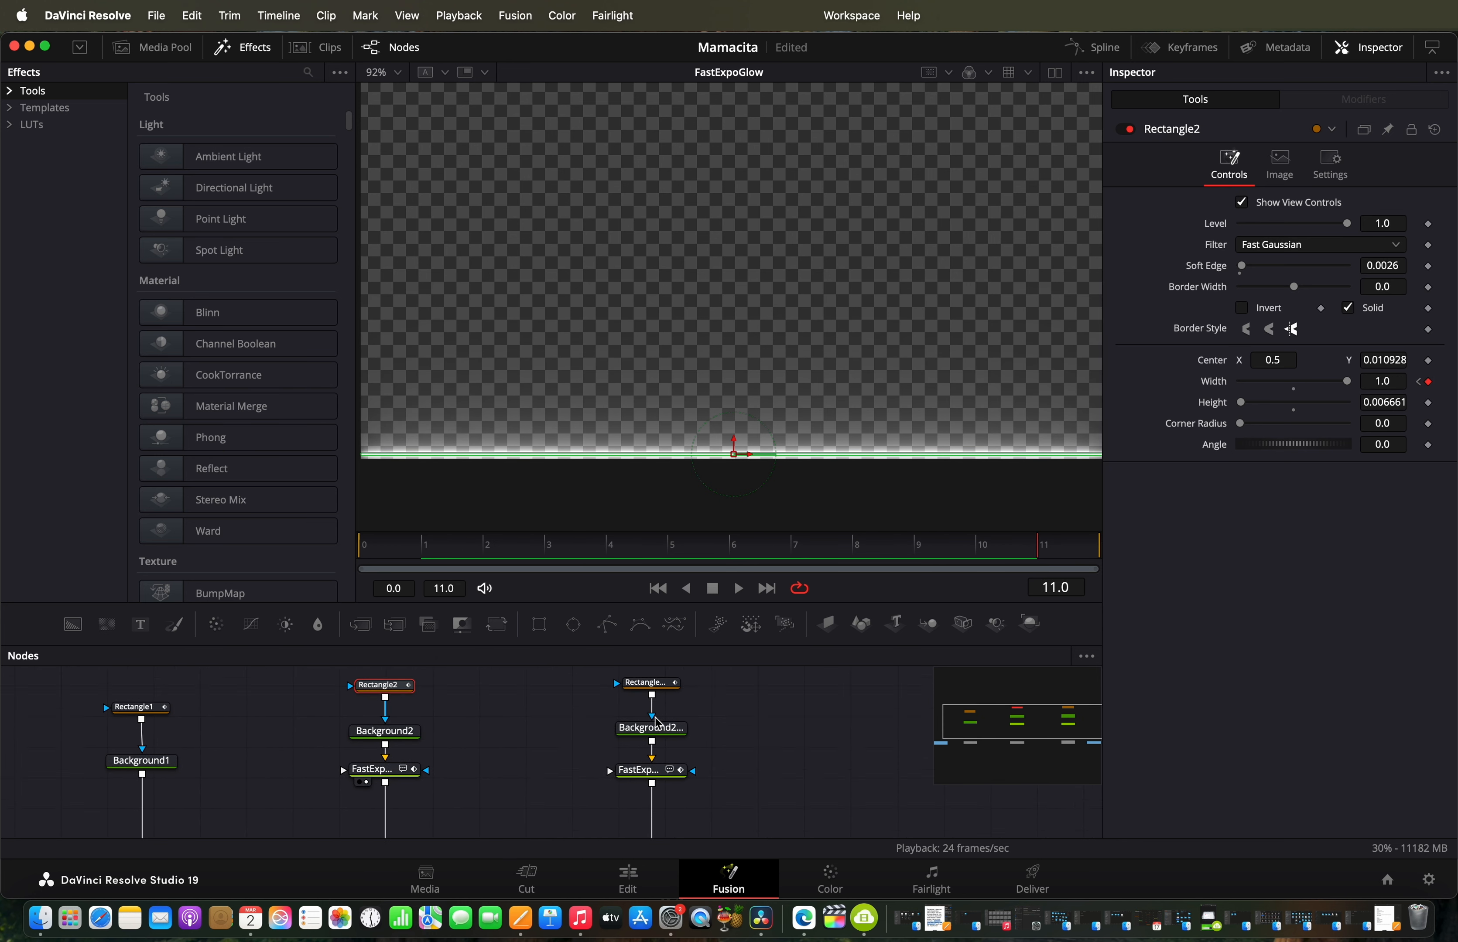
{"action": "left_click_drag", "start_coordinate": [598, 680], "coordinate": [705, 858]}
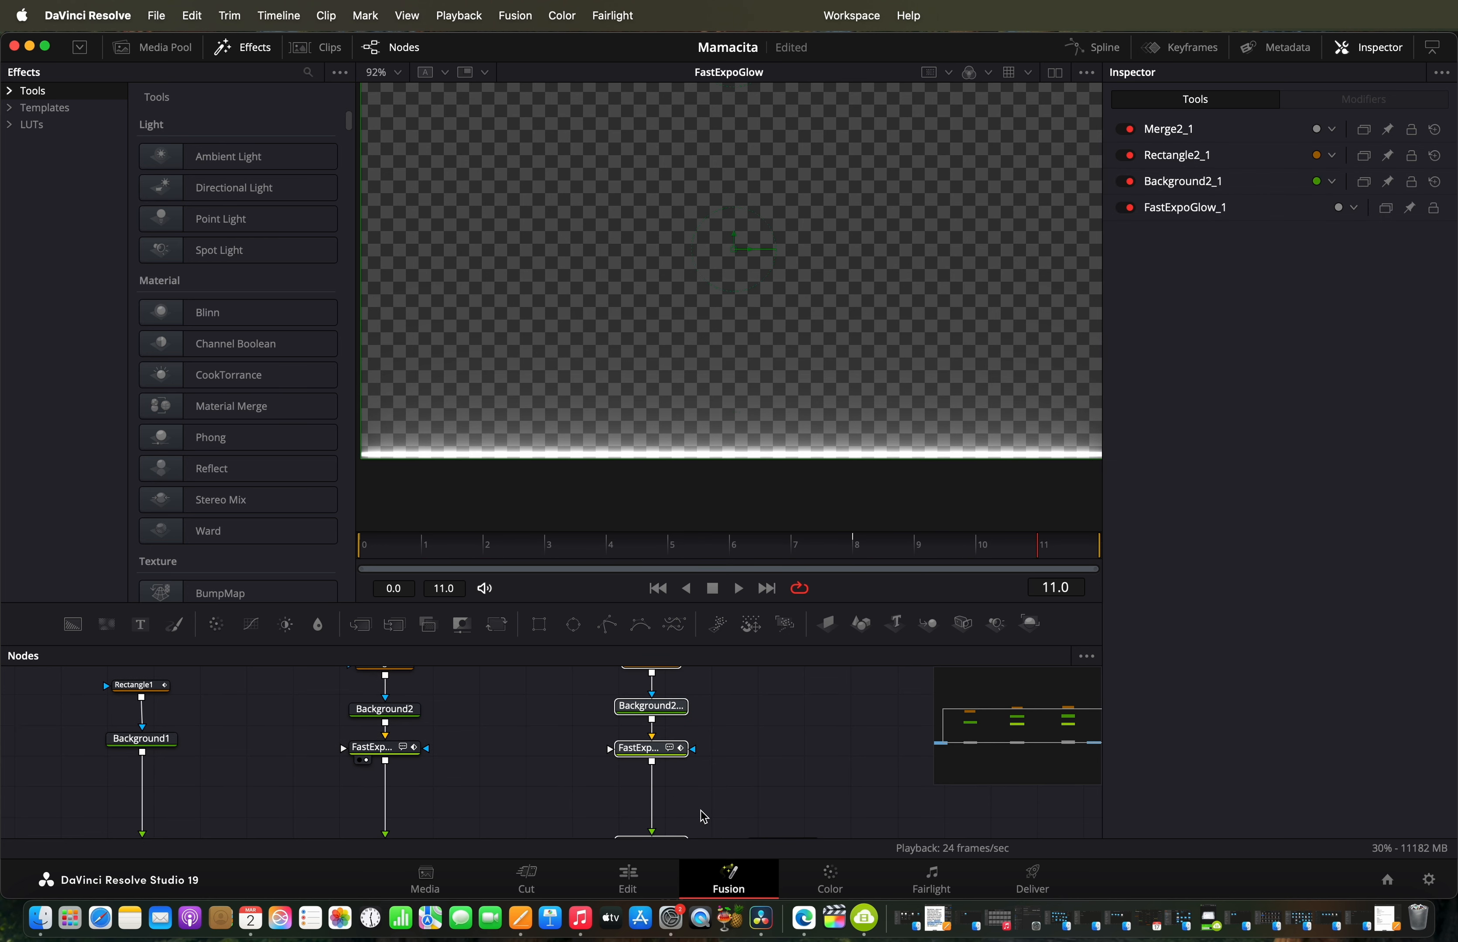
{"action": "scroll", "coordinate": [706, 796], "scroll_direction": "down", "scroll_amount": 2}
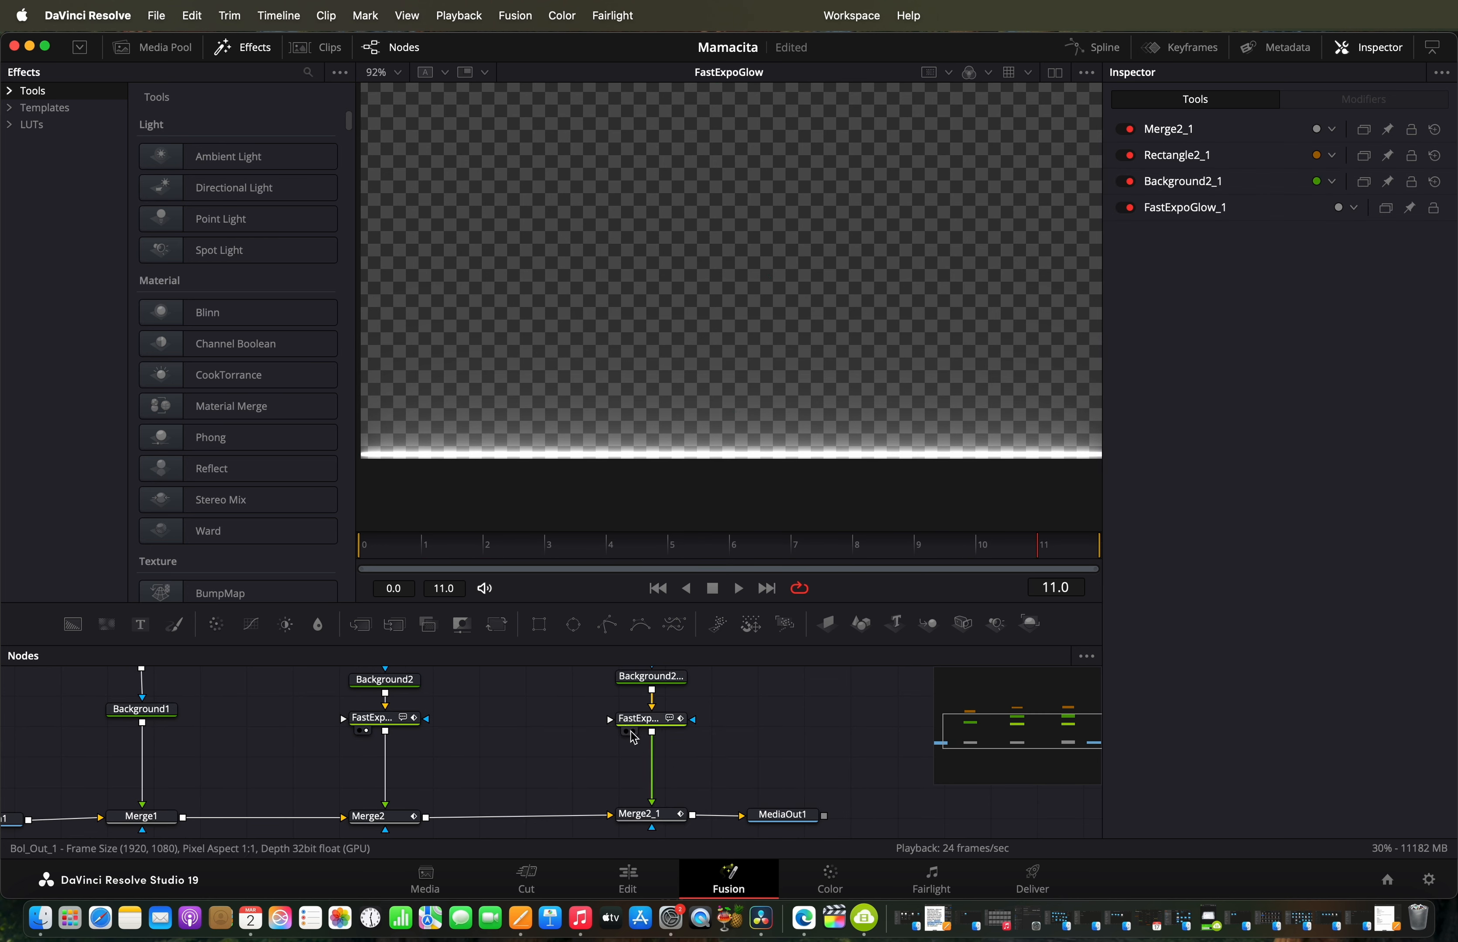
{"action": "left_click", "coordinate": [630, 733]}
{"action": "scroll", "coordinate": [635, 731], "scroll_direction": "up", "scroll_amount": 4}
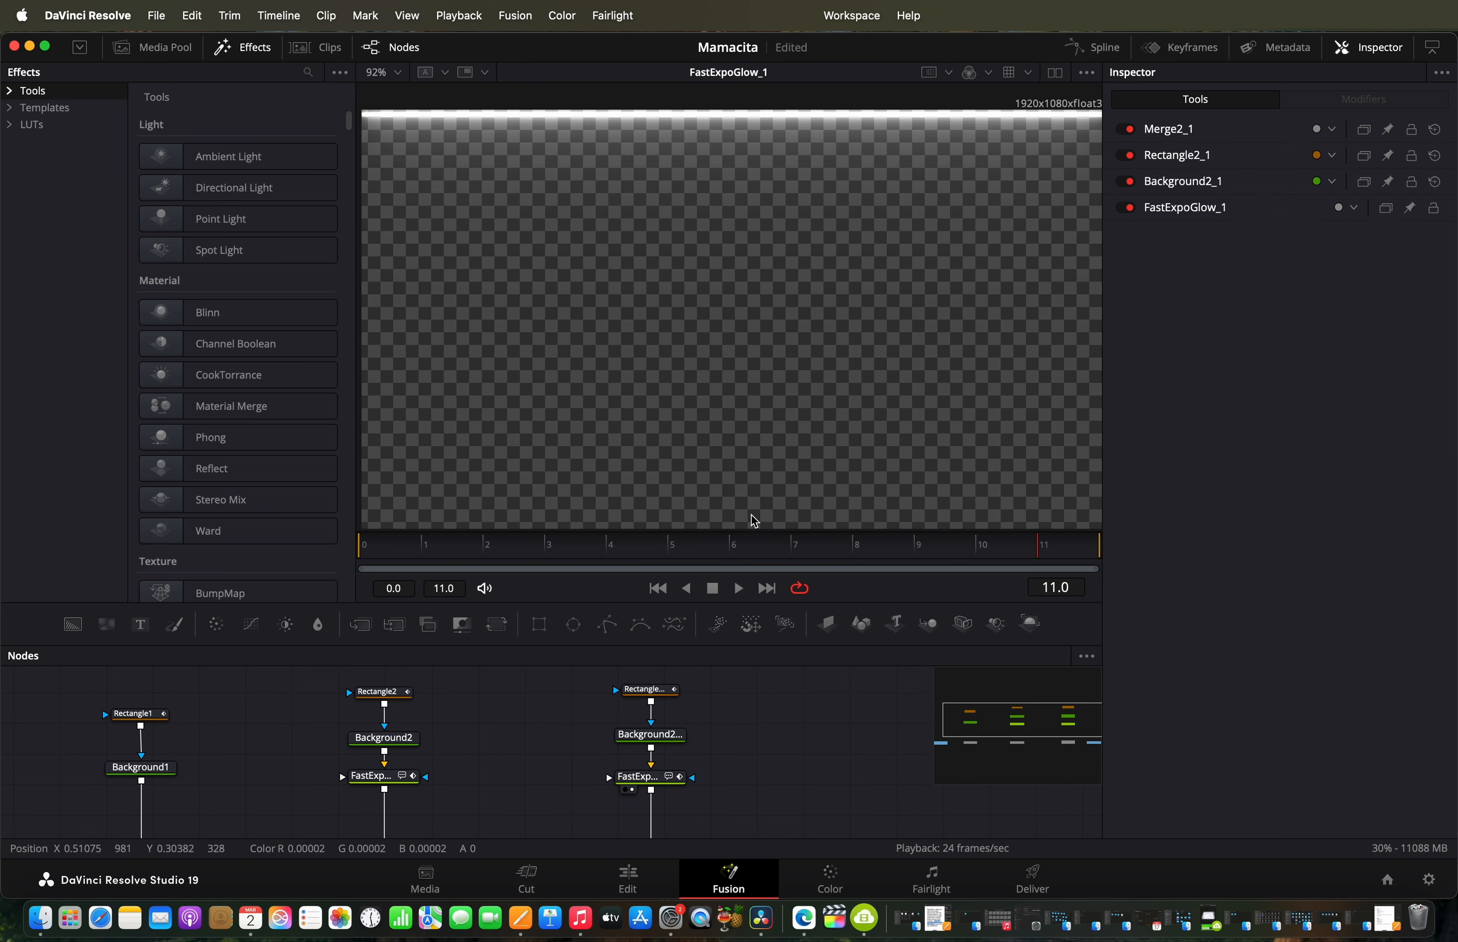
{"action": "scroll", "coordinate": [660, 711], "scroll_direction": "up", "scroll_amount": 1}
{"action": "left_click", "coordinate": [650, 701]}
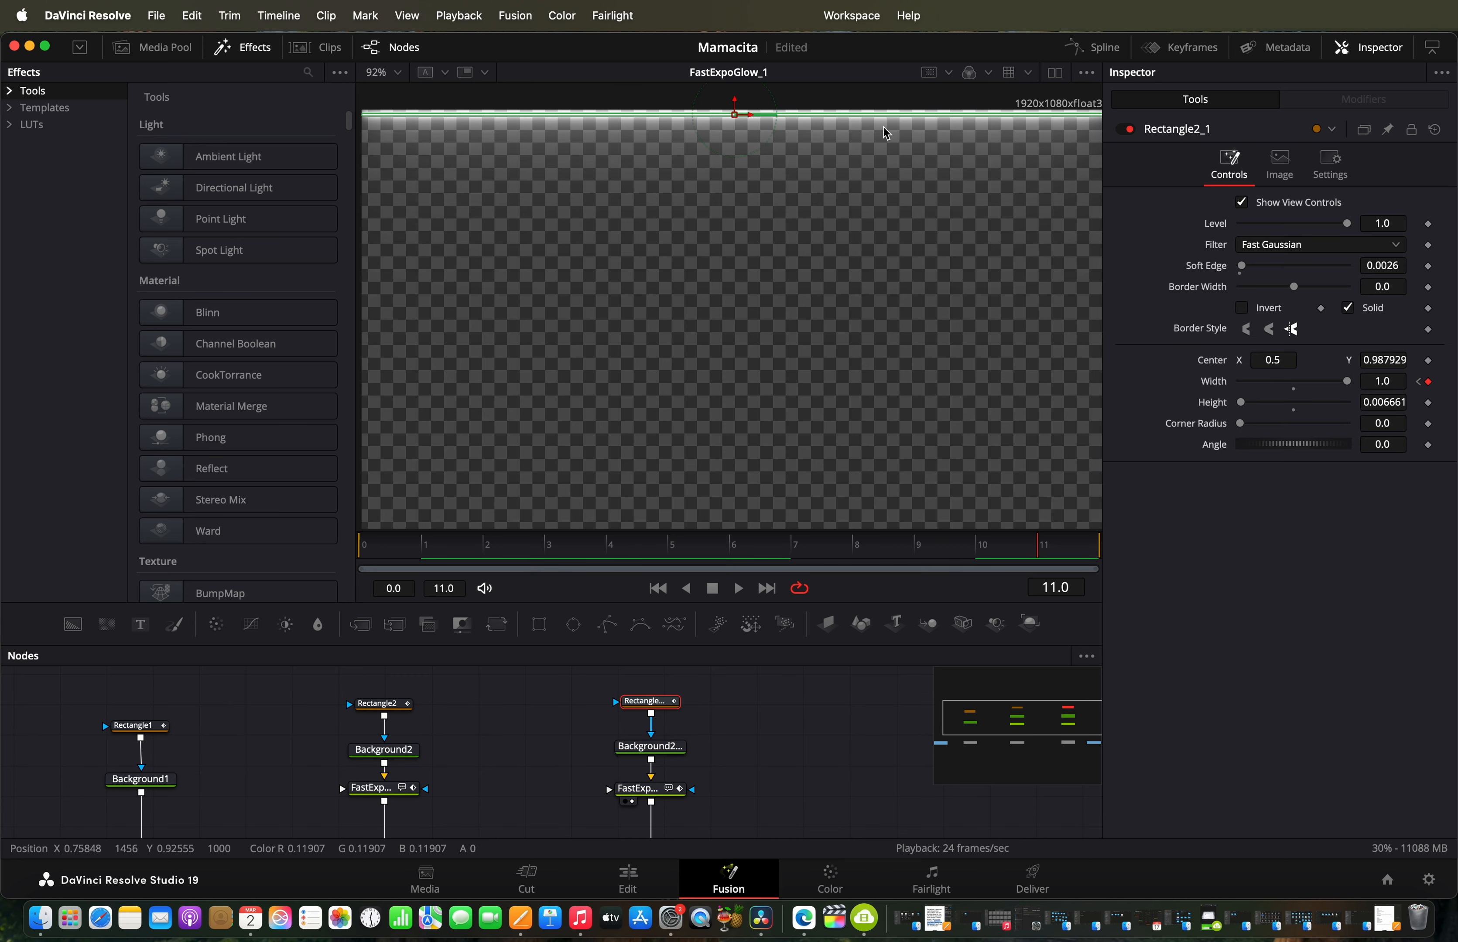
Step: View MediaOut1, inspect the Merge2_1 and Merge2 settings at frame 4 and scrub to frame 11 to check the Blend animation
{"action": "scroll", "coordinate": [649, 808], "scroll_direction": "down", "scroll_amount": 9}
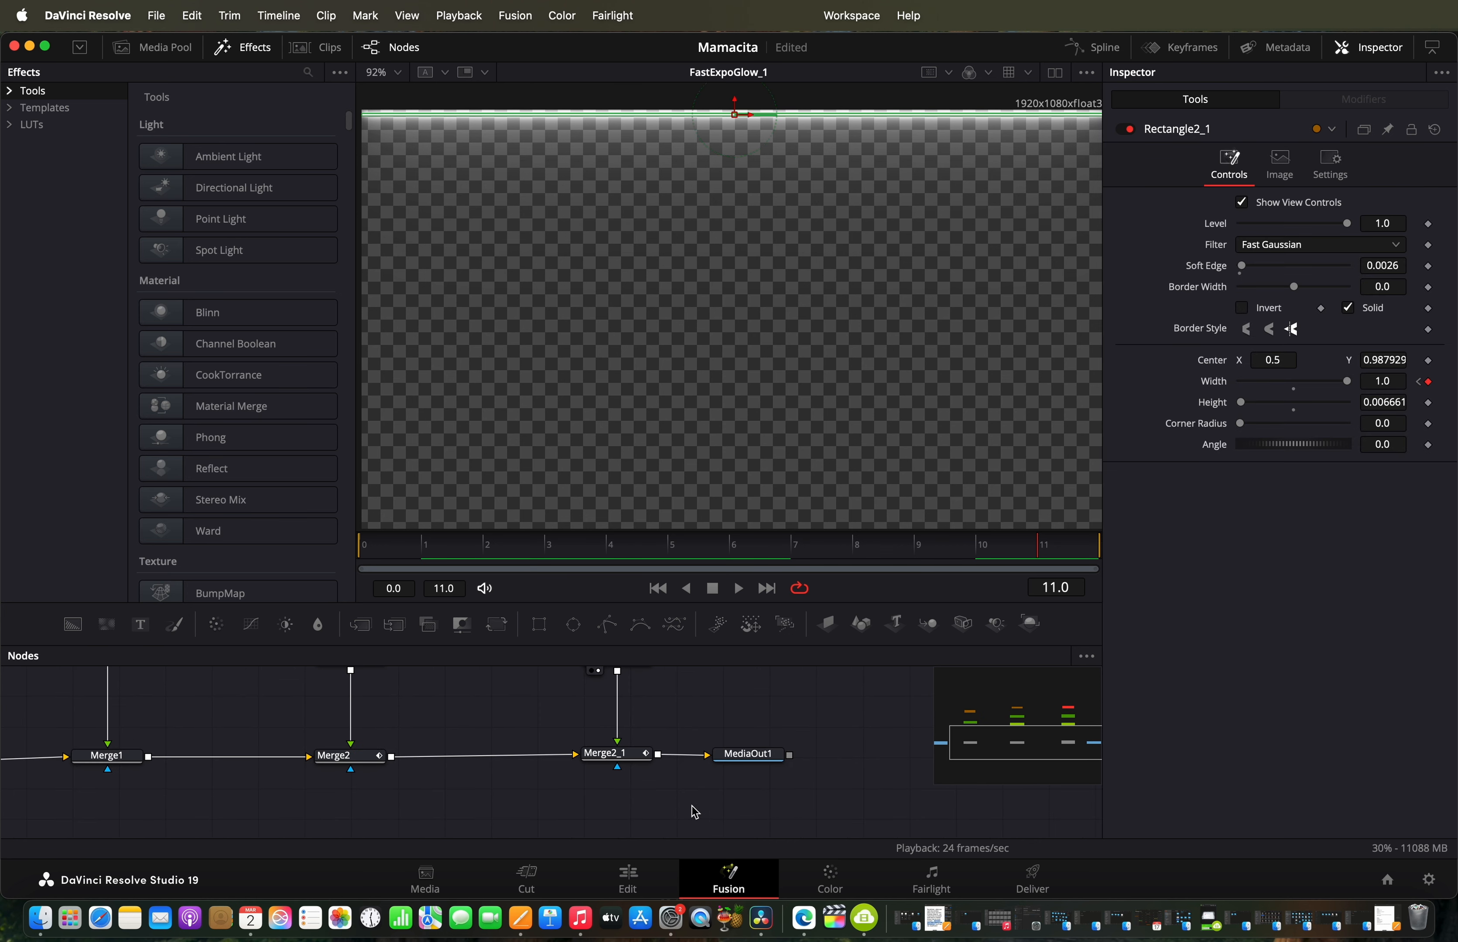
{"action": "left_click", "coordinate": [730, 770]}
{"action": "left_click_drag", "start_coordinate": [690, 549], "coordinate": [628, 601]}
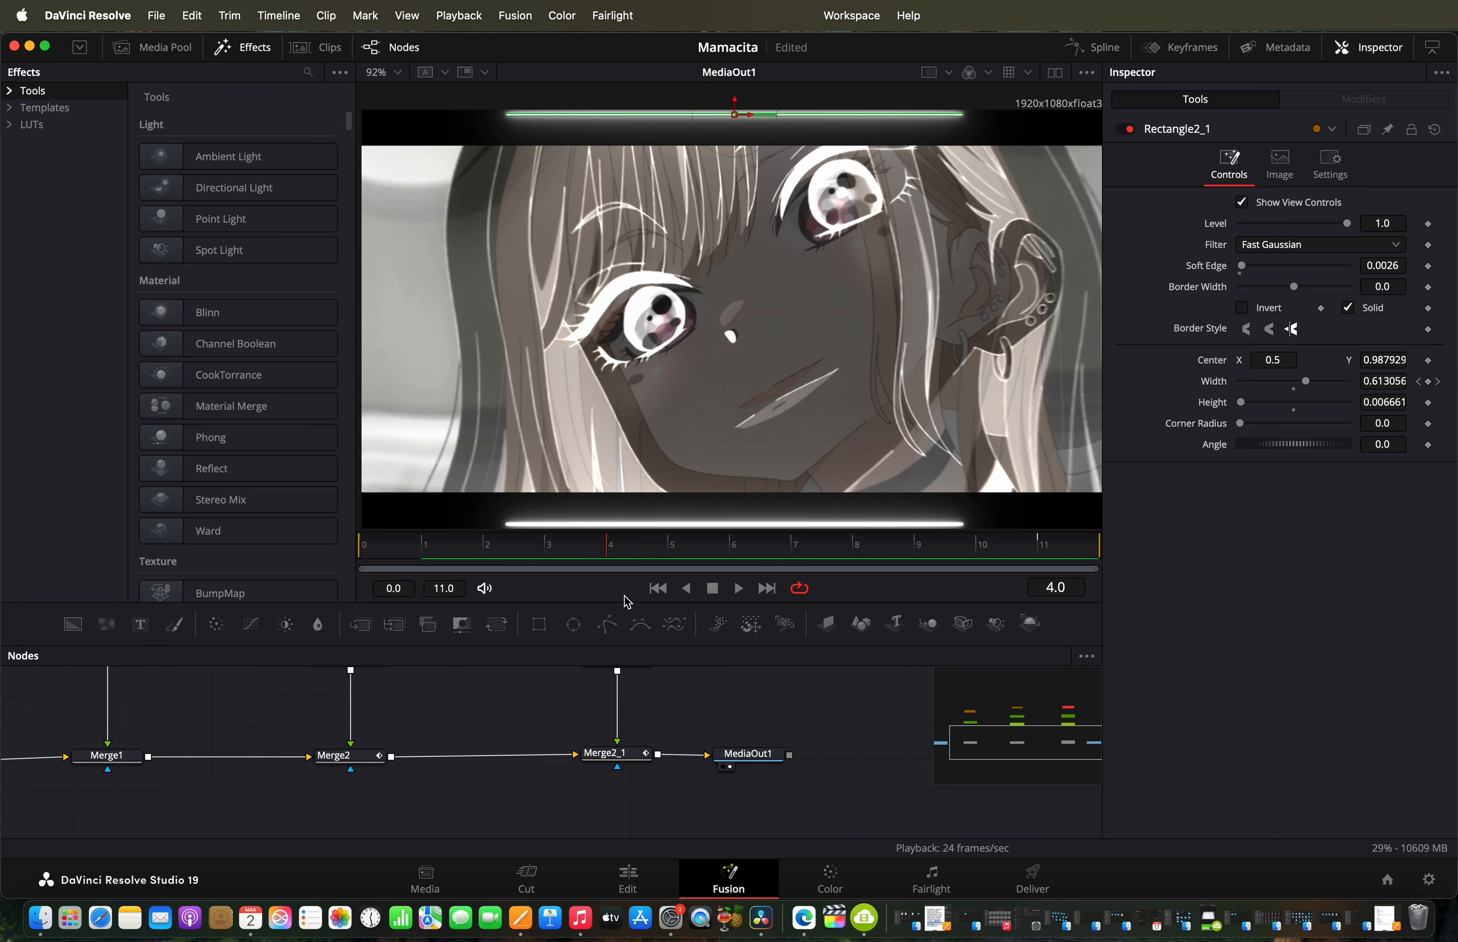
{"action": "left_click", "coordinate": [618, 756]}
{"action": "scroll", "coordinate": [581, 766], "scroll_direction": "left", "scroll_amount": 5}
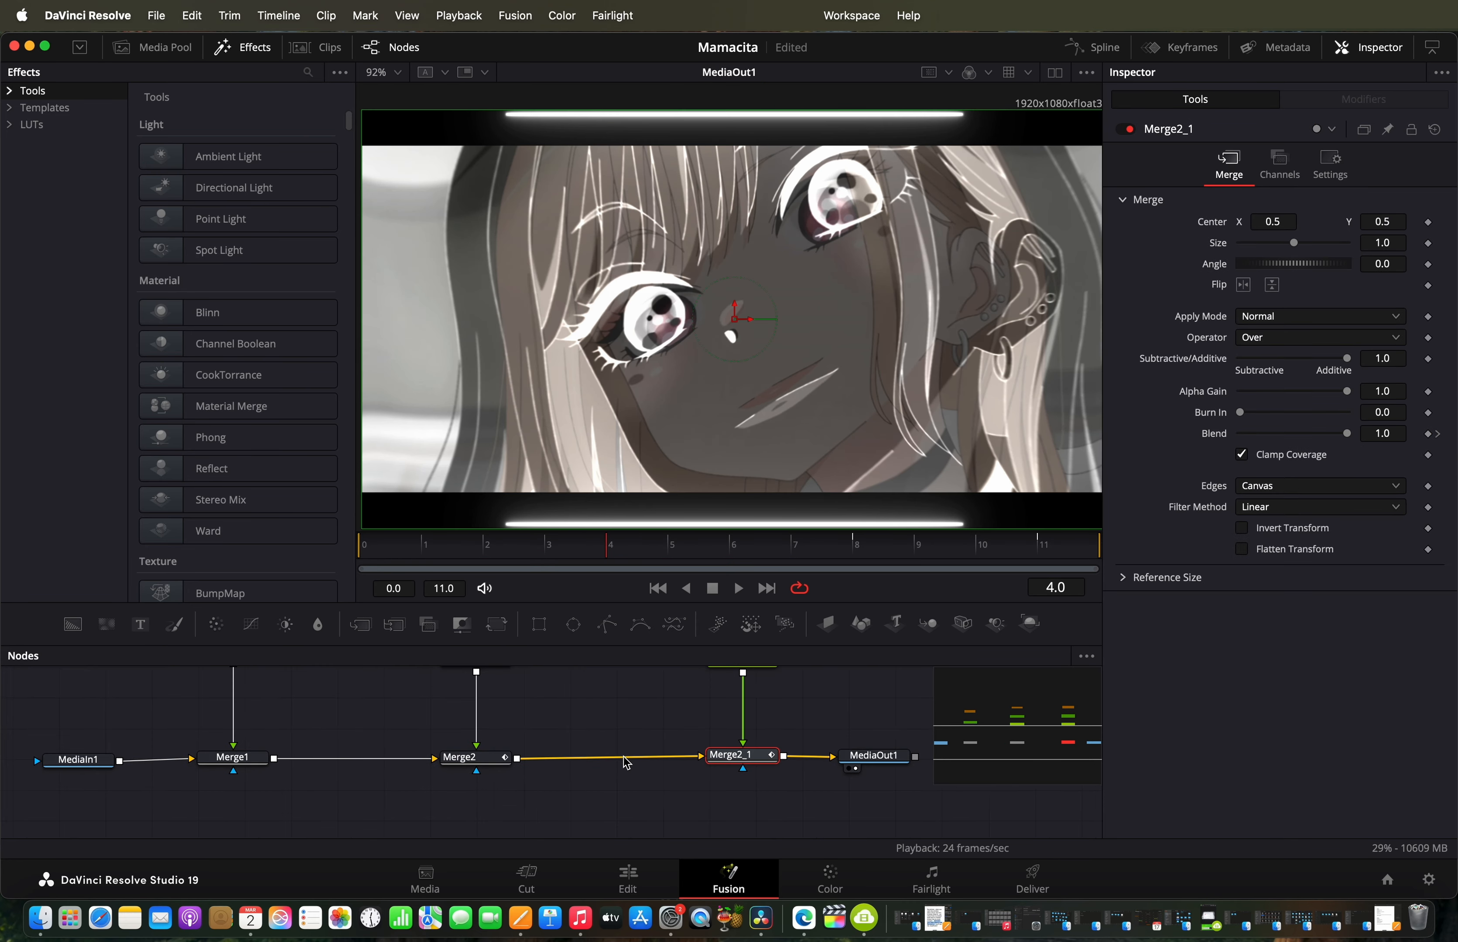
{"action": "left_click", "coordinate": [536, 766]}
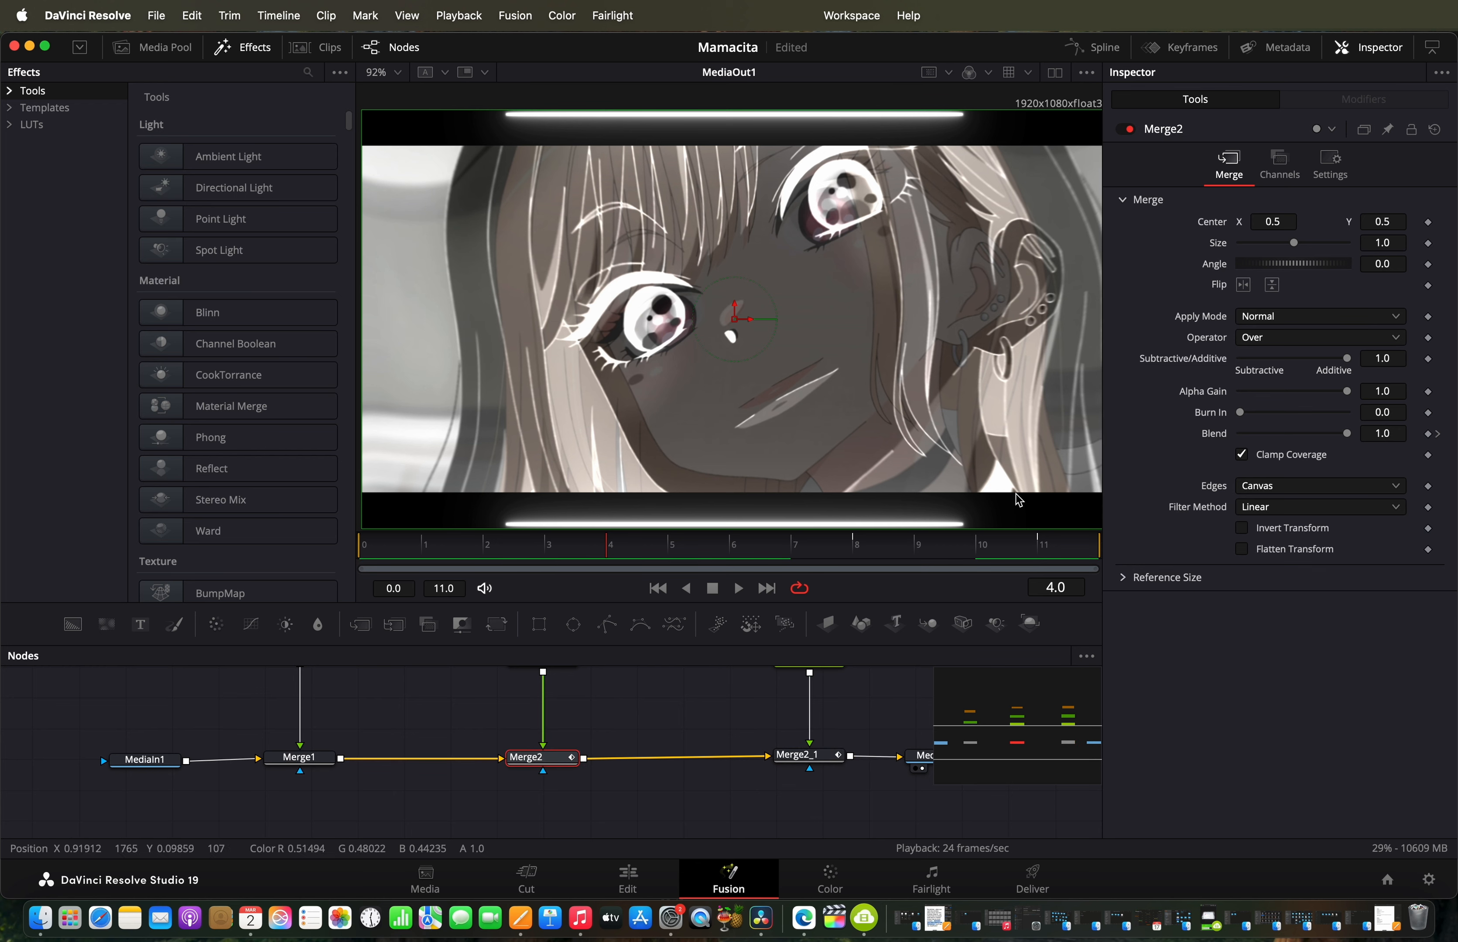
{"action": "left_click_drag", "start_coordinate": [872, 546], "coordinate": [1201, 534]}
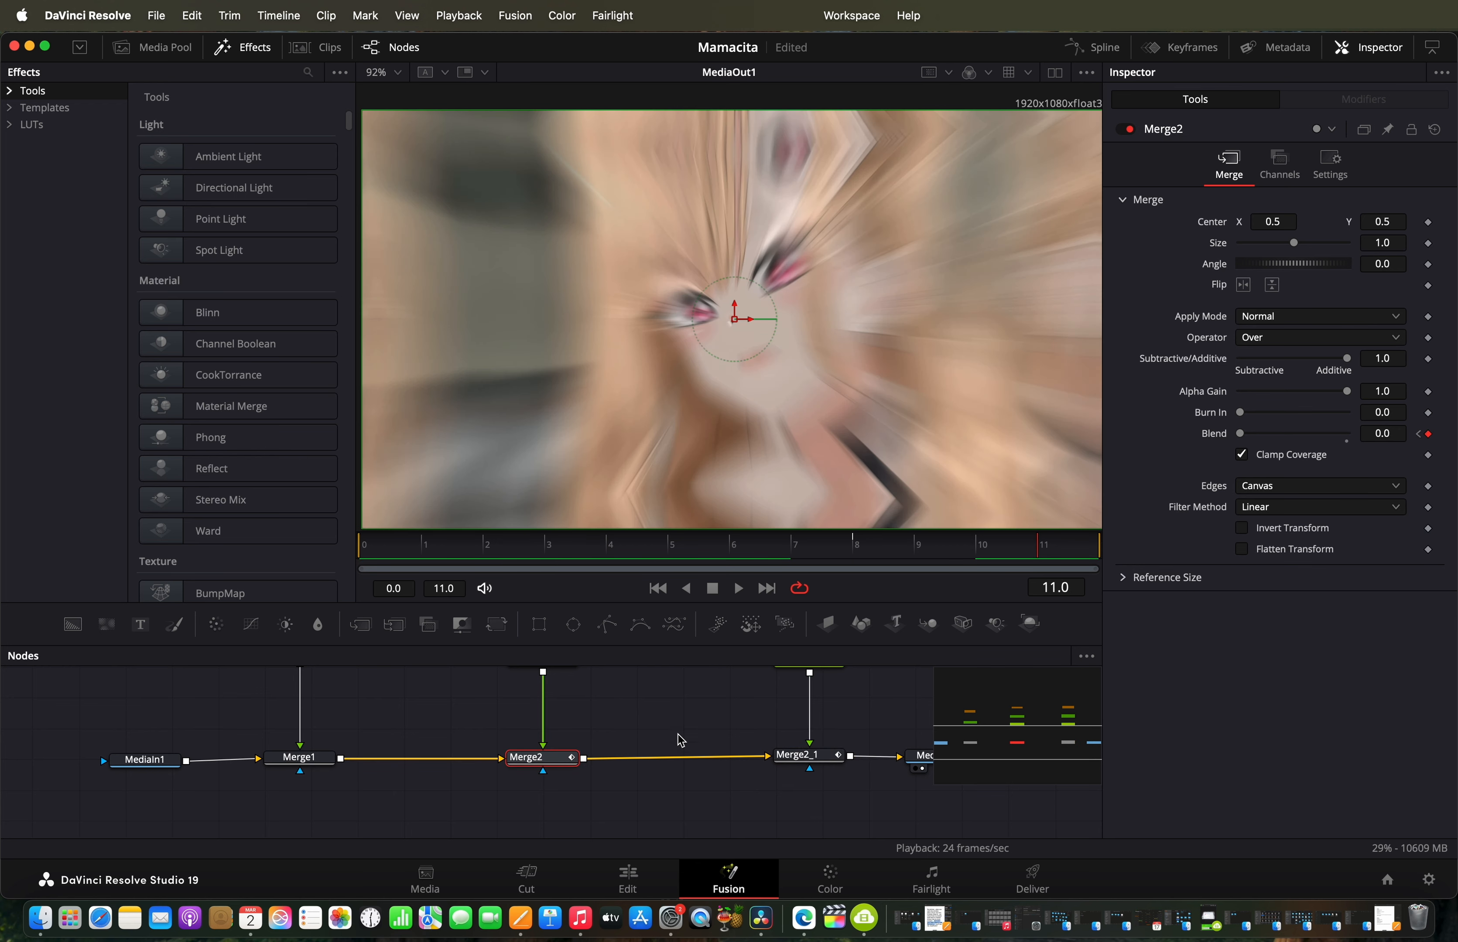
Step: Return to the Edit page, scrub through the MARGARITA text section and park the playhead at 01:00:11:14
{"action": "left_click", "coordinate": [644, 866]}
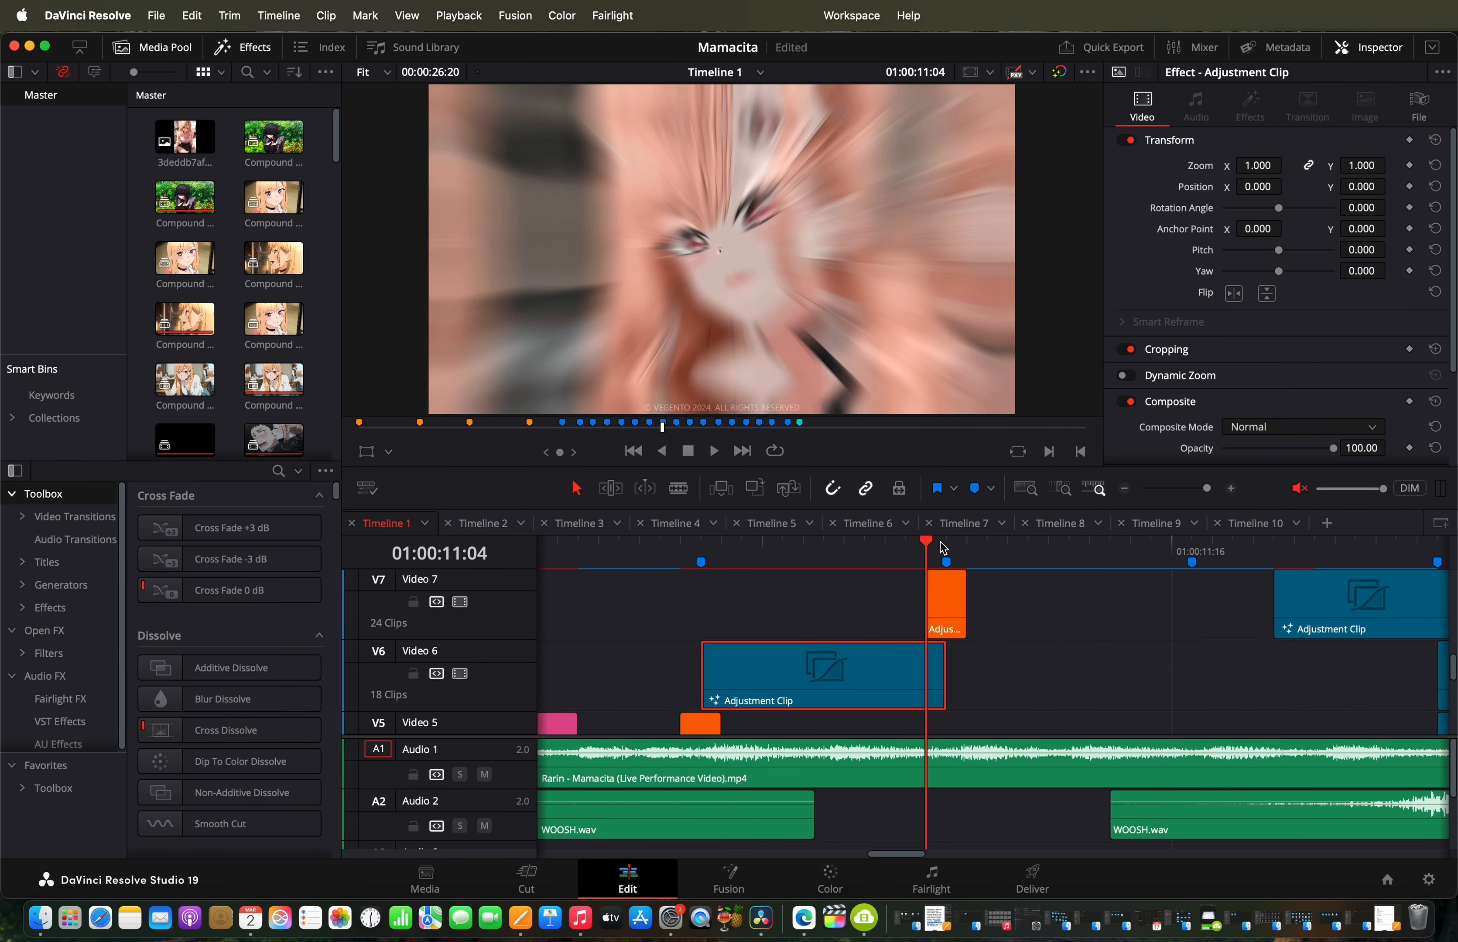
{"action": "left_click_drag", "start_coordinate": [943, 549], "coordinate": [1260, 595]}
{"action": "scroll", "coordinate": [1260, 595], "scroll_direction": "right", "scroll_amount": 3}
{"action": "scroll", "coordinate": [1075, 644], "scroll_direction": "down", "scroll_amount": 5}
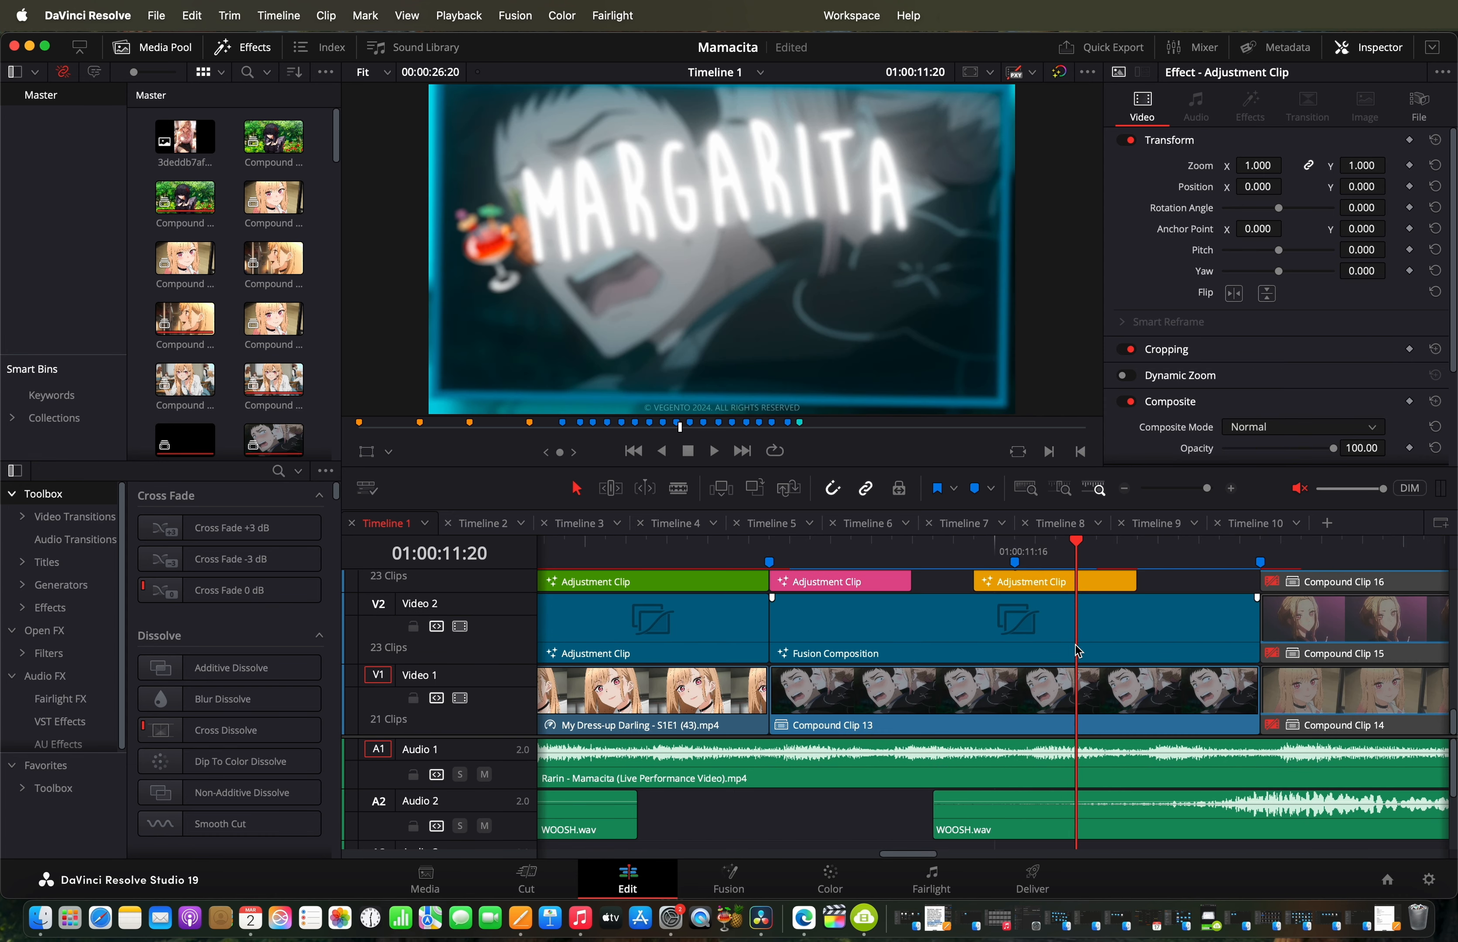
{"action": "mouse_move", "coordinate": [1076, 564]}
{"action": "left_mouse_down"}
{"action": "mouse_move", "coordinate": [778, 567]}
{"action": "mouse_move", "coordinate": [1224, 568]}
{"action": "mouse_move", "coordinate": [1144, 567]}
{"action": "mouse_move", "coordinate": [1179, 568]}
{"action": "left_mouse_up"}
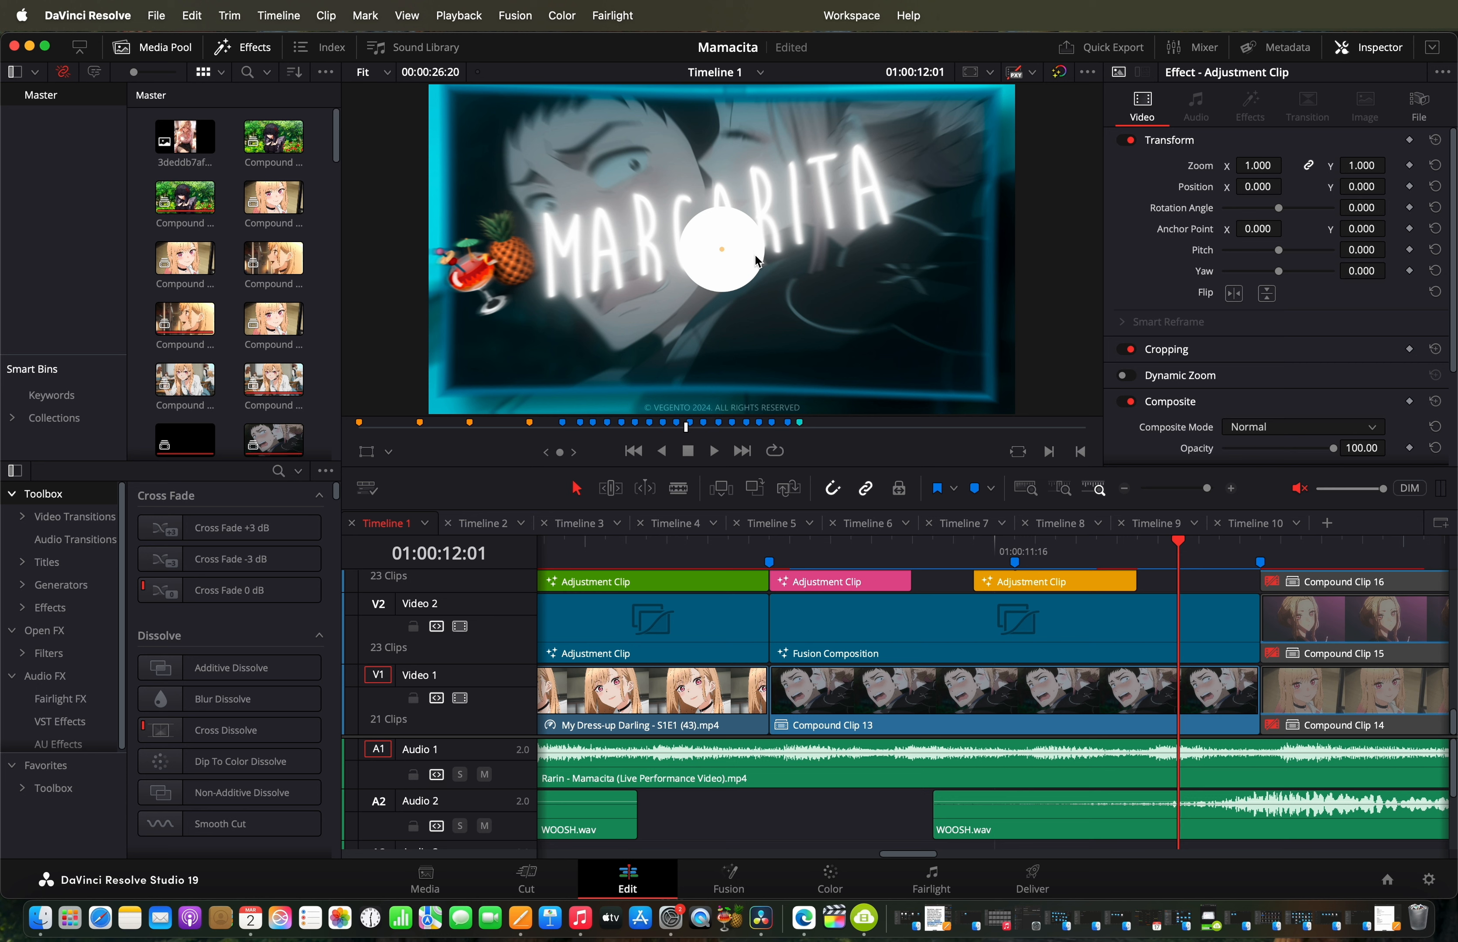
{"action": "left_click", "coordinate": [952, 550]}
{"action": "mouse_move", "coordinate": [938, 548]}
{"action": "left_mouse_down"}
{"action": "mouse_move", "coordinate": [856, 574]}
{"action": "mouse_move", "coordinate": [944, 571]}
{"action": "left_mouse_up"}
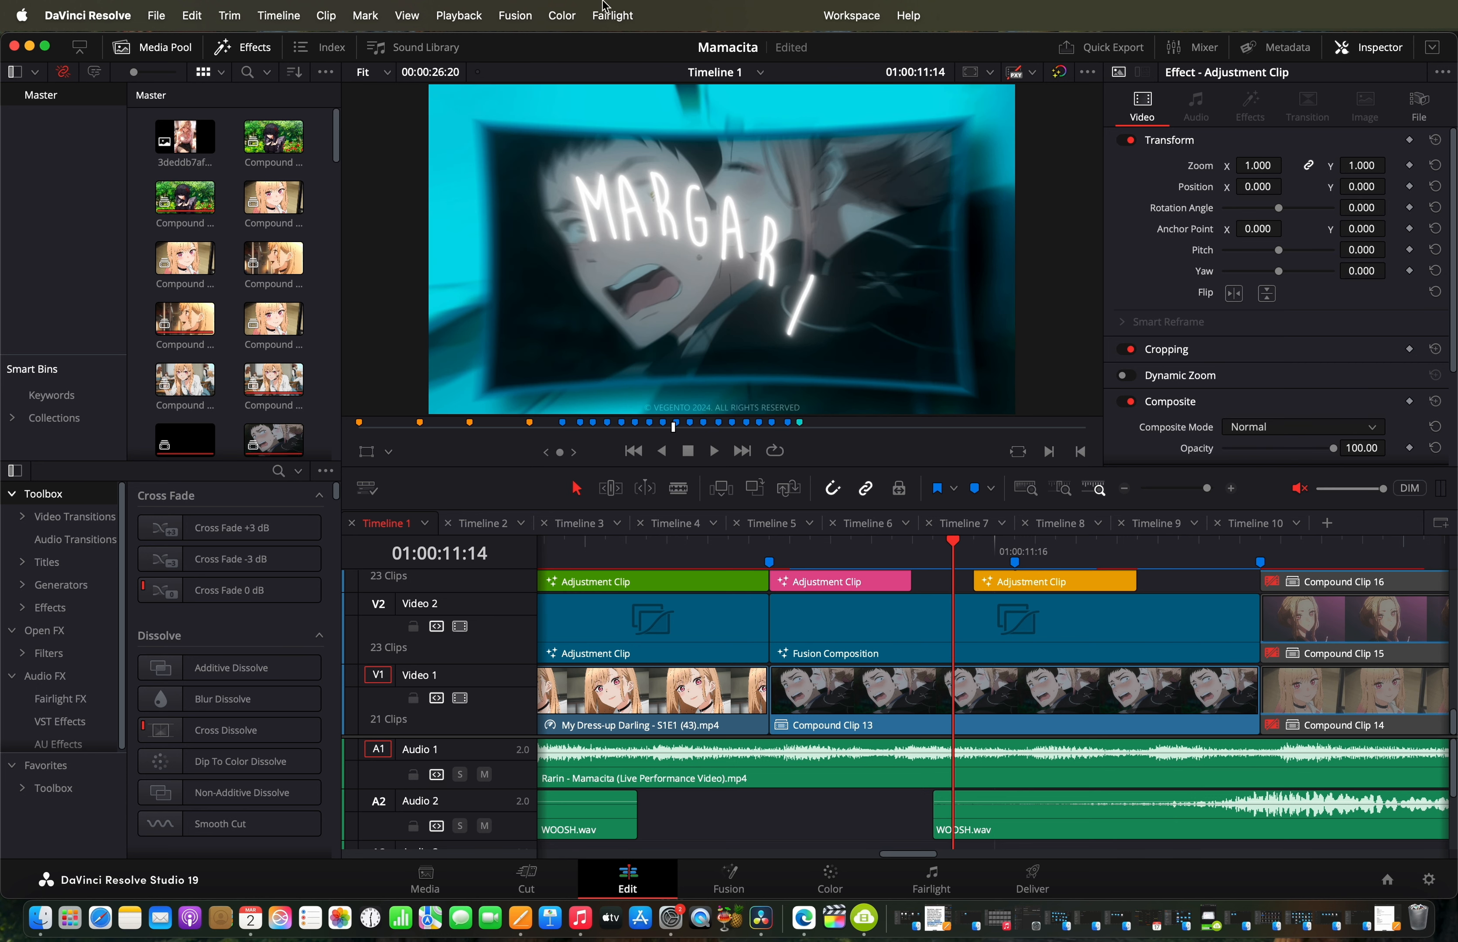
Step: Open Compound Clip 13 on the Fusion page to examine its nodes and return to the Edit page
{"action": "right_click", "coordinate": [971, 689]}
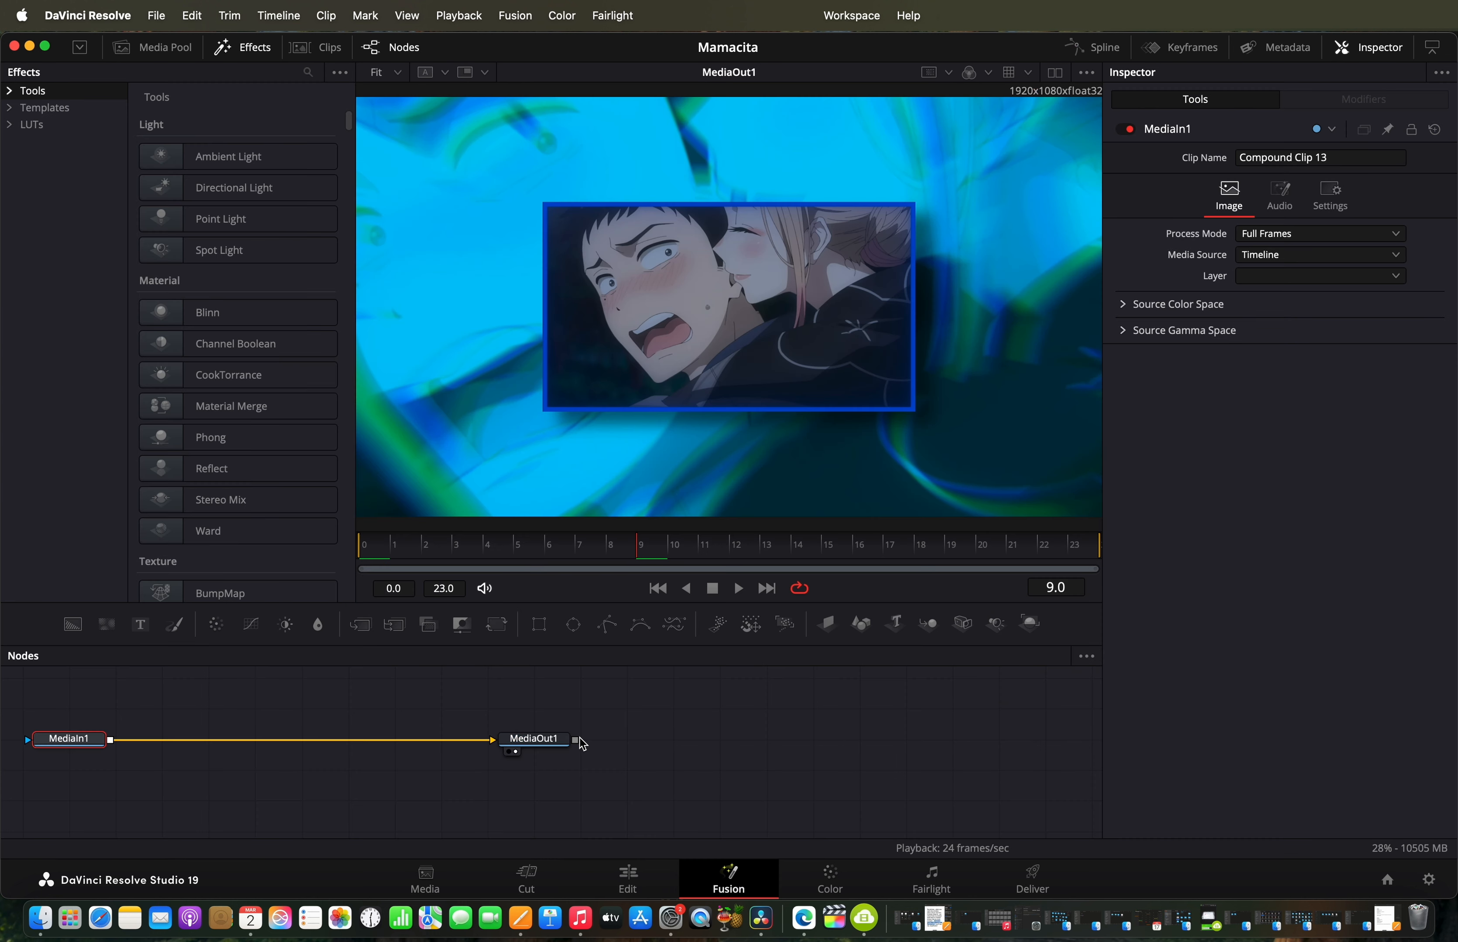
{"action": "scroll", "coordinate": [390, 719], "scroll_direction": "left", "scroll_amount": 3}
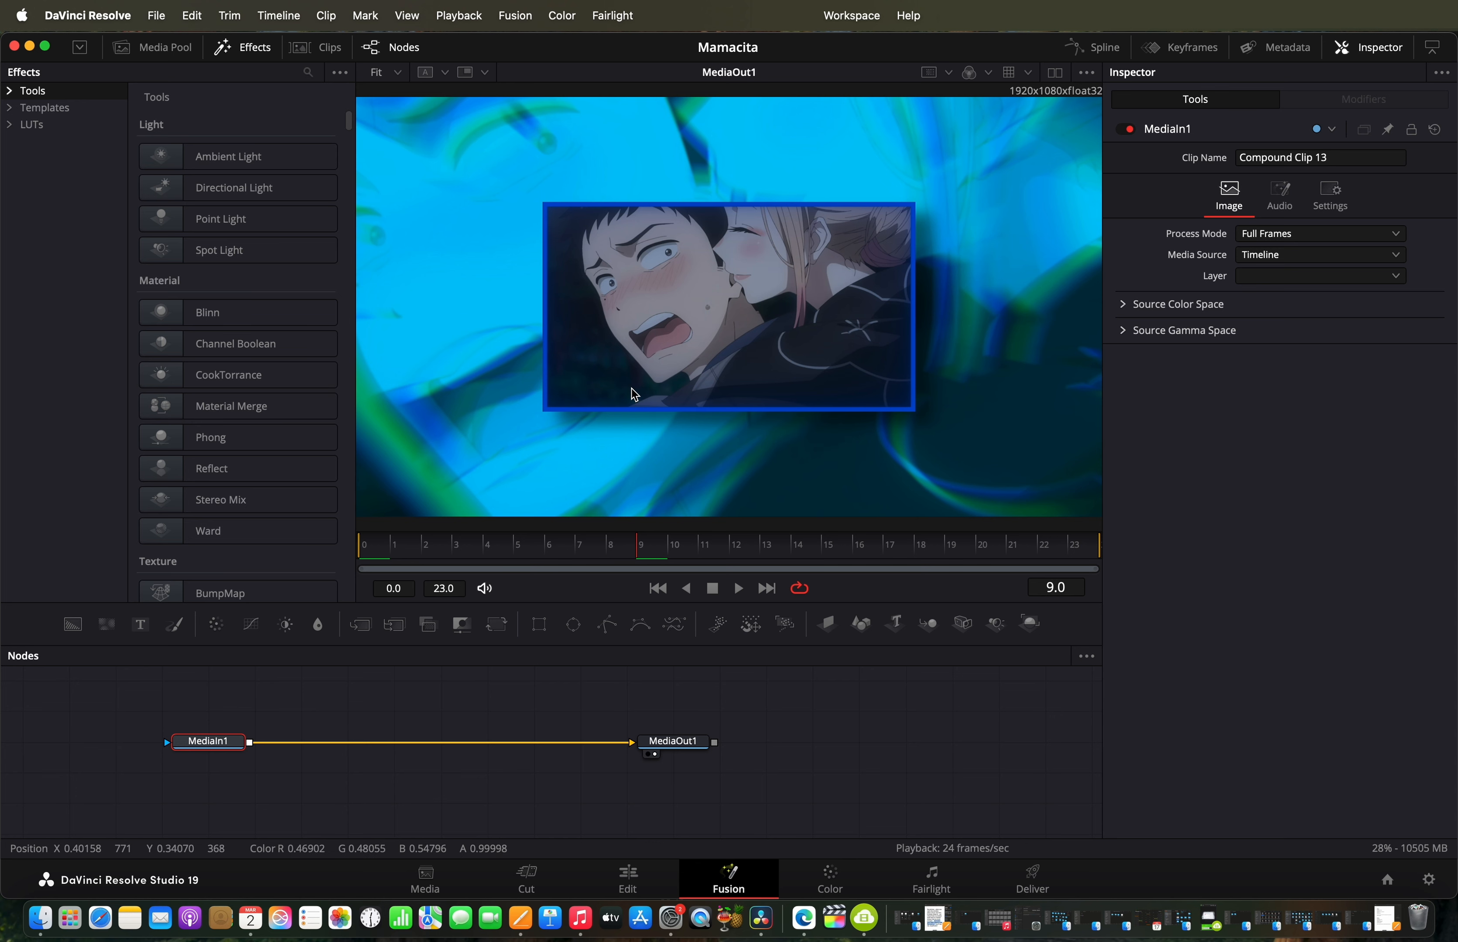
{"action": "left_click", "coordinate": [628, 879]}
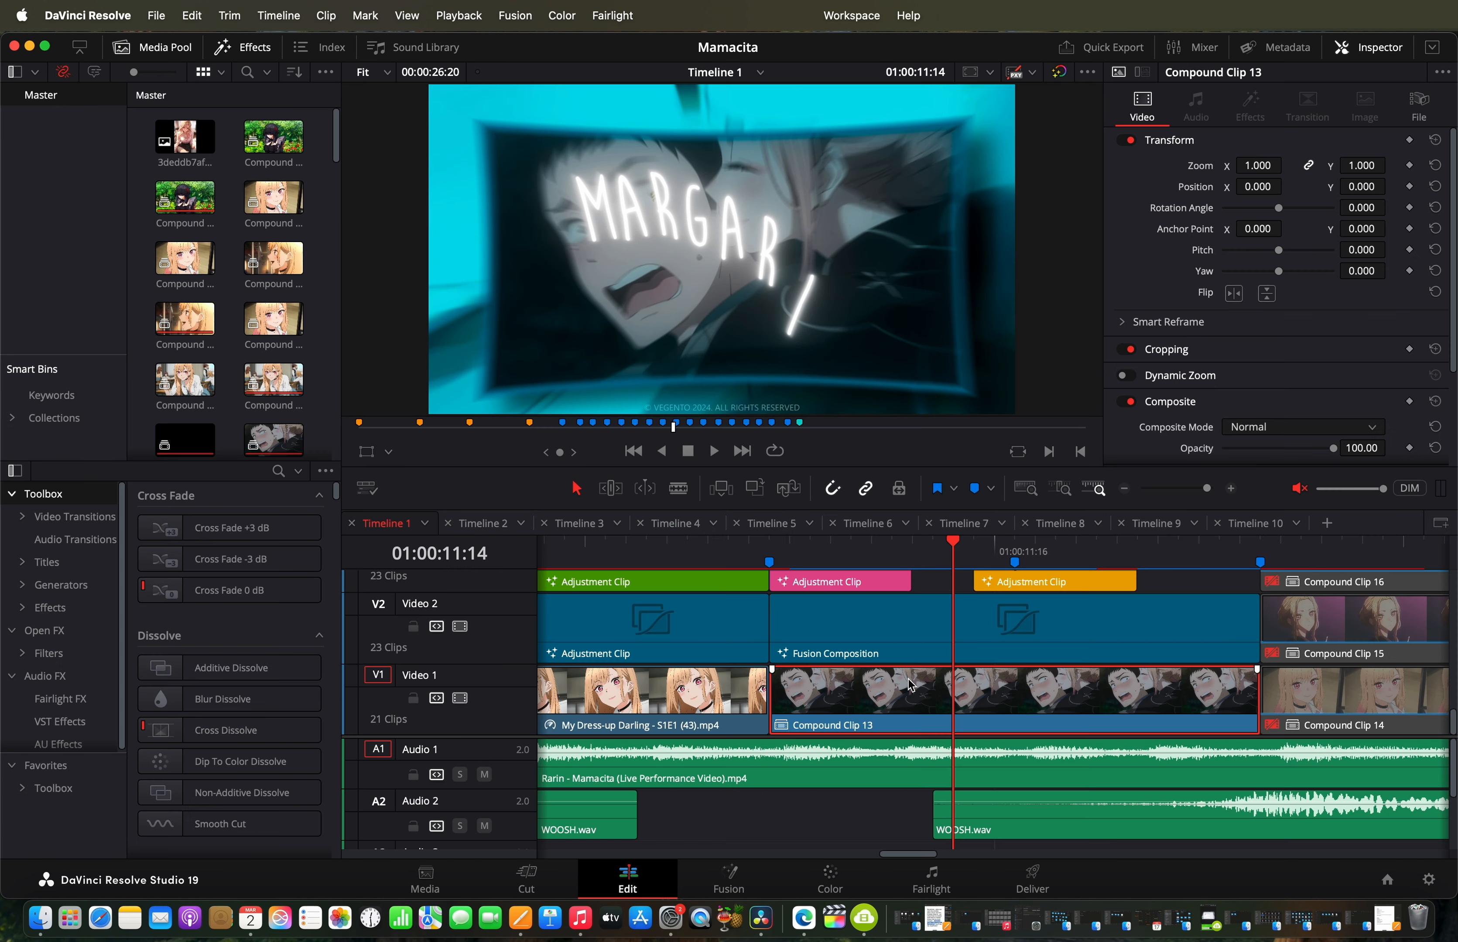
Step: Open the Fusion Composition clip on Video 2 in the Fusion page and show its ImagePlane3D1 node in the viewer
{"action": "right_click", "coordinate": [983, 627]}
{"action": "left_click", "coordinate": [1079, 523]}
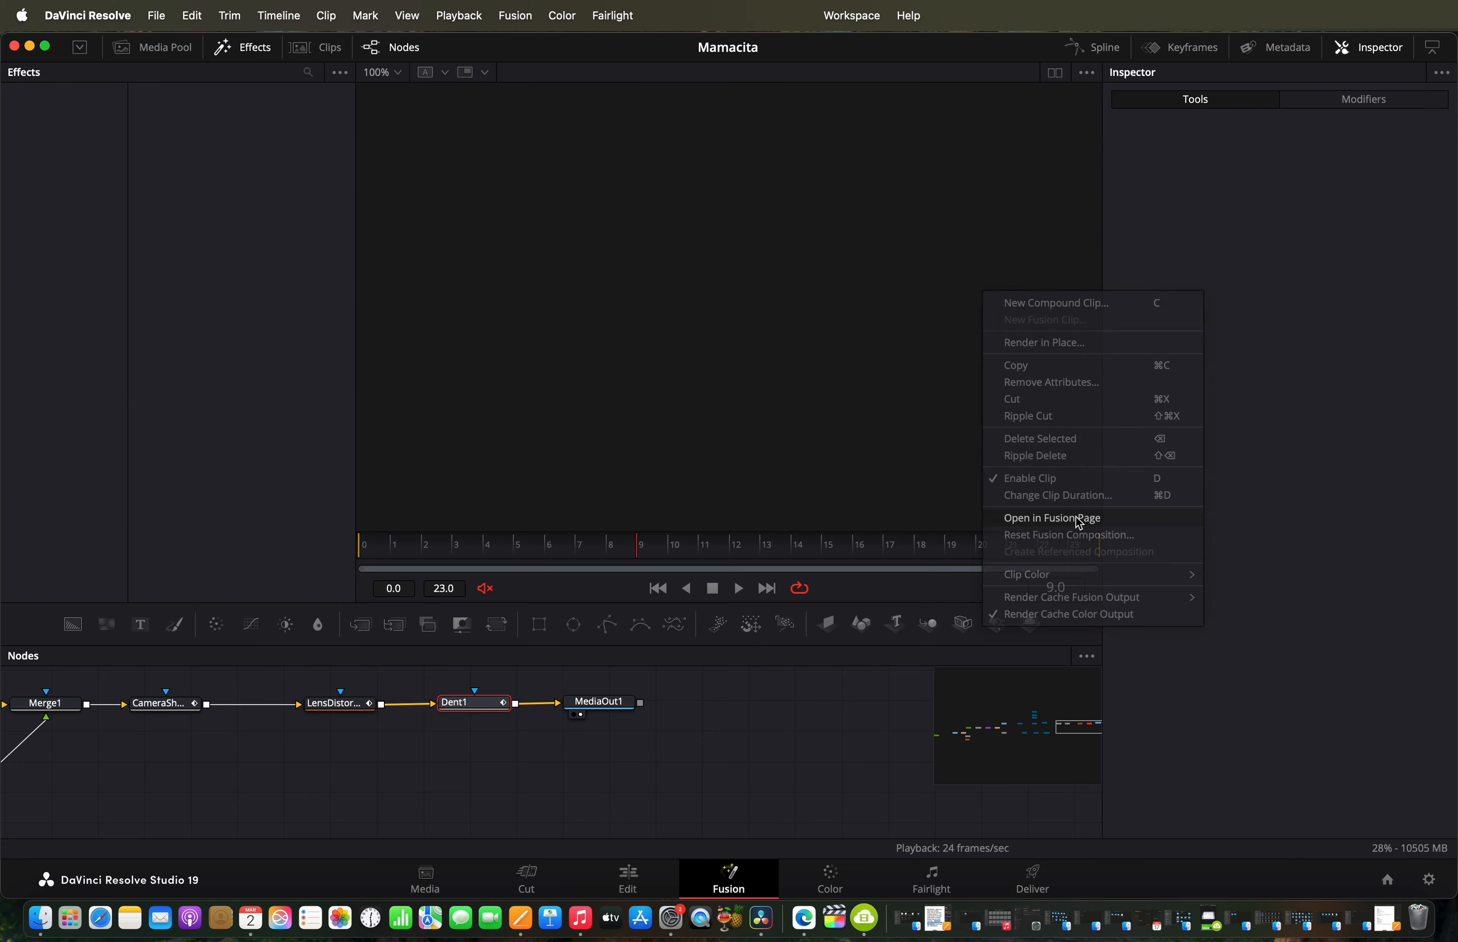
{"action": "scroll", "coordinate": [594, 786], "scroll_direction": "left", "scroll_amount": 10}
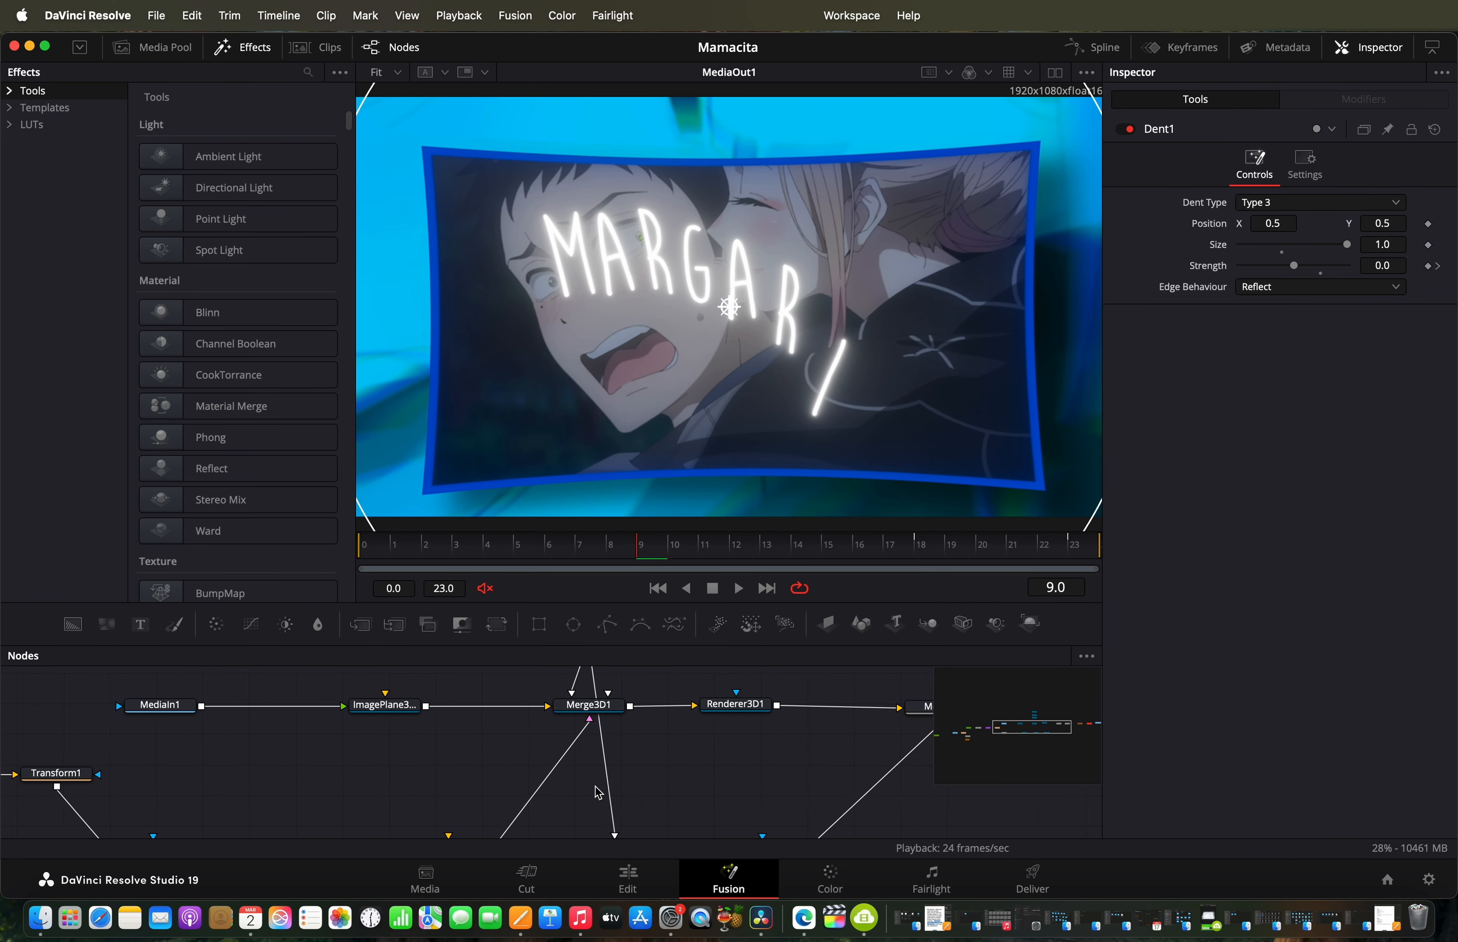
{"action": "scroll", "coordinate": [596, 791], "scroll_direction": "up", "scroll_amount": 3}
{"action": "scroll", "coordinate": [596, 791], "scroll_direction": "left", "scroll_amount": 4}
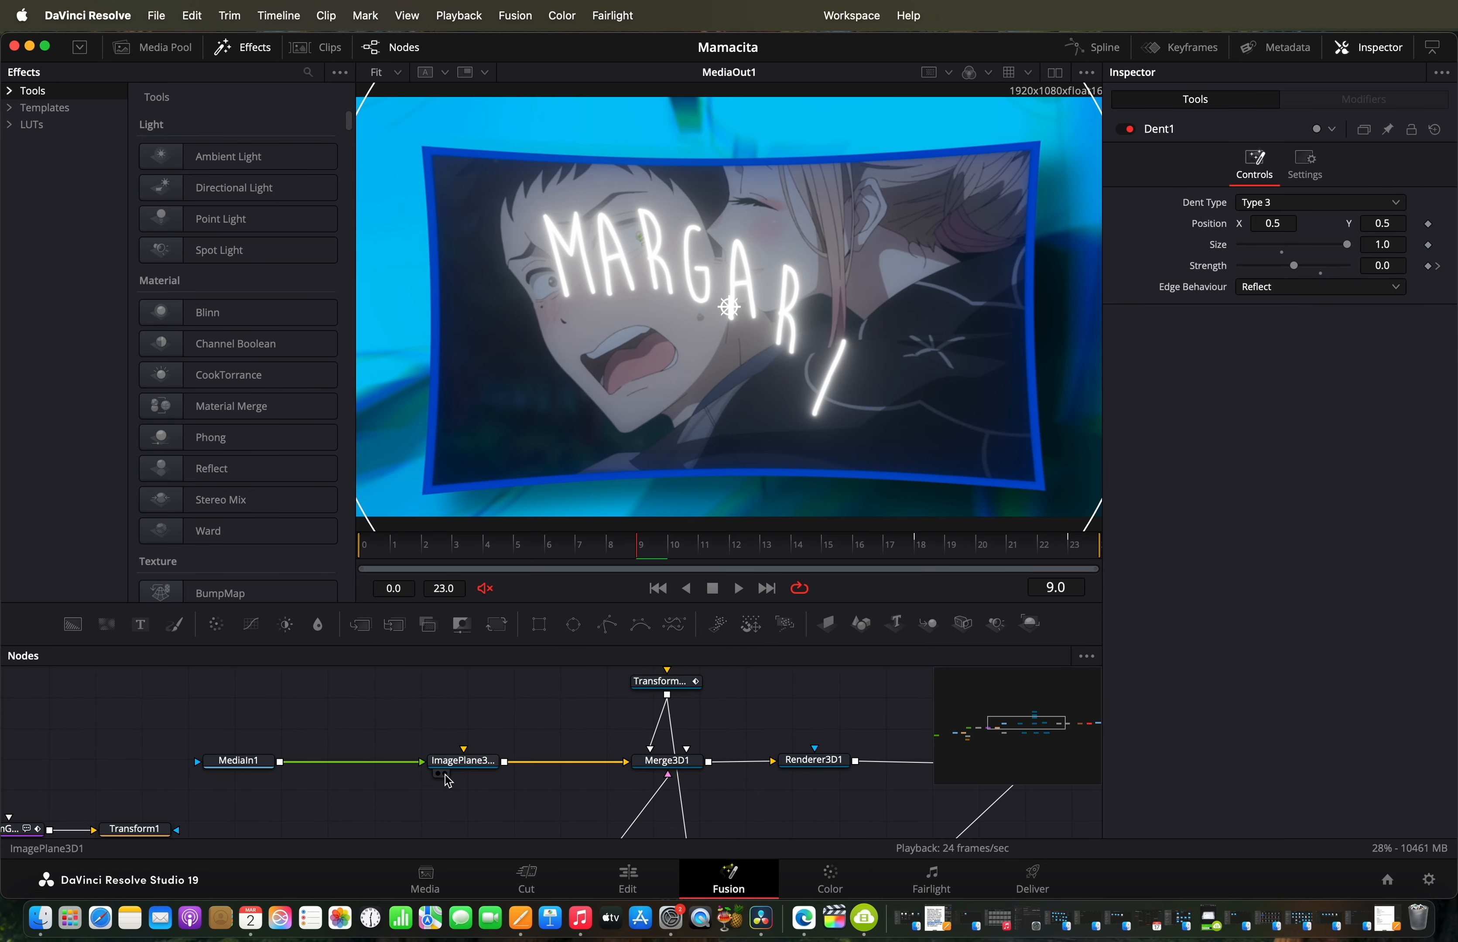
{"action": "left_click", "coordinate": [445, 774]}
{"action": "scroll", "coordinate": [566, 838], "scroll_direction": "down", "scroll_amount": 6}
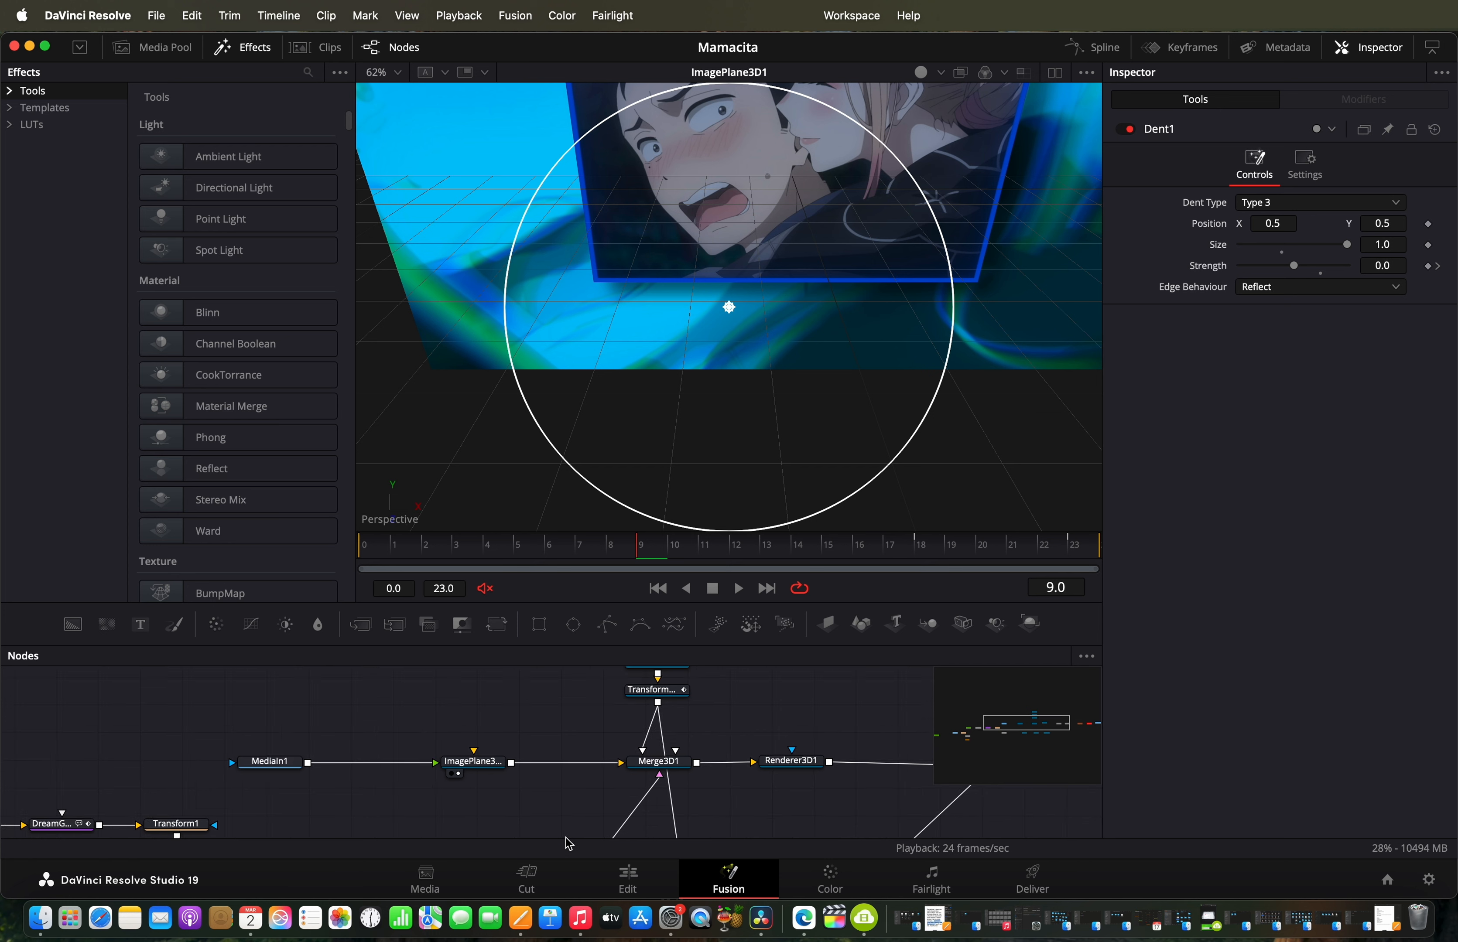
Step: Show Merge3D1 in the viewer and scrub from frame 9 to frame 22 to preview the text animation in 3D
{"action": "scroll", "coordinate": [566, 838], "scroll_direction": "up", "scroll_amount": 4}
{"action": "scroll", "coordinate": [569, 840], "scroll_direction": "down", "scroll_amount": 5}
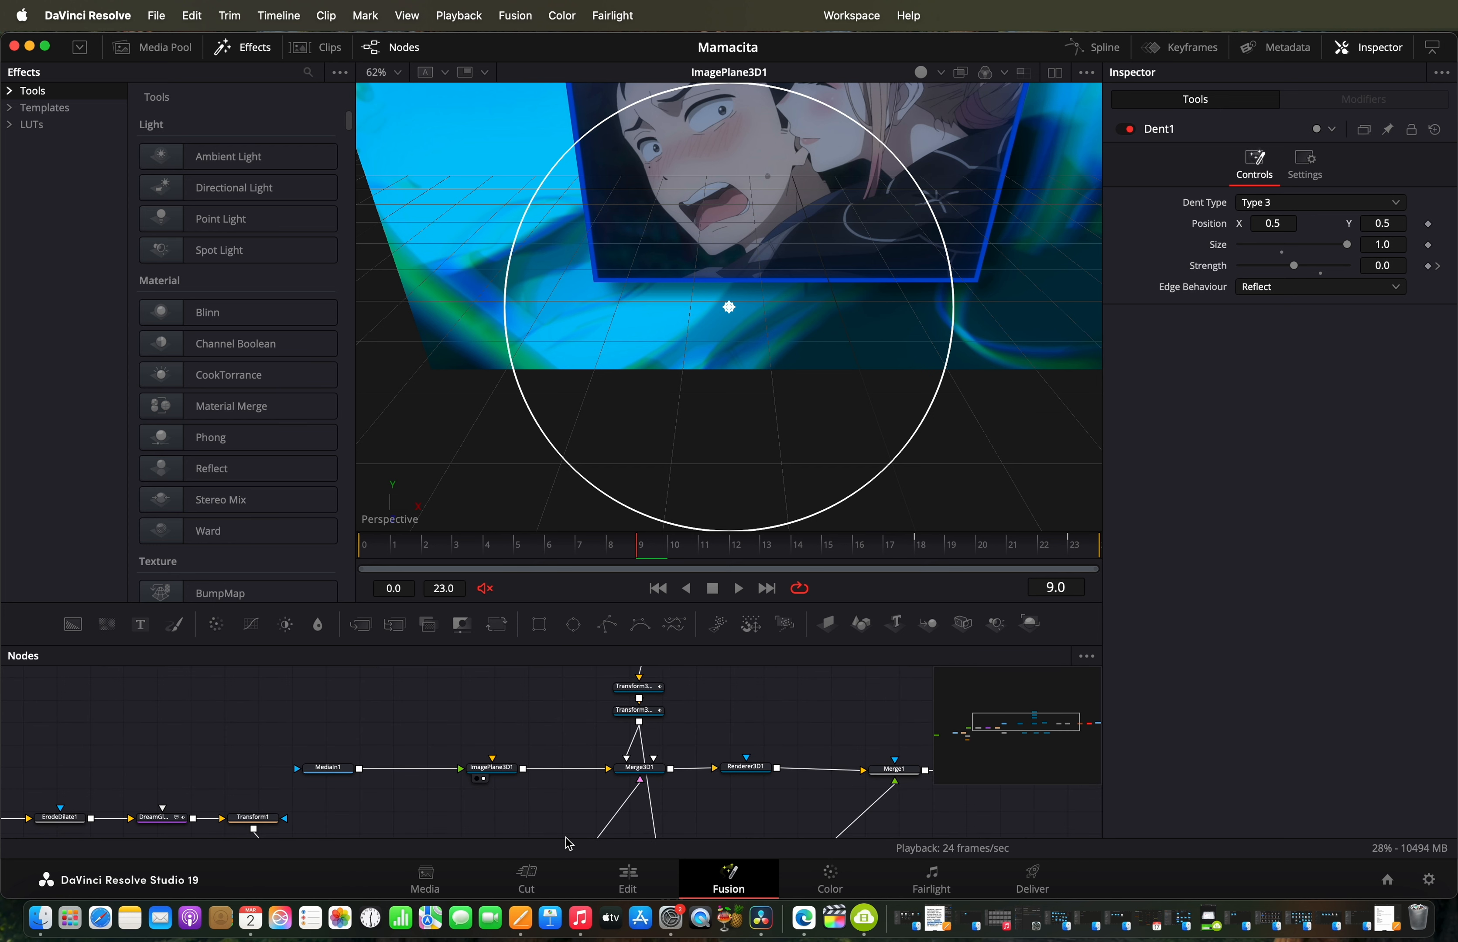
{"action": "scroll", "coordinate": [569, 829], "scroll_direction": "up", "scroll_amount": 3}
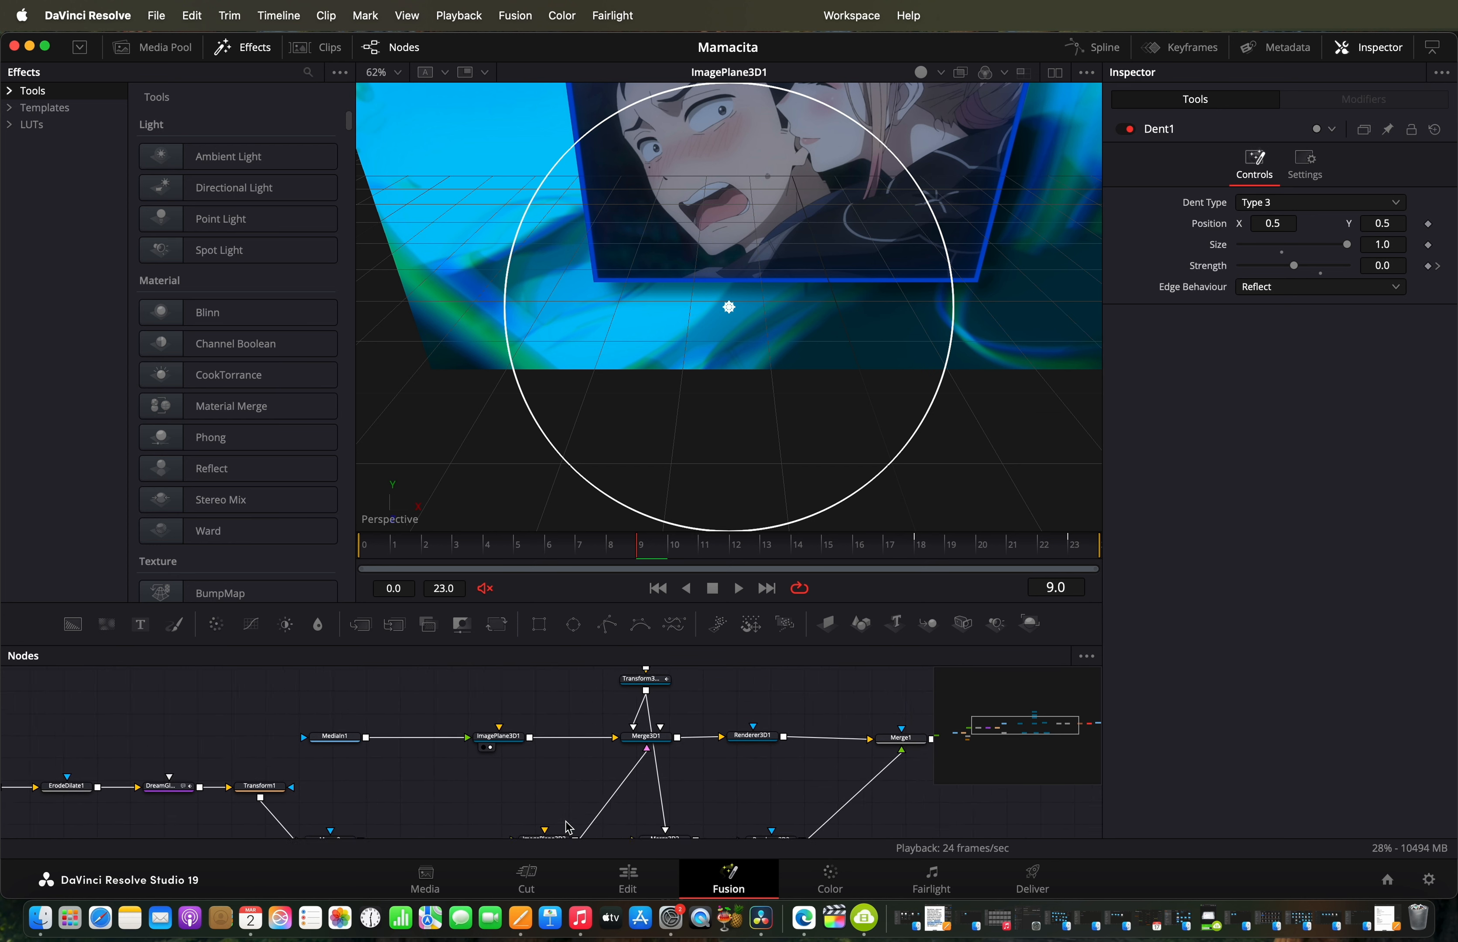
{"action": "left_click_drag", "start_coordinate": [588, 770], "coordinate": [591, 766]}
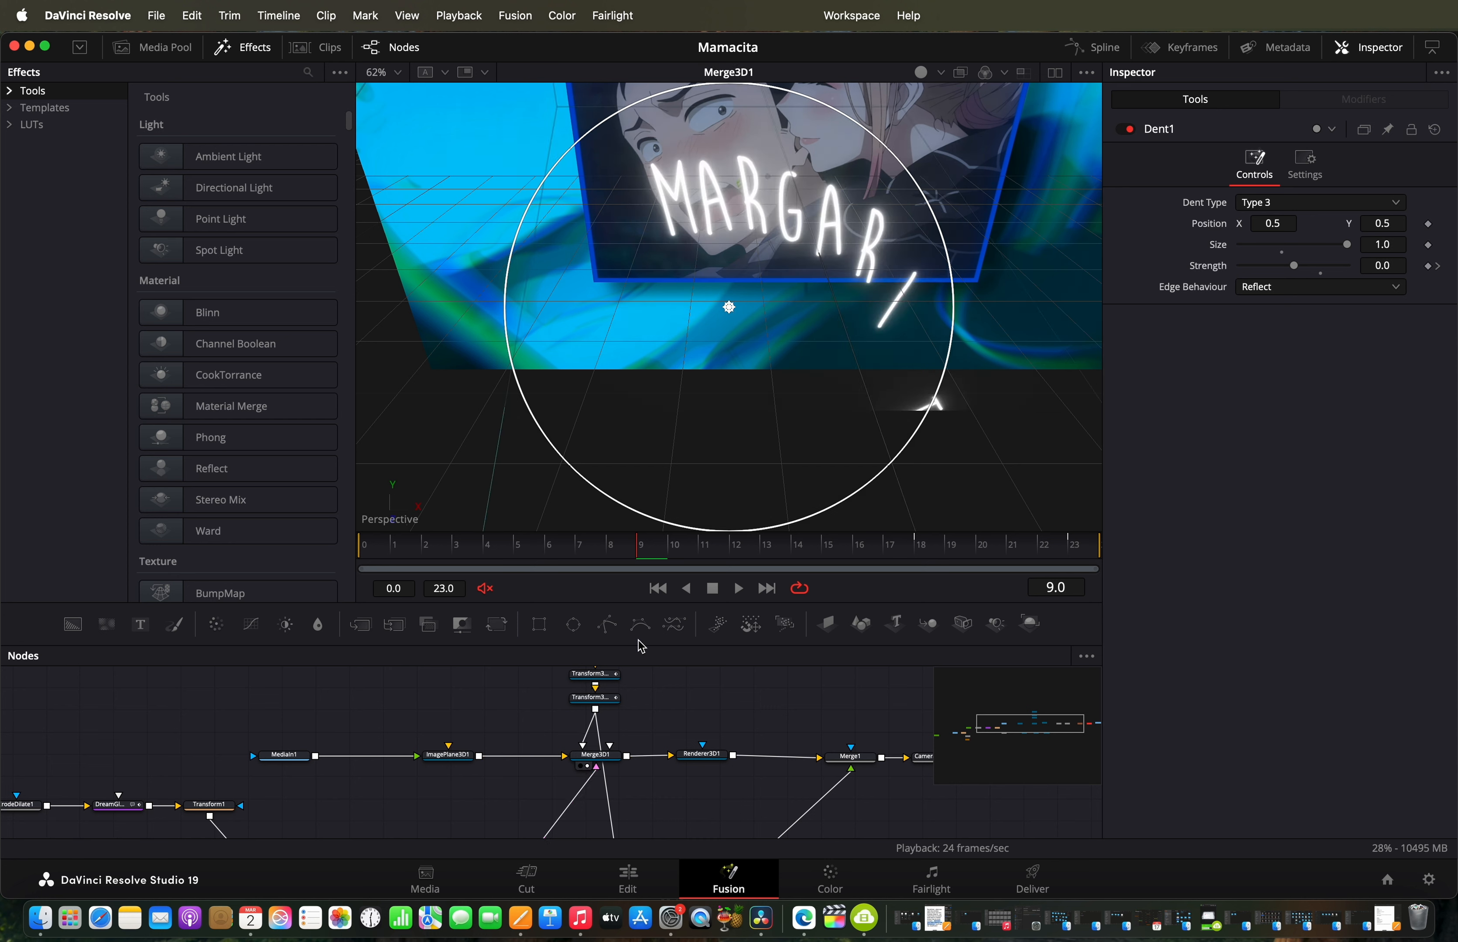
{"action": "left_click_drag", "start_coordinate": [622, 554], "coordinate": [1043, 520]}
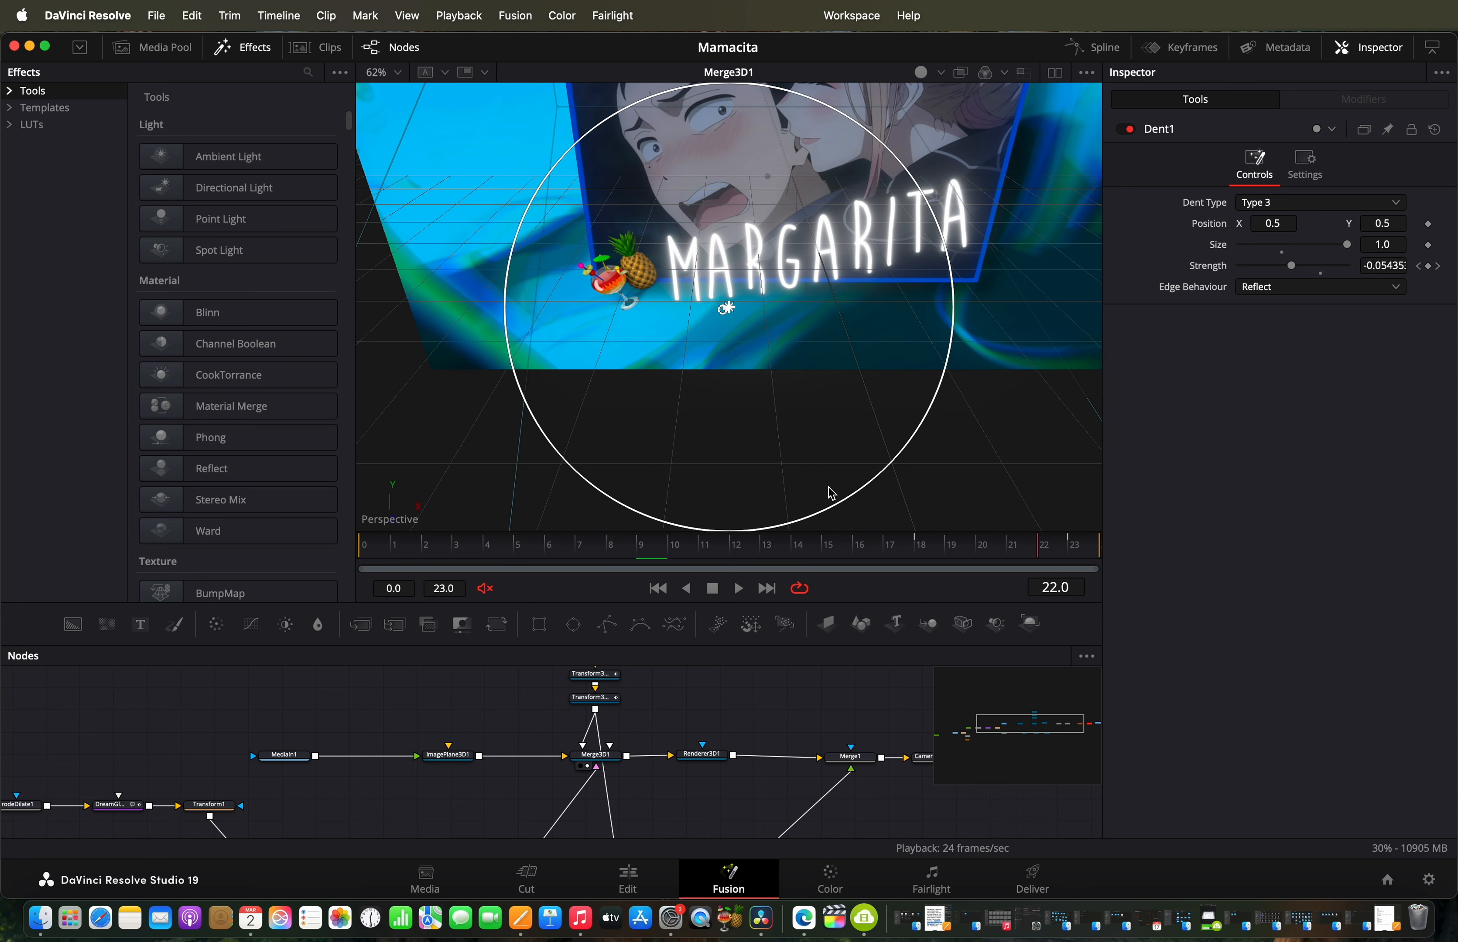
Step: Inspect Transform3D1's controls below Camera3D1 and scrub through frame 12 to frame 23 to examine the camera movement
{"action": "scroll", "coordinate": [604, 710], "scroll_direction": "up", "scroll_amount": 3}
{"action": "scroll", "coordinate": [605, 713], "scroll_direction": "down", "scroll_amount": 2}
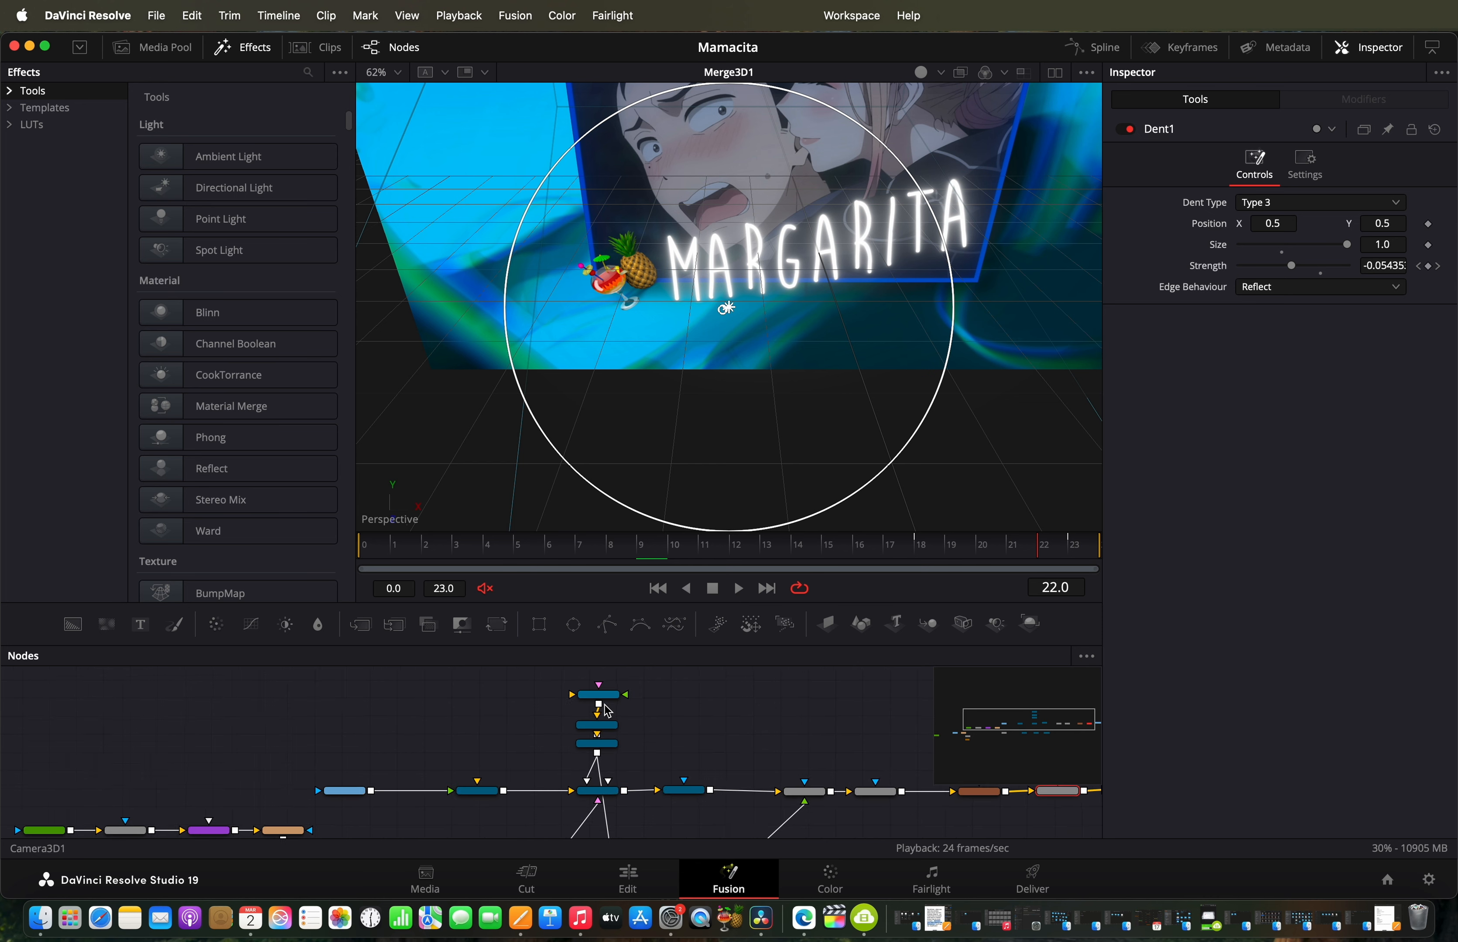
{"action": "scroll", "coordinate": [605, 715], "scroll_direction": "up", "scroll_amount": 3}
{"action": "left_click", "coordinate": [613, 745]}
{"action": "mouse_move", "coordinate": [737, 547]}
{"action": "left_mouse_down"}
{"action": "mouse_move", "coordinate": [423, 547]}
{"action": "mouse_move", "coordinate": [746, 551]}
{"action": "left_mouse_up"}
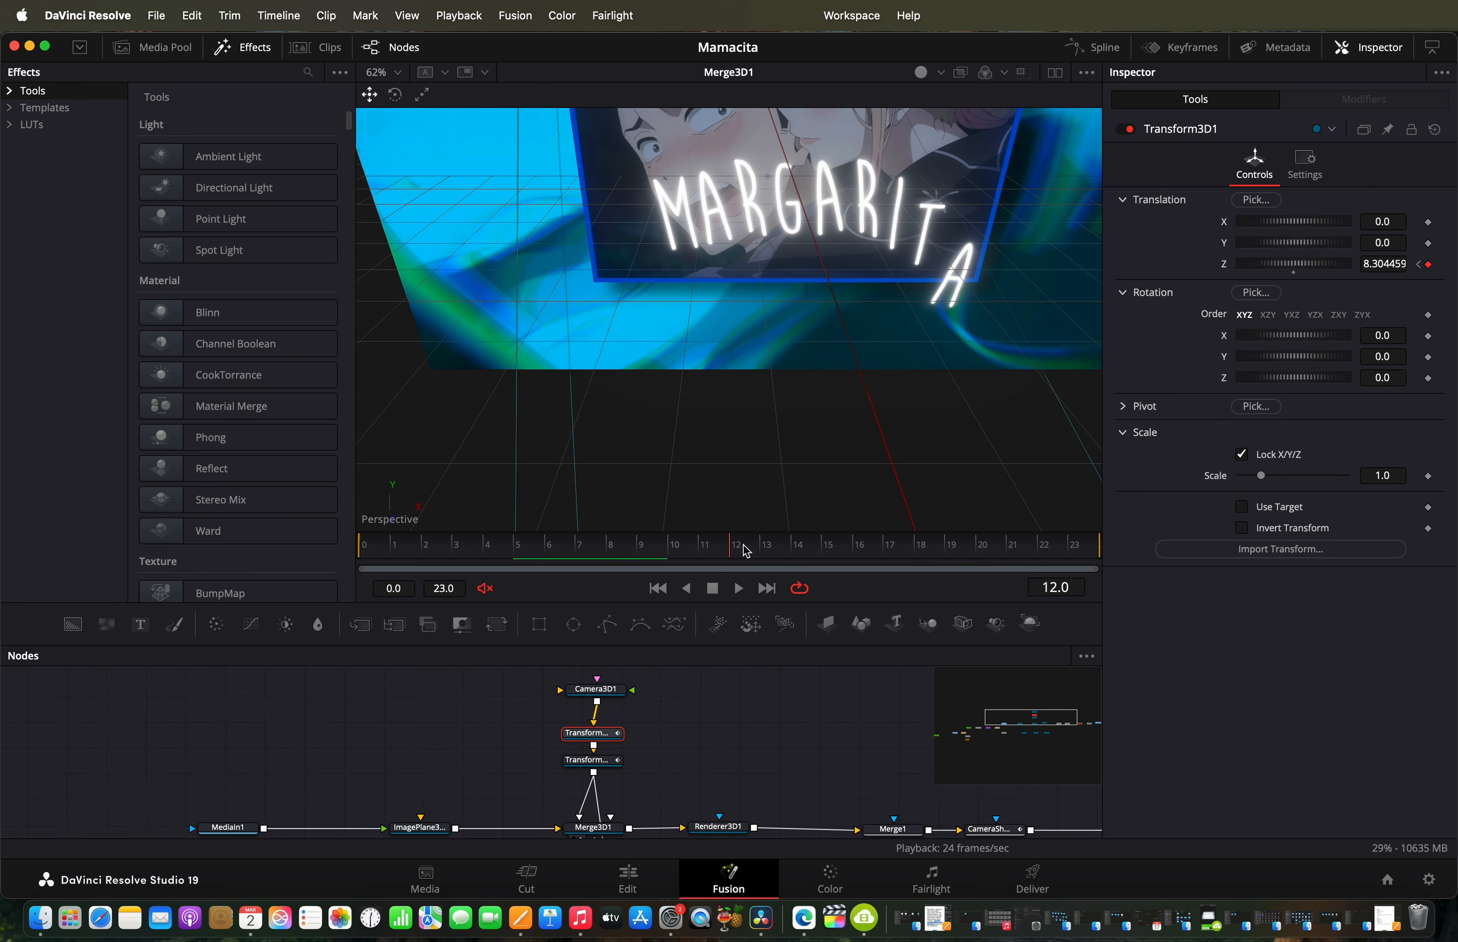
{"action": "scroll", "coordinate": [890, 405], "scroll_direction": "down", "scroll_amount": 10}
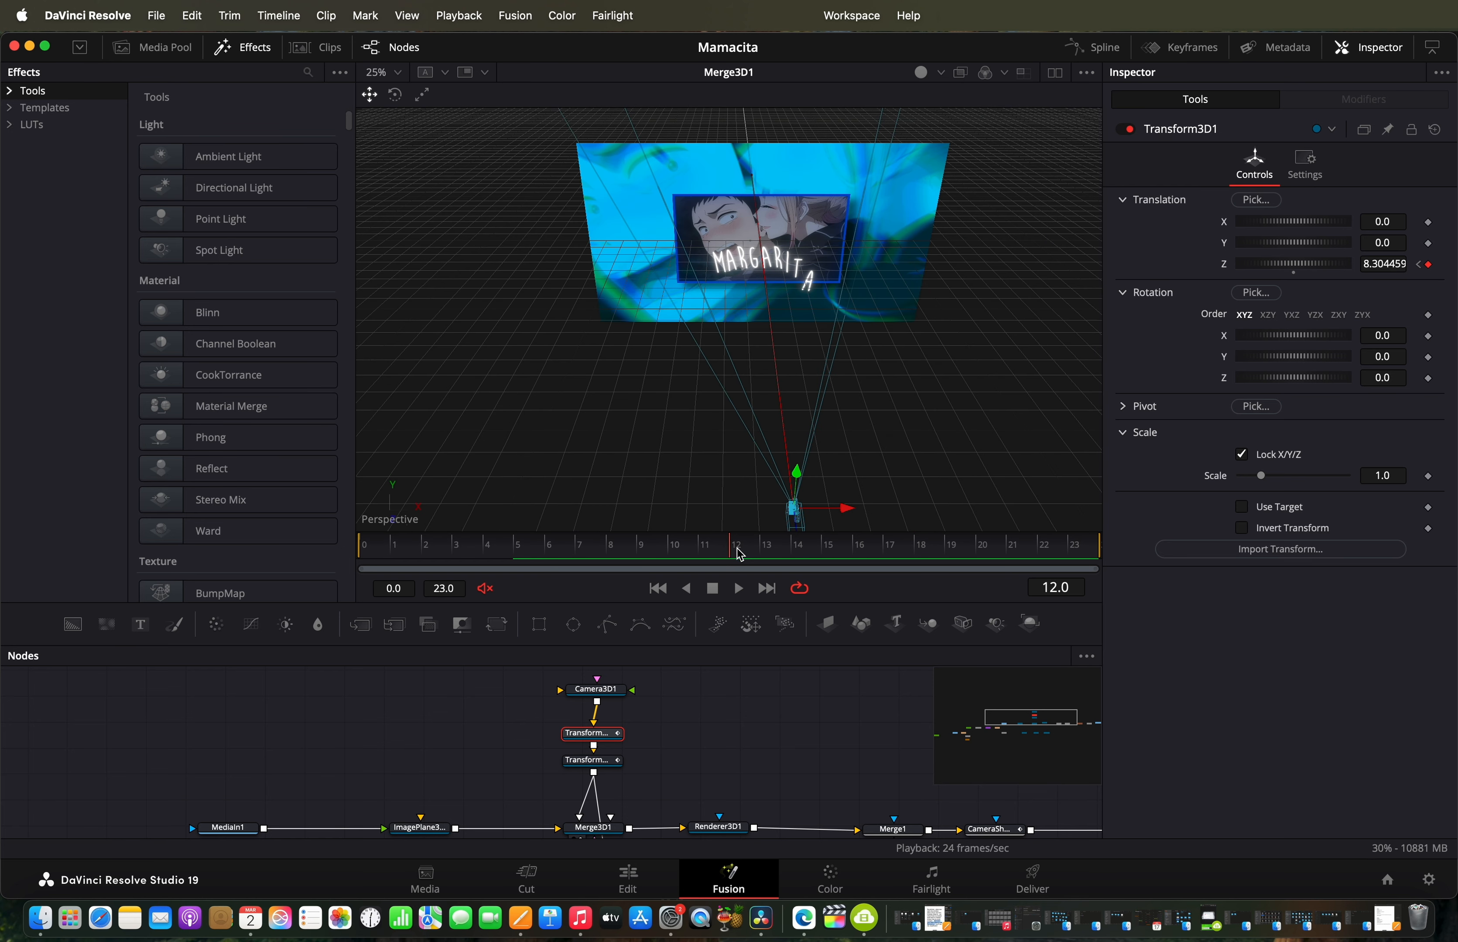
{"action": "left_click_drag", "start_coordinate": [740, 554], "coordinate": [1178, 554]}
Step: Inspect Transform3D2's controls and scrub its Z translation animation in the 3D scene, ending at frame 23
{"action": "left_click", "coordinate": [601, 765]}
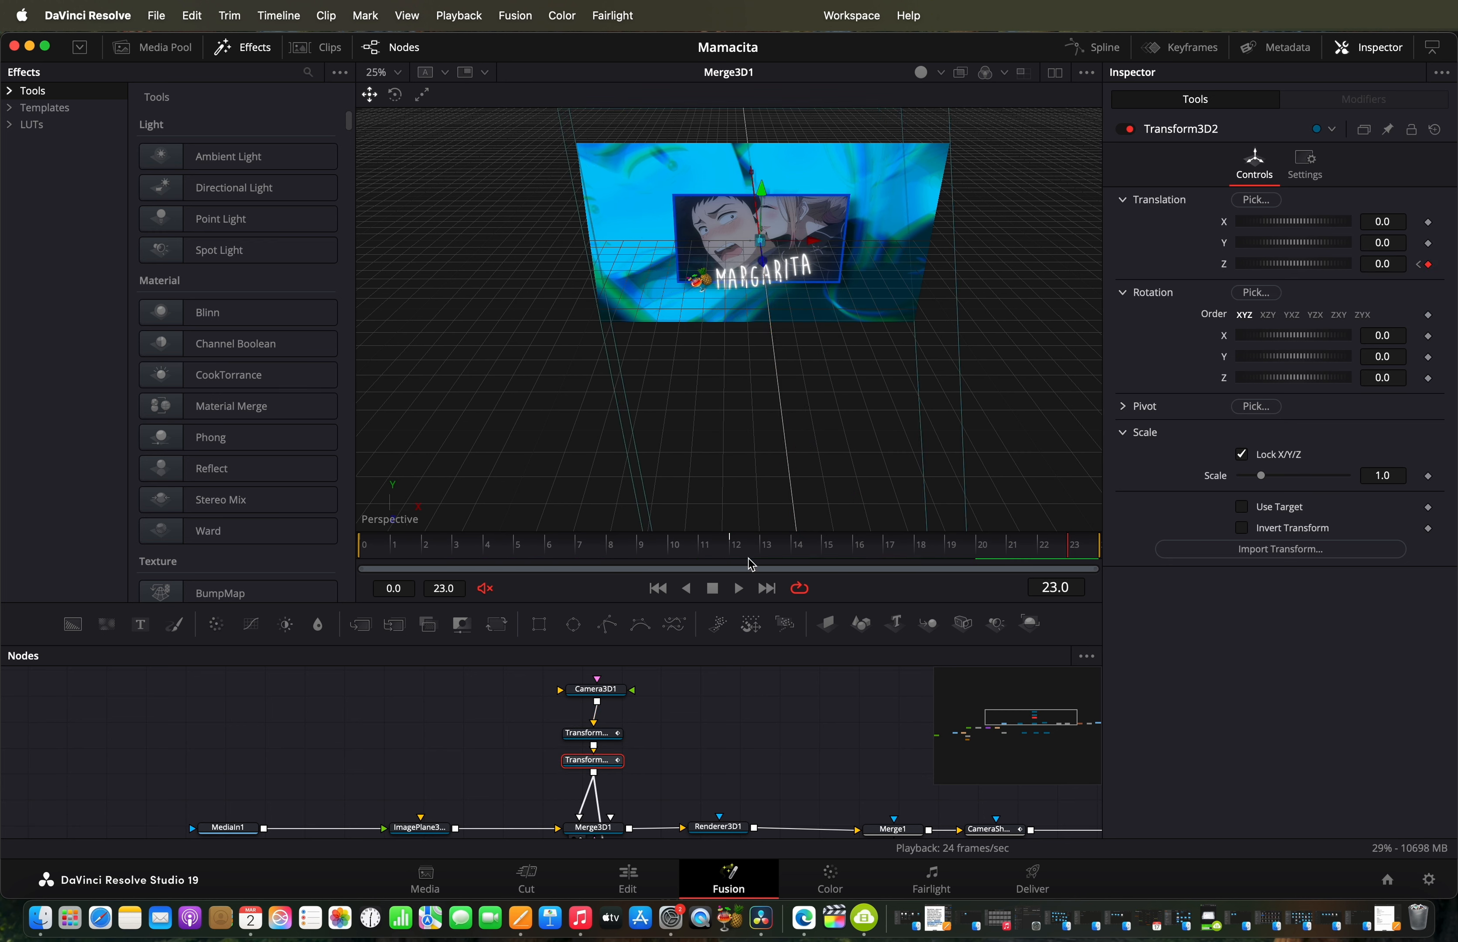
{"action": "left_click_drag", "start_coordinate": [750, 561], "coordinate": [718, 586]}
{"action": "left_click", "coordinate": [733, 587]}
Step: Compare the controls of the CameraShake1, LensDistort1 and Dent1 nodes that follow Merge1 in the node chain
{"action": "scroll", "coordinate": [762, 747], "scroll_direction": "right", "scroll_amount": 10}
{"action": "scroll", "coordinate": [762, 747], "scroll_direction": "down", "scroll_amount": 3}
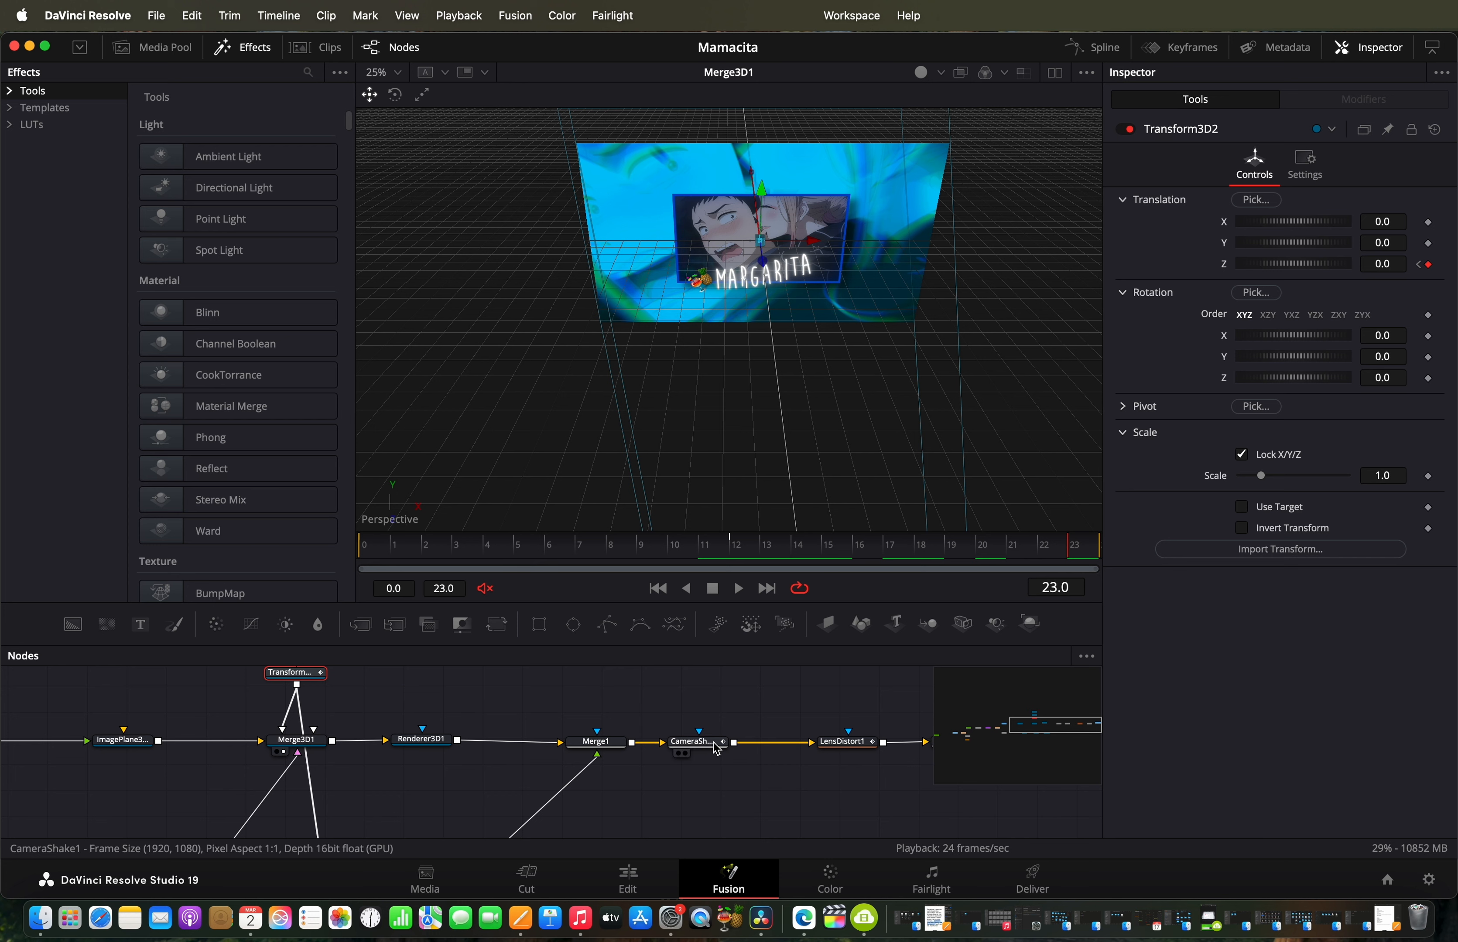
{"action": "left_click", "coordinate": [713, 742]}
{"action": "scroll", "coordinate": [803, 757], "scroll_direction": "right", "scroll_amount": 8}
{"action": "left_click", "coordinate": [670, 743]}
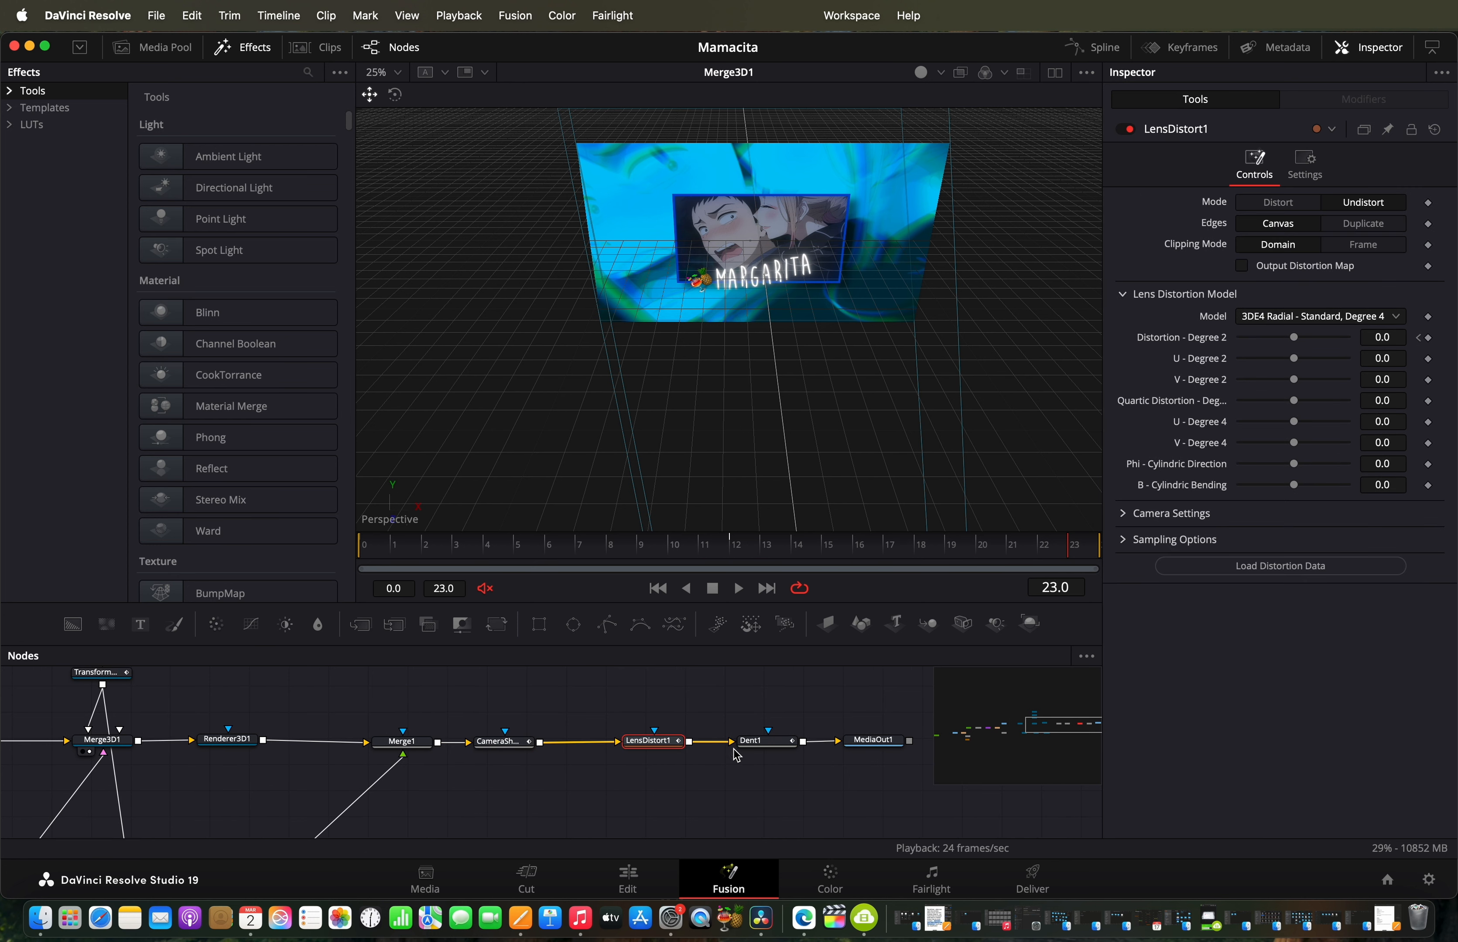
{"action": "left_click", "coordinate": [768, 743]}
{"action": "scroll", "coordinate": [768, 747], "scroll_direction": "left", "scroll_amount": 8}
{"action": "left_click", "coordinate": [806, 745]}
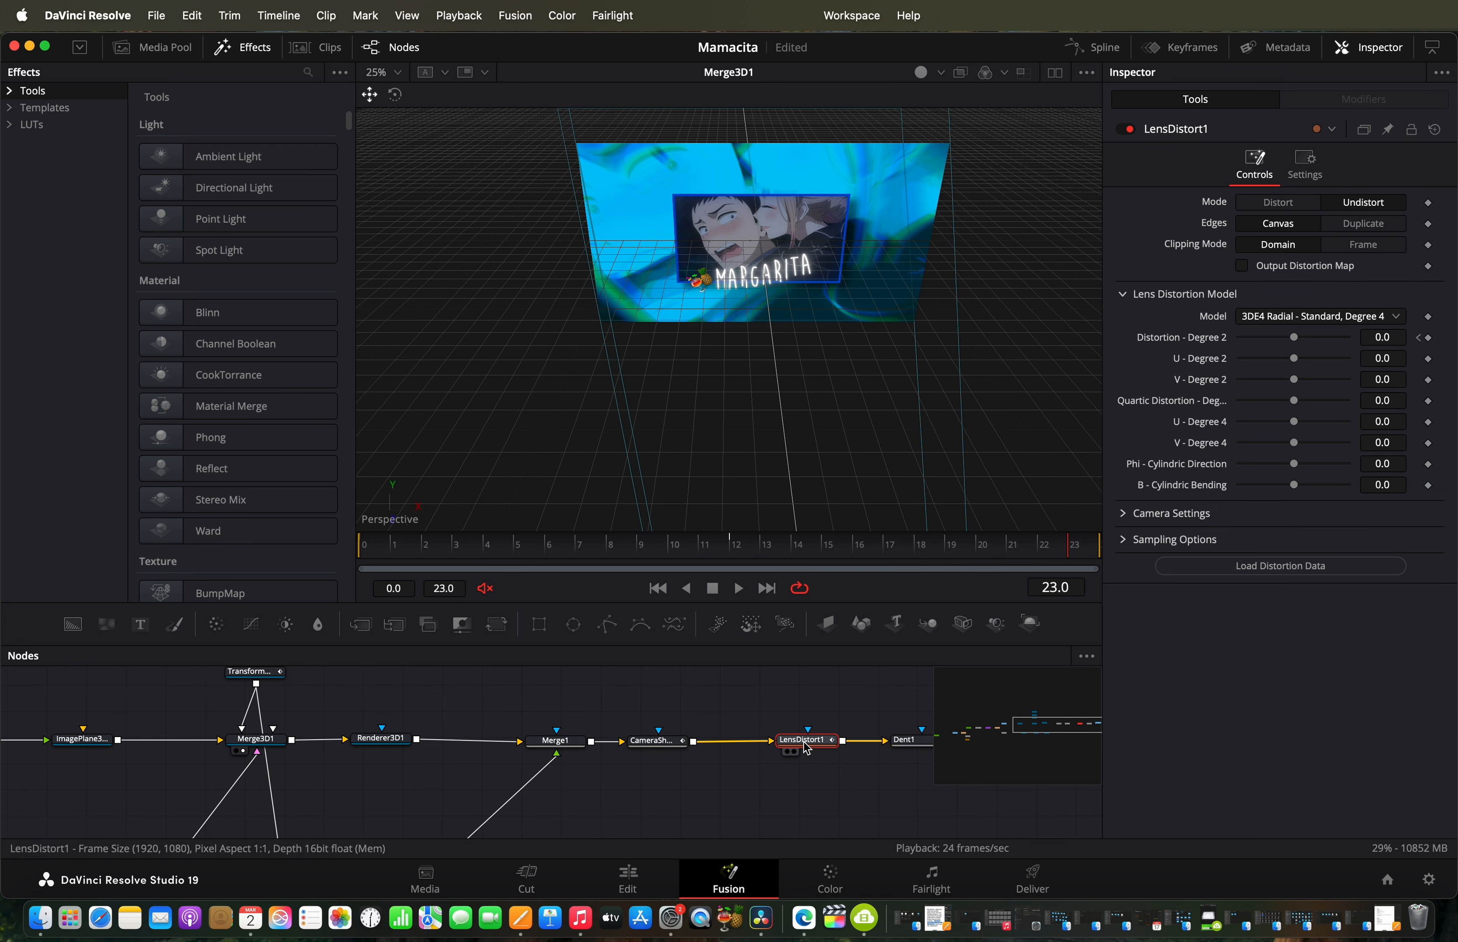
{"action": "scroll", "coordinate": [806, 749], "scroll_direction": "right", "scroll_amount": 6}
{"action": "left_click", "coordinate": [818, 741]}
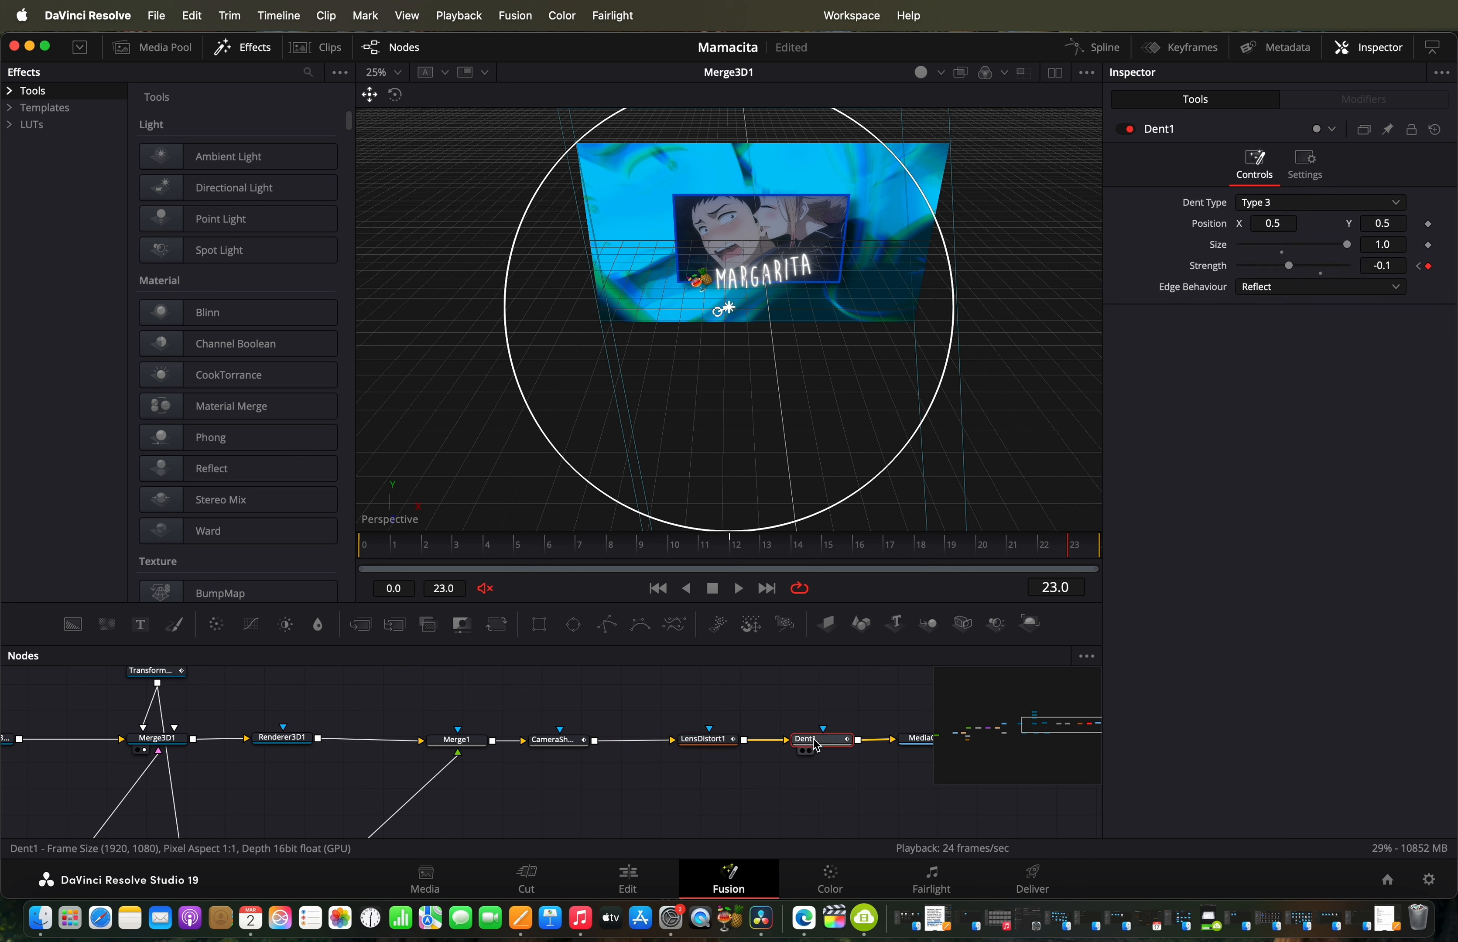
{"action": "left_click", "coordinate": [697, 747]}
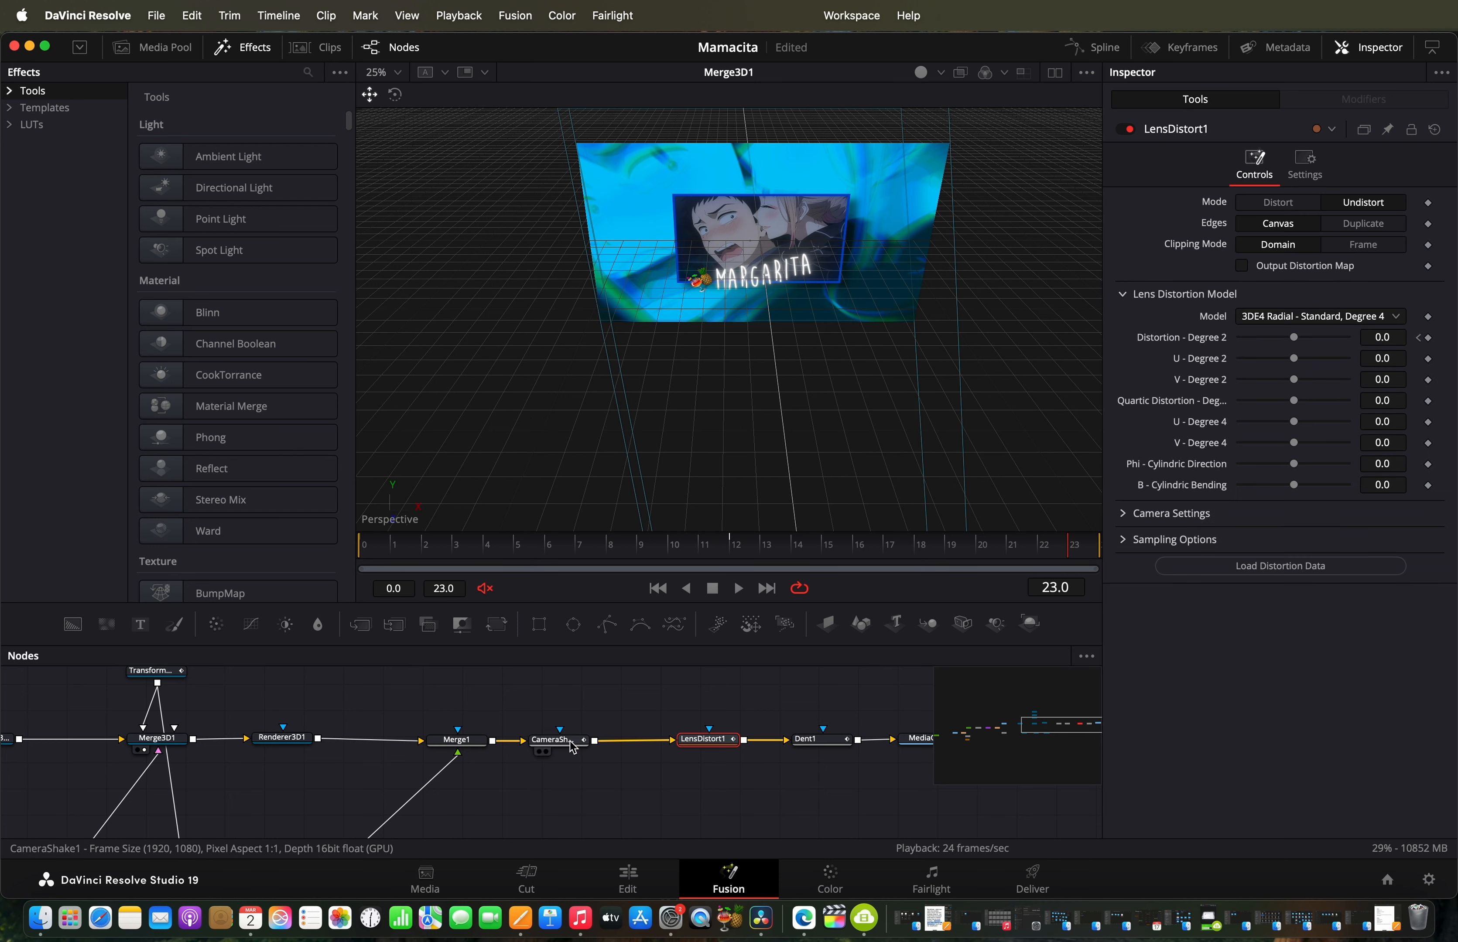
Step: Inspect the controls of CameraShake1 and of the Text1 node holding the text Margarita, and play back the animation
{"action": "left_click", "coordinate": [569, 740]}
{"action": "scroll", "coordinate": [569, 742], "scroll_direction": "left", "scroll_amount": 15}
{"action": "scroll", "coordinate": [570, 742], "scroll_direction": "left", "scroll_amount": 8}
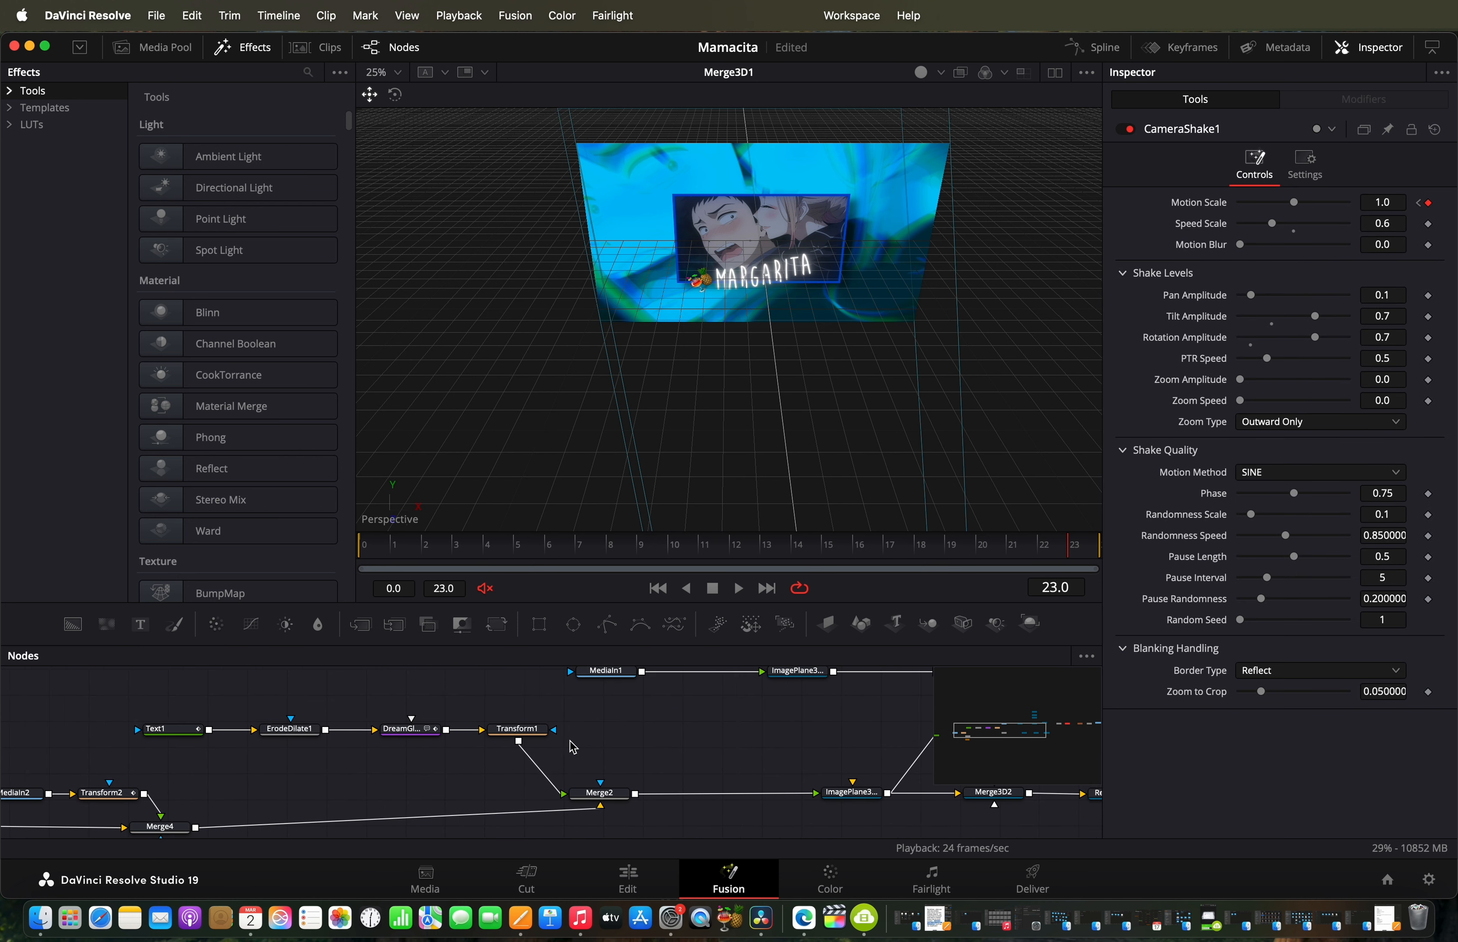
{"action": "left_click", "coordinate": [245, 735]}
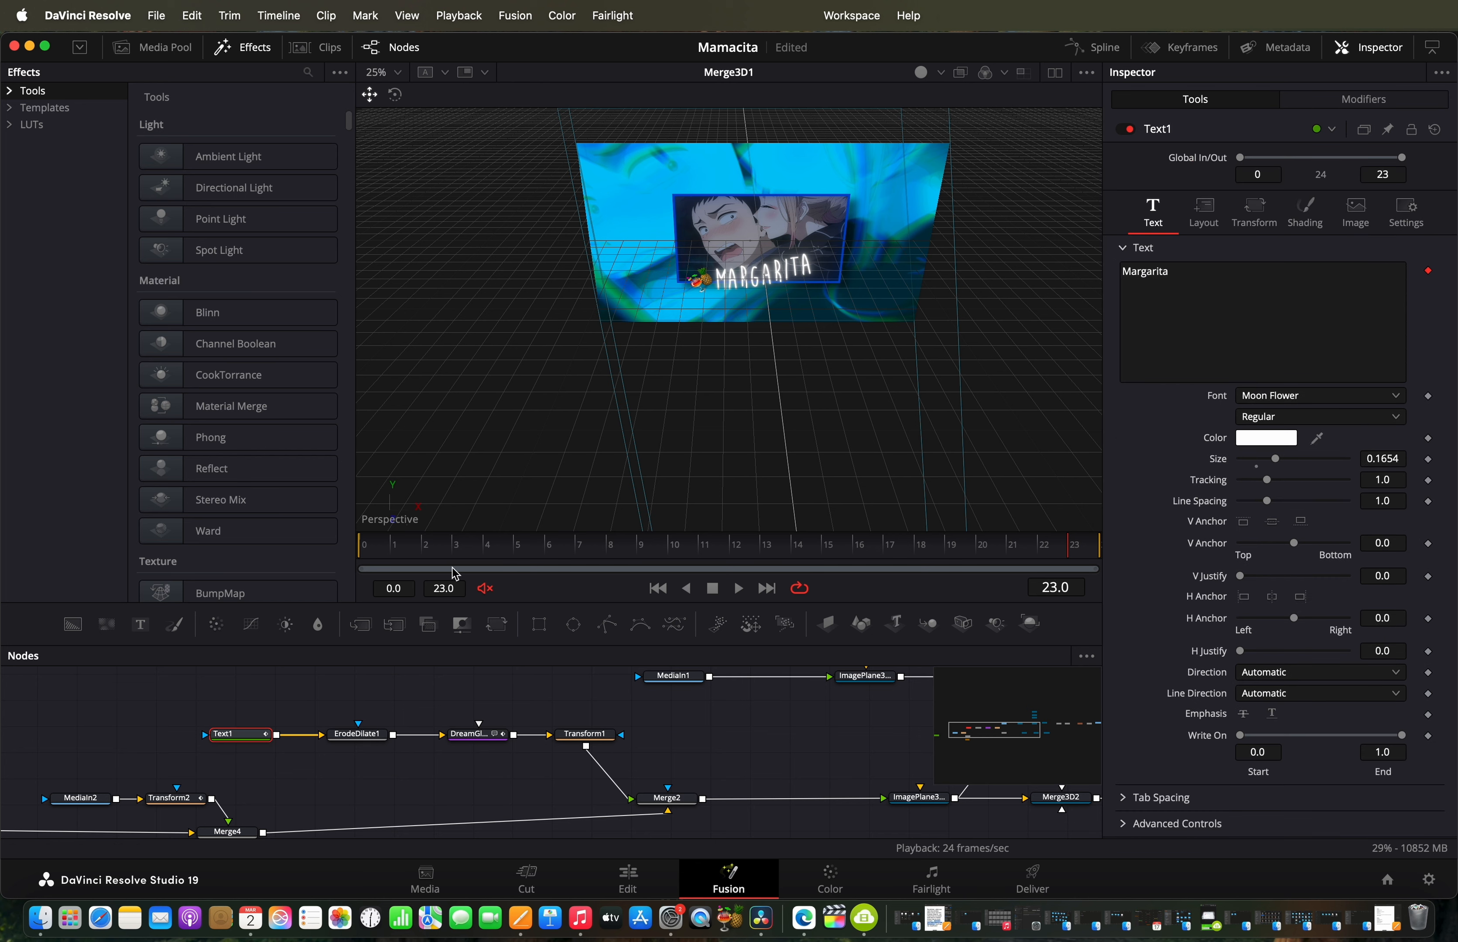
{"action": "left_click_drag", "start_coordinate": [531, 545], "coordinate": [345, 568]}
{"action": "key", "text": "space"}
Step: Inspect MediaIn2's HandBrake_Icon.png source and preview the Transform2 and MediaIn2 outputs in the viewer
{"action": "scroll", "coordinate": [371, 763], "scroll_direction": "left", "scroll_amount": 7}
{"action": "scroll", "coordinate": [371, 764], "scroll_direction": "down", "scroll_amount": 3}
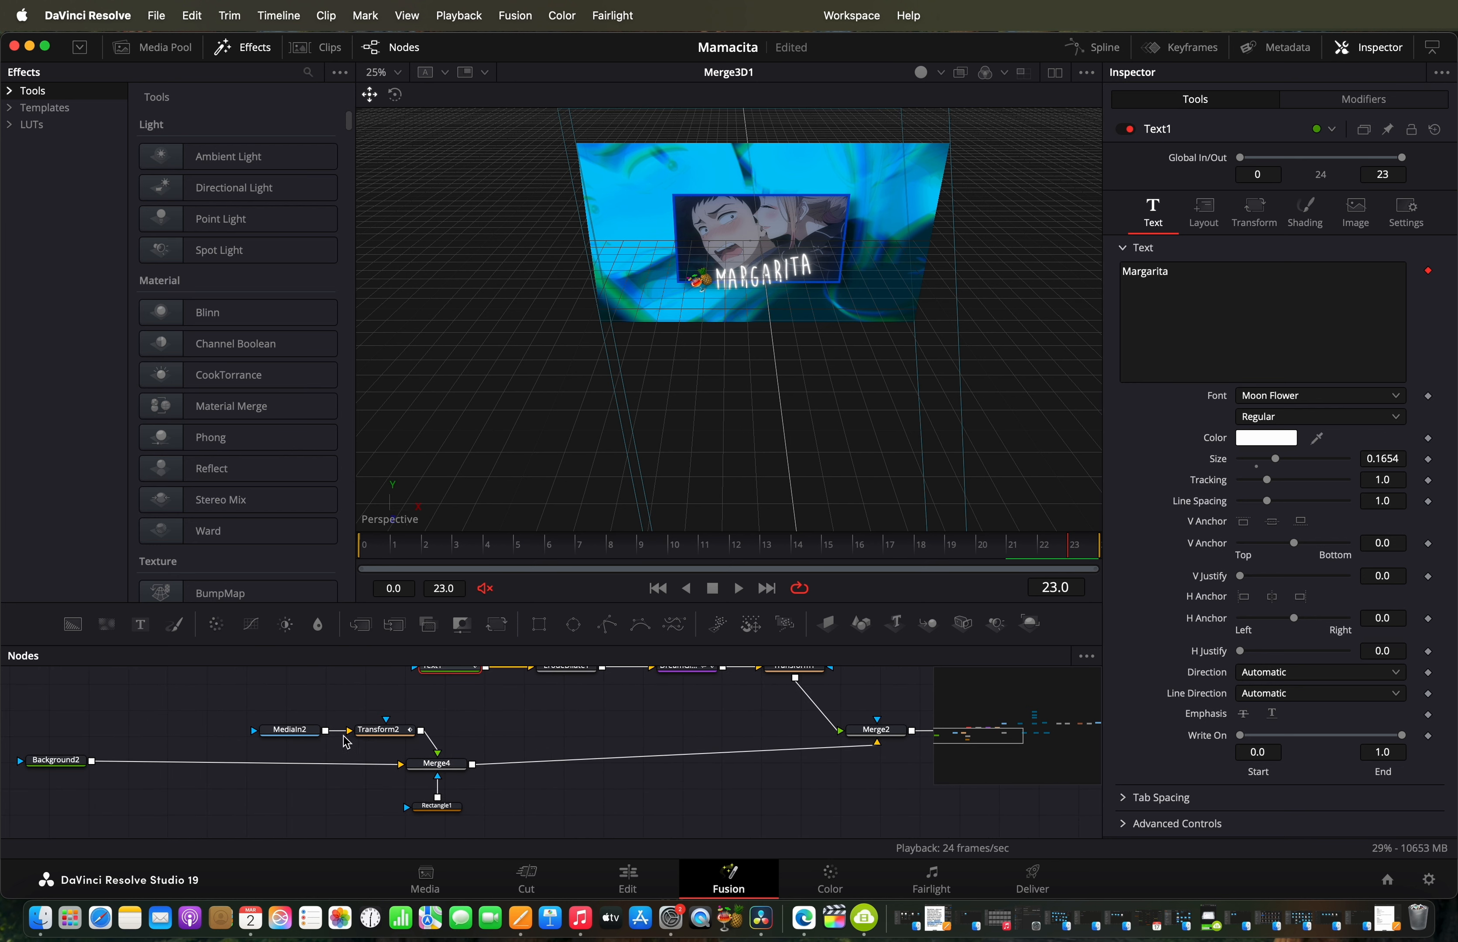
{"action": "left_click", "coordinate": [309, 732]}
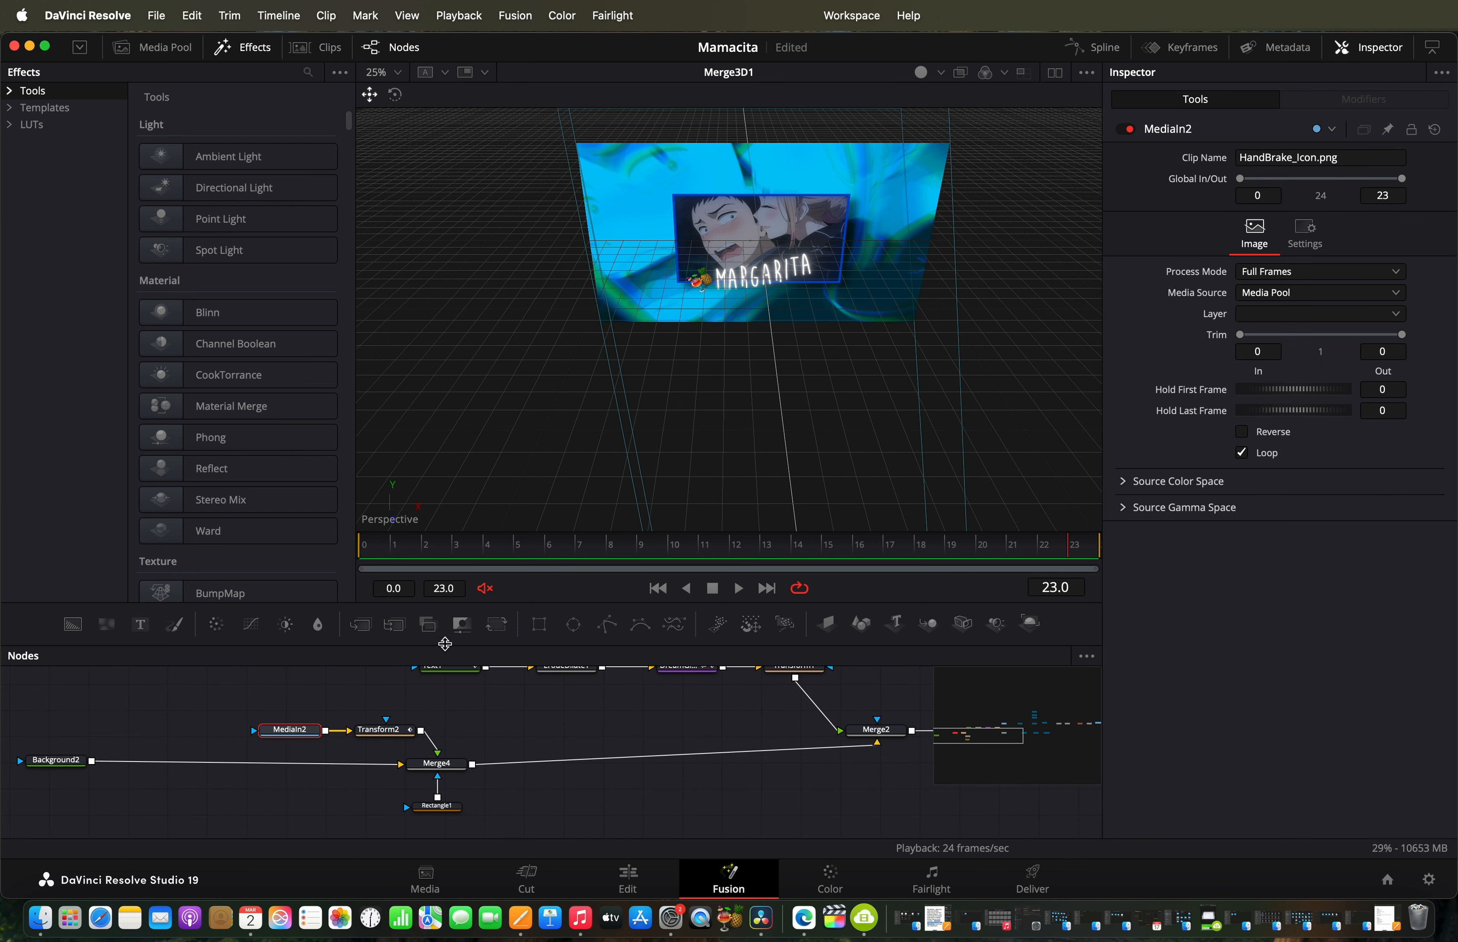
{"action": "left_click", "coordinate": [370, 742]}
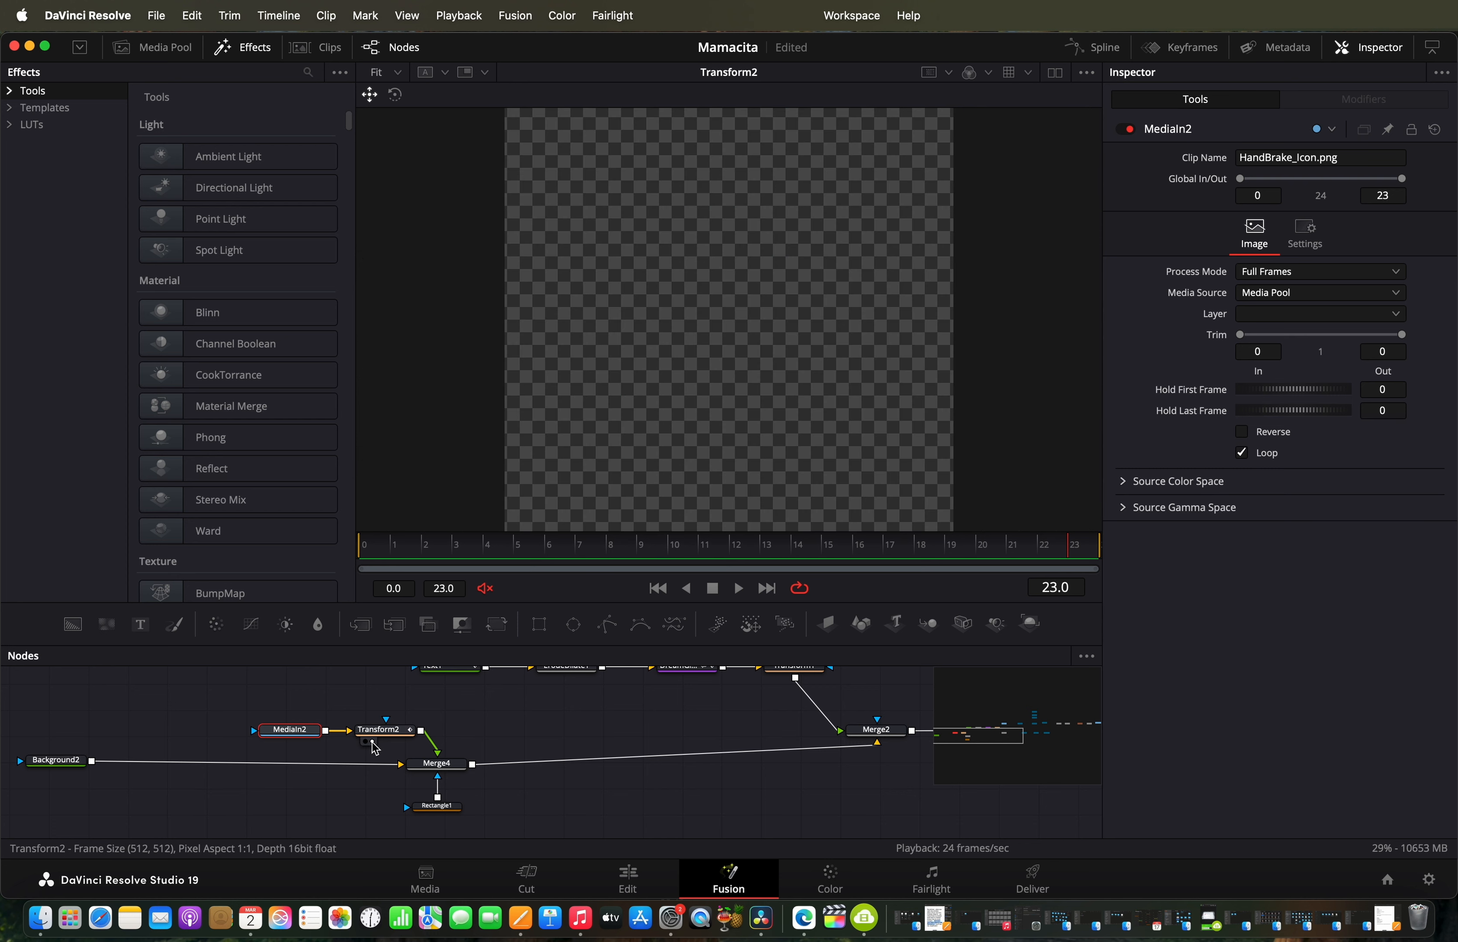
{"action": "left_click", "coordinate": [477, 554]}
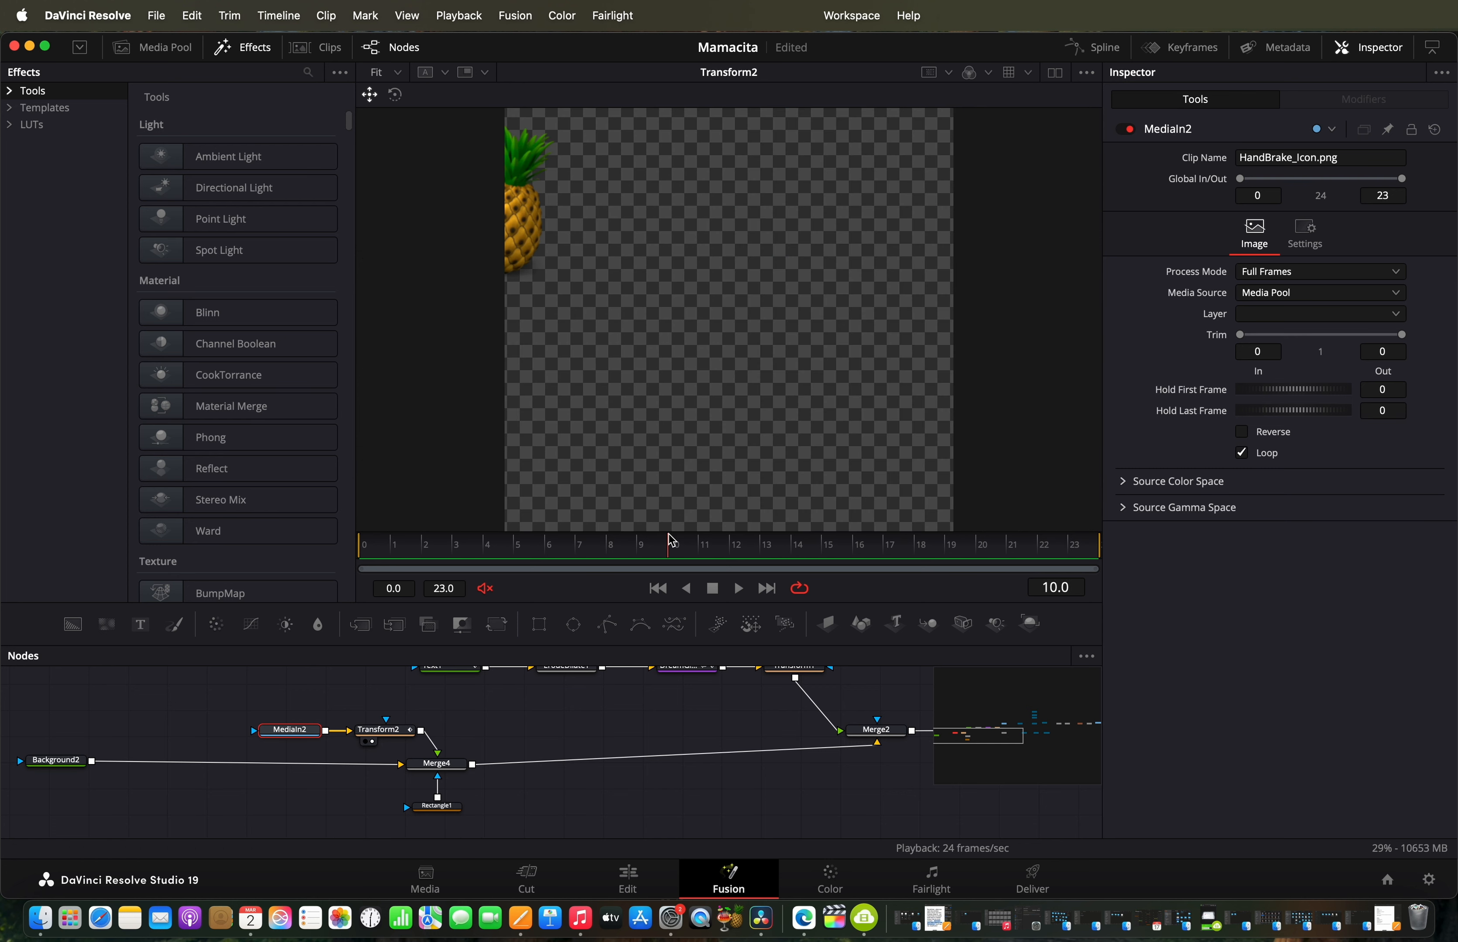
{"action": "left_click", "coordinate": [274, 742]}
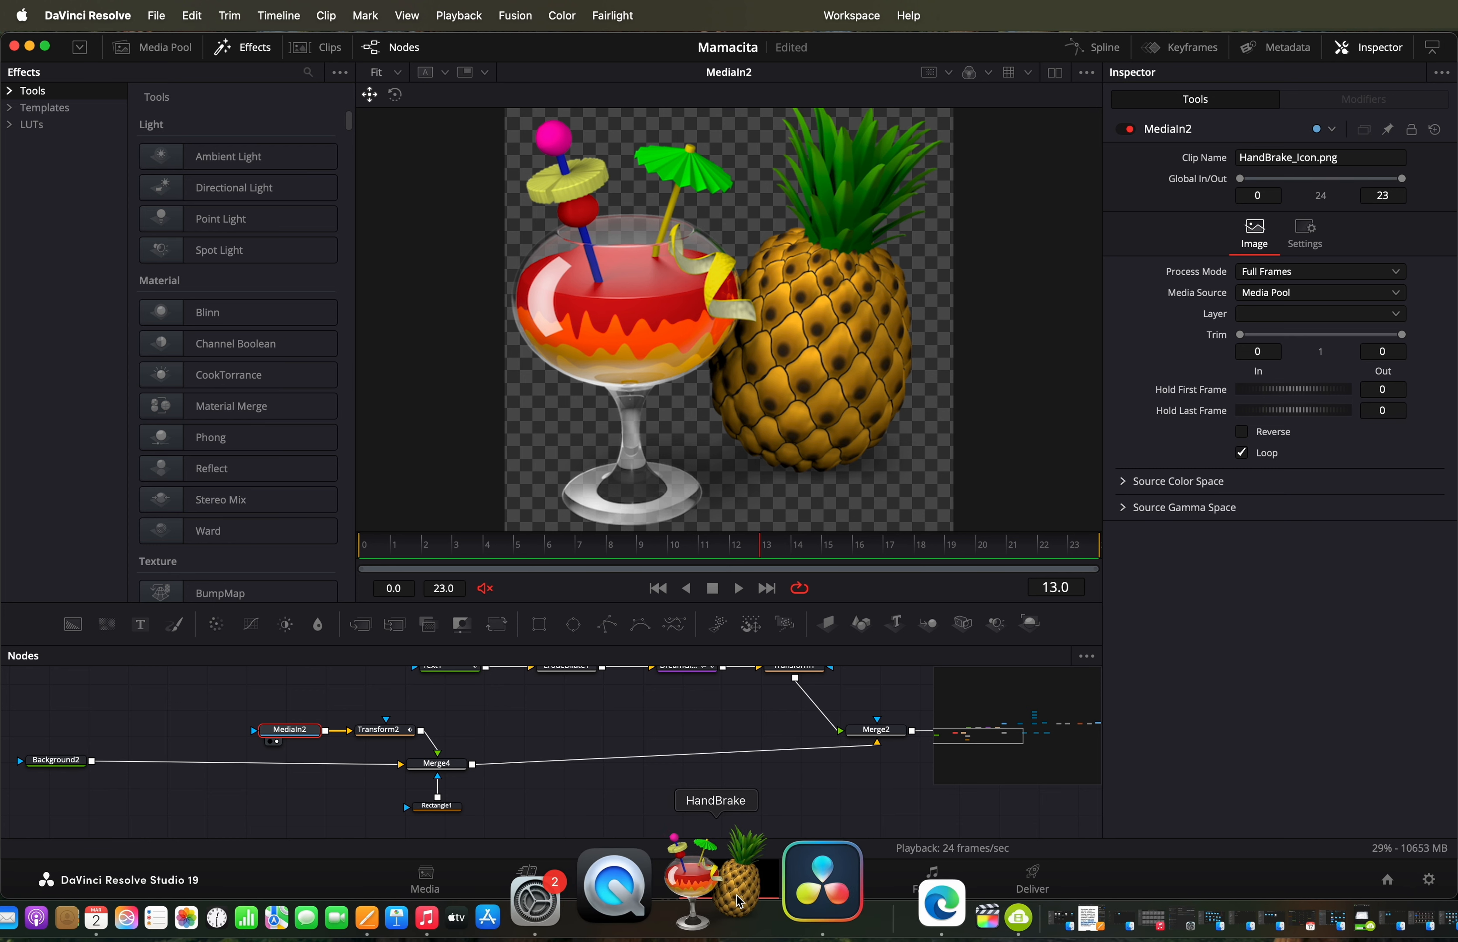
Step: Inspect Merge4's settings, show it in the viewer and scrub the drink icon's entrance to frame 23
{"action": "left_click", "coordinate": [427, 785]}
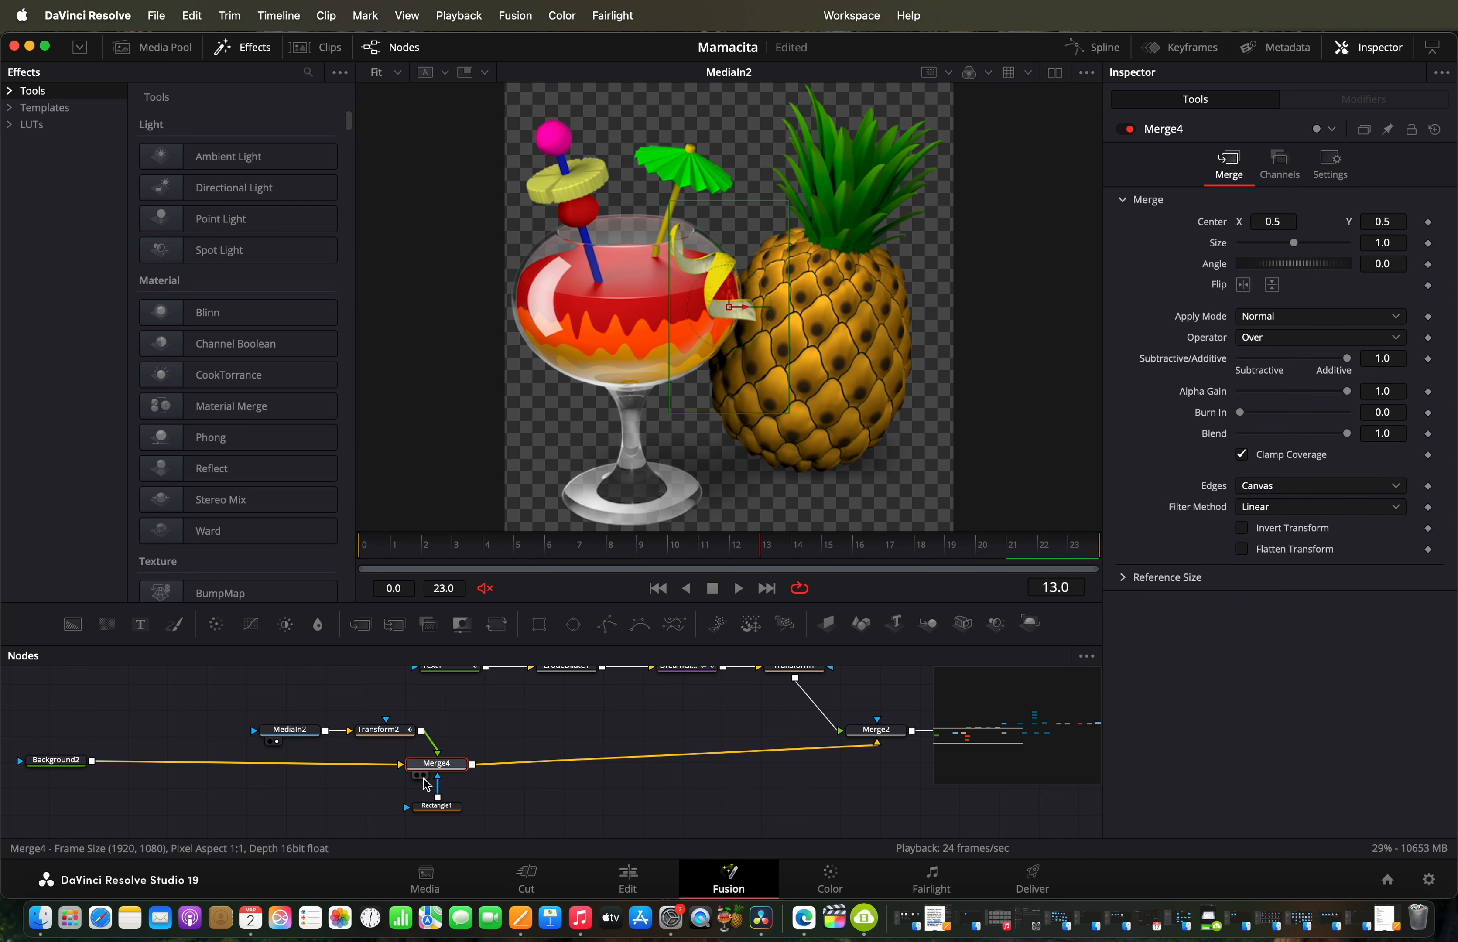
{"action": "left_click", "coordinate": [423, 777]}
{"action": "scroll", "coordinate": [490, 735], "scroll_direction": "left", "scroll_amount": 5}
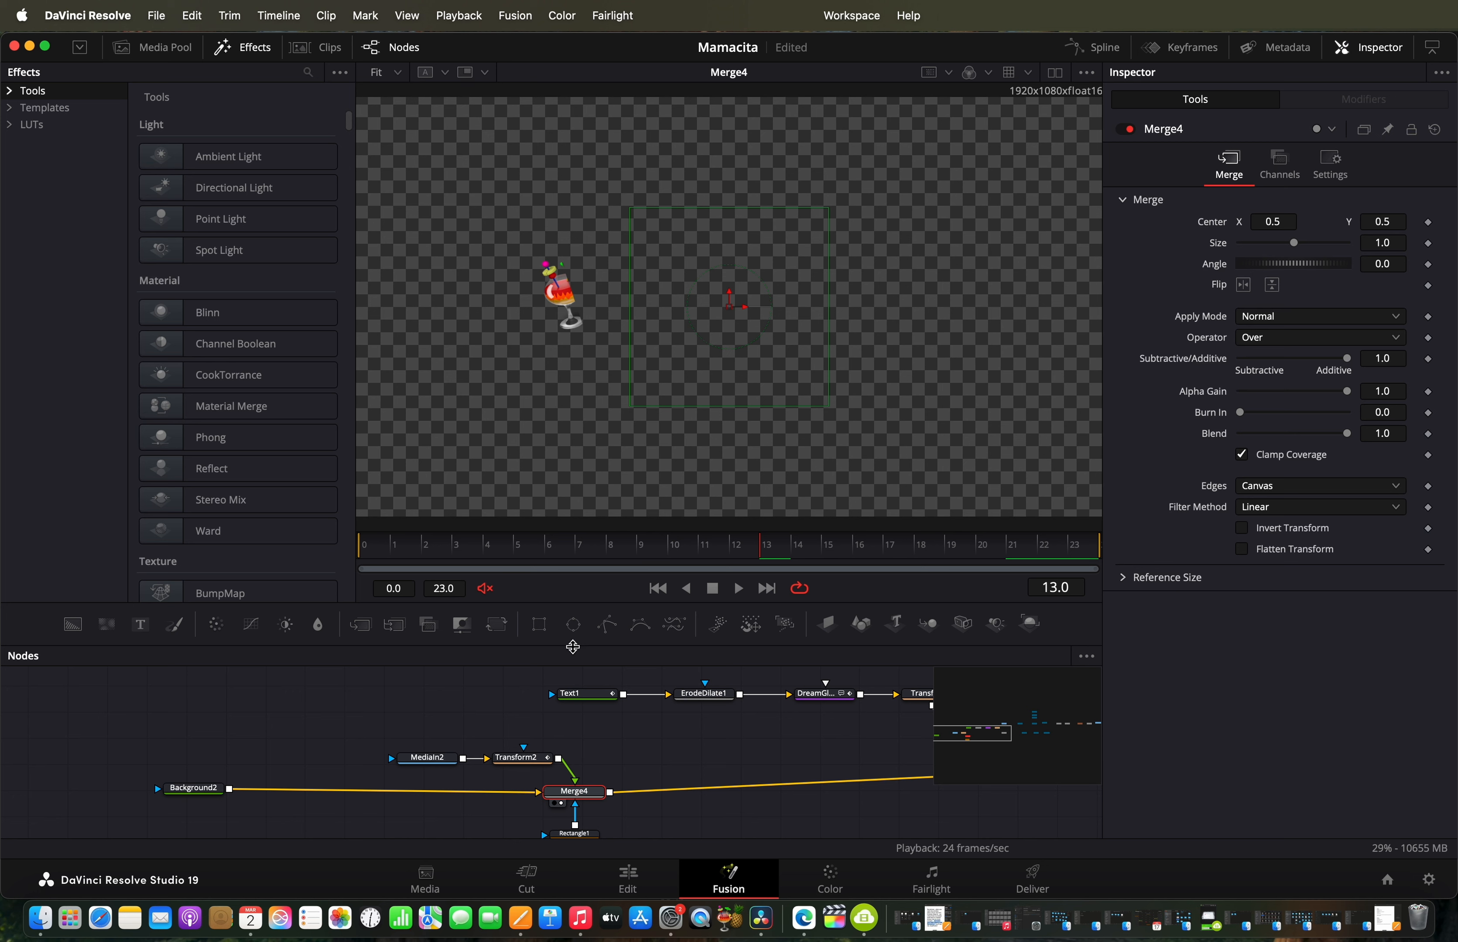
{"action": "left_click_drag", "start_coordinate": [702, 557], "coordinate": [1095, 557]}
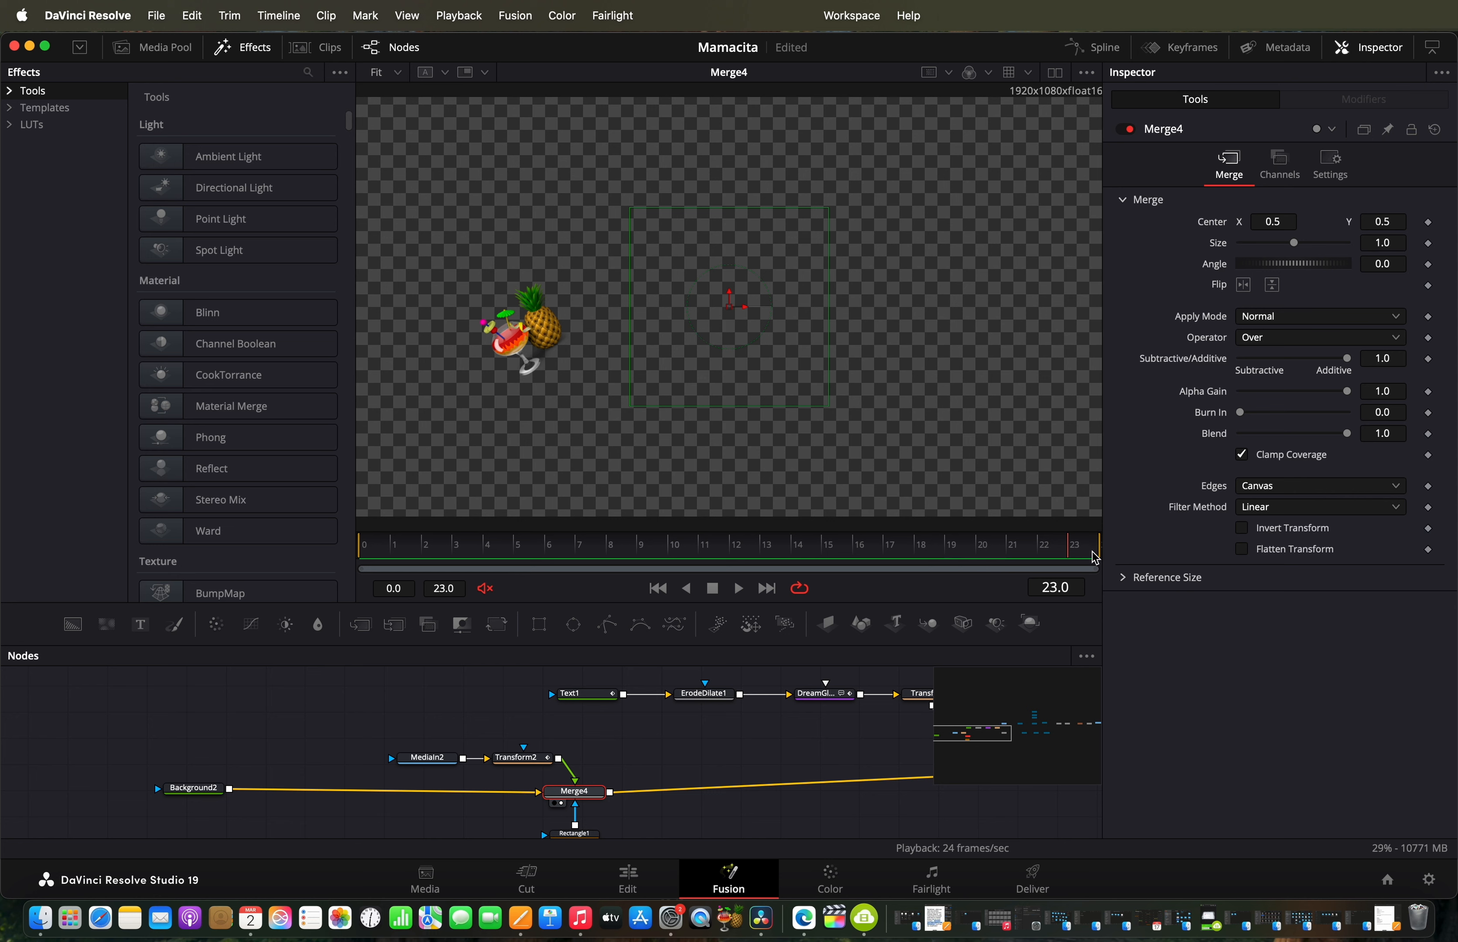
Step: Show Merge2 in the viewer and scrub the combined icon and MARGARITA text animation to frame 23
{"action": "scroll", "coordinate": [631, 775], "scroll_direction": "right", "scroll_amount": 10}
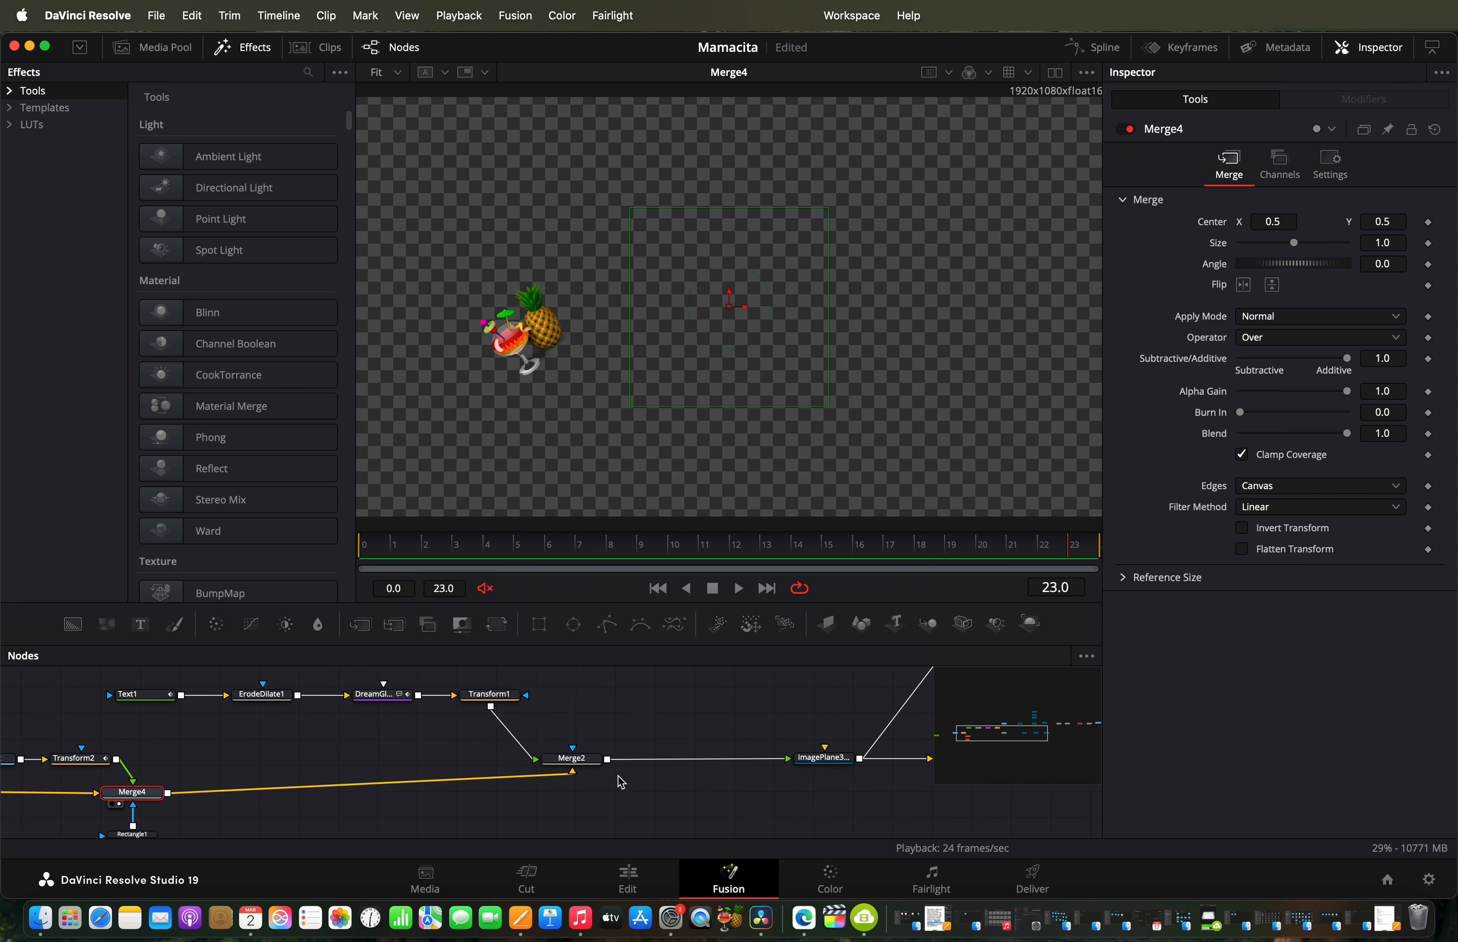
{"action": "left_click", "coordinate": [558, 772]}
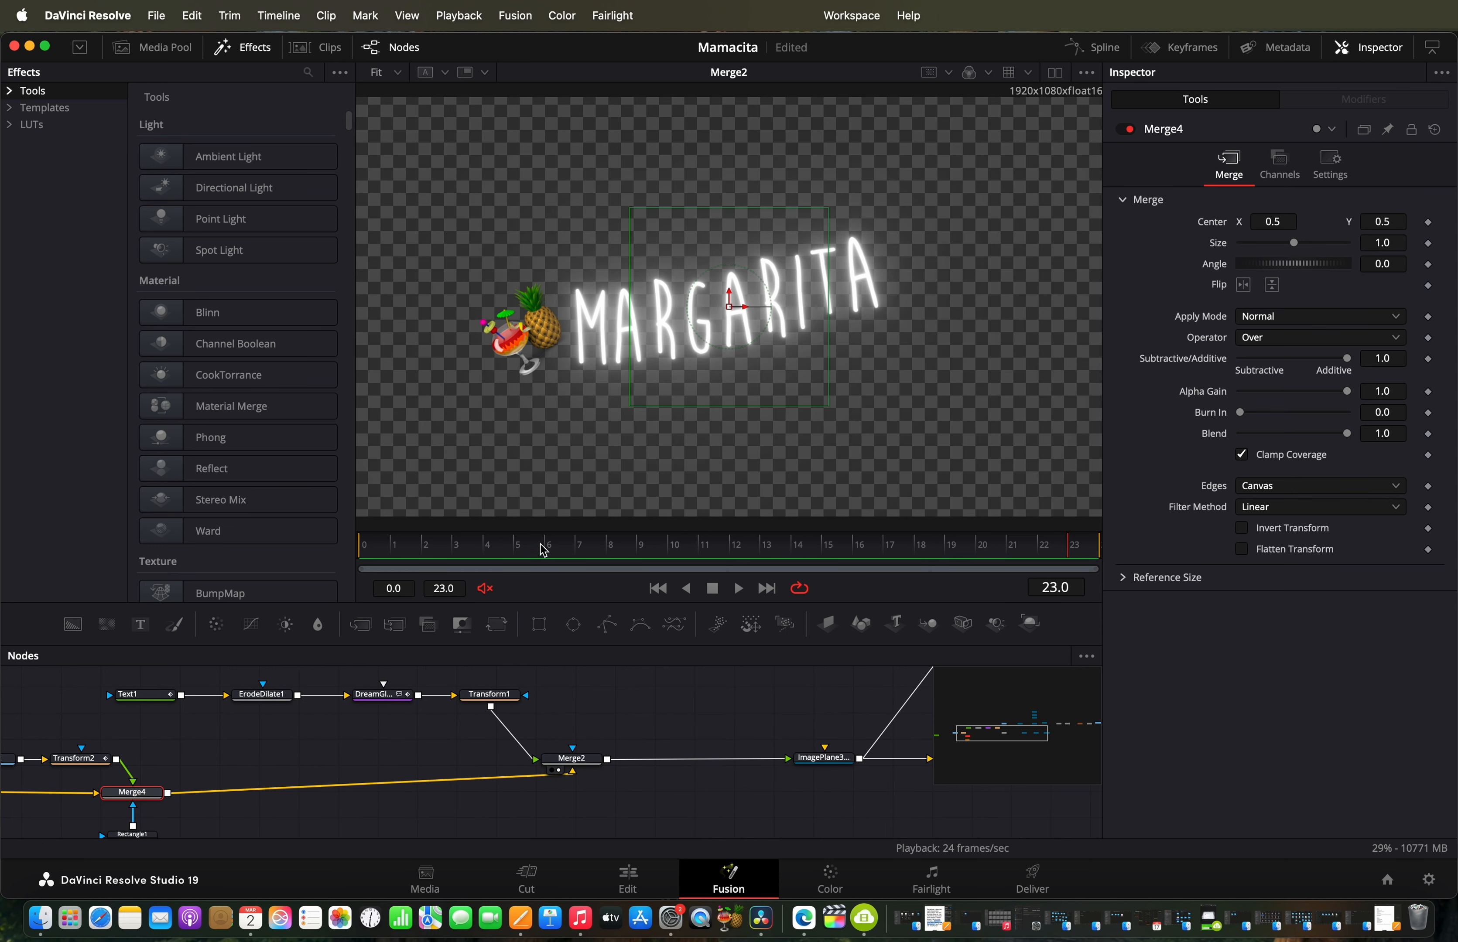
{"action": "left_click_drag", "start_coordinate": [546, 551], "coordinate": [1110, 536]}
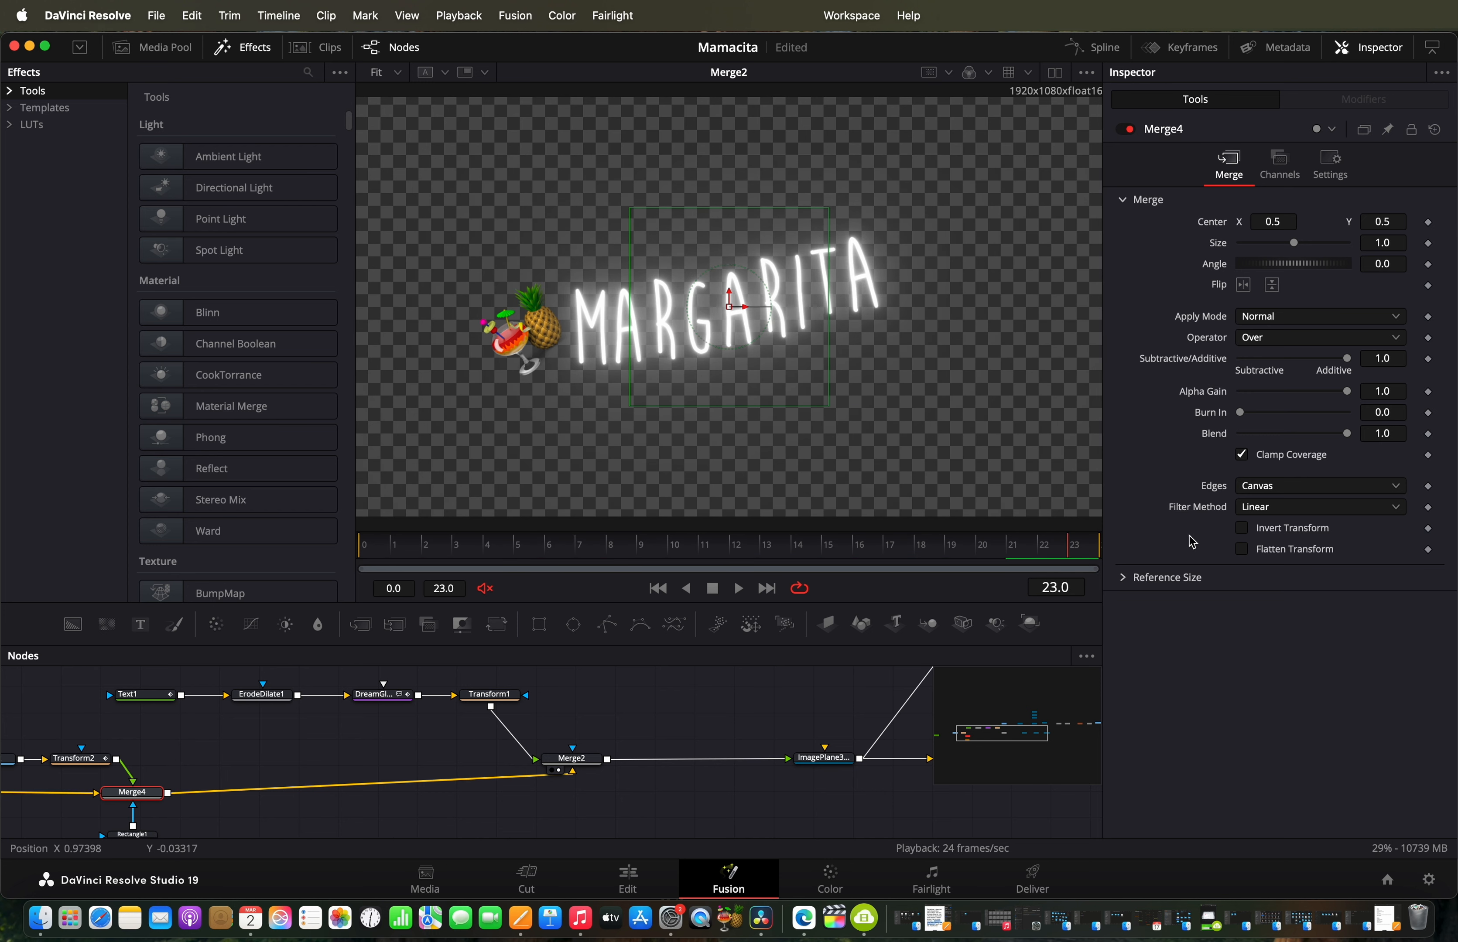
{"action": "key", "text": "space"}
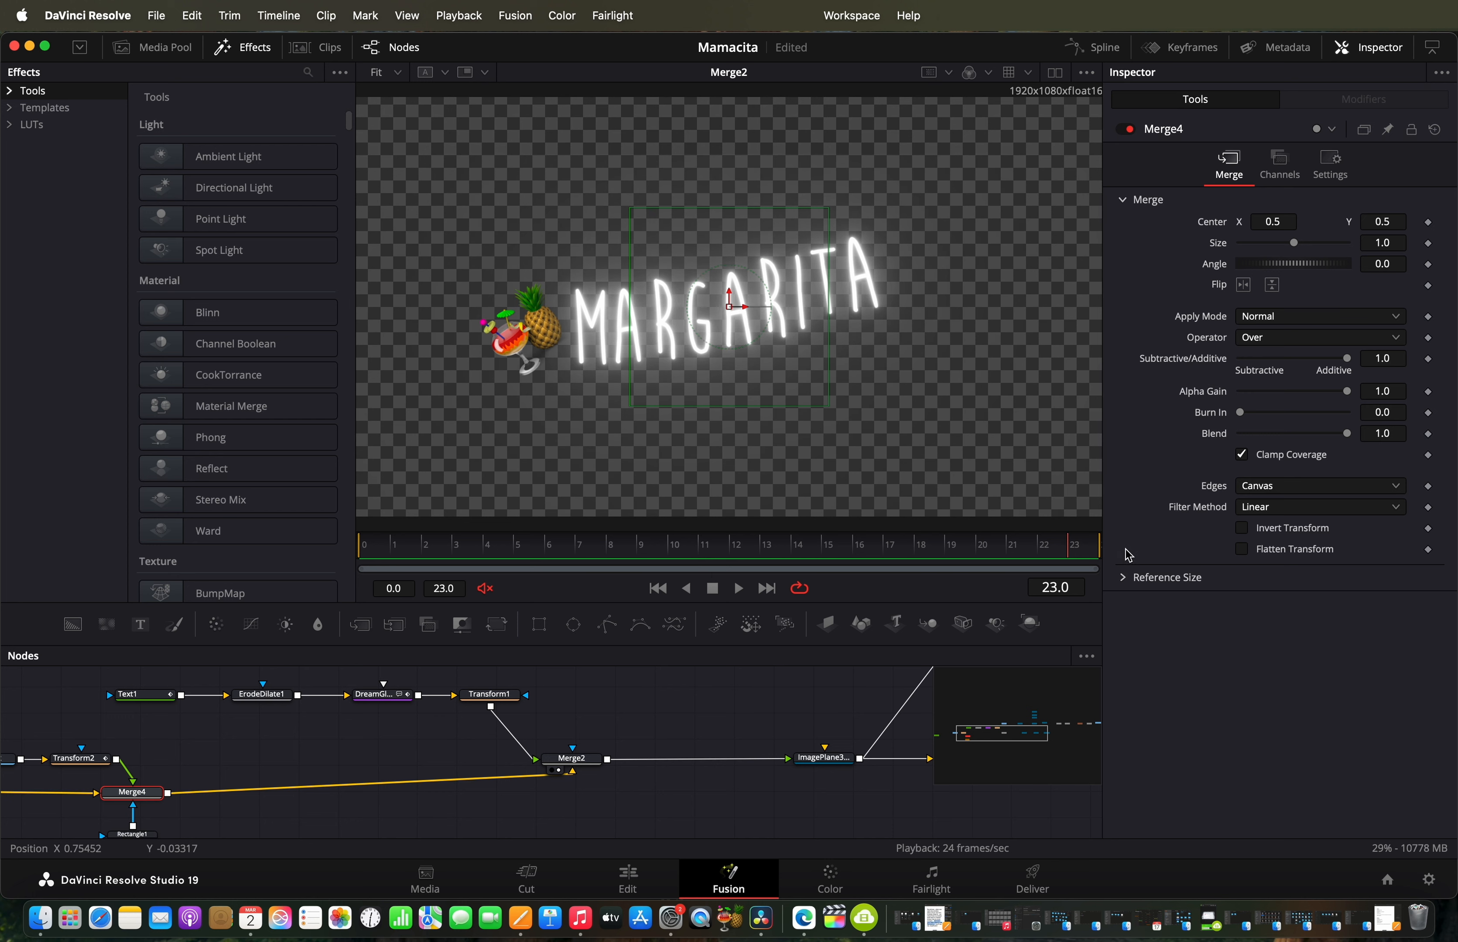
Step: Inspect the Rectangle1 mask attached to Merge4 and trace the node chain from Merge2 to MediaOut1
{"action": "scroll", "coordinate": [709, 773], "scroll_direction": "left", "scroll_amount": 3}
{"action": "scroll", "coordinate": [704, 775], "scroll_direction": "left", "scroll_amount": 4}
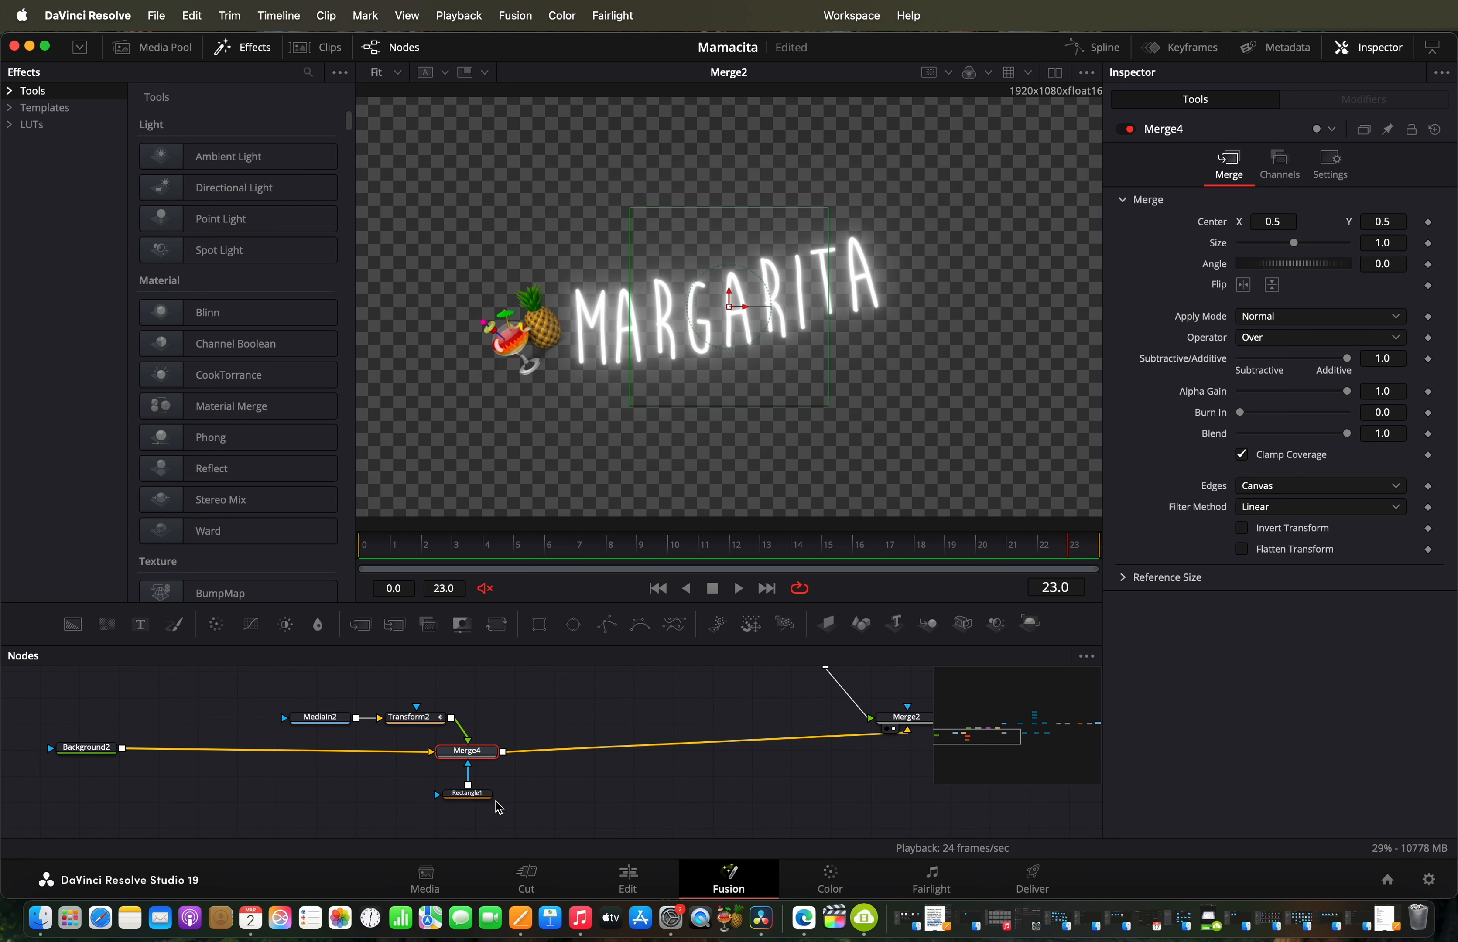
{"action": "left_click", "coordinate": [468, 794]}
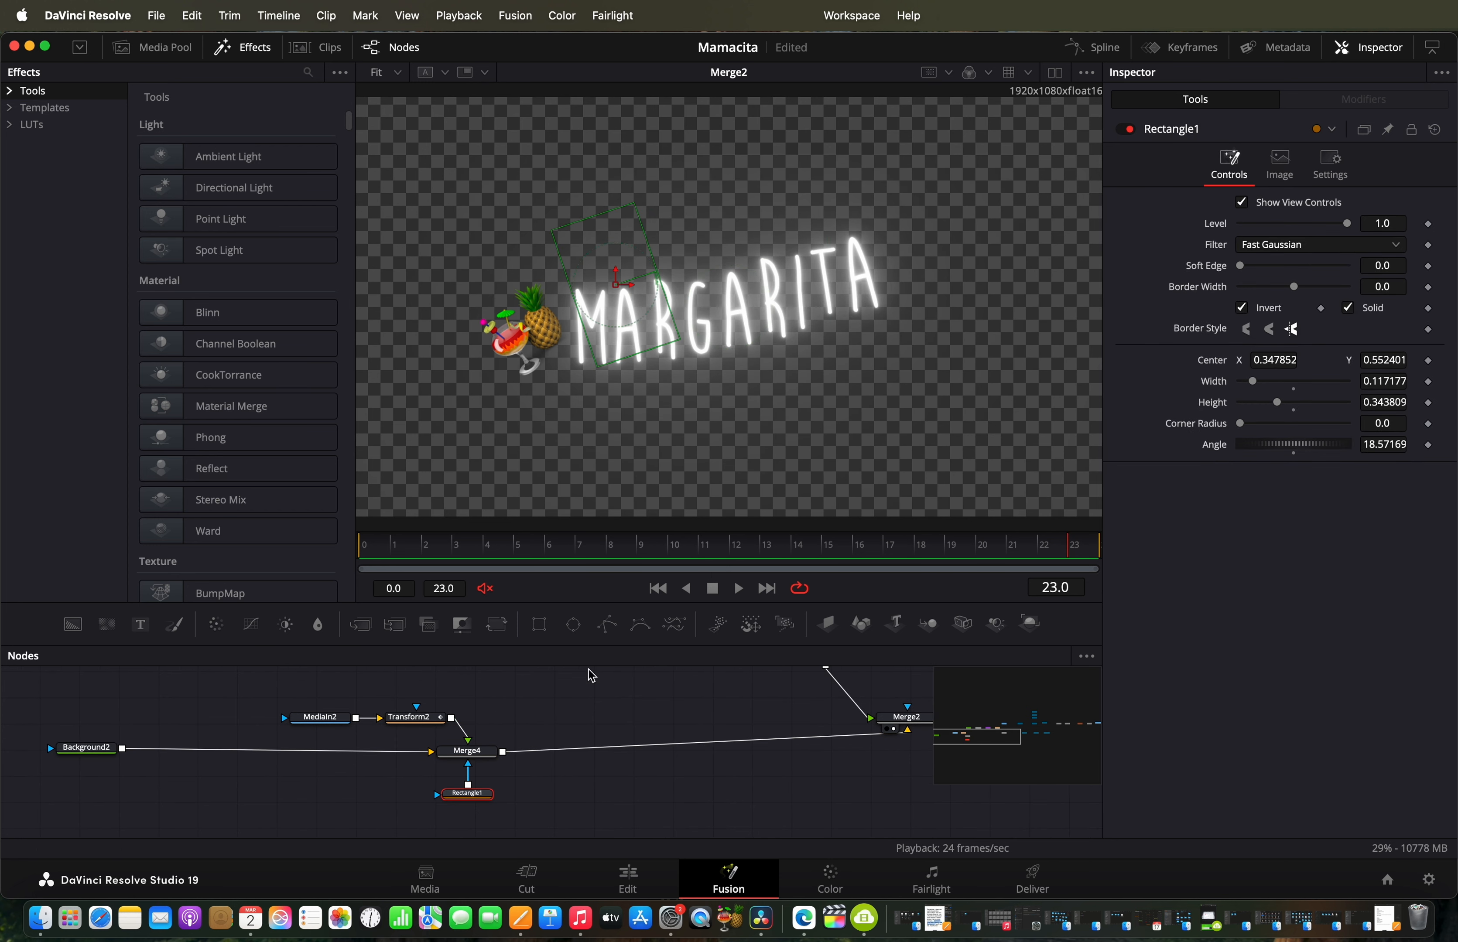
{"action": "scroll", "coordinate": [538, 812], "scroll_direction": "right", "scroll_amount": 15}
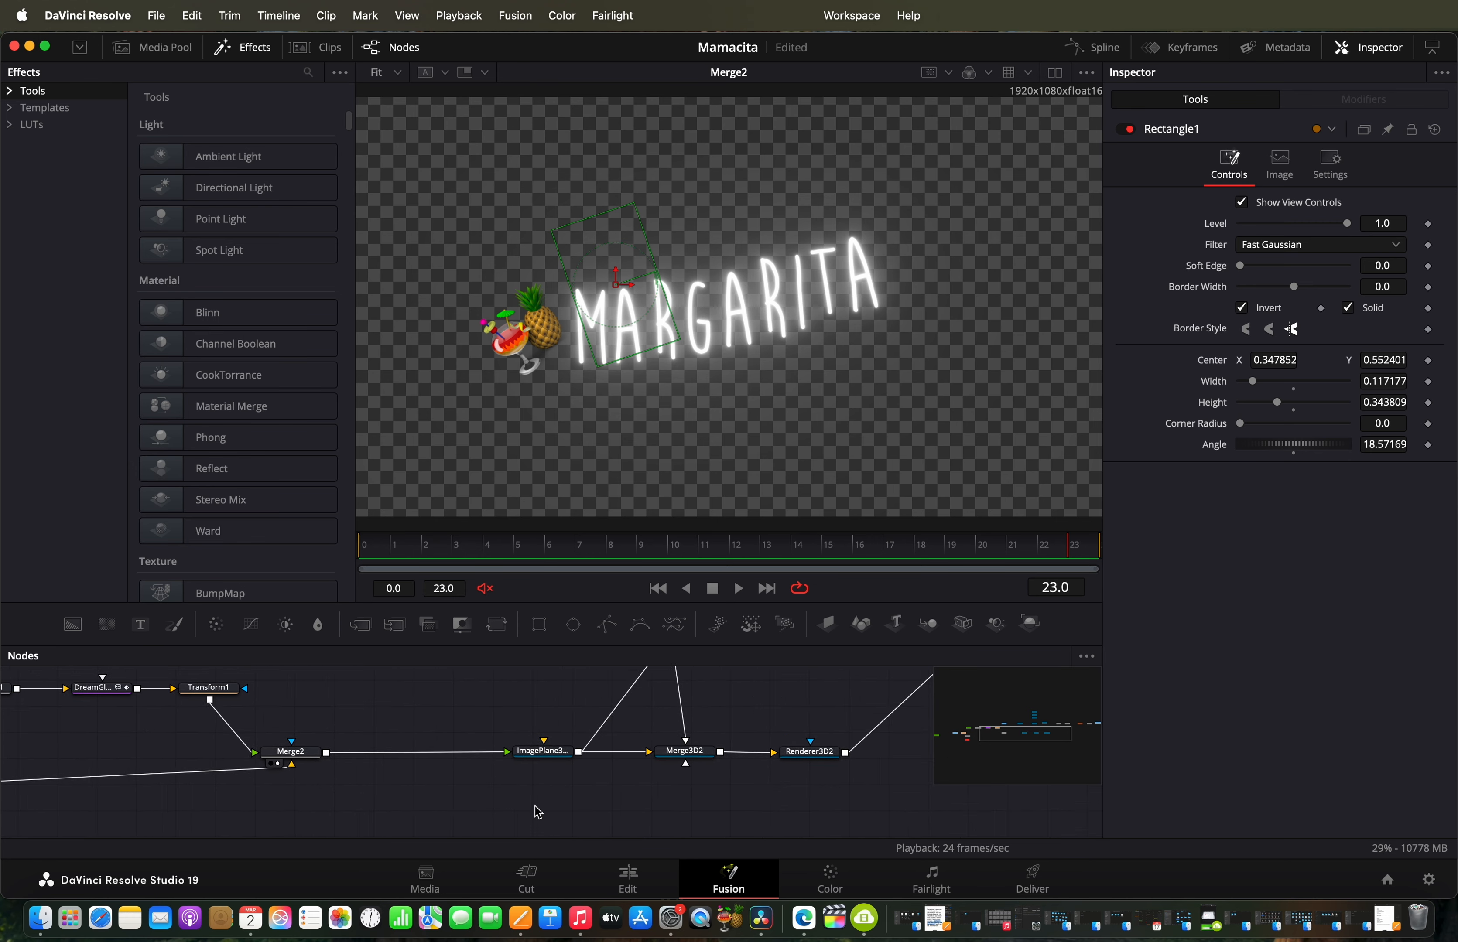
{"action": "scroll", "coordinate": [538, 812], "scroll_direction": "right", "scroll_amount": 12}
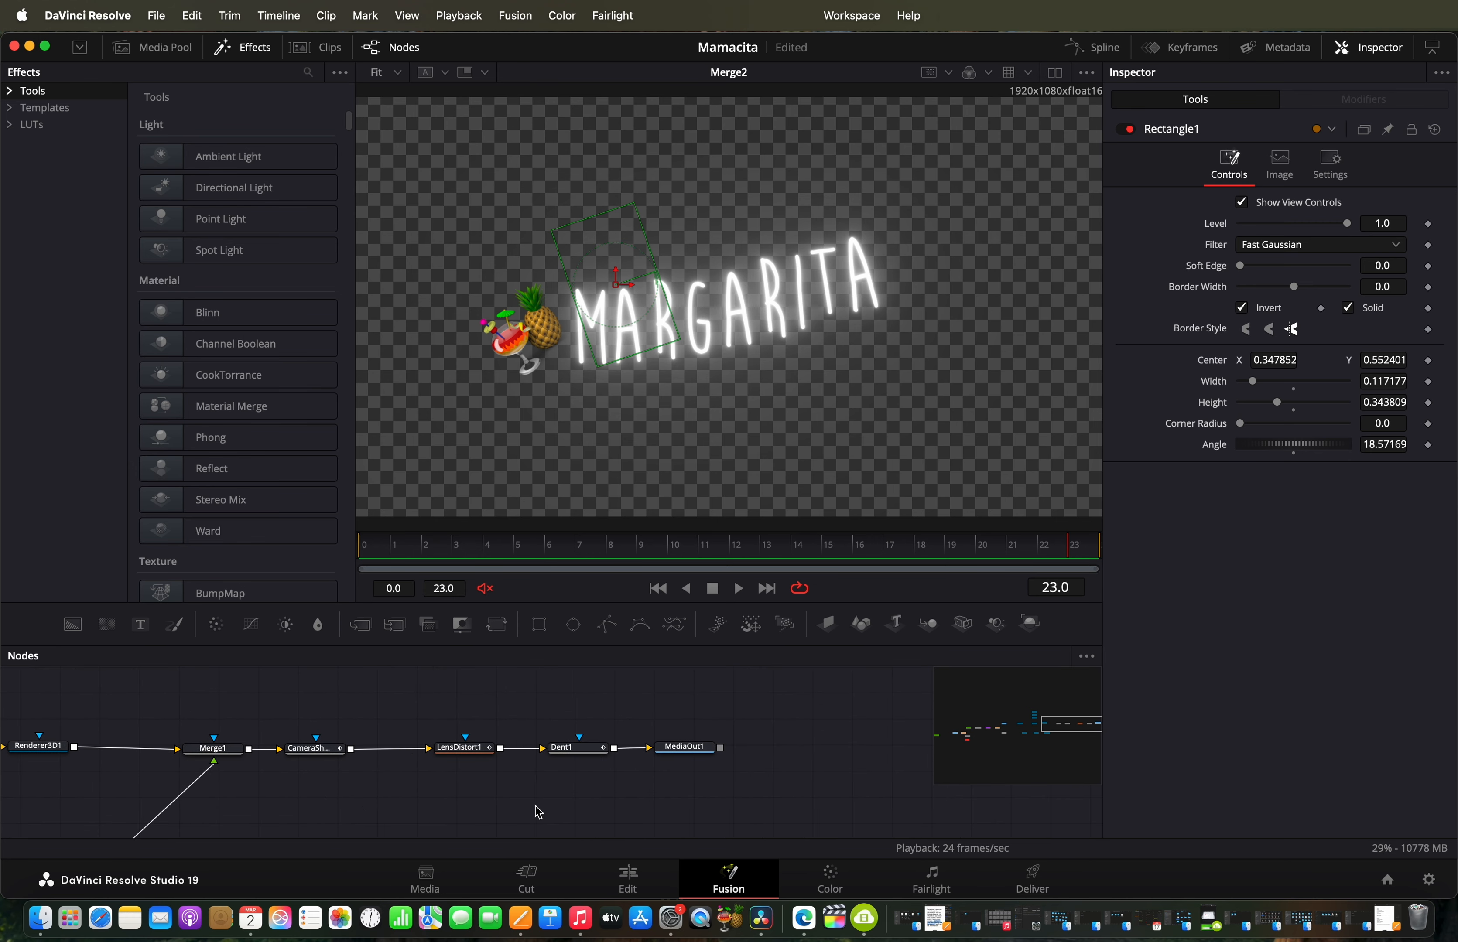
Step: Return to the edit timeline and scrub forward to the Instagram post scene at 01:00:12:12
{"action": "left_click", "coordinate": [629, 880]}
{"action": "scroll", "coordinate": [864, 606], "scroll_direction": "up", "scroll_amount": 8}
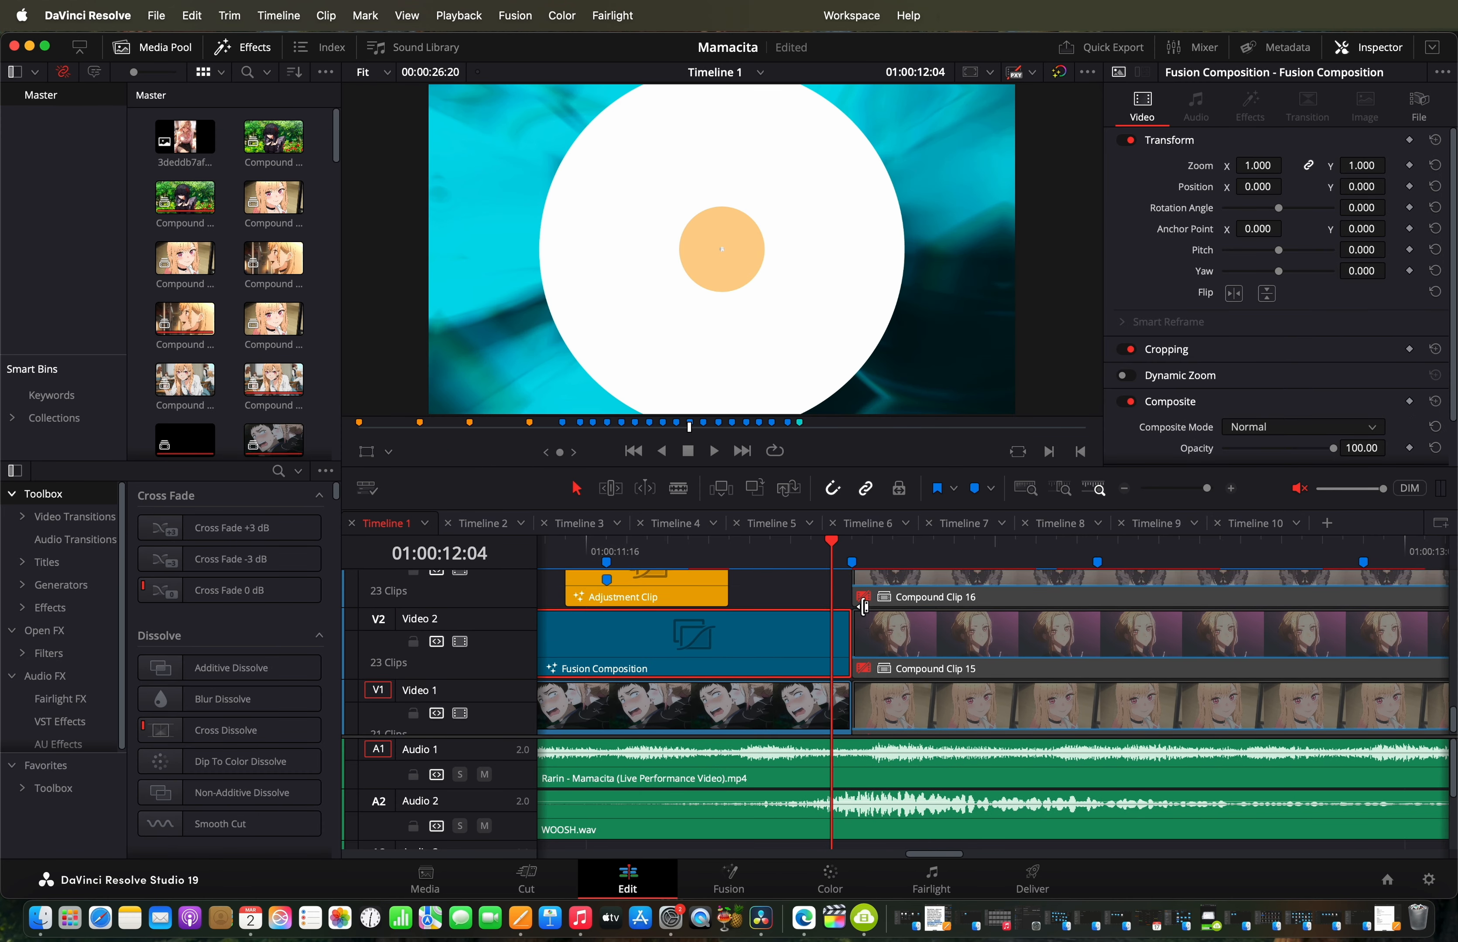
{"action": "scroll", "coordinate": [863, 607], "scroll_direction": "up", "scroll_amount": 3}
{"action": "left_click_drag", "start_coordinate": [803, 569], "coordinate": [1002, 619]}
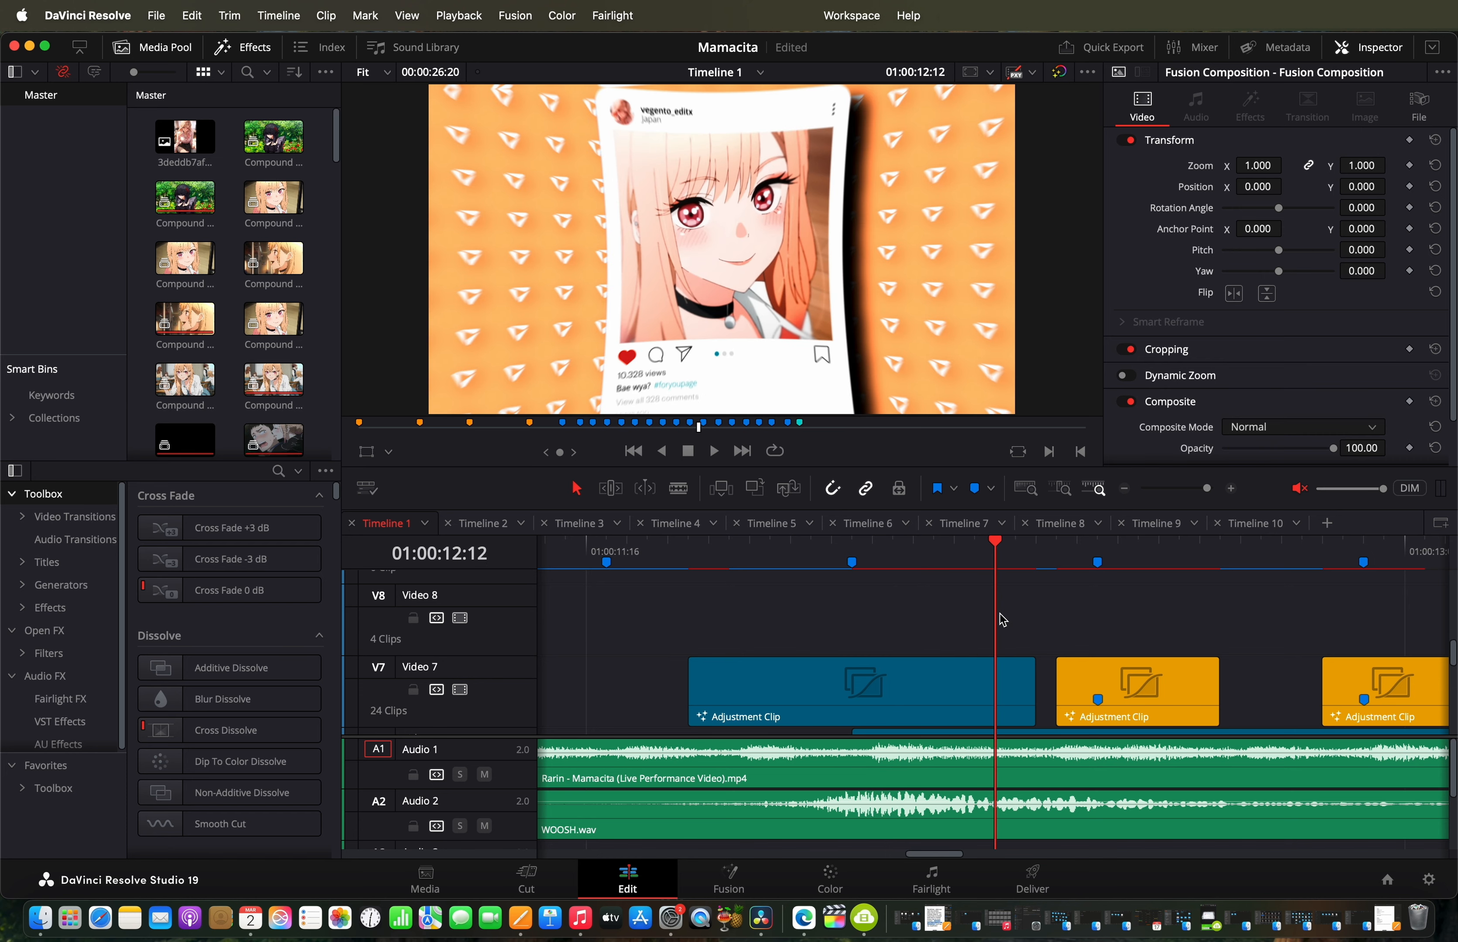
Step: Scrub through the Instagram post slides up to 01:00:13:15 and back to 01:00:13:02
{"action": "scroll", "coordinate": [1002, 619], "scroll_direction": "right", "scroll_amount": 3}
{"action": "left_click_drag", "start_coordinate": [940, 566], "coordinate": [1145, 563]}
{"action": "scroll", "coordinate": [1153, 578], "scroll_direction": "right", "scroll_amount": 8}
{"action": "left_click_drag", "start_coordinate": [962, 566], "coordinate": [1259, 568]}
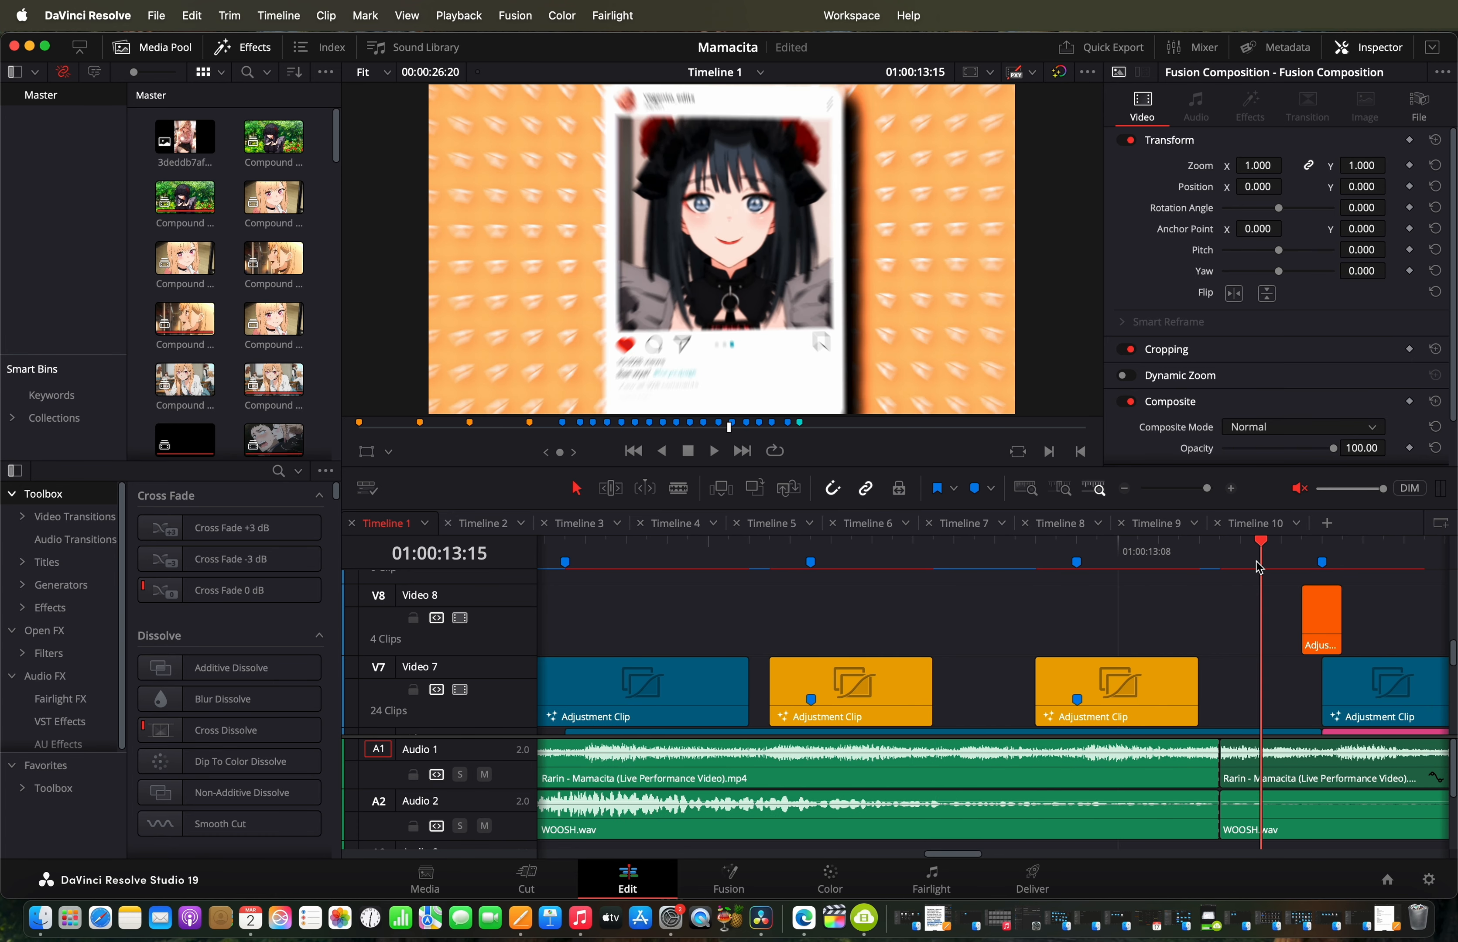
{"action": "scroll", "coordinate": [1267, 568], "scroll_direction": "right", "scroll_amount": 6}
{"action": "left_click_drag", "start_coordinate": [1107, 554], "coordinate": [839, 555]}
Step: Open Compound Clip 18 on the Video 4 track in Fusion to view the blank Instagram post template
{"action": "scroll", "coordinate": [891, 700], "scroll_direction": "down", "scroll_amount": 5}
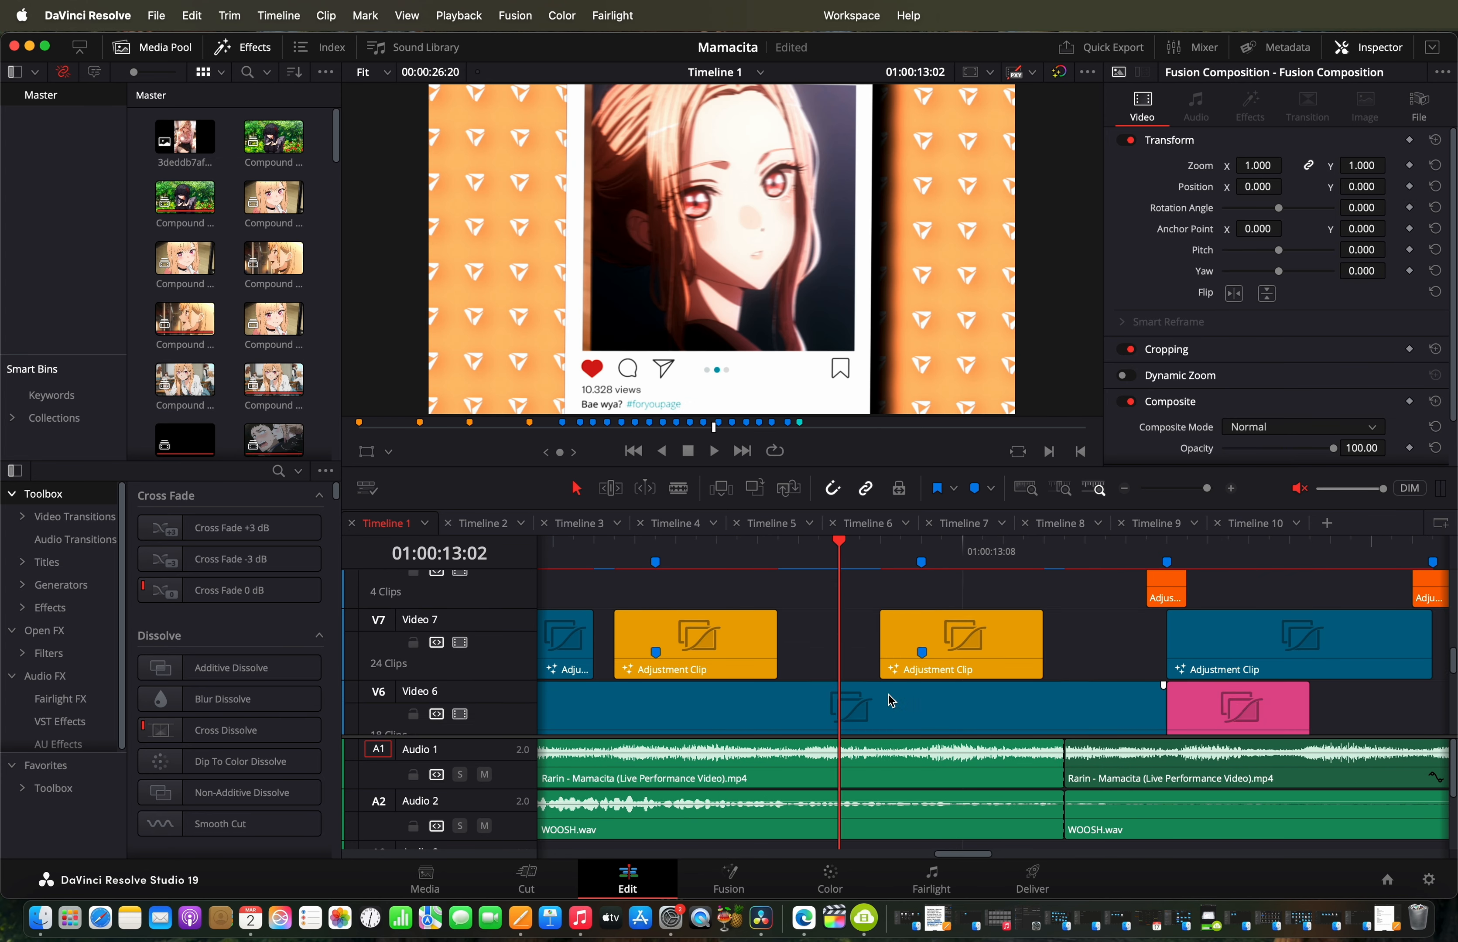
{"action": "scroll", "coordinate": [891, 700], "scroll_direction": "left", "scroll_amount": 8}
{"action": "left_click", "coordinate": [920, 700]}
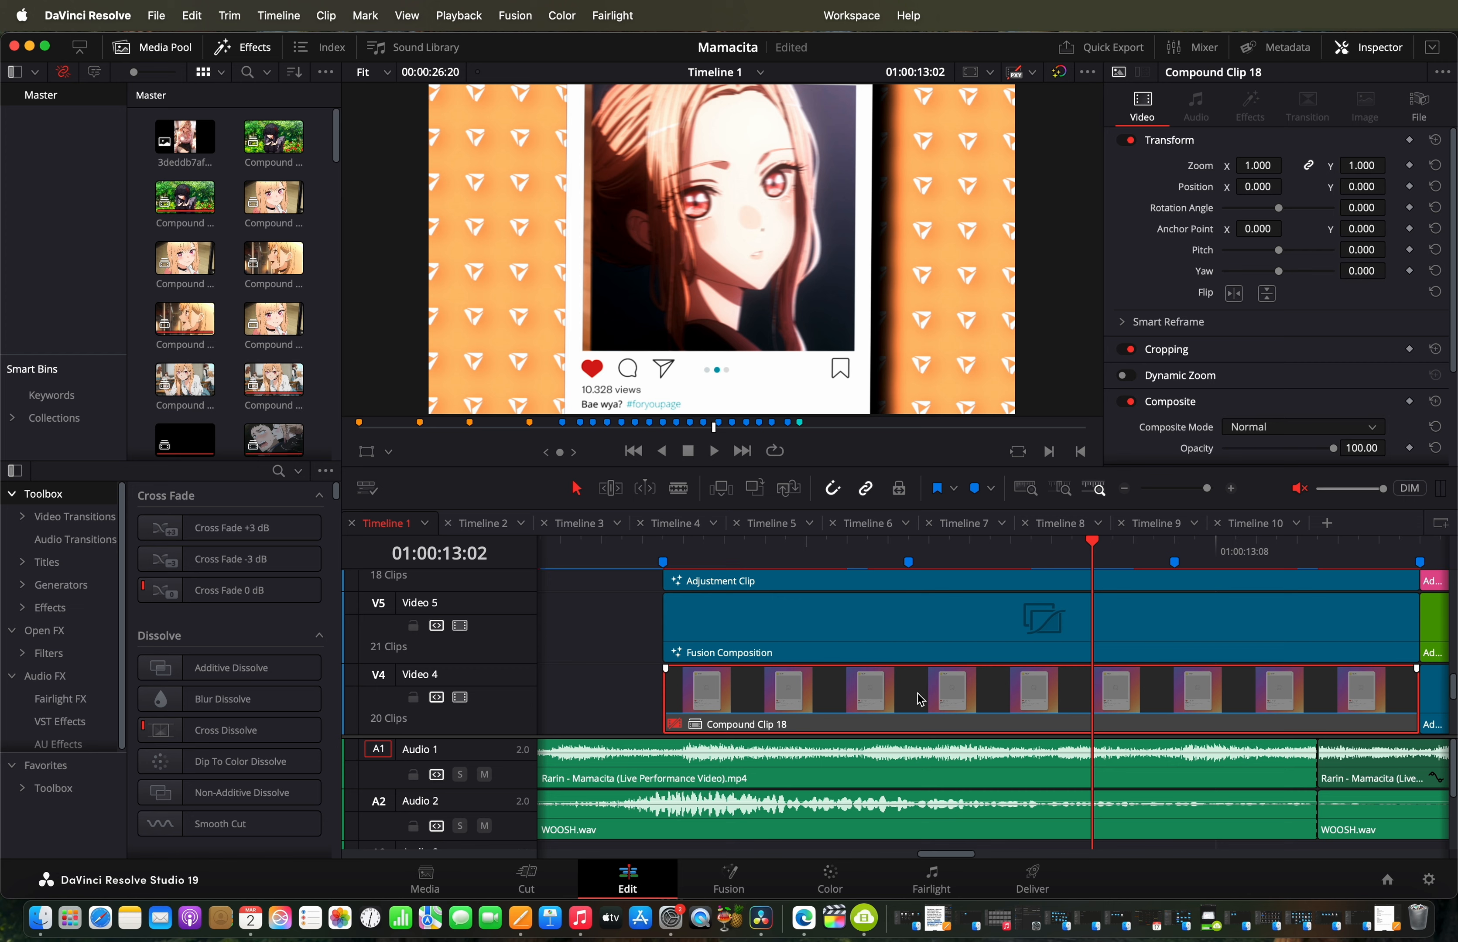
{"action": "right_click", "coordinate": [920, 700]}
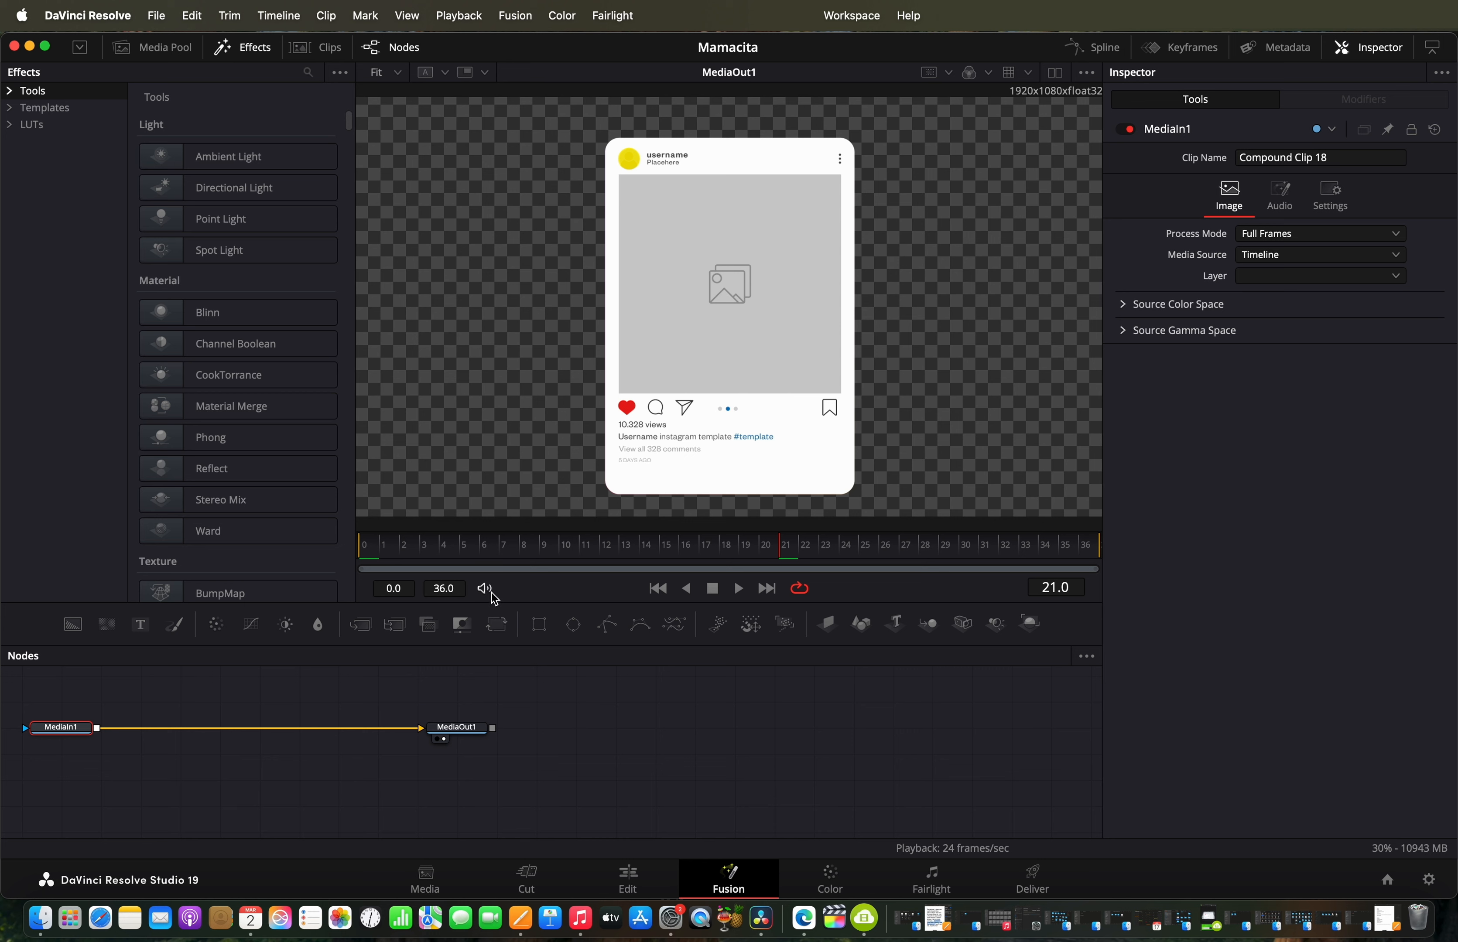
Step: Turn off High Quality and Motion Blur for the composition of Compound Clip 18
{"action": "right_click", "coordinate": [542, 596]}
{"action": "left_click", "coordinate": [570, 609]}
{"action": "right_click", "coordinate": [545, 582]}
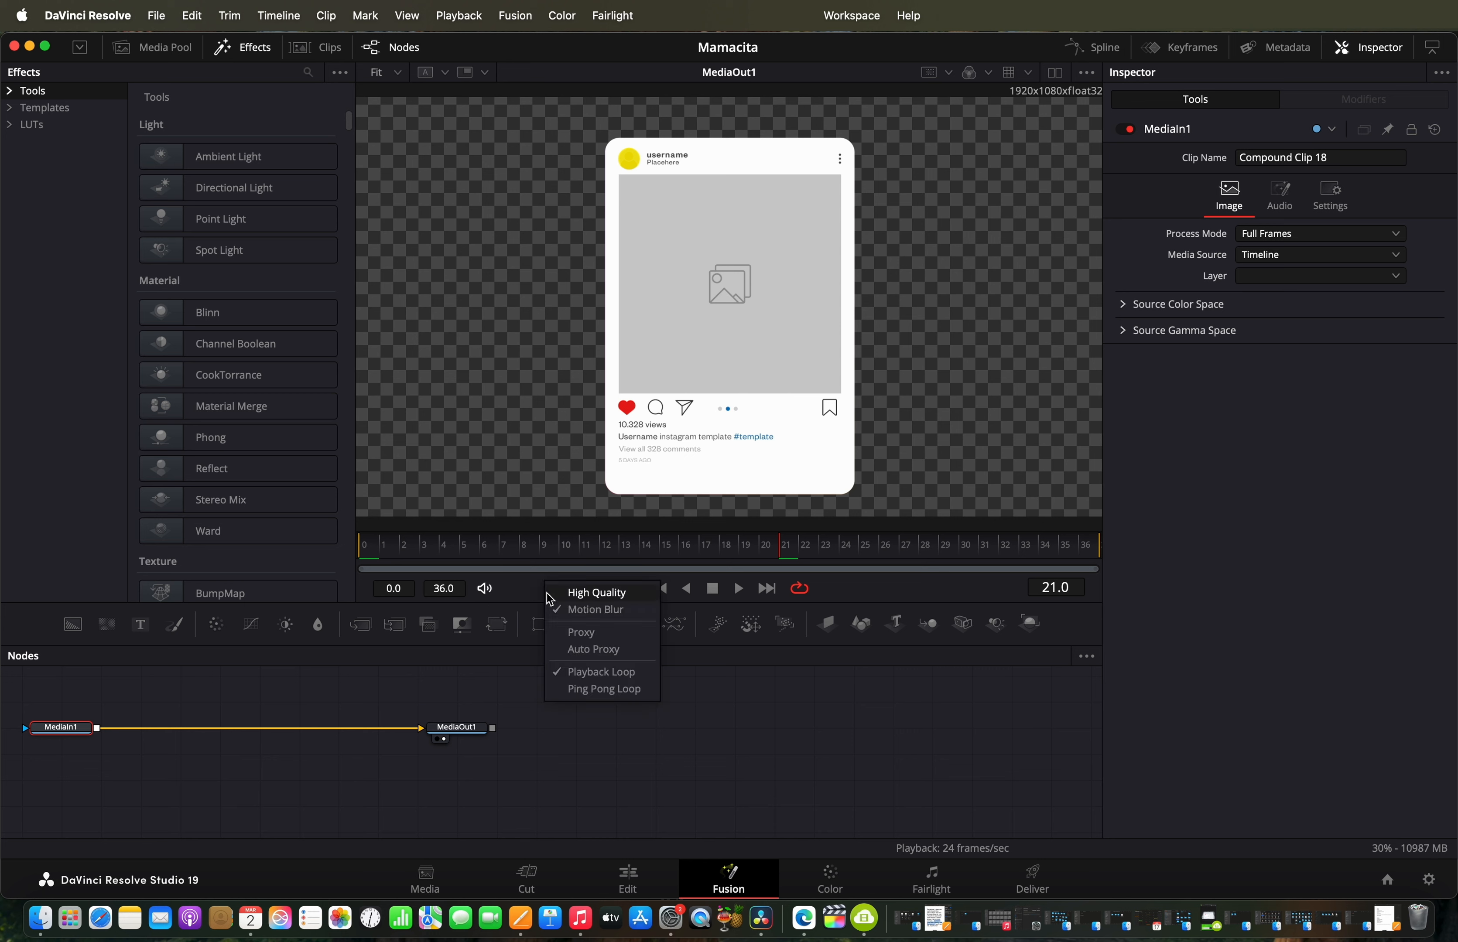
{"action": "left_click", "coordinate": [556, 609]}
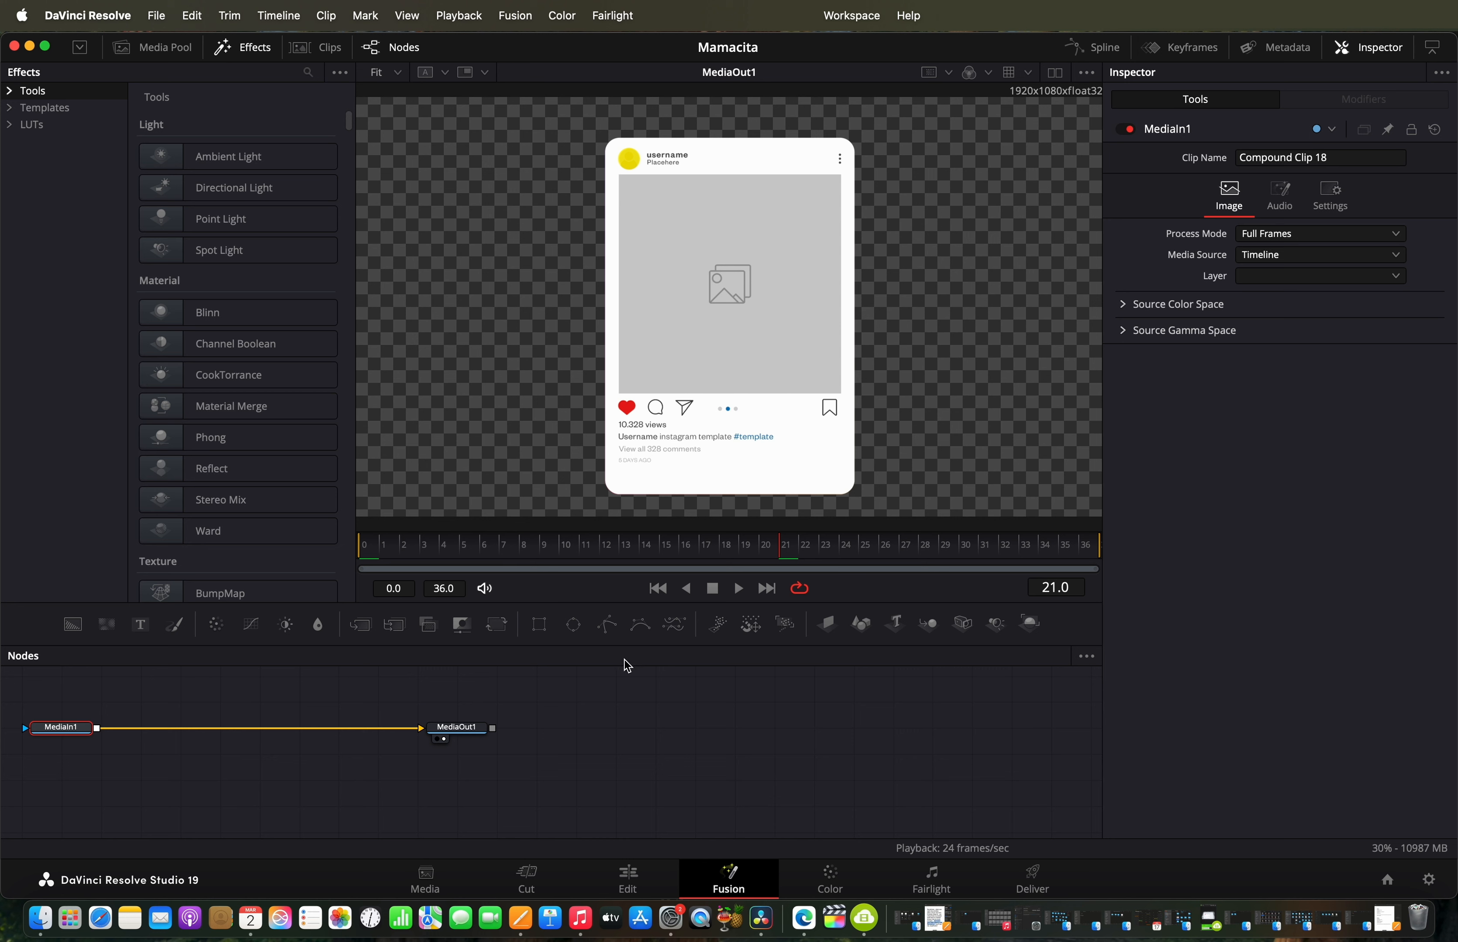
Step: Return to the edit timeline and open the Fusion Composition clip on the Video 5 track in Fusion
{"action": "scroll", "coordinate": [530, 797], "scroll_direction": "left", "scroll_amount": 5}
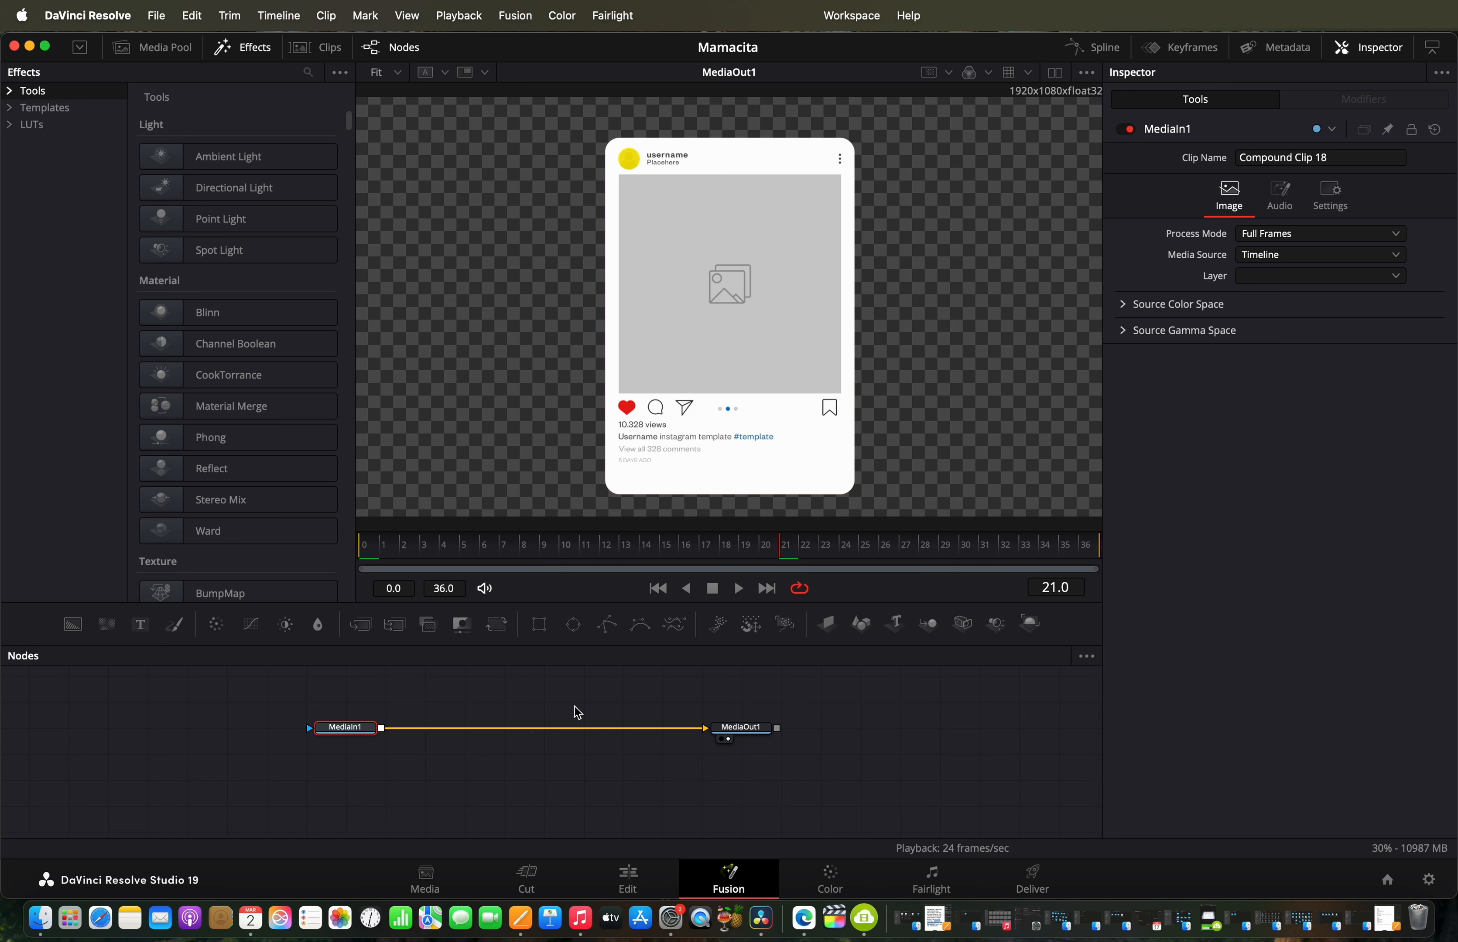
{"action": "left_click", "coordinate": [625, 879]}
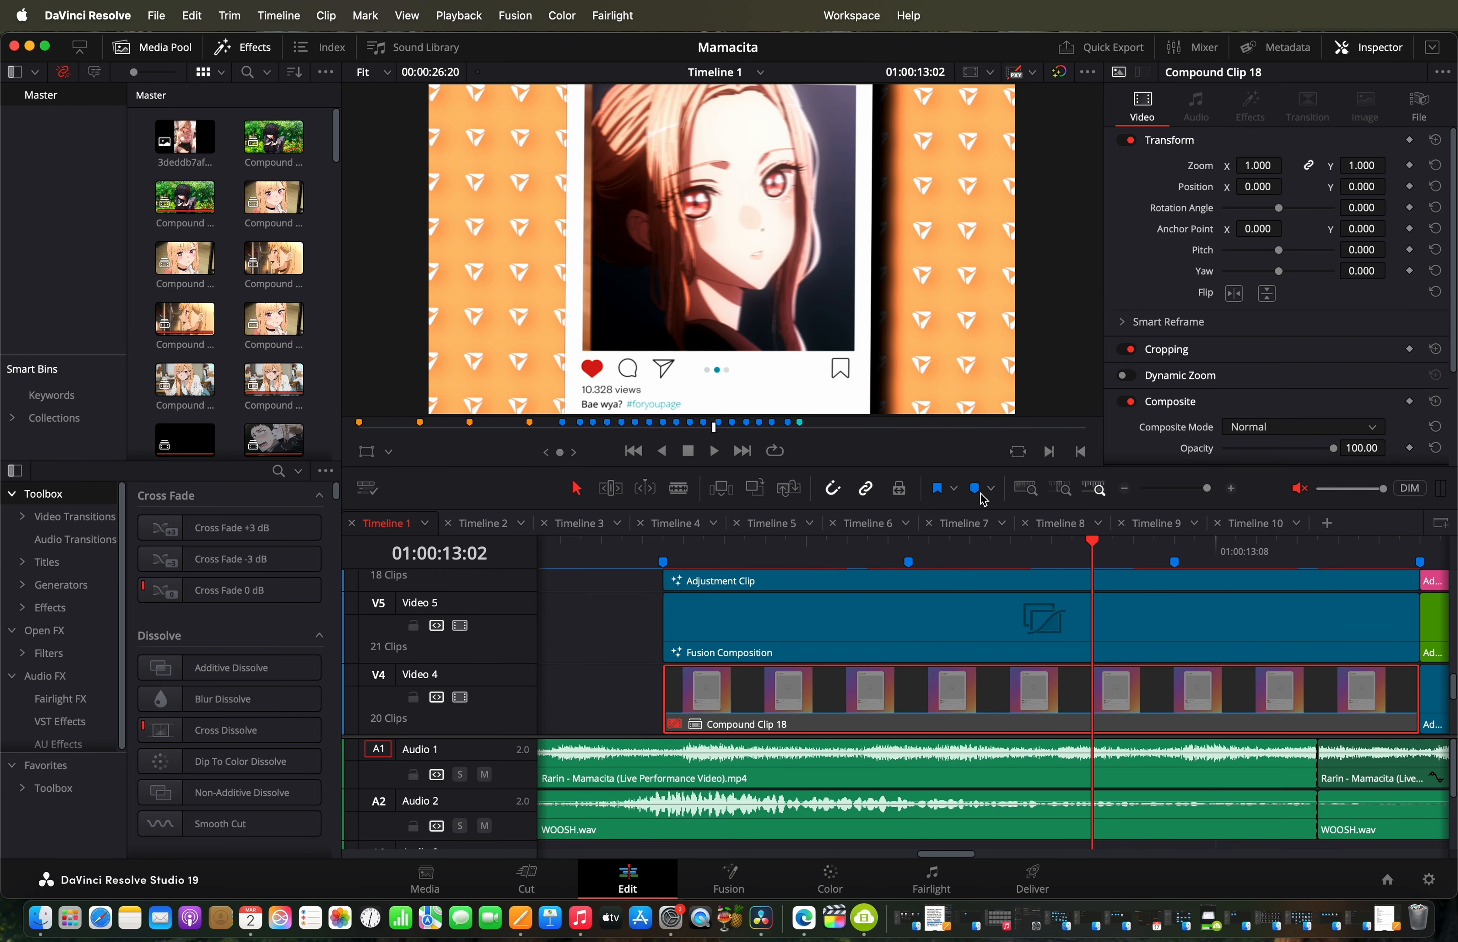
{"action": "left_click", "coordinate": [1050, 624]}
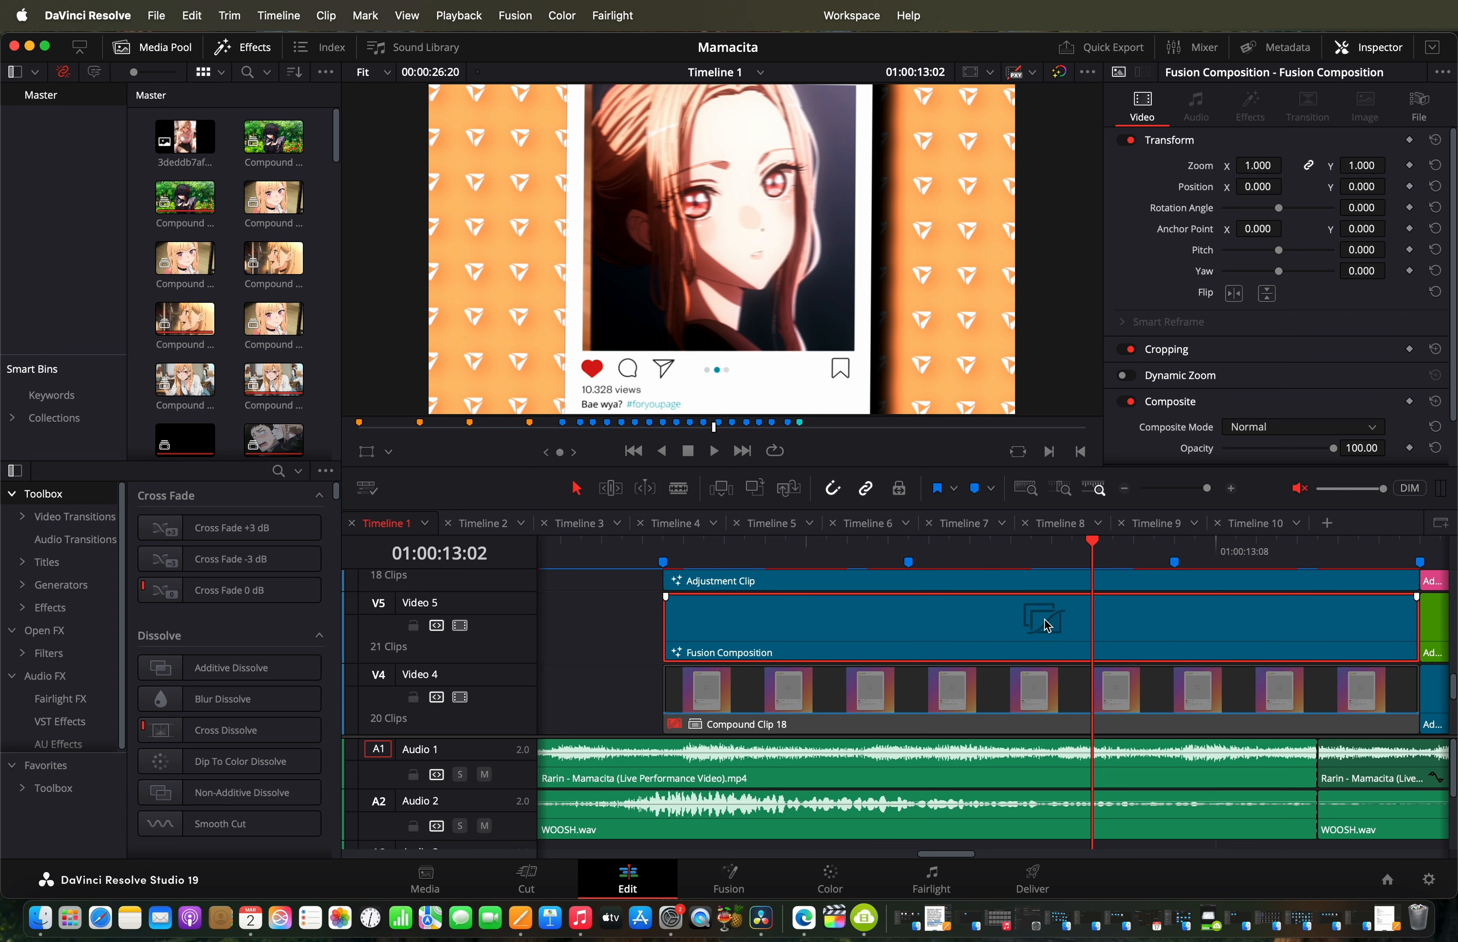
{"action": "right_click", "coordinate": [1076, 640]}
{"action": "left_click", "coordinate": [1154, 533]}
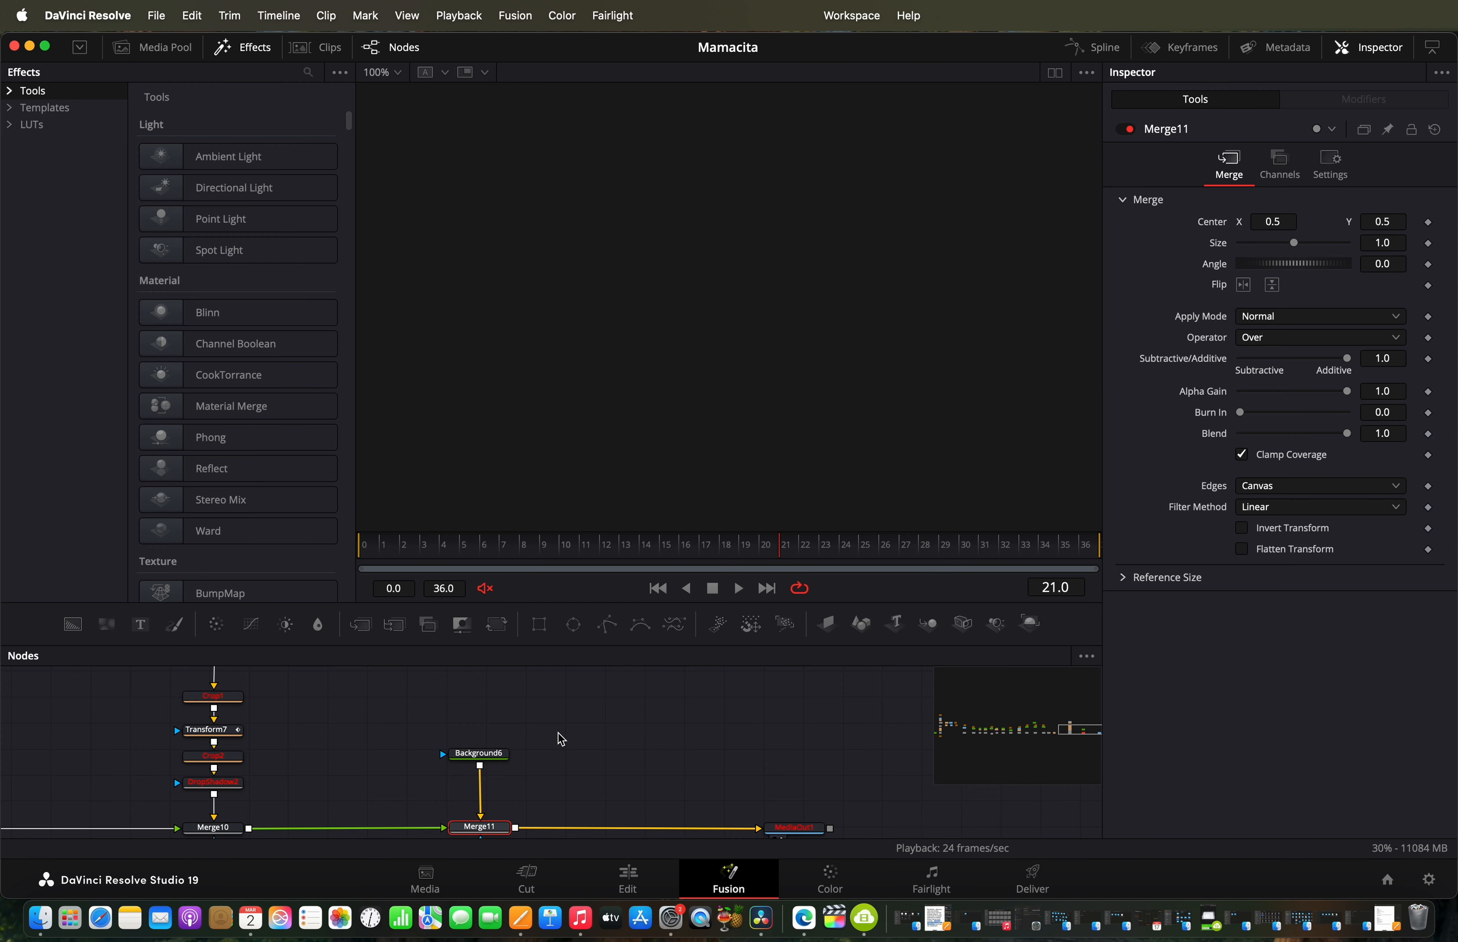
Step: Examine the template's node chain from Merge11 back to Merge1 and forward to Merge10, with the playhead at frame 0
{"action": "scroll", "coordinate": [561, 739], "scroll_direction": "left", "scroll_amount": 10}
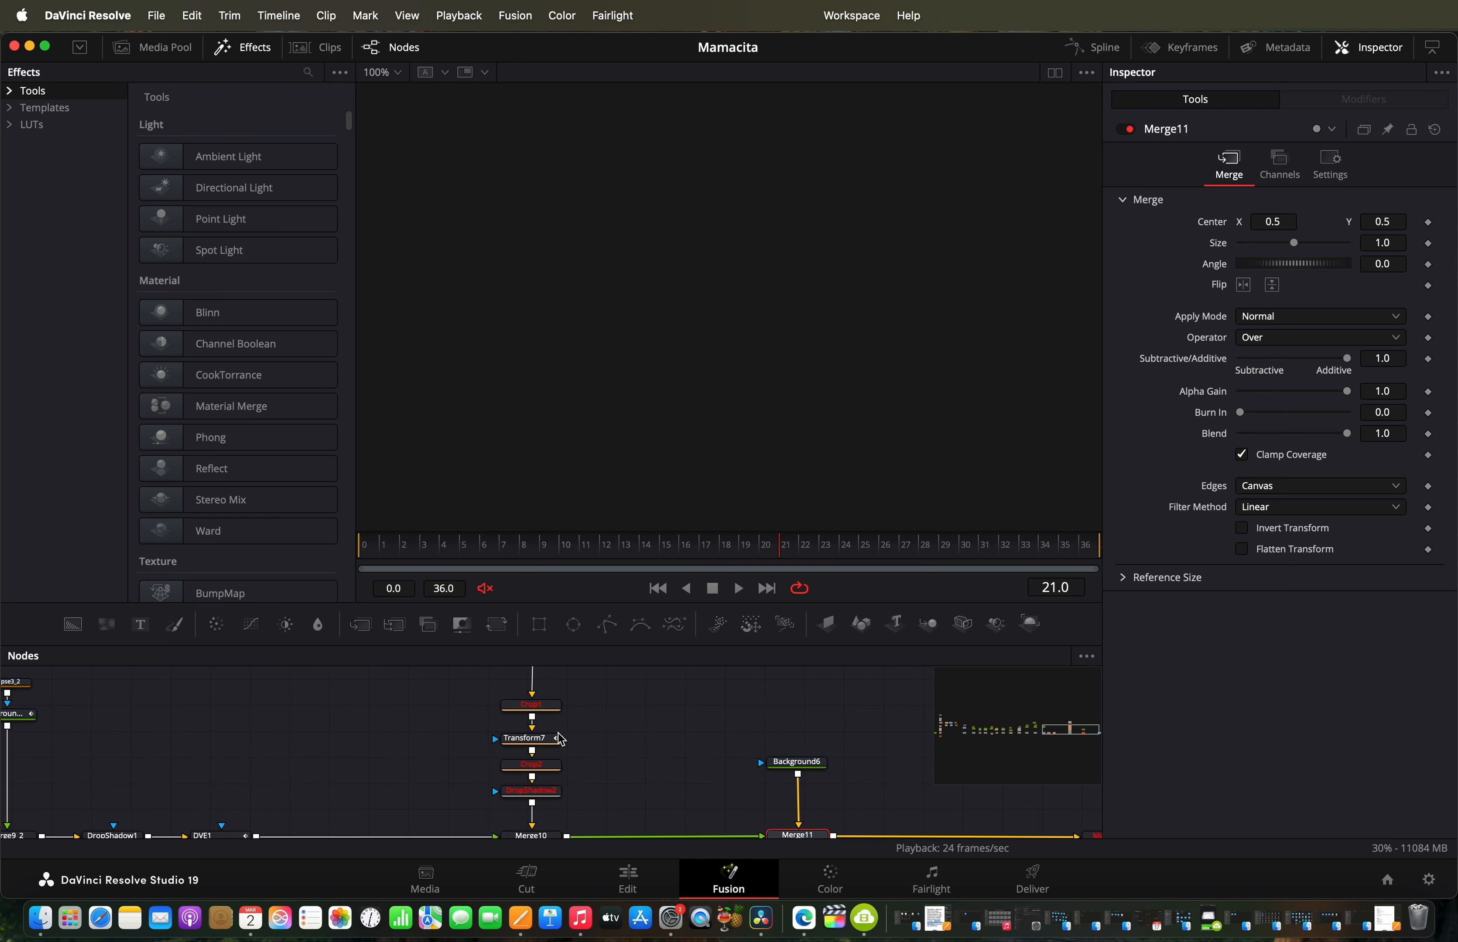
{"action": "scroll", "coordinate": [561, 740], "scroll_direction": "left", "scroll_amount": 12}
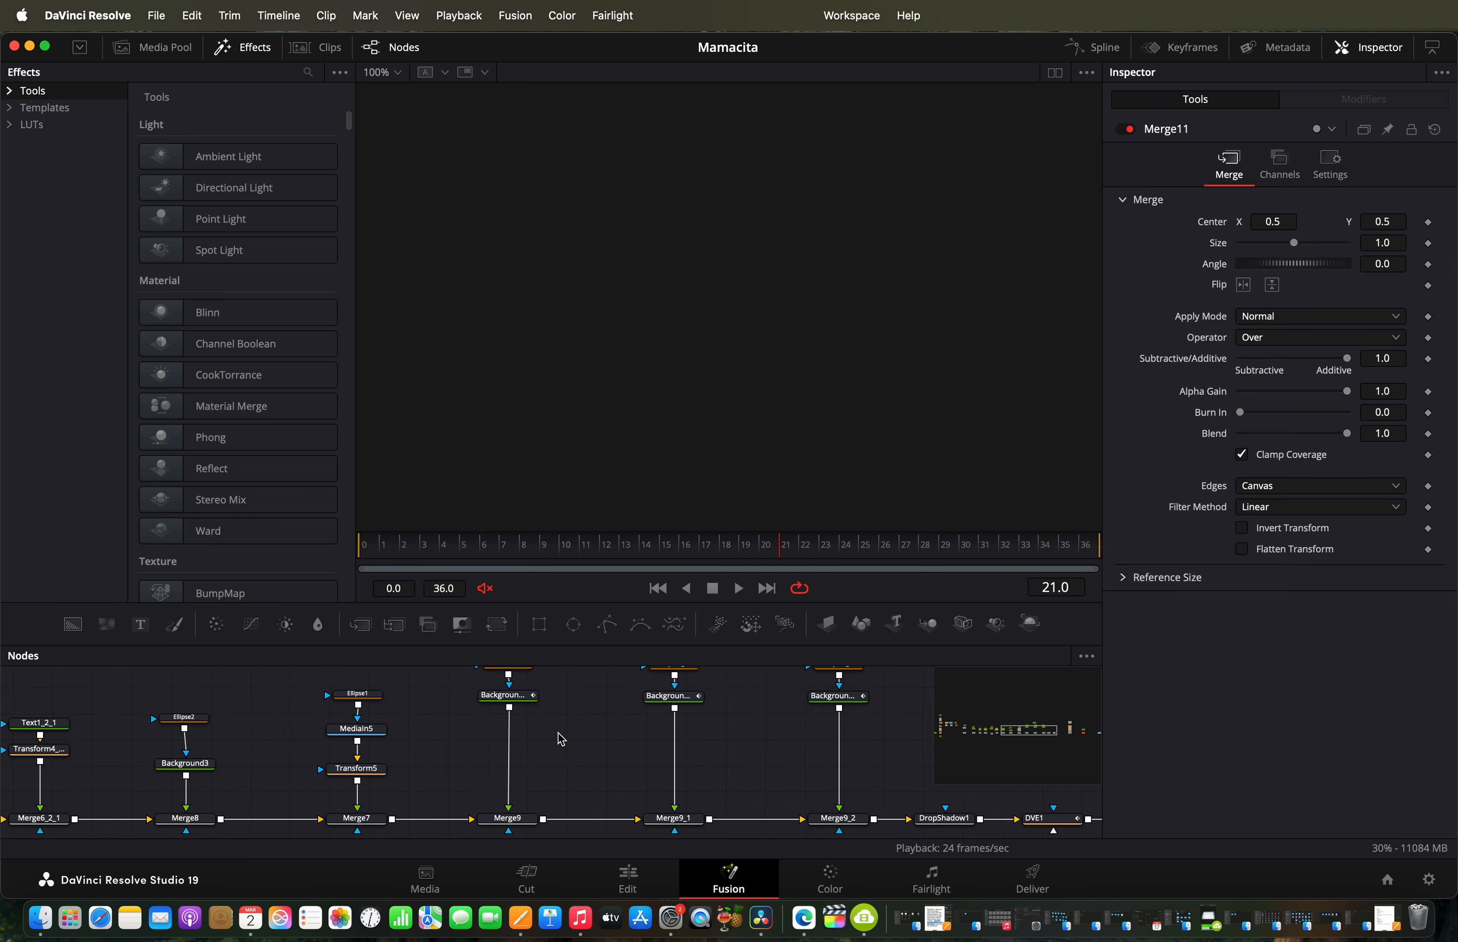
{"action": "scroll", "coordinate": [561, 739], "scroll_direction": "left", "scroll_amount": 4}
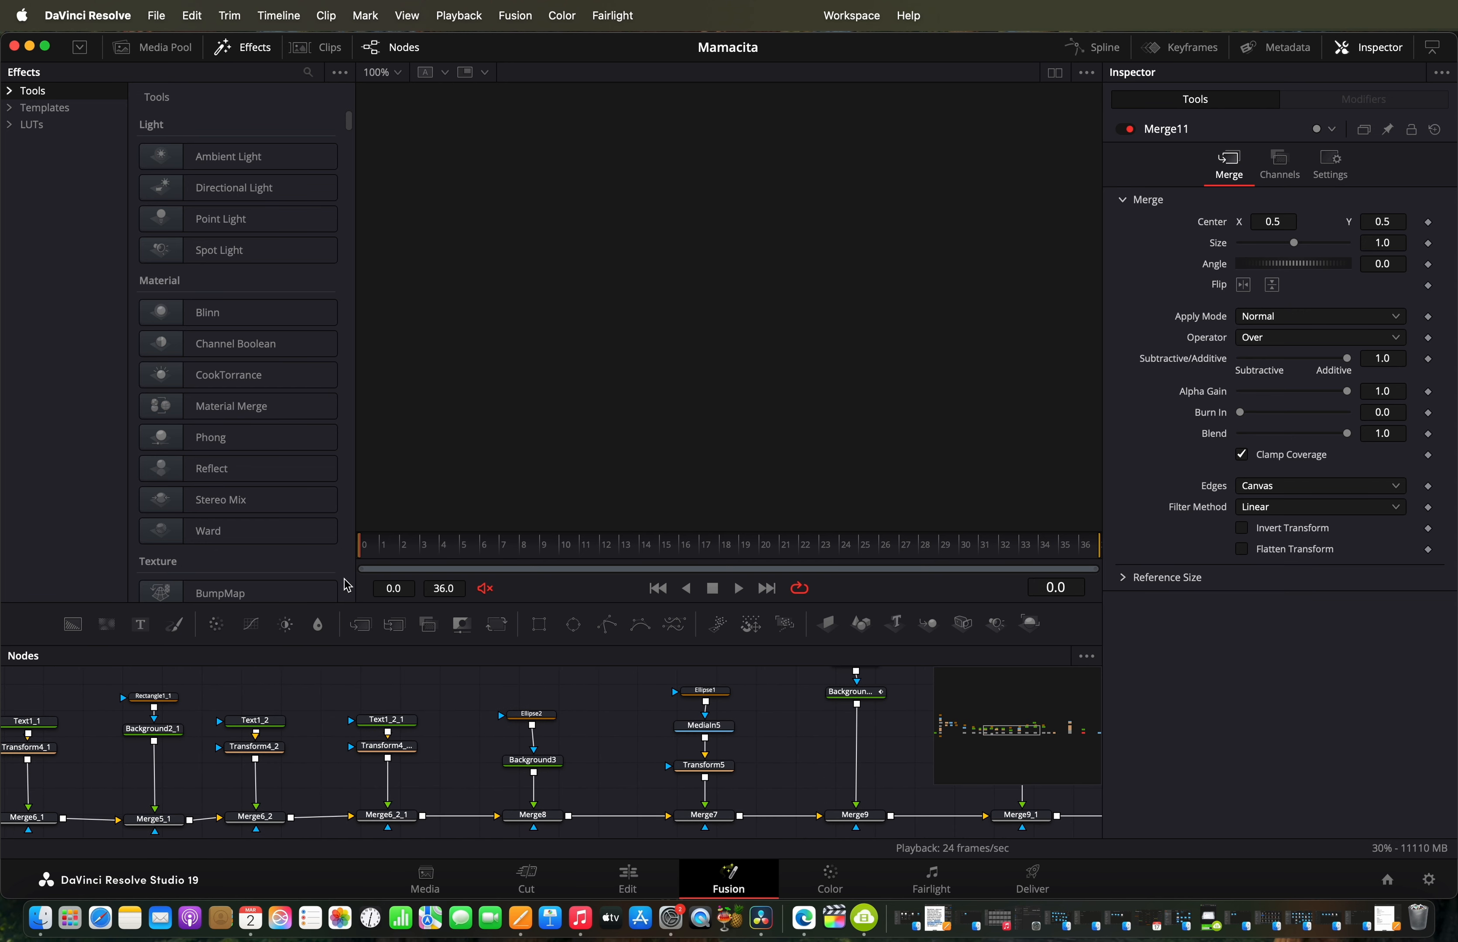
{"action": "scroll", "coordinate": [433, 720], "scroll_direction": "left", "scroll_amount": 12}
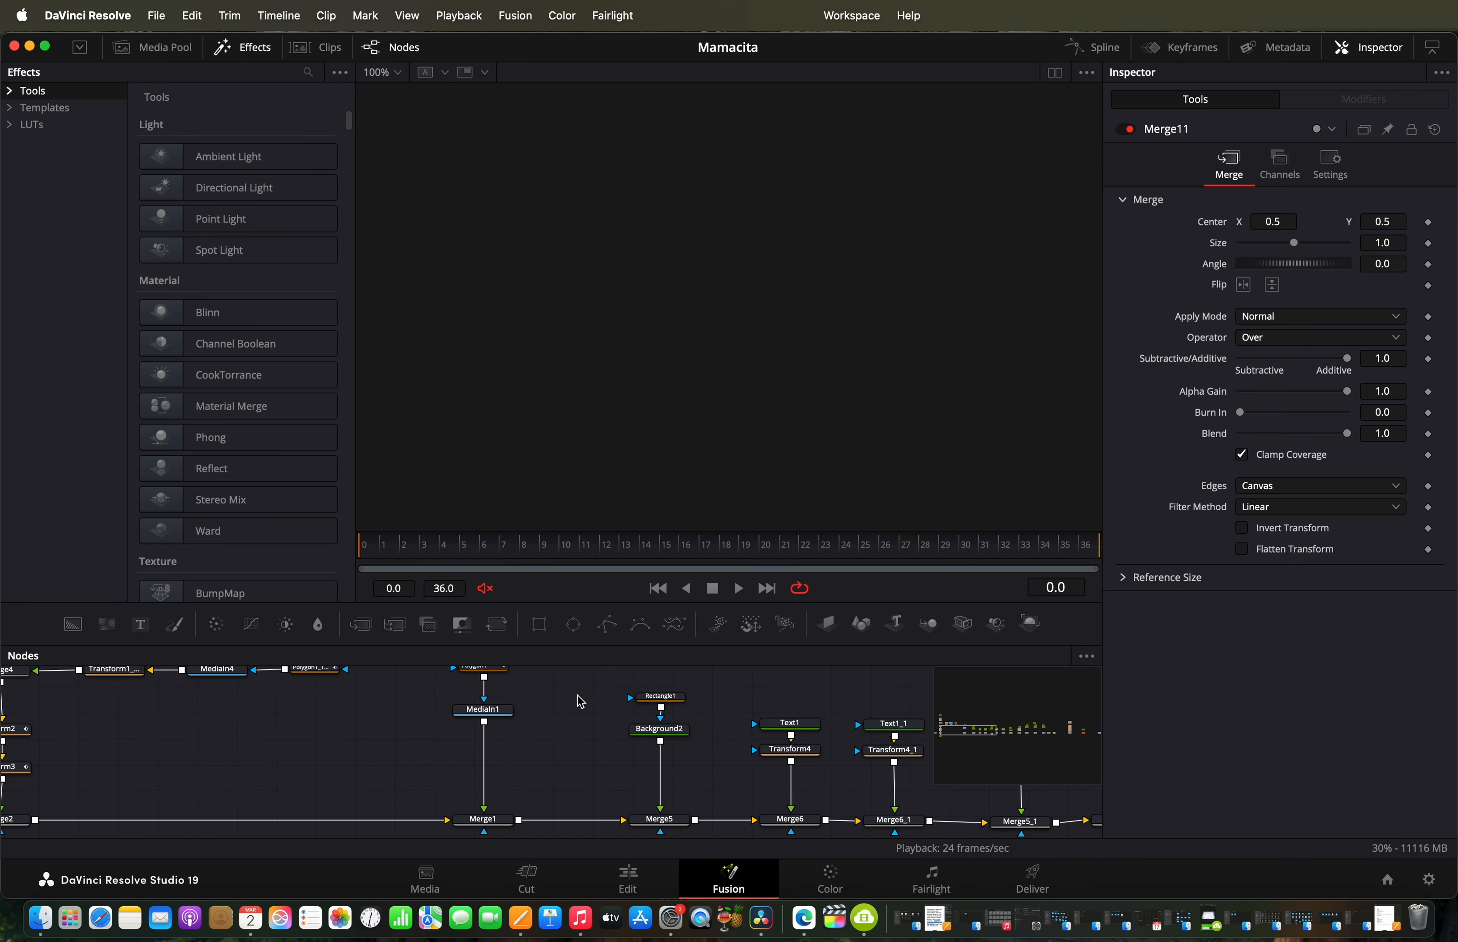
{"action": "scroll", "coordinate": [670, 710], "scroll_direction": "right", "scroll_amount": 15}
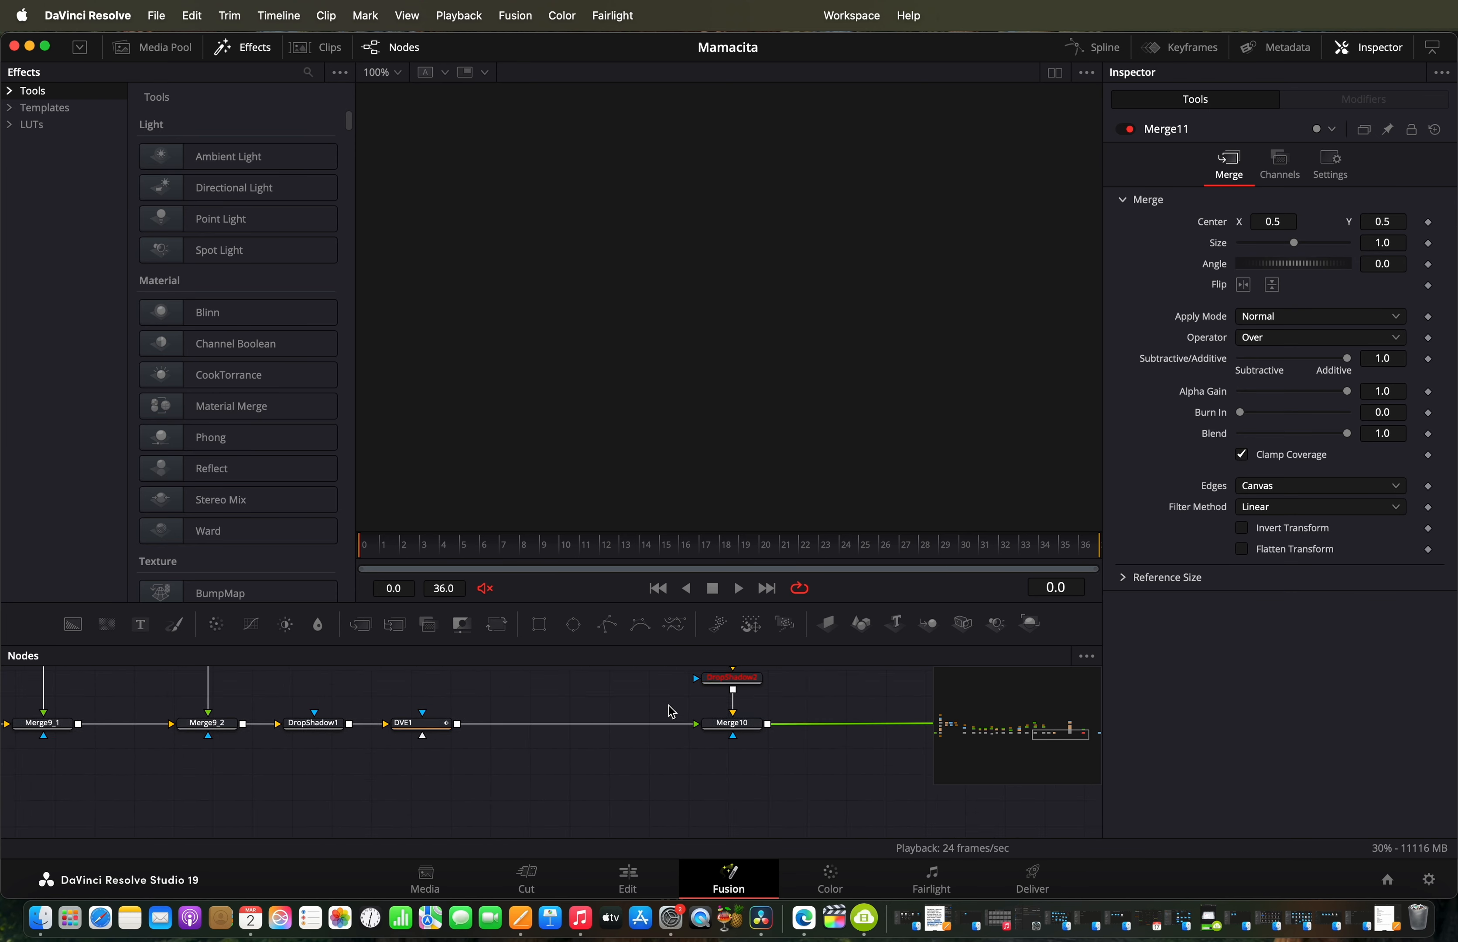
Step: Examine the end of the node chain from Merge10 through Merge11 to MediaOut1, including the branches feeding it
{"action": "scroll", "coordinate": [672, 712], "scroll_direction": "right", "scroll_amount": 5}
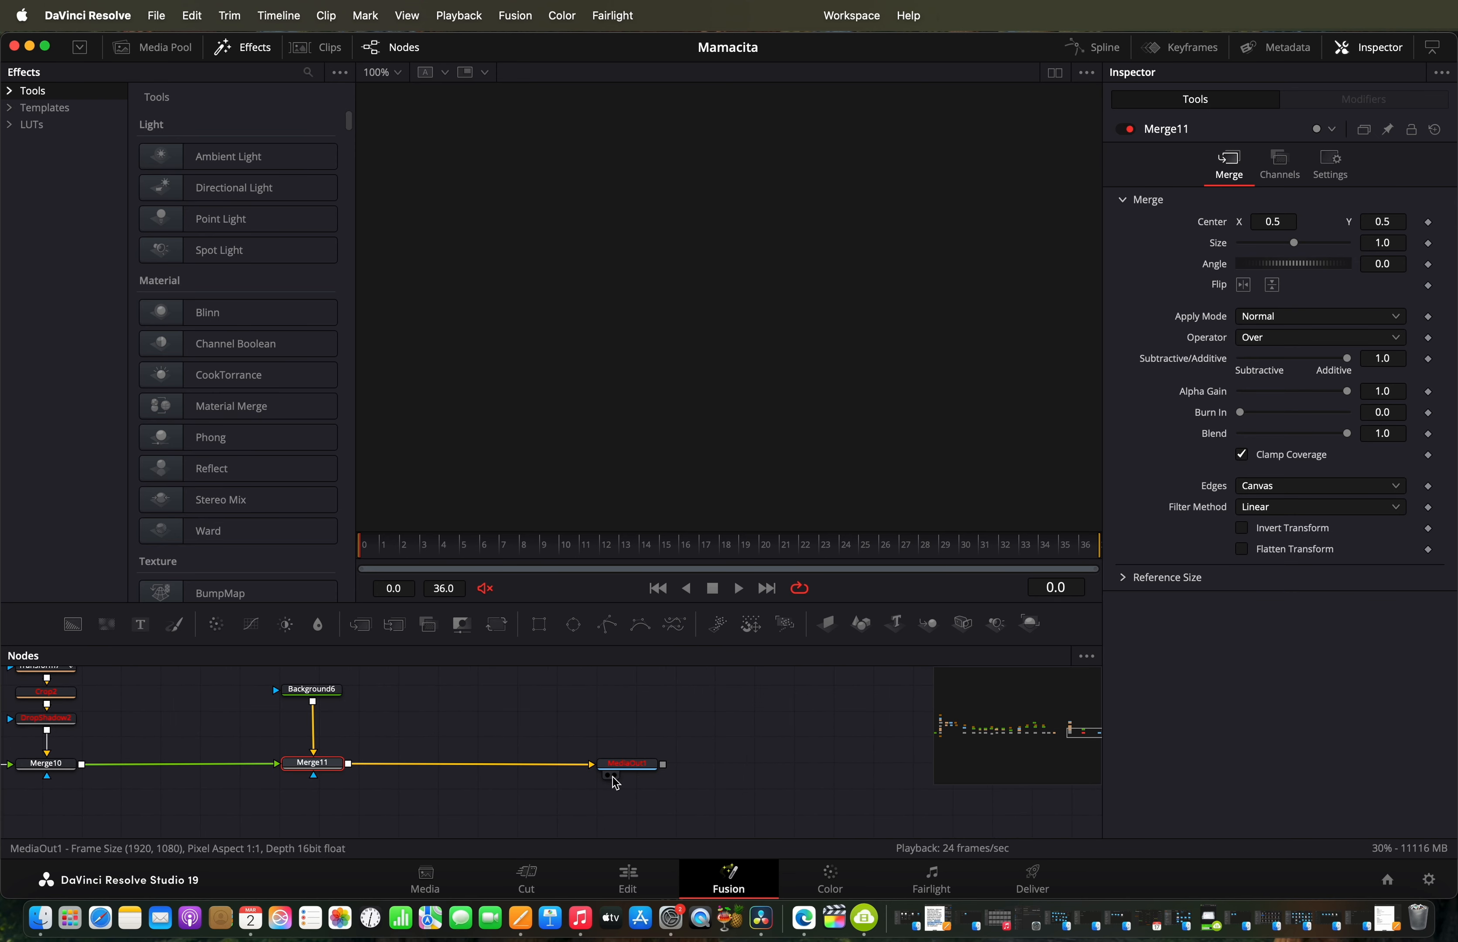
{"action": "scroll", "coordinate": [615, 782], "scroll_direction": "left", "scroll_amount": 15}
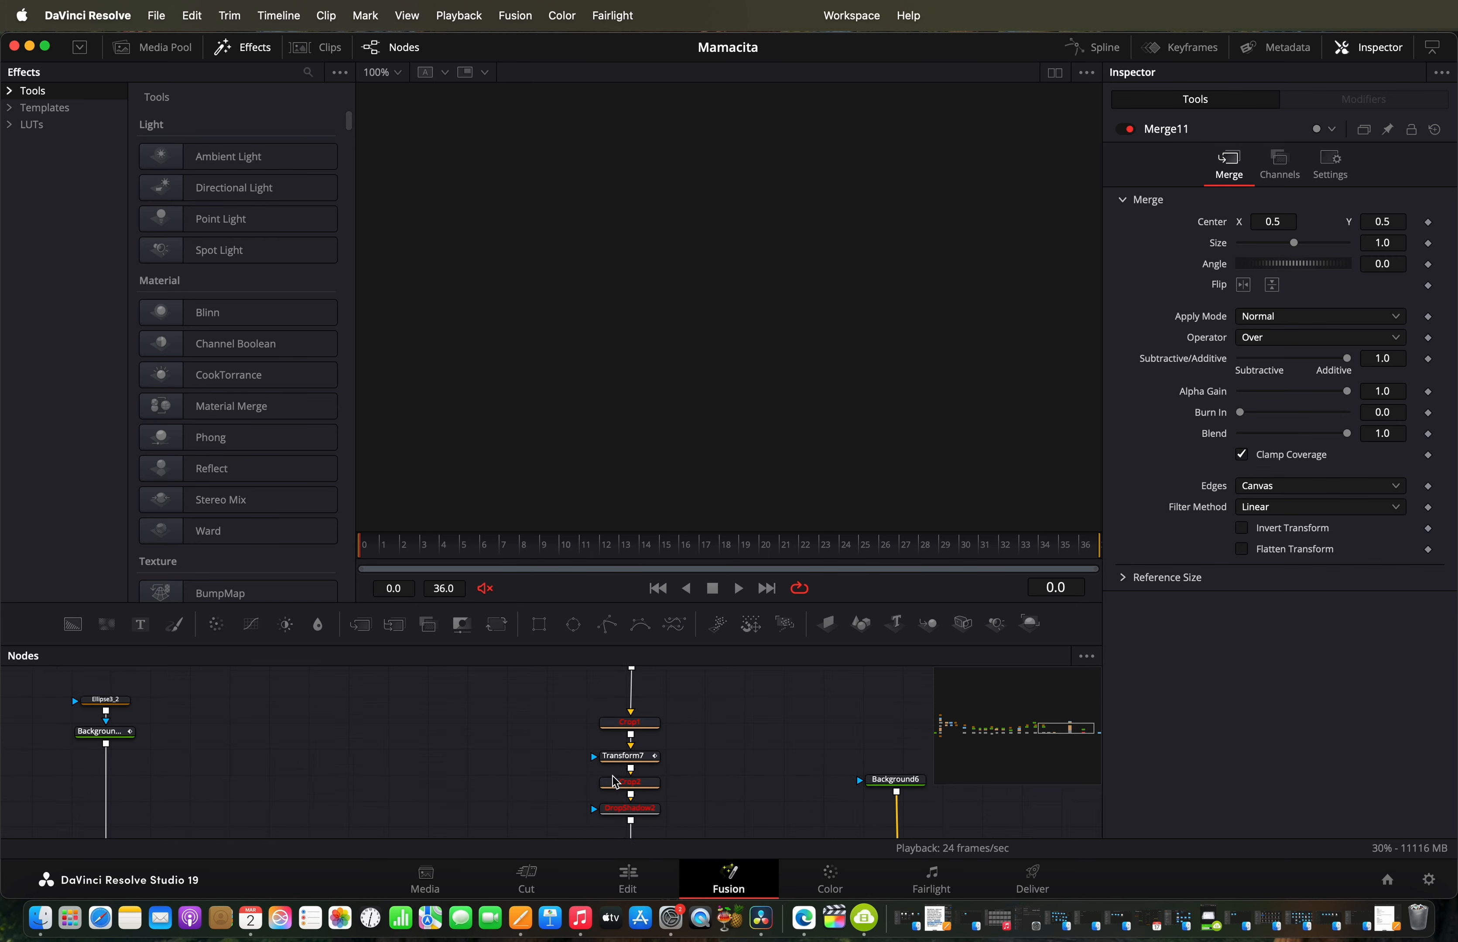
{"action": "scroll", "coordinate": [629, 726], "scroll_direction": "left", "scroll_amount": 5}
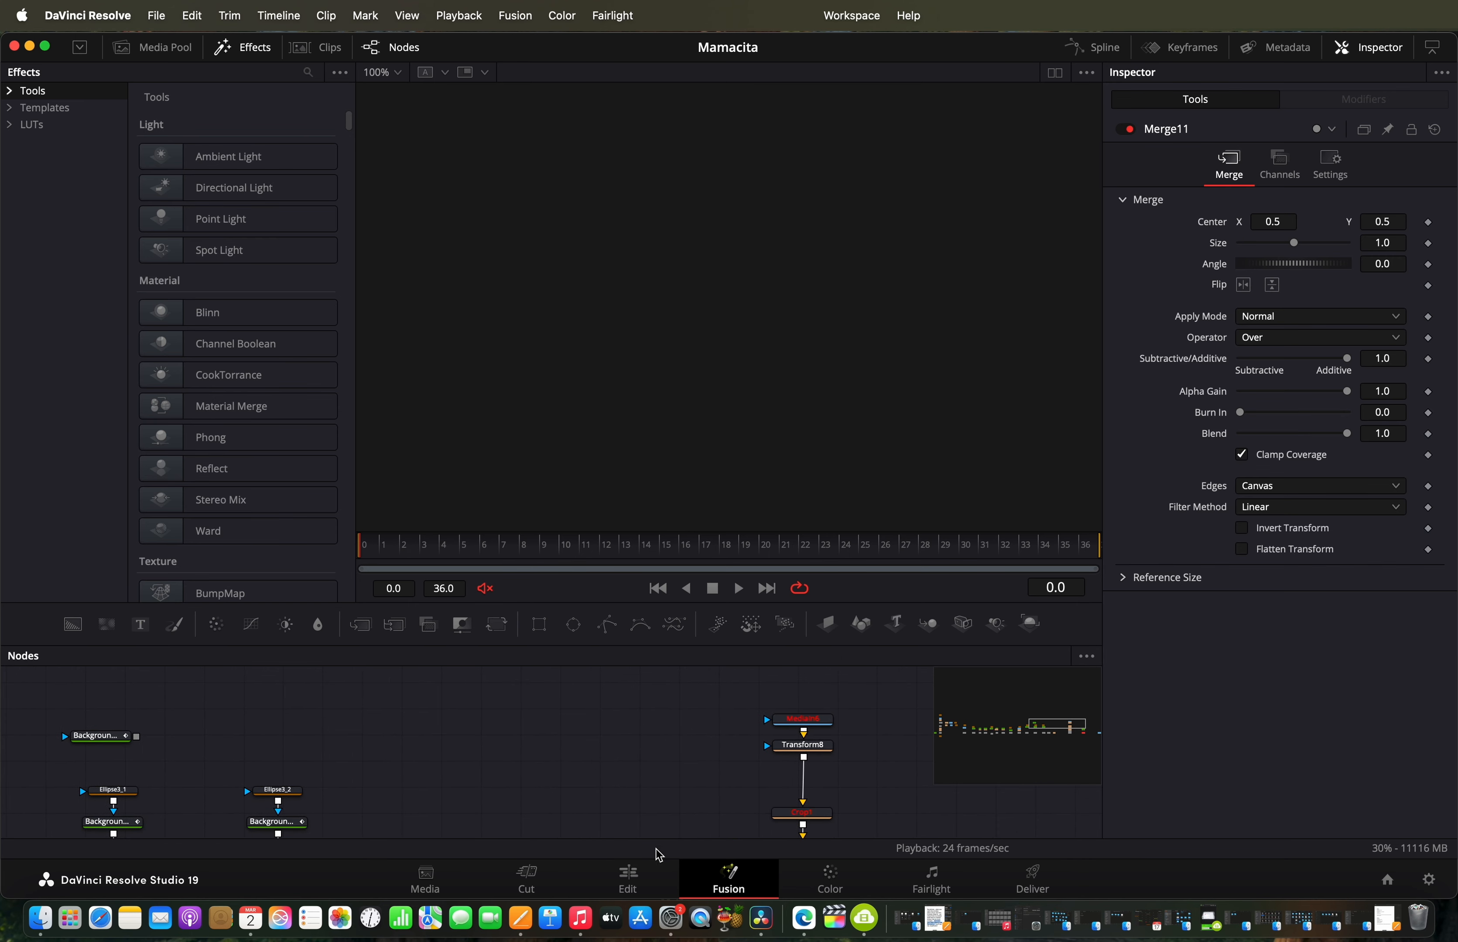
Step: Return to the edit timeline, reduce the viewer zoom to 37% and scrub the Instagram post animation up to 01:00:13:13
{"action": "left_click", "coordinate": [651, 873]}
{"action": "left_click_drag", "start_coordinate": [773, 542], "coordinate": [821, 621]}
{"action": "scroll", "coordinate": [819, 621], "scroll_direction": "up", "scroll_amount": 3}
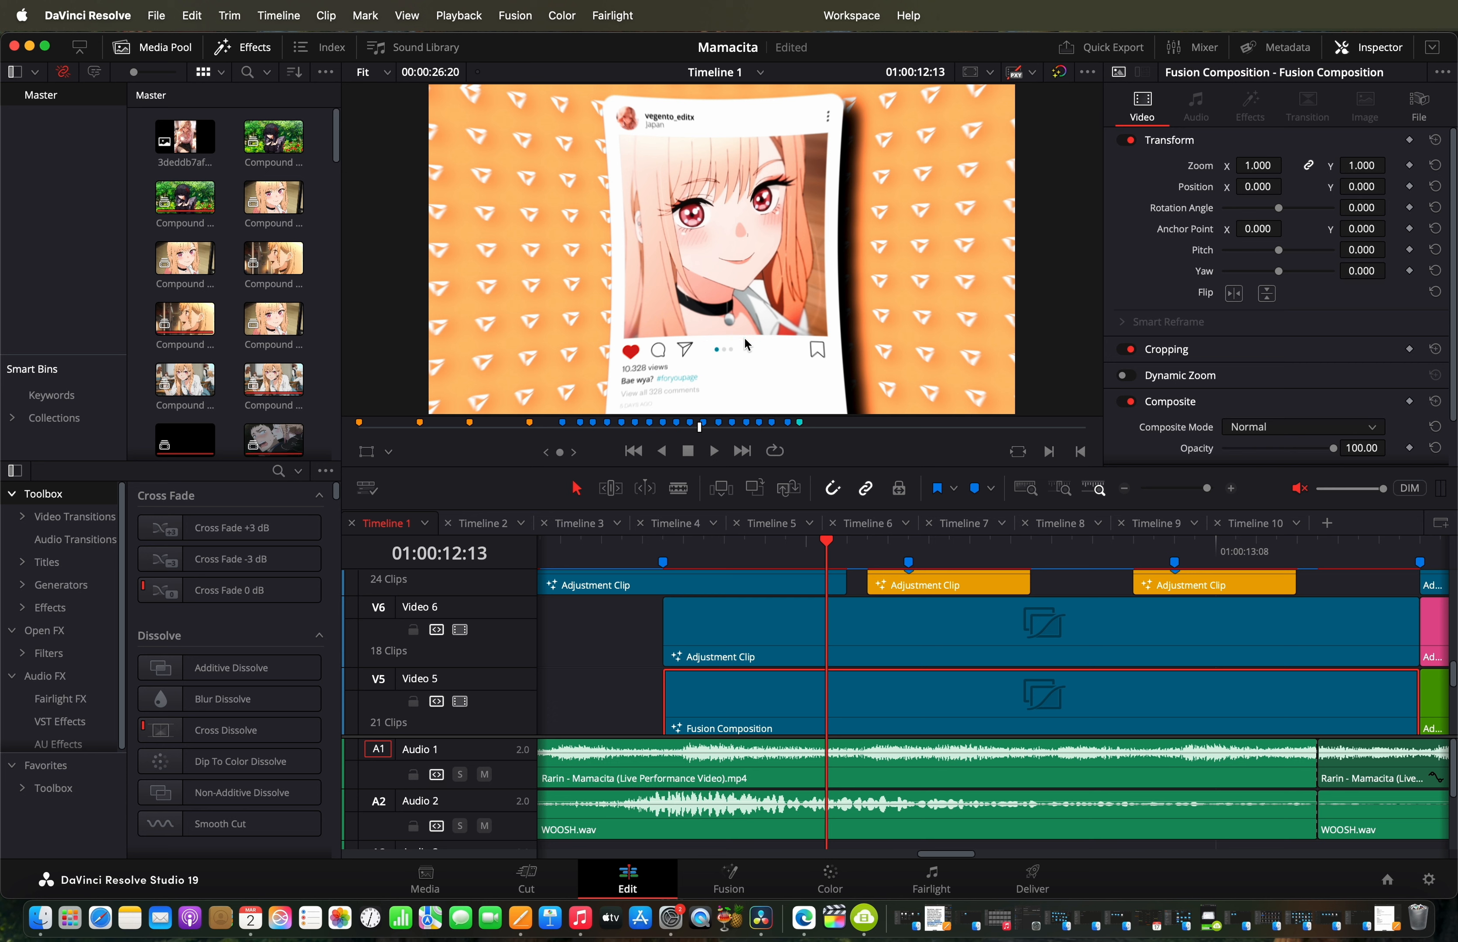
{"action": "left_click_drag", "start_coordinate": [861, 561], "coordinate": [1047, 562]}
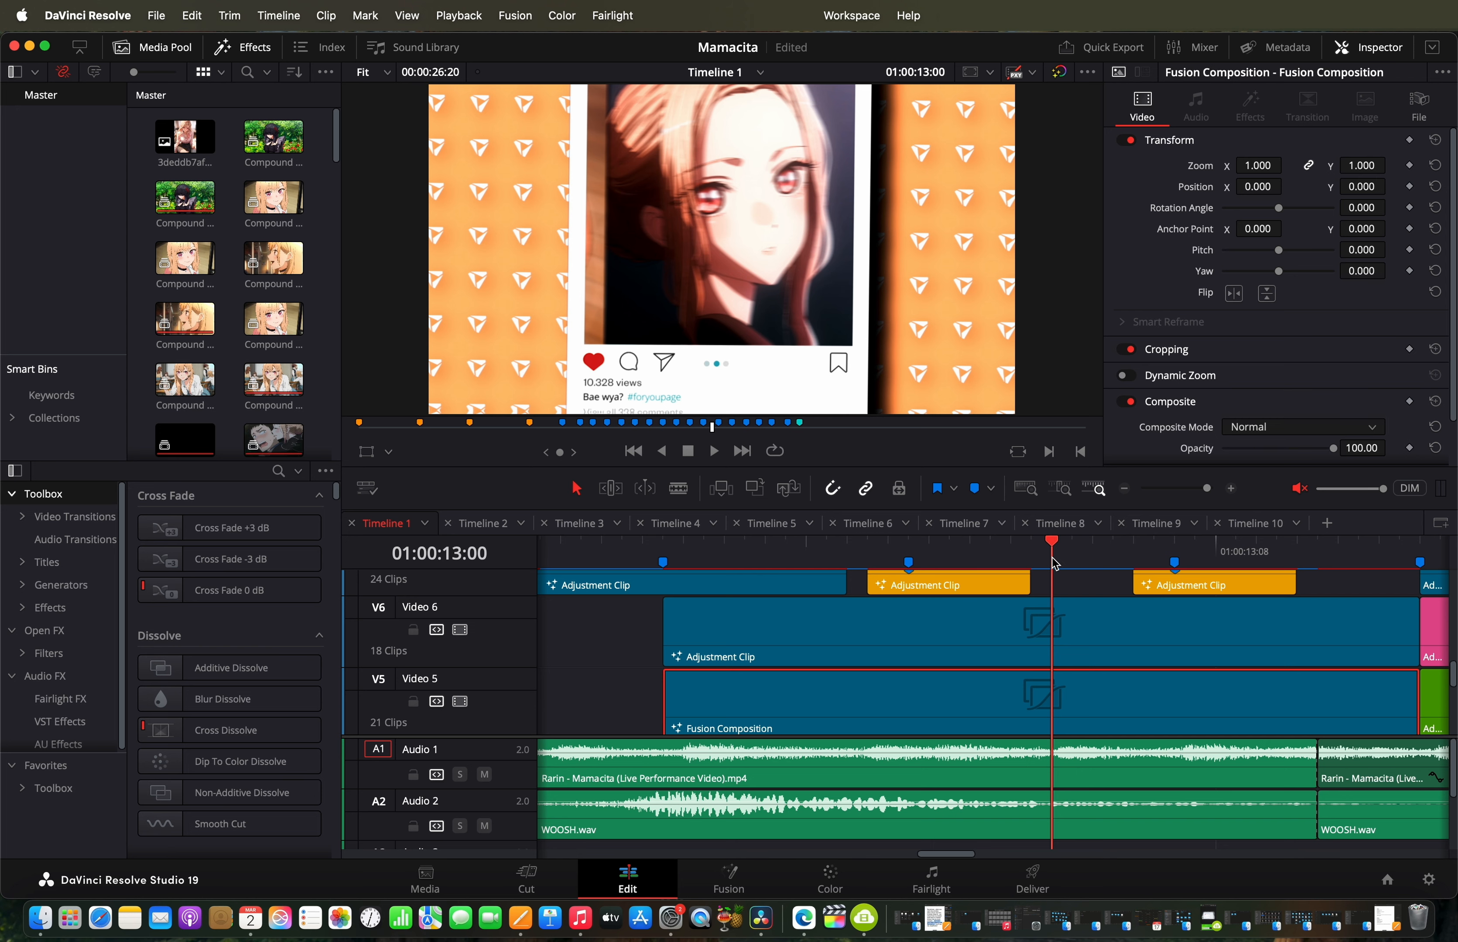
{"action": "mouse_move", "coordinate": [1053, 563]}
{"action": "left_mouse_down"}
{"action": "mouse_move", "coordinate": [1012, 561]}
{"action": "mouse_move", "coordinate": [1171, 563]}
{"action": "mouse_move", "coordinate": [1073, 573]}
{"action": "left_mouse_up"}
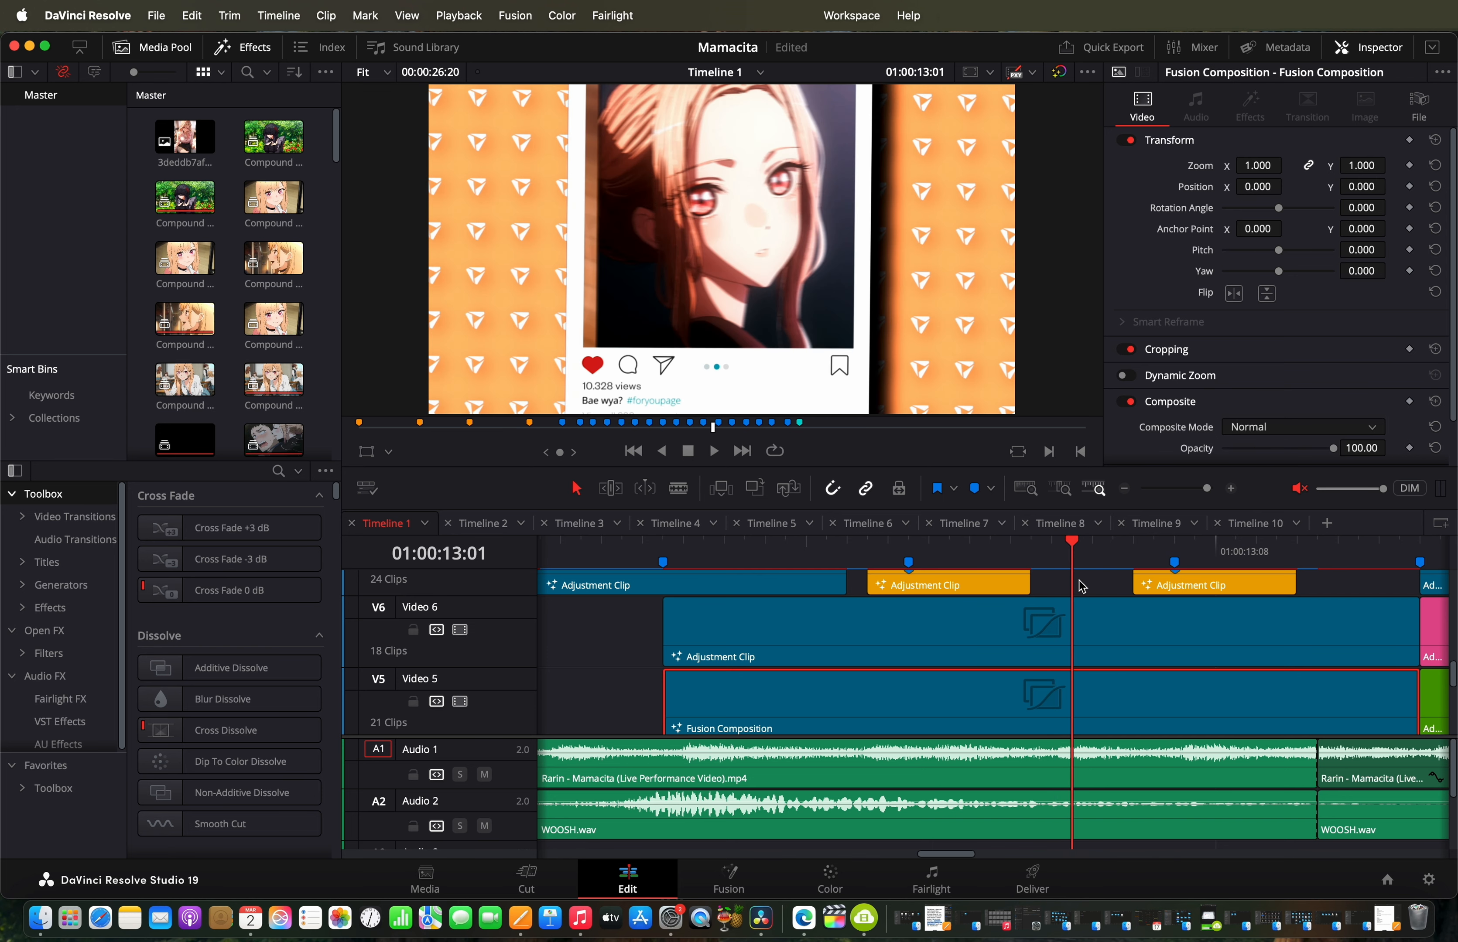
{"action": "scroll", "coordinate": [639, 208], "scroll_direction": "up", "scroll_amount": 3}
{"action": "scroll", "coordinate": [676, 212], "scroll_direction": "down", "scroll_amount": 5}
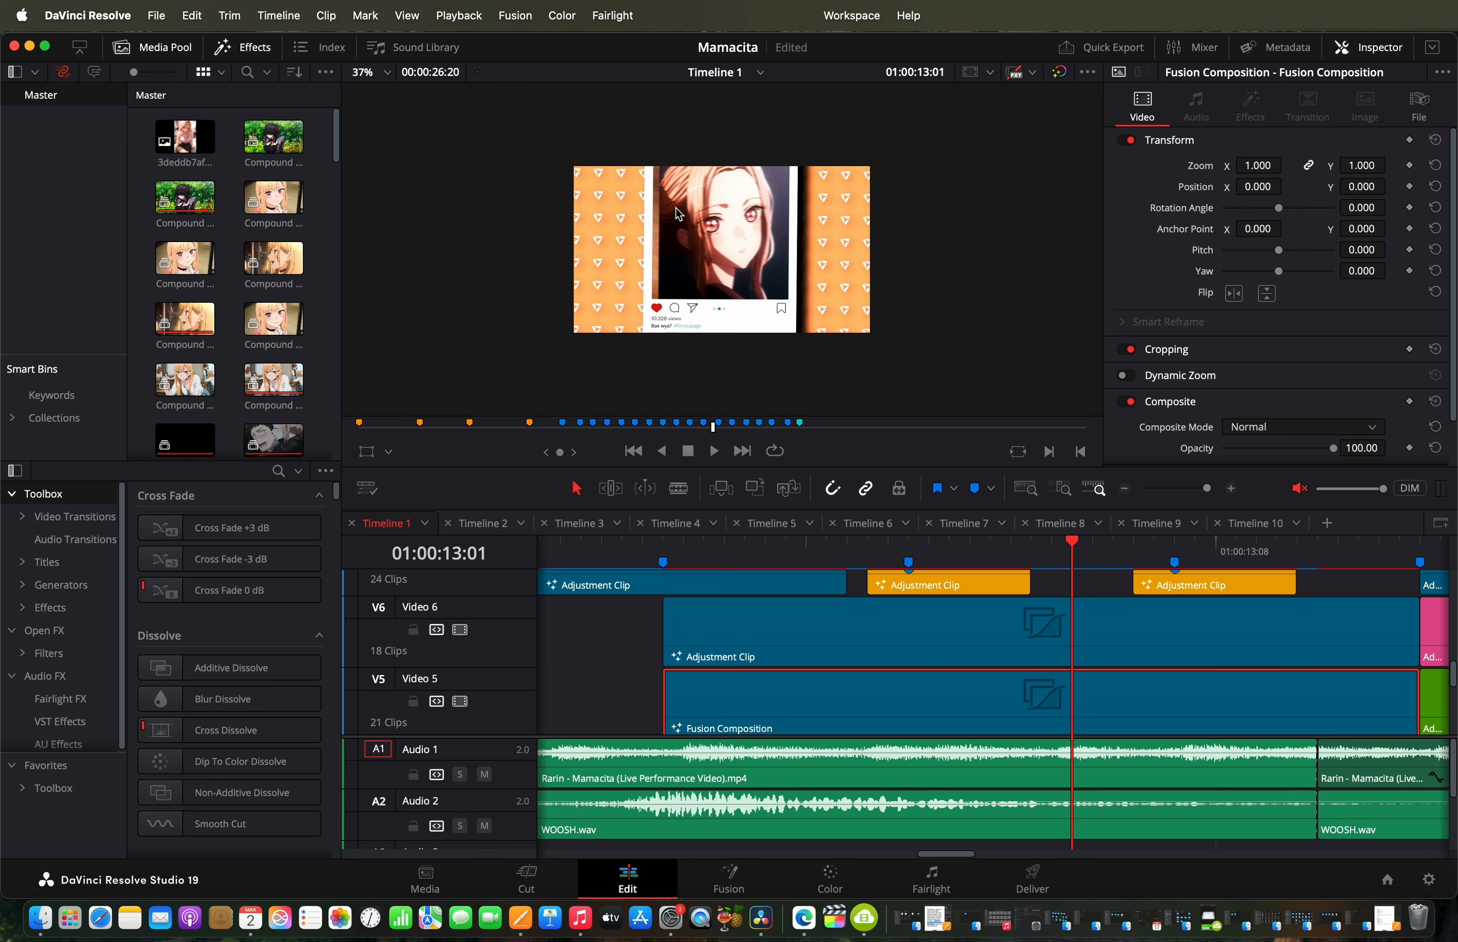
{"action": "left_click_drag", "start_coordinate": [1088, 565], "coordinate": [1314, 578]}
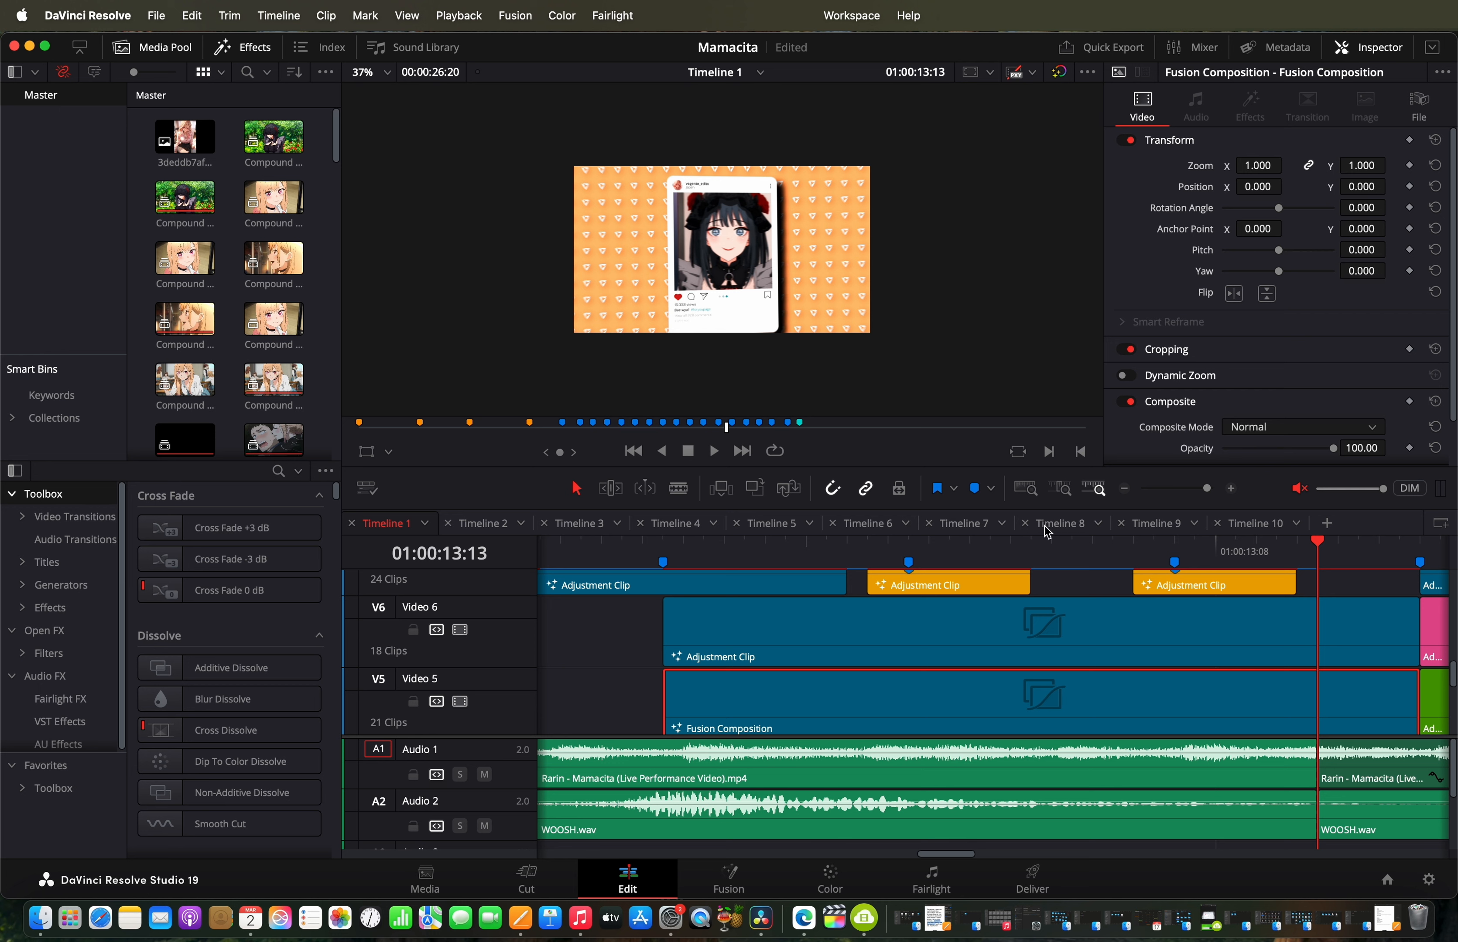
Step: Move the playhead back to 01:00:13:01 and open the Adjustment Clip on the Video 6 track in Fusion
{"action": "scroll", "coordinate": [1115, 610], "scroll_direction": "right", "scroll_amount": 3}
{"action": "mouse_move", "coordinate": [1154, 564]}
{"action": "left_mouse_down"}
{"action": "mouse_move", "coordinate": [1220, 576]}
{"action": "mouse_move", "coordinate": [874, 615]}
{"action": "mouse_move", "coordinate": [892, 618]}
{"action": "left_mouse_up"}
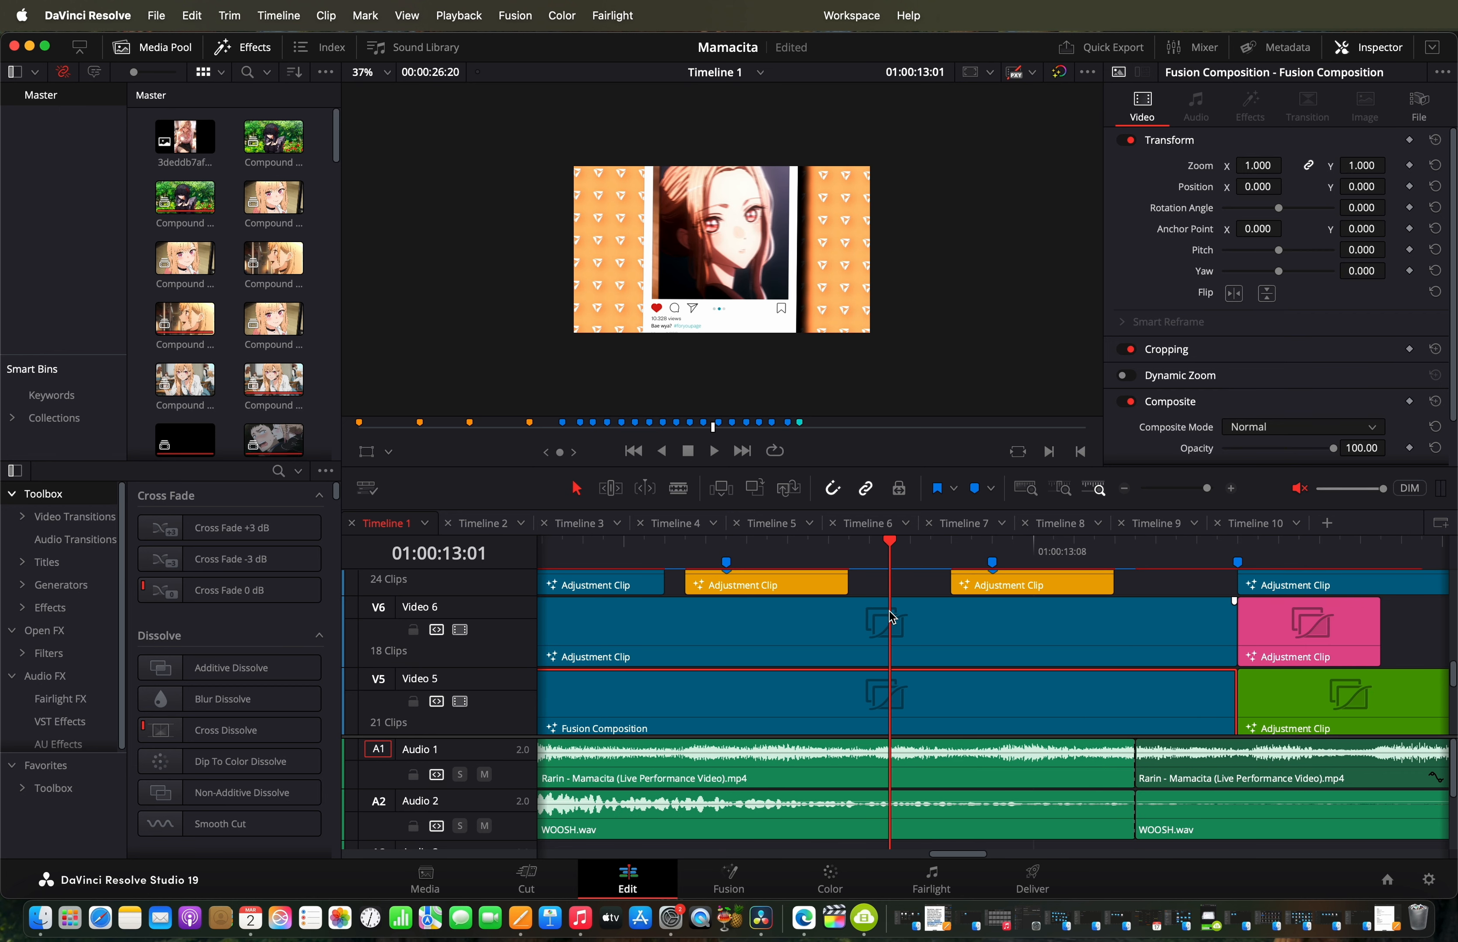
{"action": "left_click", "coordinate": [894, 646]}
{"action": "right_click", "coordinate": [894, 647]}
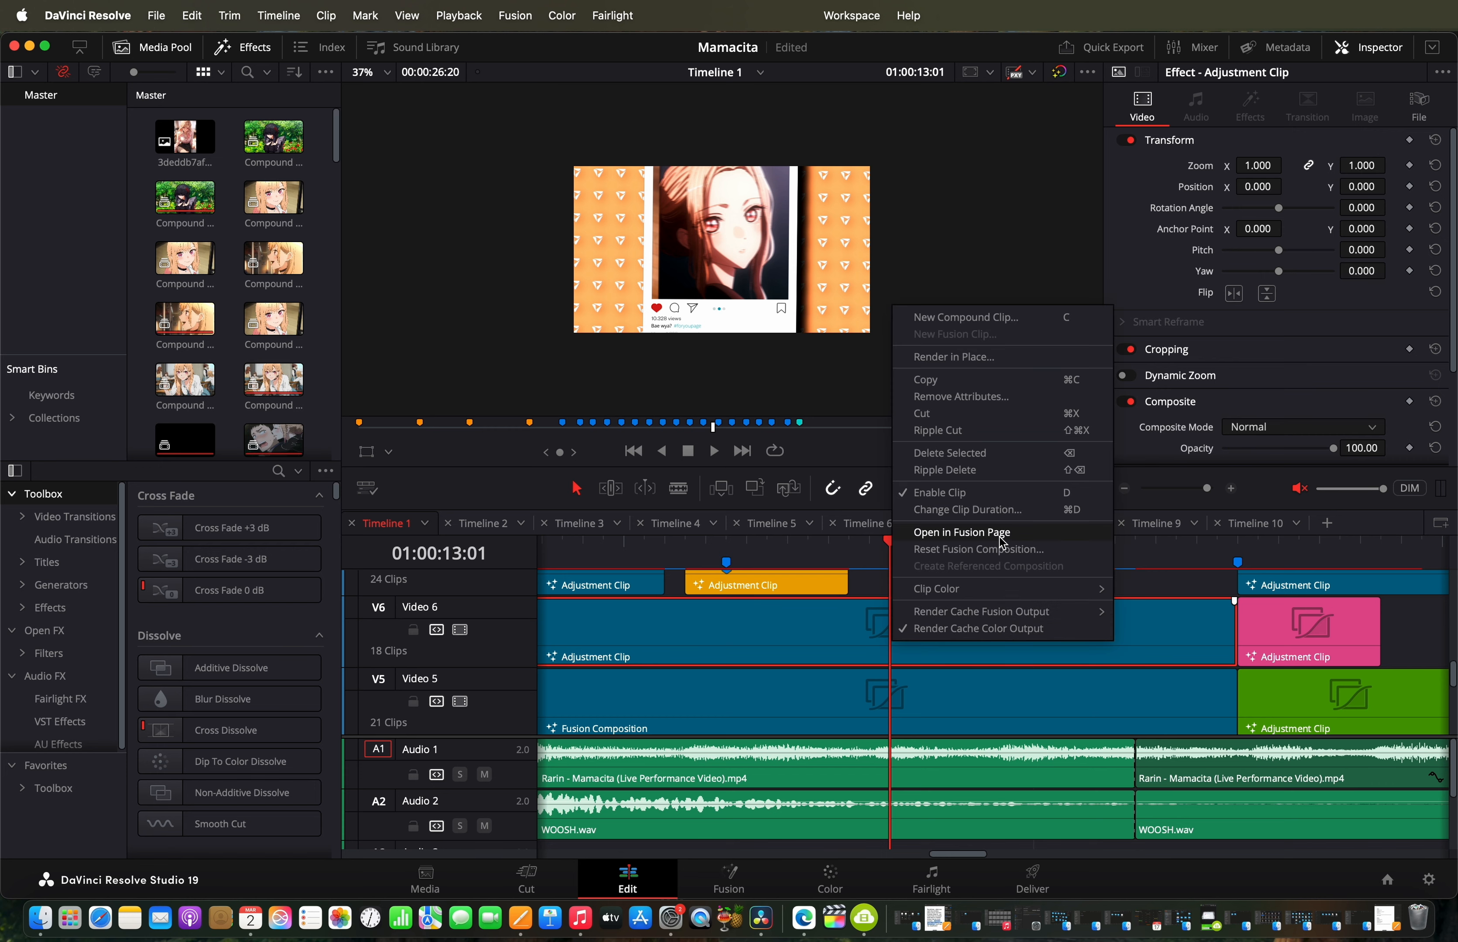
{"action": "left_click", "coordinate": [907, 534]}
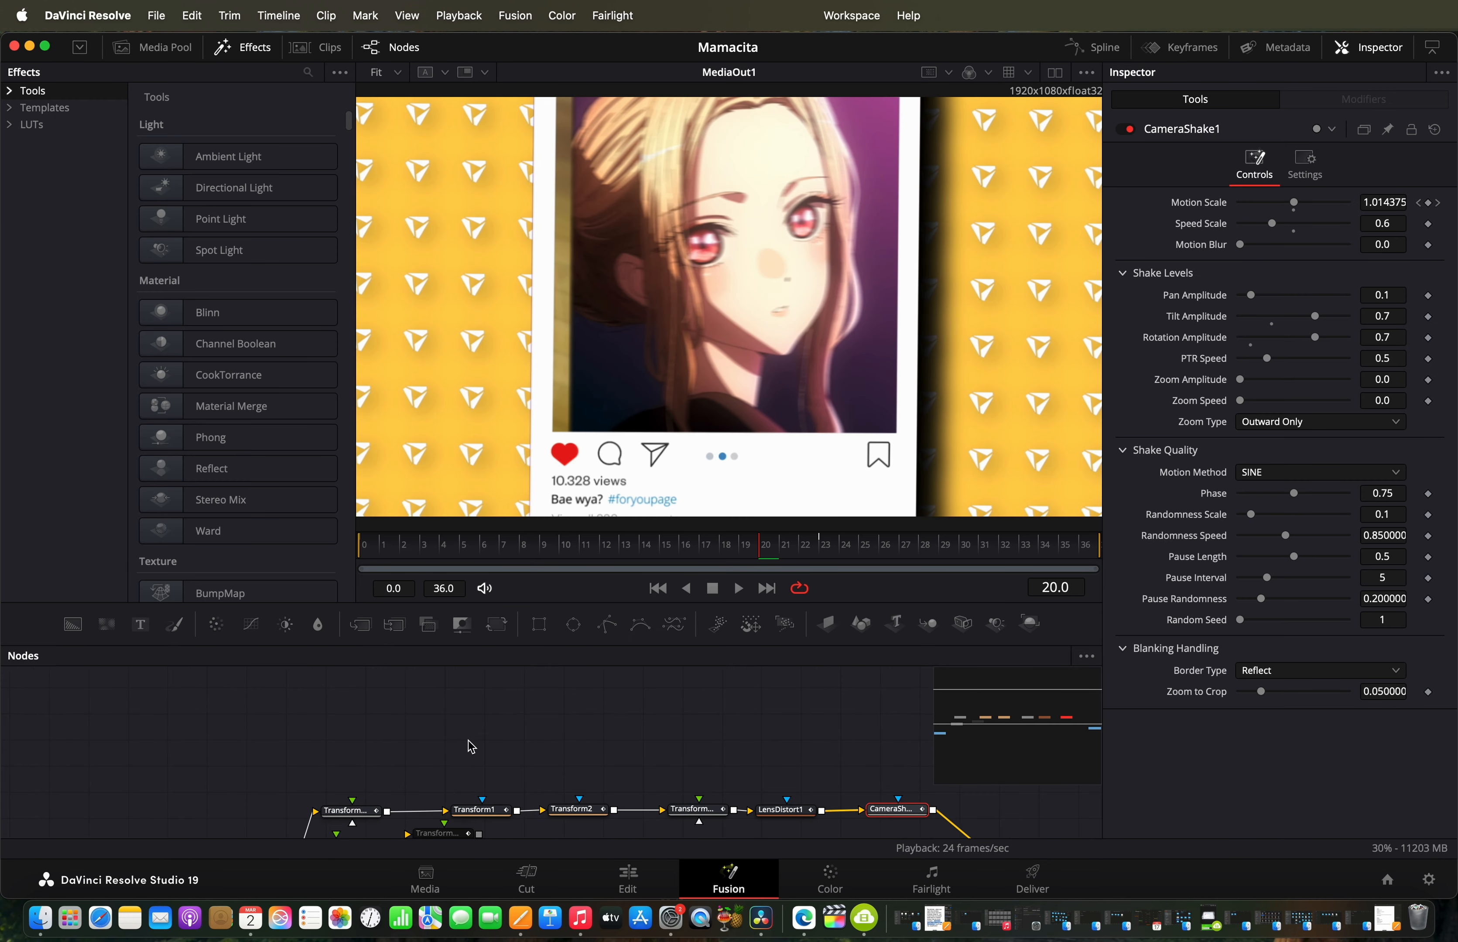
Step: Move the unconnected TransformPivot1_1 and TransformPivot1 nodes side by side below the main node chain
{"action": "scroll", "coordinate": [467, 737], "scroll_direction": "down", "scroll_amount": 2}
{"action": "left_click_drag", "start_coordinate": [444, 754], "coordinate": [493, 795]}
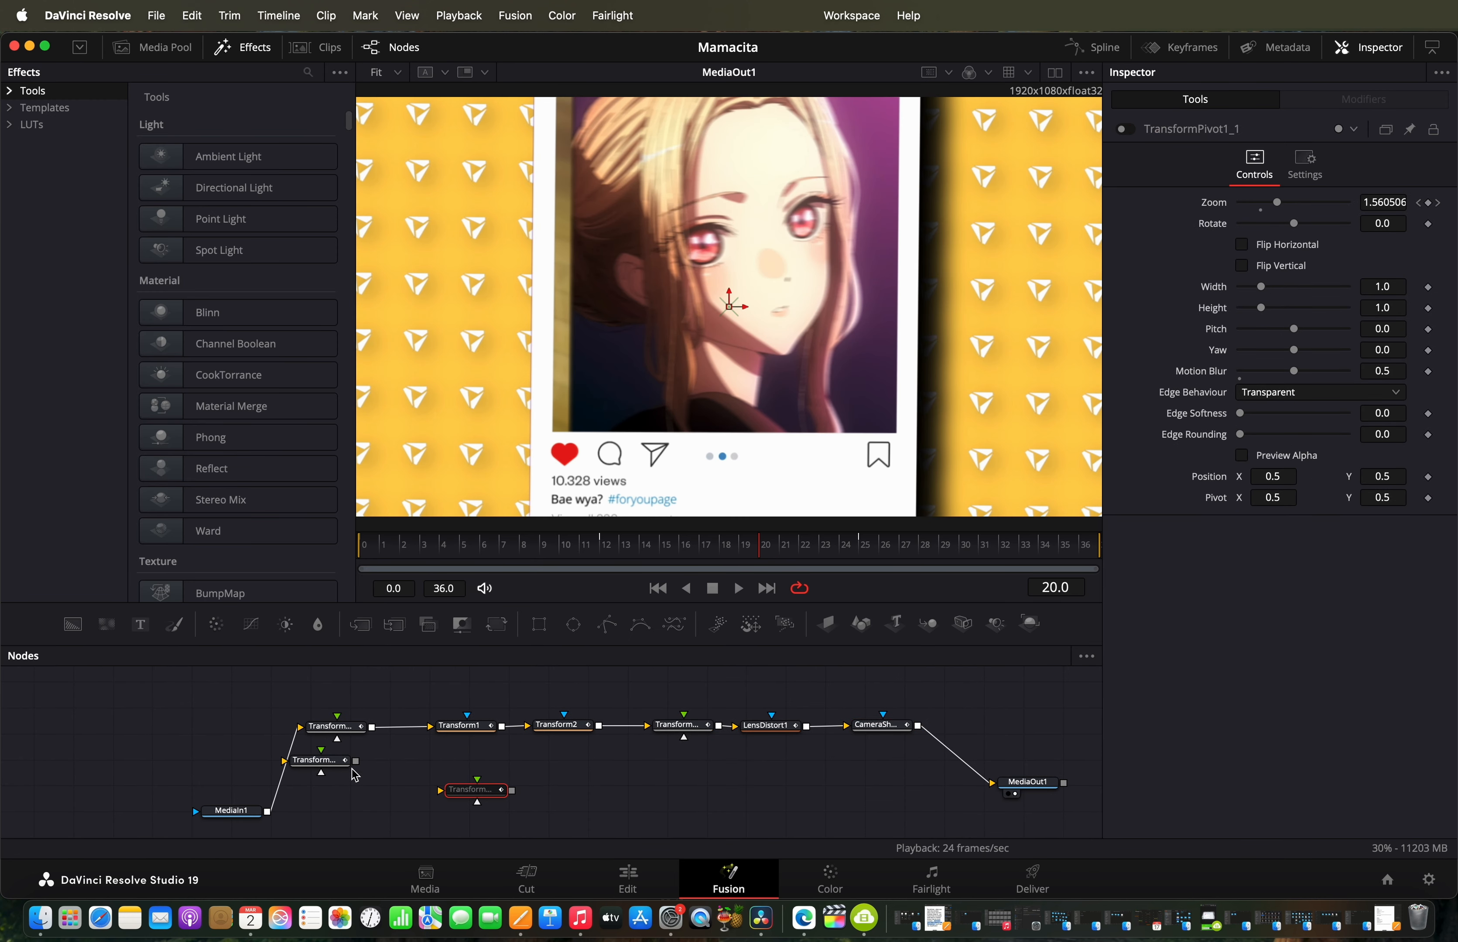
{"action": "left_click_drag", "start_coordinate": [321, 762], "coordinate": [373, 801]}
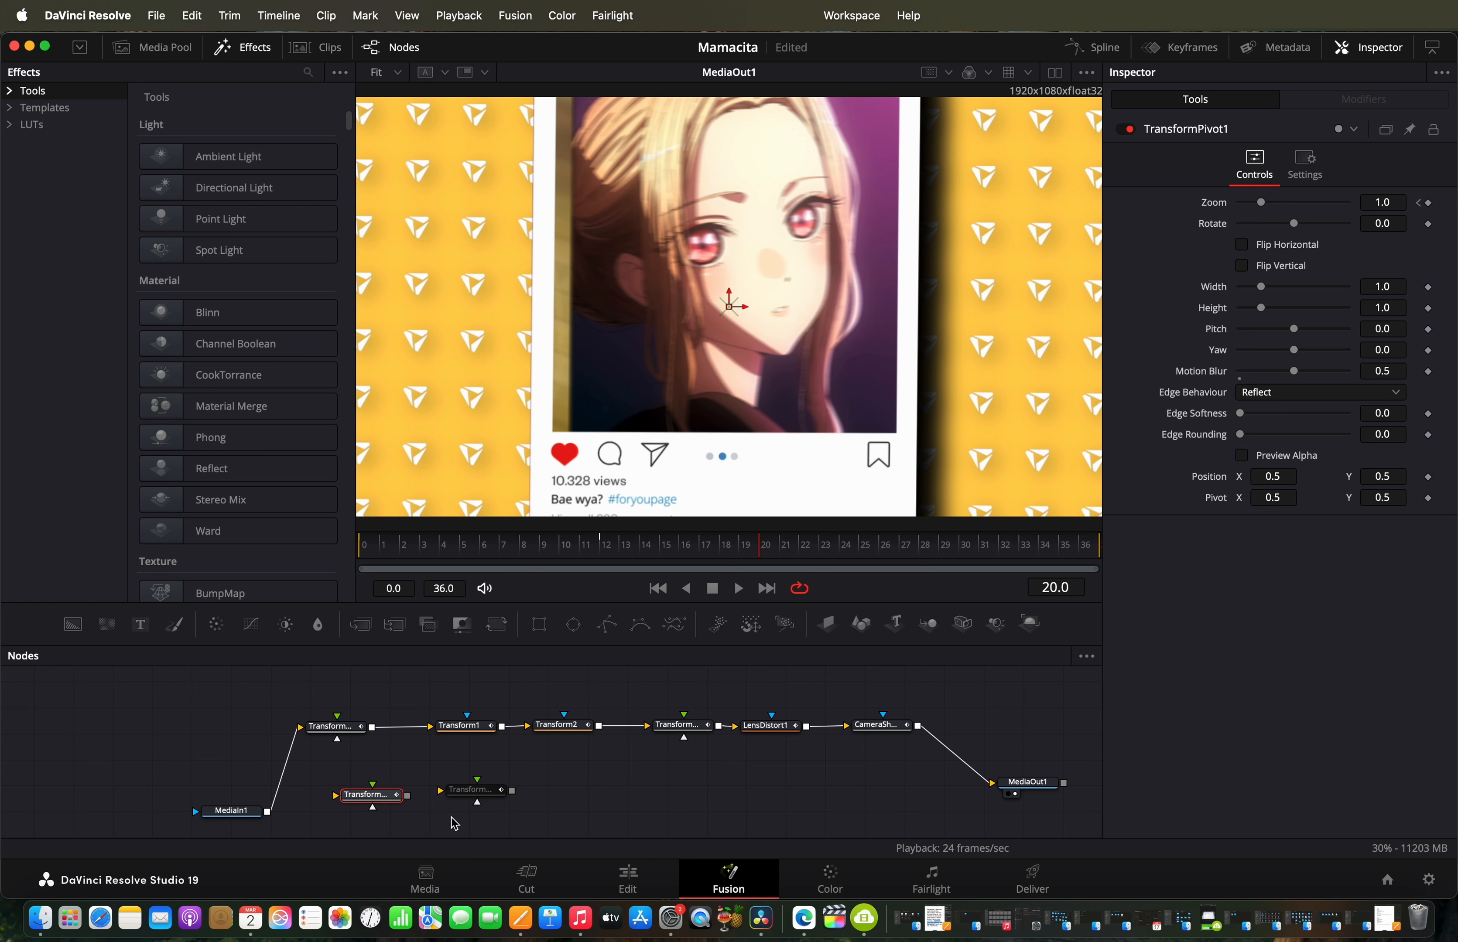
Step: Inspect the settings of TransformPivot1_2, Transform1 and Transform2 in turn while scrubbing through the frames of the zoom animation
{"action": "left_click", "coordinate": [337, 733]}
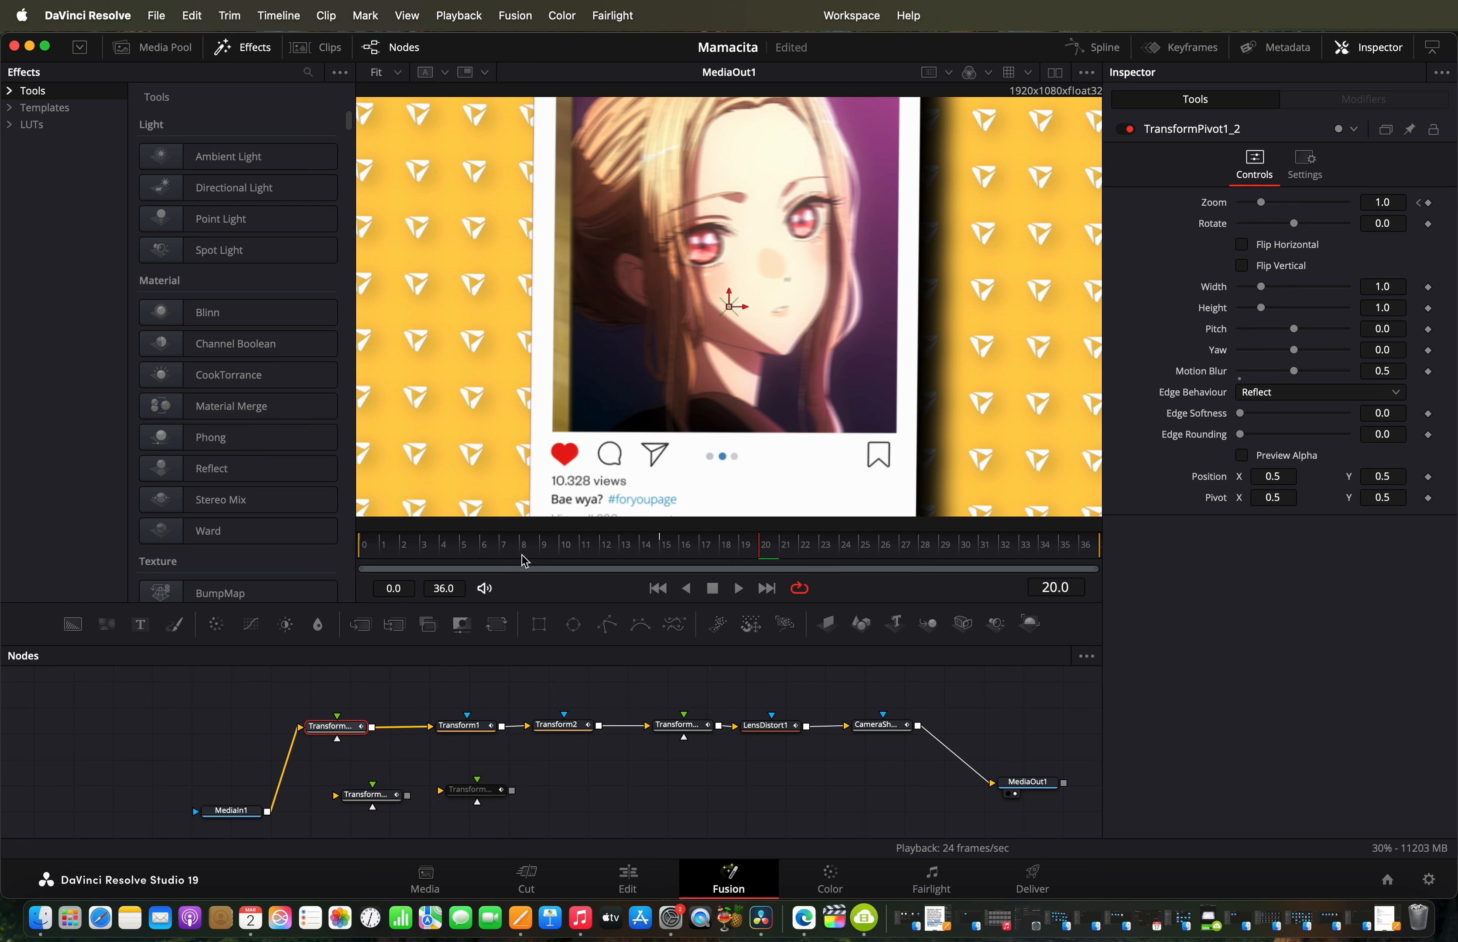
{"action": "left_click_drag", "start_coordinate": [538, 553], "coordinate": [327, 577]}
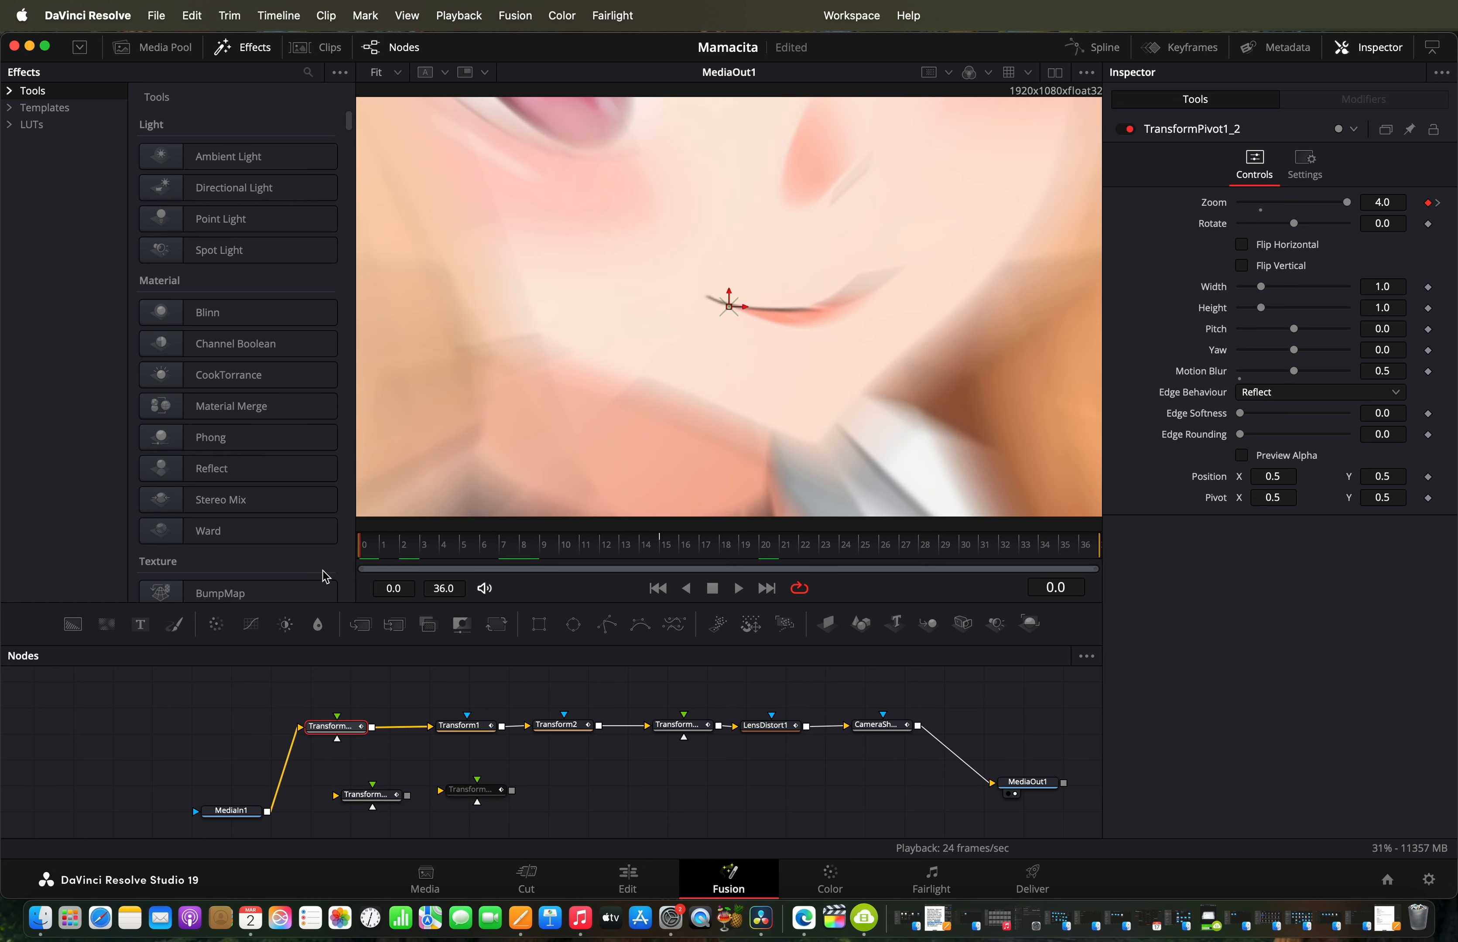
{"action": "left_click", "coordinate": [477, 740]}
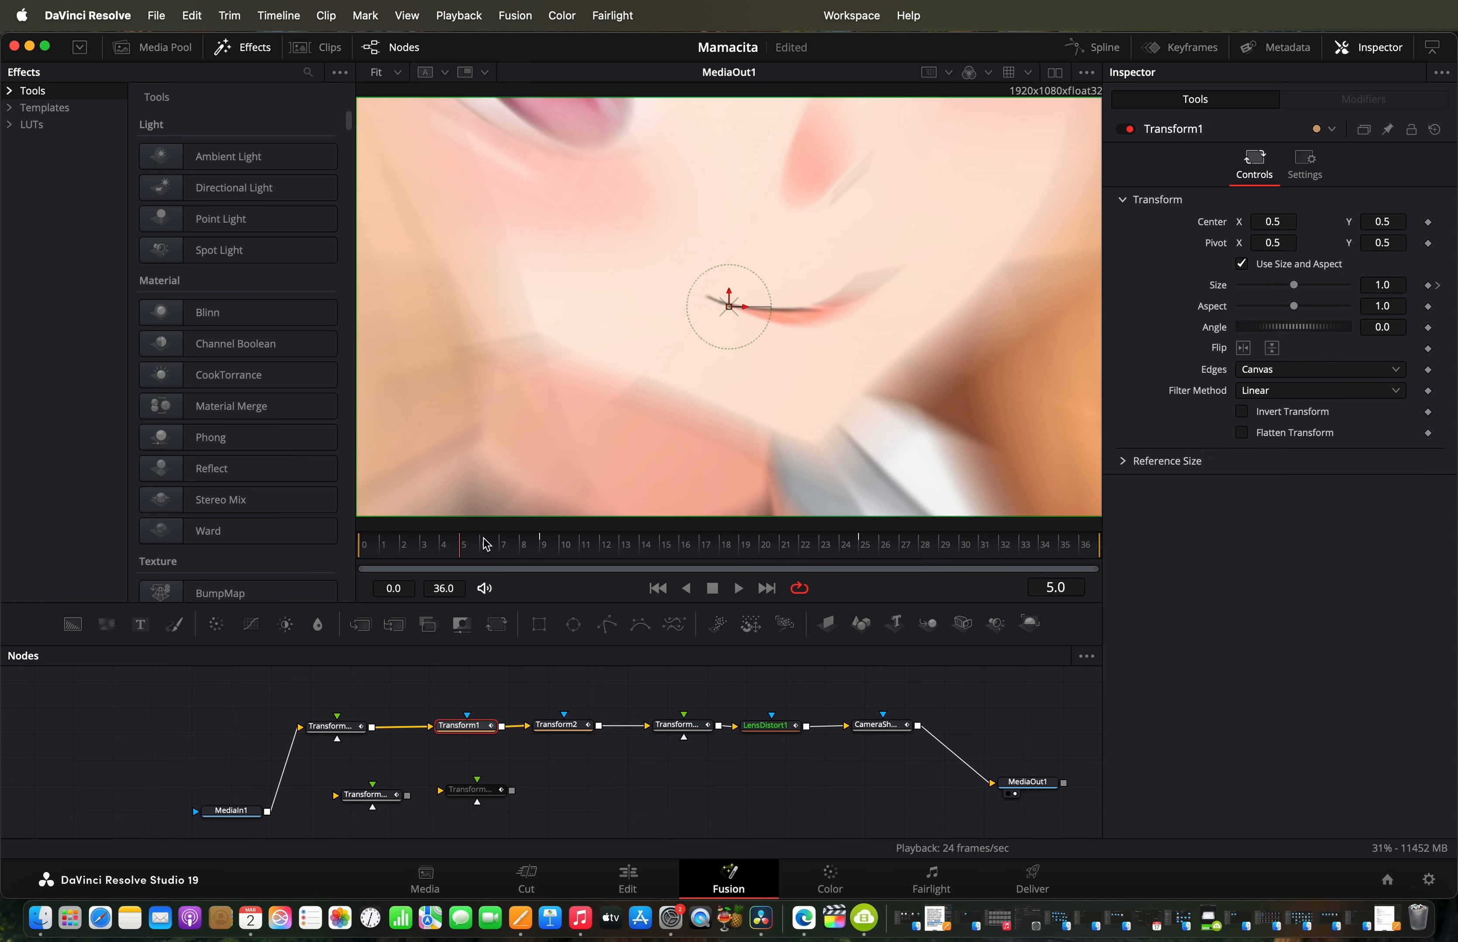
{"action": "left_click_drag", "start_coordinate": [485, 544], "coordinate": [759, 548]}
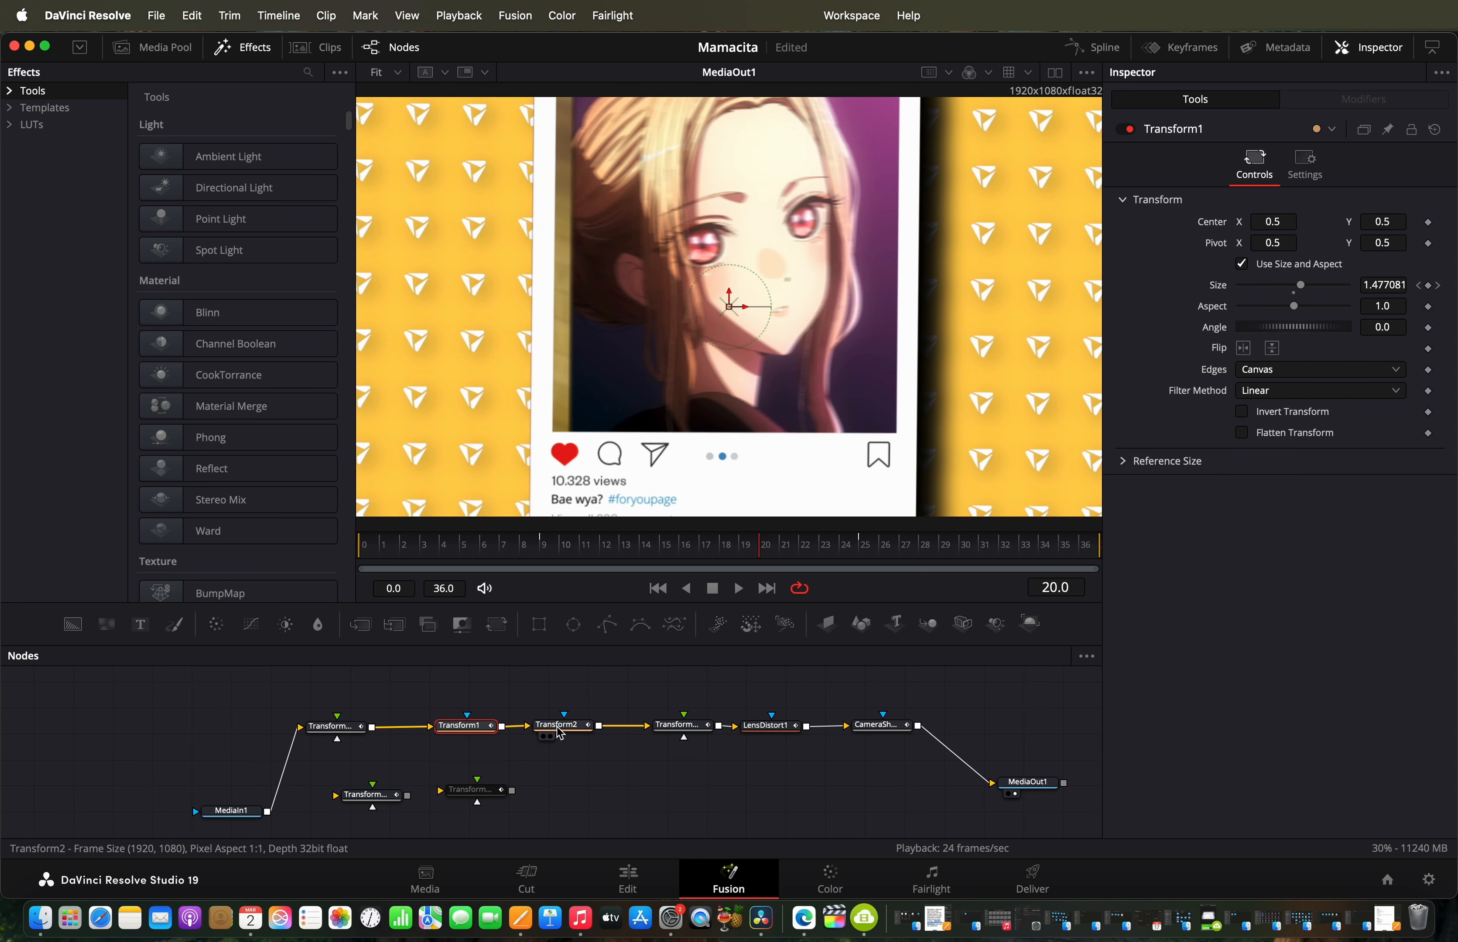
{"action": "left_click", "coordinate": [577, 734]}
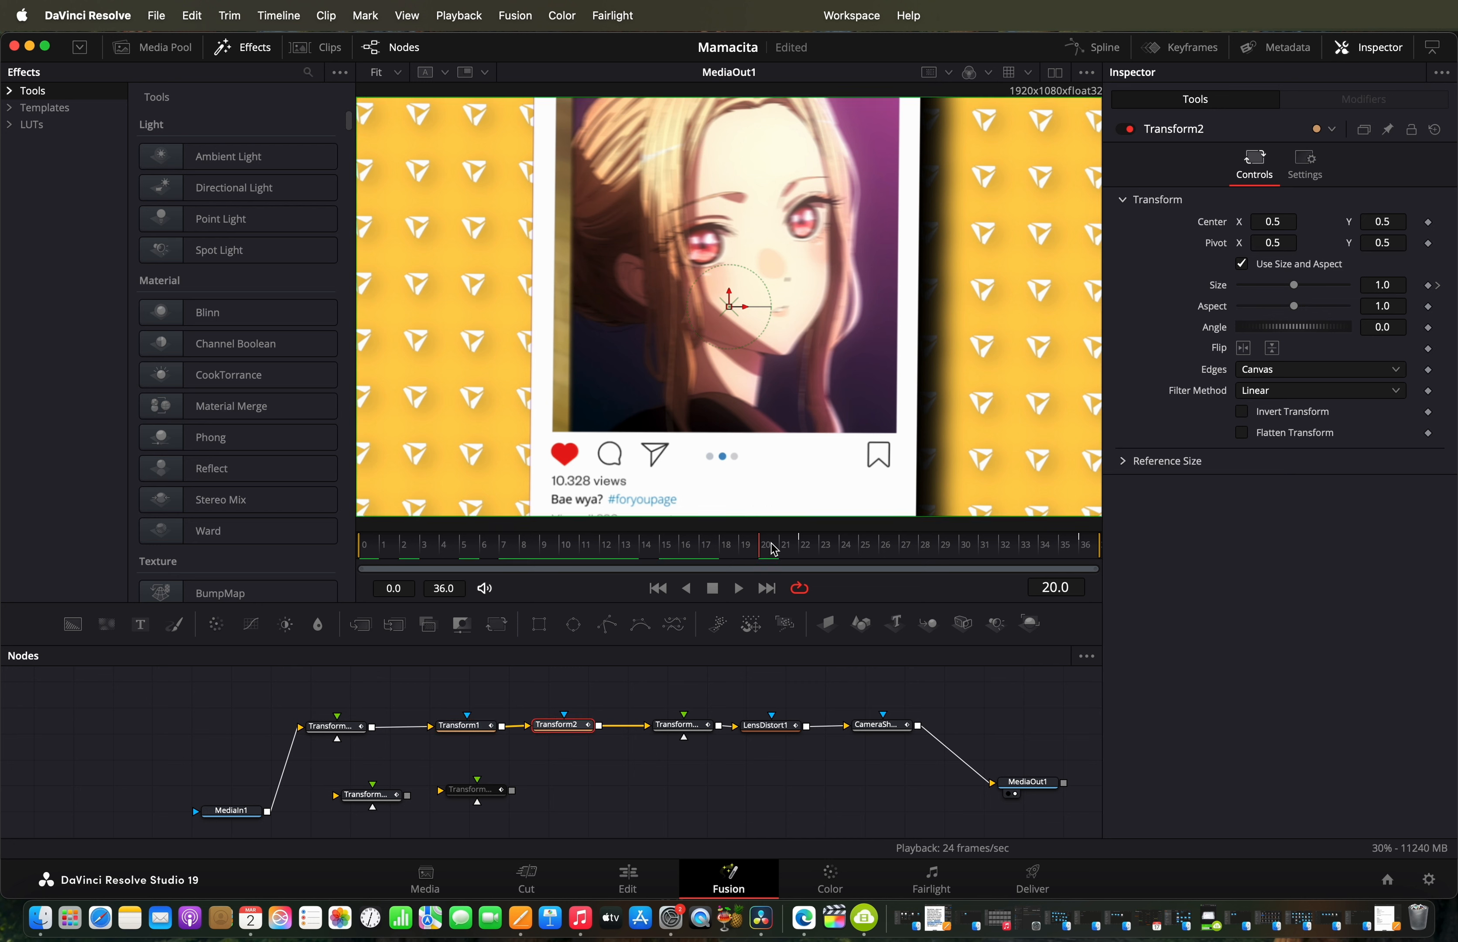
{"action": "left_click_drag", "start_coordinate": [779, 550], "coordinate": [953, 556]}
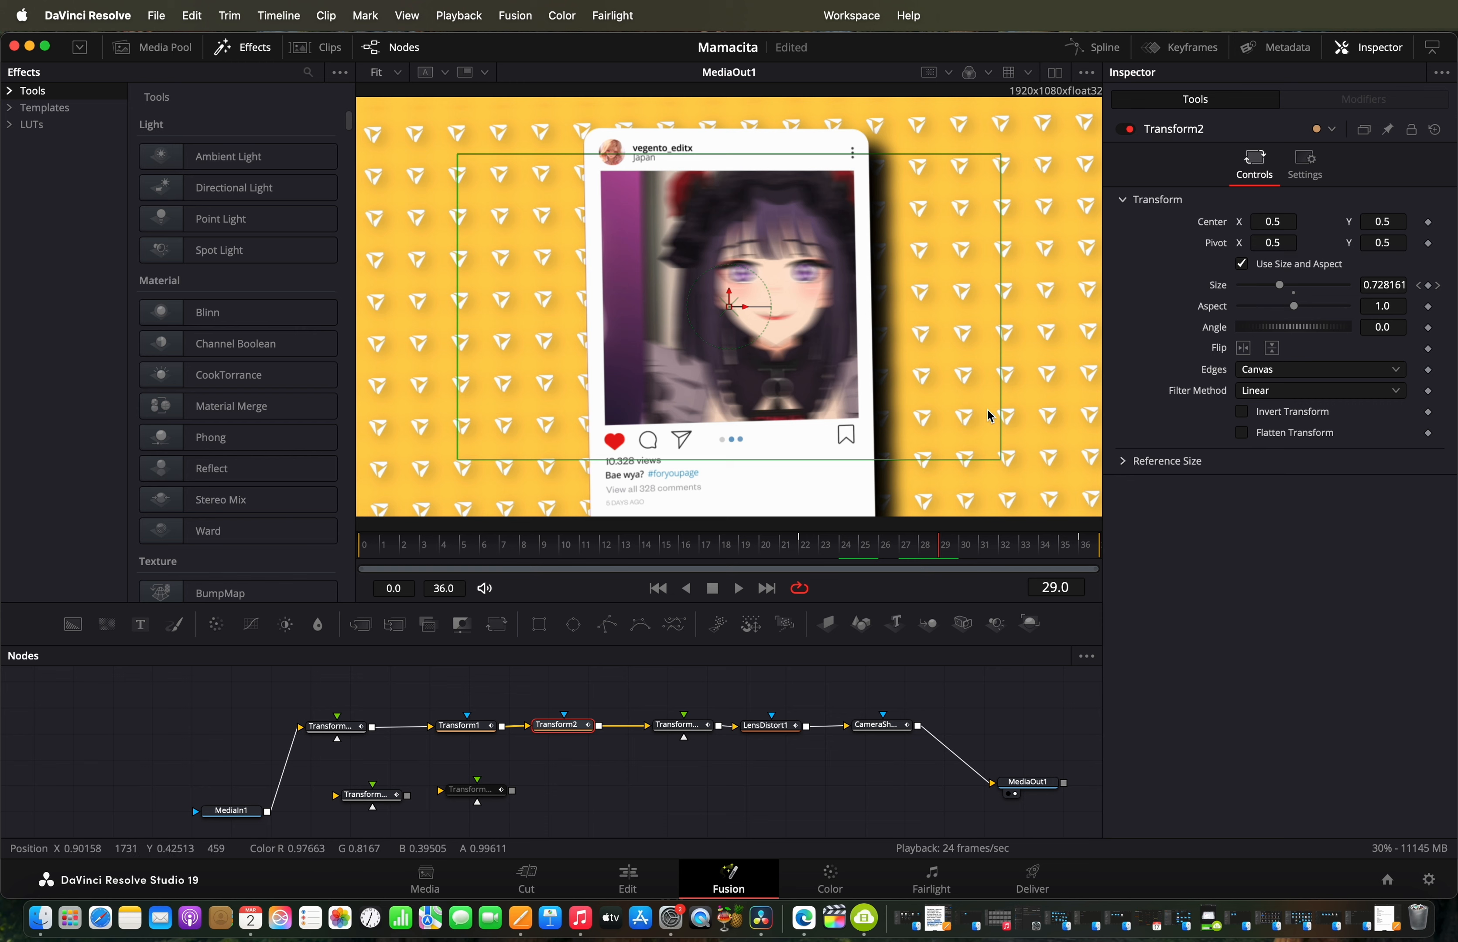
{"action": "left_click_drag", "start_coordinate": [826, 547], "coordinate": [1071, 544]}
Step: Return to the edit timeline and scrub past the Instagram post section to Marker 16 at 01:00:13:18
{"action": "left_click", "coordinate": [629, 886]}
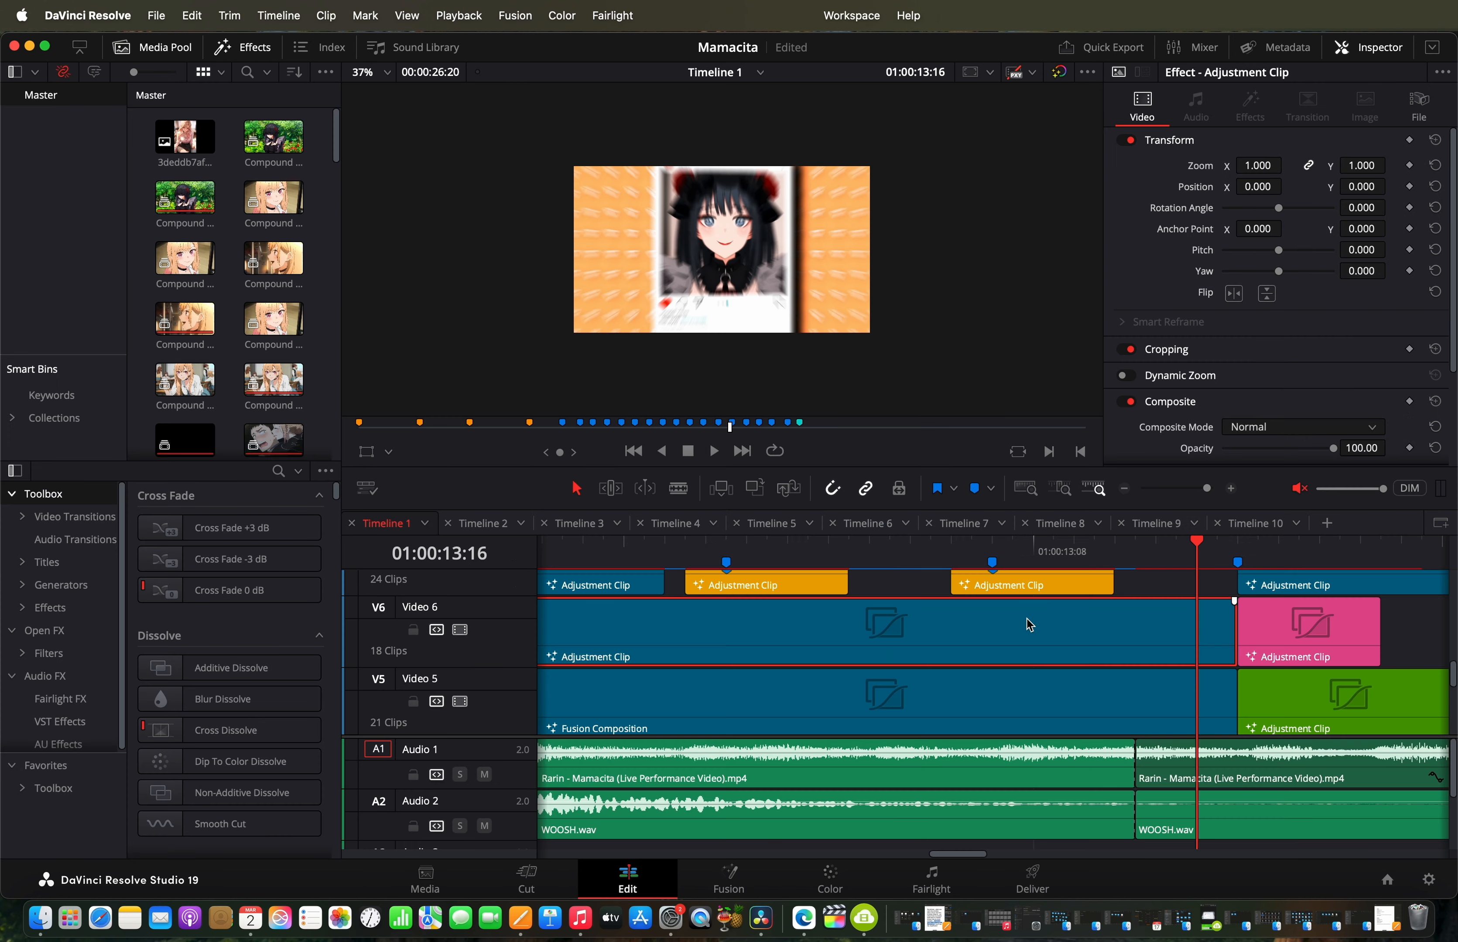
{"action": "left_click", "coordinate": [747, 559]}
{"action": "left_click_drag", "start_coordinate": [751, 565], "coordinate": [1090, 586]}
{"action": "scroll", "coordinate": [1090, 586], "scroll_direction": "right", "scroll_amount": 3}
{"action": "mouse_move", "coordinate": [982, 557]}
{"action": "left_mouse_down"}
{"action": "mouse_move", "coordinate": [1155, 573]}
{"action": "mouse_move", "coordinate": [997, 586]}
{"action": "mouse_move", "coordinate": [1140, 562]}
{"action": "mouse_move", "coordinate": [1063, 594]}
{"action": "mouse_move", "coordinate": [1074, 592]}
{"action": "left_mouse_up"}
{"action": "scroll", "coordinate": [1075, 593], "scroll_direction": "right", "scroll_amount": 3}
{"action": "scroll", "coordinate": [991, 611], "scroll_direction": "up", "scroll_amount": 3}
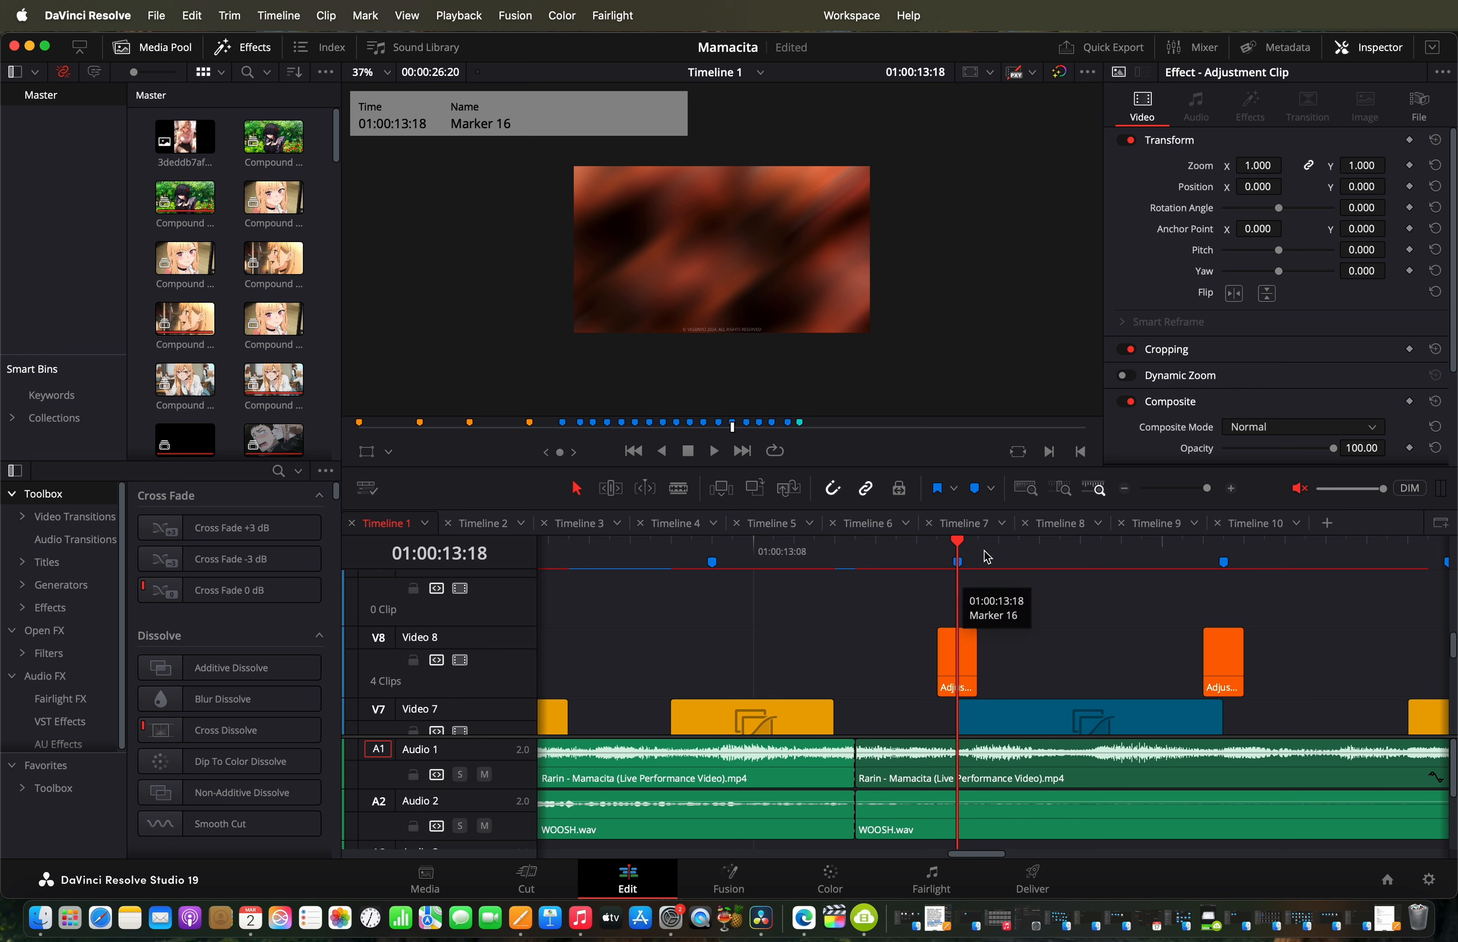
{"action": "left_click_drag", "start_coordinate": [980, 556], "coordinate": [960, 563]}
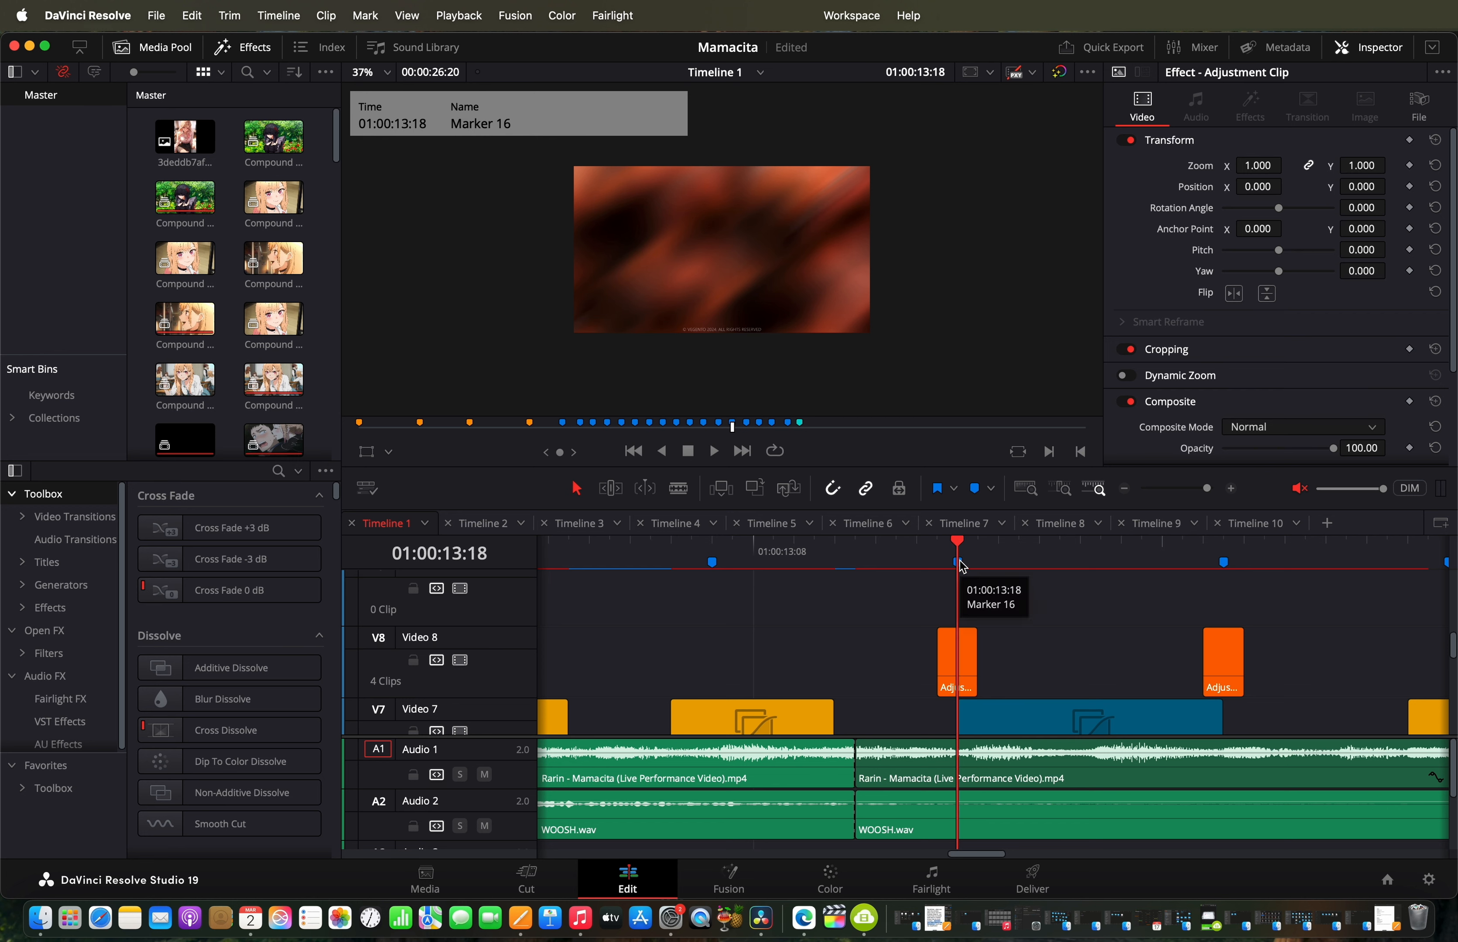
Step: Review the tracks stacked at Marker 16 and scrub the transition into the Quicker text shot up to 01:00:14:02
{"action": "scroll", "coordinate": [983, 623], "scroll_direction": "down", "scroll_amount": 5}
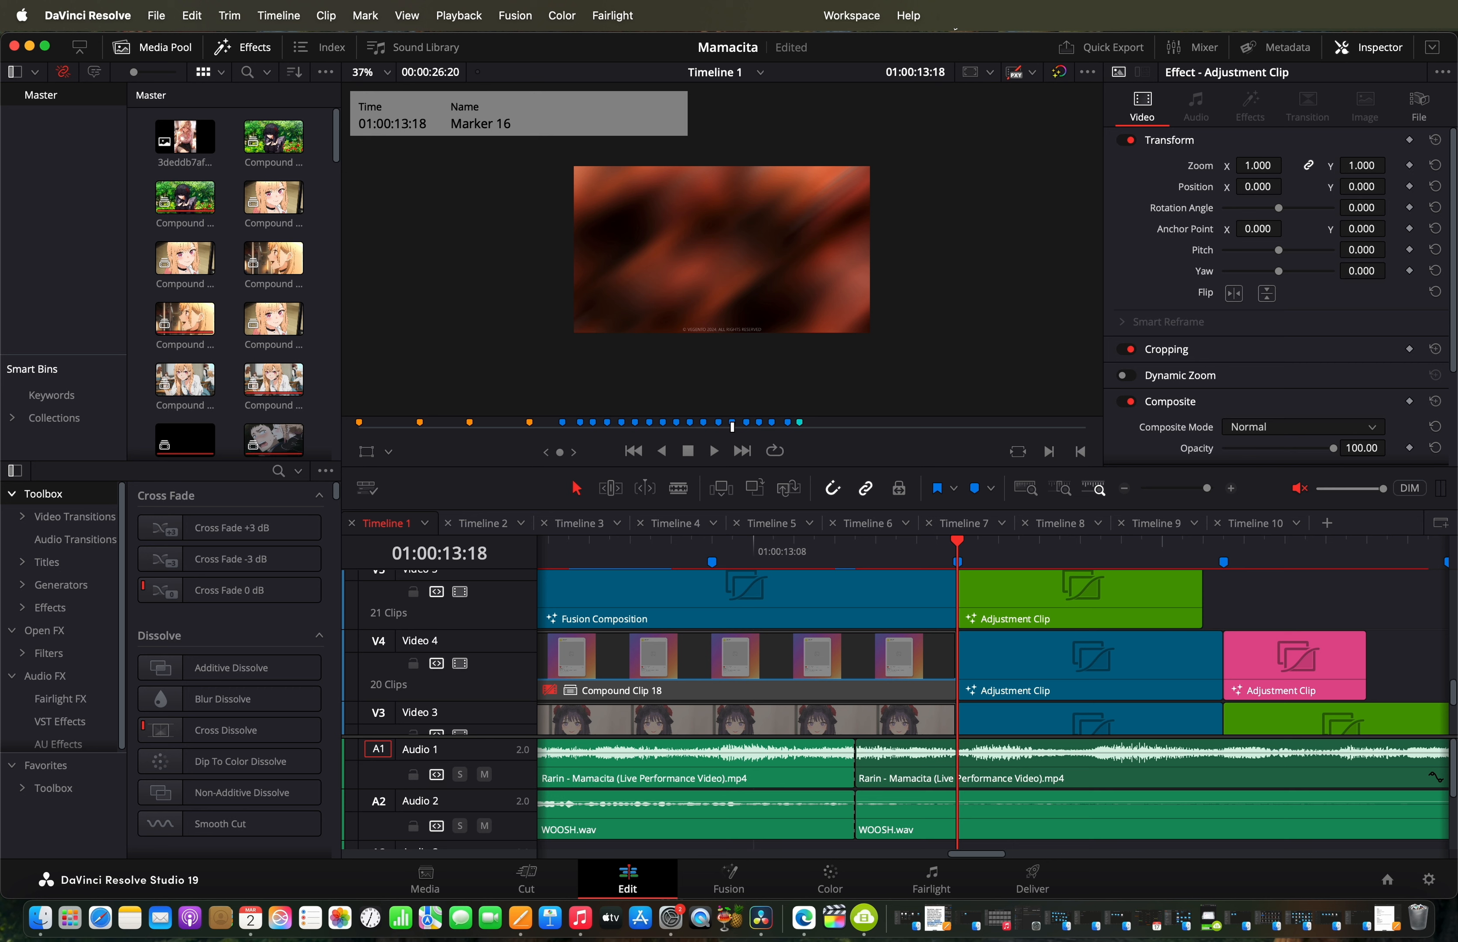
{"action": "scroll", "coordinate": [1055, 607], "scroll_direction": "up", "scroll_amount": 5}
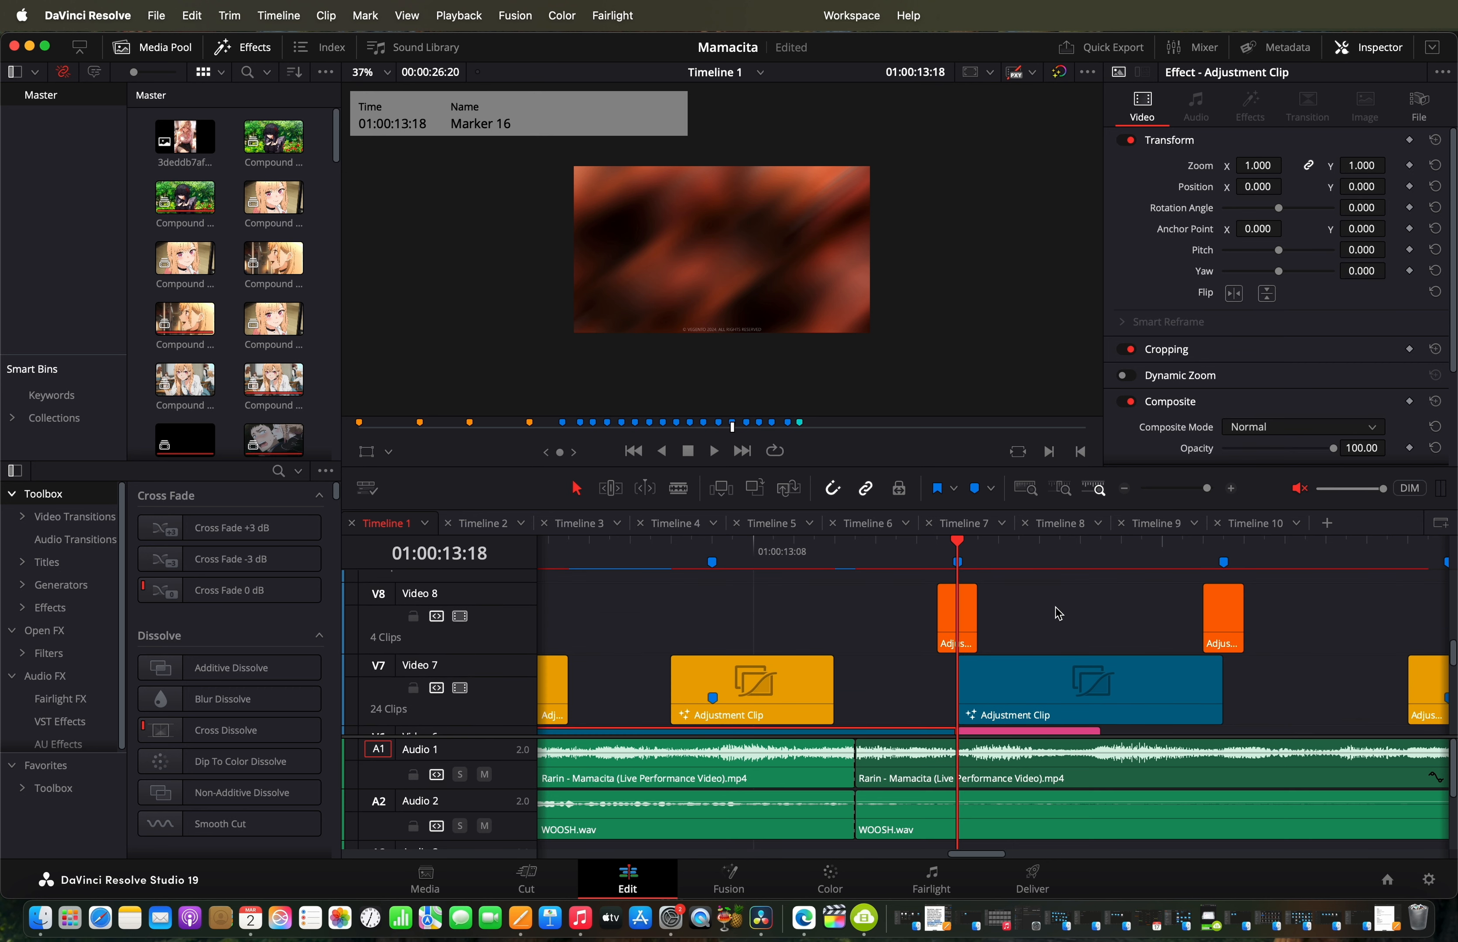
{"action": "mouse_move", "coordinate": [888, 560]}
{"action": "left_mouse_down"}
{"action": "mouse_move", "coordinate": [925, 569]}
{"action": "mouse_move", "coordinate": [888, 570]}
{"action": "left_mouse_up"}
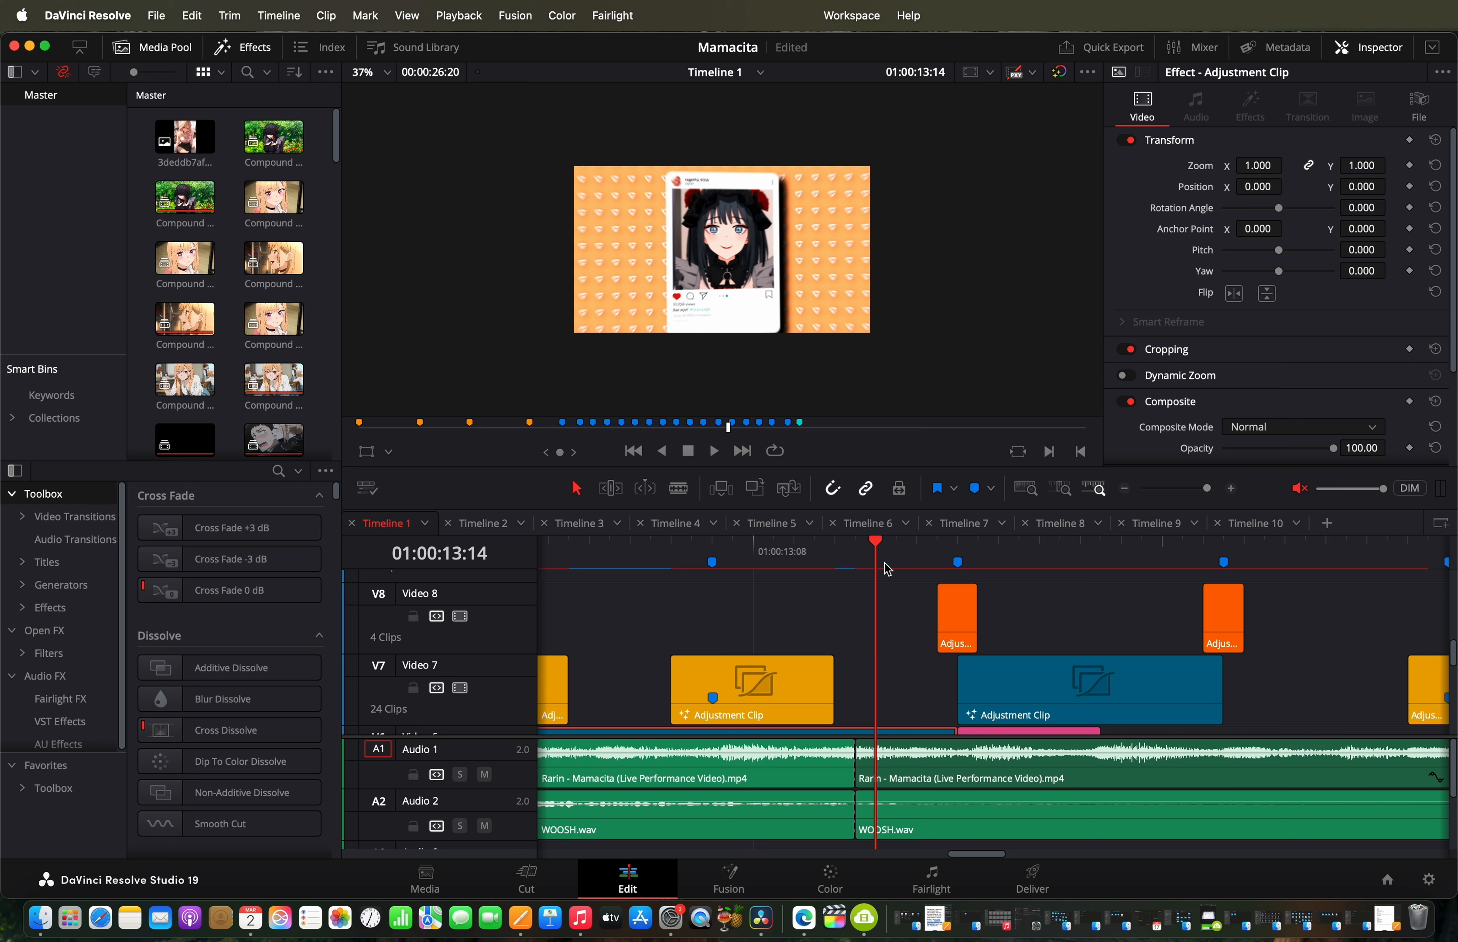
{"action": "left_click_drag", "start_coordinate": [888, 569], "coordinate": [1029, 571]}
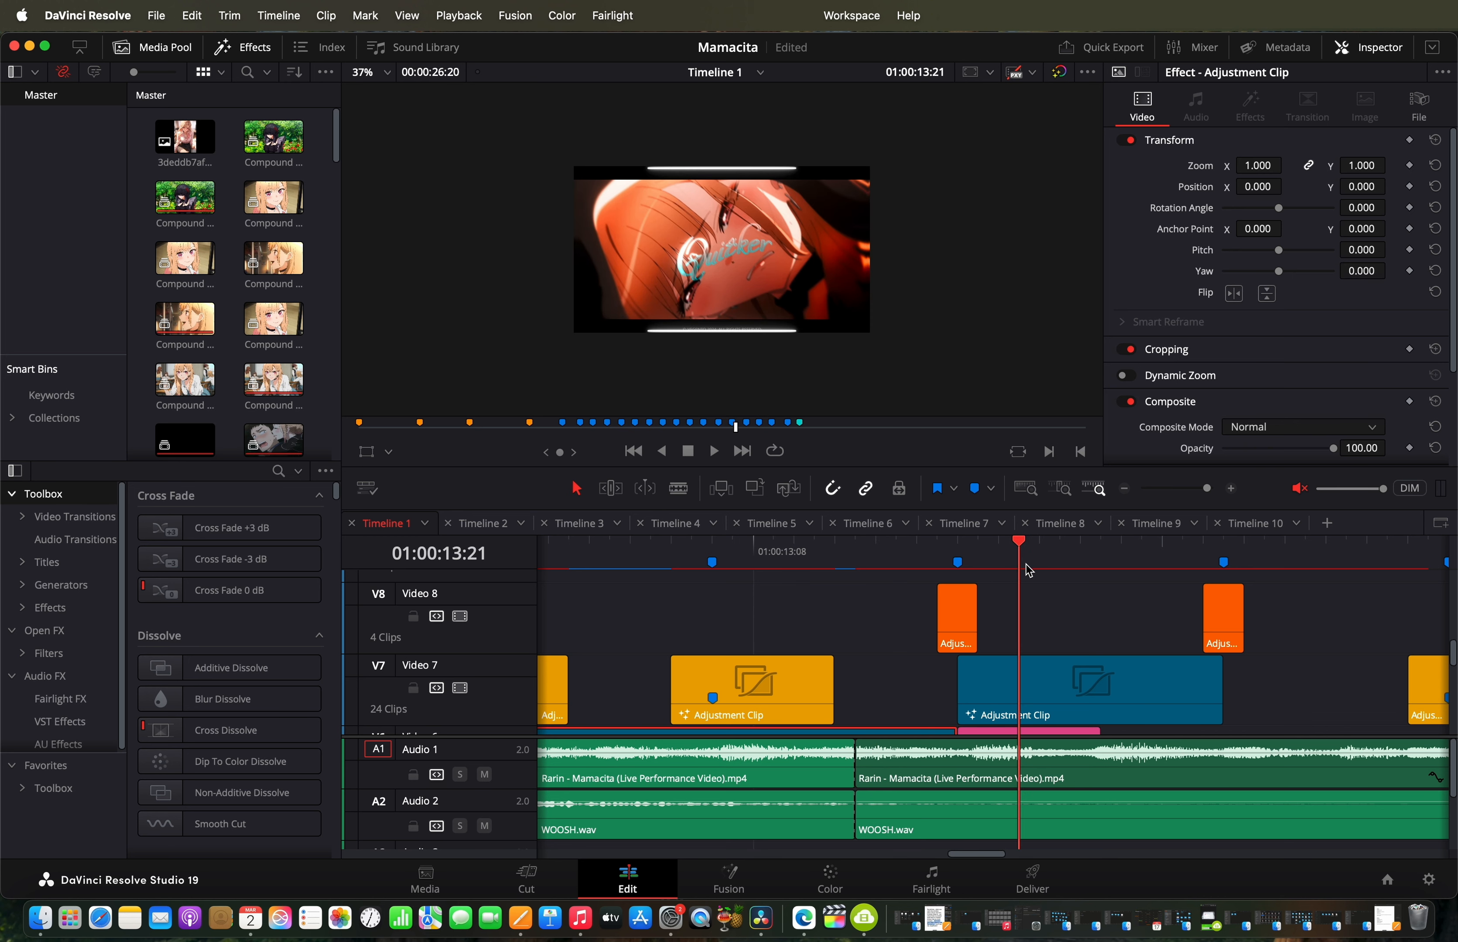
{"action": "left_click_drag", "start_coordinate": [942, 563], "coordinate": [1092, 567]}
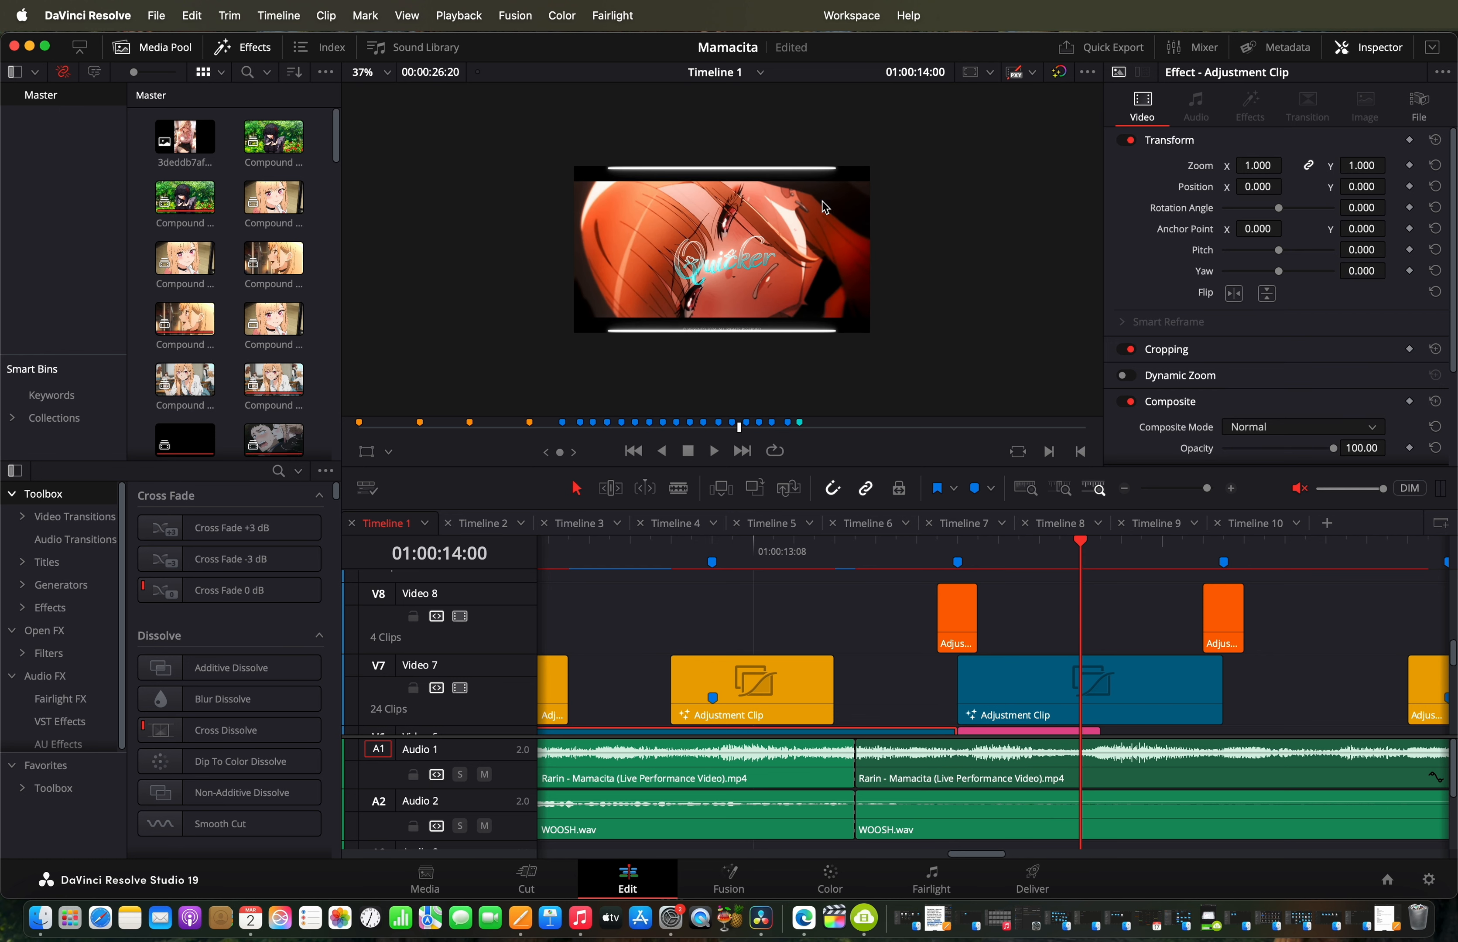
{"action": "left_click_drag", "start_coordinate": [1087, 561], "coordinate": [1115, 562]}
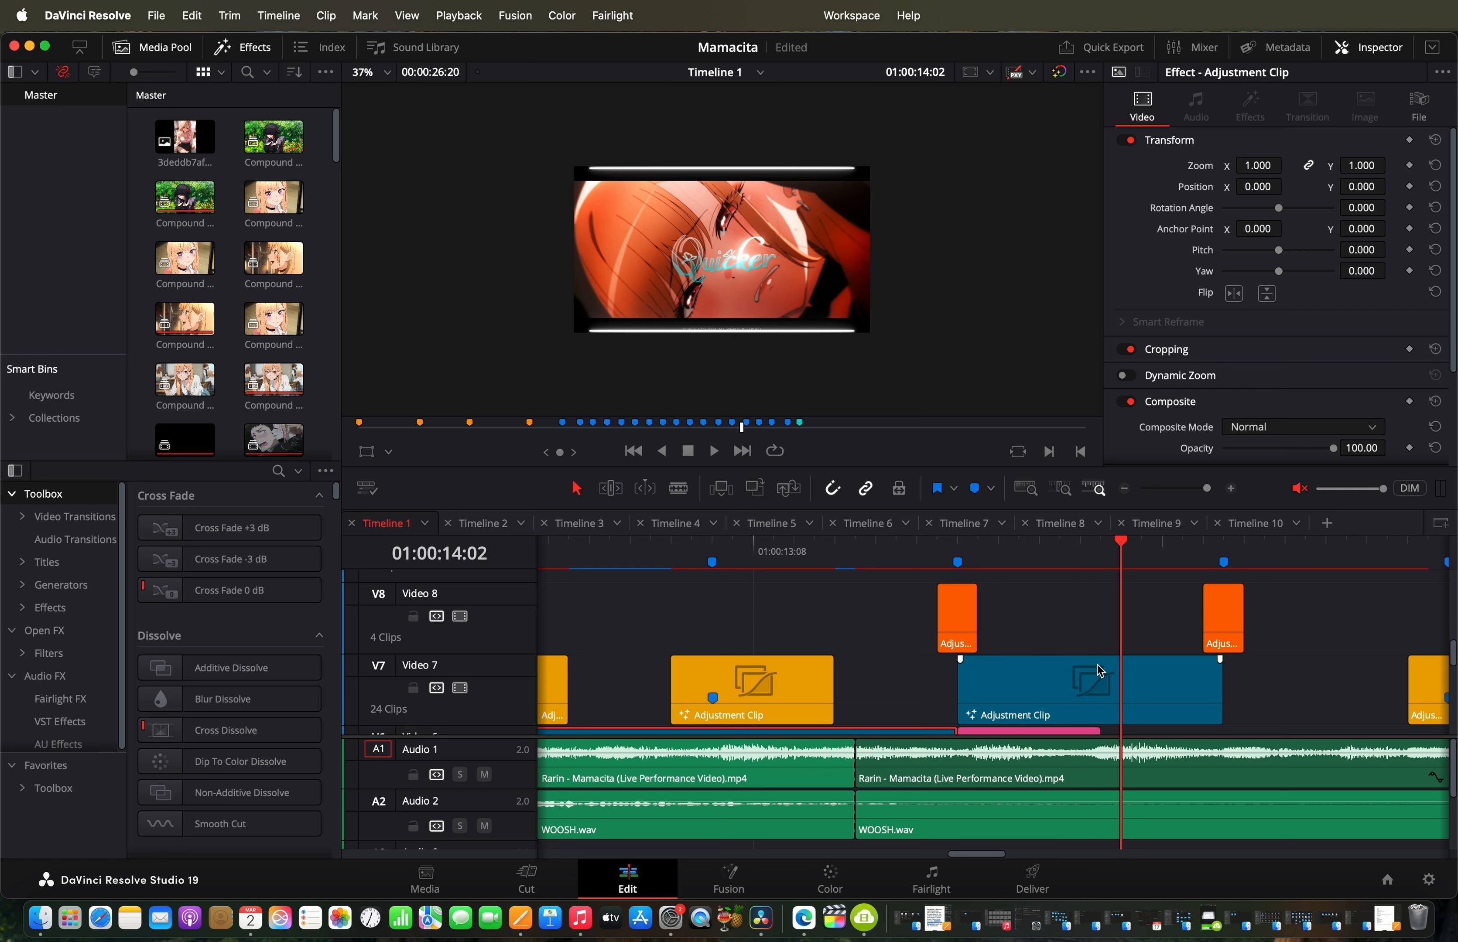
Step: Step backward and forward frame by frame through the Quicker text shot, ending at 01:00:14:00
{"action": "scroll", "coordinate": [1099, 671], "scroll_direction": "down", "scroll_amount": 3}
{"action": "key", "text": "Left"}
{"action": "key", "text": "Left"}
{"action": "key", "text": "Left"}
{"action": "key", "text": "Left"}
{"action": "key", "text": "Left"}
{"action": "key", "text": "Right"}
{"action": "key", "text": "Right"}
{"action": "key", "text": "Right"}
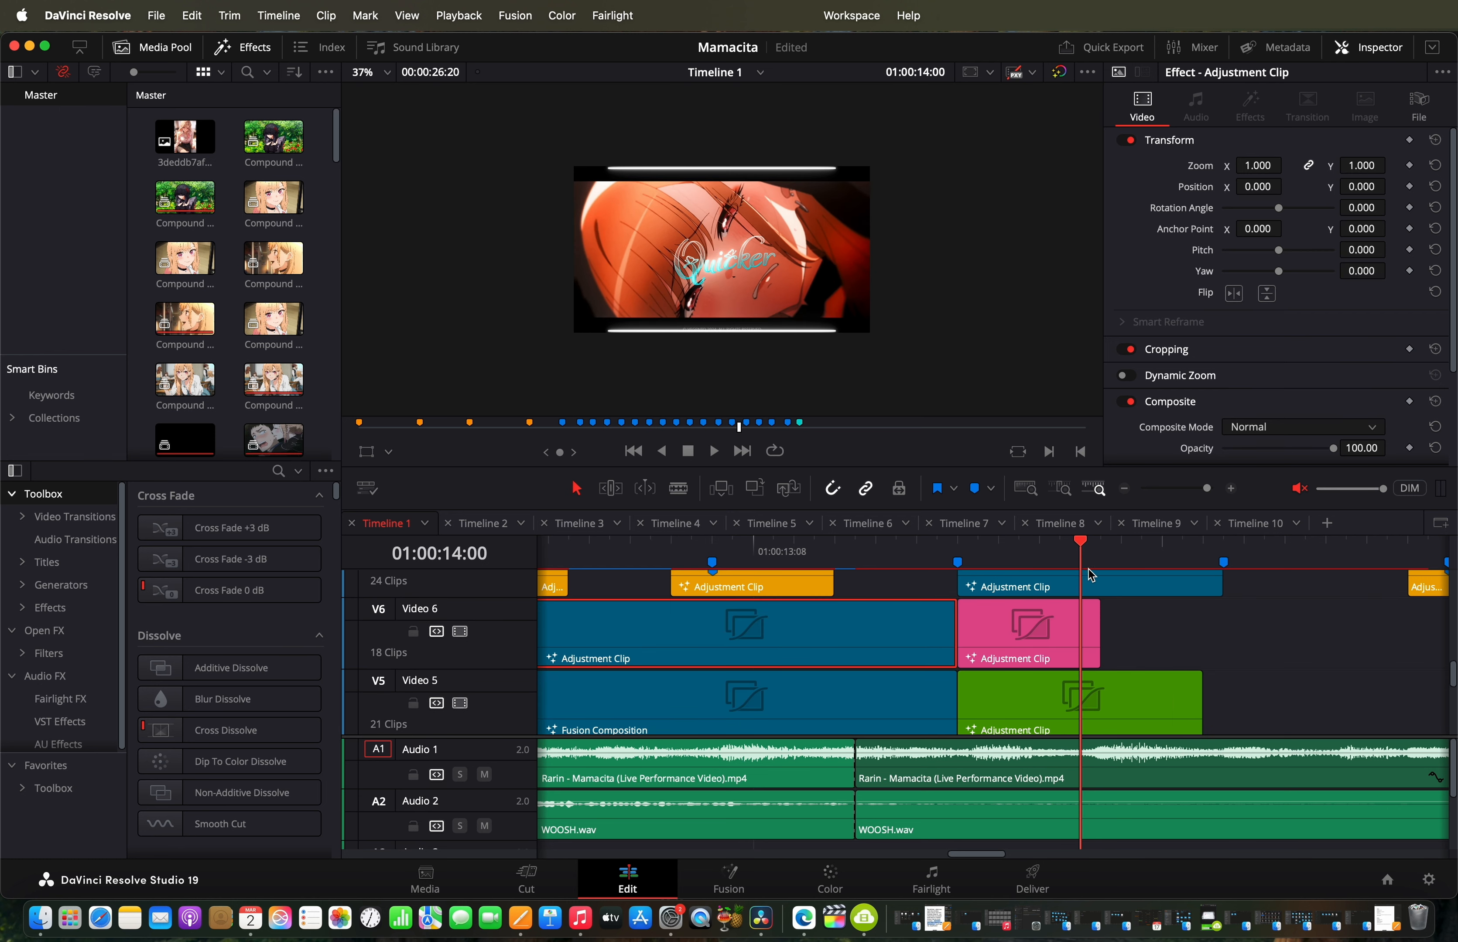
Step: Move the playhead to 01:00:14:03 and open the Adjustment Clip on the Video 7 track in Fusion
{"action": "left_click_drag", "start_coordinate": [1091, 575], "coordinate": [1140, 612]}
{"action": "scroll", "coordinate": [1136, 705], "scroll_direction": "up", "scroll_amount": 2}
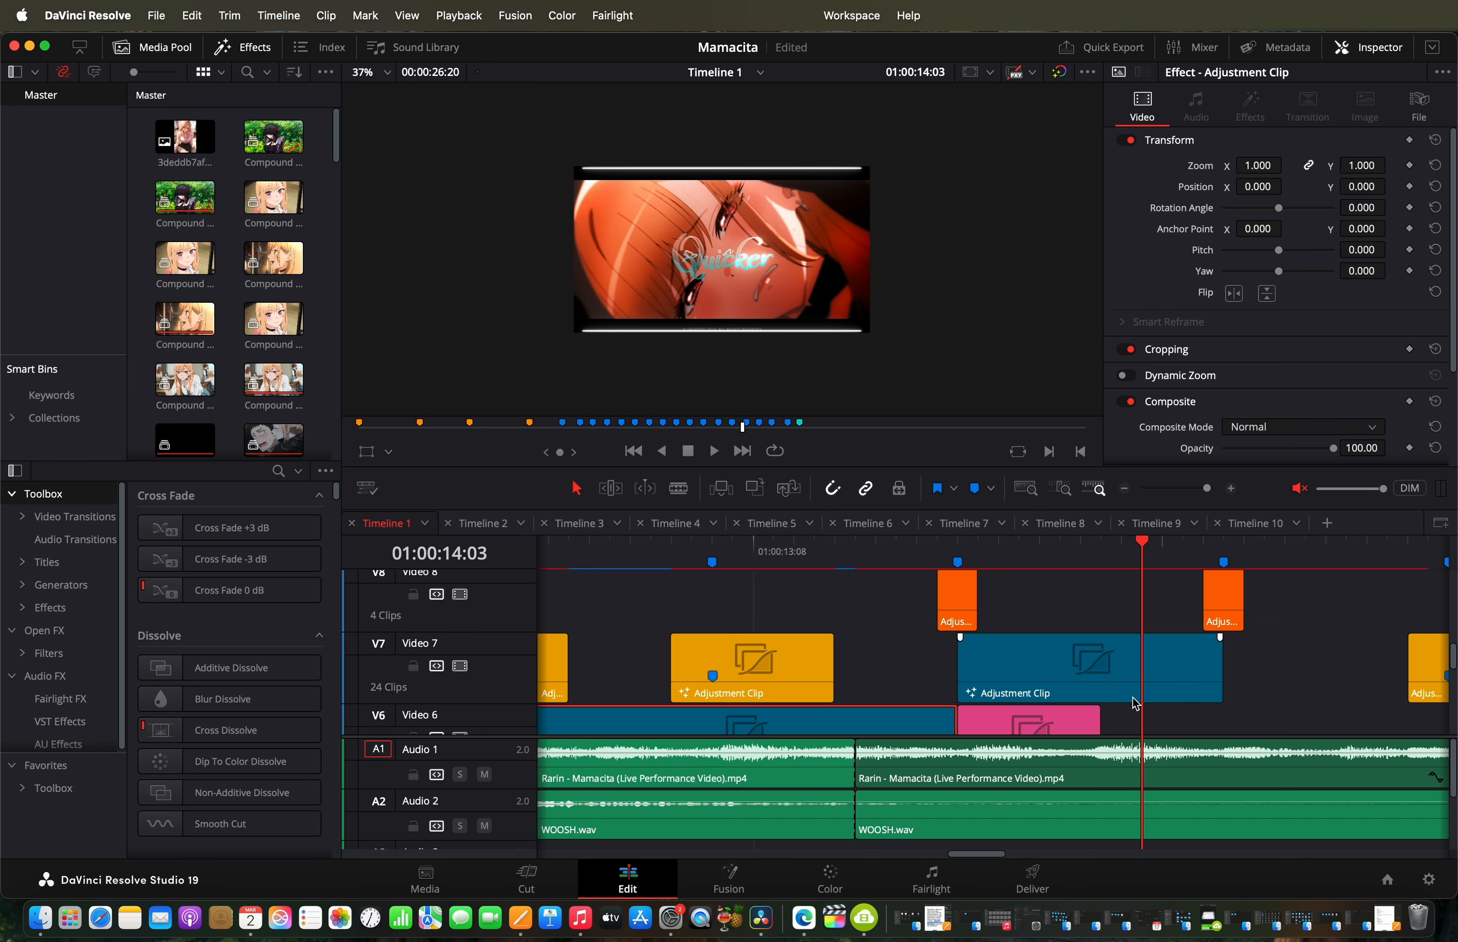
{"action": "left_click", "coordinate": [1132, 672]}
{"action": "right_click", "coordinate": [1132, 672]}
{"action": "left_click", "coordinate": [1216, 560]}
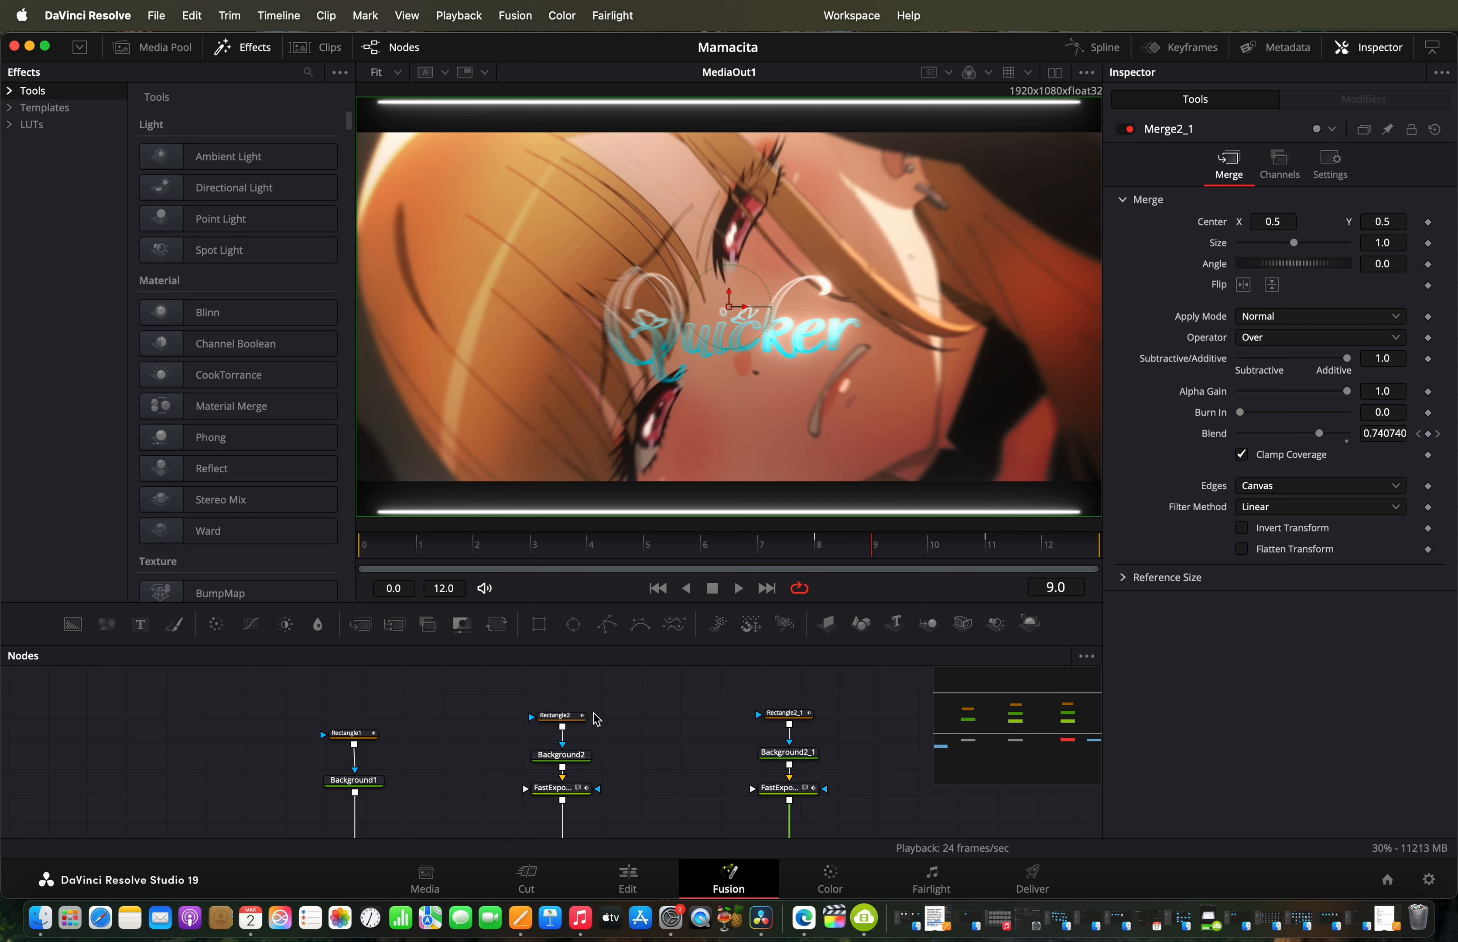
Step: Return to the edit timeline and open the Adjustment Clip on the Video 3 track above the Quicker shot in Fusion
{"action": "left_click", "coordinate": [641, 889]}
{"action": "scroll", "coordinate": [1137, 705], "scroll_direction": "down", "scroll_amount": 4}
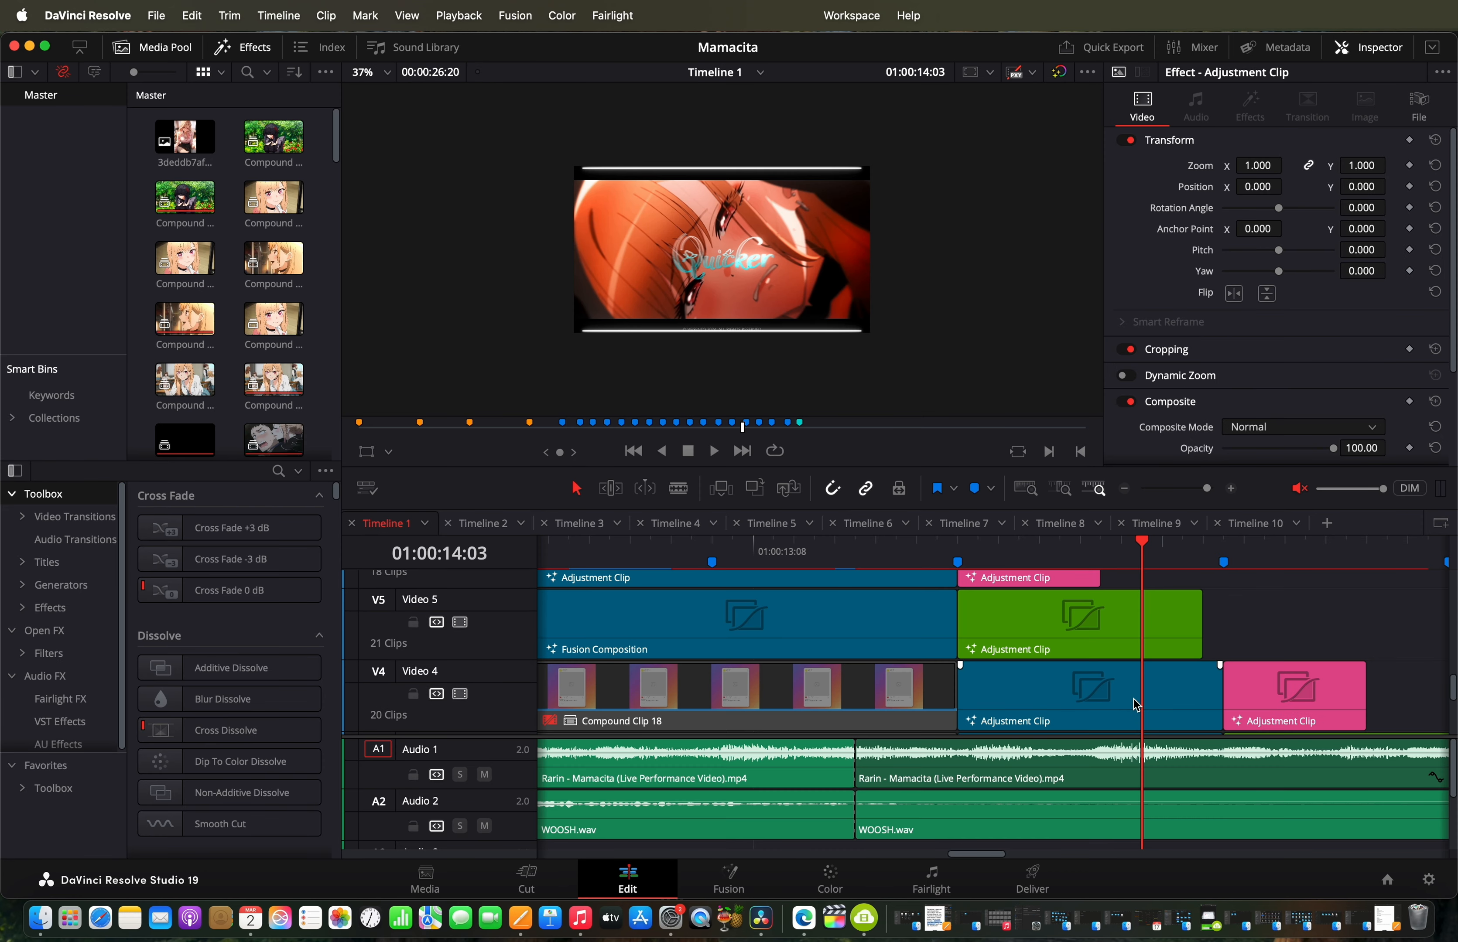
{"action": "scroll", "coordinate": [1122, 679], "scroll_direction": "down", "scroll_amount": 4}
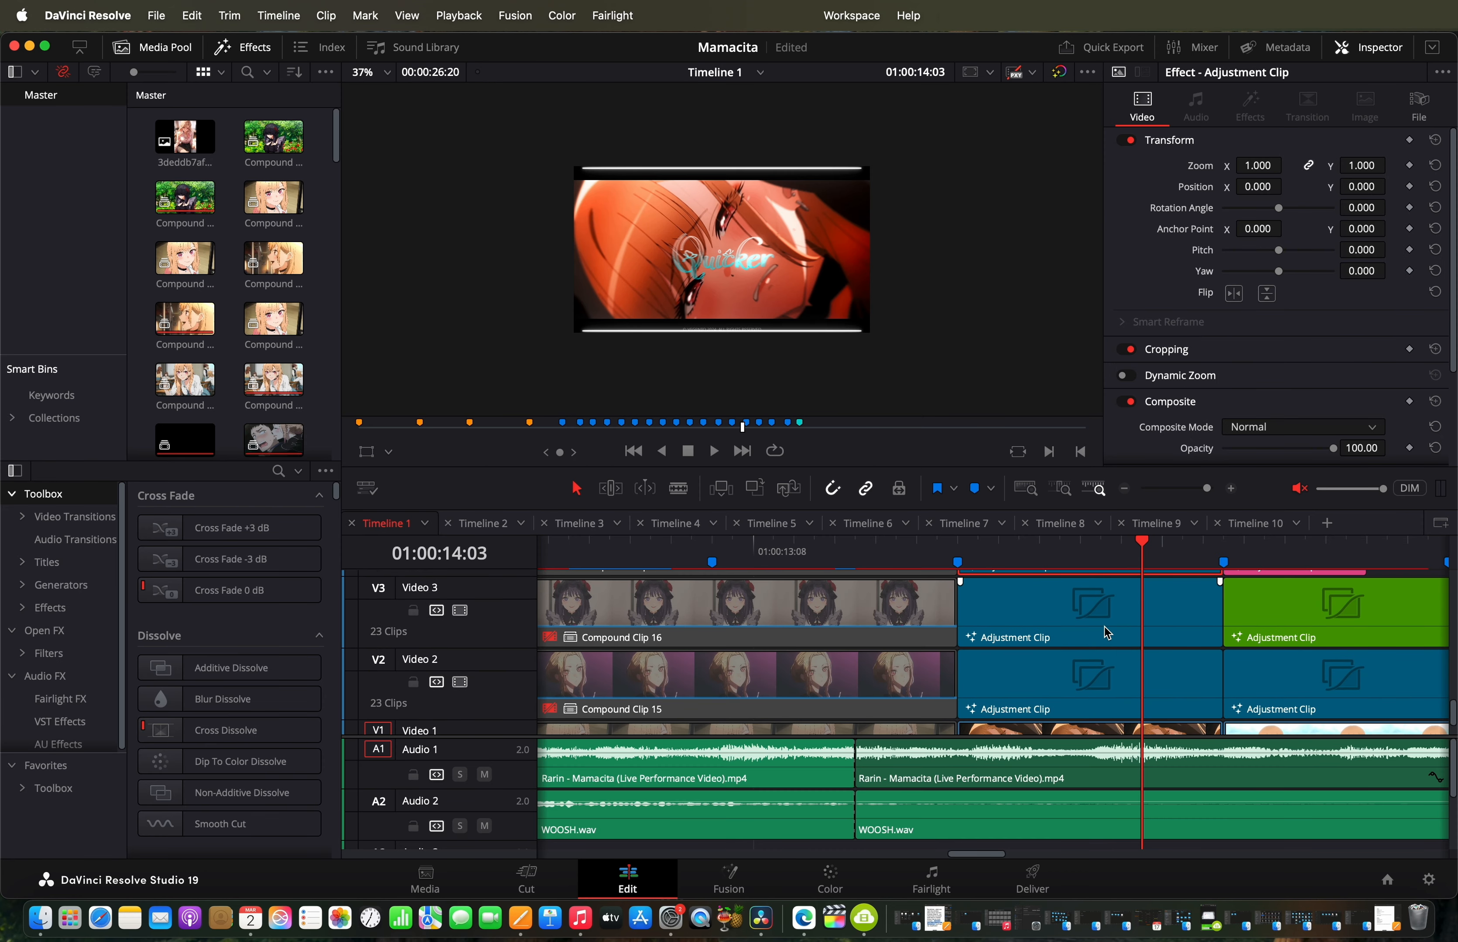
{"action": "left_click", "coordinate": [1107, 634]}
{"action": "right_click", "coordinate": [1108, 634]}
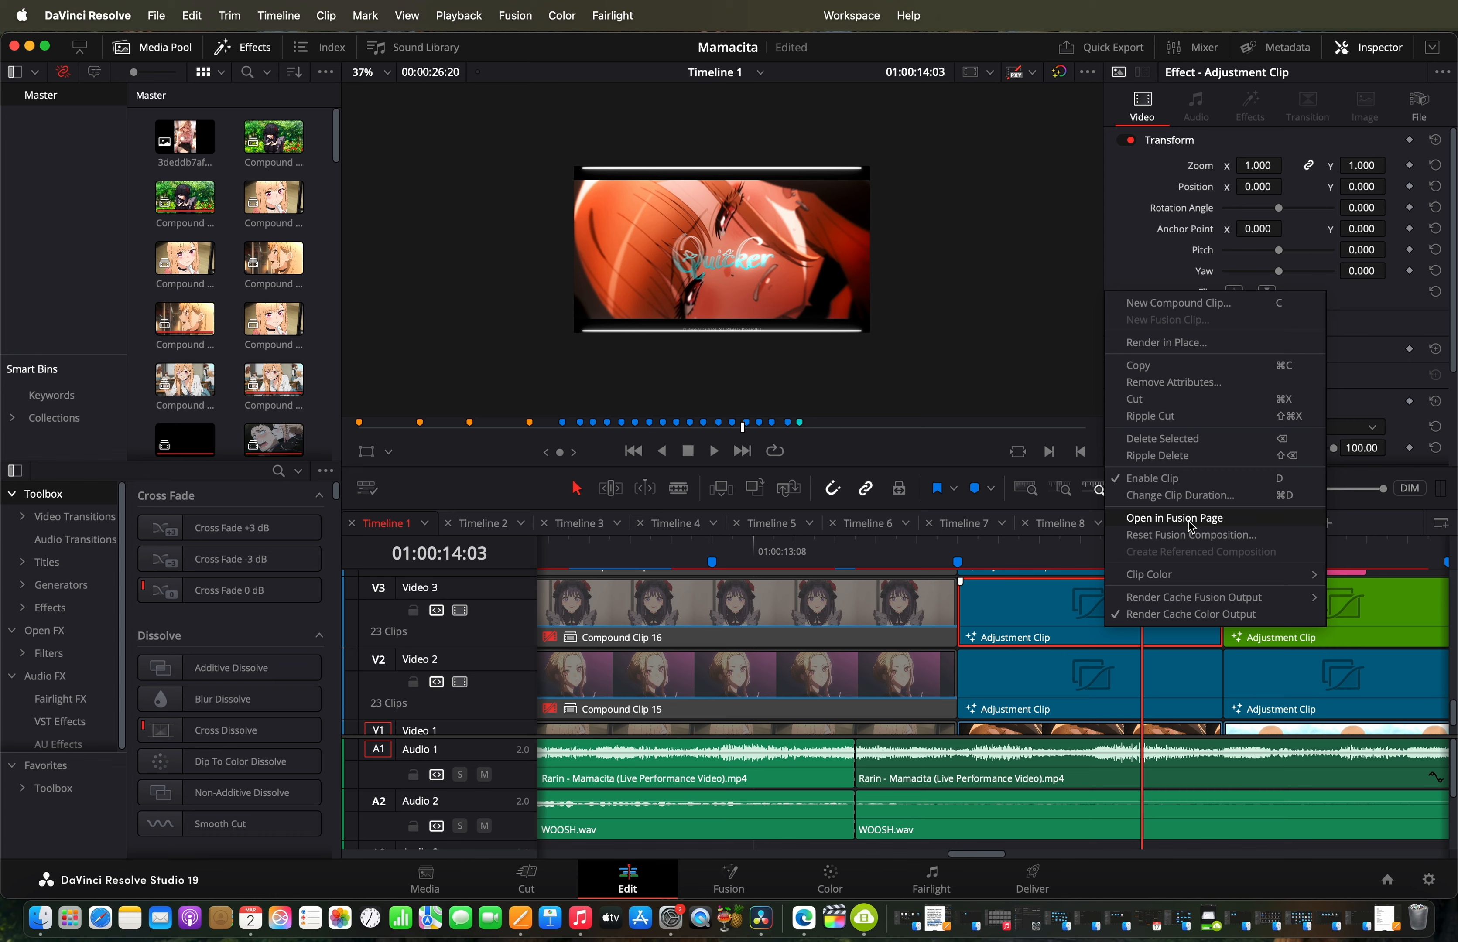
{"action": "left_click", "coordinate": [1174, 518]}
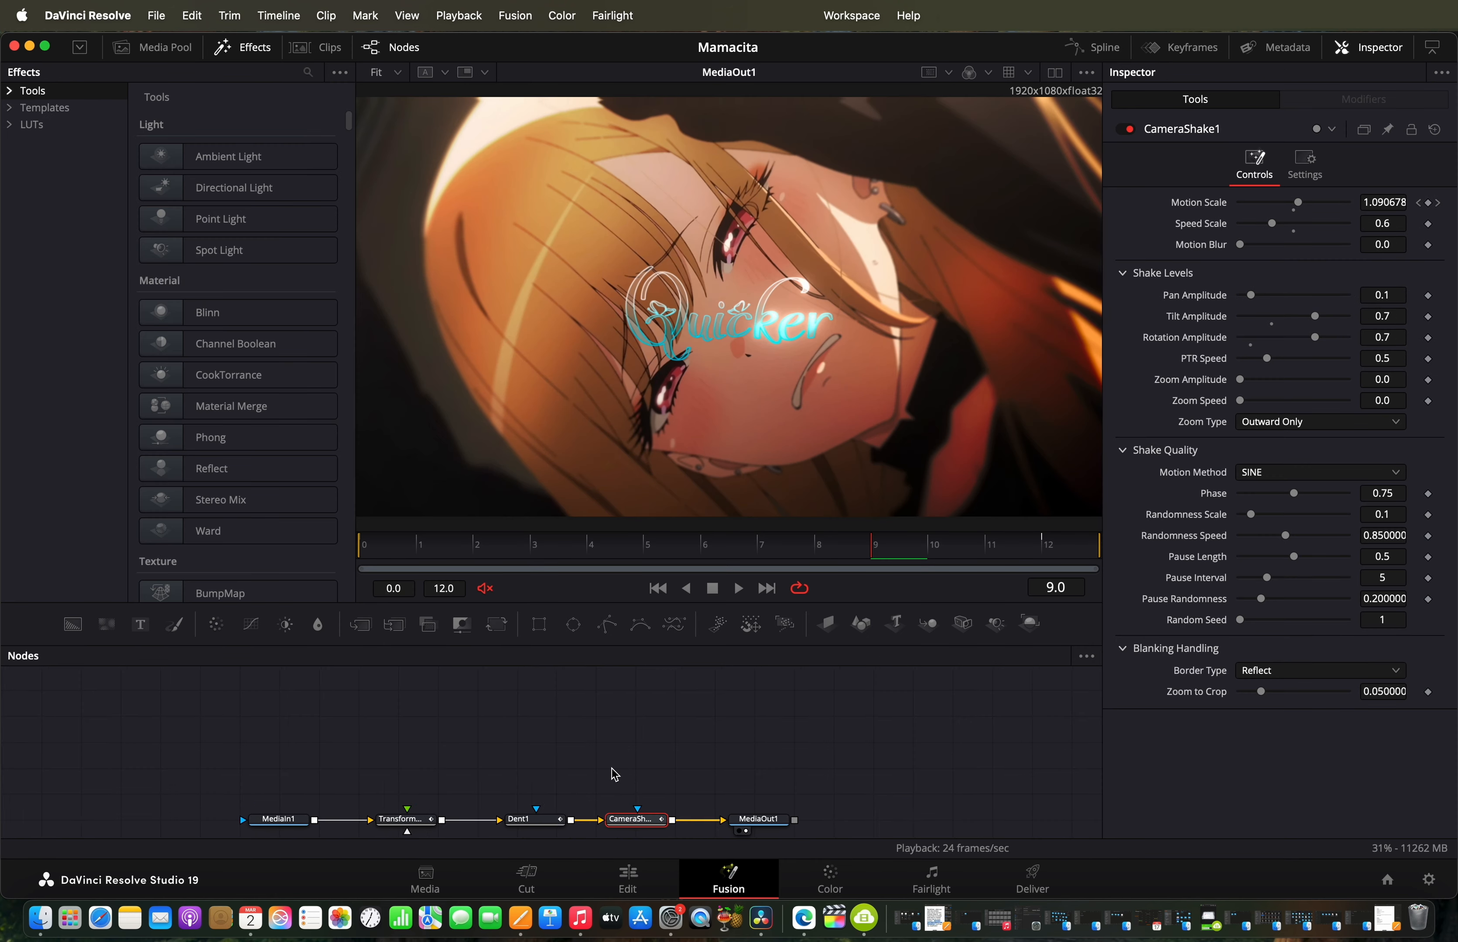
Step: Return to the edit timeline and open the Adjustment Clip on the Video 2 track above the Quicker shot in Fusion
{"action": "left_click", "coordinate": [628, 880]}
{"action": "right_click", "coordinate": [1144, 693]}
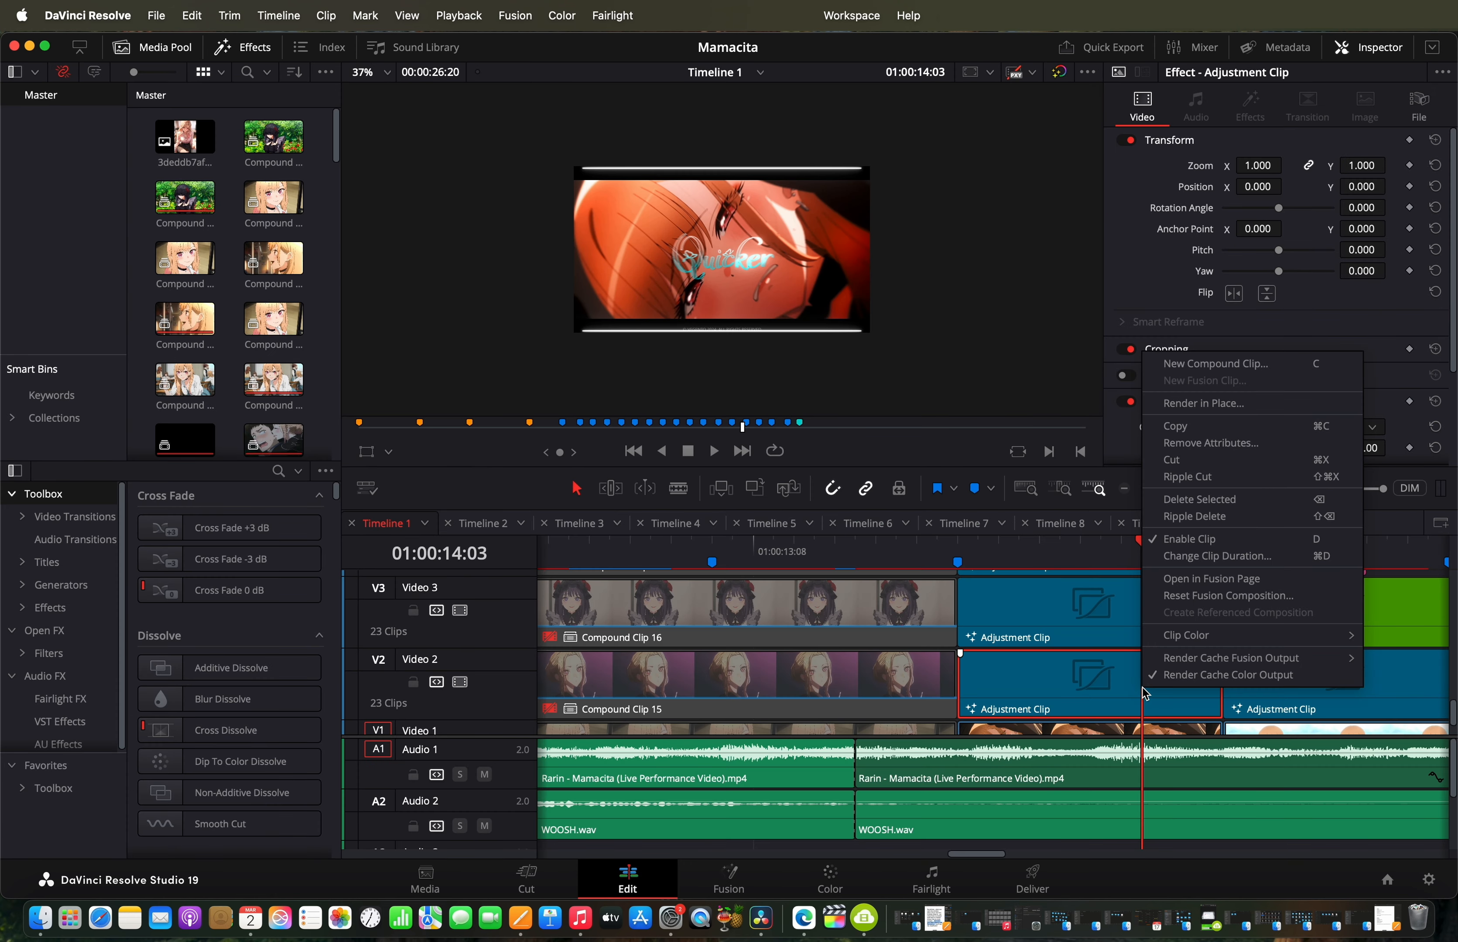
{"action": "left_click", "coordinate": [1219, 580]}
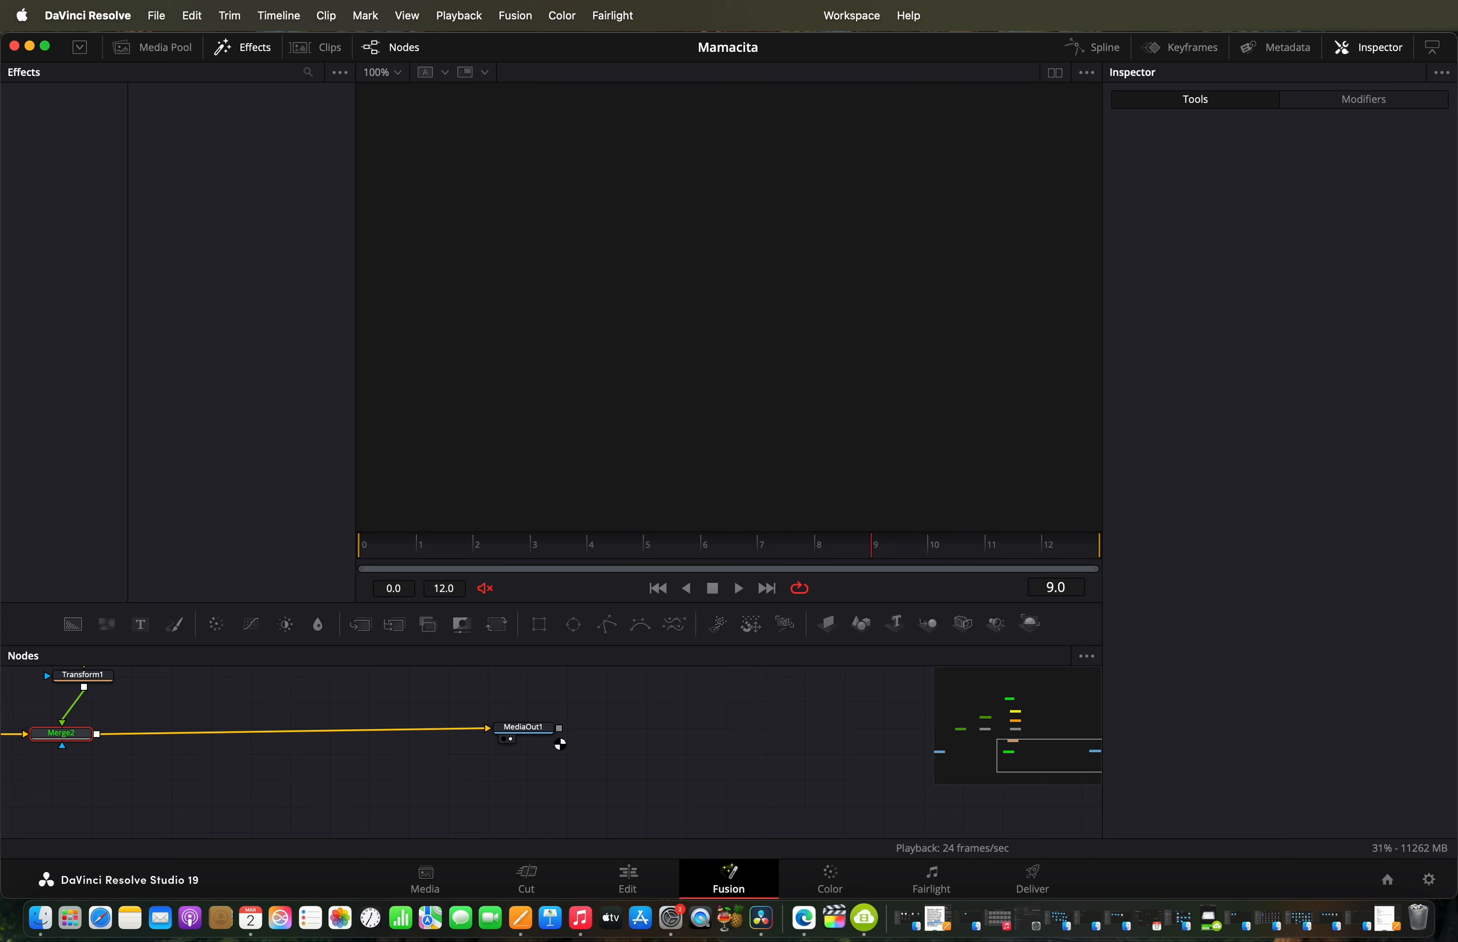
Step: Preview the Merge3 output that combines the Quicker text nodes, and select its Text1_1 input node before reselecting Merge3
{"action": "scroll", "coordinate": [556, 744], "scroll_direction": "left", "scroll_amount": 7}
{"action": "scroll", "coordinate": [556, 744], "scroll_direction": "up", "scroll_amount": 3}
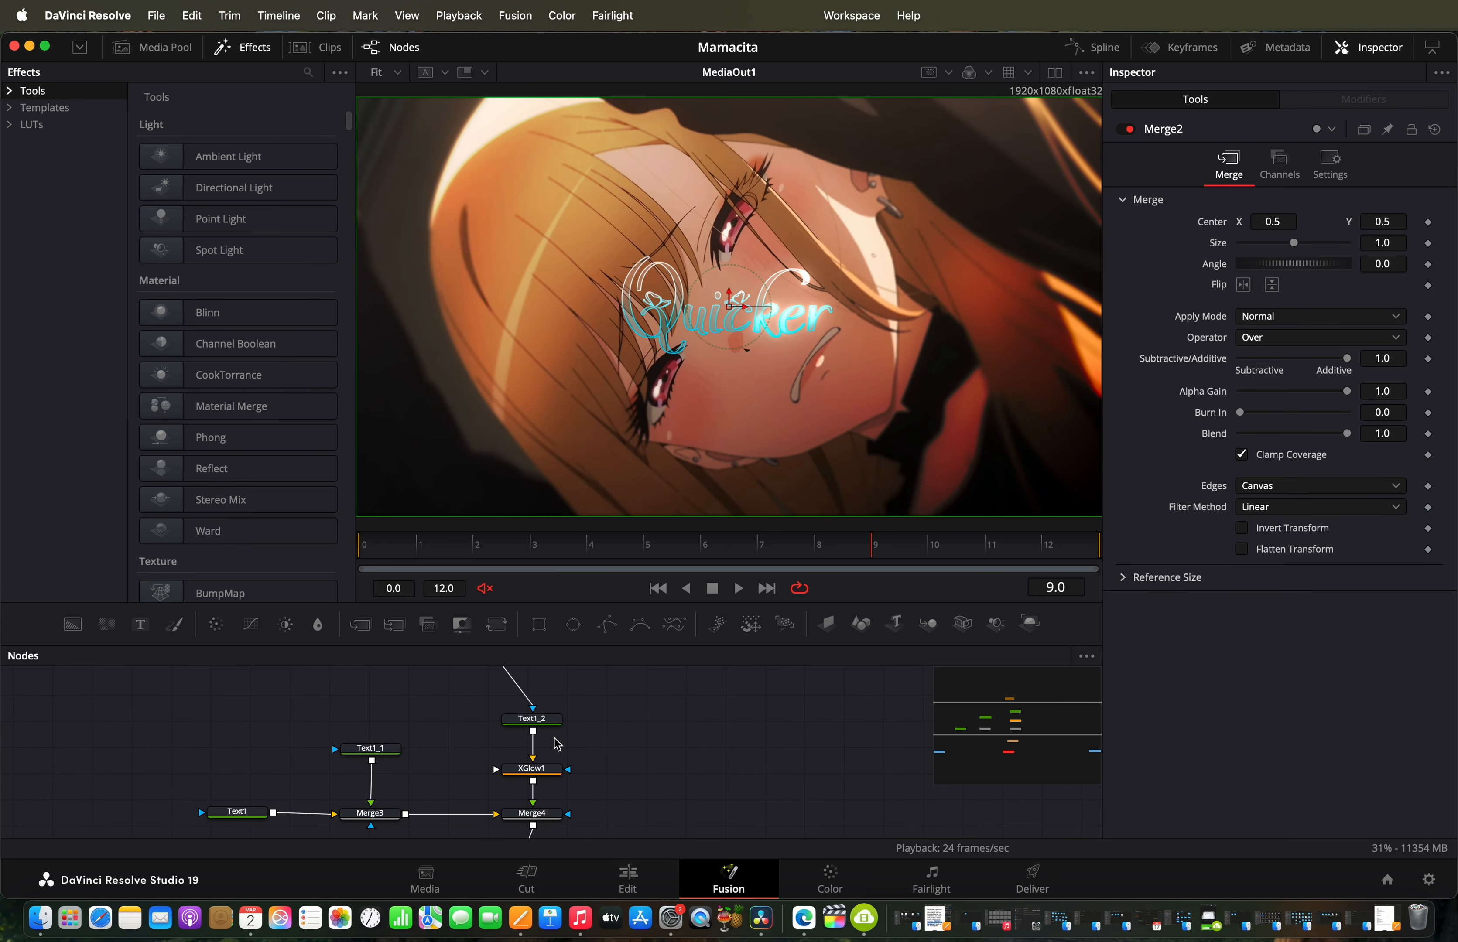
{"action": "scroll", "coordinate": [409, 762], "scroll_direction": "left", "scroll_amount": 3}
{"action": "scroll", "coordinate": [409, 763], "scroll_direction": "down", "scroll_amount": 3}
{"action": "left_click", "coordinate": [438, 781]}
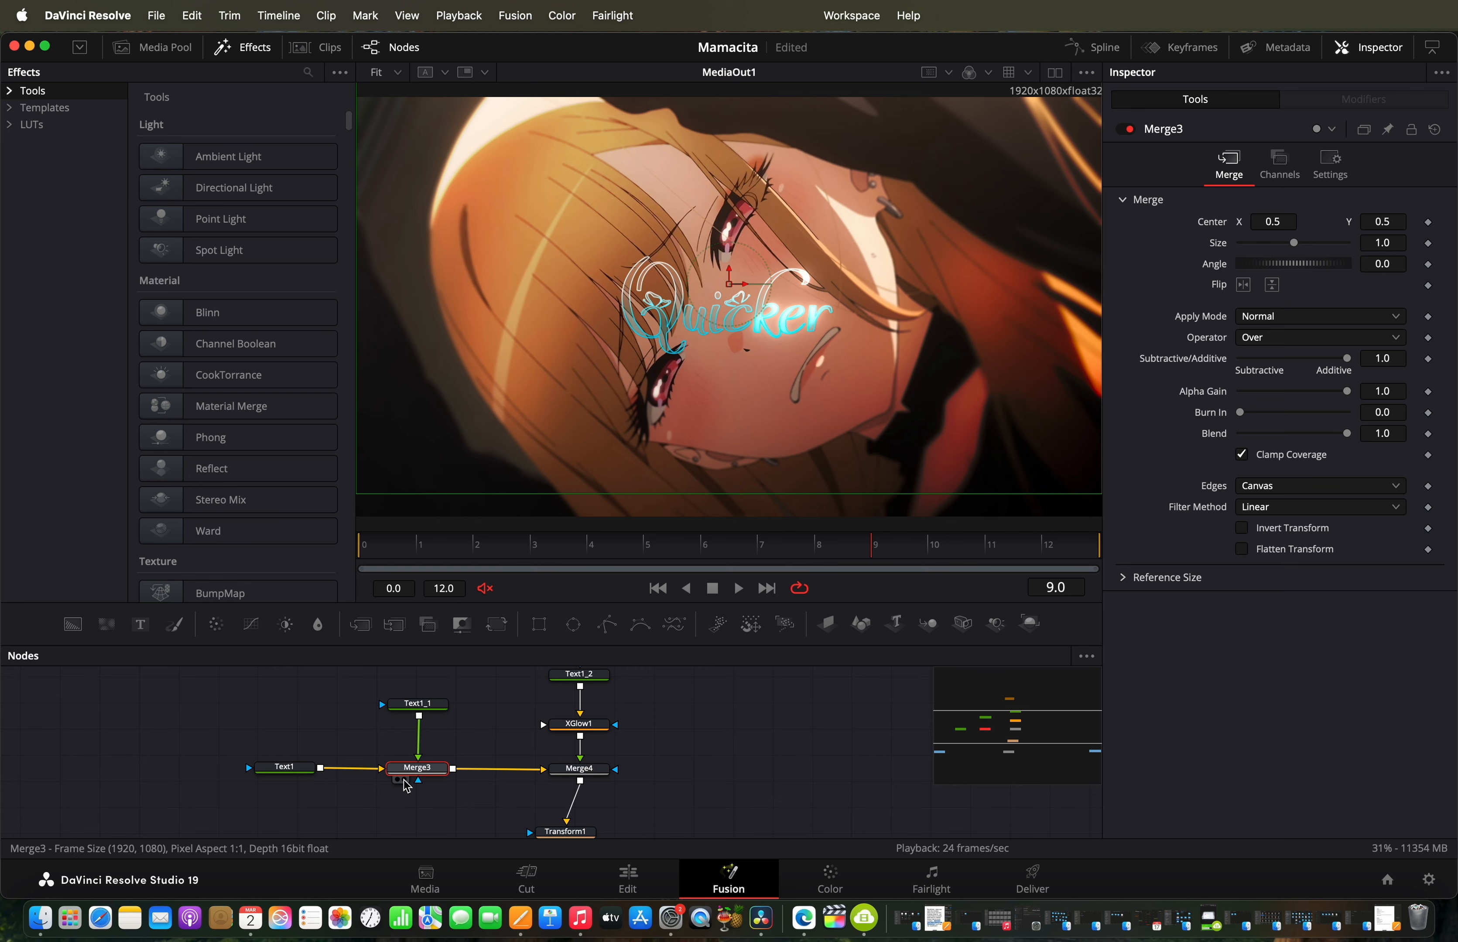
{"action": "left_click", "coordinate": [405, 781]}
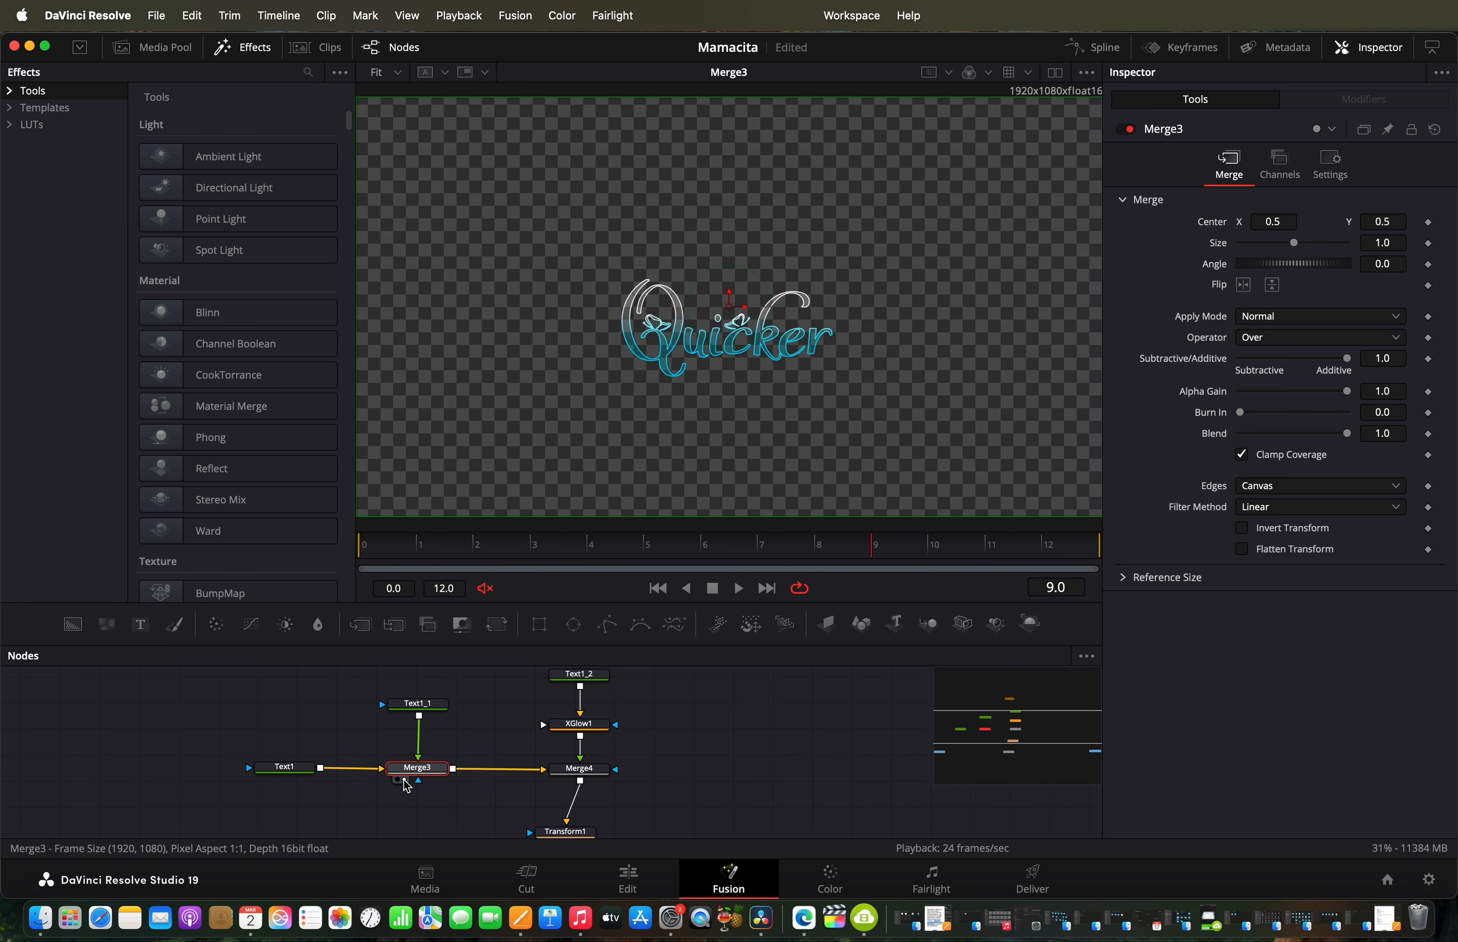
{"action": "left_click", "coordinate": [427, 708]}
{"action": "left_click", "coordinate": [428, 771]}
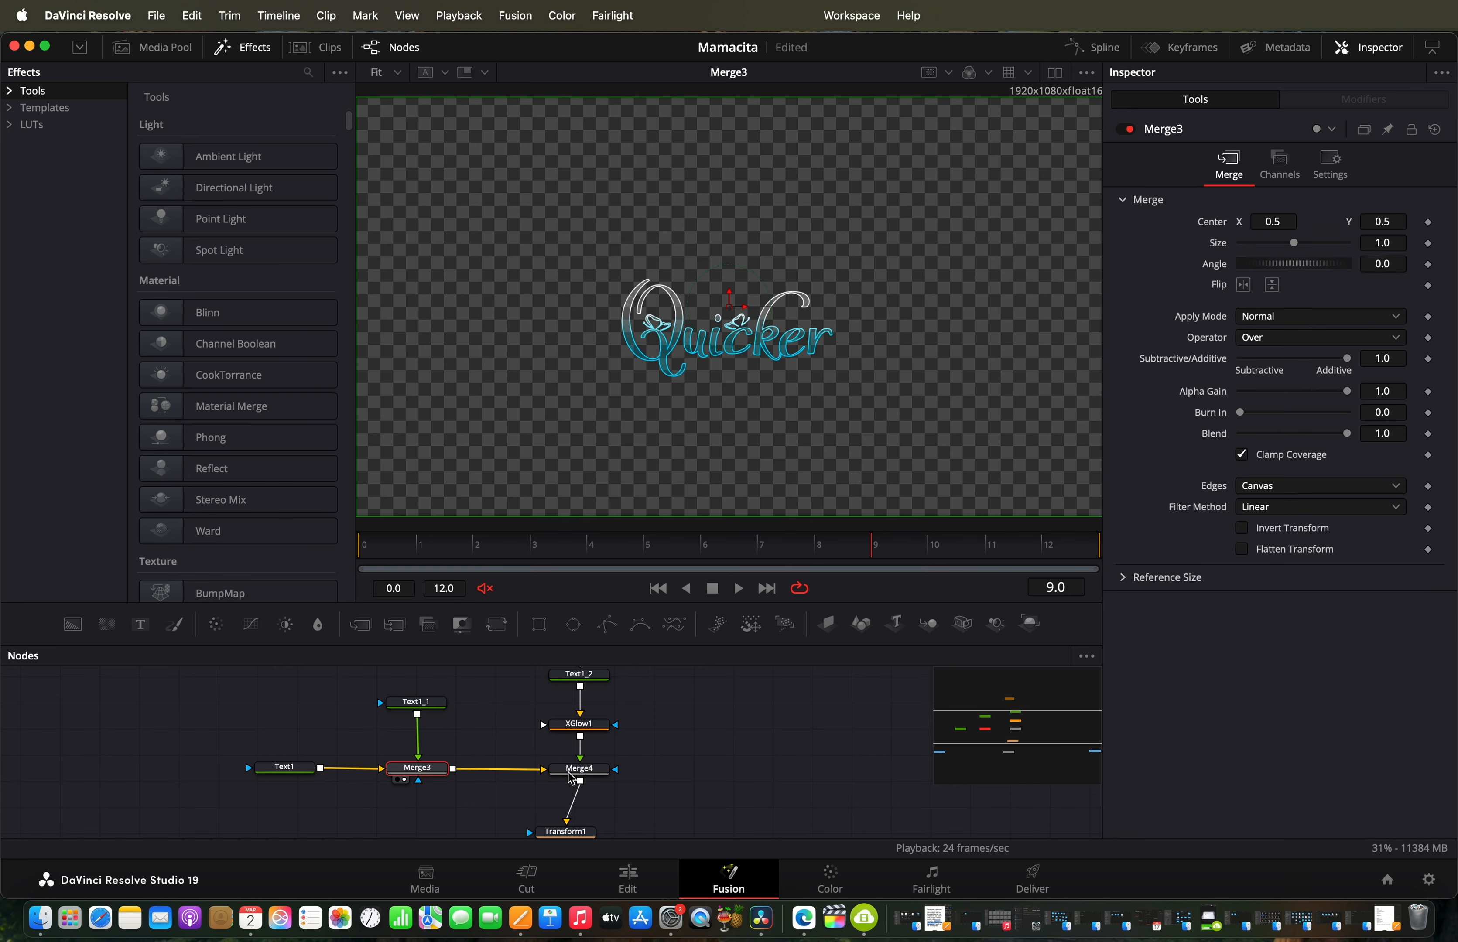
Step: Select the Text1 node and preview its output alone, and switch the viewer back to Merge3 to compare
{"action": "scroll", "coordinate": [490, 783], "scroll_direction": "right", "scroll_amount": 3}
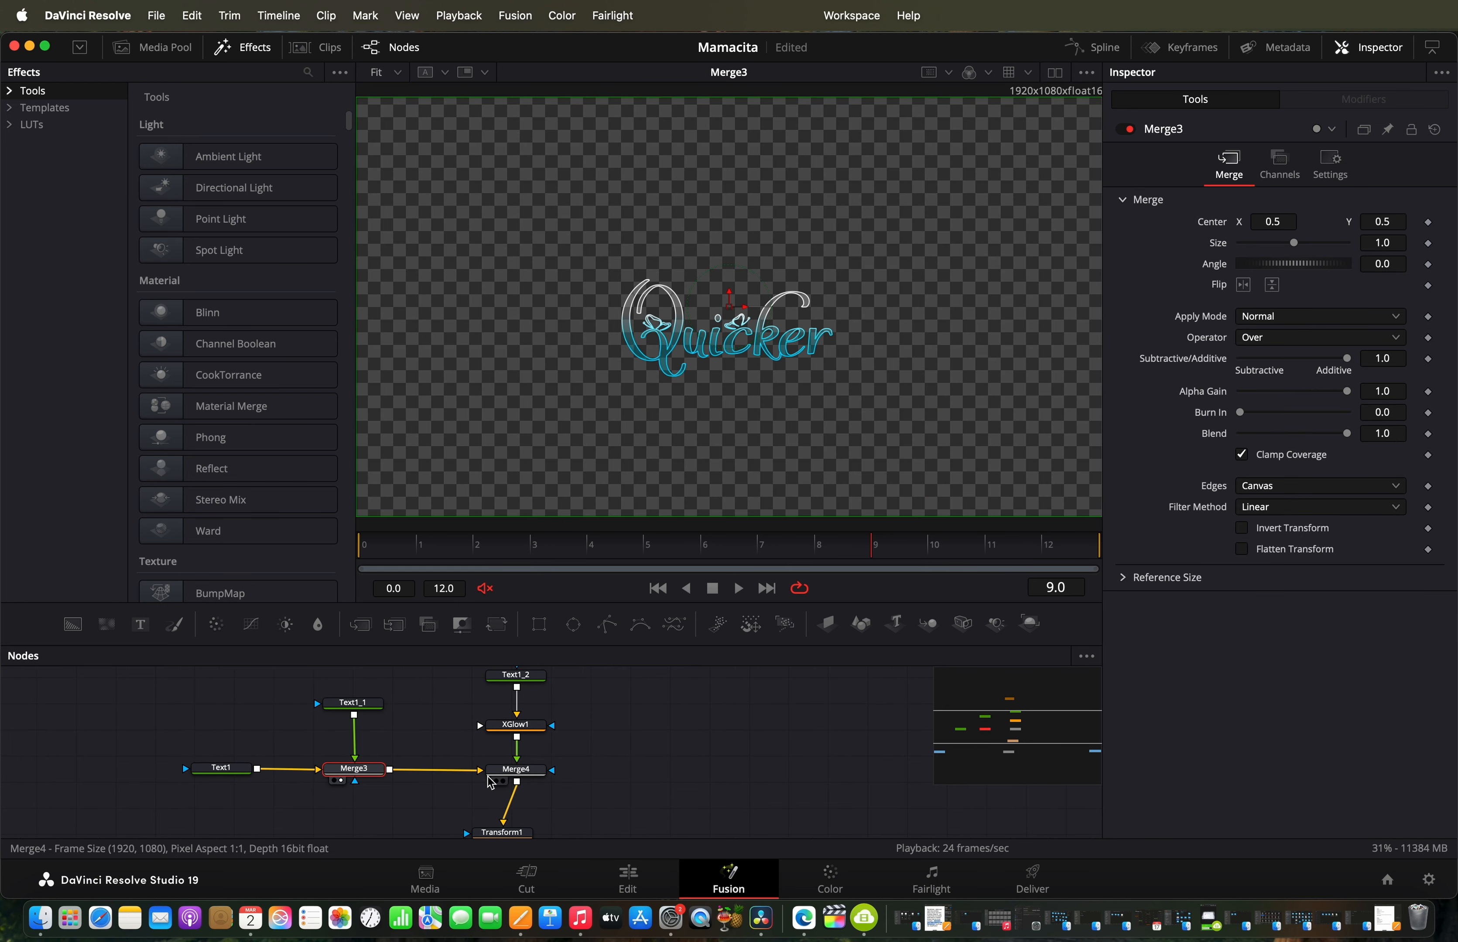
{"action": "left_click", "coordinate": [221, 770]}
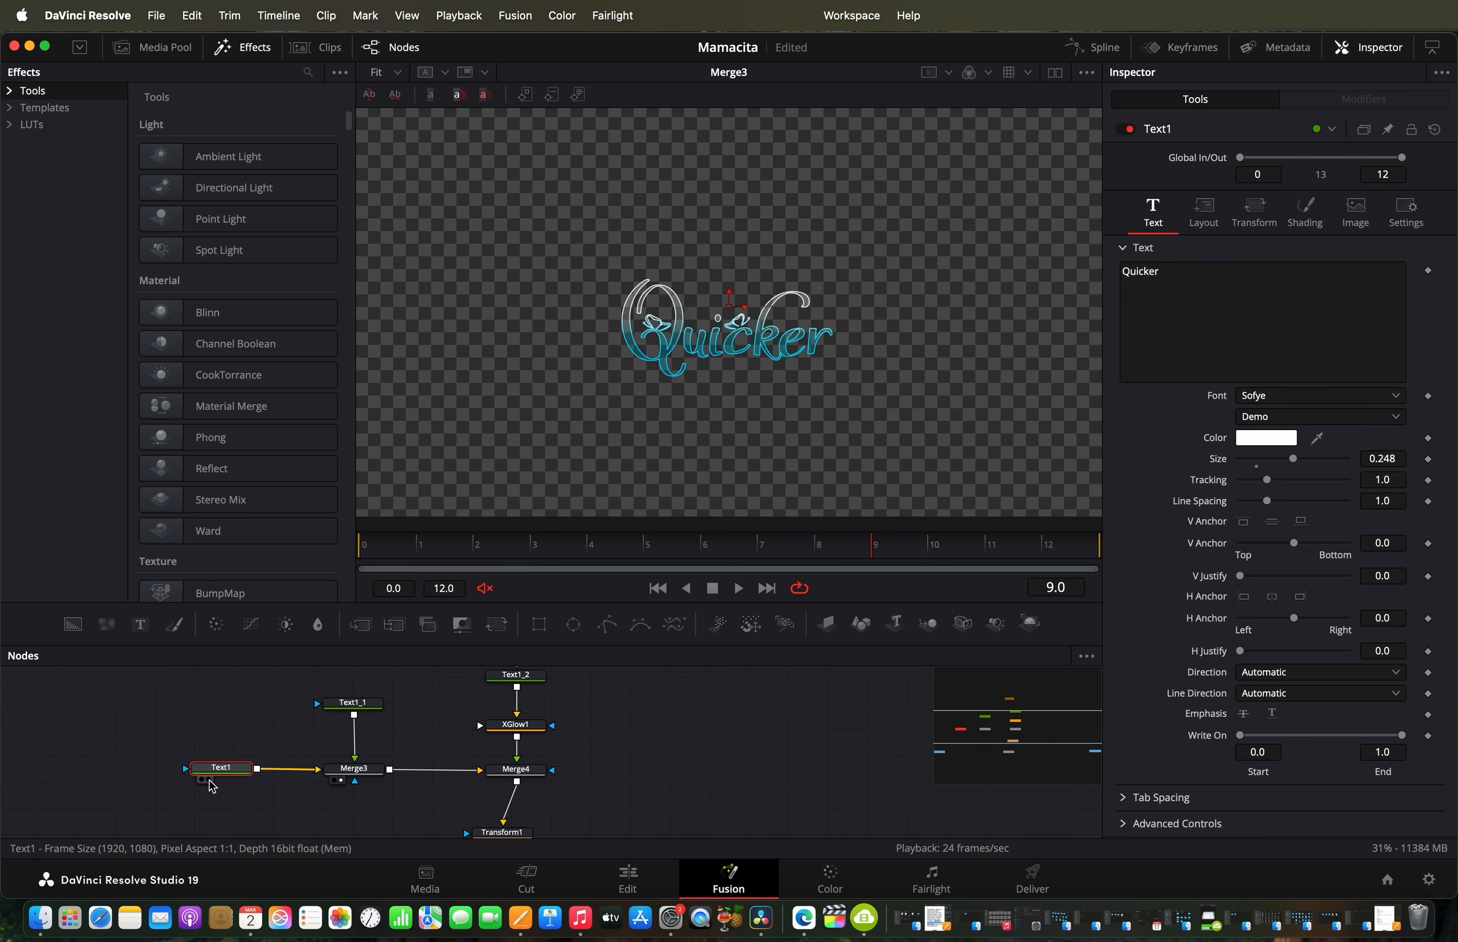
{"action": "left_click", "coordinate": [209, 782]}
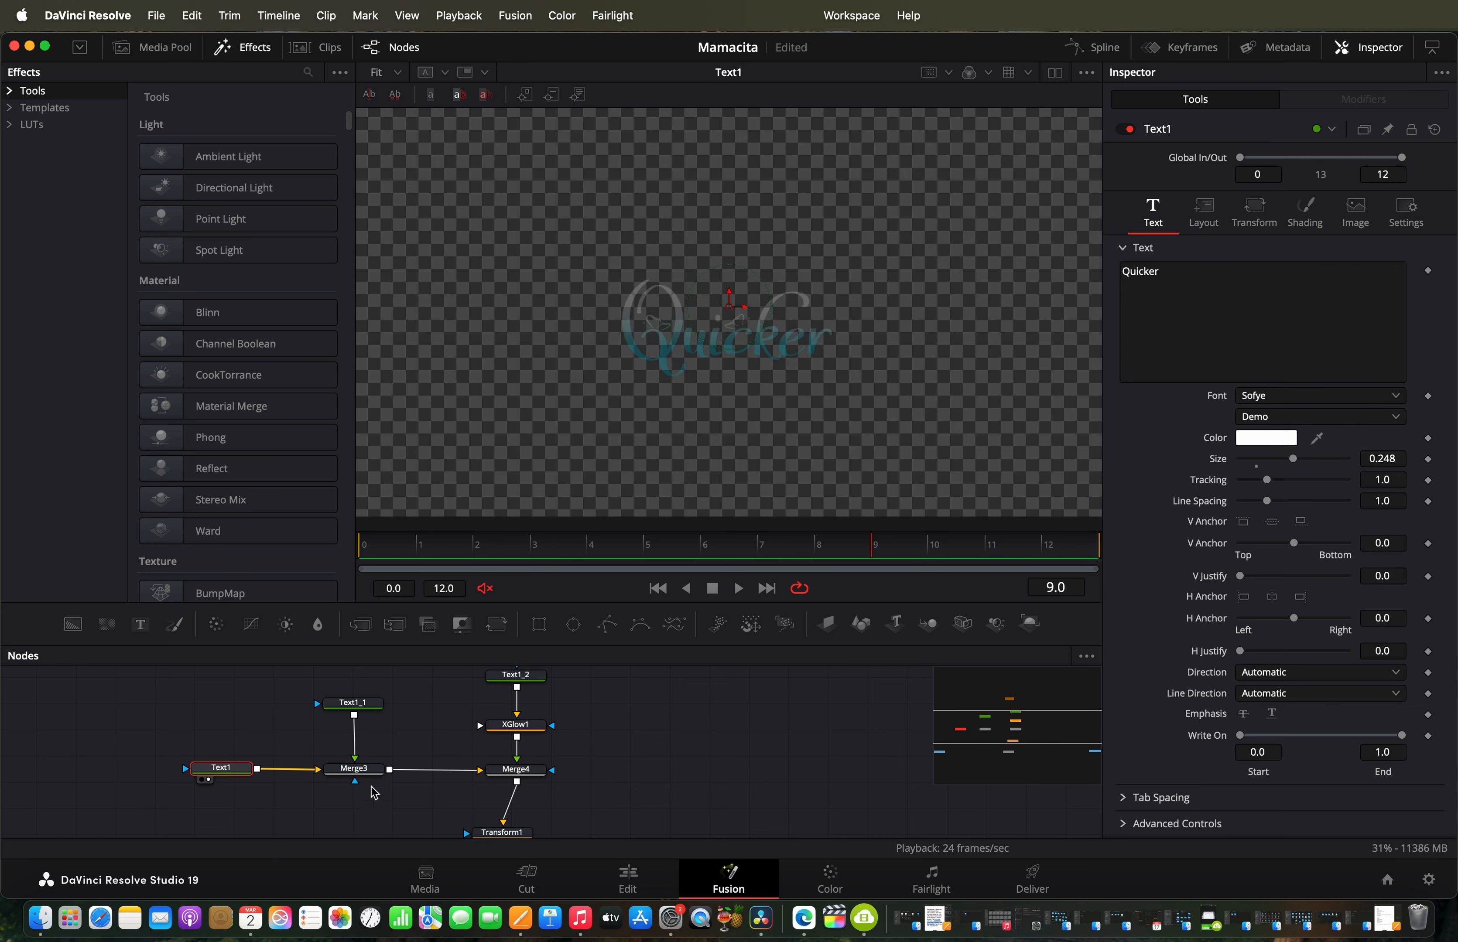
{"action": "left_click", "coordinate": [339, 781]}
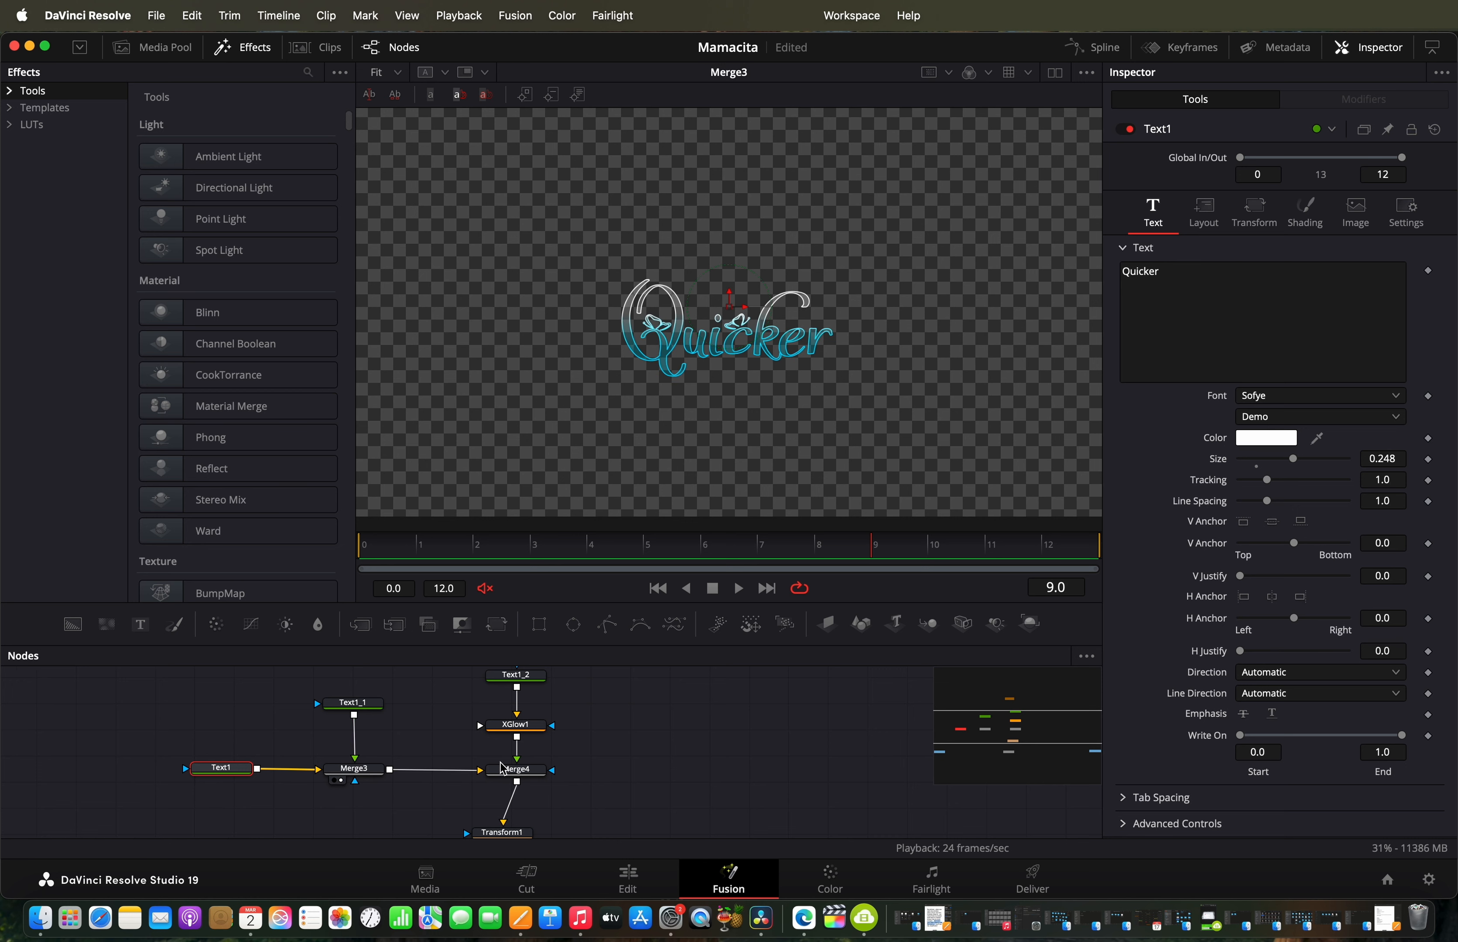
Step: Preview the Merge4 output and scrub the glow sweeping across the Quicker text through frame 6 to frame 12
{"action": "scroll", "coordinate": [502, 770], "scroll_direction": "right", "scroll_amount": 3}
{"action": "left_click", "coordinate": [430, 782]}
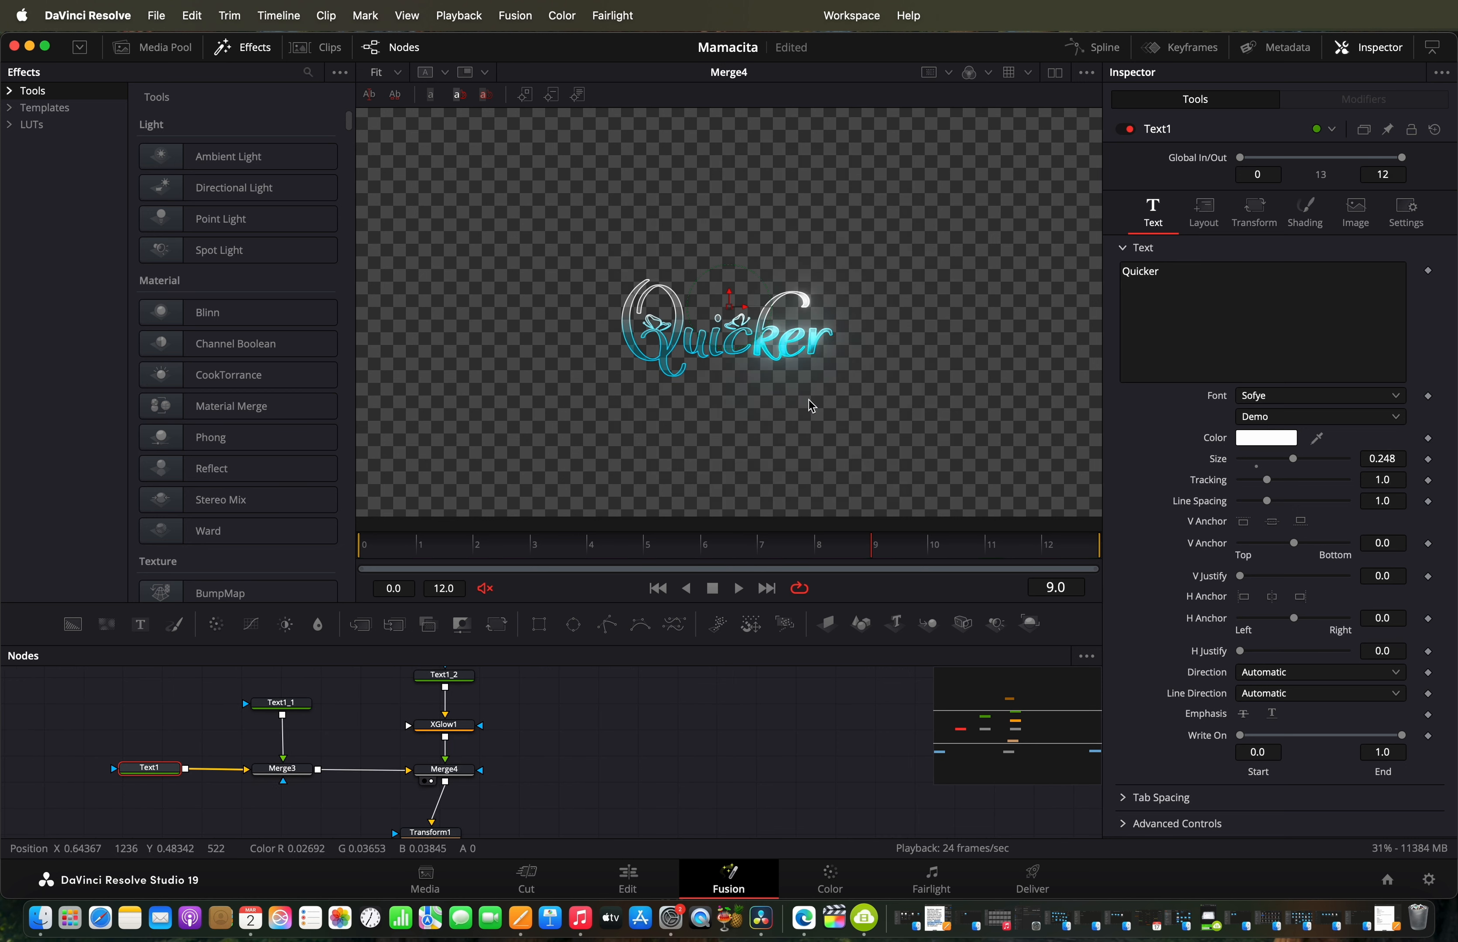
{"action": "left_click_drag", "start_coordinate": [653, 558], "coordinate": [707, 550]}
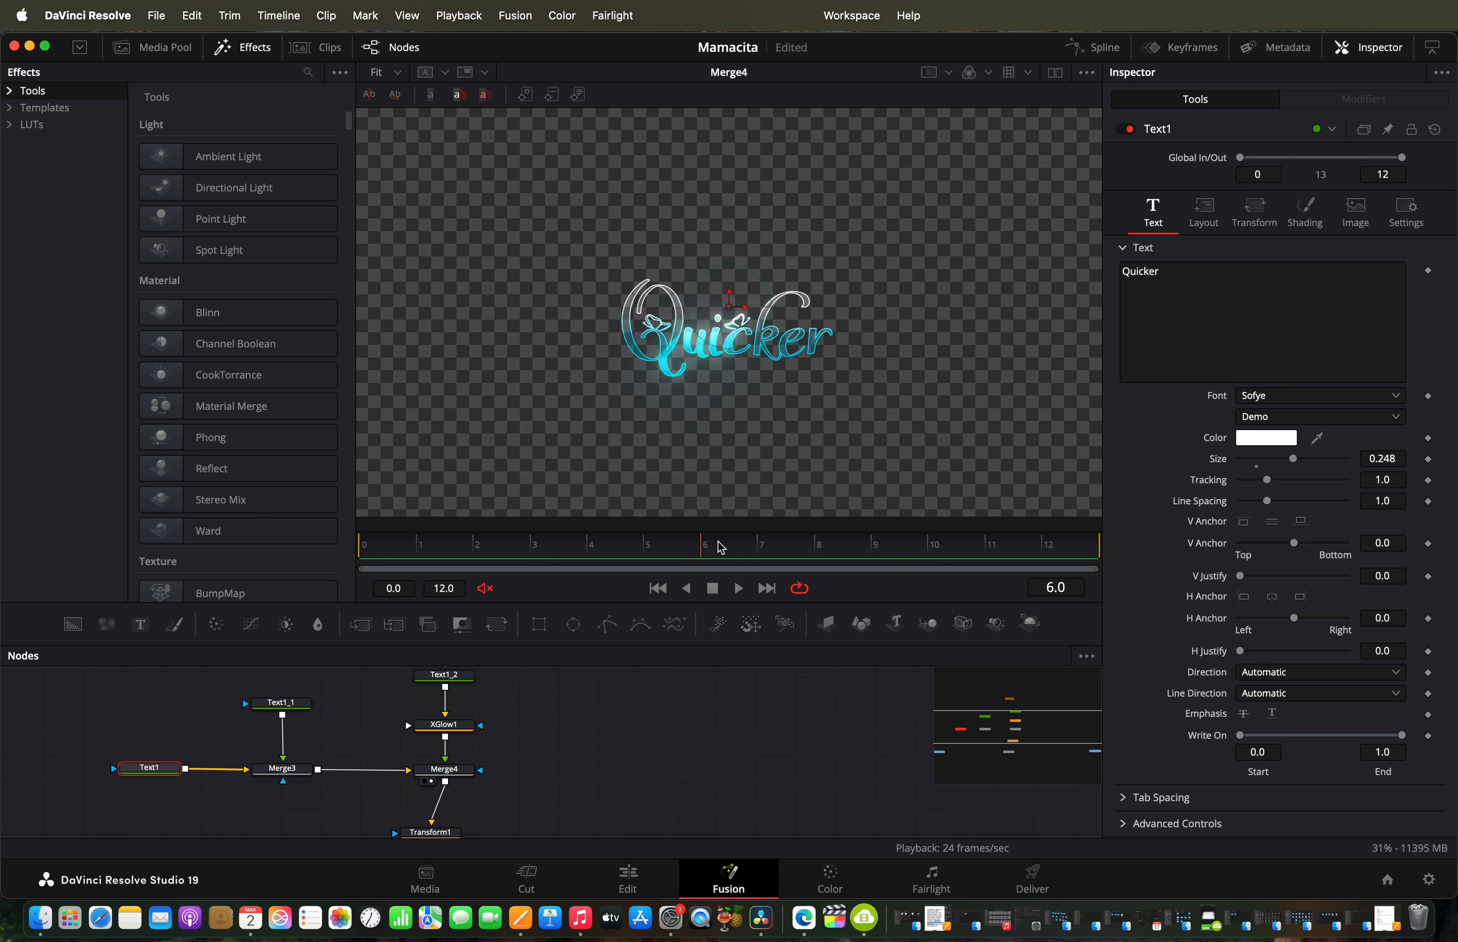
{"action": "left_click_drag", "start_coordinate": [876, 549], "coordinate": [1077, 490]}
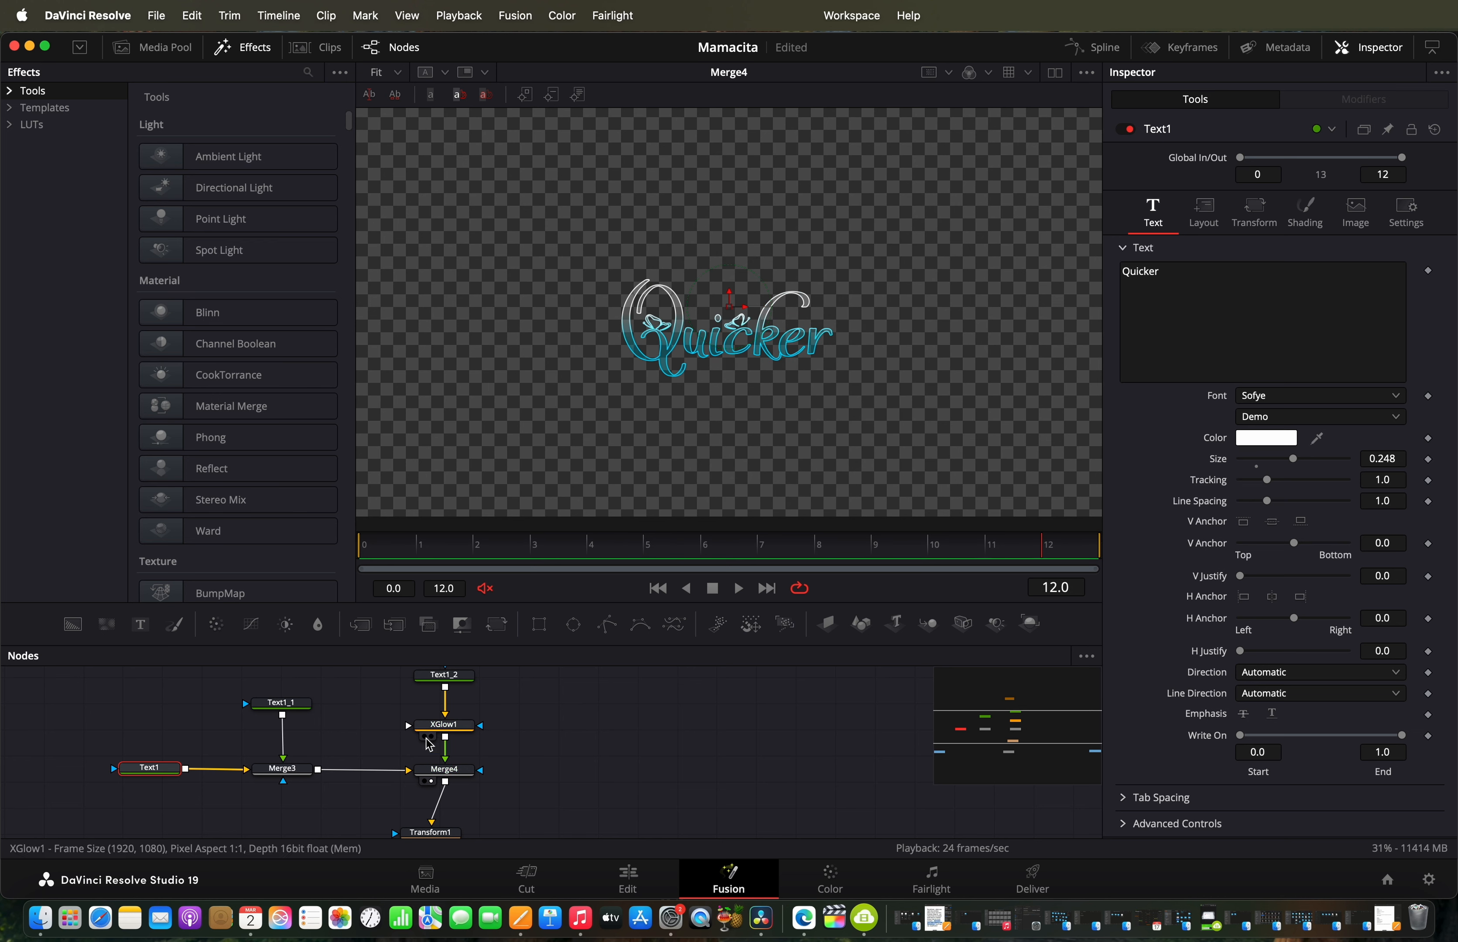
{"action": "scroll", "coordinate": [429, 796], "scroll_direction": "up", "scroll_amount": 1}
{"action": "scroll", "coordinate": [431, 803], "scroll_direction": "right", "scroll_amount": 10}
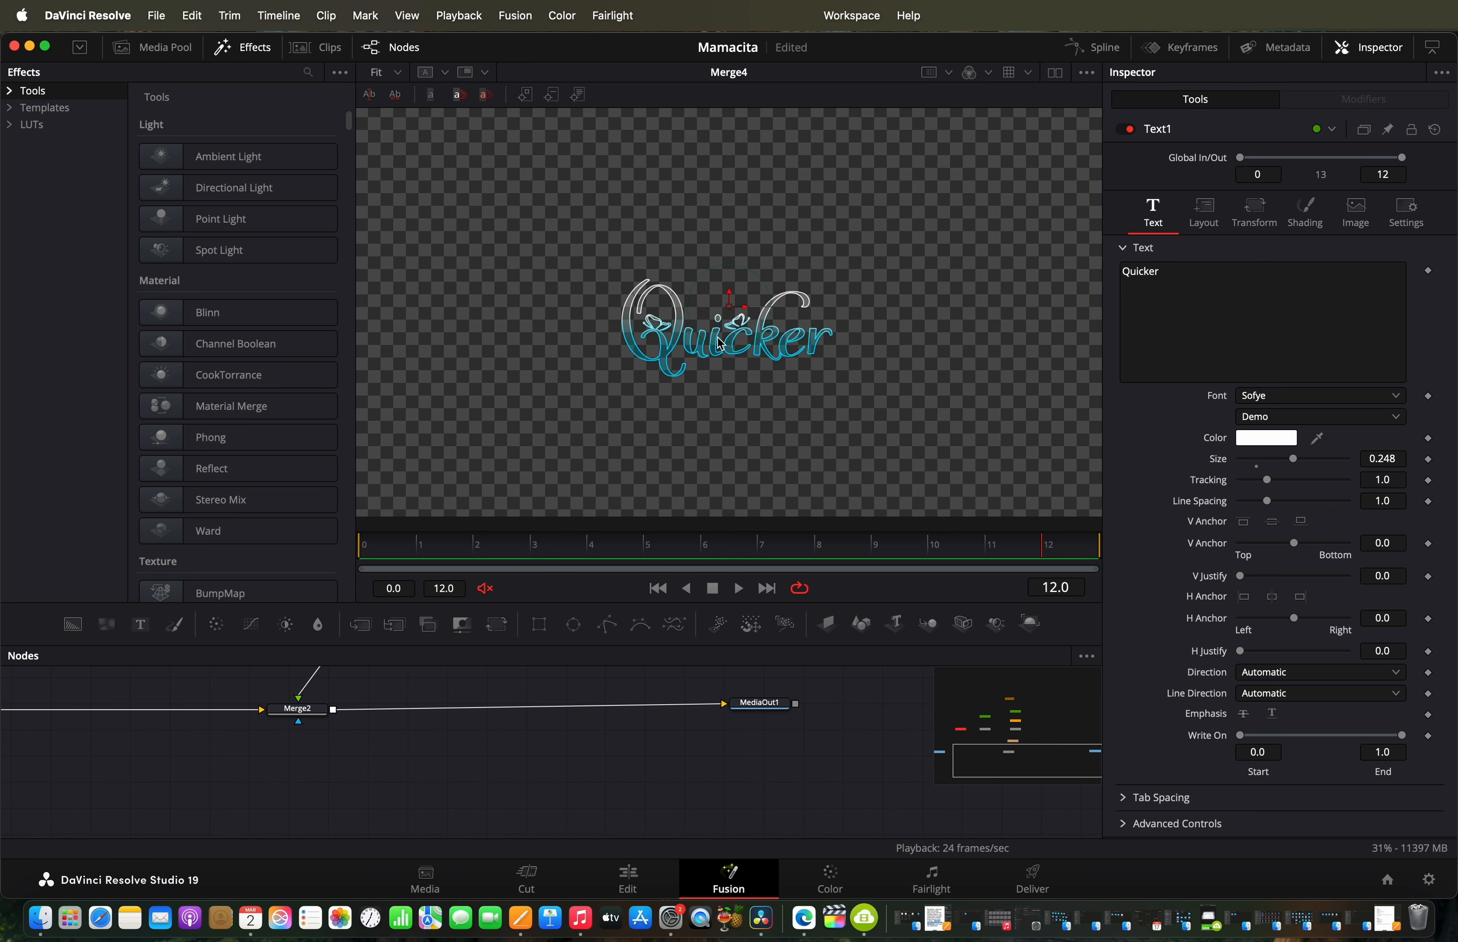
Step: Return to the edit timeline and scrub forward into the next shot, stopping at 01:00:14:14
{"action": "left_click", "coordinate": [584, 883]}
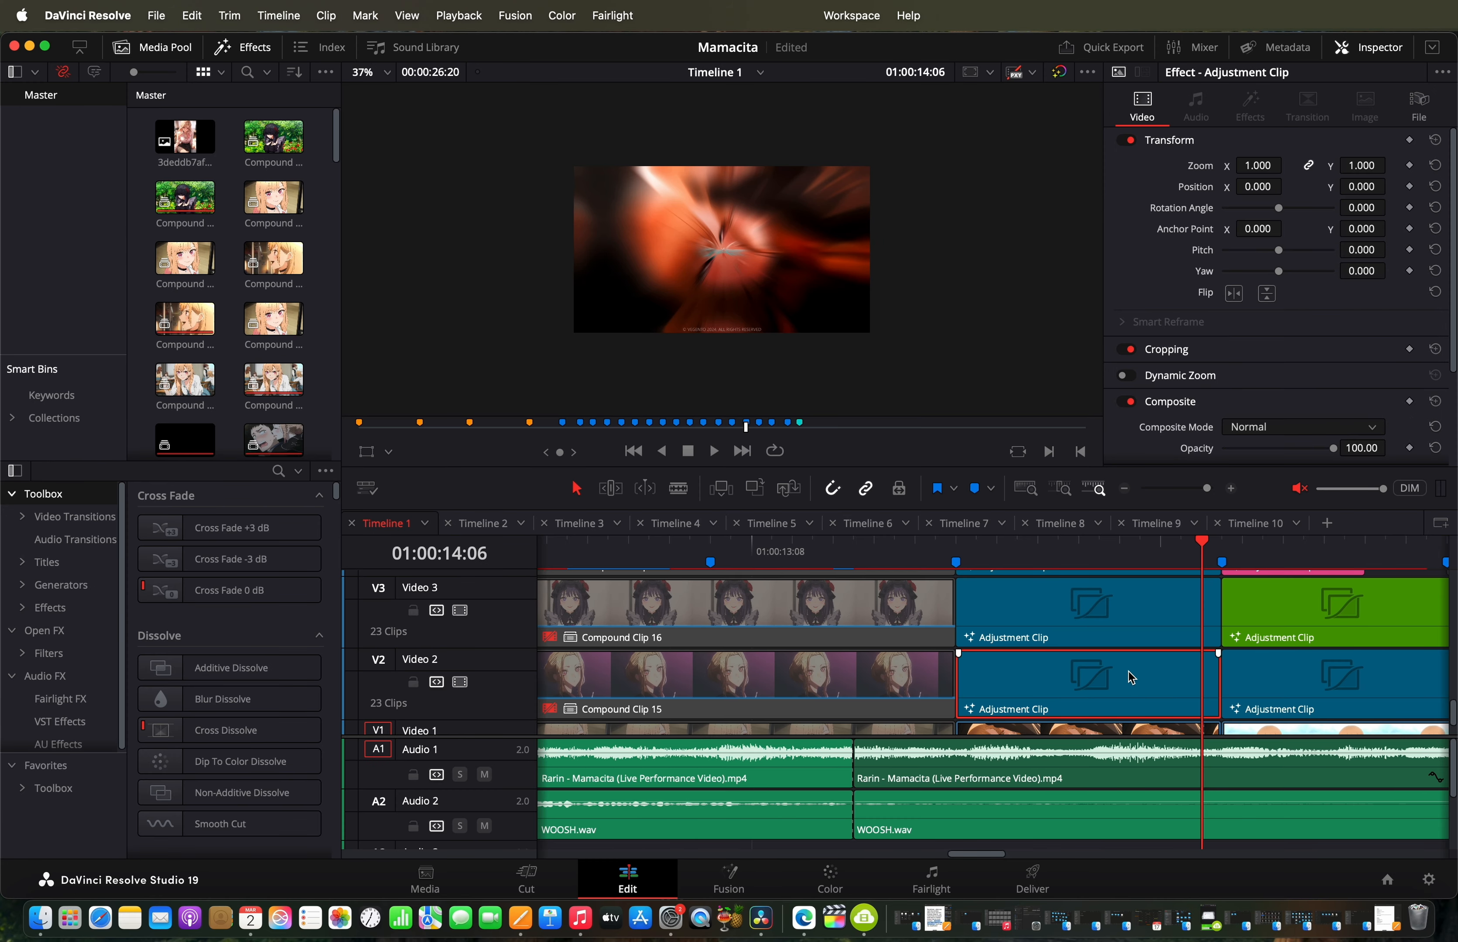
{"action": "scroll", "coordinate": [1103, 650], "scroll_direction": "right", "scroll_amount": 5}
{"action": "scroll", "coordinate": [1076, 631], "scroll_direction": "up", "scroll_amount": 1}
{"action": "left_click_drag", "start_coordinate": [974, 543], "coordinate": [1155, 586]}
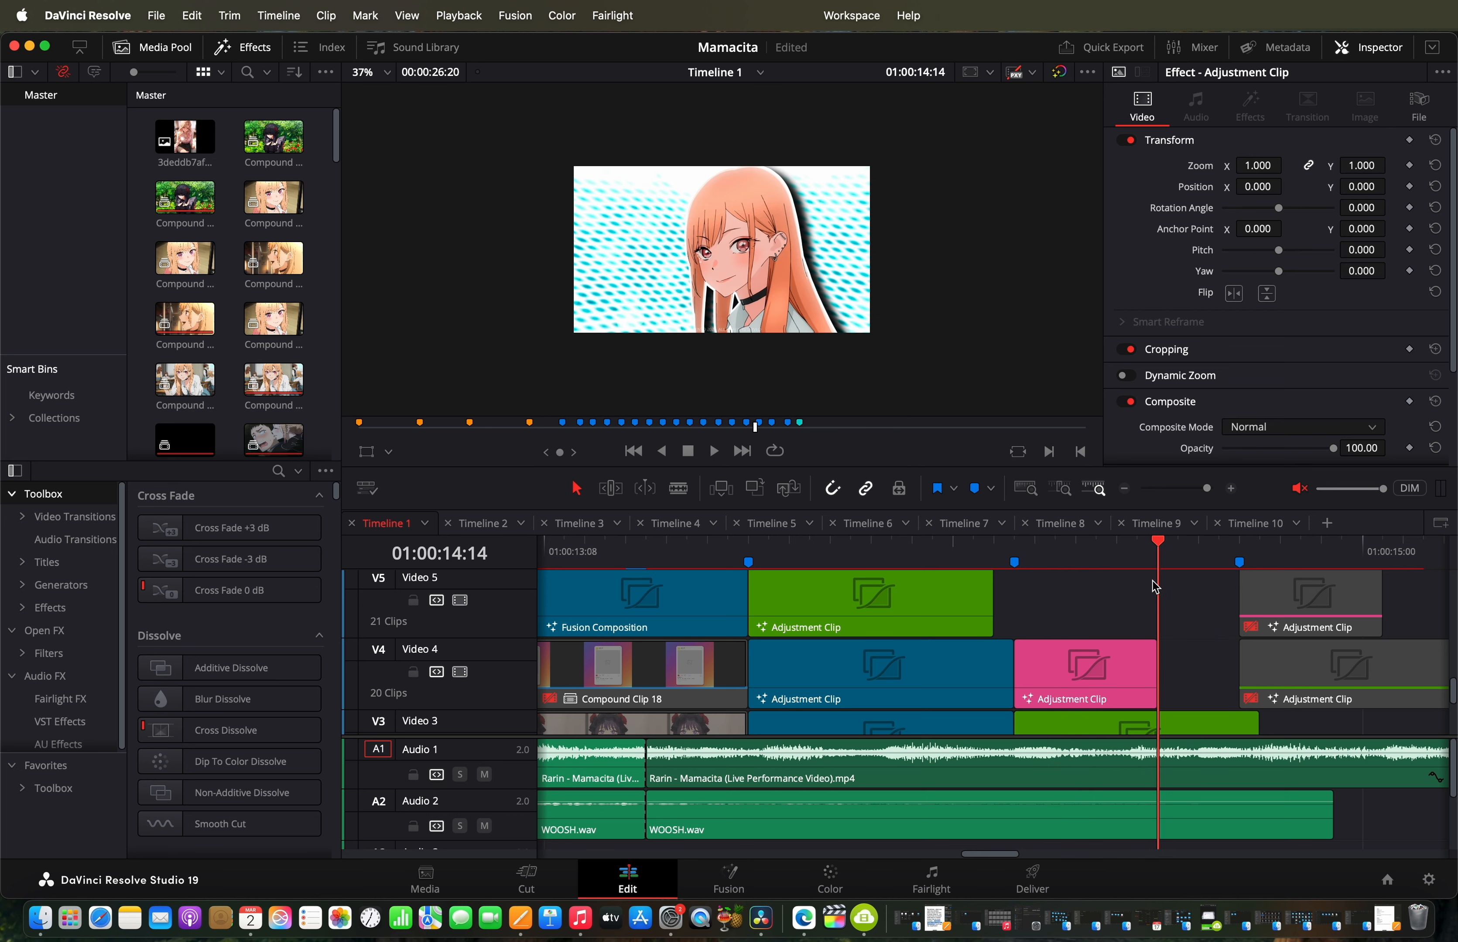
Step: Open the Video 2 Adjustment Clip above Compound Clip 22 in Fusion and move the playhead to frame 10
{"action": "scroll", "coordinate": [1167, 587], "scroll_direction": "right", "scroll_amount": 3}
{"action": "scroll", "coordinate": [1170, 597], "scroll_direction": "down", "scroll_amount": 3}
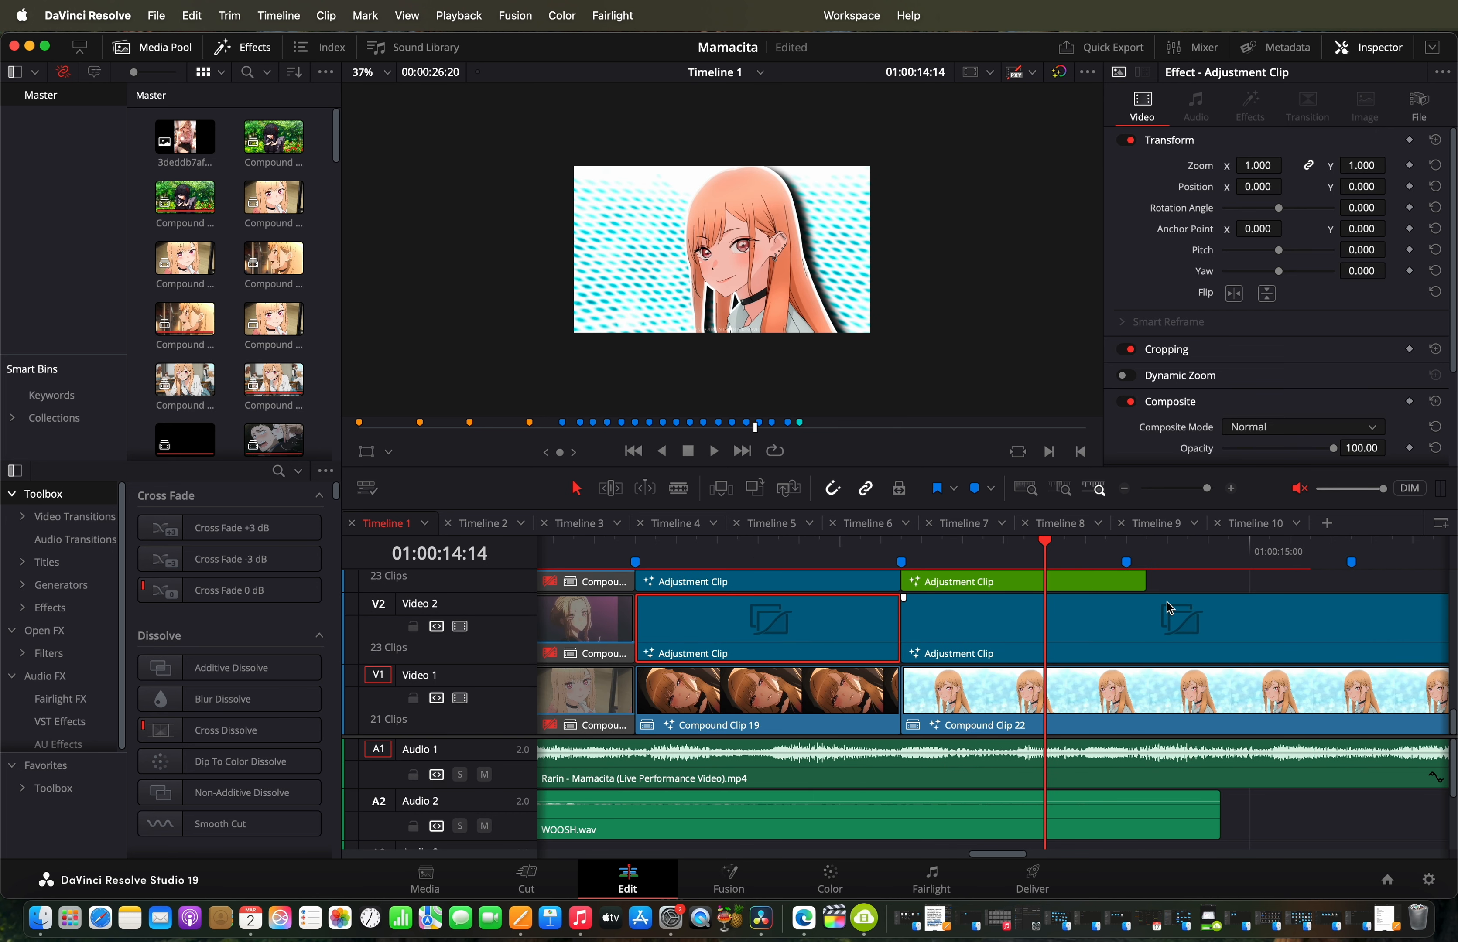
{"action": "scroll", "coordinate": [1142, 623], "scroll_direction": "right", "scroll_amount": 5}
{"action": "scroll", "coordinate": [1145, 623], "scroll_direction": "up", "scroll_amount": 3}
{"action": "scroll", "coordinate": [1142, 624], "scroll_direction": "down", "scroll_amount": 3}
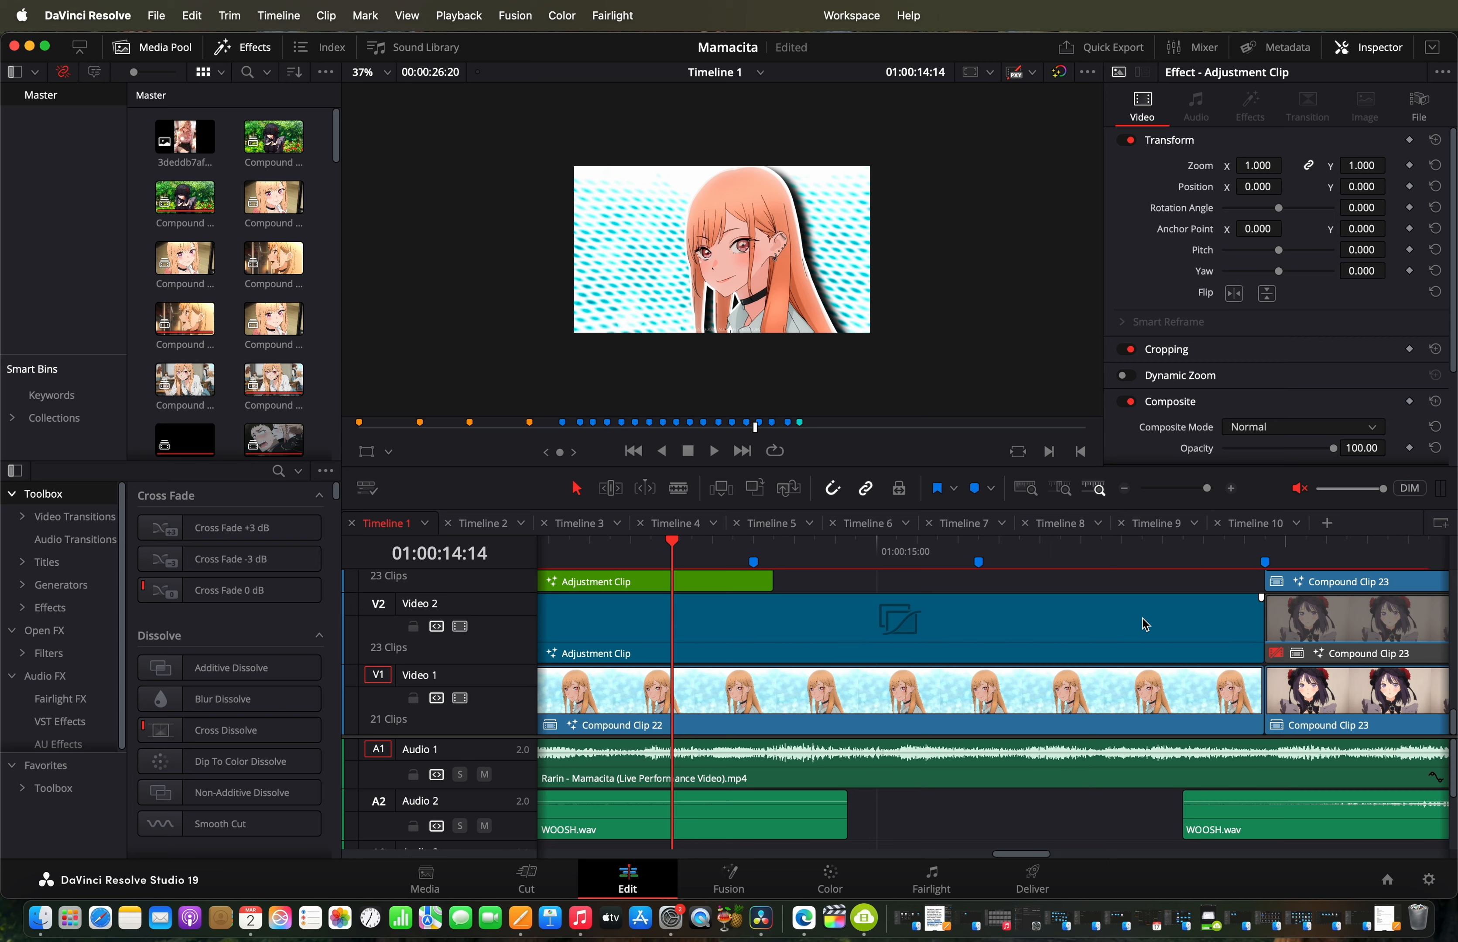
{"action": "scroll", "coordinate": [1132, 622], "scroll_direction": "left", "scroll_amount": 3}
{"action": "right_click", "coordinate": [960, 644]}
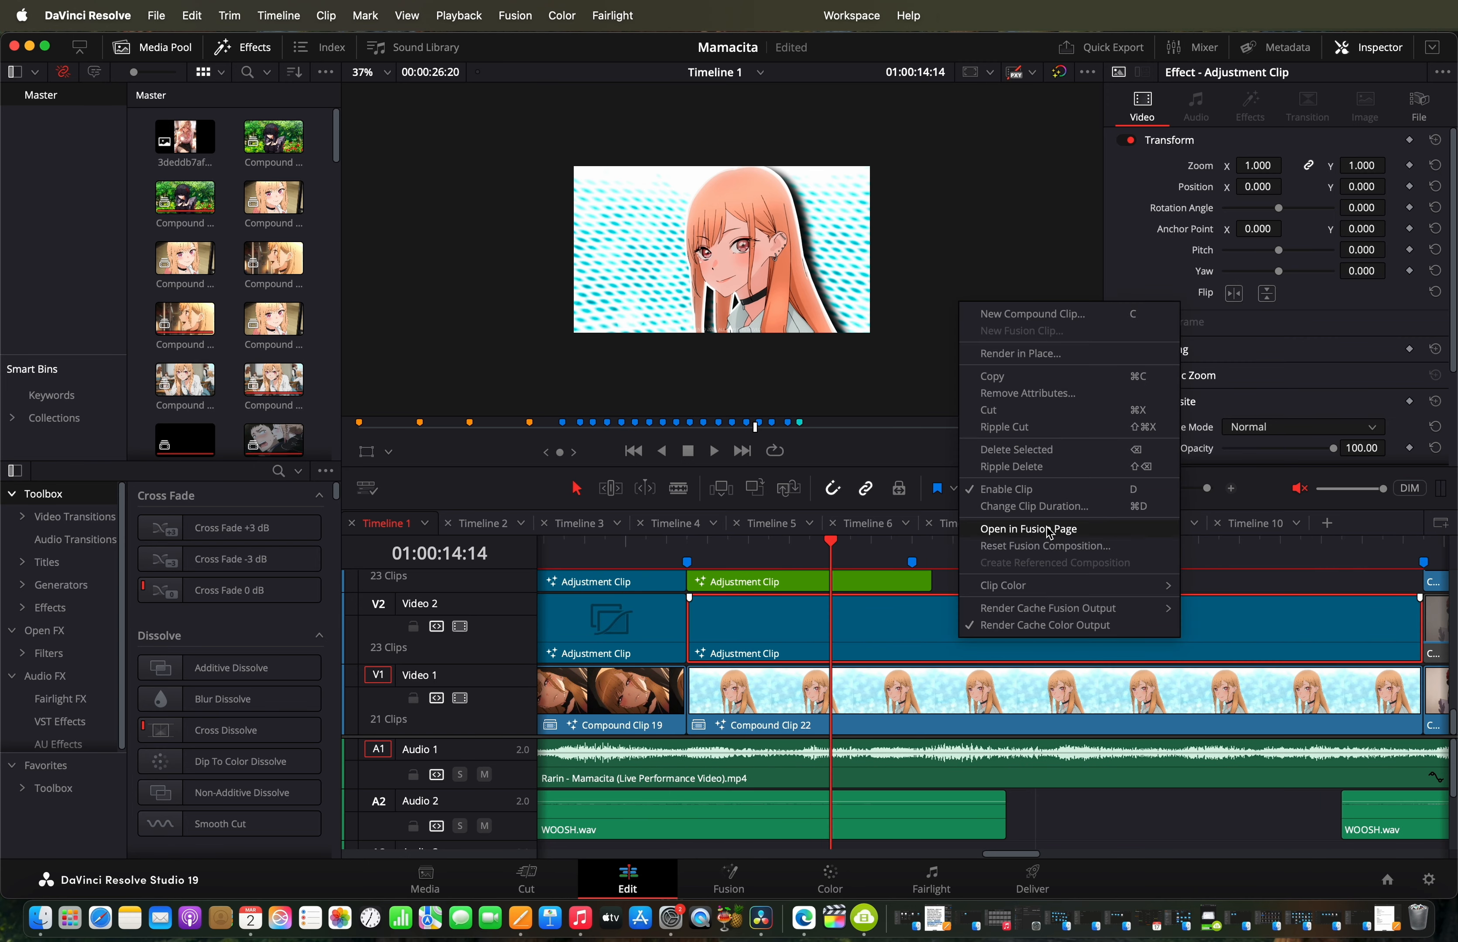
{"action": "left_click", "coordinate": [1048, 530]}
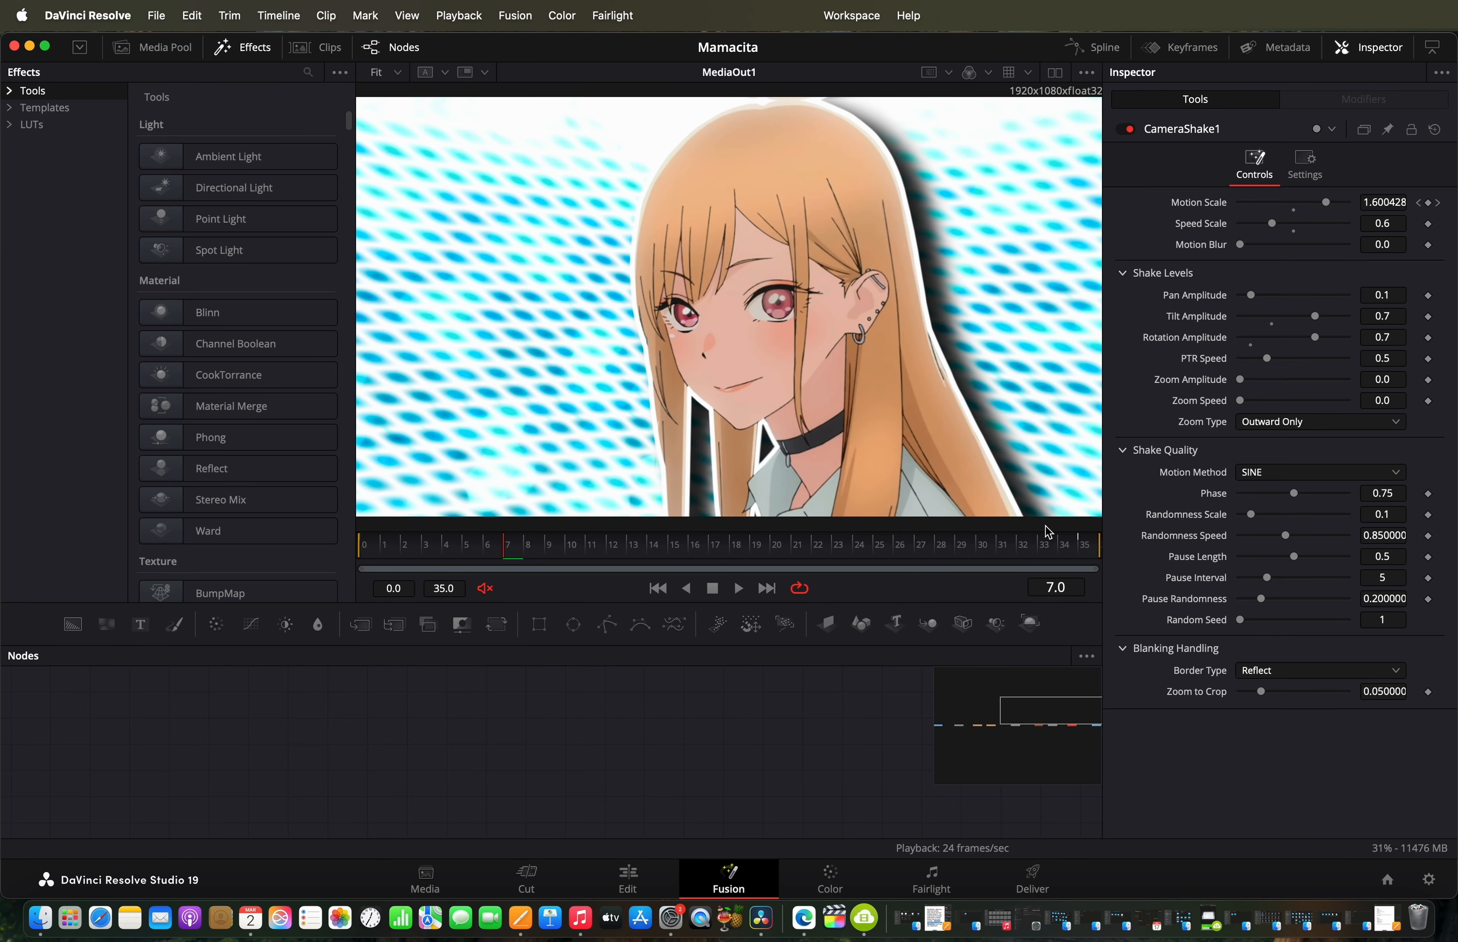
{"action": "left_click", "coordinate": [571, 559]}
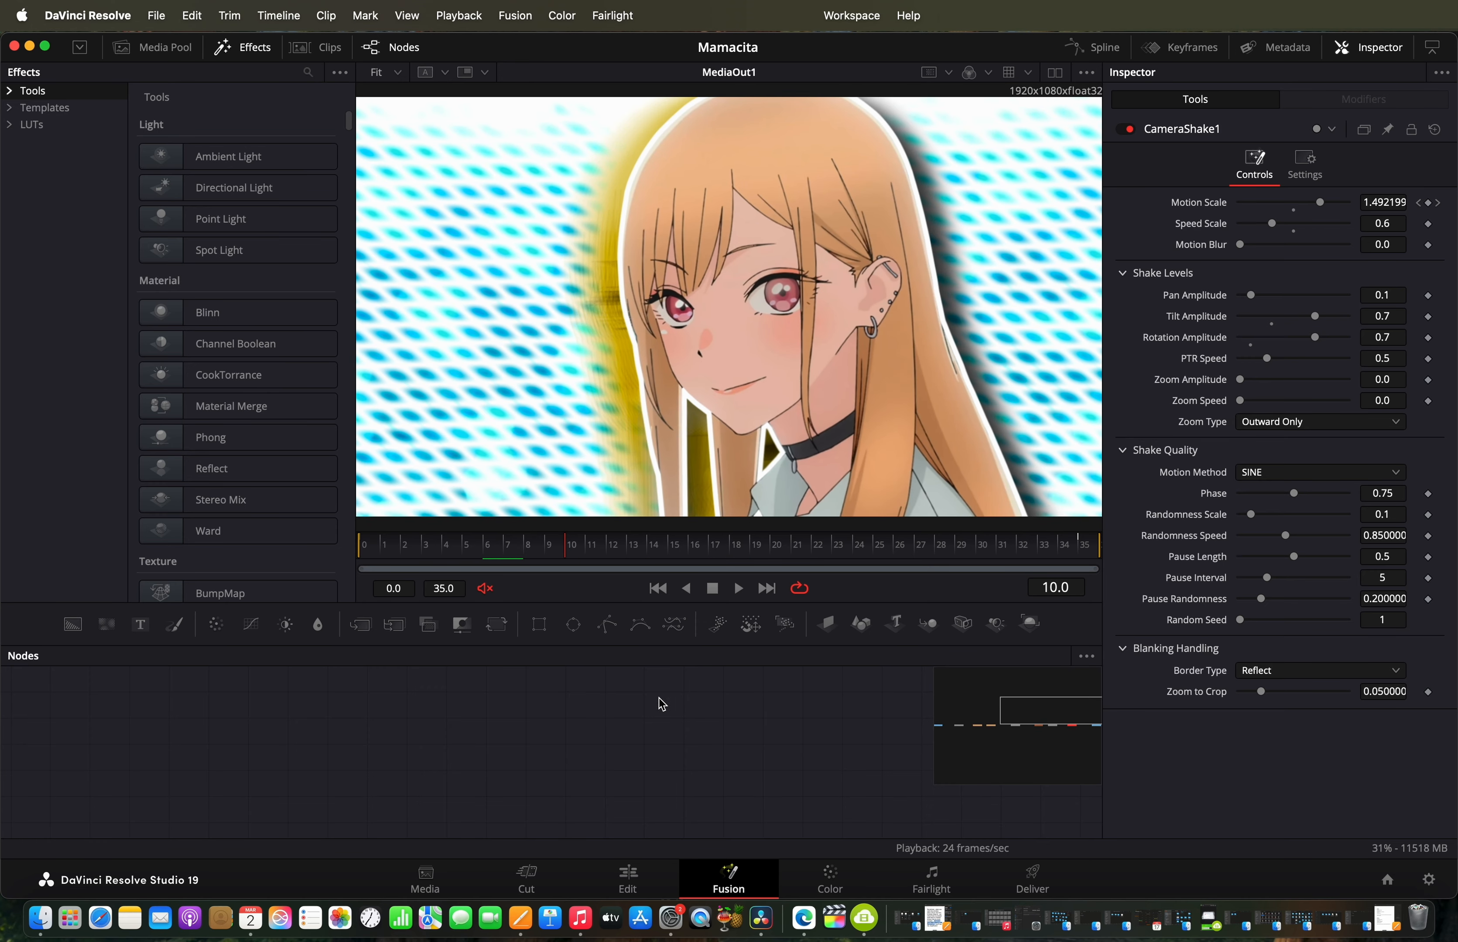
Step: Return to the edit timeline and open Compound Clip 22 on the Video 1 track in Fusion
{"action": "left_click", "coordinate": [659, 886]}
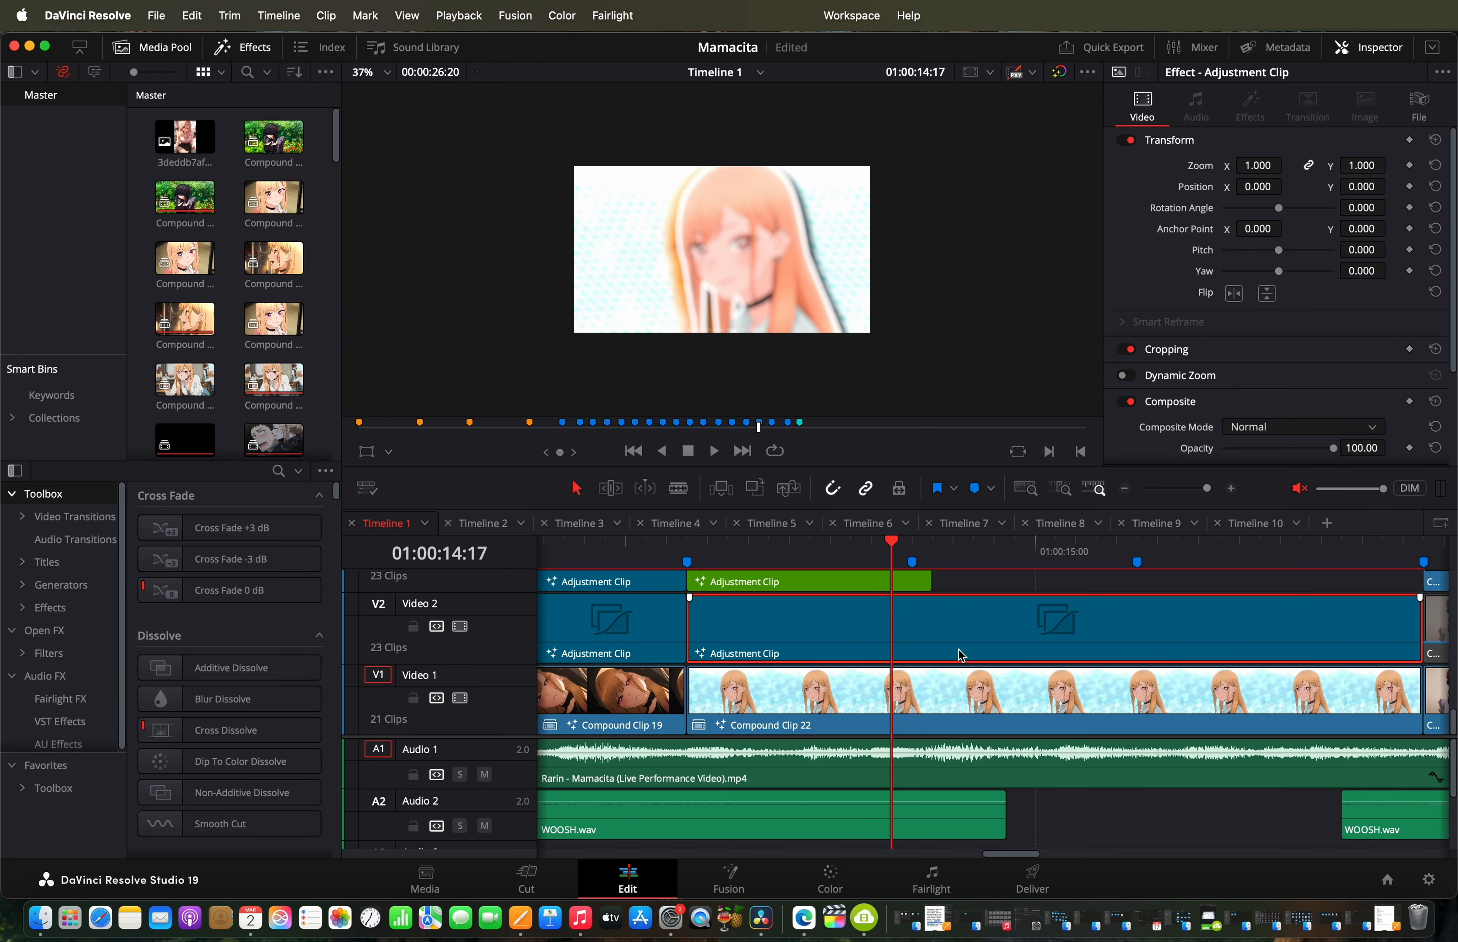
{"action": "right_click", "coordinate": [959, 711]}
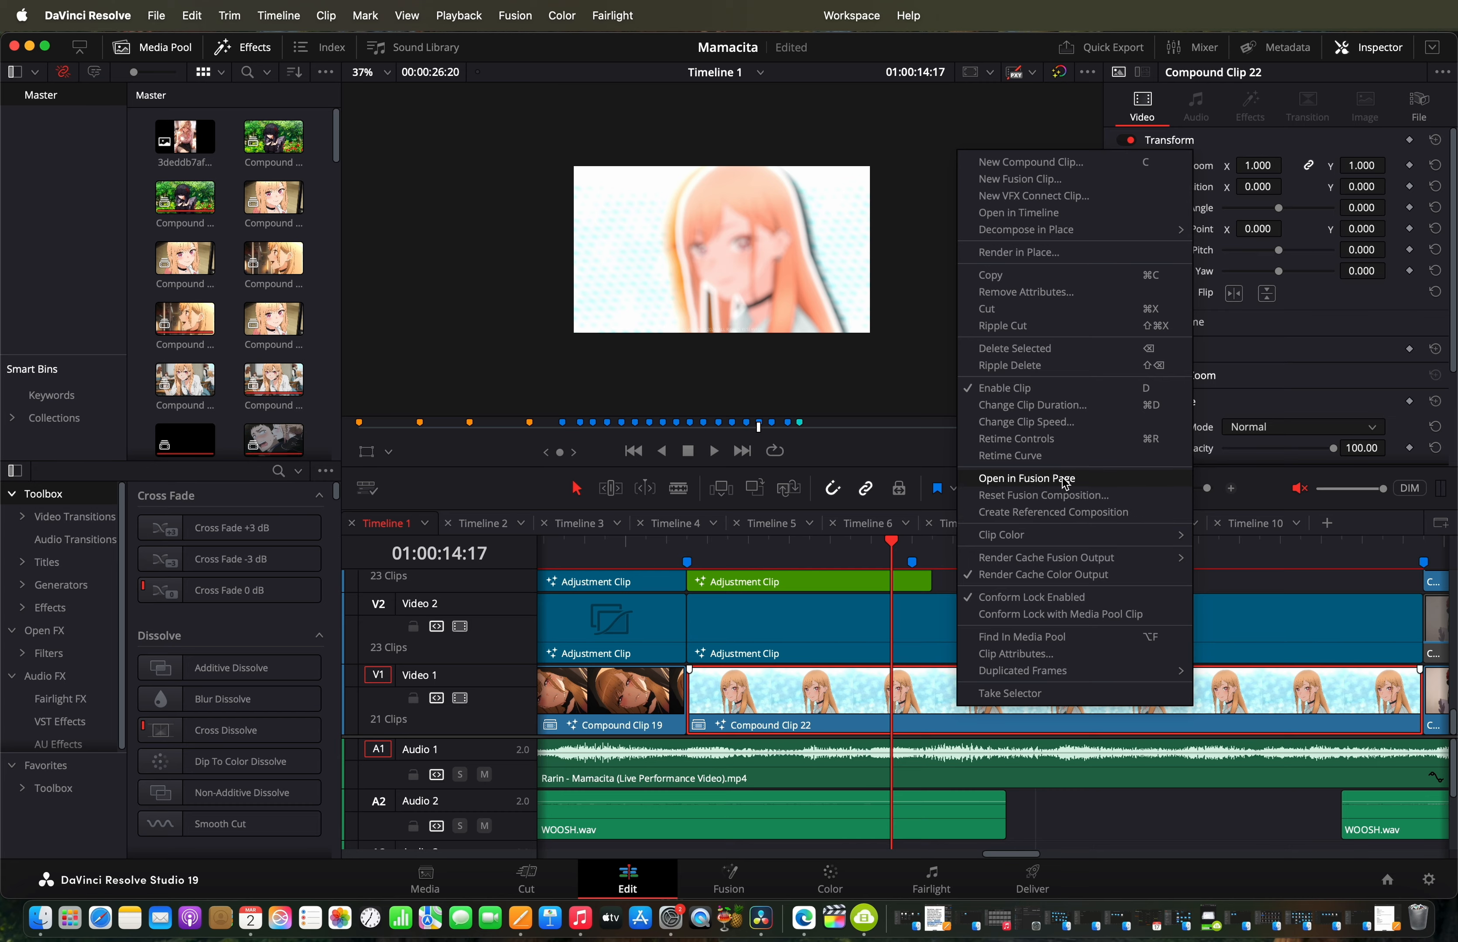
{"action": "left_click", "coordinate": [1066, 484]}
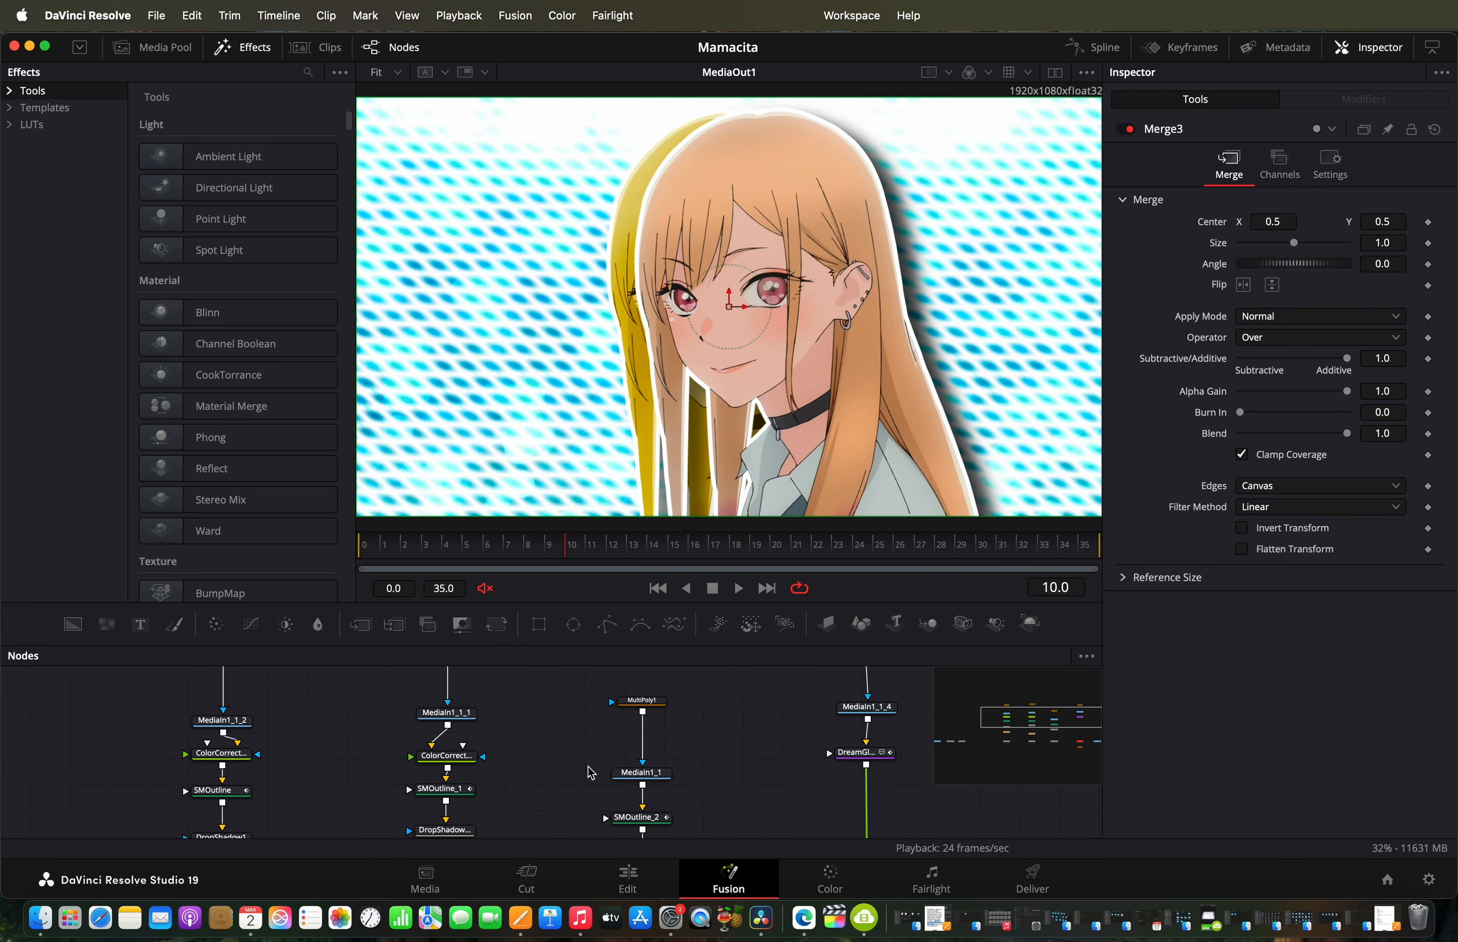
Step: Scrub the character cutout animation to frame 7 and look through the outline, drop shadow and transform nodes
{"action": "scroll", "coordinate": [590, 773], "scroll_direction": "down", "scroll_amount": 3}
{"action": "left_click_drag", "start_coordinate": [550, 552], "coordinate": [376, 577]}
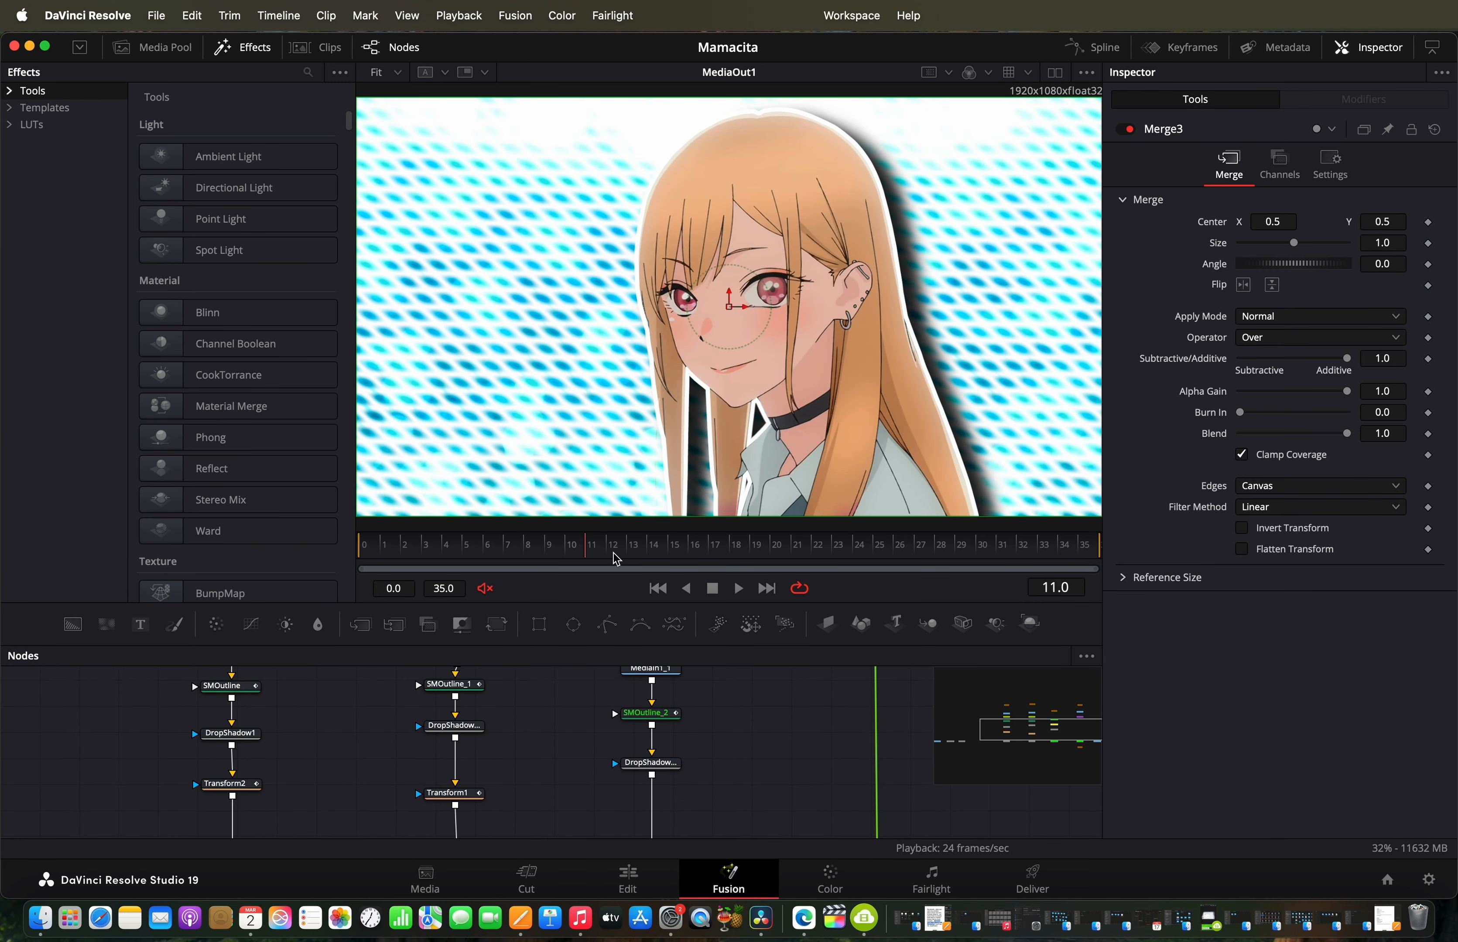
{"action": "left_click_drag", "start_coordinate": [616, 558], "coordinate": [520, 581]}
{"action": "scroll", "coordinate": [668, 787], "scroll_direction": "down", "scroll_amount": 4}
{"action": "scroll", "coordinate": [669, 787], "scroll_direction": "up", "scroll_amount": 4}
{"action": "scroll", "coordinate": [669, 788], "scroll_direction": "left", "scroll_amount": 5}
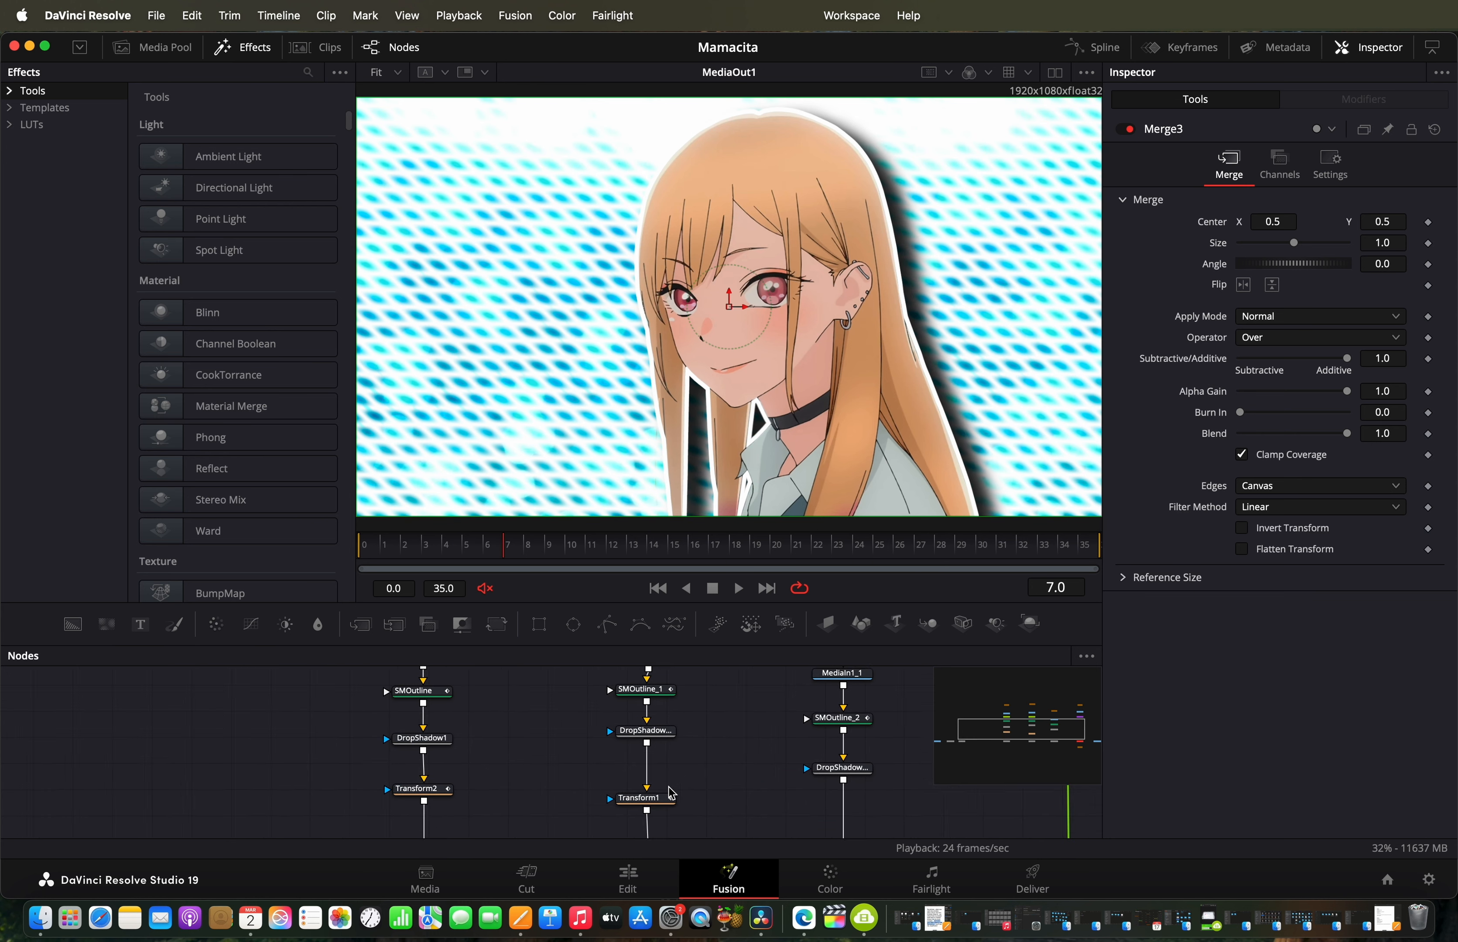
Step: Find the two scanlines nodes after MediaIn1 and examine the settings of Scanlines1
{"action": "scroll", "coordinate": [671, 793], "scroll_direction": "left", "scroll_amount": 8}
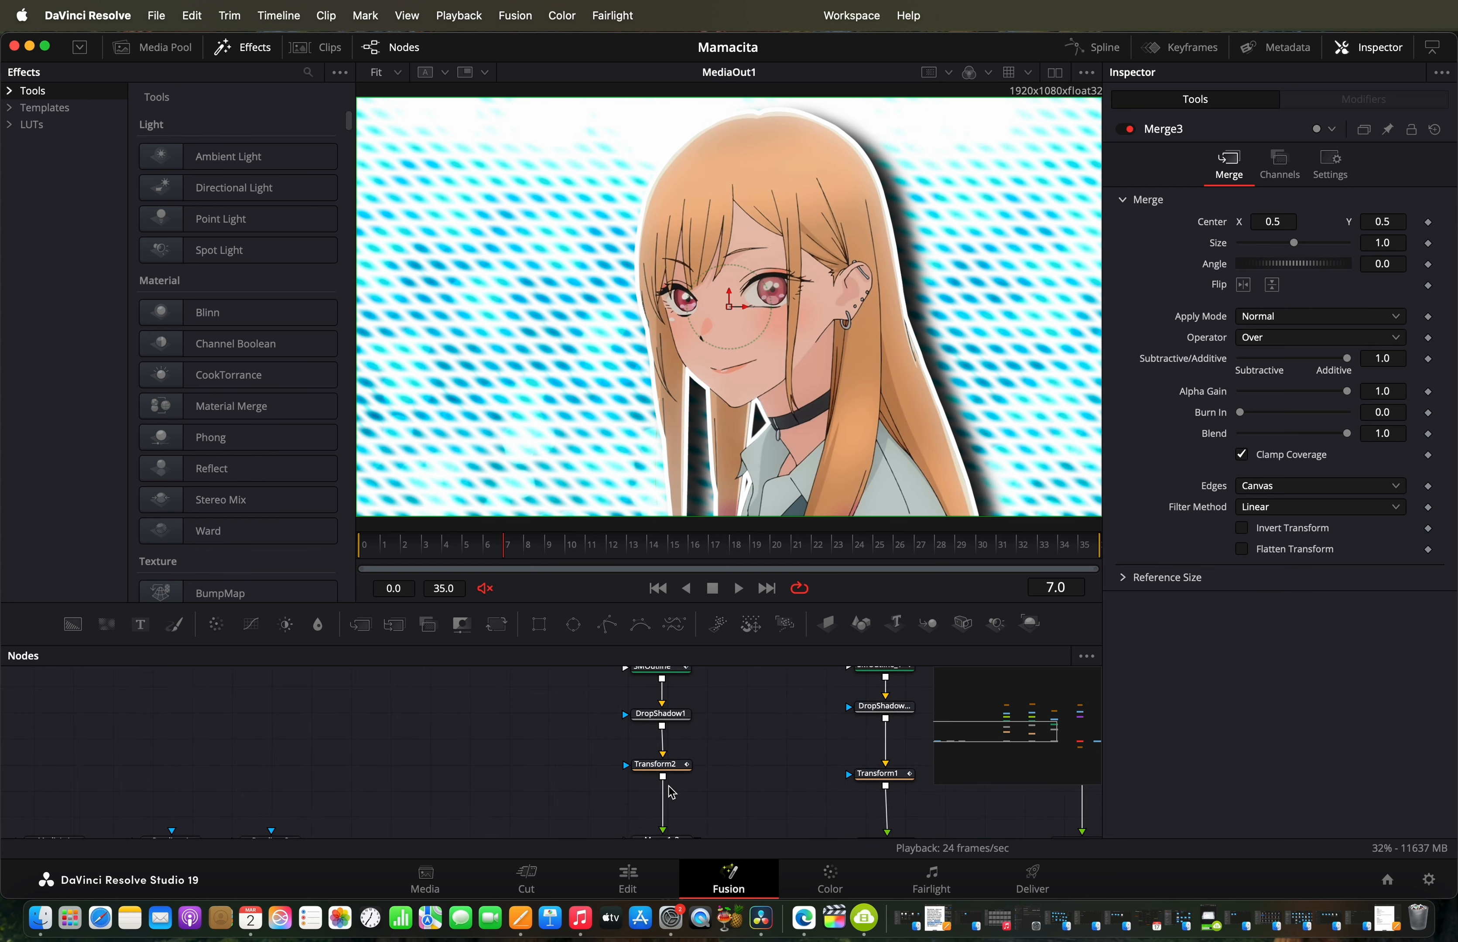
{"action": "scroll", "coordinate": [670, 792], "scroll_direction": "left", "scroll_amount": 8}
{"action": "left_click", "coordinate": [402, 760]}
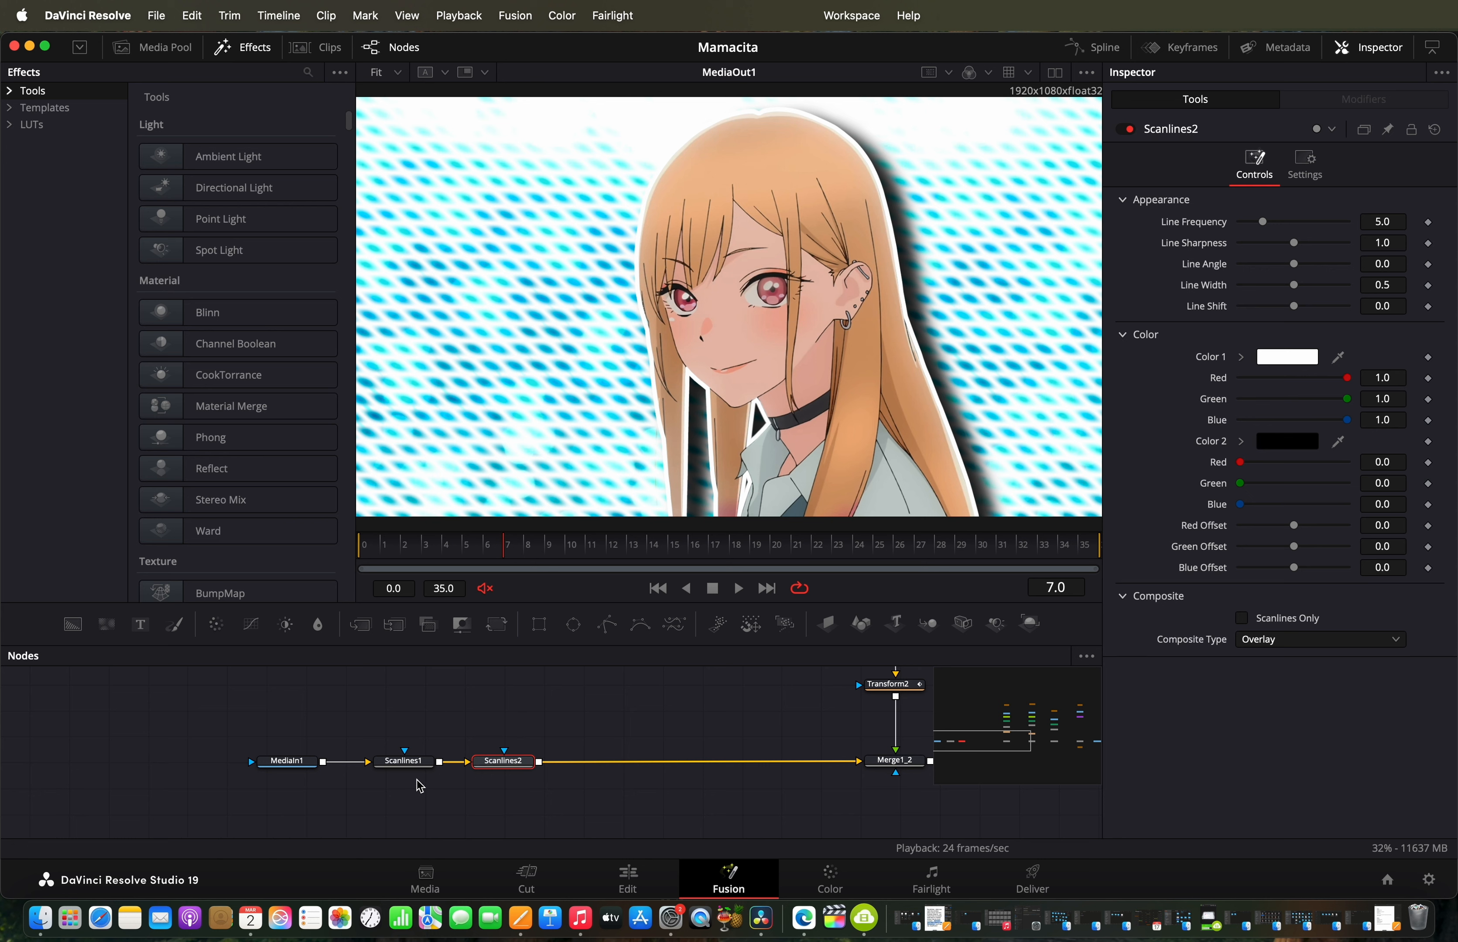
{"action": "left_click", "coordinate": [412, 762]}
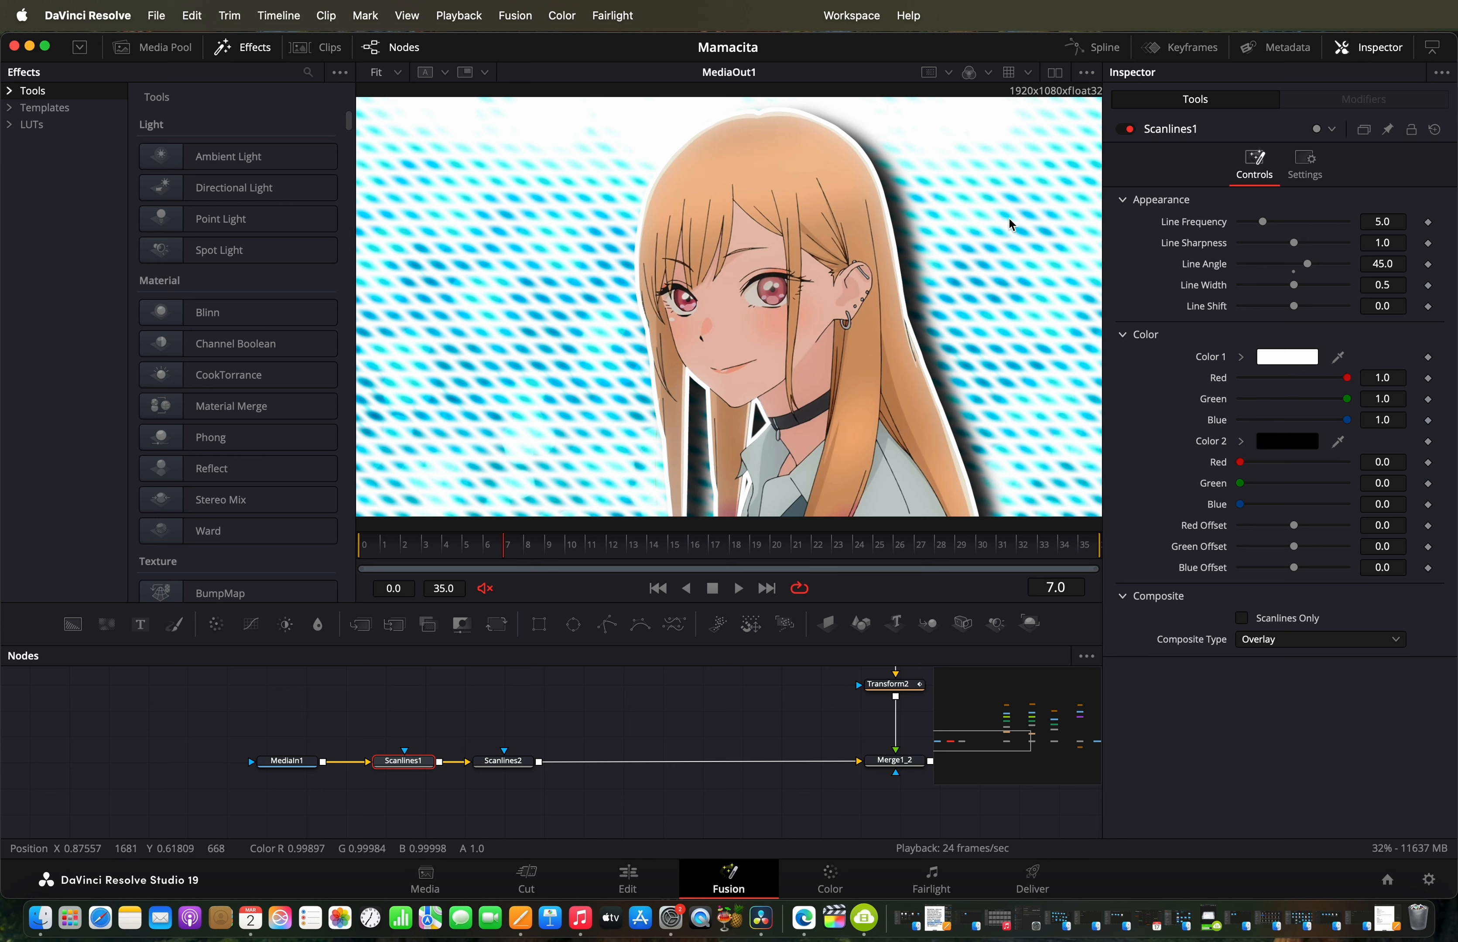
Step: Preview the background chain node by node: MediaIn1, Scanlines1 and Scanlines2
{"action": "left_click", "coordinate": [274, 775]}
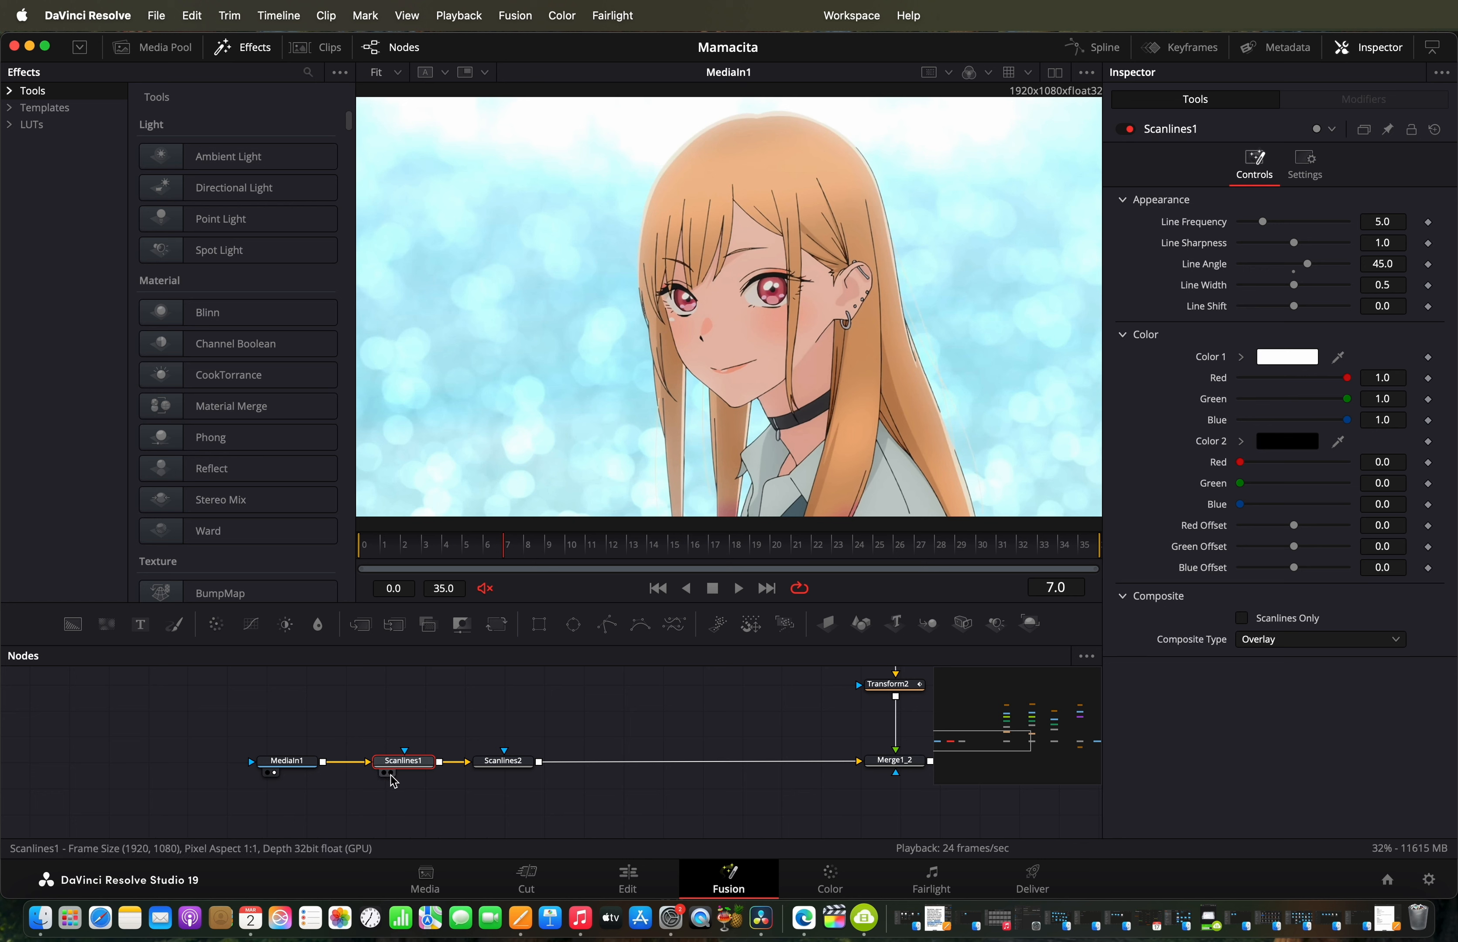
{"action": "left_click", "coordinate": [389, 773]}
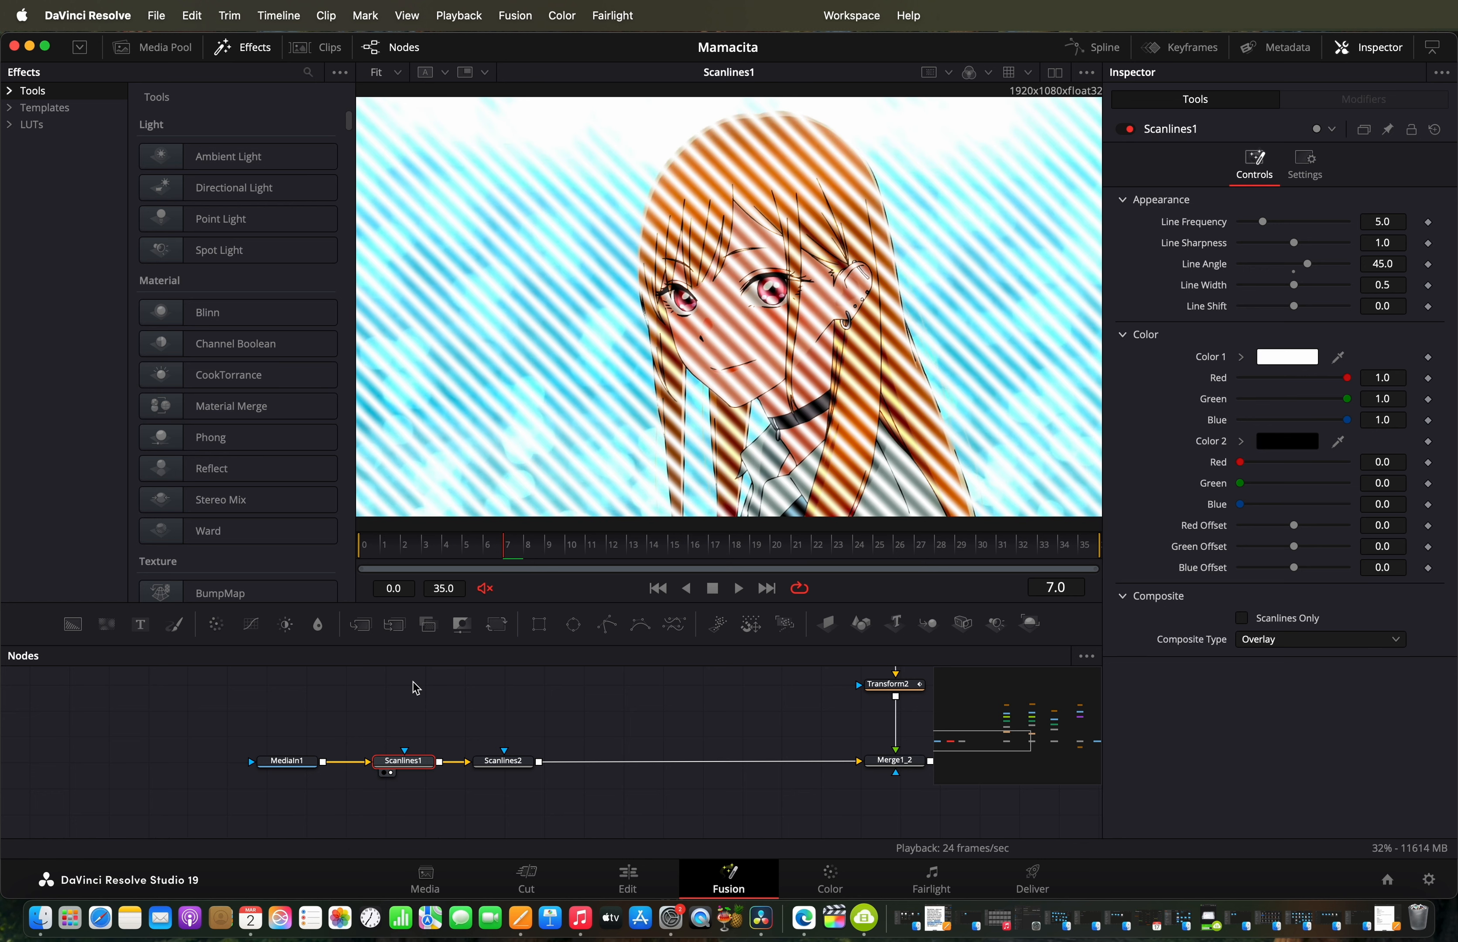
{"action": "left_click", "coordinate": [488, 774]}
{"action": "scroll", "coordinate": [691, 731], "scroll_direction": "right", "scroll_amount": 5}
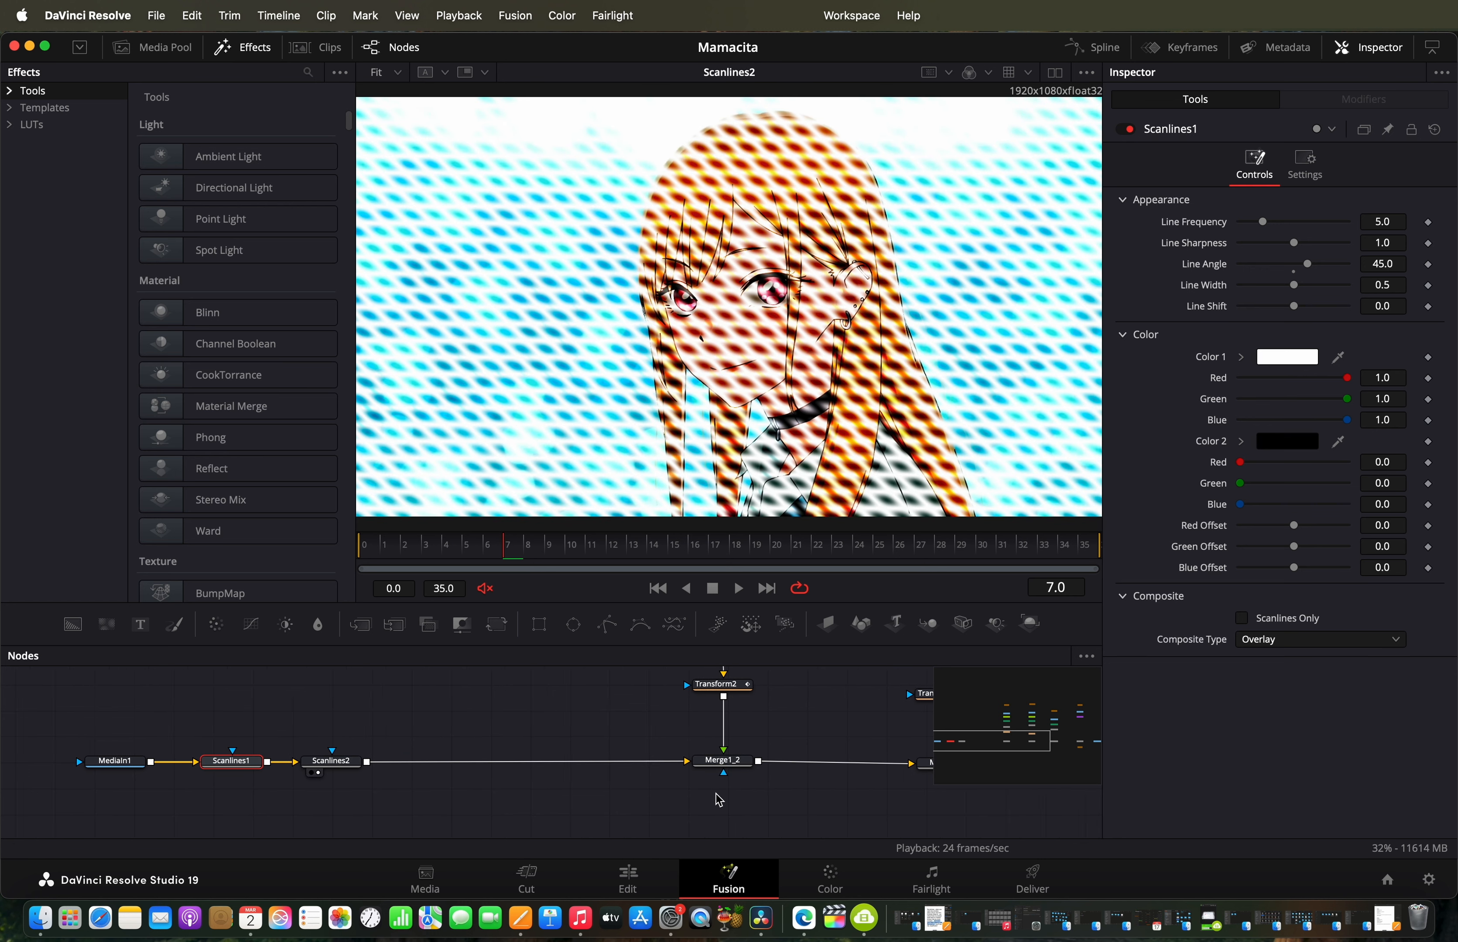
Step: Preview the Merge1_2 output and scrub the tinted cutout layer from frame 11 back to frame 7
{"action": "left_click", "coordinate": [703, 784]}
{"action": "scroll", "coordinate": [750, 707], "scroll_direction": "up", "scroll_amount": 6}
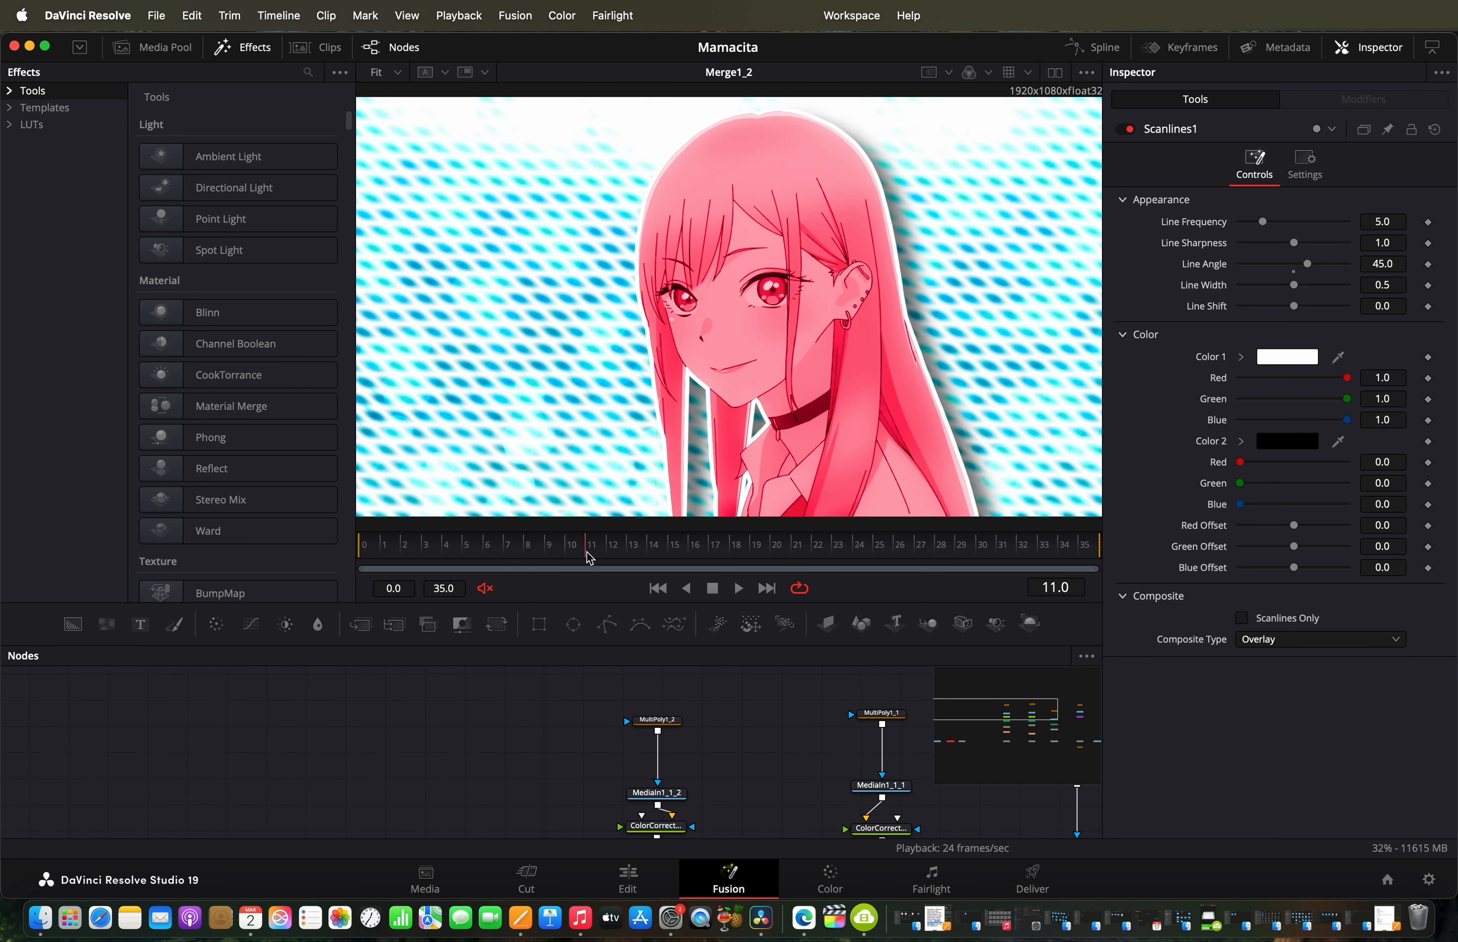
{"action": "left_click_drag", "start_coordinate": [587, 555], "coordinate": [544, 619]}
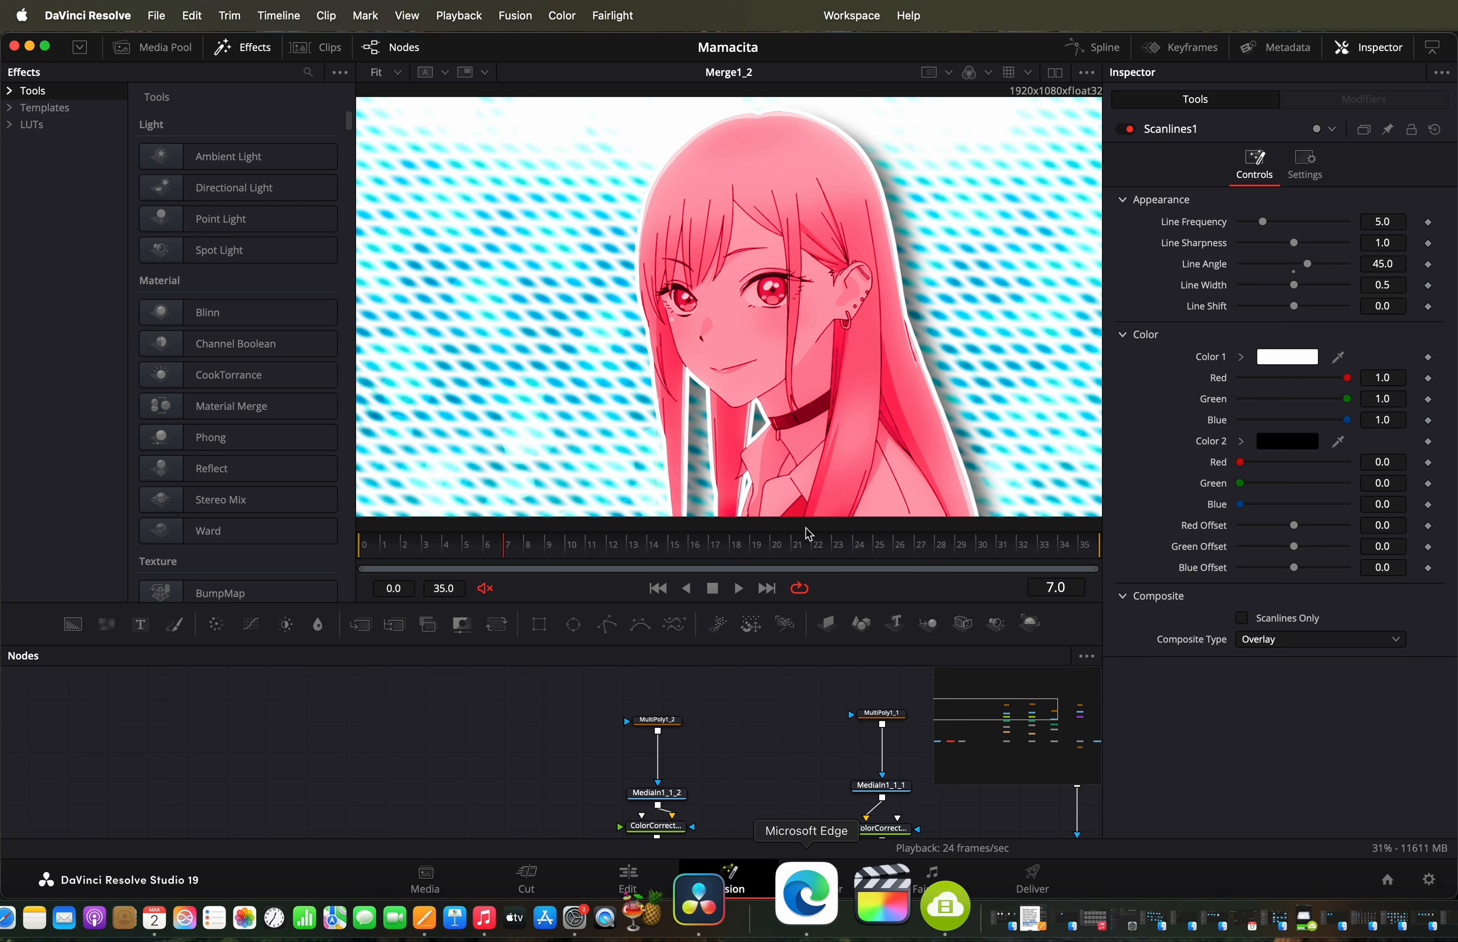
{"action": "scroll", "coordinate": [733, 775], "scroll_direction": "down", "scroll_amount": 2}
{"action": "scroll", "coordinate": [736, 776], "scroll_direction": "down", "scroll_amount": 3}
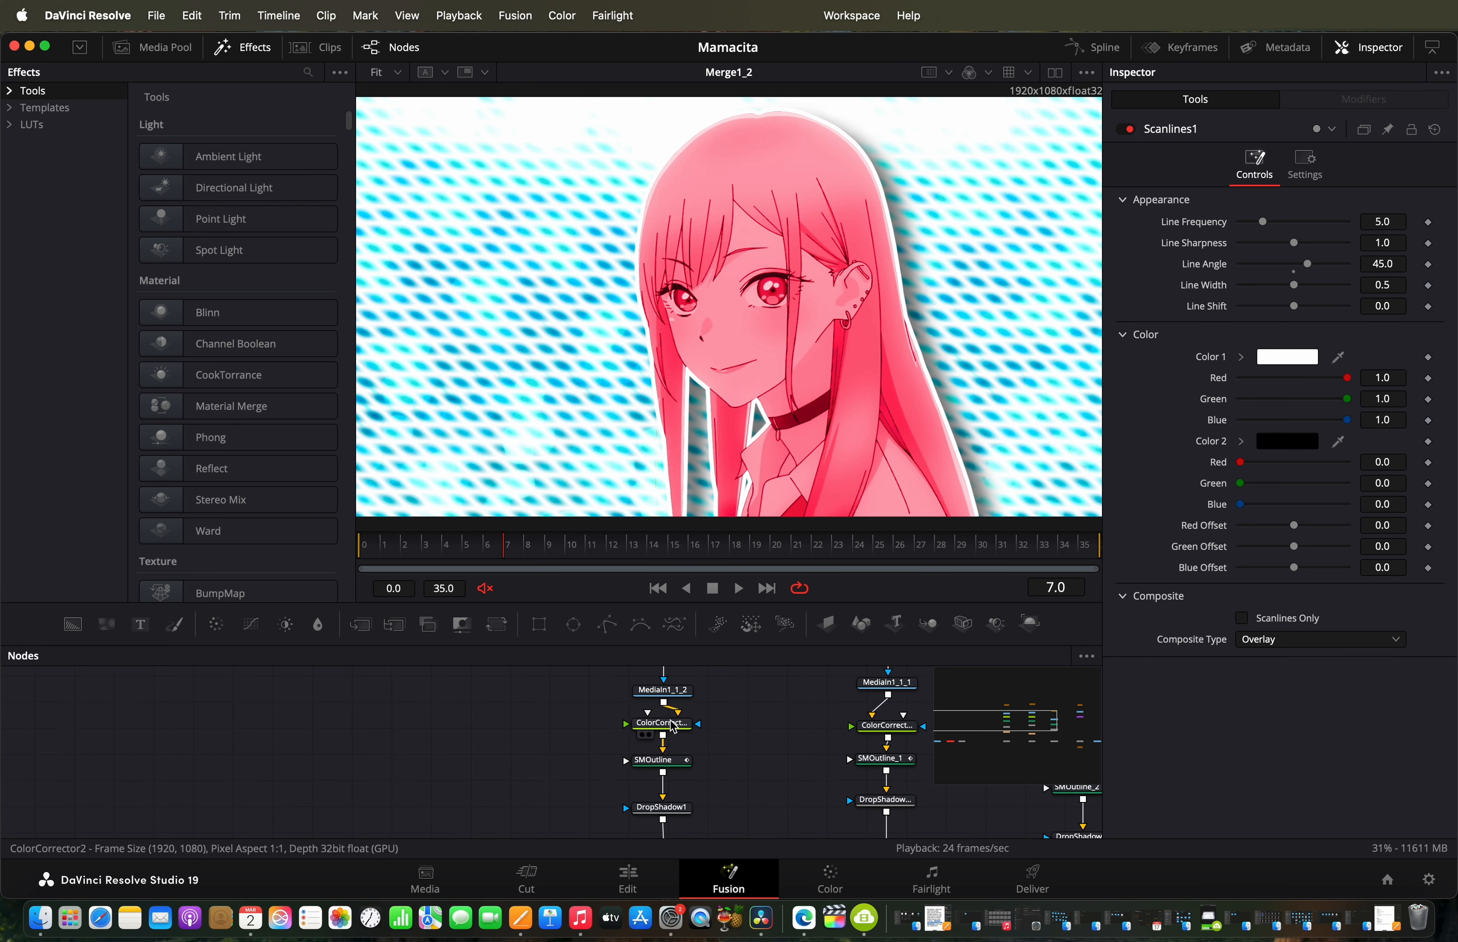
Step: Look through ColorCorrector2 and the MultiPoly mask nodes that cut out the tinted and untinted character layers
{"action": "left_click", "coordinate": [660, 725]}
{"action": "scroll", "coordinate": [708, 775], "scroll_direction": "right", "scroll_amount": 4}
{"action": "scroll", "coordinate": [708, 775], "scroll_direction": "up", "scroll_amount": 3}
{"action": "scroll", "coordinate": [708, 775], "scroll_direction": "right", "scroll_amount": 2}
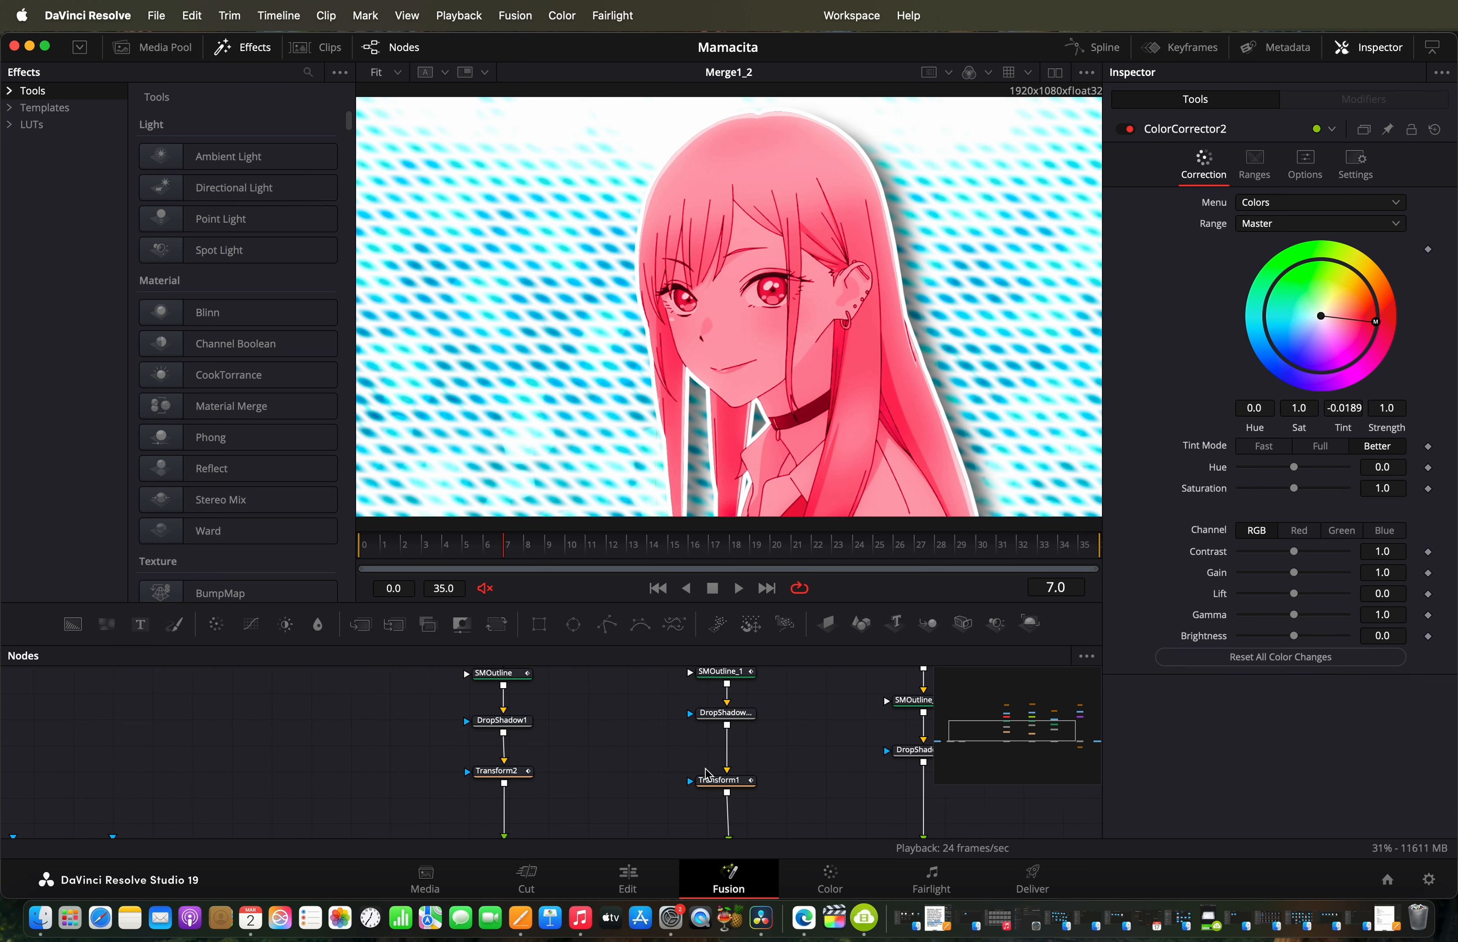
{"action": "left_click", "coordinate": [481, 709]}
{"action": "left_click", "coordinate": [680, 696]}
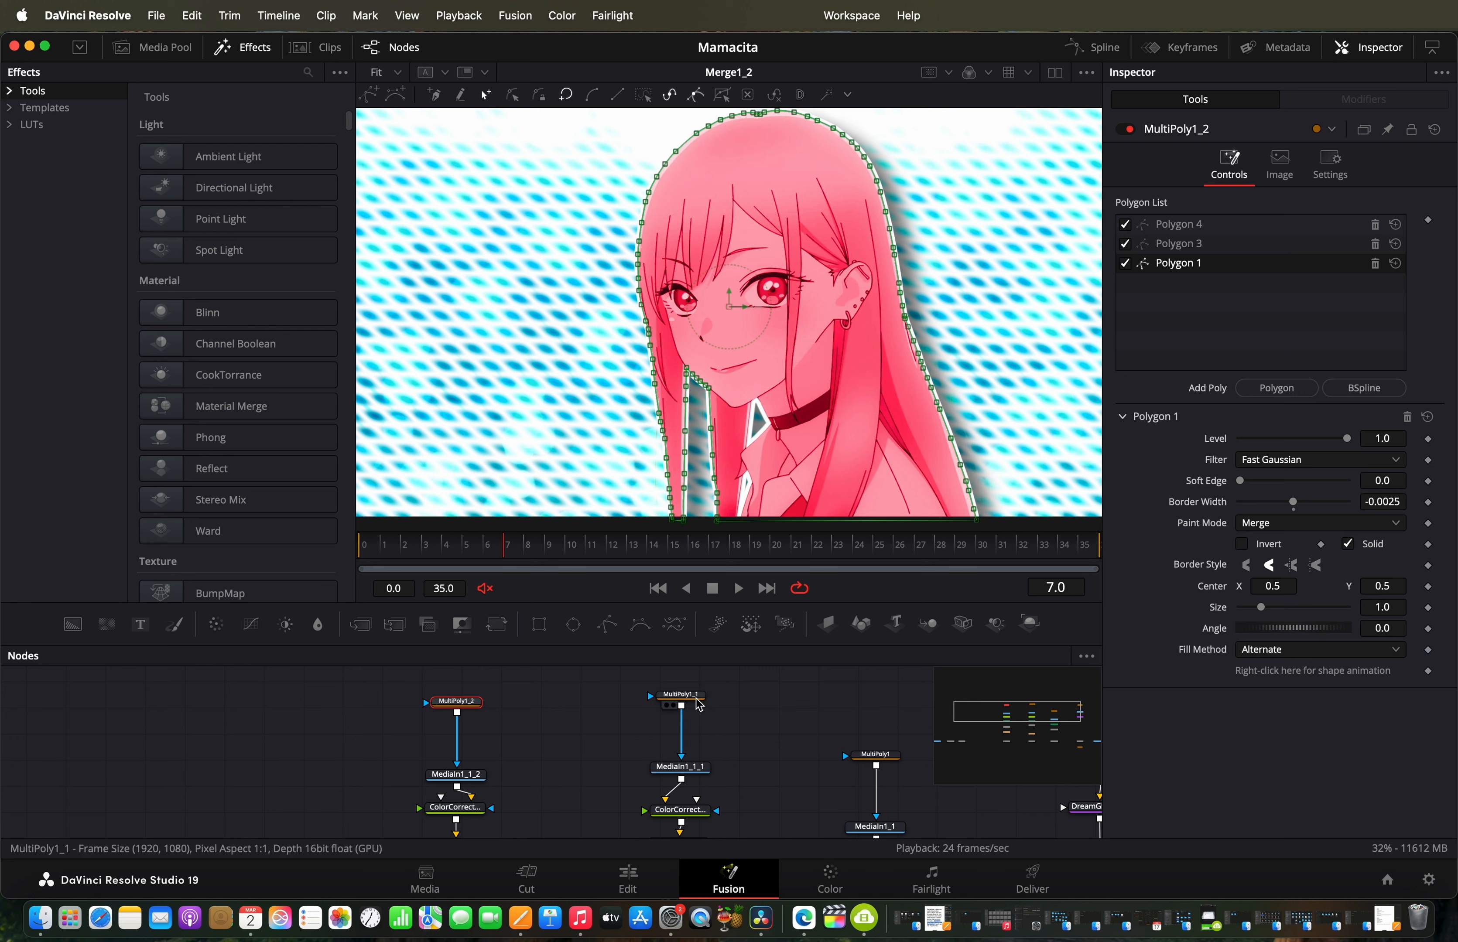
{"action": "scroll", "coordinate": [735, 710], "scroll_direction": "right", "scroll_amount": 4}
{"action": "scroll", "coordinate": [735, 710], "scroll_direction": "down", "scroll_amount": 1}
{"action": "left_click", "coordinate": [759, 739]}
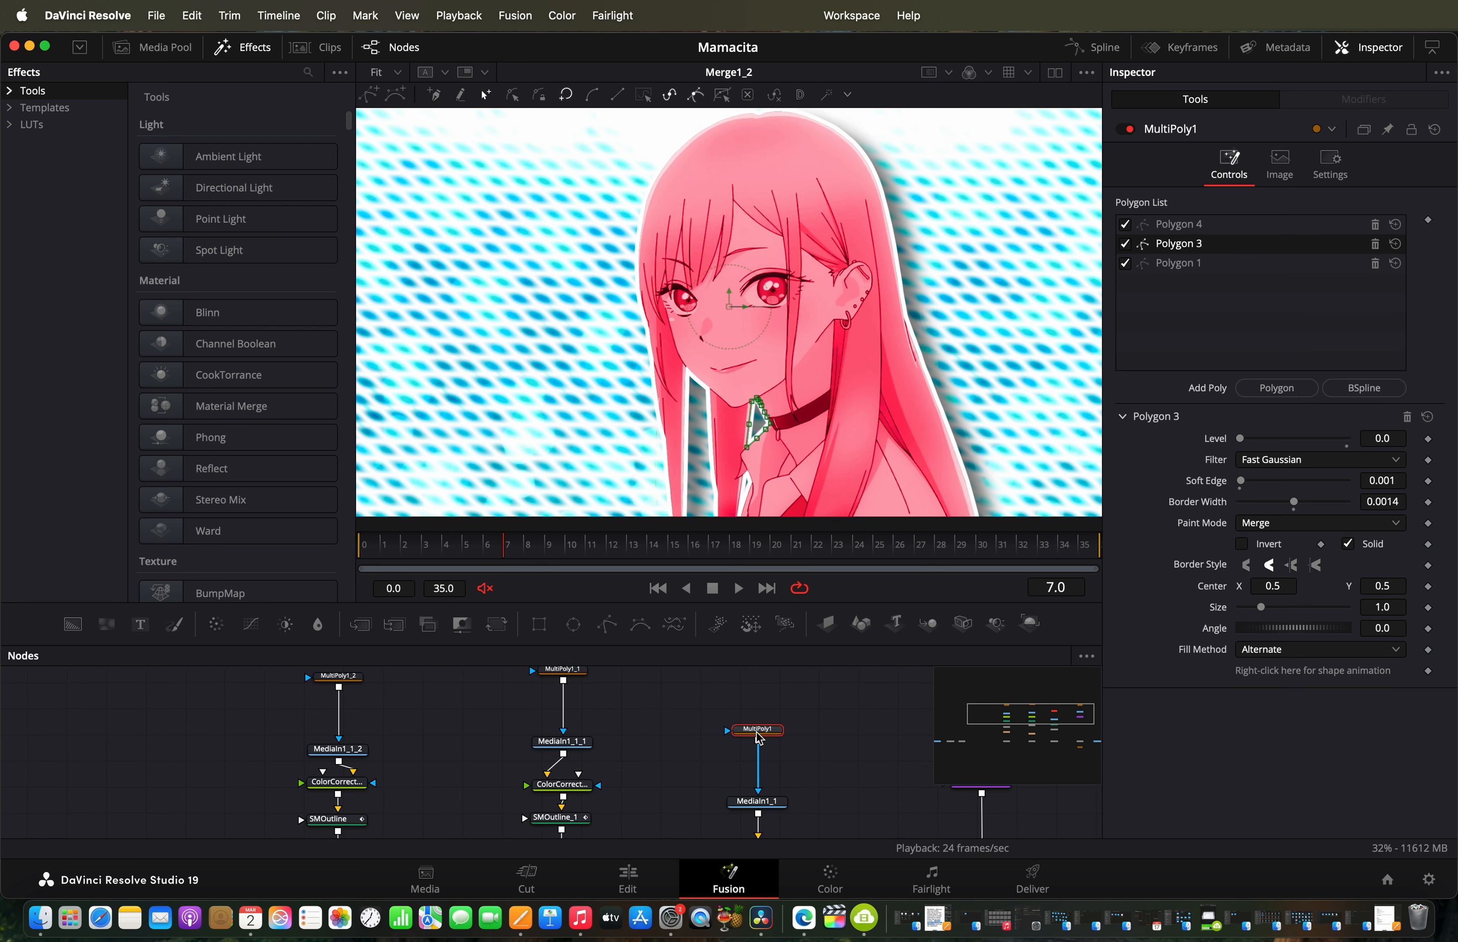
Step: Check the source clip of the three masked character layers: MediaIn1_1, MediaIn1_1_1 and MediaIn1_1_2
{"action": "scroll", "coordinate": [759, 739], "scroll_direction": "right", "scroll_amount": 3}
{"action": "scroll", "coordinate": [760, 739], "scroll_direction": "down", "scroll_amount": 1}
{"action": "left_click", "coordinate": [725, 766]}
{"action": "left_click", "coordinate": [516, 706]}
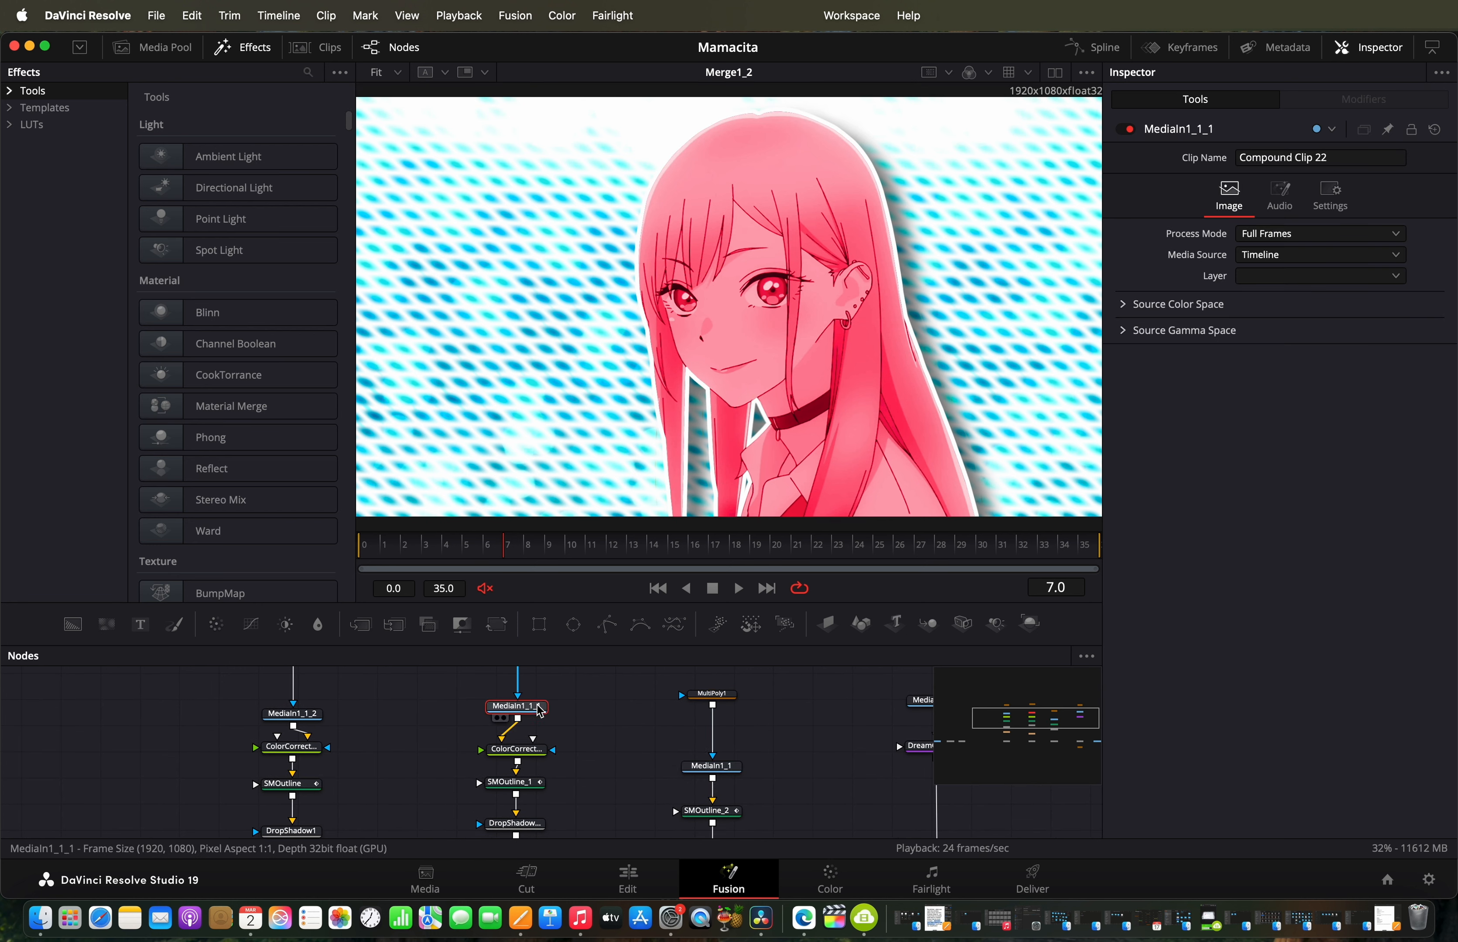
{"action": "left_click", "coordinate": [293, 714]}
Step: Compare the Transform1 and Transform2 nodes that move the tinted character layers
{"action": "scroll", "coordinate": [394, 764], "scroll_direction": "down", "scroll_amount": 2}
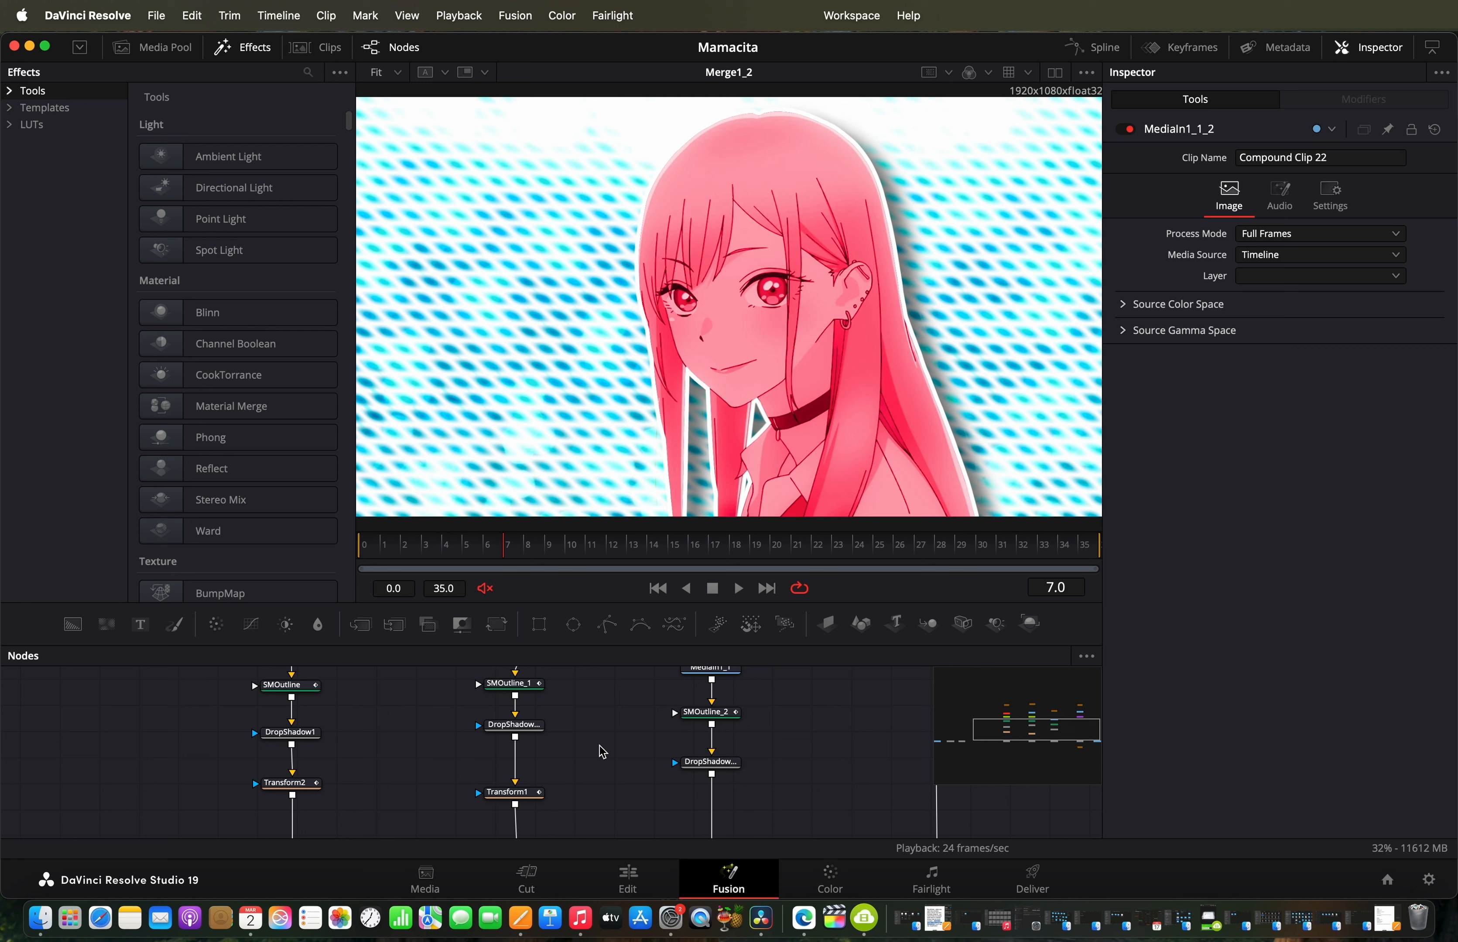
{"action": "left_click", "coordinate": [509, 793]}
{"action": "left_click", "coordinate": [300, 790]}
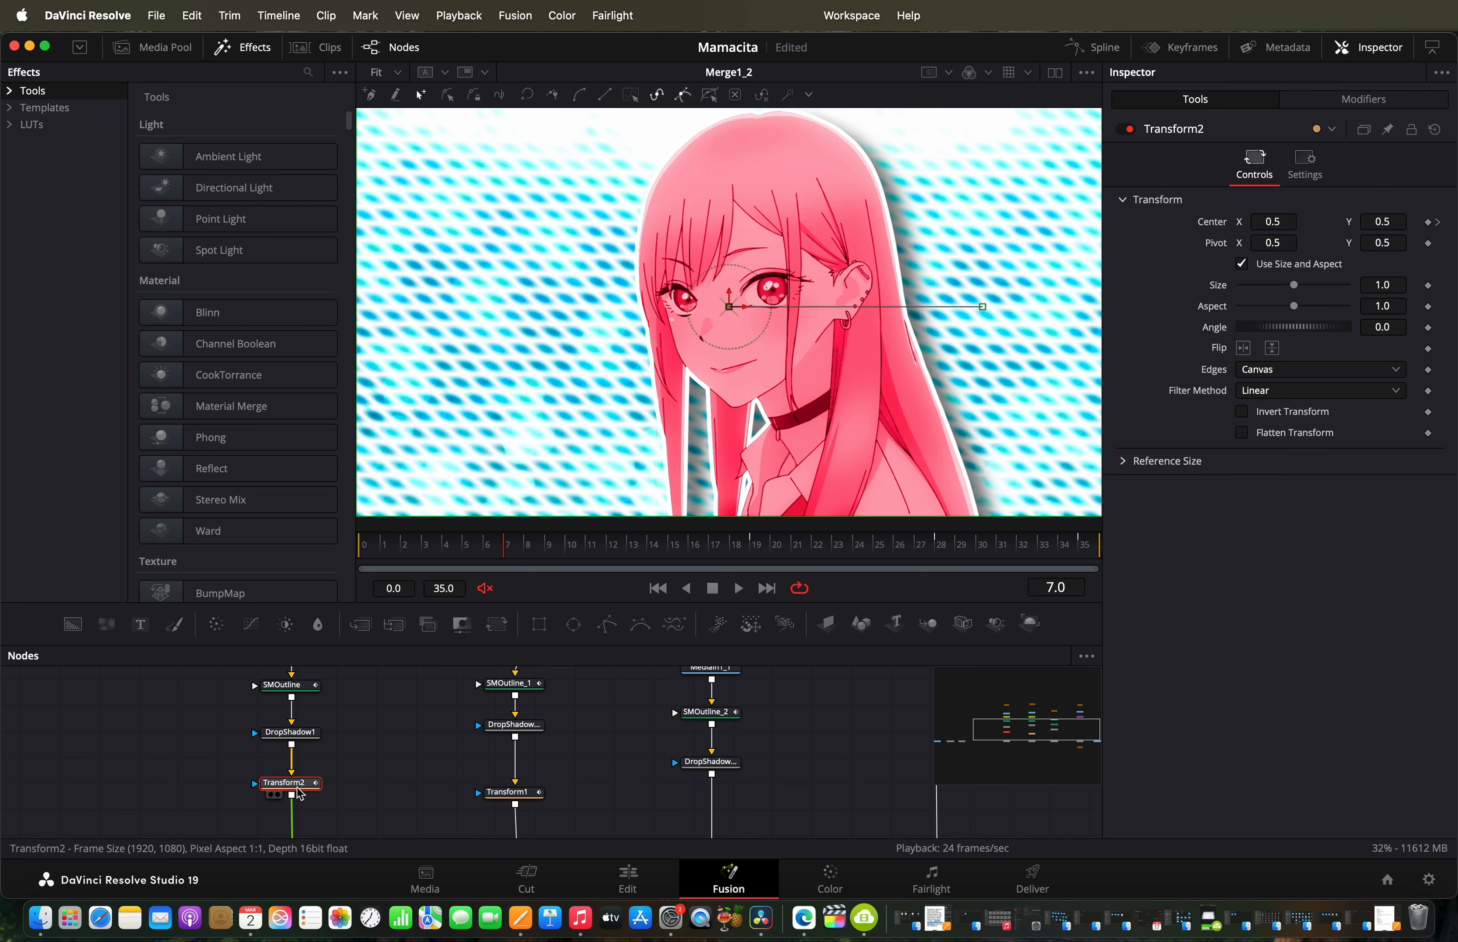
{"action": "scroll", "coordinate": [588, 723], "scroll_direction": "right", "scroll_amount": 5}
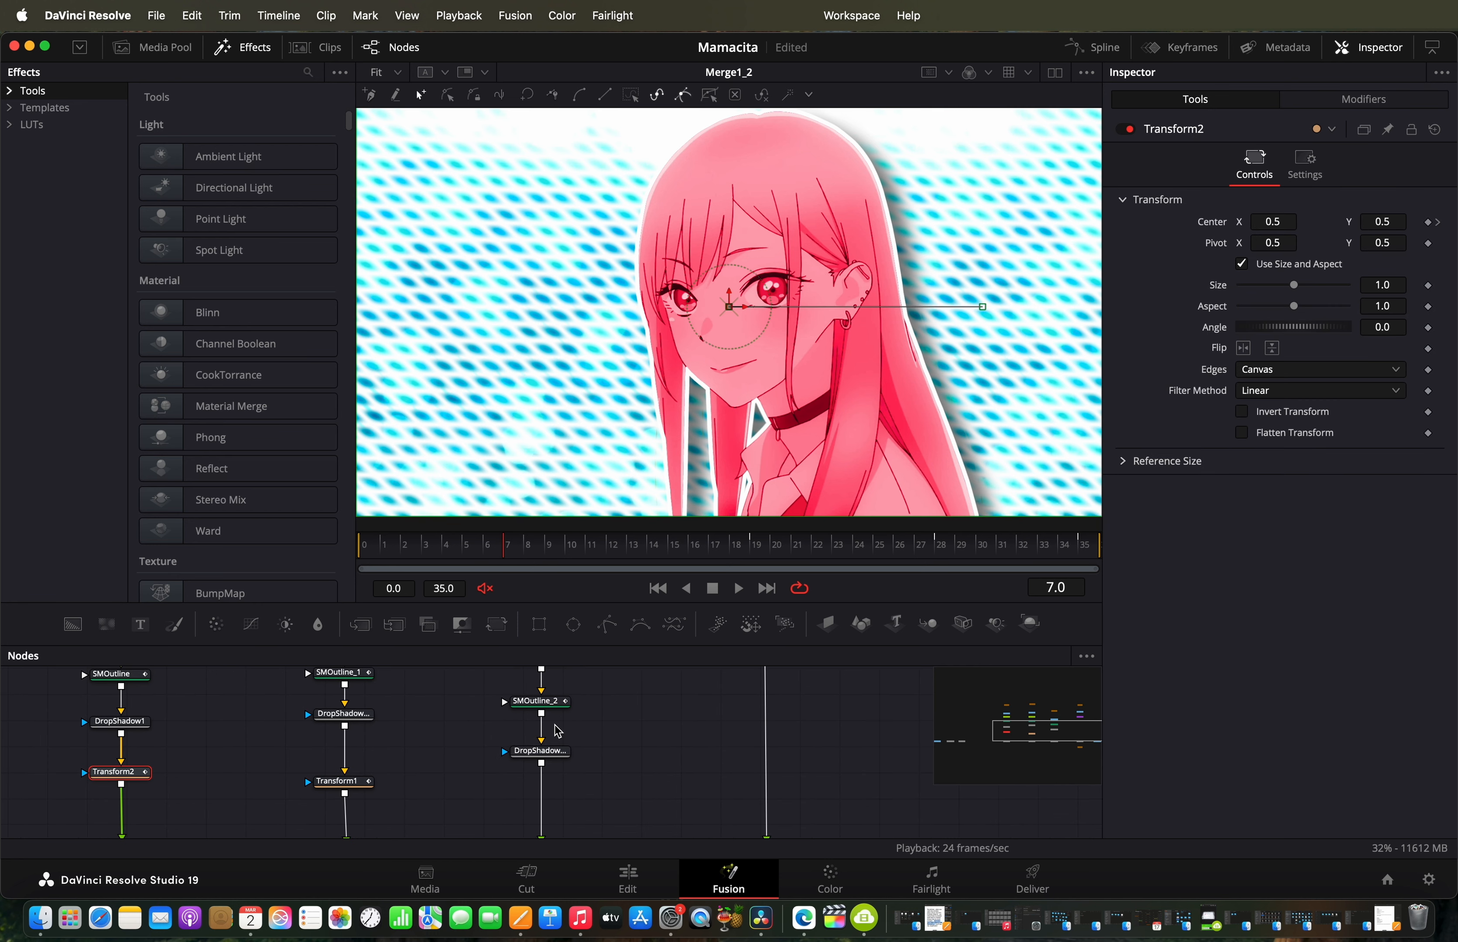
Step: Examine the settings of SMOutline_2 and DropShadow1_2 on the untinted character layer
{"action": "left_click", "coordinate": [553, 754]}
{"action": "scroll", "coordinate": [607, 735], "scroll_direction": "up", "scroll_amount": 3}
{"action": "left_click", "coordinate": [526, 730]}
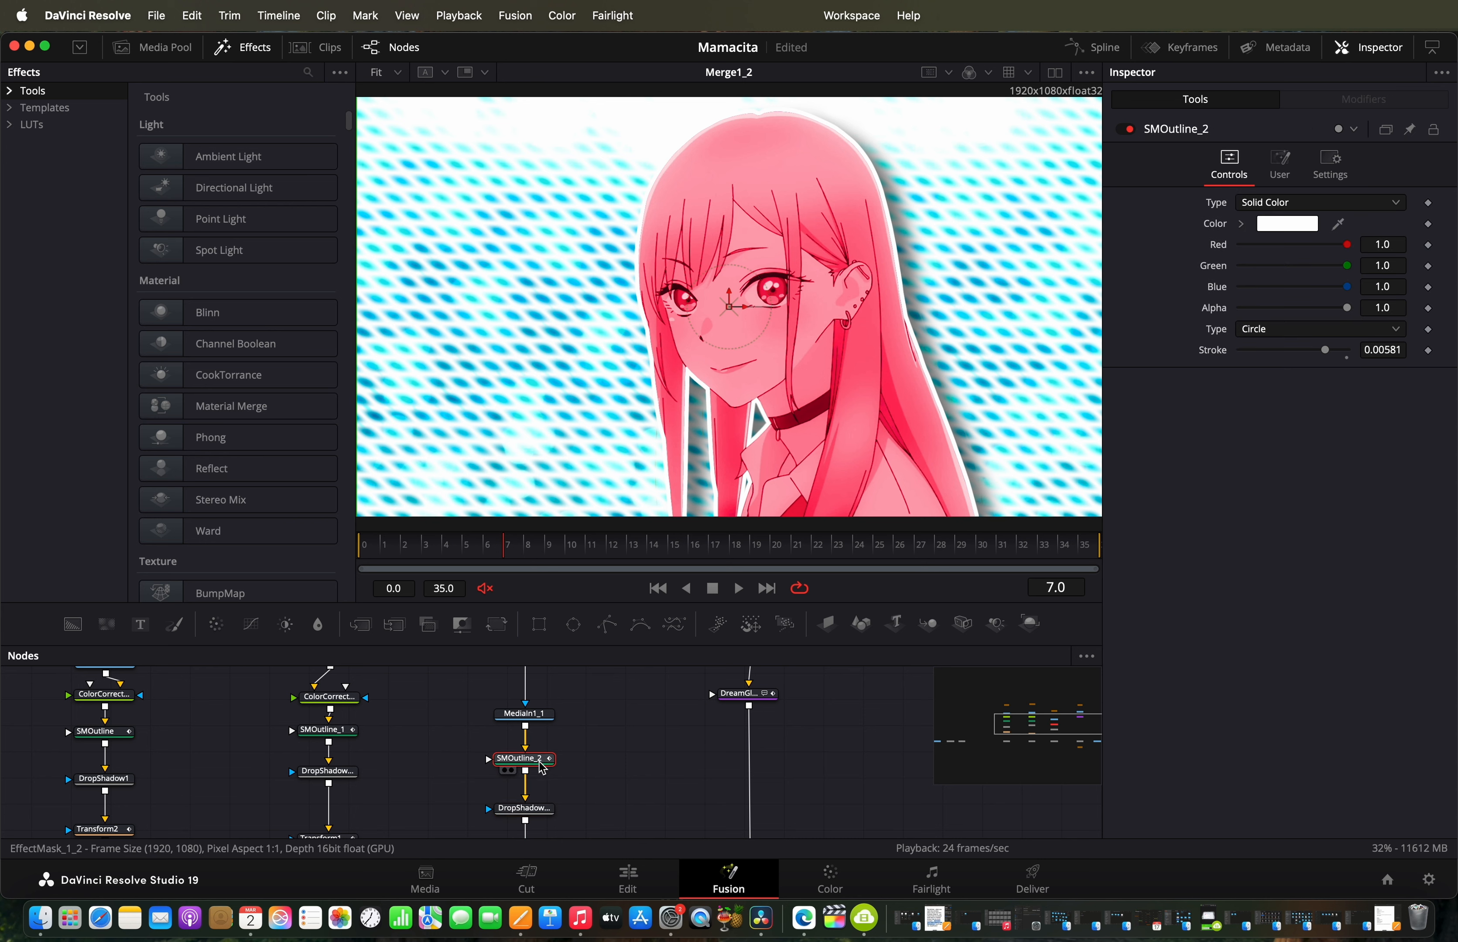
{"action": "scroll", "coordinate": [557, 797], "scroll_direction": "down", "scroll_amount": 2}
{"action": "left_click", "coordinate": [545, 755]}
{"action": "scroll", "coordinate": [548, 769], "scroll_direction": "down", "scroll_amount": 4}
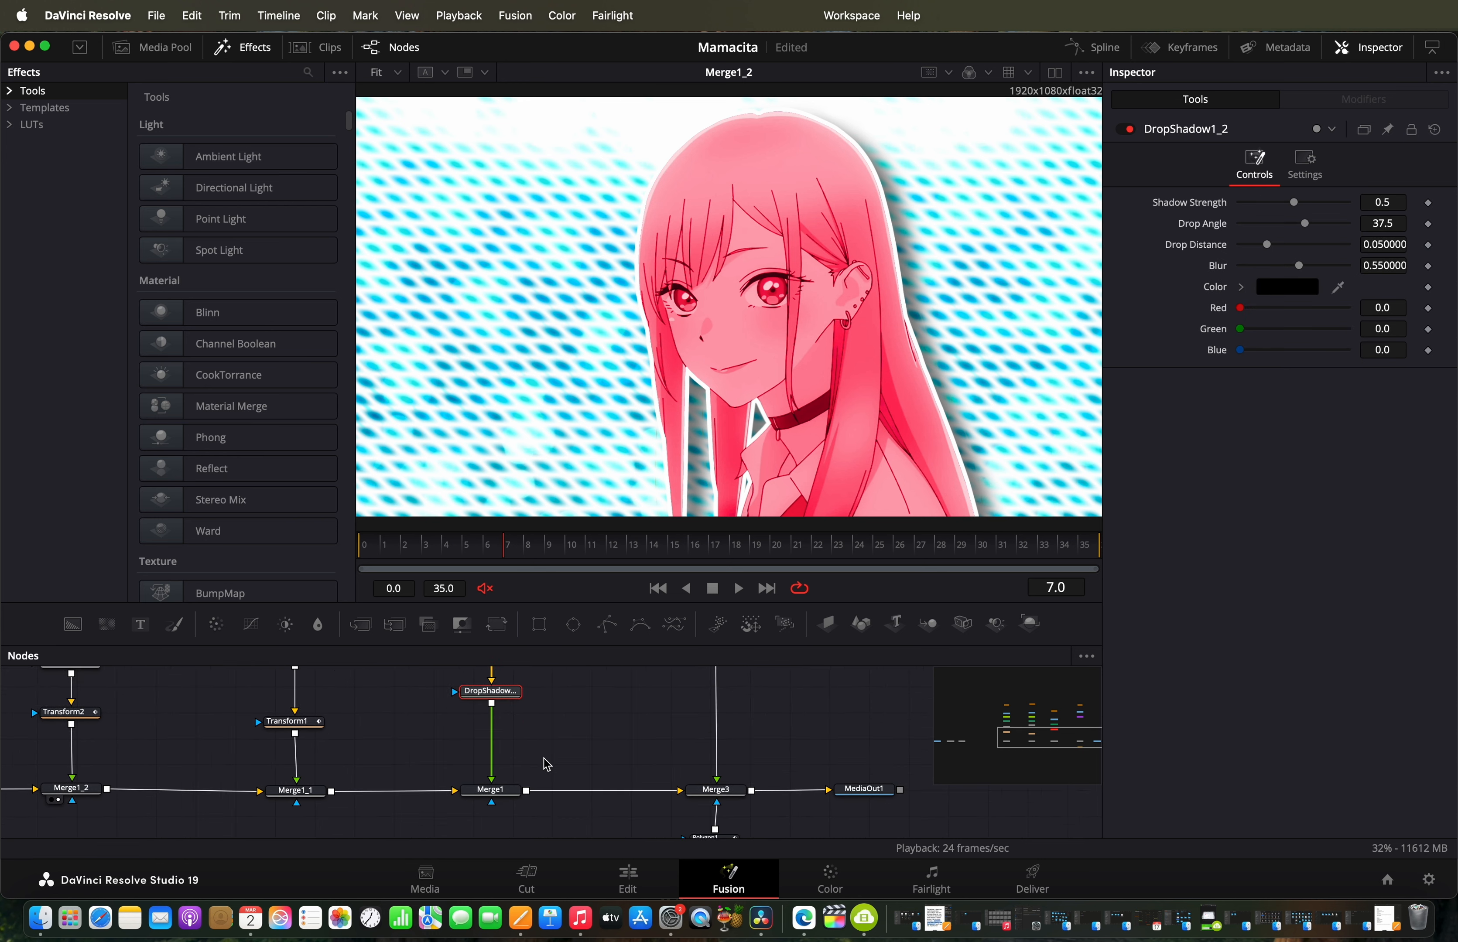
Step: Preview the Merge3 output, inspect its MediaIn1_1_4 layer and scrub forward to frame 22
{"action": "scroll", "coordinate": [551, 775], "scroll_direction": "right", "scroll_amount": 6}
{"action": "left_click", "coordinate": [539, 779]}
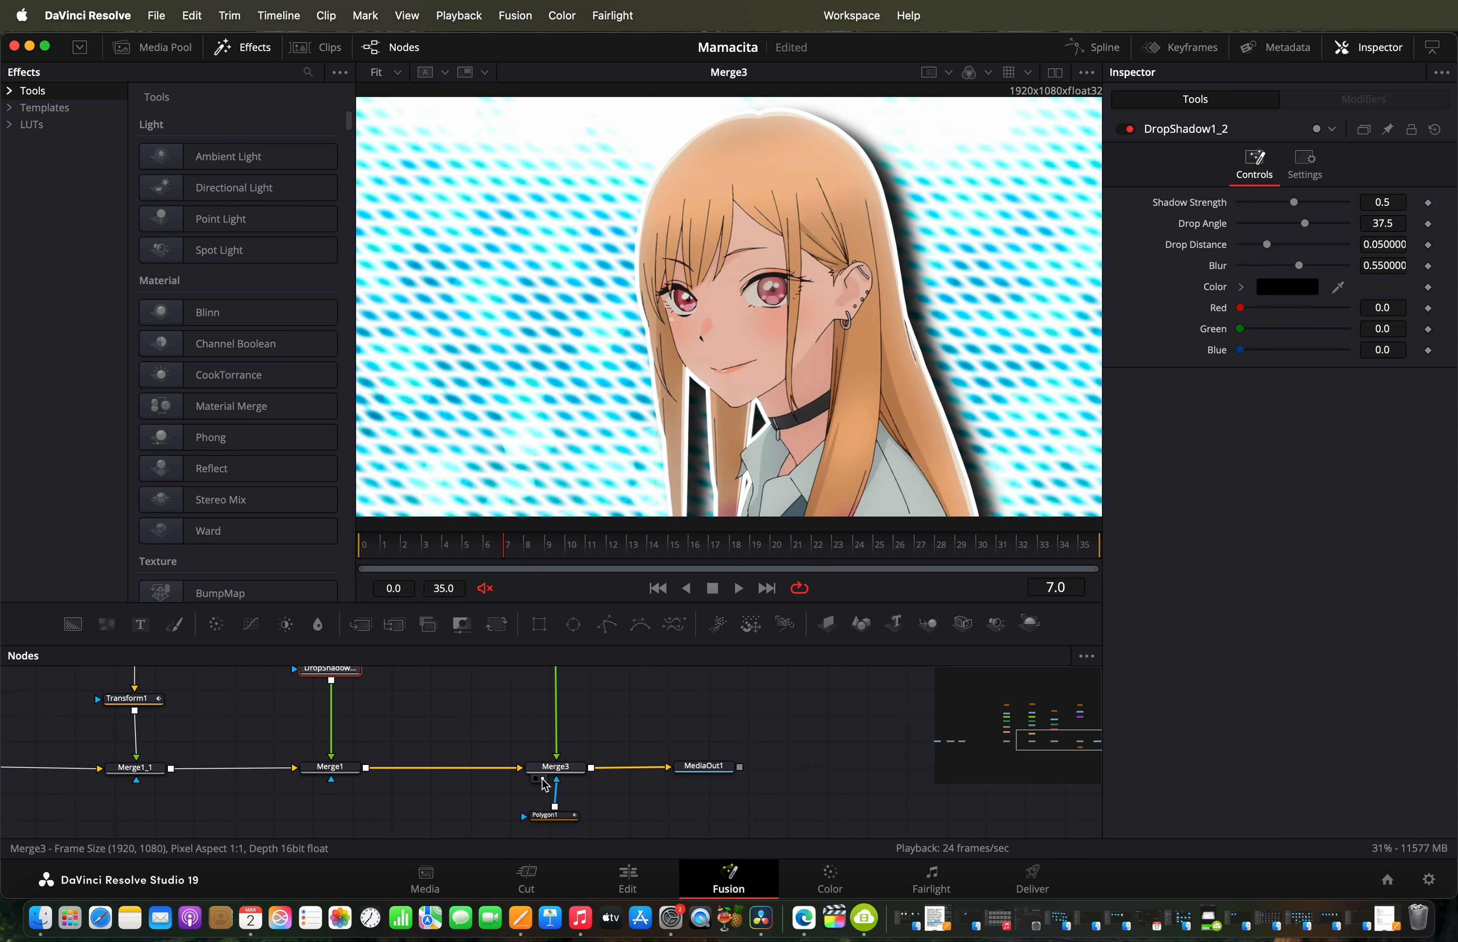
{"action": "scroll", "coordinate": [580, 747], "scroll_direction": "up", "scroll_amount": 5}
{"action": "scroll", "coordinate": [581, 747], "scroll_direction": "up", "scroll_amount": 8}
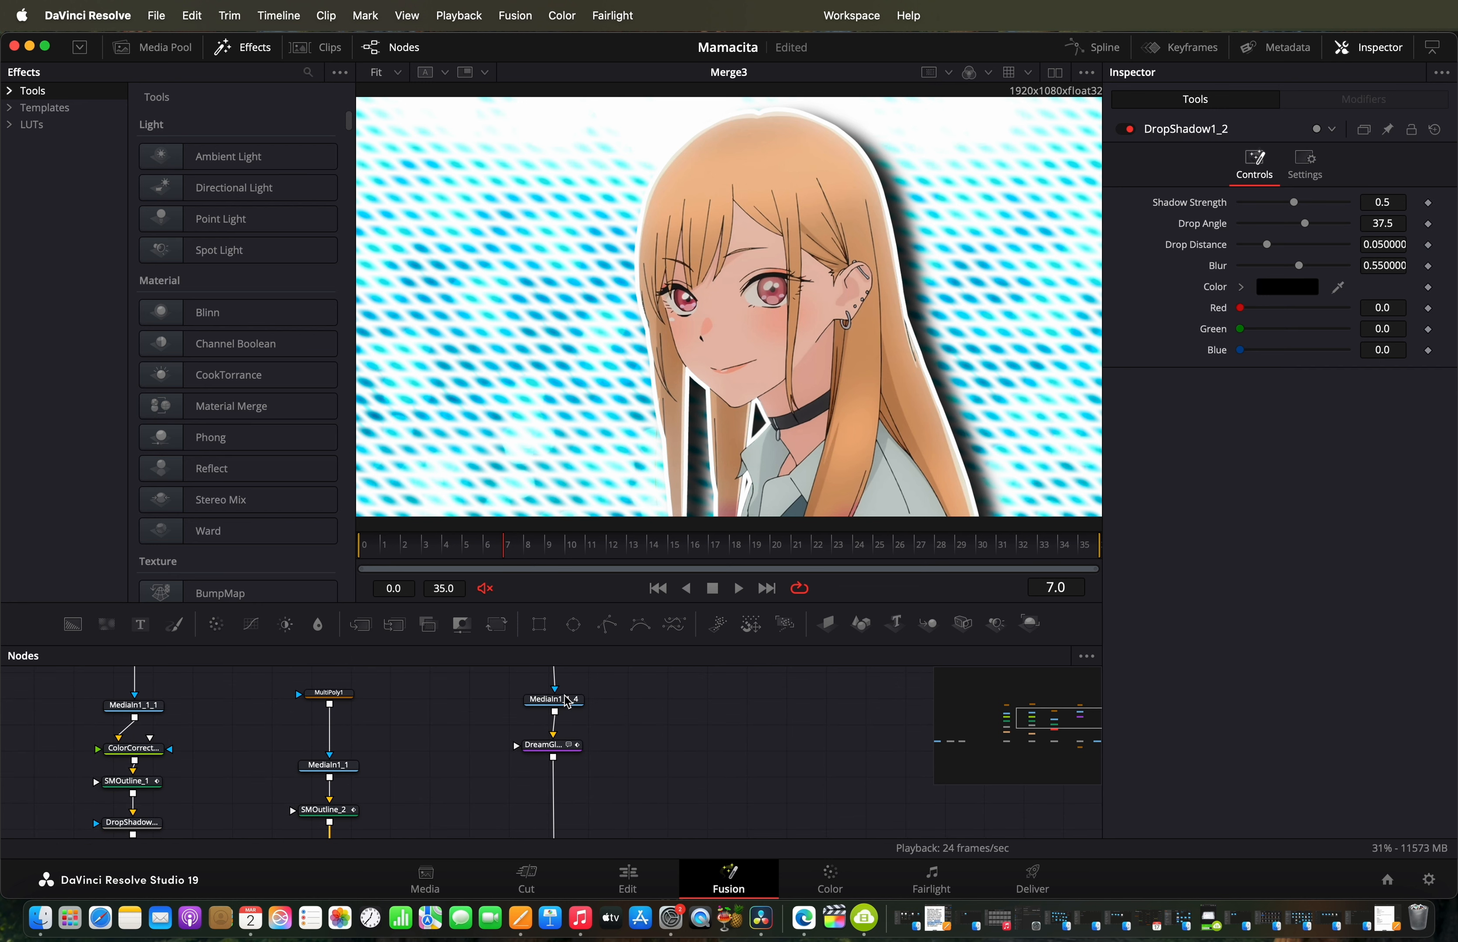
{"action": "left_click", "coordinate": [571, 763]}
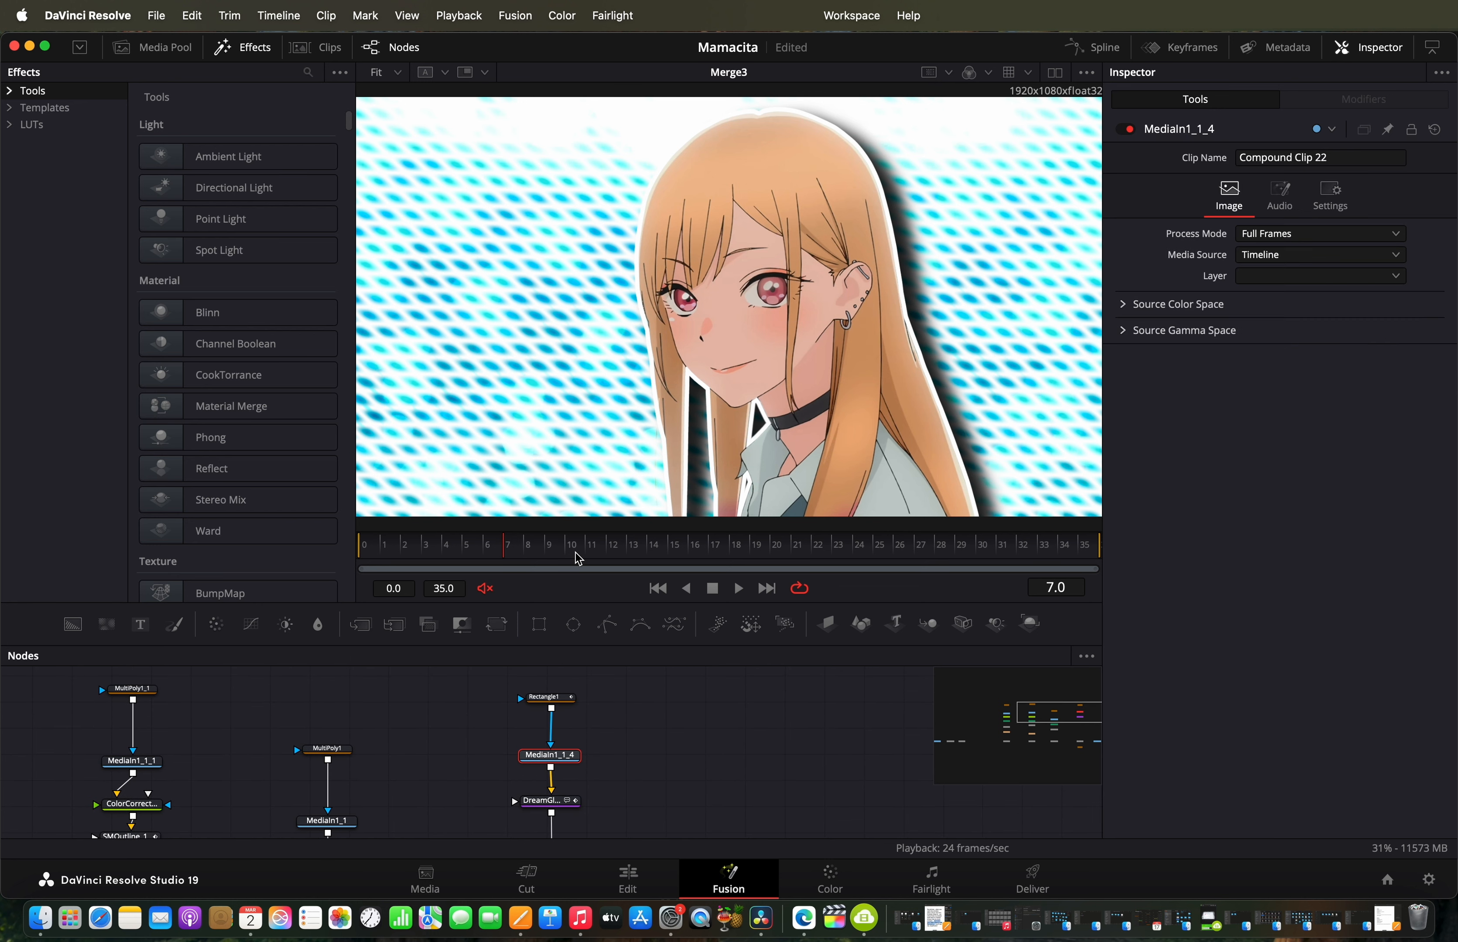
{"action": "left_click_drag", "start_coordinate": [526, 542], "coordinate": [808, 544]}
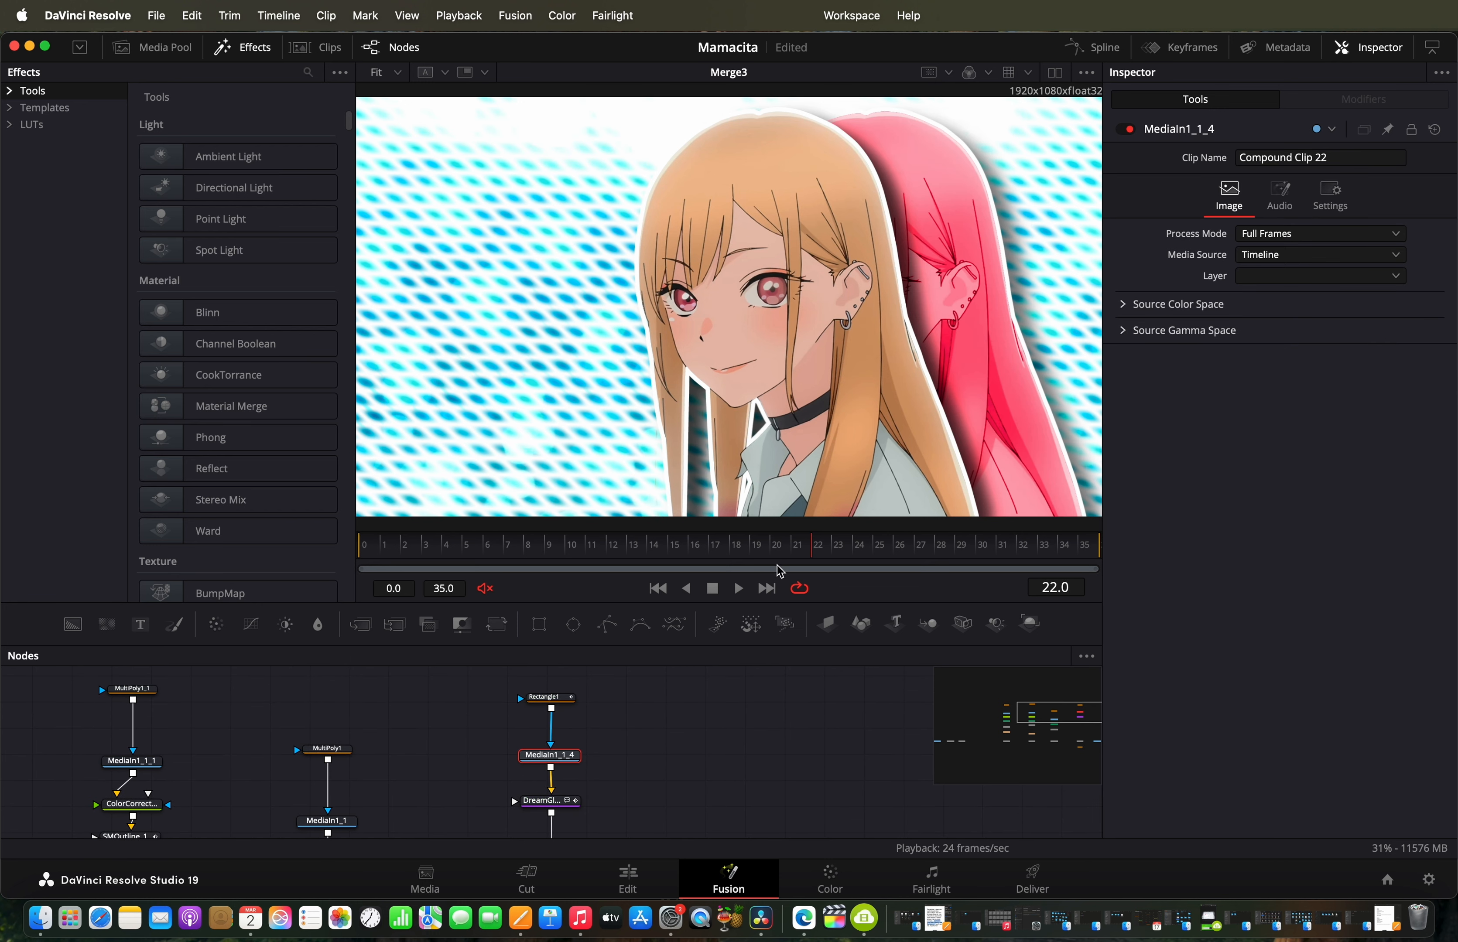
Step: Examine the Rectangle1 mask of the glow layer and the Polygon1 mask on Merge3, and scrub towards the clip's end
{"action": "left_click", "coordinate": [565, 707]}
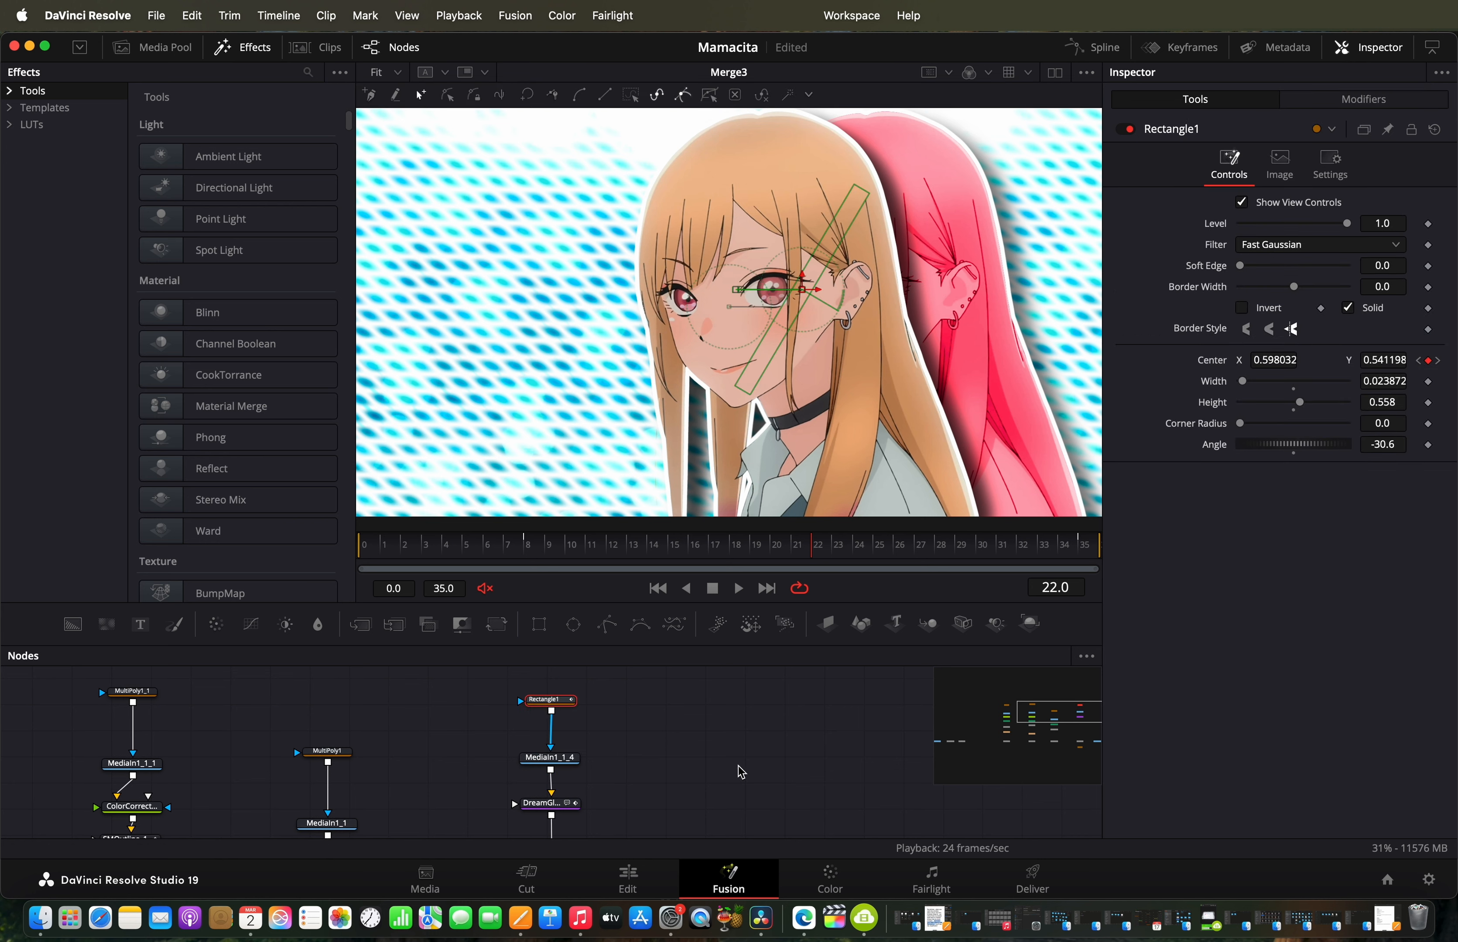
{"action": "scroll", "coordinate": [700, 807], "scroll_direction": "down", "scroll_amount": 5}
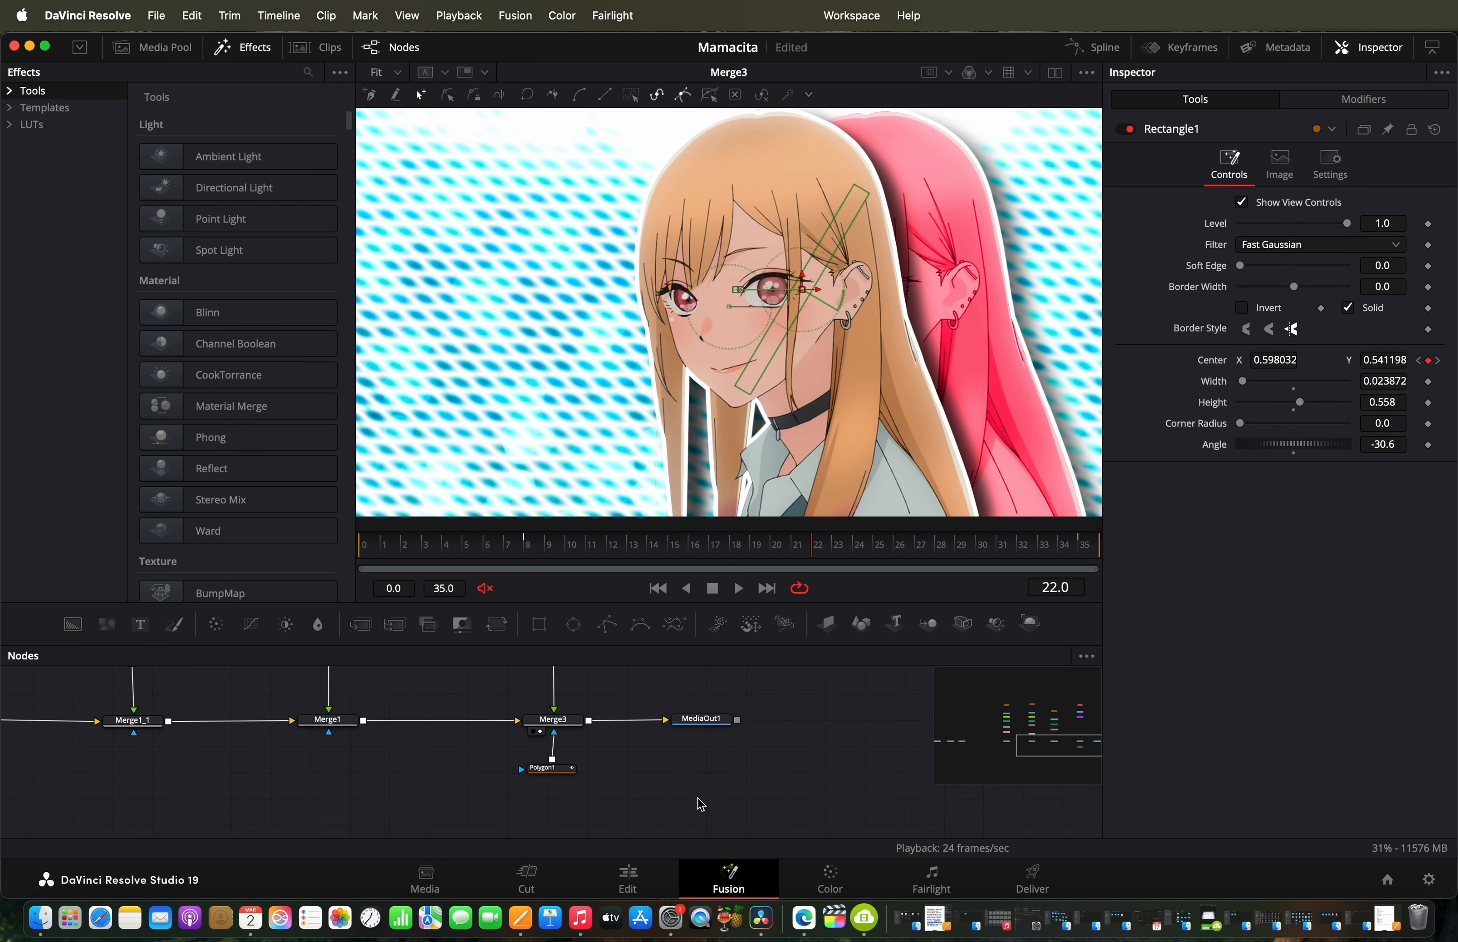
{"action": "left_click", "coordinate": [563, 730]}
{"action": "scroll", "coordinate": [616, 747], "scroll_direction": "up", "scroll_amount": 8}
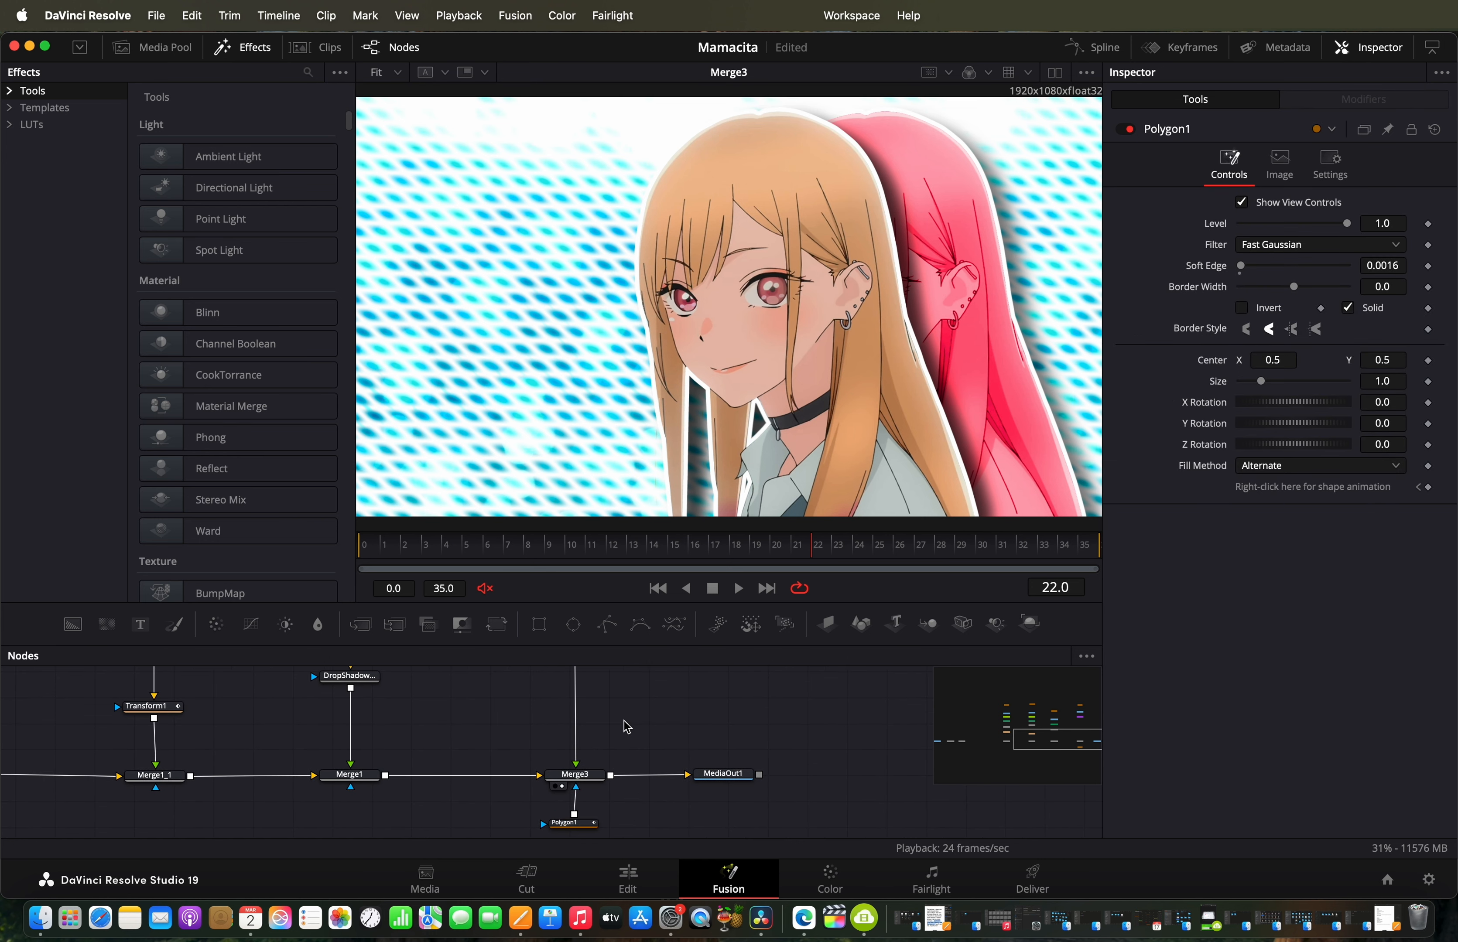
{"action": "scroll", "coordinate": [620, 748], "scroll_direction": "up", "scroll_amount": 2}
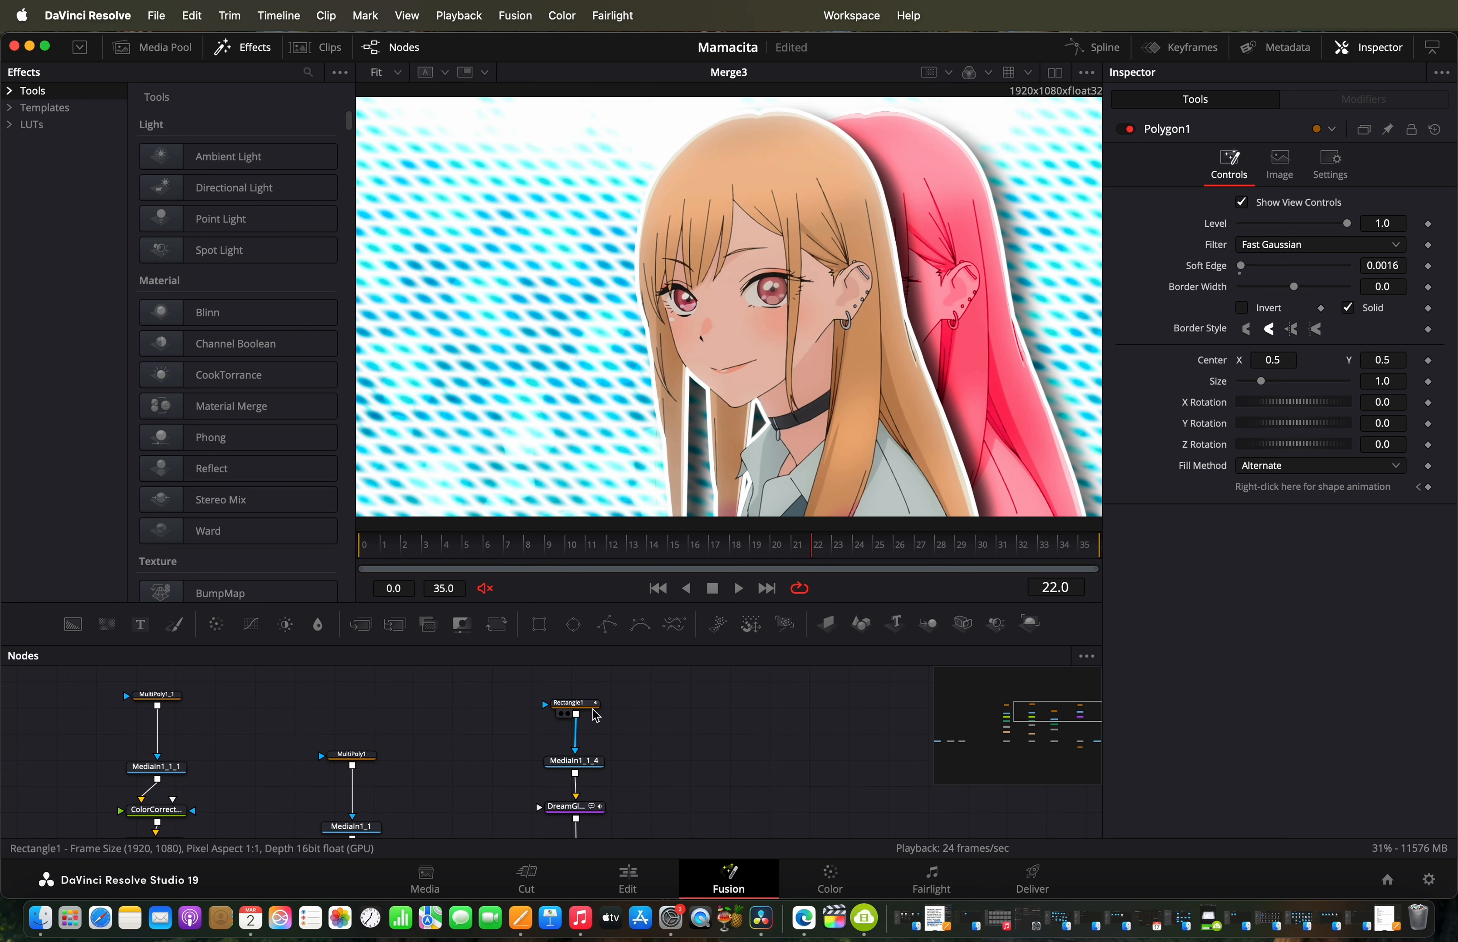
{"action": "left_click_drag", "start_coordinate": [730, 557], "coordinate": [1080, 522]}
Step: Return to the Edit page and scrub through Compound Clip 22 to 01:00:15:12
{"action": "left_click", "coordinate": [624, 868]}
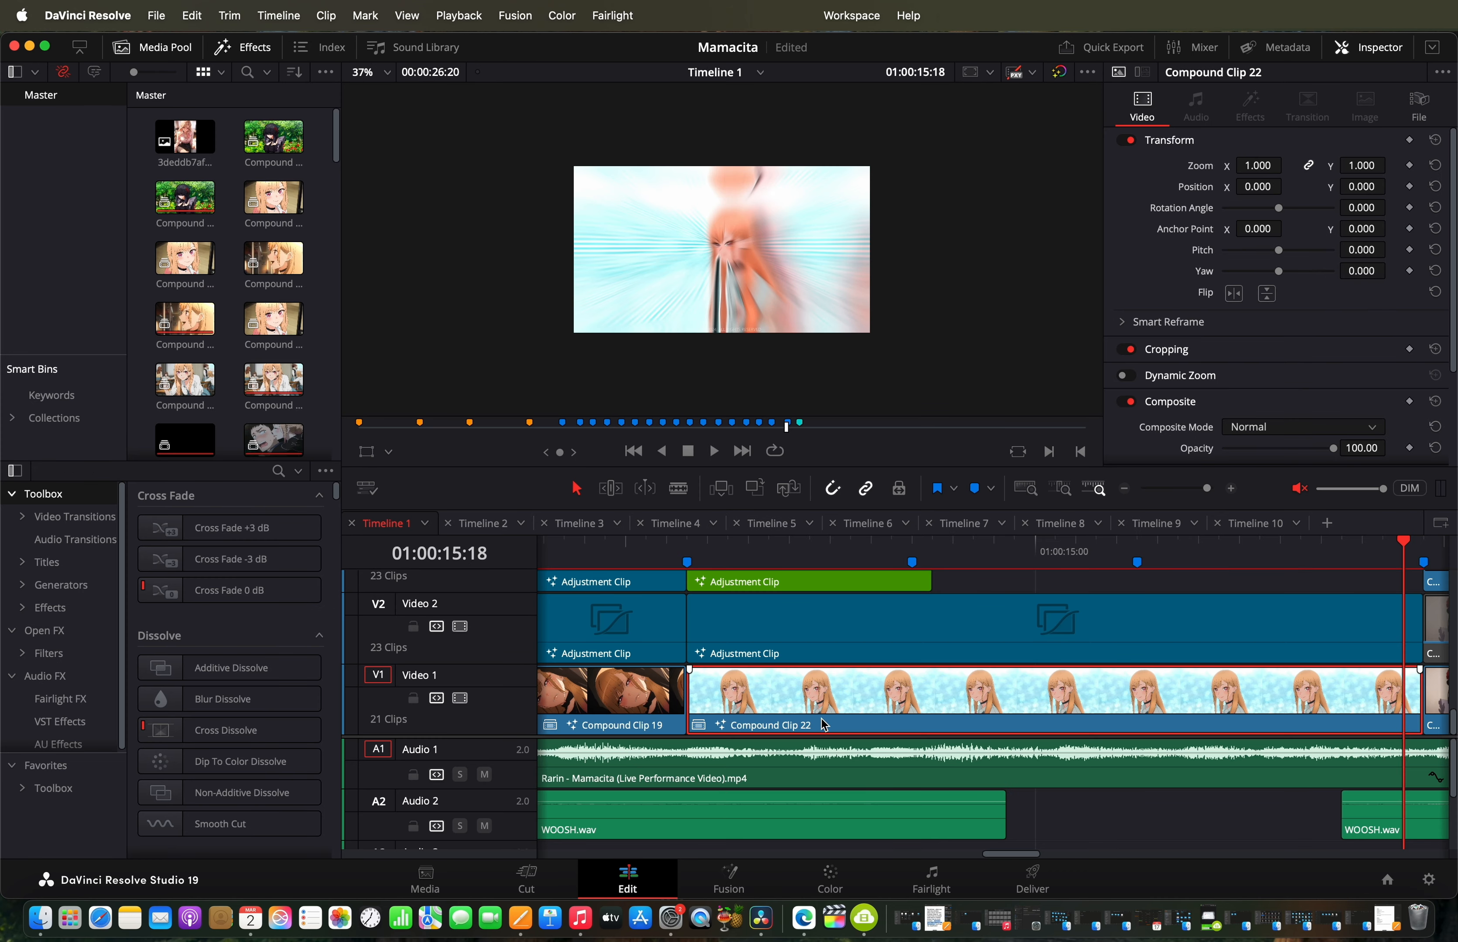
{"action": "scroll", "coordinate": [1001, 673], "scroll_direction": "right", "scroll_amount": 5}
{"action": "left_click", "coordinate": [882, 556]}
{"action": "left_click_drag", "start_coordinate": [882, 555], "coordinate": [620, 654]}
{"action": "scroll", "coordinate": [620, 654], "scroll_direction": "left", "scroll_amount": 2}
{"action": "scroll", "coordinate": [620, 655], "scroll_direction": "left", "scroll_amount": 3}
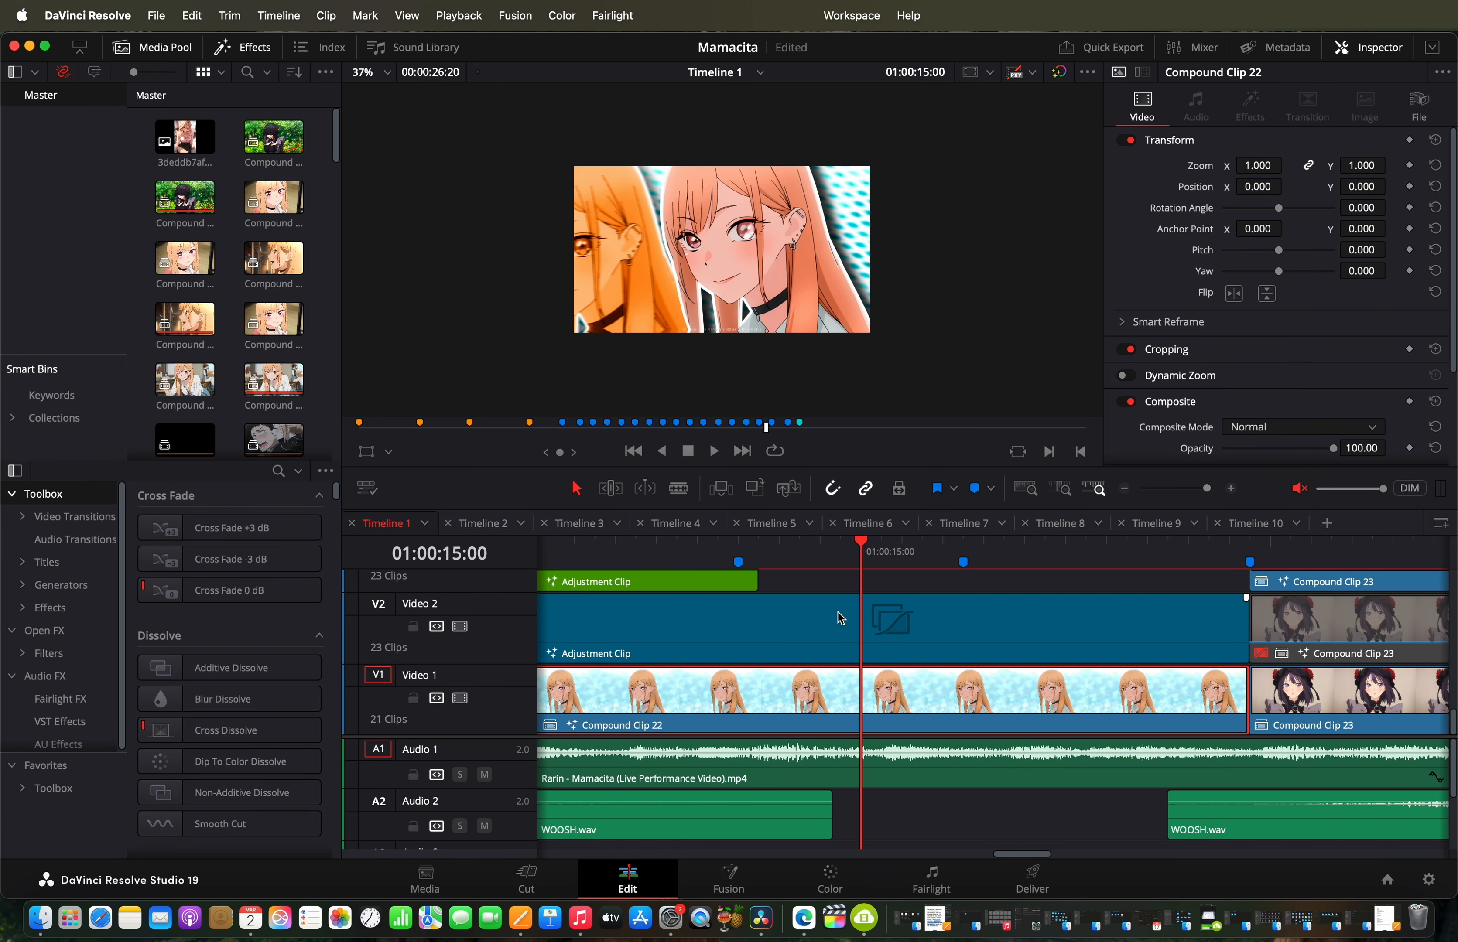
{"action": "left_click_drag", "start_coordinate": [838, 567], "coordinate": [1107, 579]}
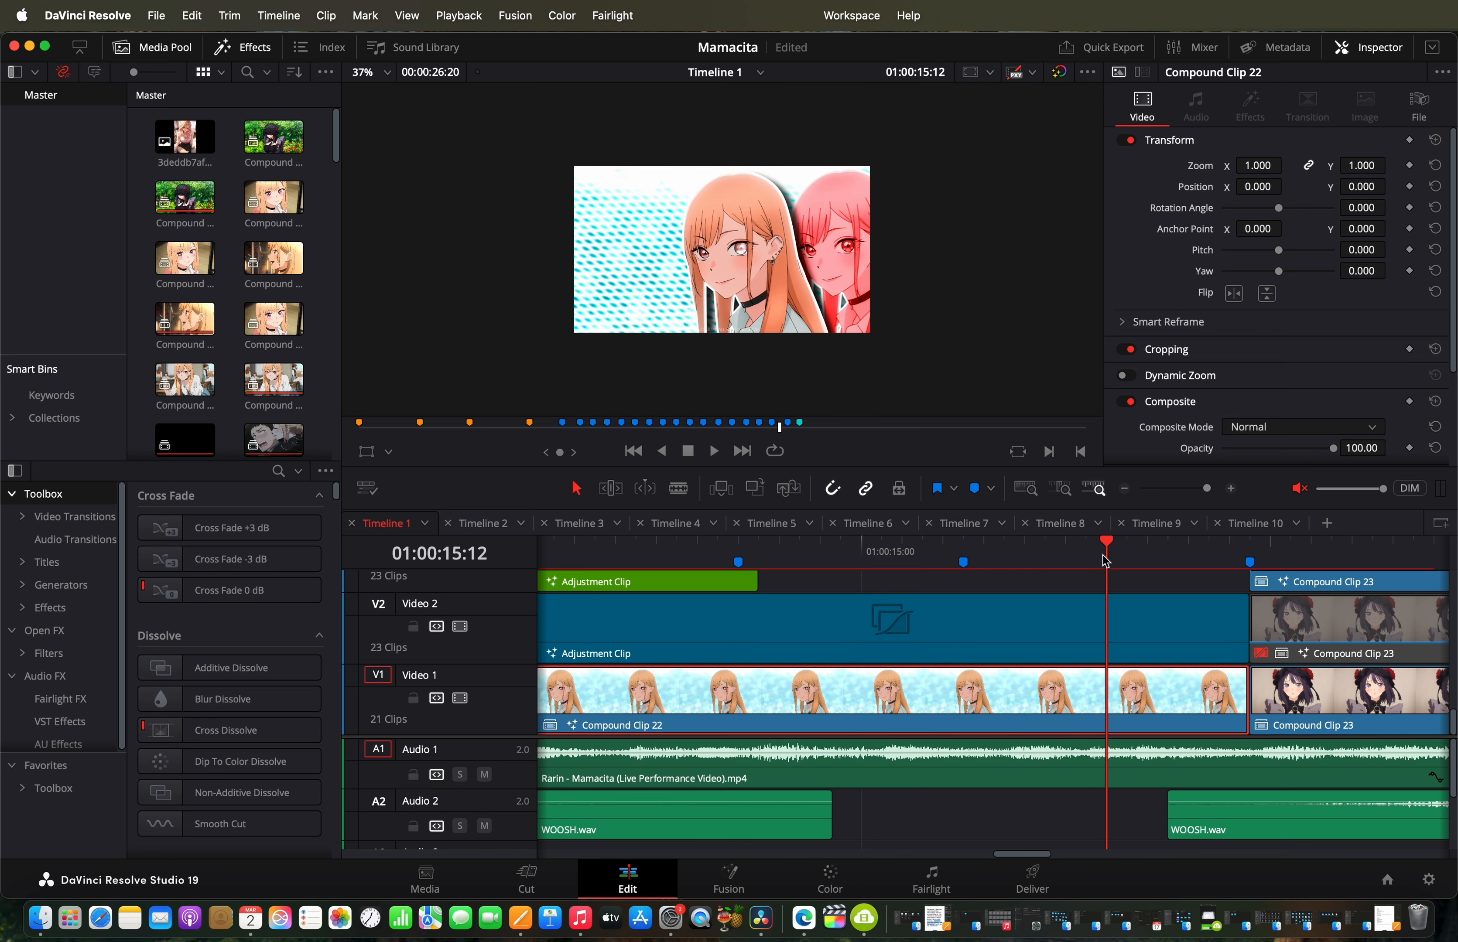
Step: Look over the adjustment clips above Compound Clip 22 and scrub back to about 01:00:14:16
{"action": "scroll", "coordinate": [884, 676], "scroll_direction": "left", "scroll_amount": 2}
{"action": "scroll", "coordinate": [884, 673], "scroll_direction": "left", "scroll_amount": 5}
{"action": "scroll", "coordinate": [884, 673], "scroll_direction": "up", "scroll_amount": 3}
{"action": "scroll", "coordinate": [884, 673], "scroll_direction": "right", "scroll_amount": 4}
{"action": "scroll", "coordinate": [940, 624], "scroll_direction": "down", "scroll_amount": 2}
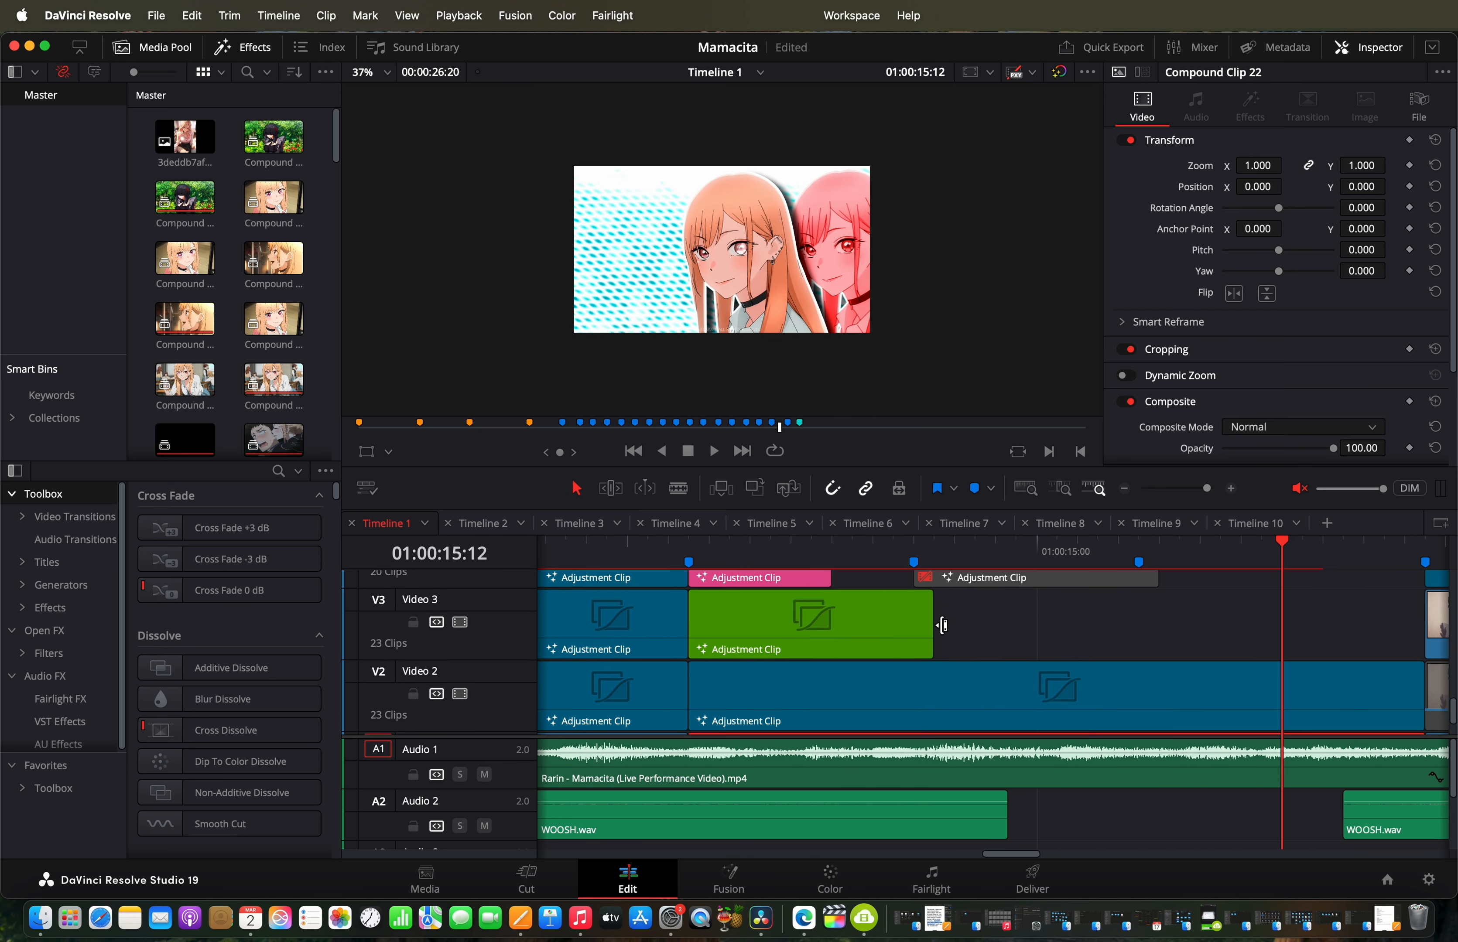
{"action": "left_click_drag", "start_coordinate": [1015, 559], "coordinate": [815, 608]}
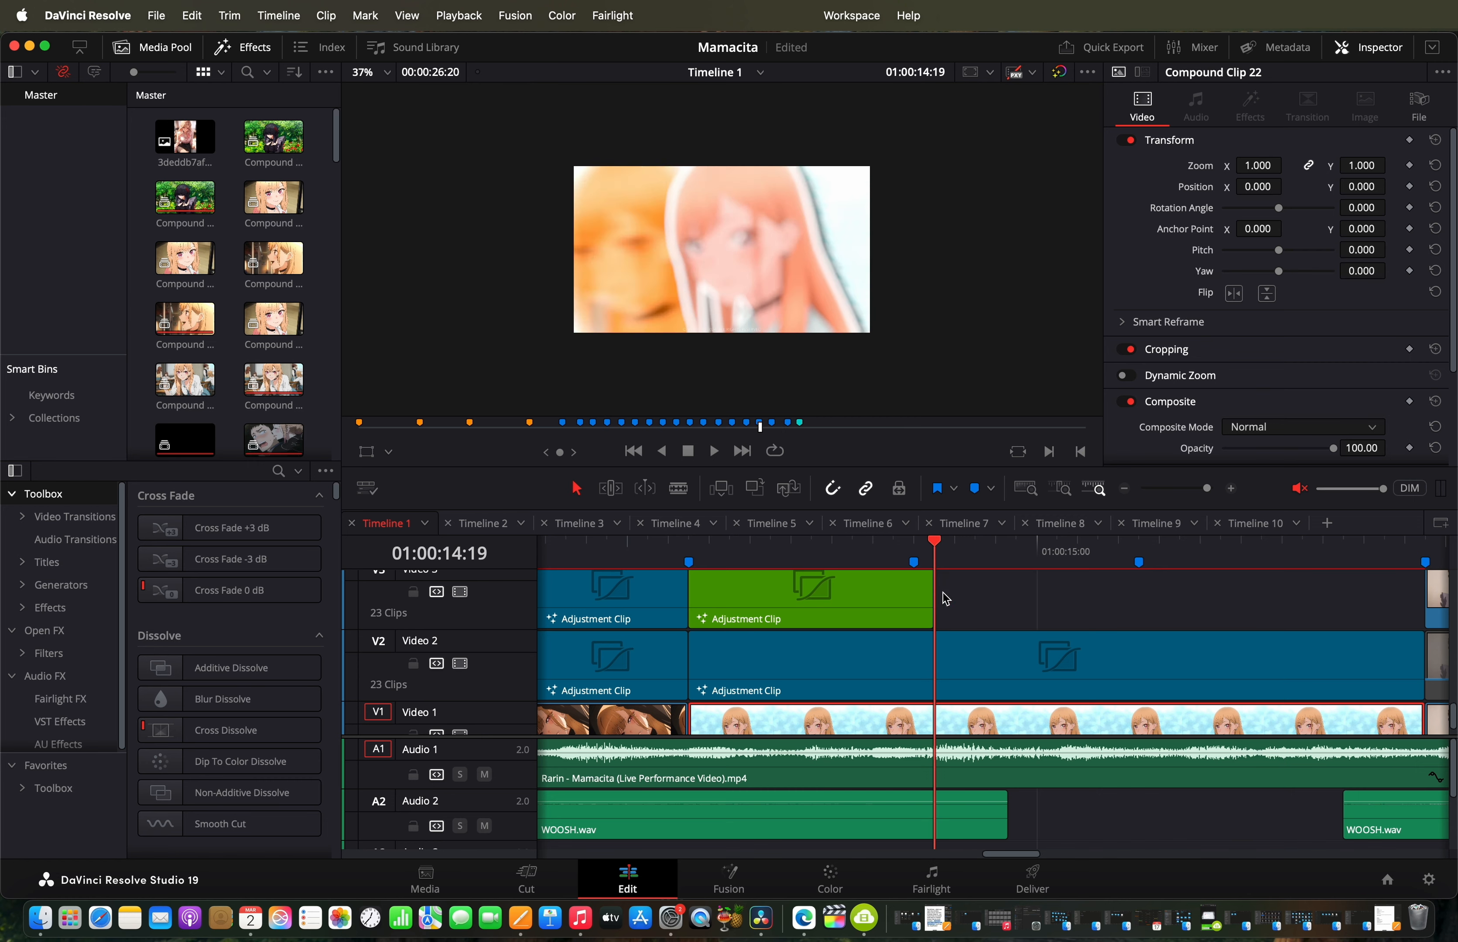
{"action": "left_click_drag", "start_coordinate": [676, 649], "coordinate": [775, 641]}
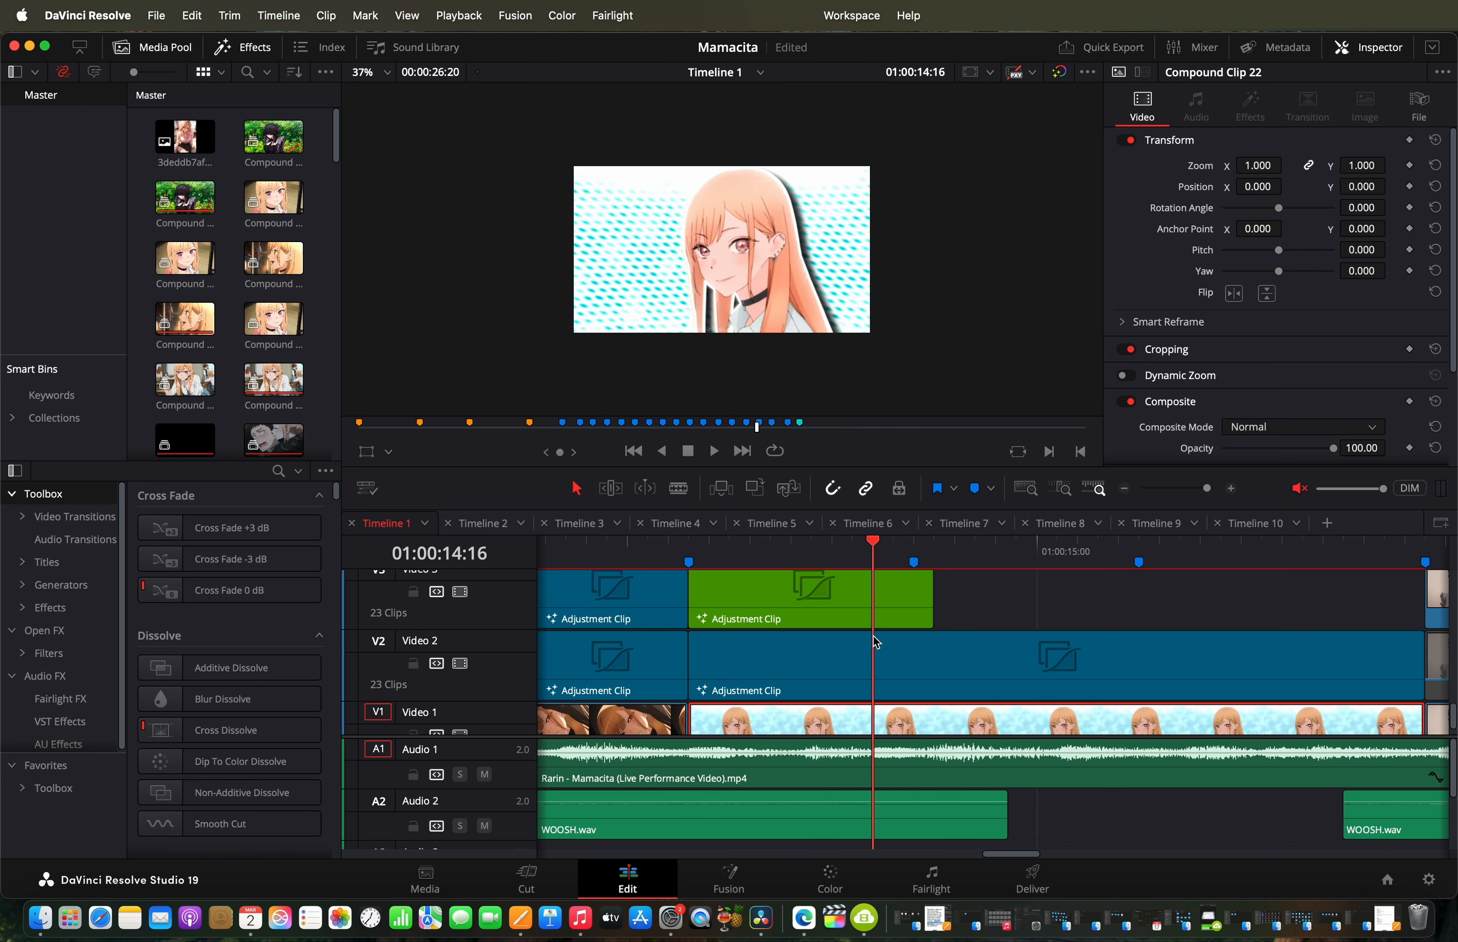
Step: Play the edit past Compound Clip 22 and park the playhead on Compound Clip 23 at 01:00:16:01
{"action": "key", "text": "space"}
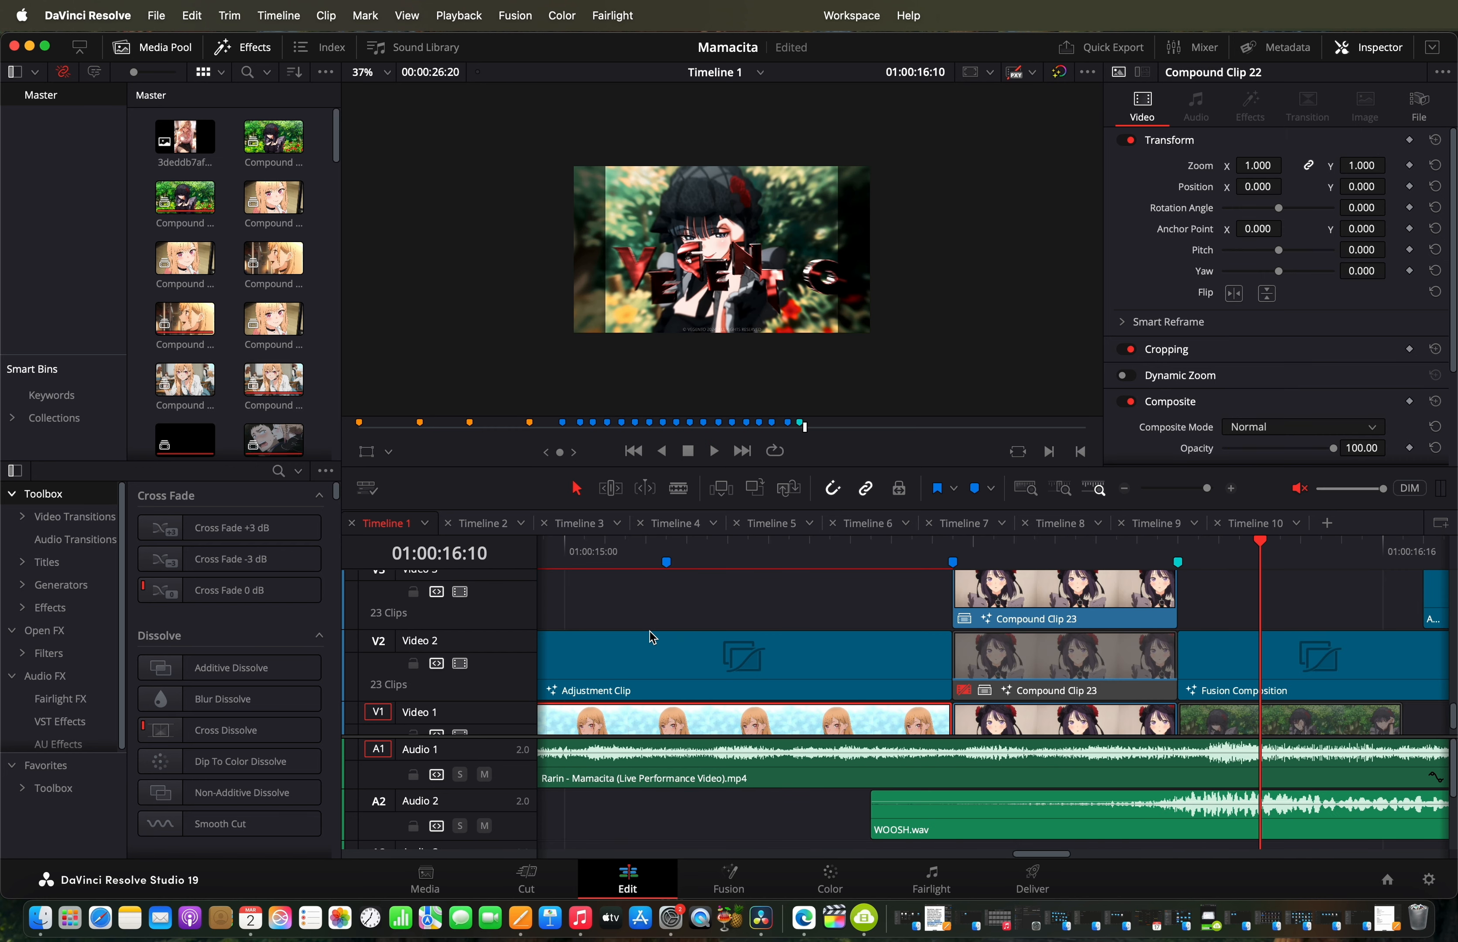
{"action": "key", "text": "space"}
{"action": "left_click", "coordinate": [856, 554]}
{"action": "left_click_drag", "start_coordinate": [856, 554], "coordinate": [882, 586]}
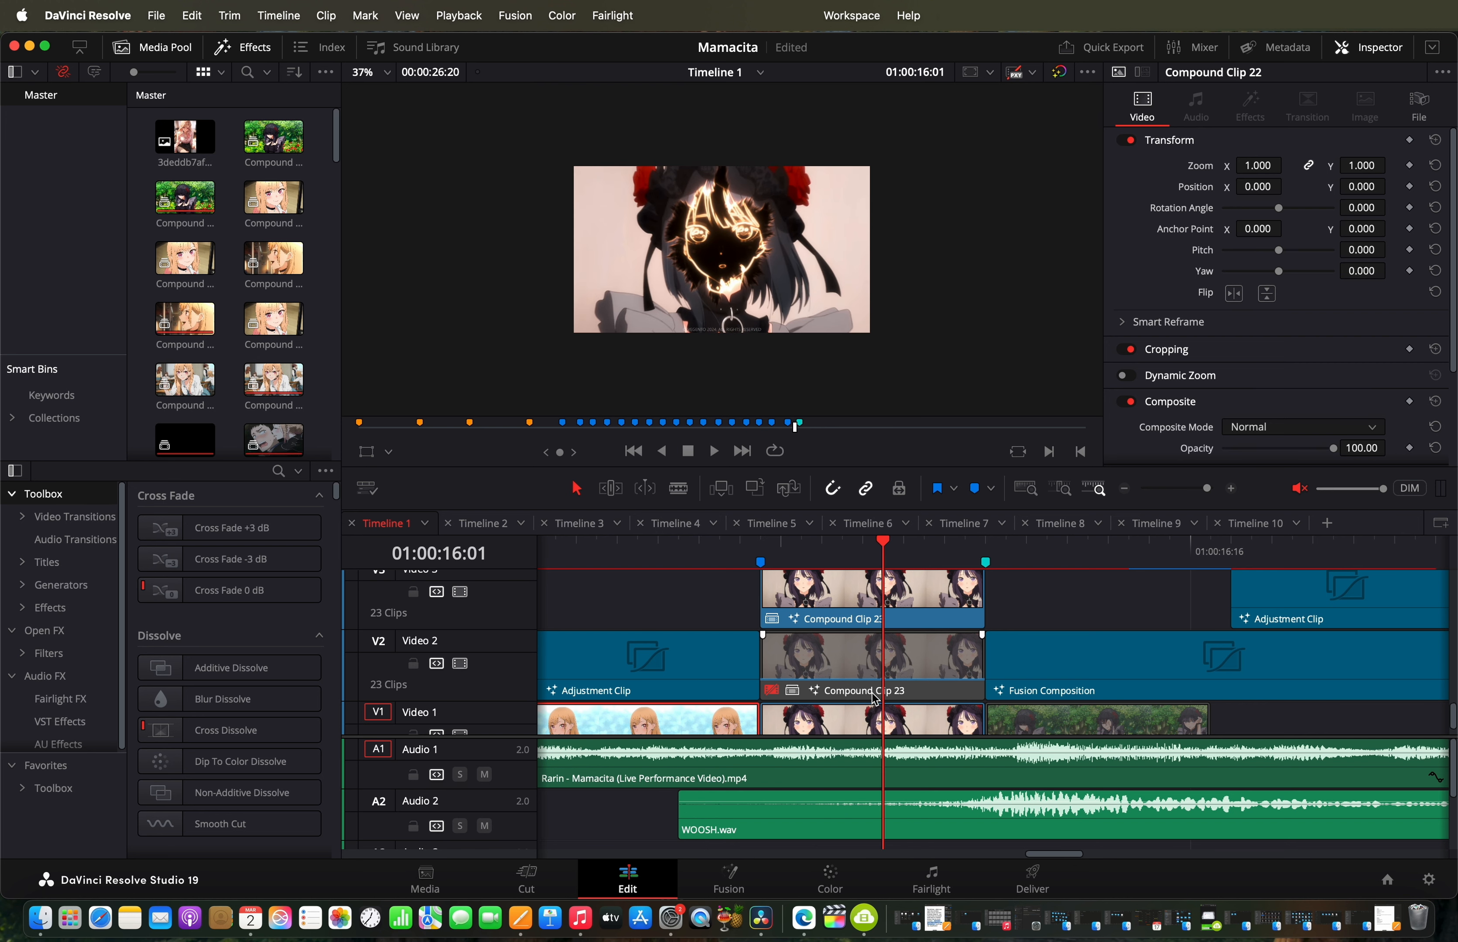
Step: Open the Compound Clip 23 on the Video 3 track in the Fusion page
{"action": "scroll", "coordinate": [874, 700], "scroll_direction": "down", "scroll_amount": 2}
{"action": "scroll", "coordinate": [874, 700], "scroll_direction": "up", "scroll_amount": 3}
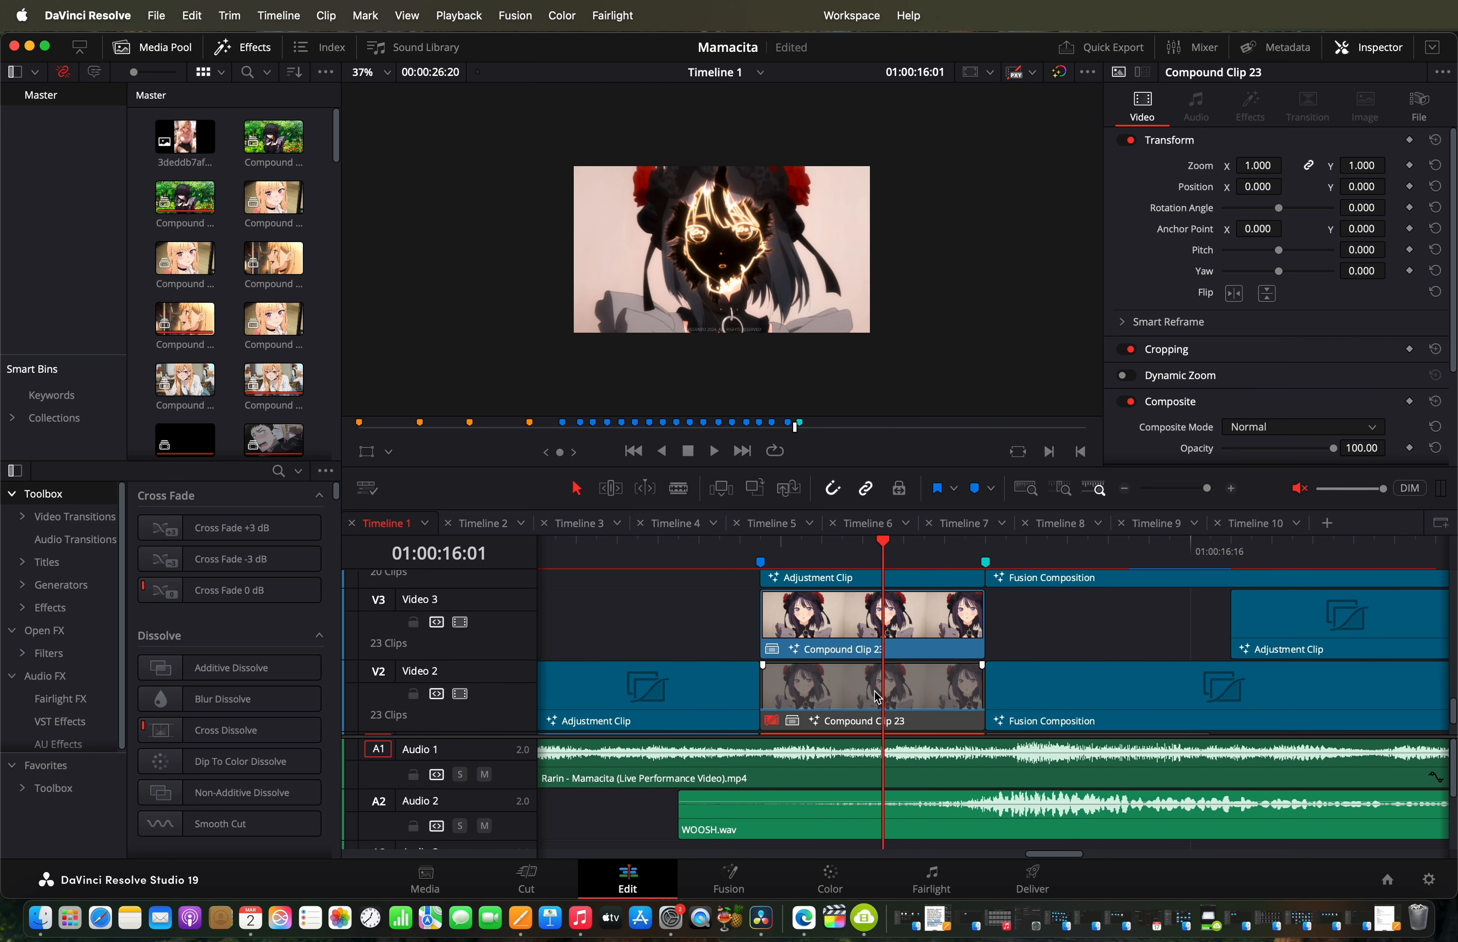
{"action": "right_click", "coordinate": [882, 625]}
{"action": "left_click", "coordinate": [1008, 397]}
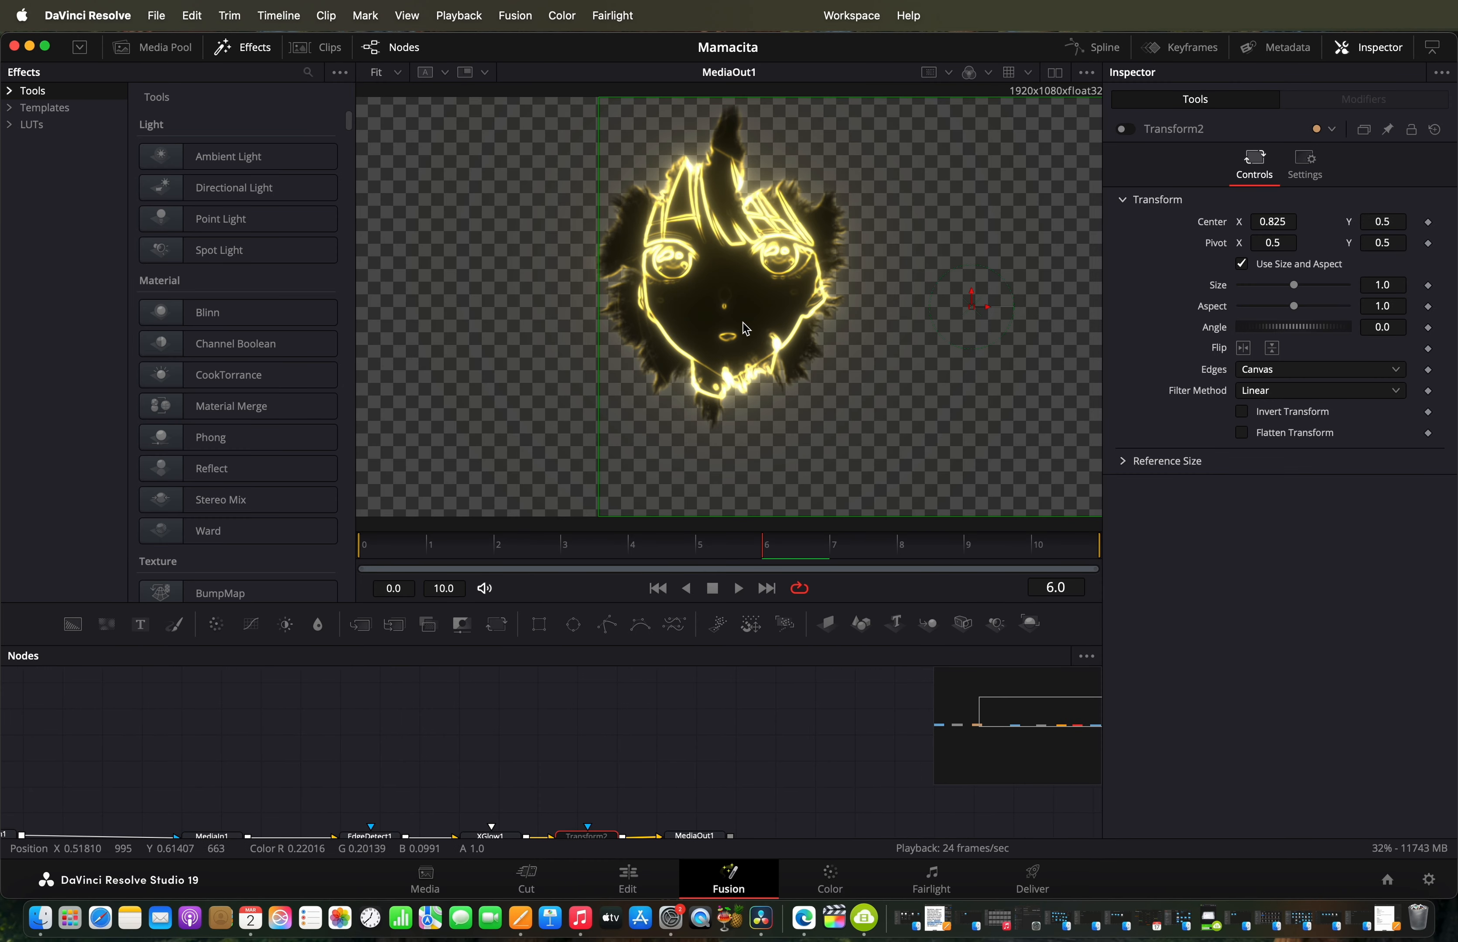
Step: Preview the ink (12).mp4 source in MediaIn2 and scrub it to frame 8
{"action": "scroll", "coordinate": [637, 778], "scroll_direction": "left", "scroll_amount": 5}
{"action": "scroll", "coordinate": [637, 778], "scroll_direction": "down", "scroll_amount": 2}
{"action": "scroll", "coordinate": [637, 778], "scroll_direction": "up", "scroll_amount": 1}
{"action": "scroll", "coordinate": [639, 783], "scroll_direction": "left", "scroll_amount": 5}
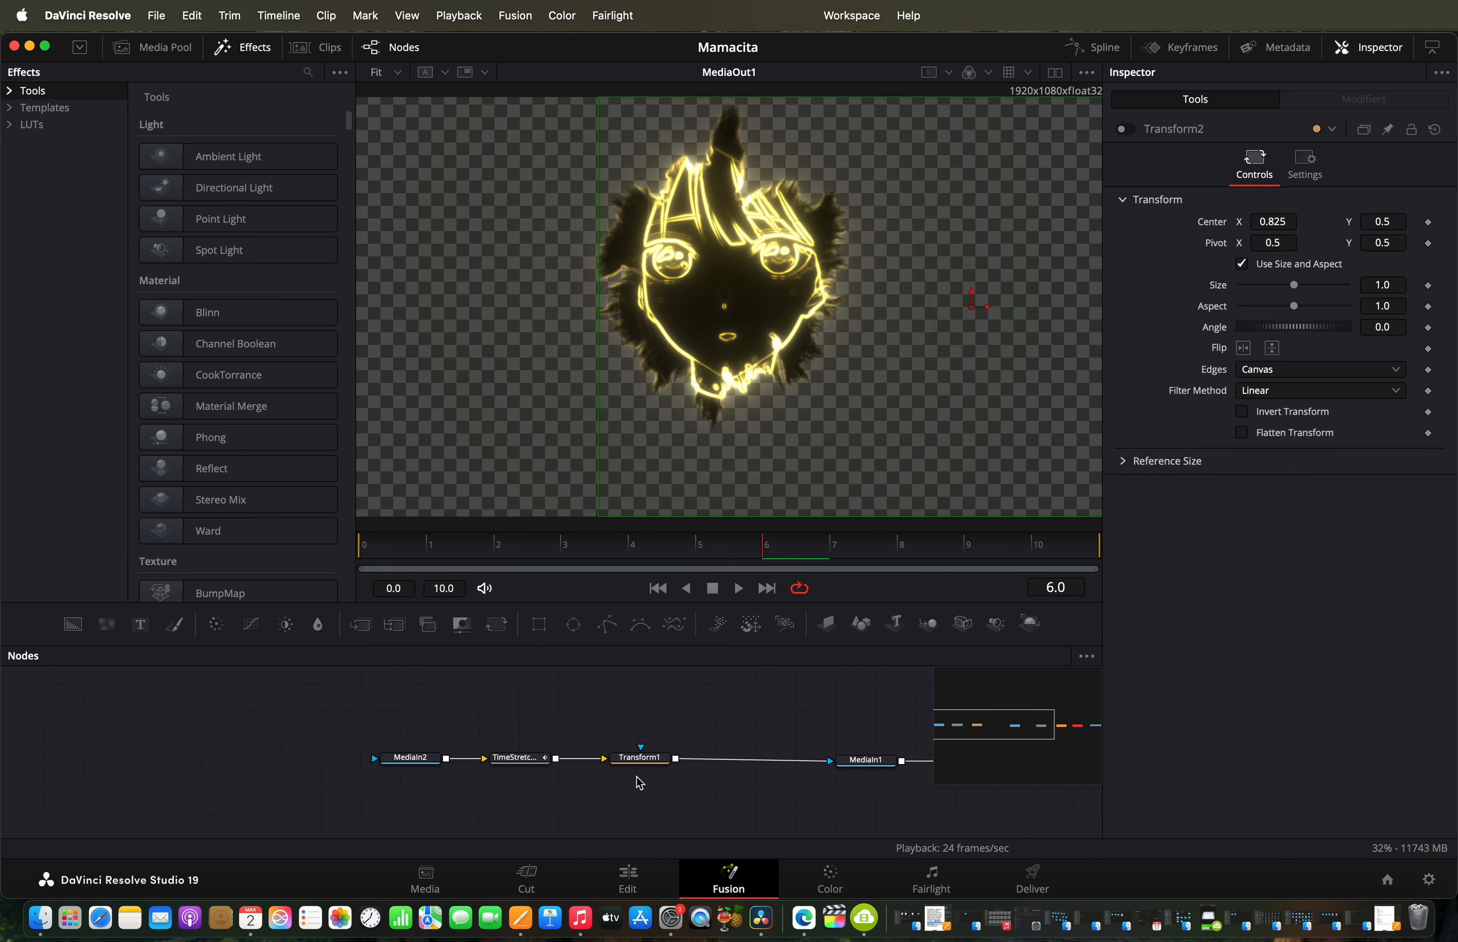
{"action": "left_click", "coordinate": [412, 763]}
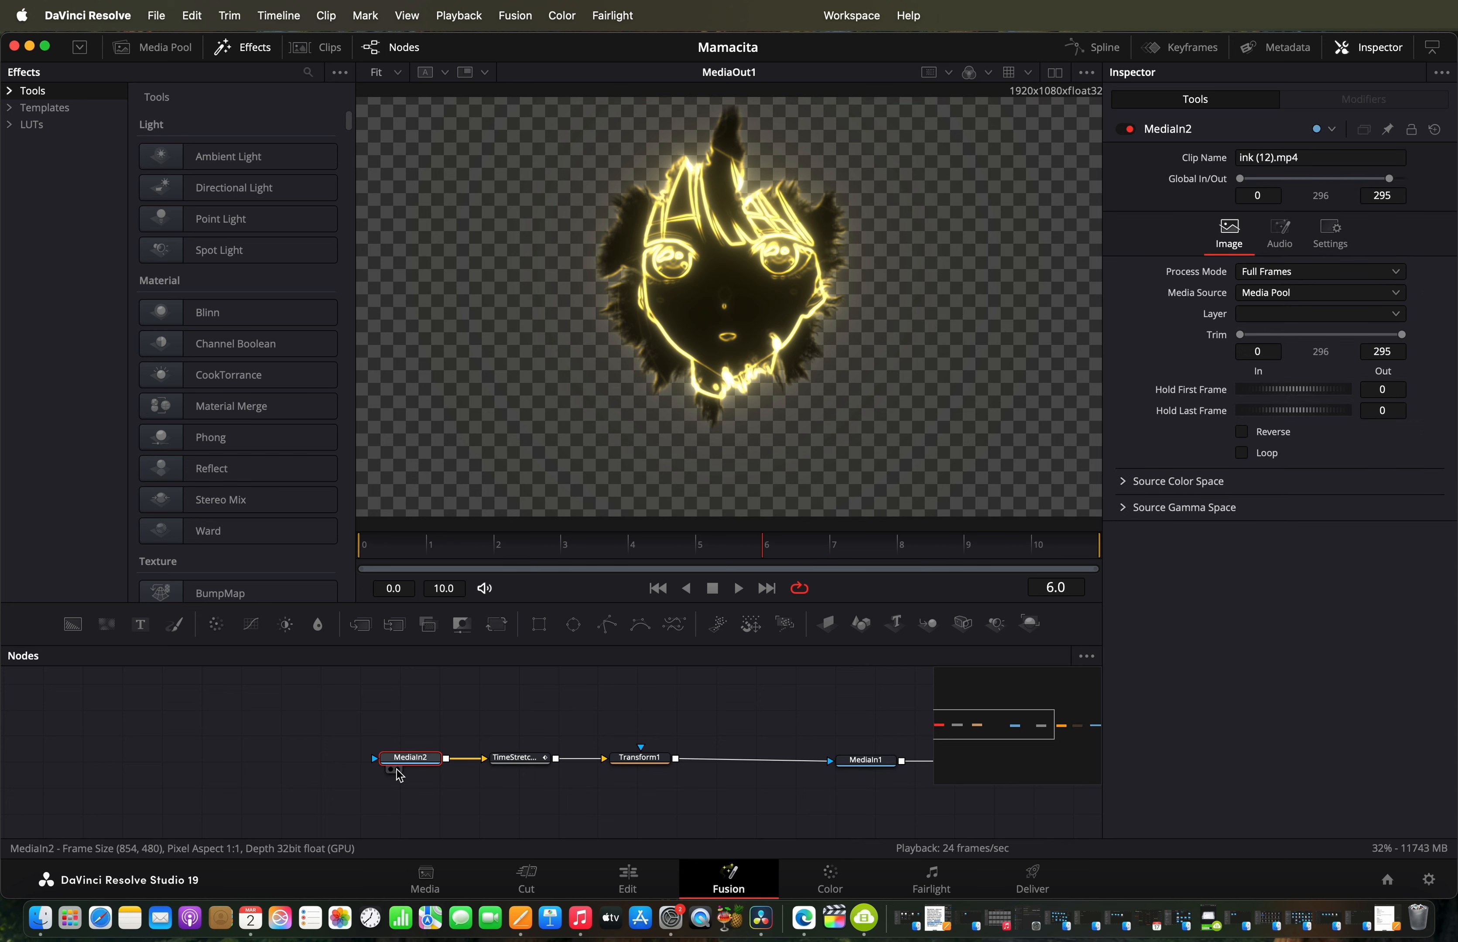
{"action": "left_click", "coordinate": [395, 771]}
{"action": "left_click_drag", "start_coordinate": [685, 549], "coordinate": [960, 549]}
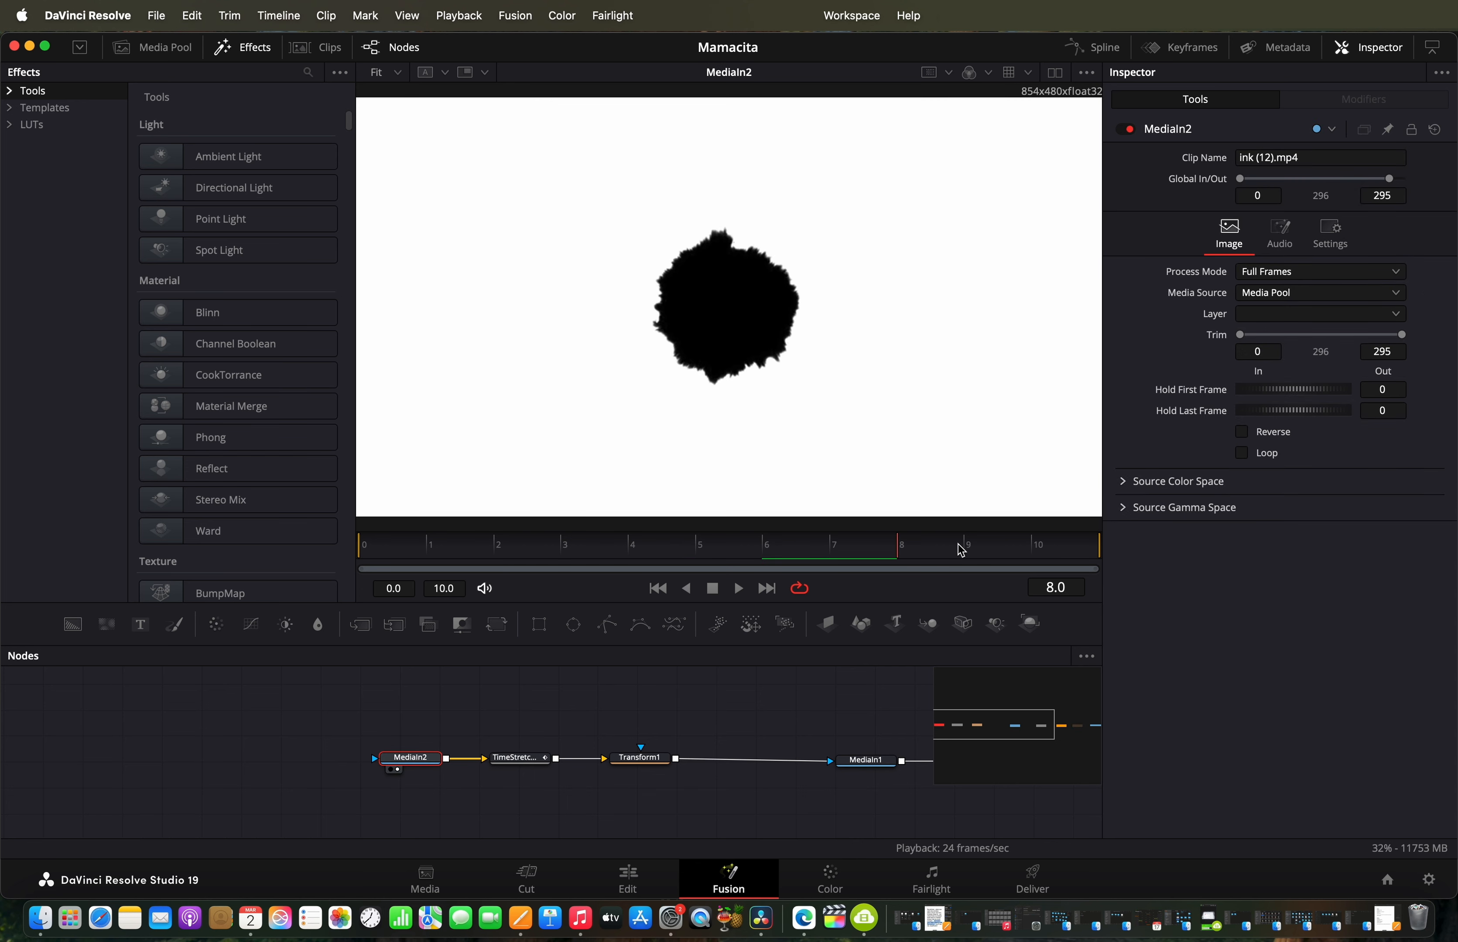
Step: Preview the ink clip after the TimeStretcher1 and Transform1 nodes
{"action": "left_click", "coordinate": [510, 771]}
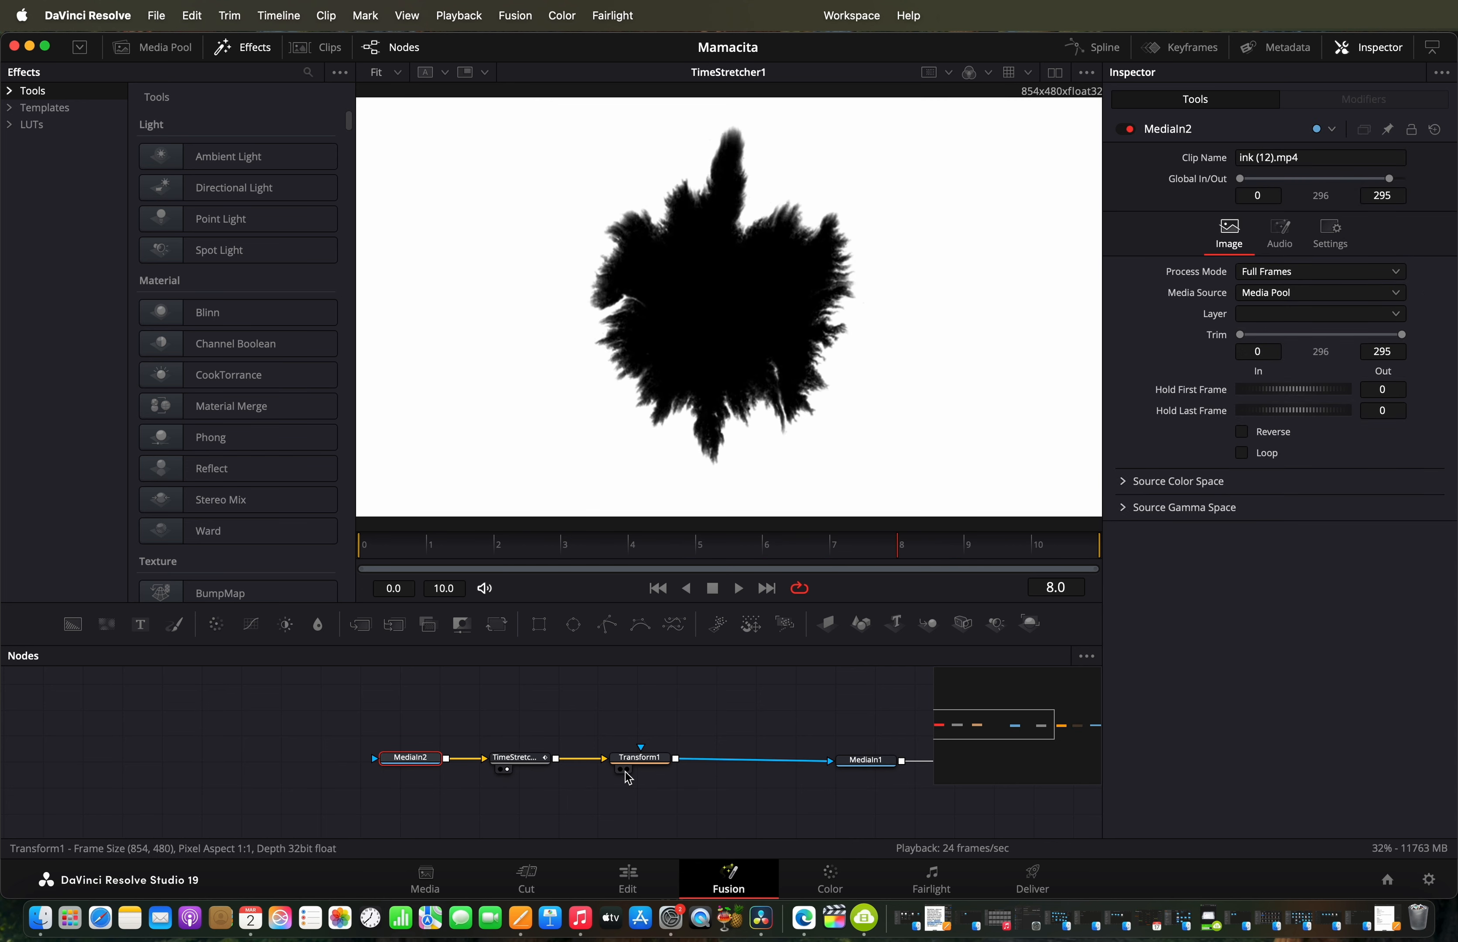
{"action": "left_click", "coordinate": [624, 771]}
{"action": "scroll", "coordinate": [820, 742], "scroll_direction": "right", "scroll_amount": 5}
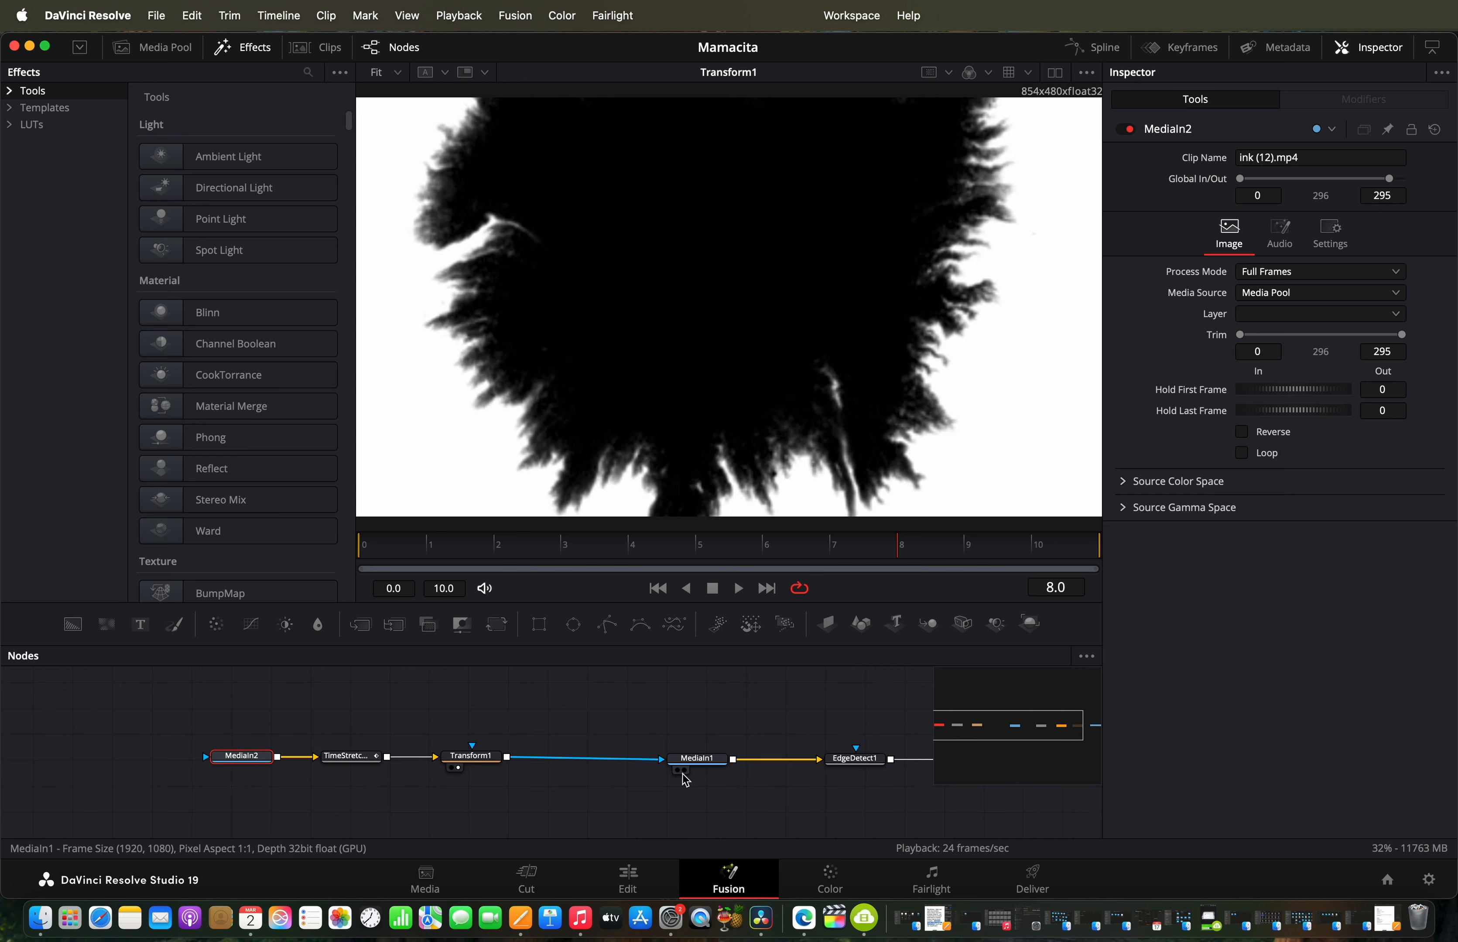
Step: Preview the ink-masked MediaIn1 and examine its inverted mask and Luminance channel settings
{"action": "left_click", "coordinate": [683, 773]}
{"action": "left_click", "coordinate": [702, 766]}
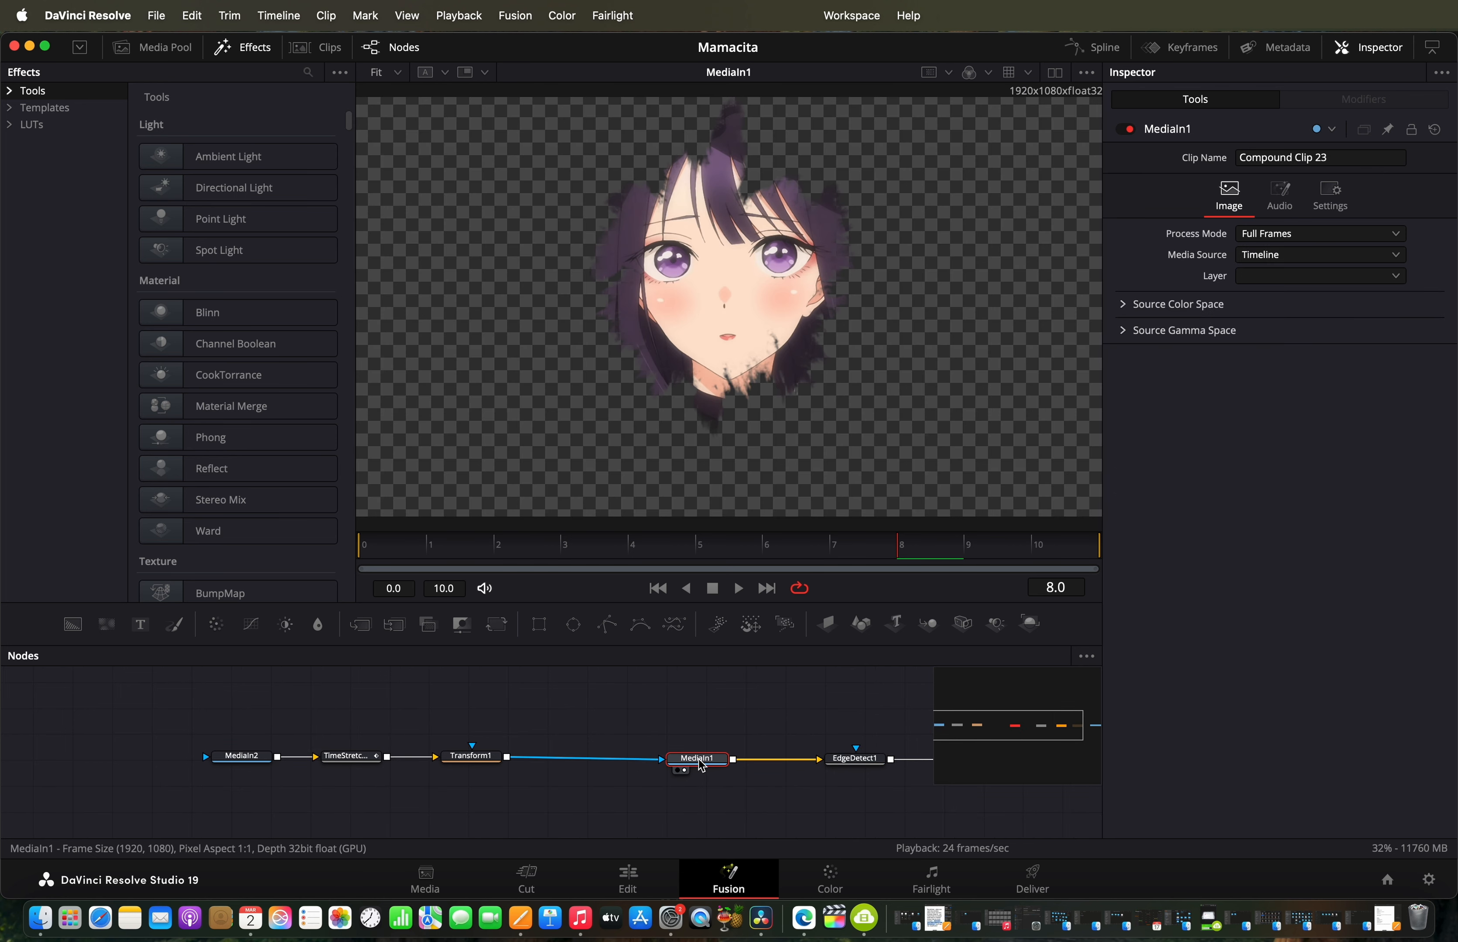
{"action": "left_click", "coordinate": [1323, 199]}
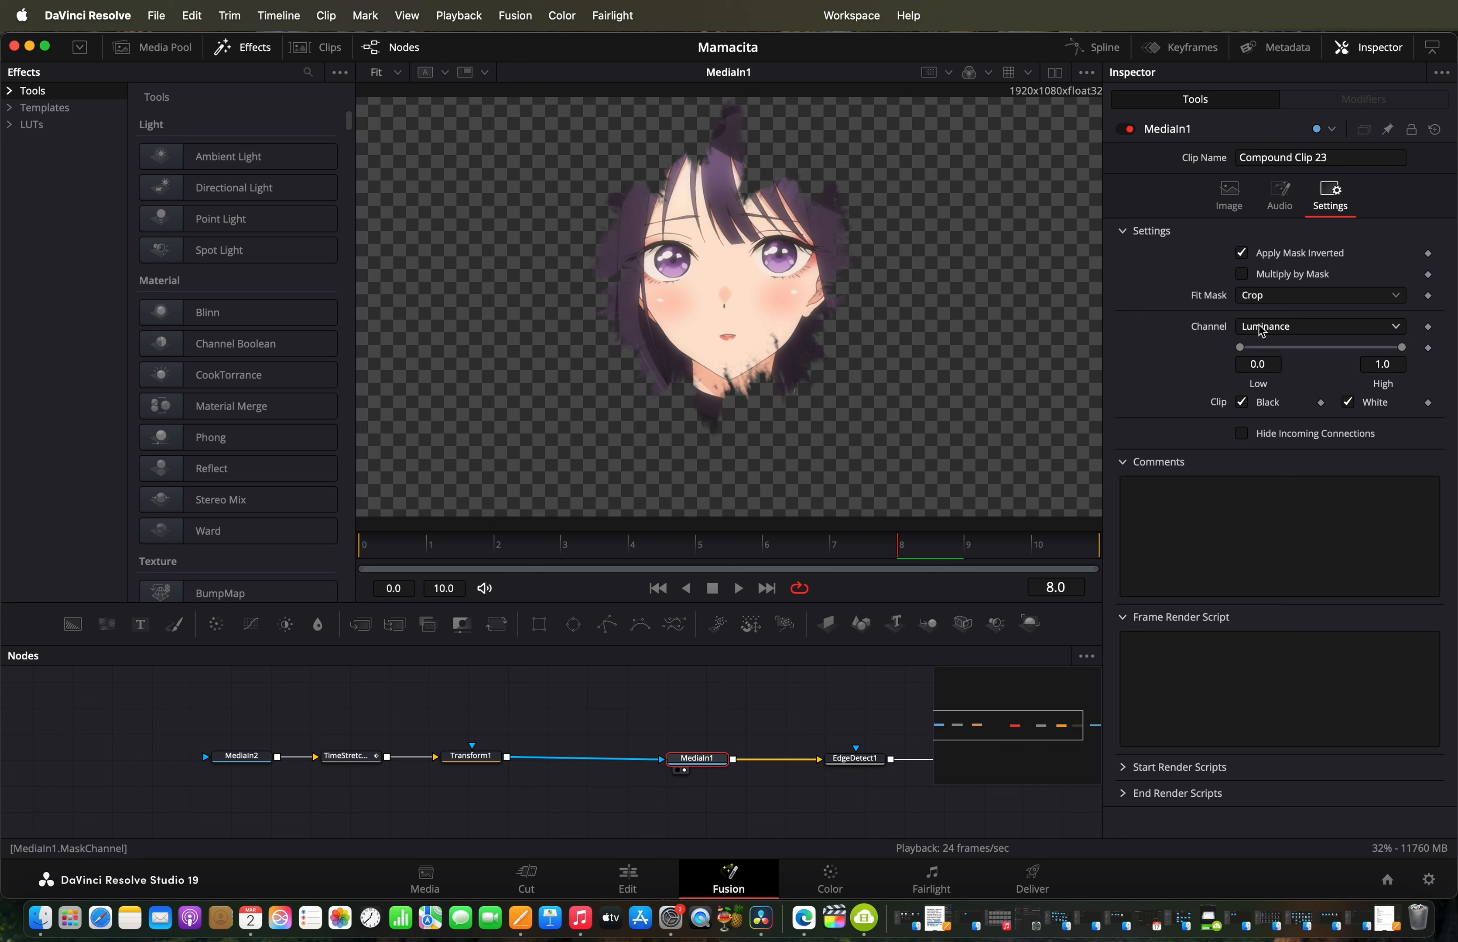
{"action": "scroll", "coordinate": [814, 725], "scroll_direction": "right", "scroll_amount": 4}
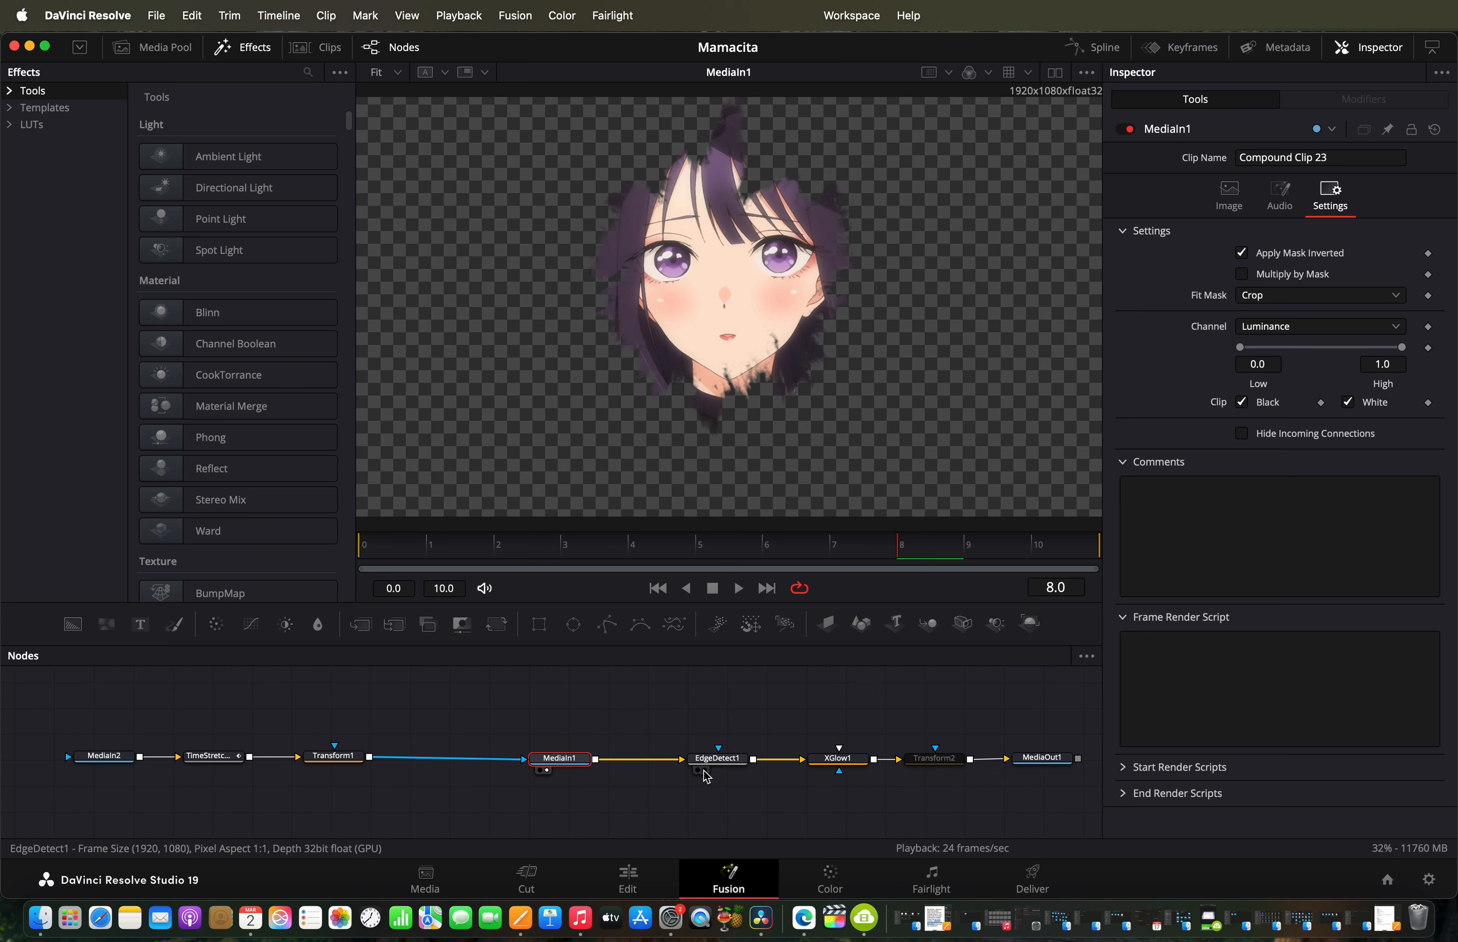
Step: Preview the masked clip after the EdgeDetect1 node and show the glow settings of the XGlow1 node
{"action": "left_click", "coordinate": [706, 777]}
{"action": "scroll", "coordinate": [845, 744], "scroll_direction": "right", "scroll_amount": 4}
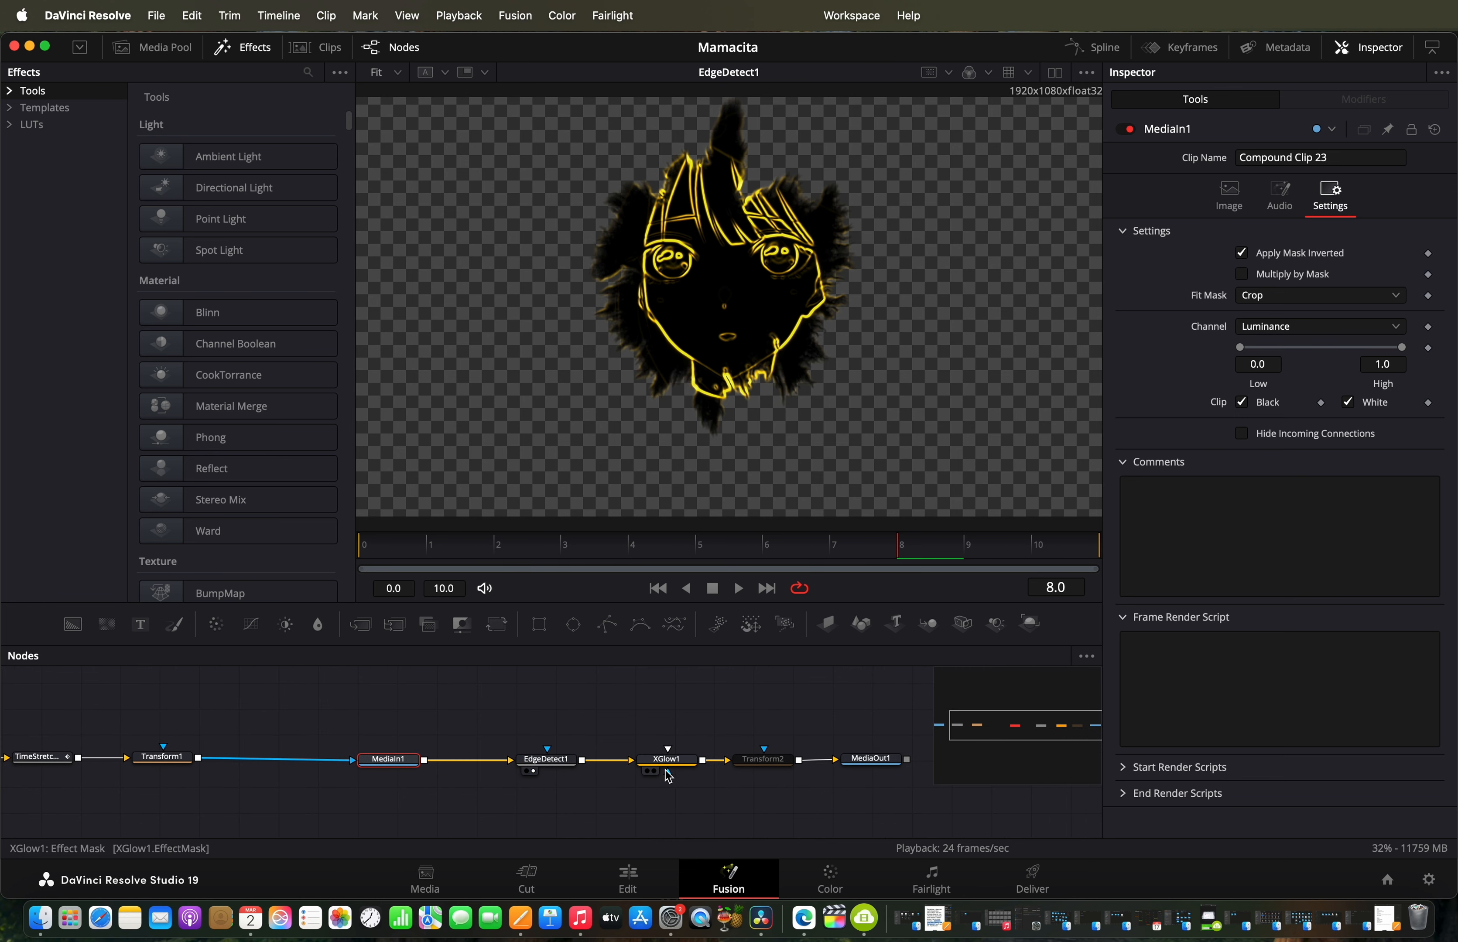
{"action": "left_click", "coordinate": [650, 772]}
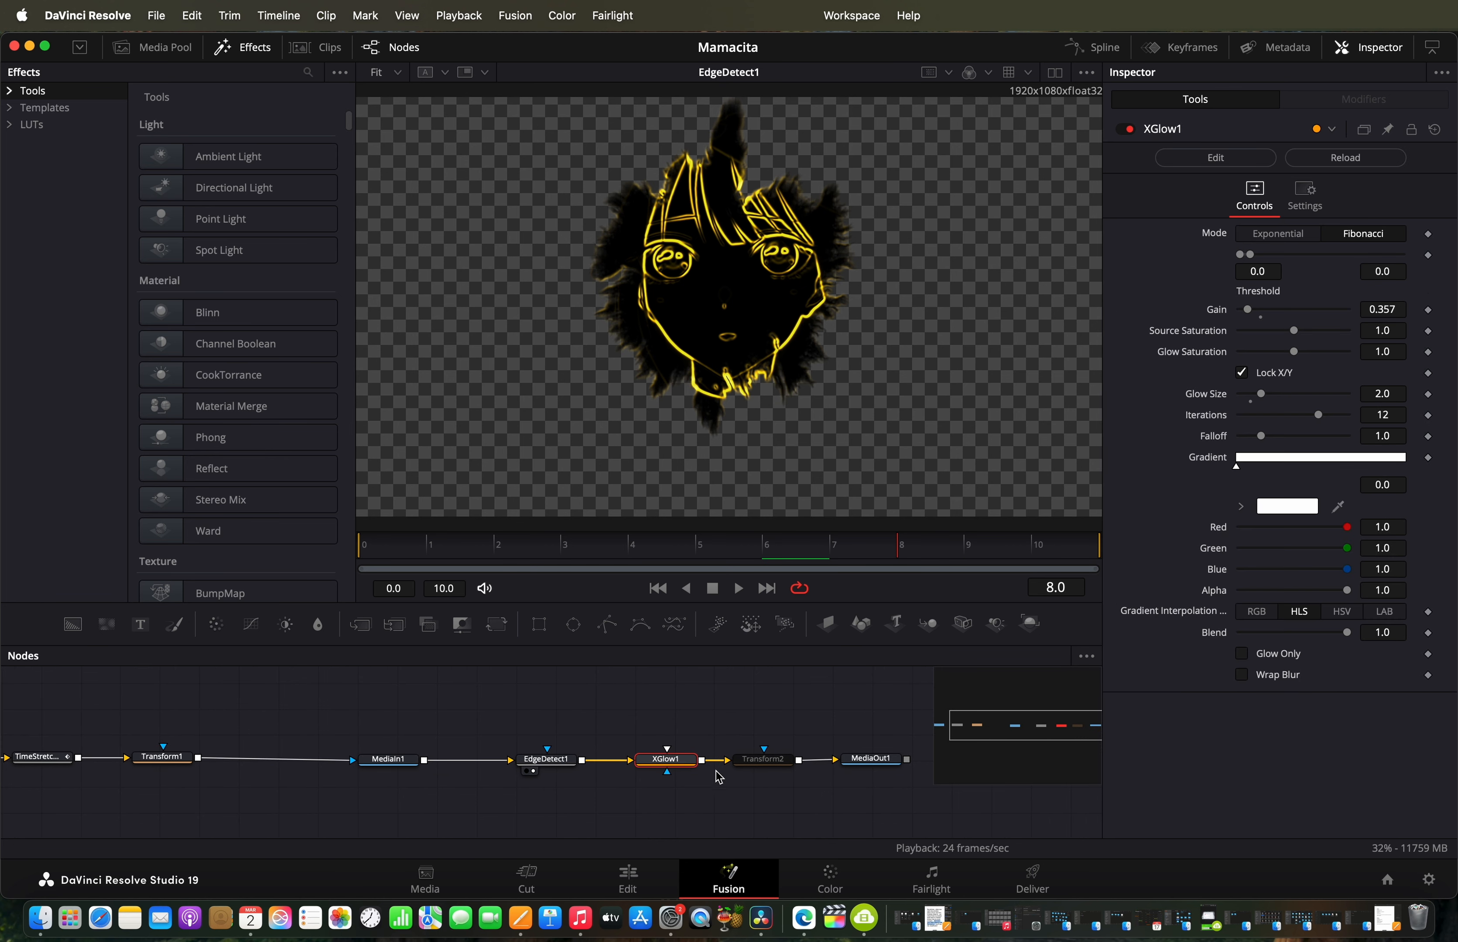
Step: Preview the Transform2 node with its transform settings shown, and view the final glowing edge result at MediaOut1
{"action": "left_click", "coordinate": [749, 772]}
{"action": "left_click", "coordinate": [770, 769]}
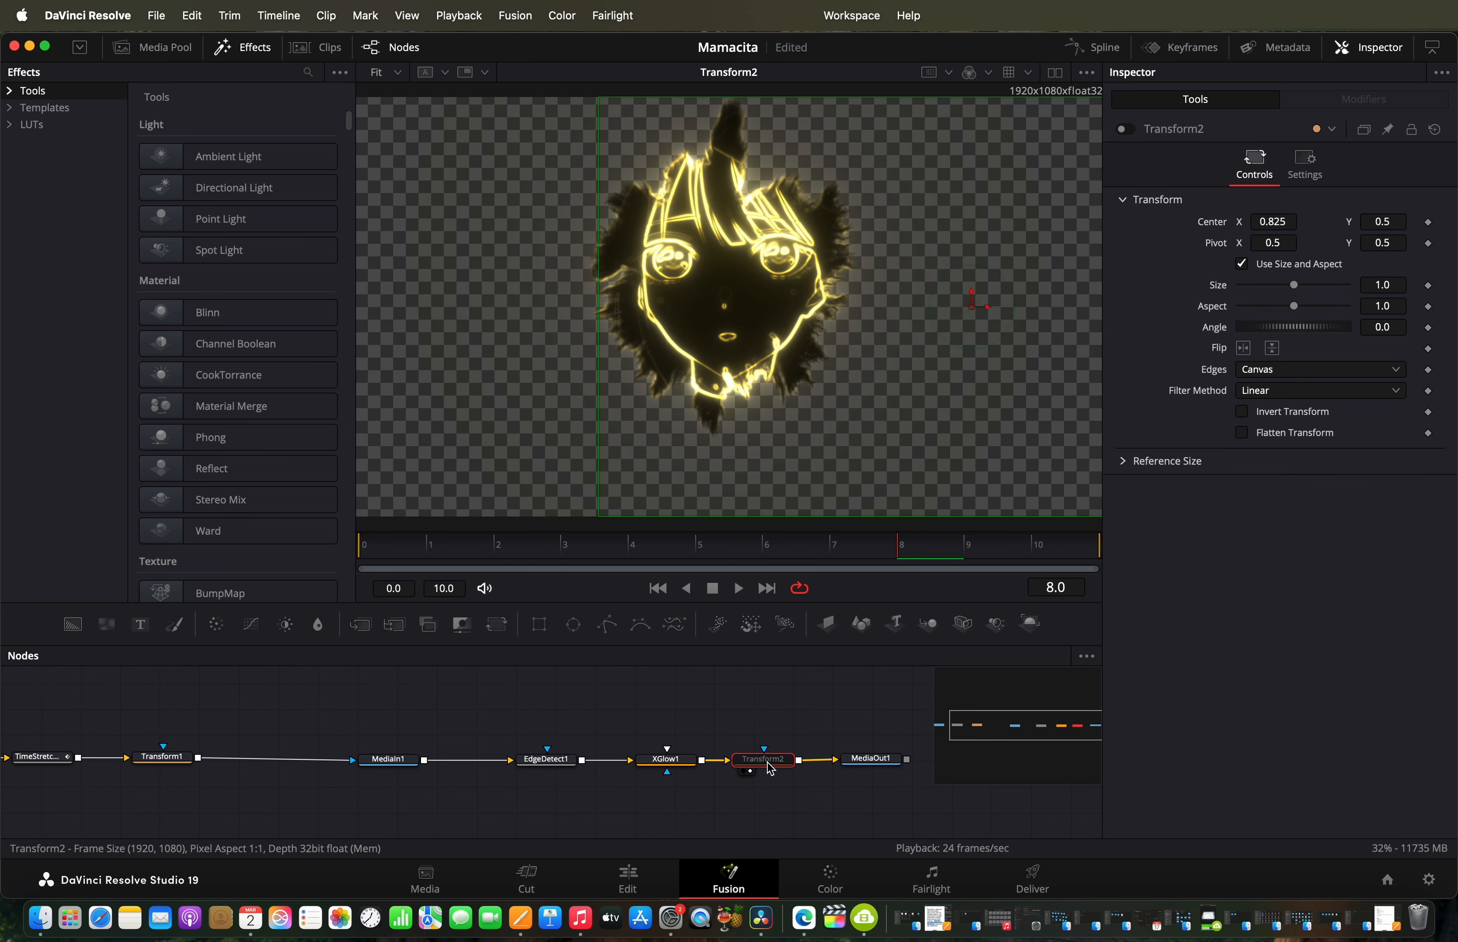
{"action": "scroll", "coordinate": [771, 769], "scroll_direction": "right", "scroll_amount": 5}
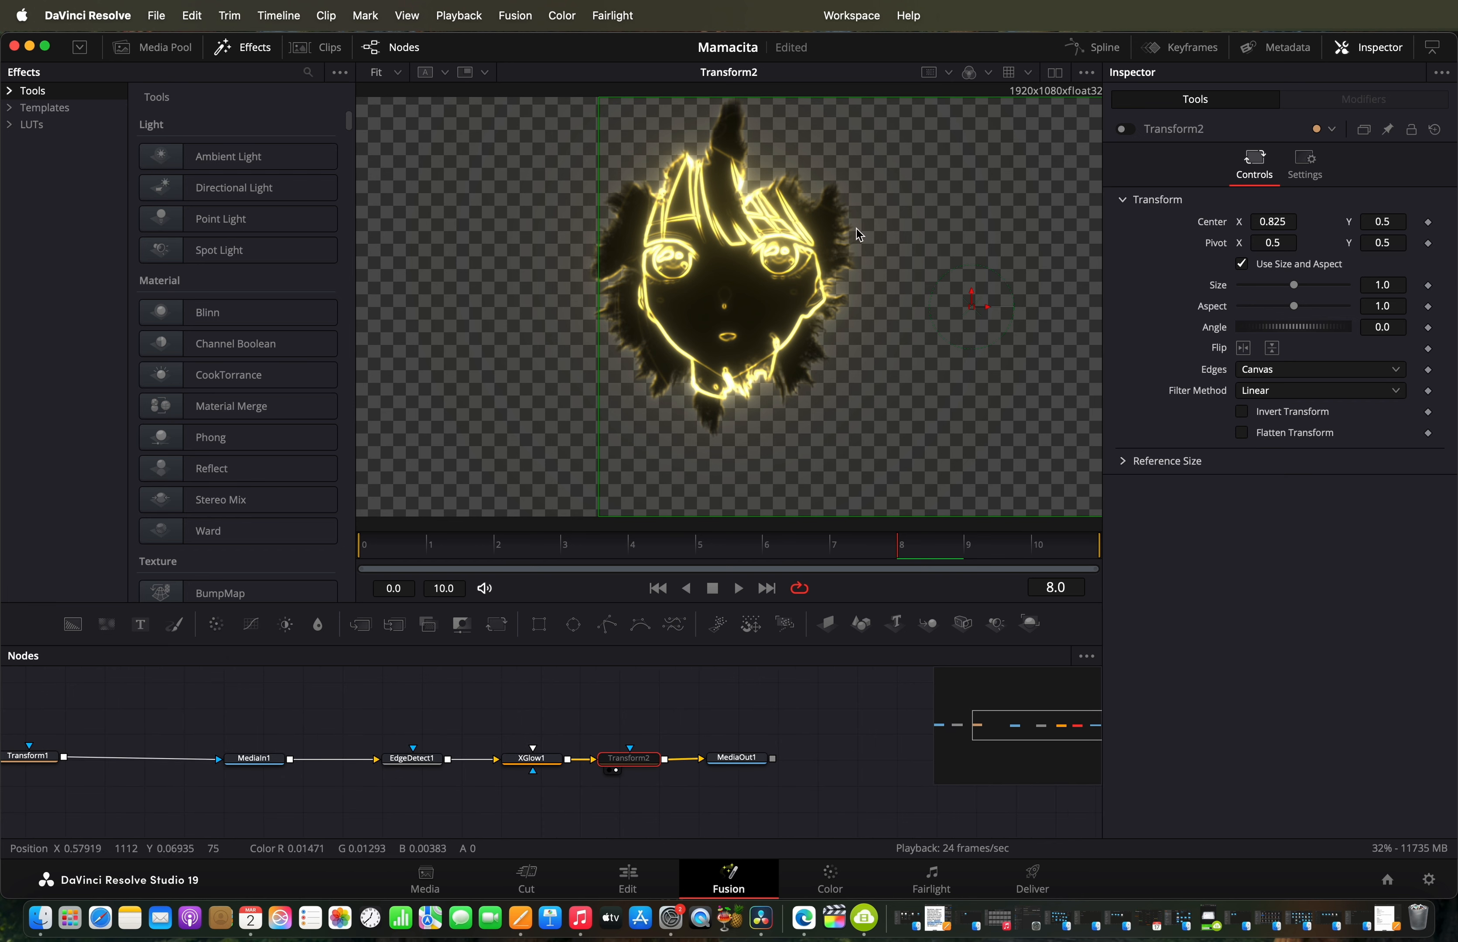
{"action": "left_click", "coordinate": [723, 770]}
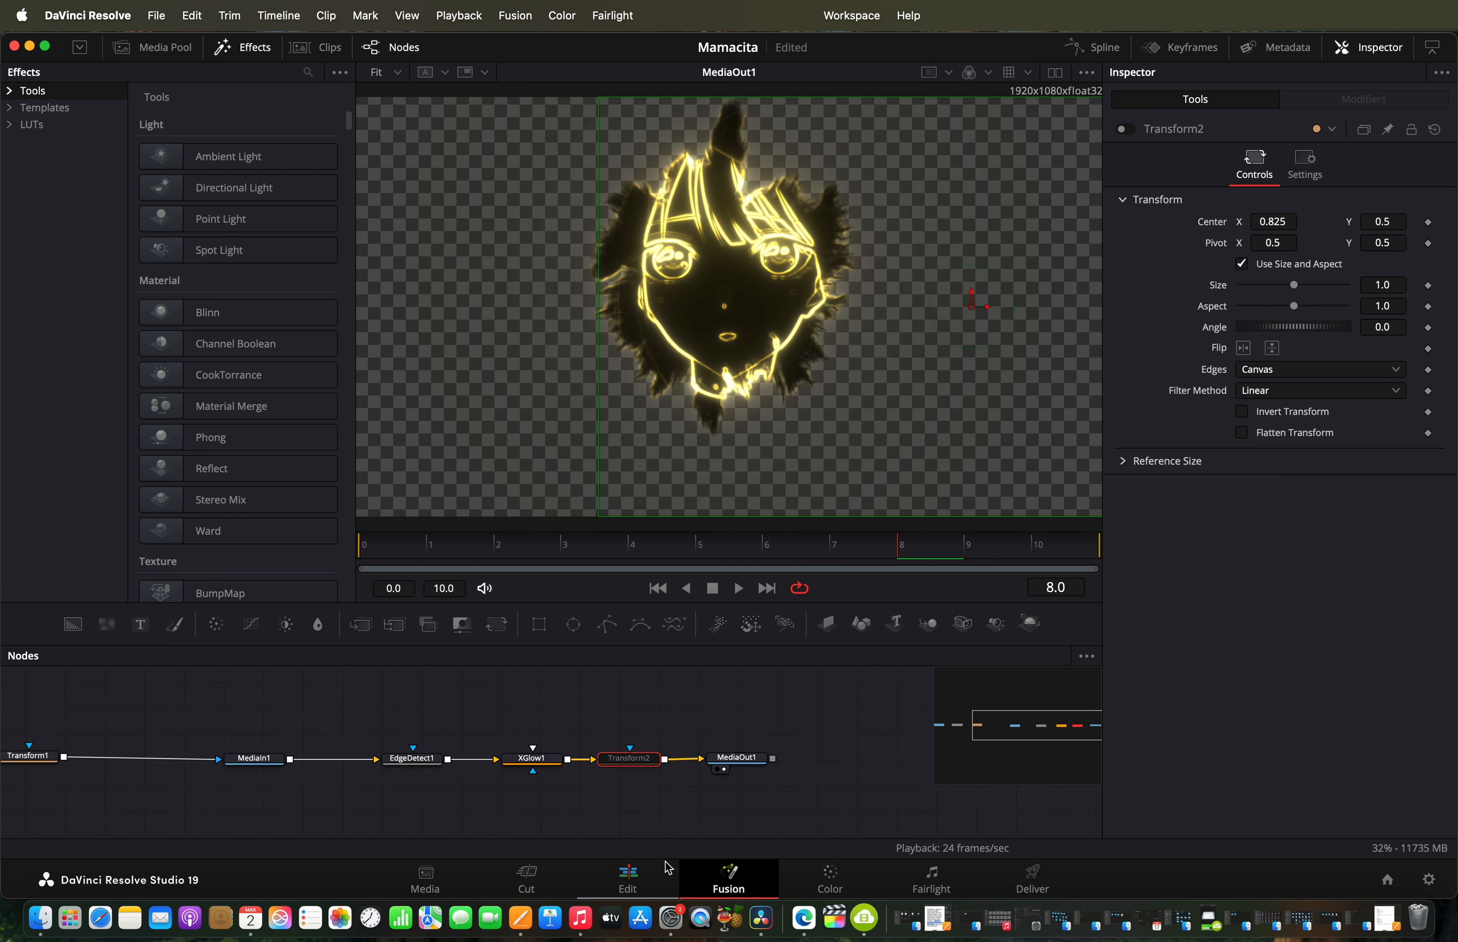
Step: Return to the Edit page and move the playhead past Compound Clip 23 to 01:00:16:18 in Timeline 1
{"action": "left_click", "coordinate": [637, 877]}
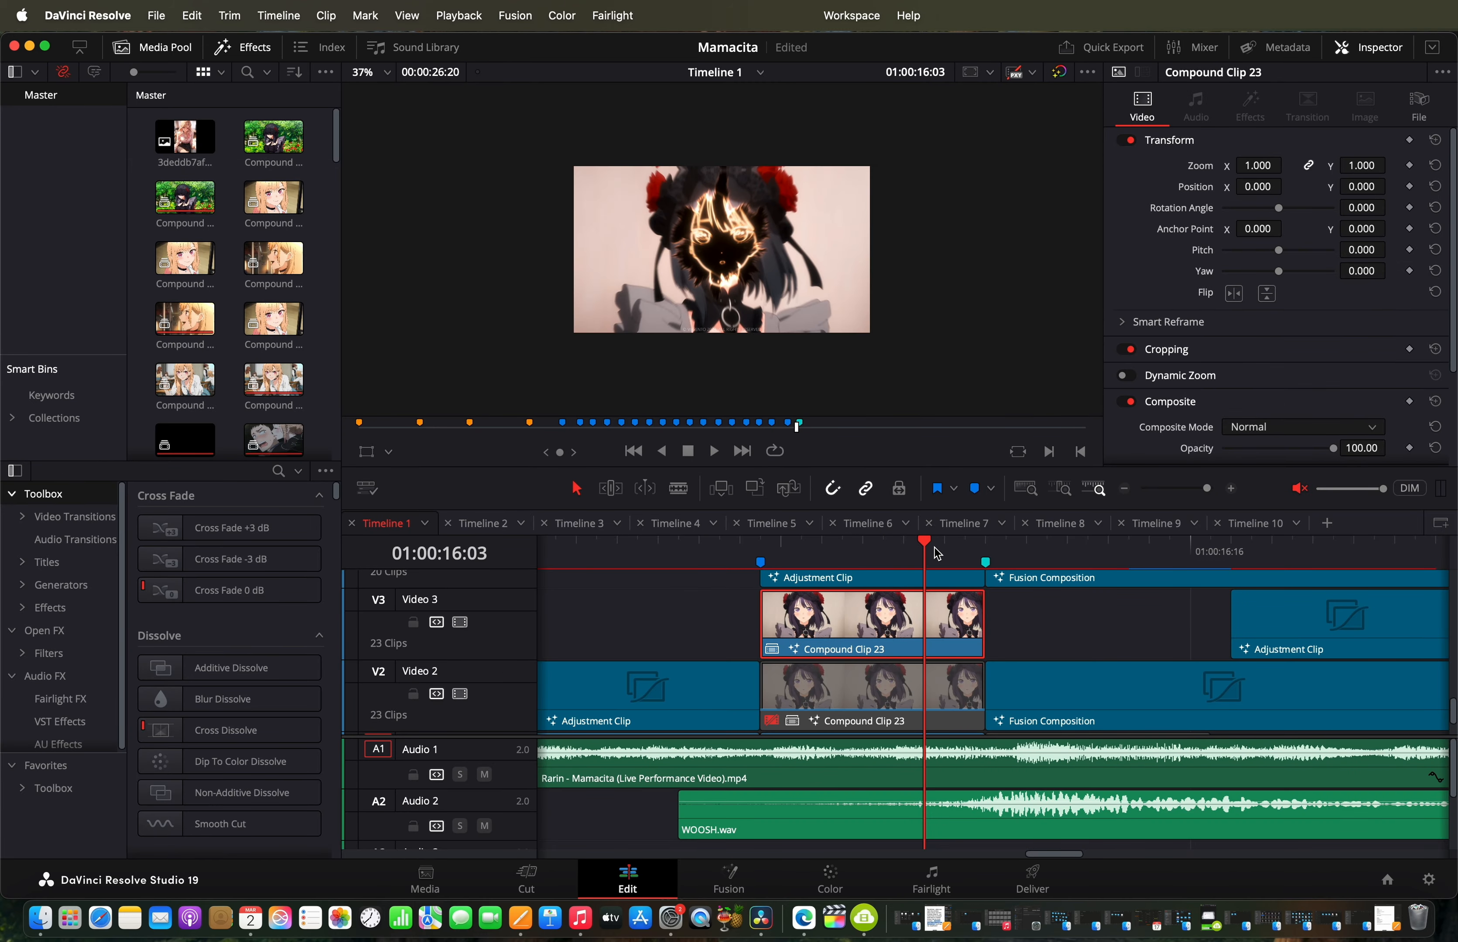
{"action": "mouse_move", "coordinate": [938, 551]}
{"action": "left_mouse_down"}
{"action": "mouse_move", "coordinate": [761, 570]}
{"action": "mouse_move", "coordinate": [1238, 567]}
{"action": "left_mouse_up"}
{"action": "left_click_drag", "start_coordinate": [1205, 488], "coordinate": [1193, 488]}
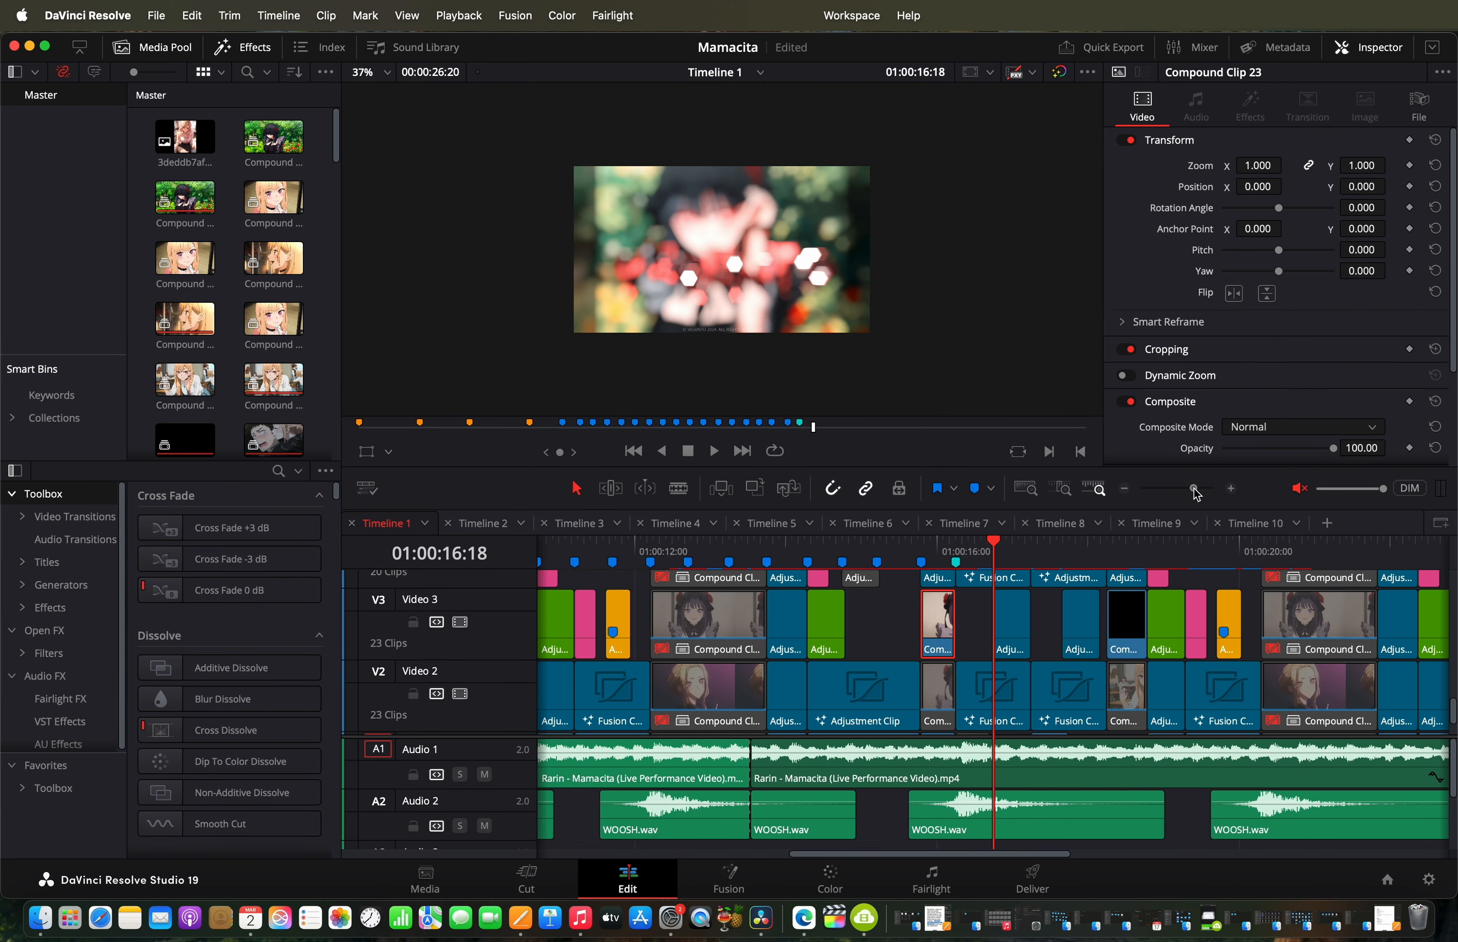